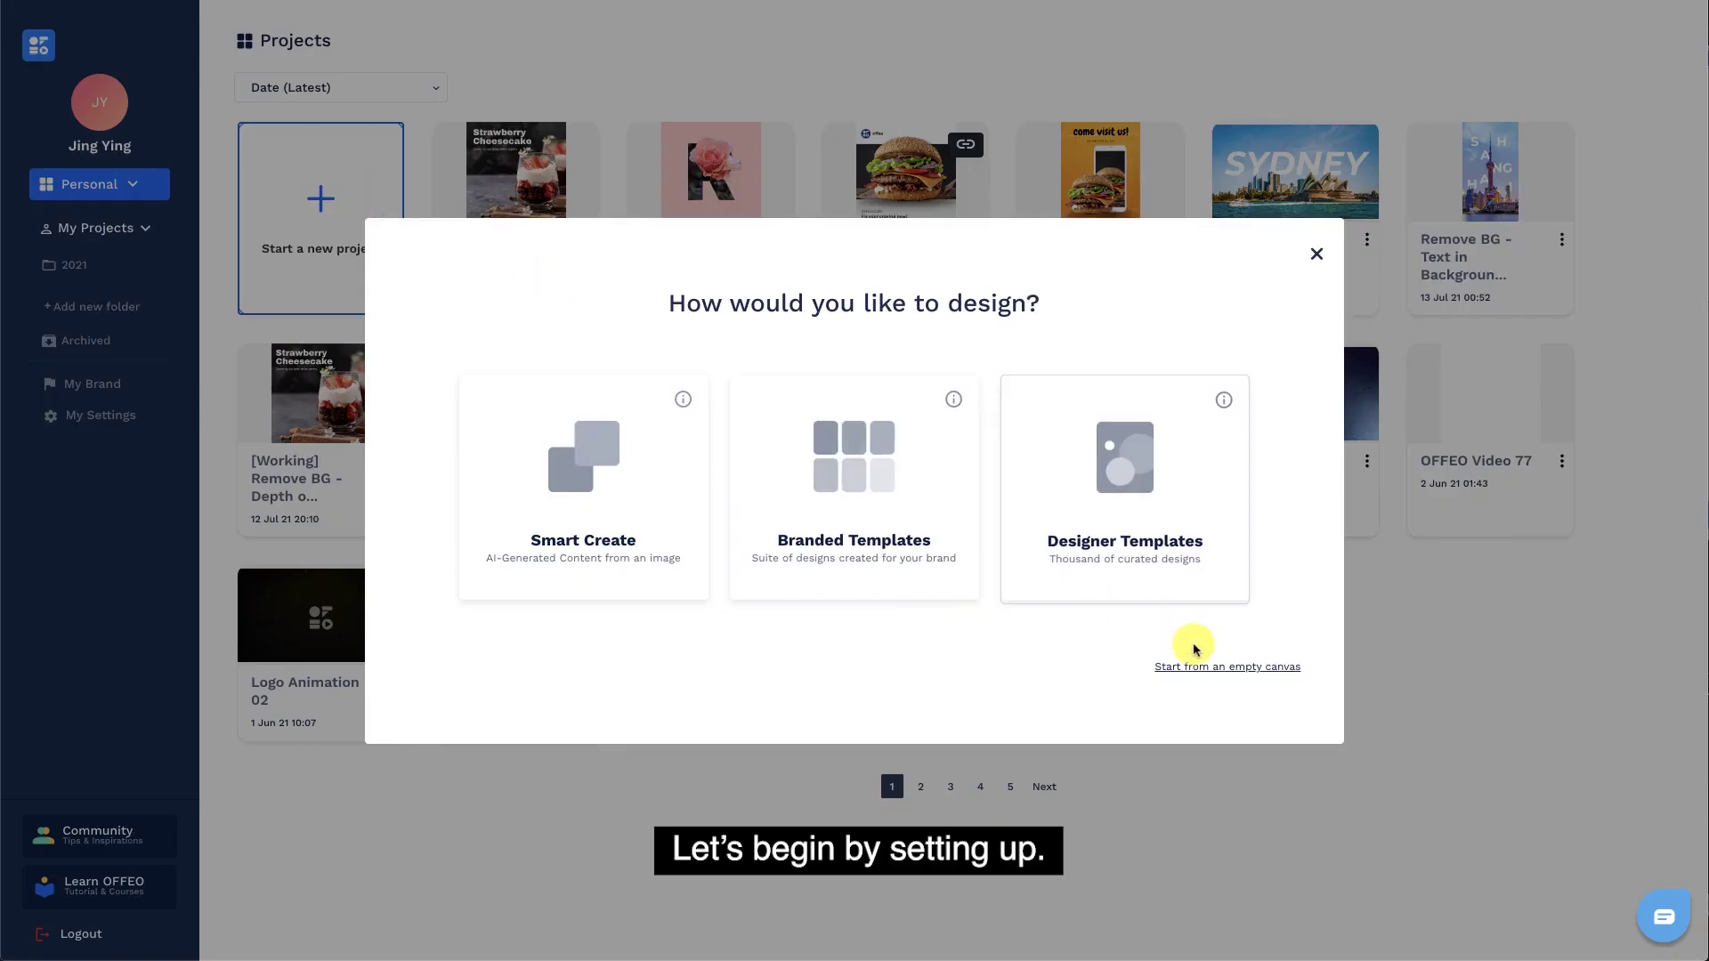
# Step: Start a blank Stories design and rename it 'Remove BG - Playful Shapes & Frames'
pyautogui.click(1206, 666)
pyautogui.click(942, 530)
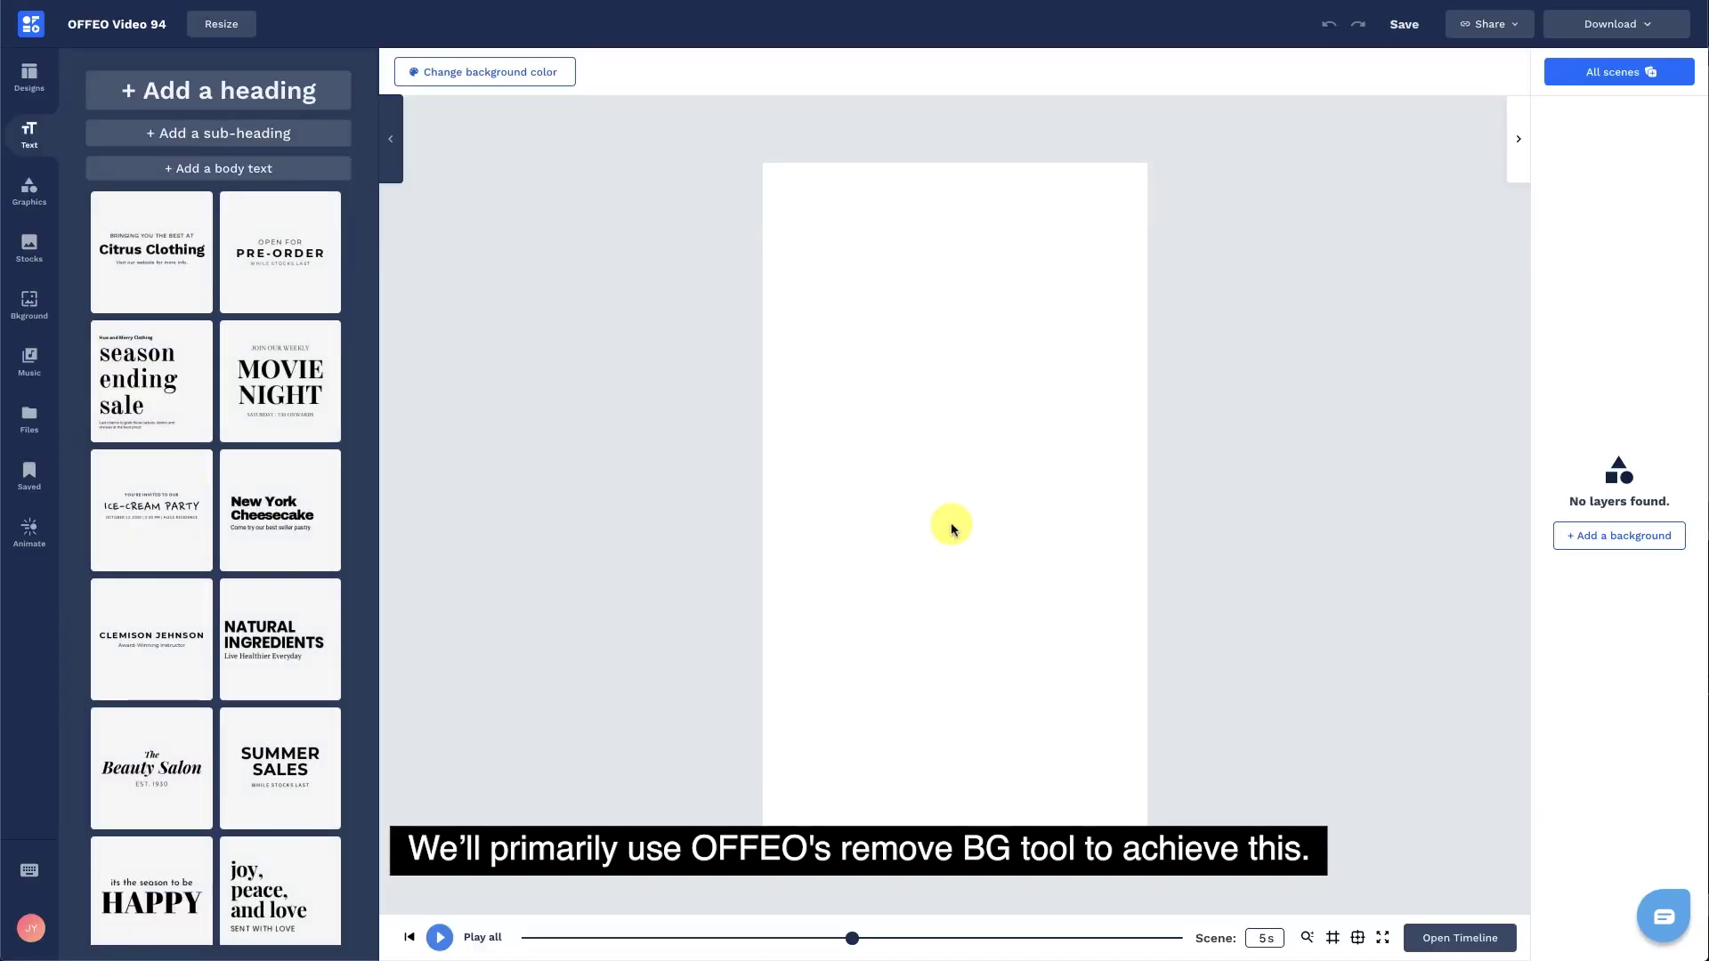
pyautogui.click(155, 26)
pyautogui.press('Return')
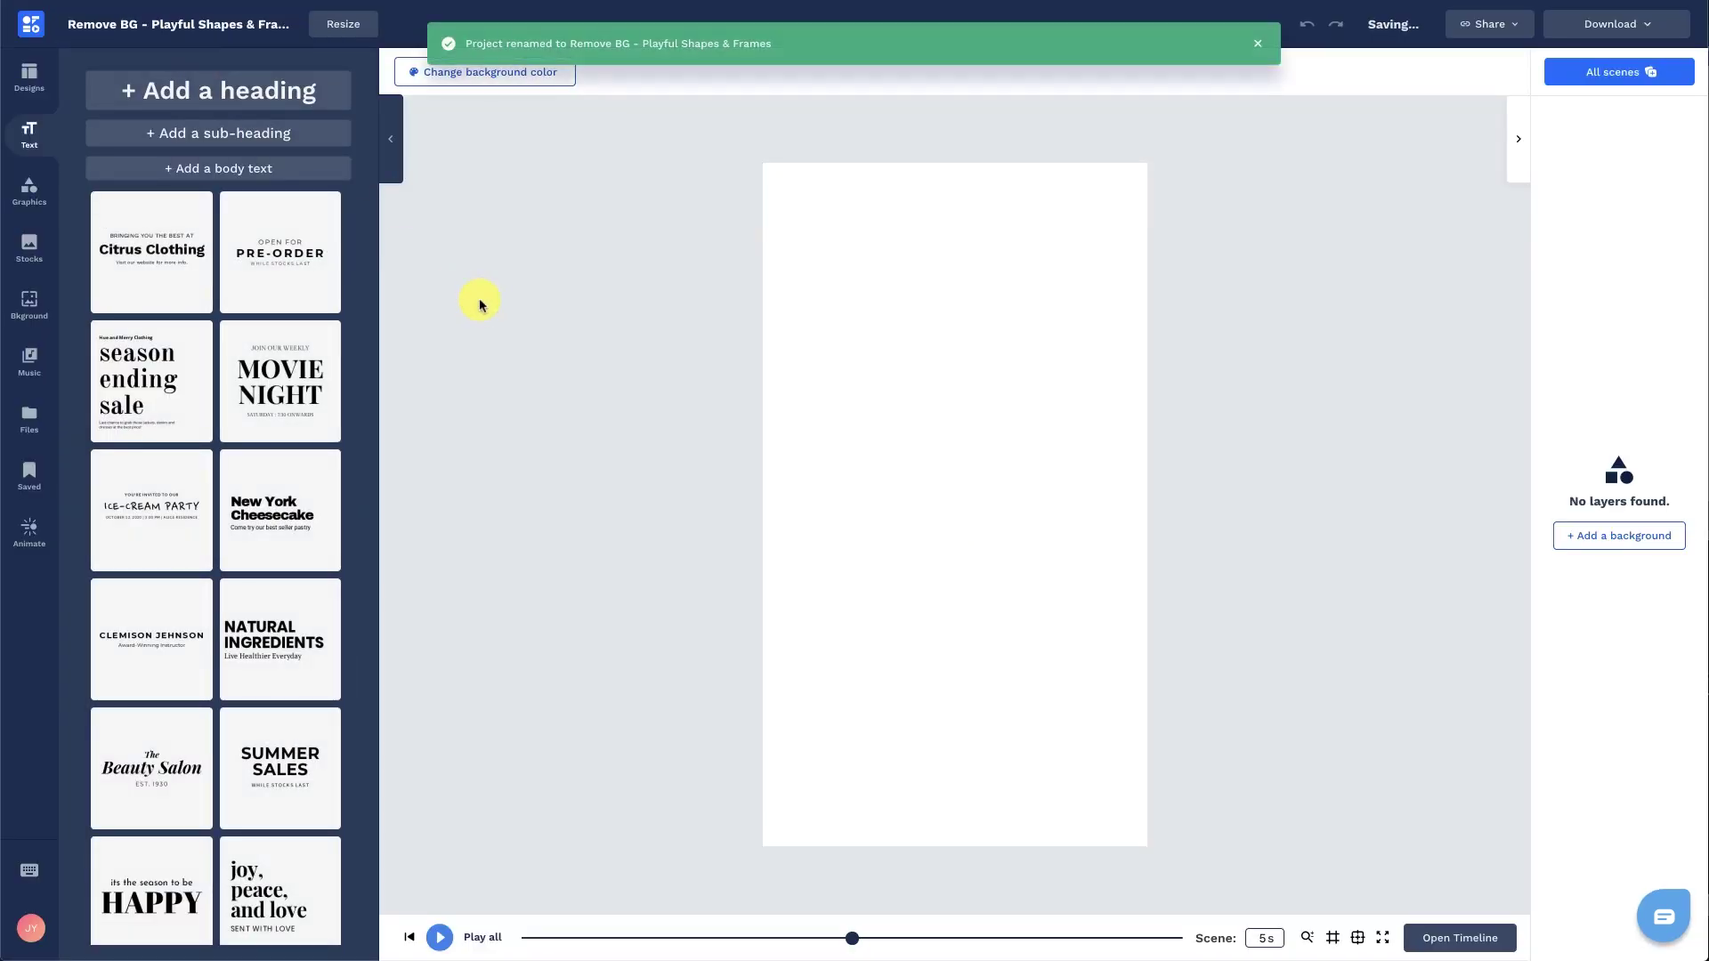
# Step: Search stocks for 'model' and add the girl-at-chessboard photo, enlarged to the page width
pyautogui.click(39, 248)
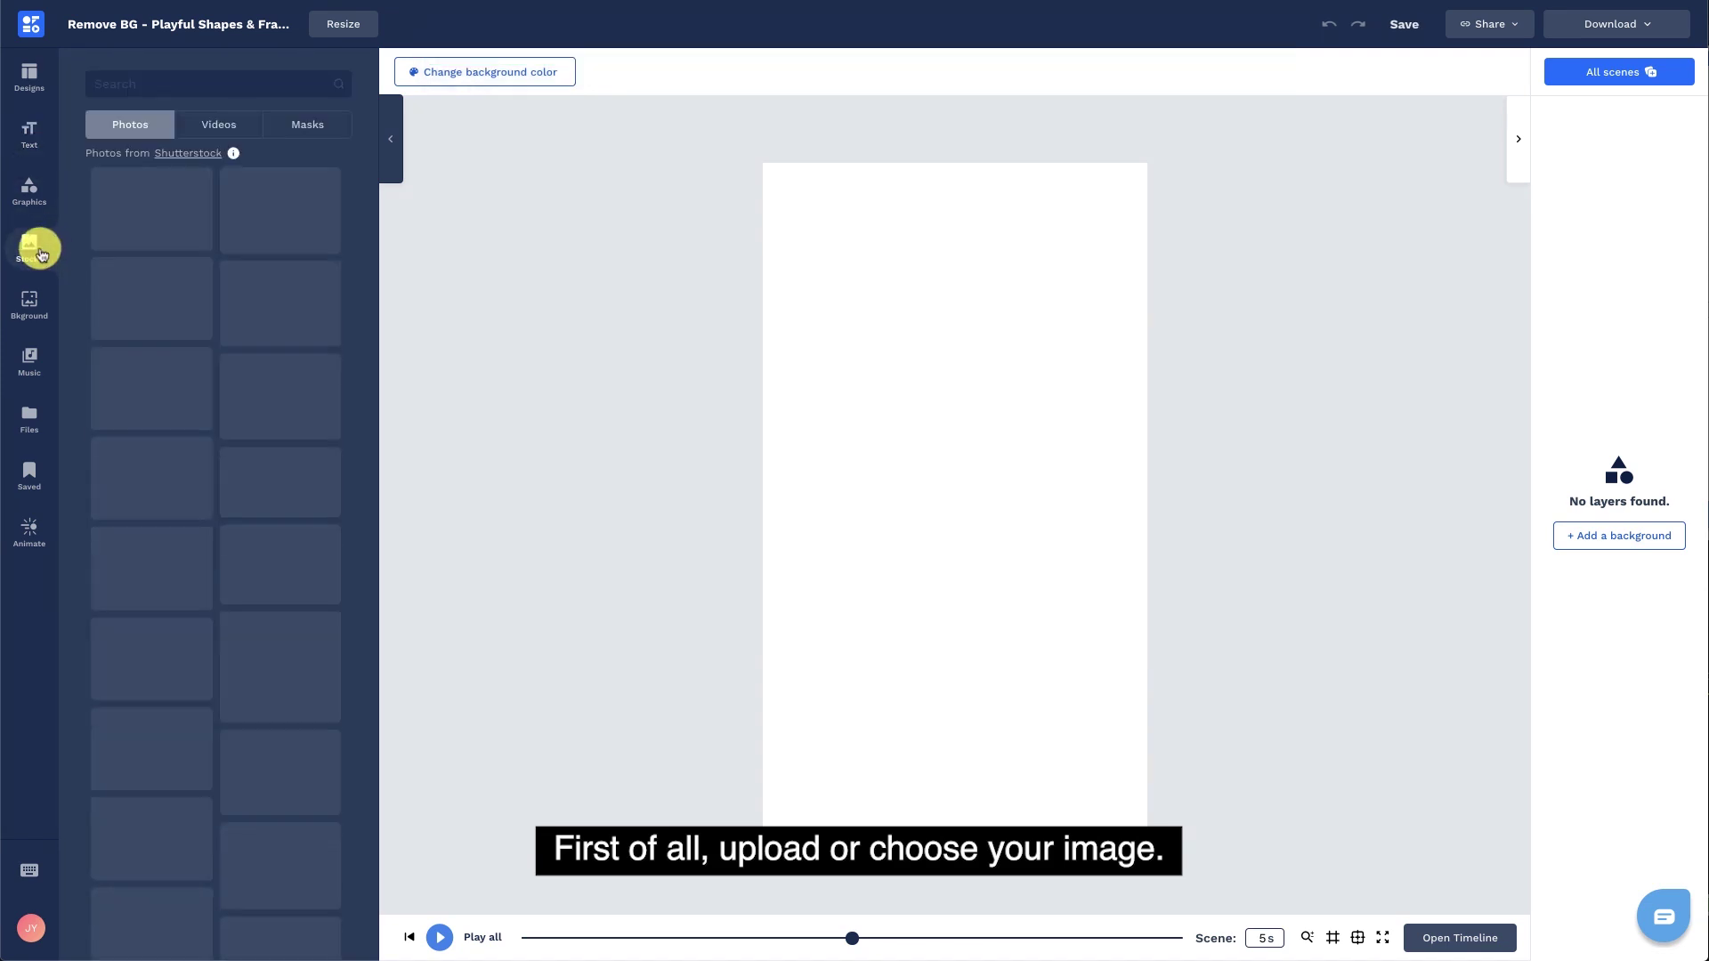
pyautogui.write('model')
pyautogui.press('Return')
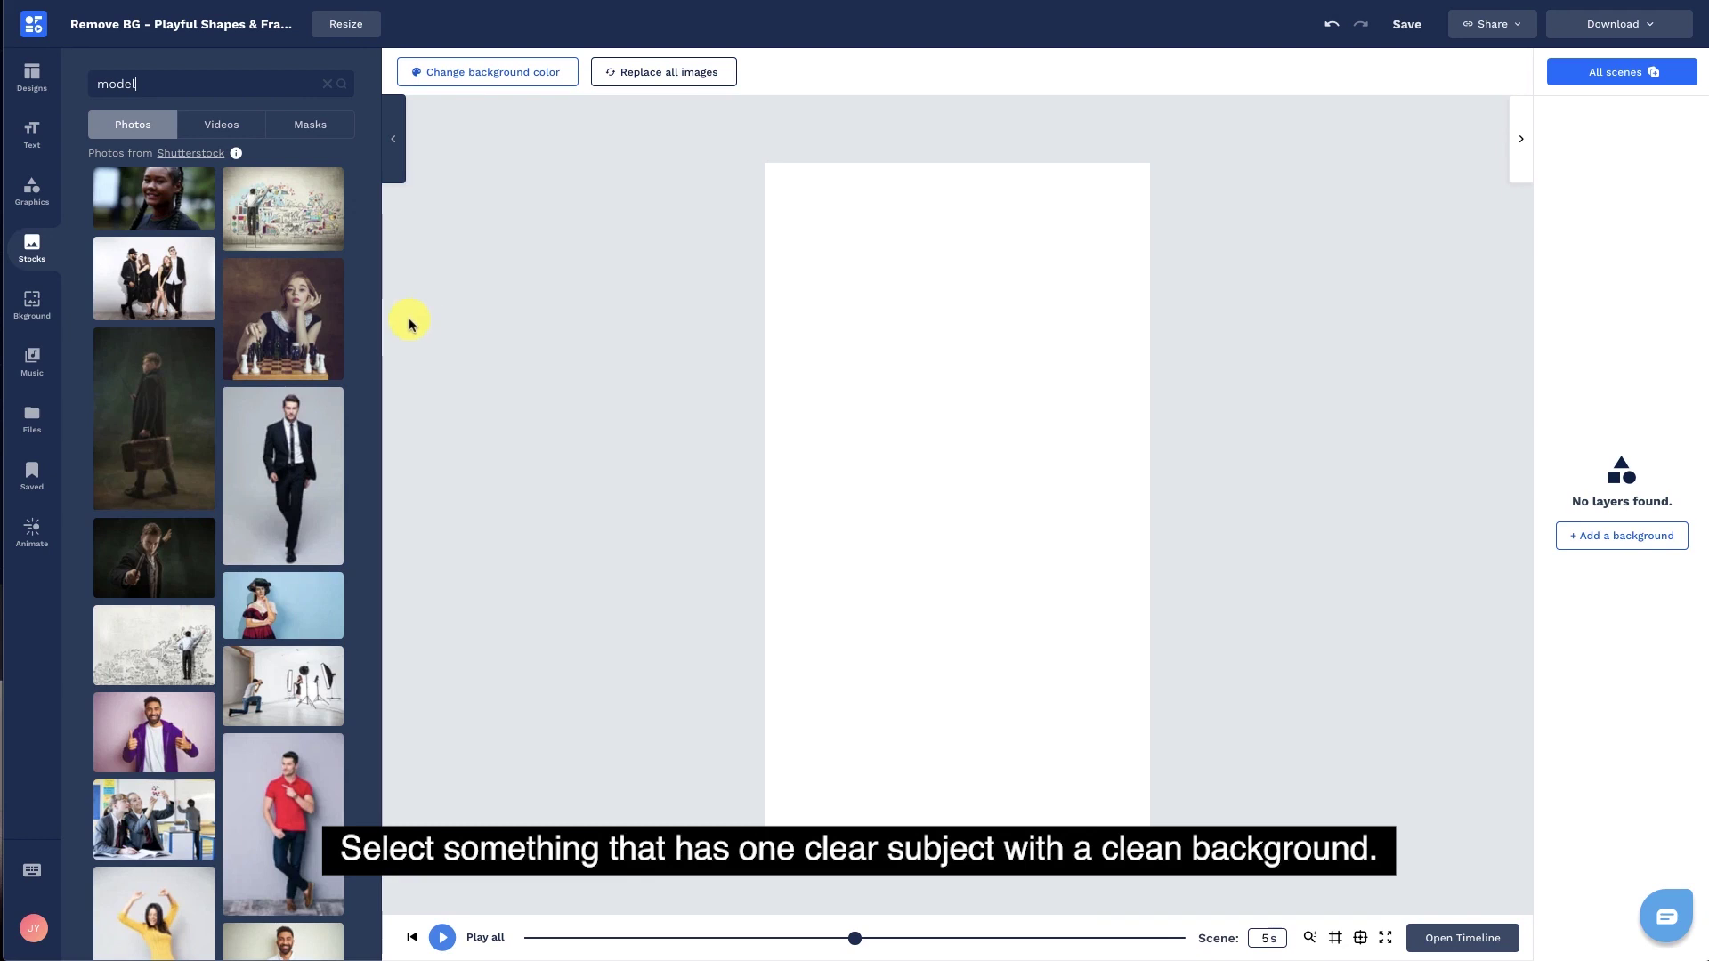
pyautogui.click(327, 351)
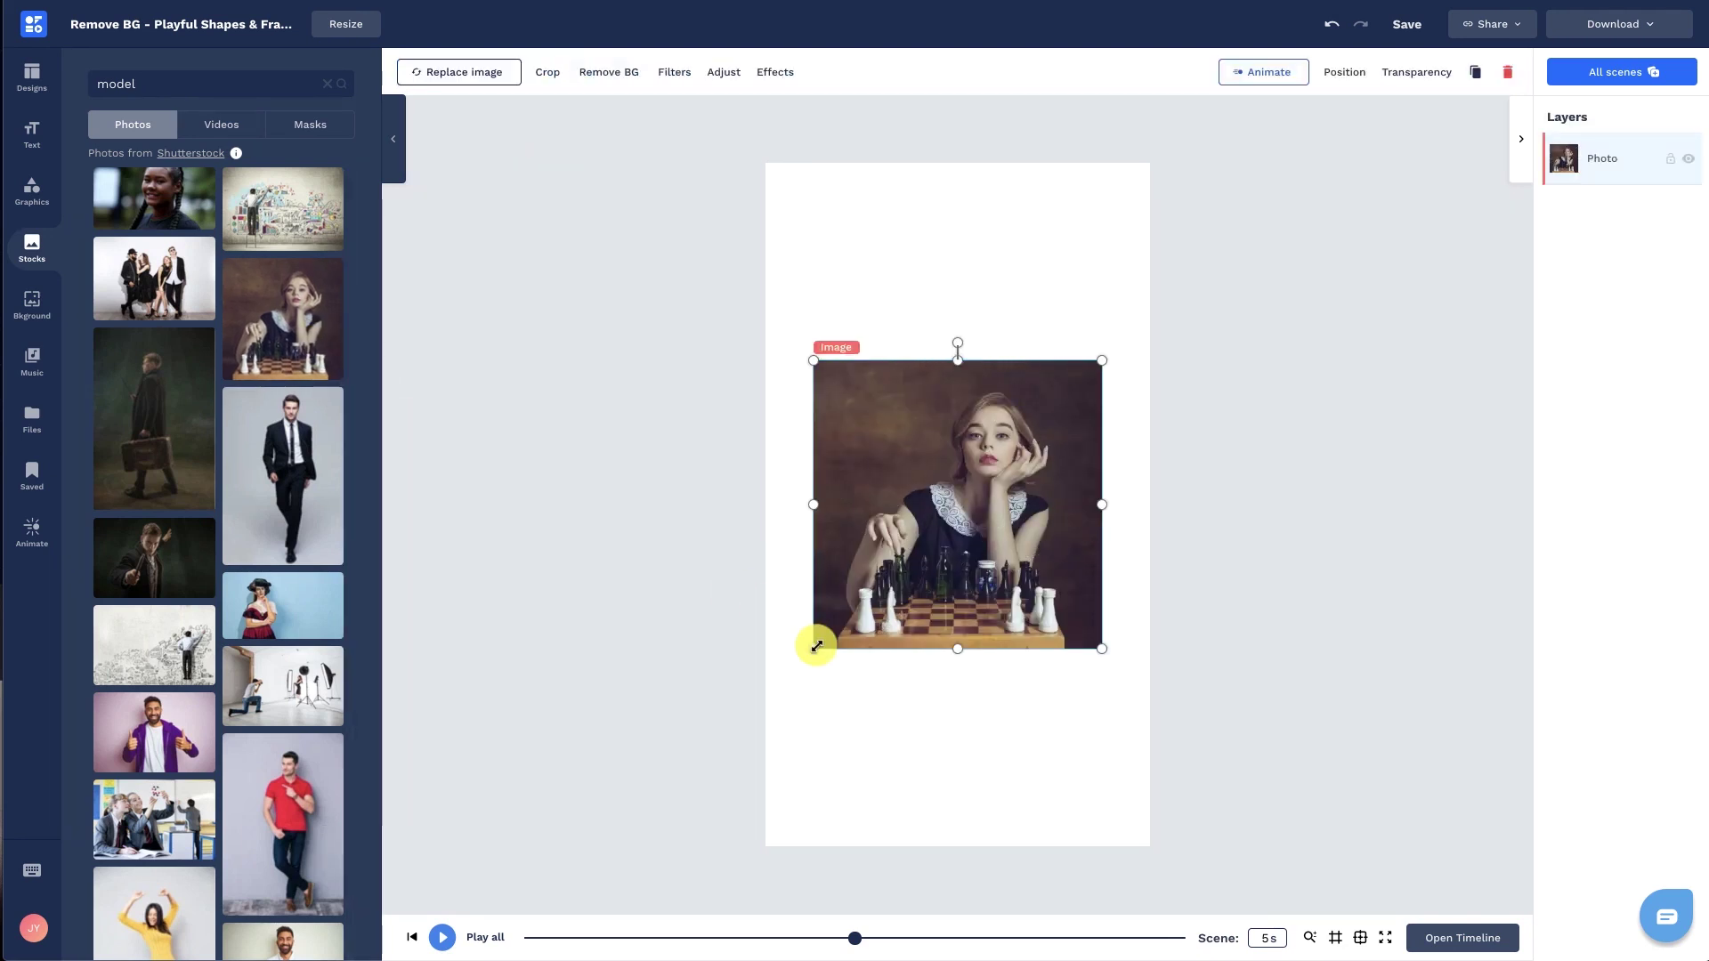
pyautogui.moveTo(815, 646); pyautogui.dragTo(769, 693)
pyautogui.moveTo(1101, 361); pyautogui.dragTo(1149, 321)
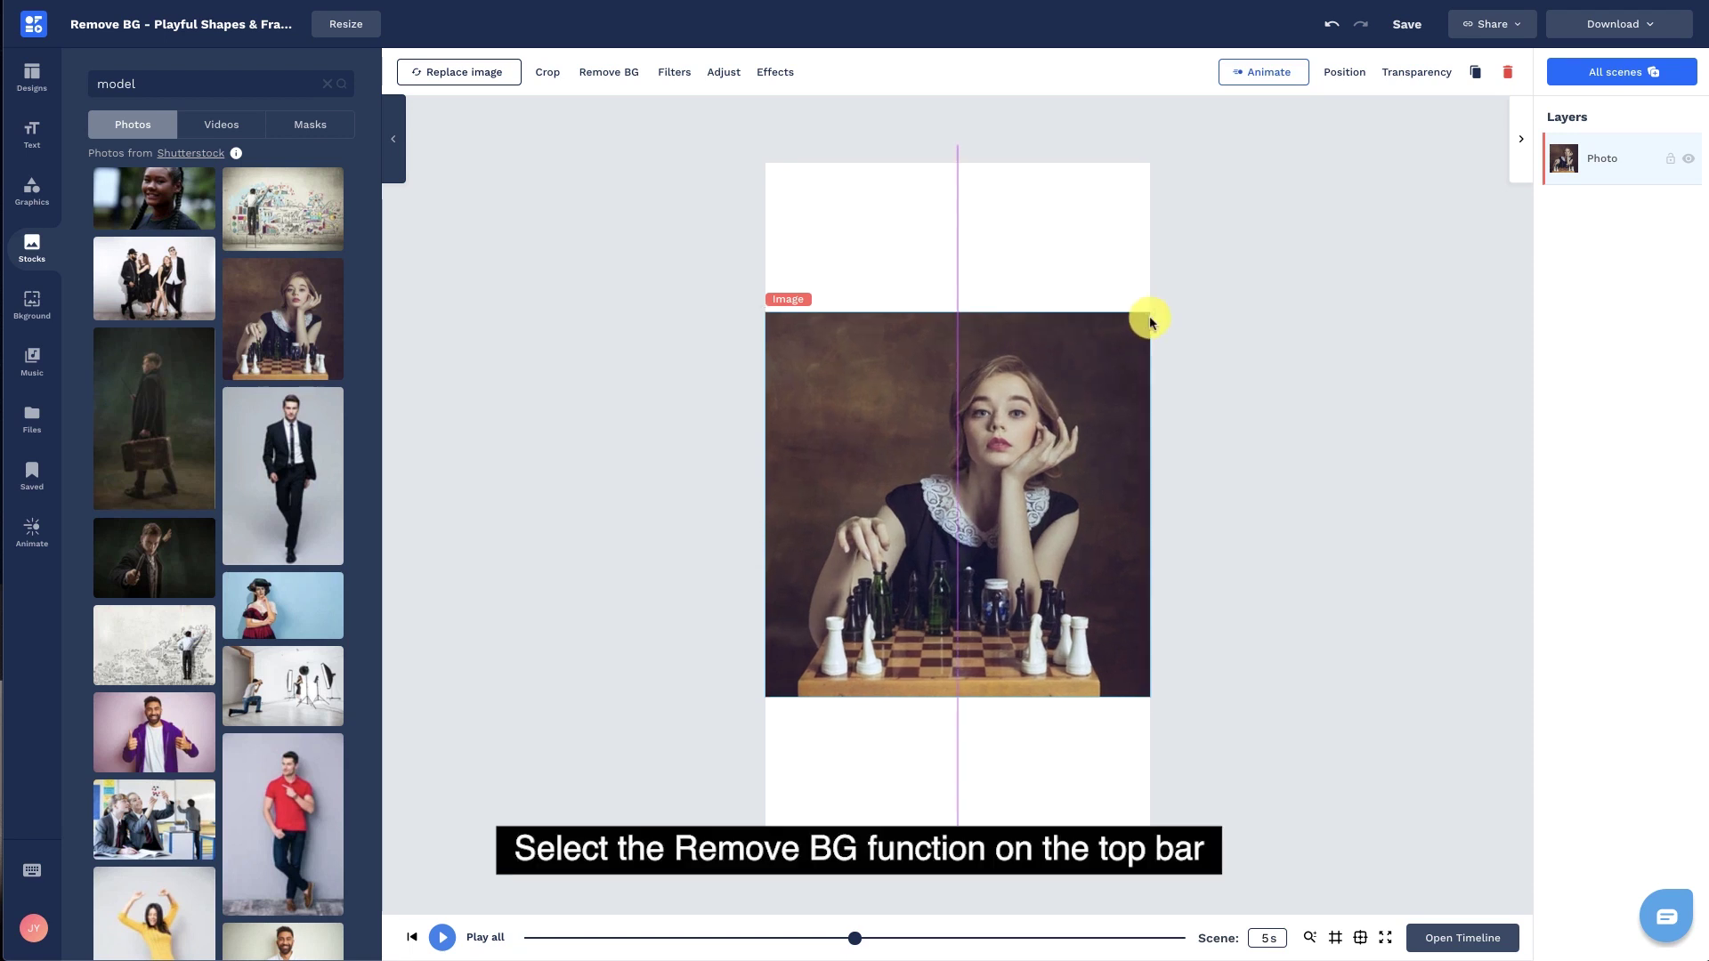
# Step: Remove the chess photo's background, confirming the credit spend
pyautogui.click(626, 81)
pyautogui.click(1201, 240)
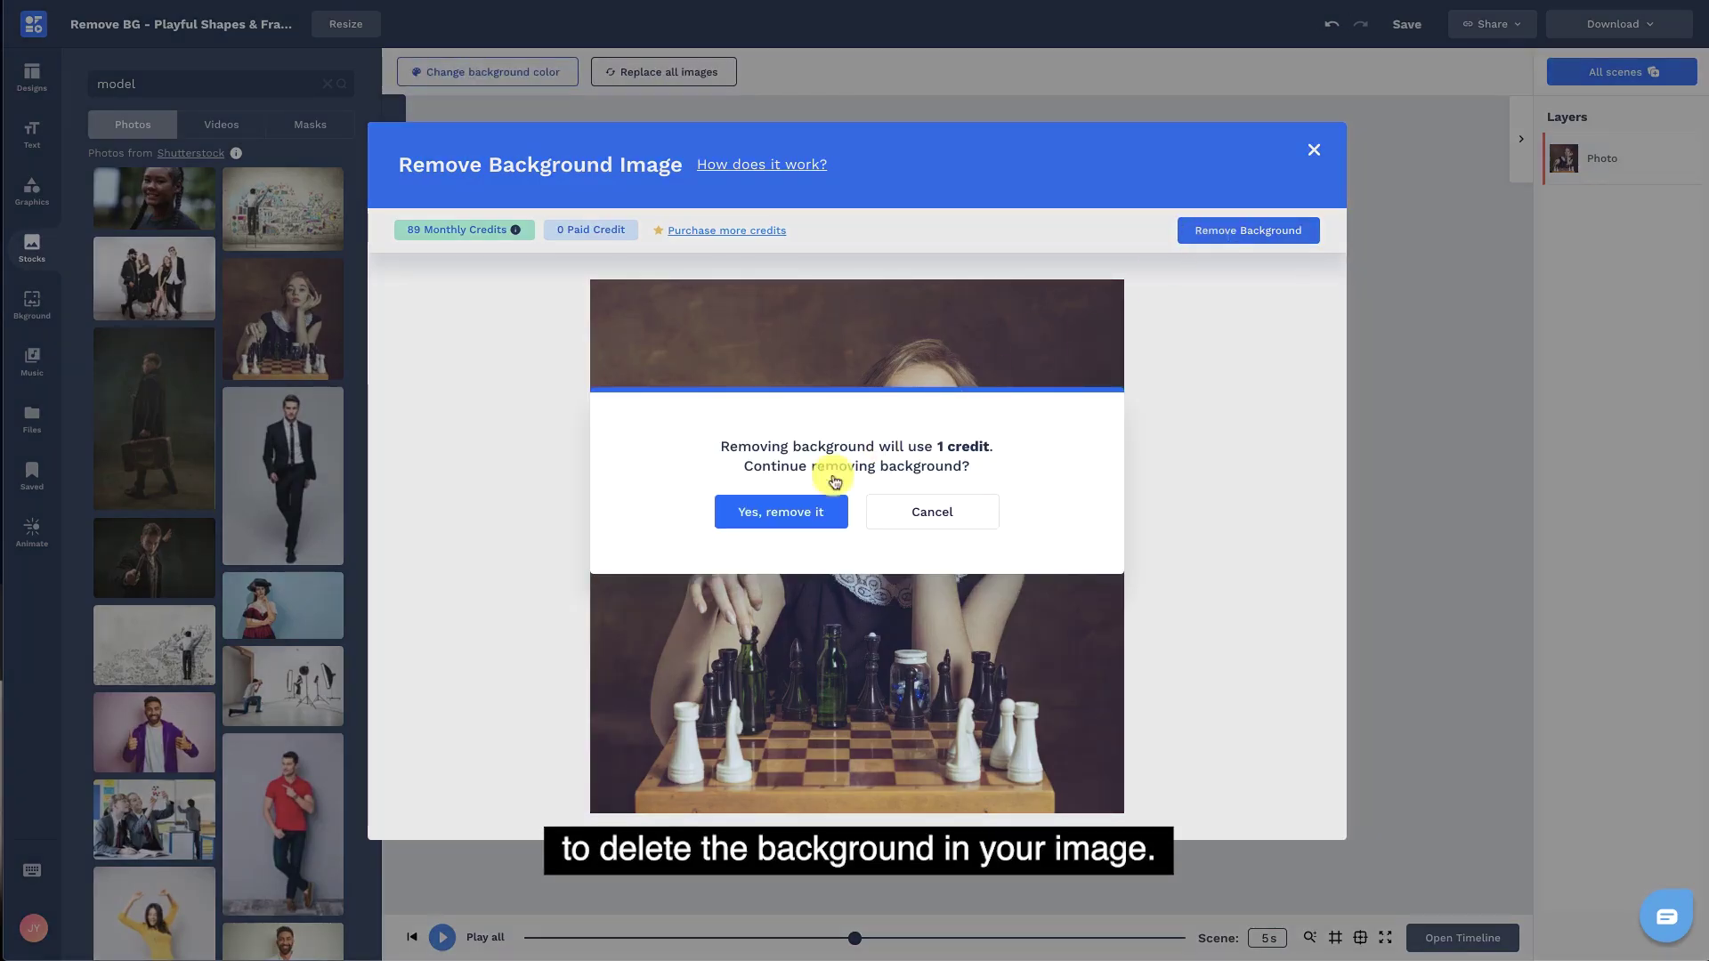
pyautogui.click(793, 514)
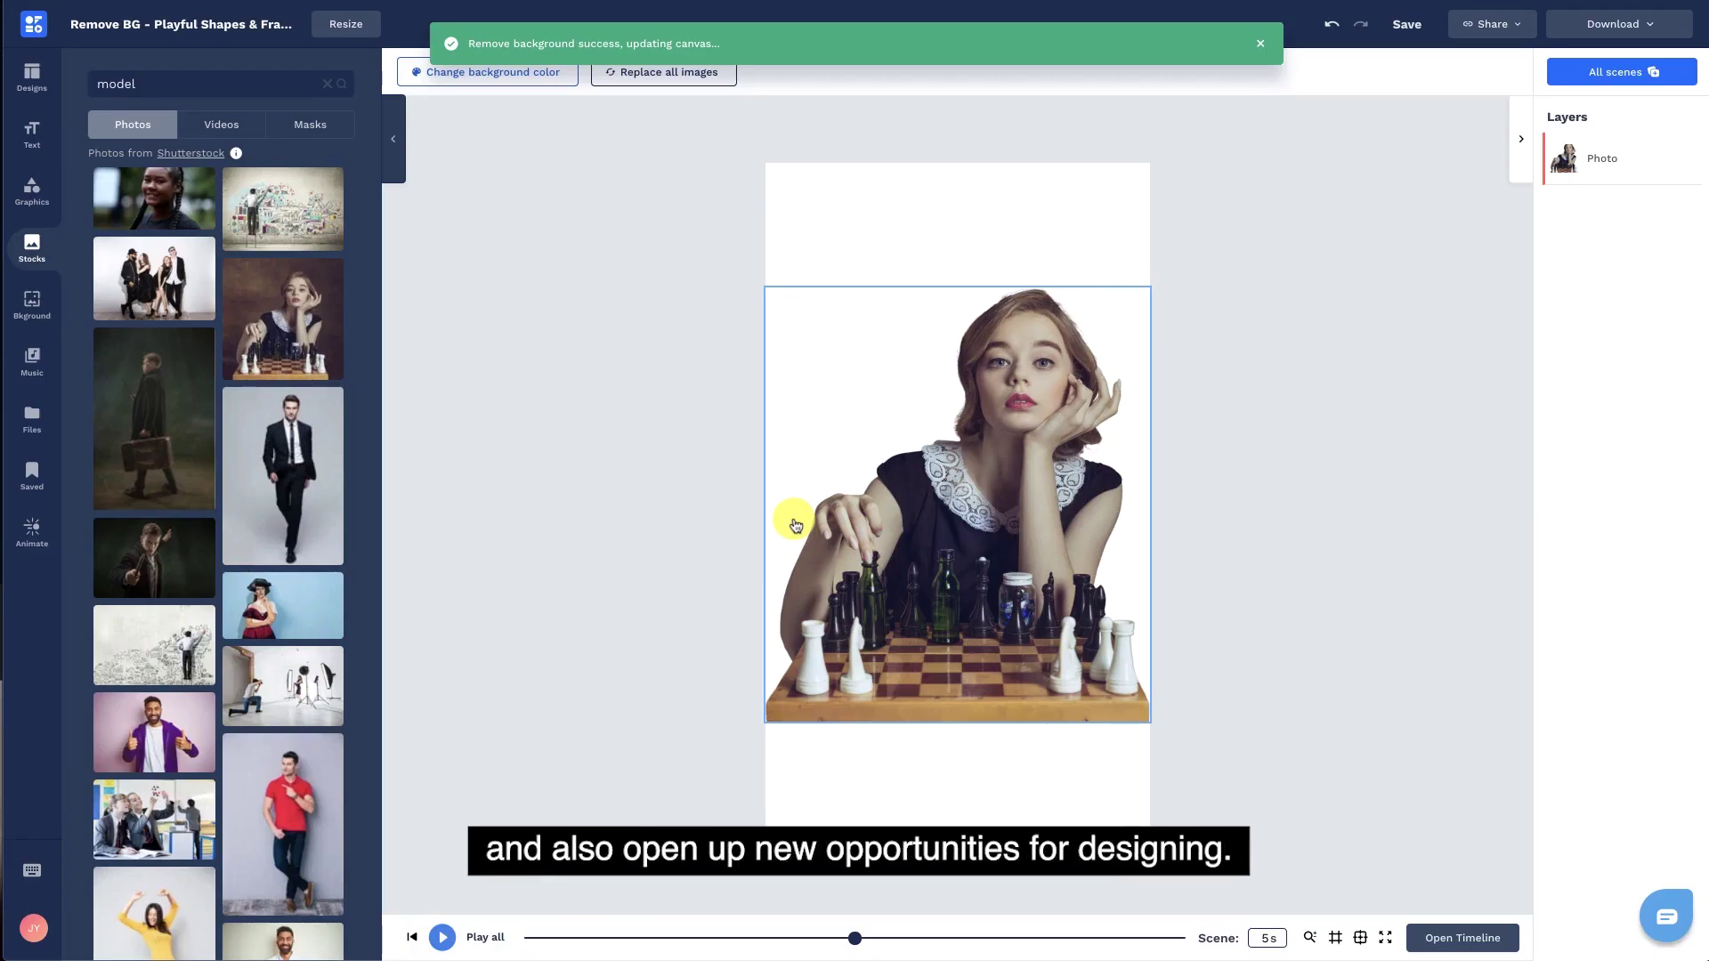
# Step: Shrink the cut-out girl and centre her on the page guide
pyautogui.click(901, 517)
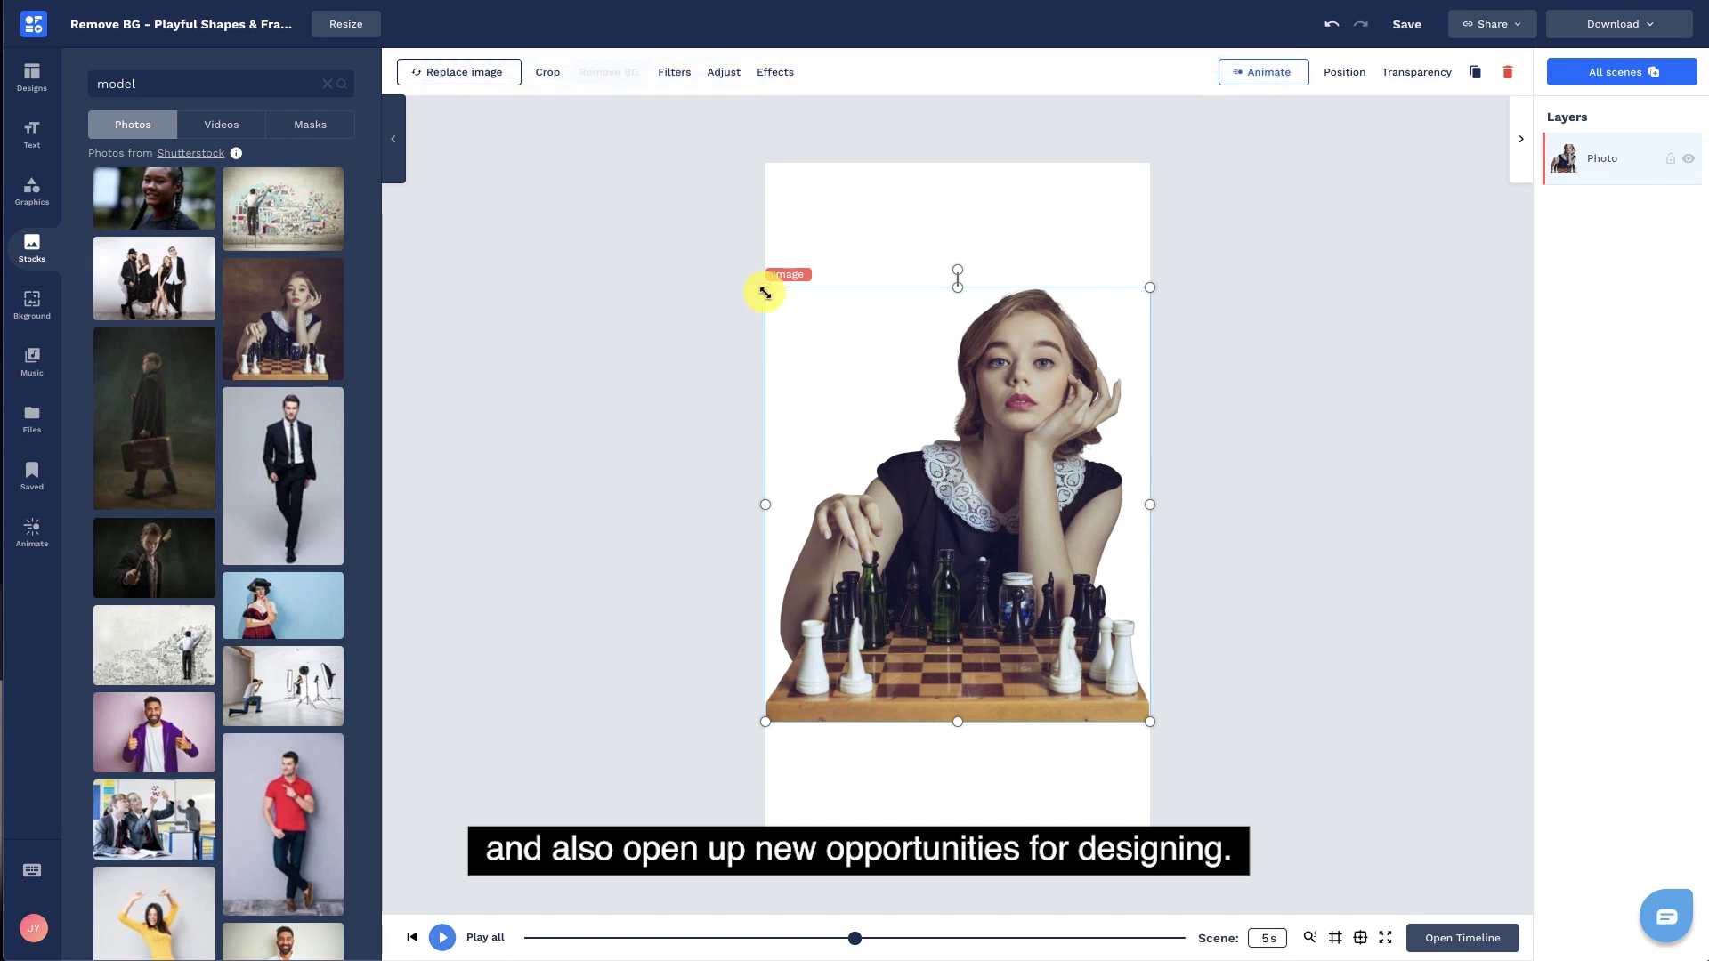
pyautogui.moveTo(765, 291); pyautogui.dragTo(843, 387)
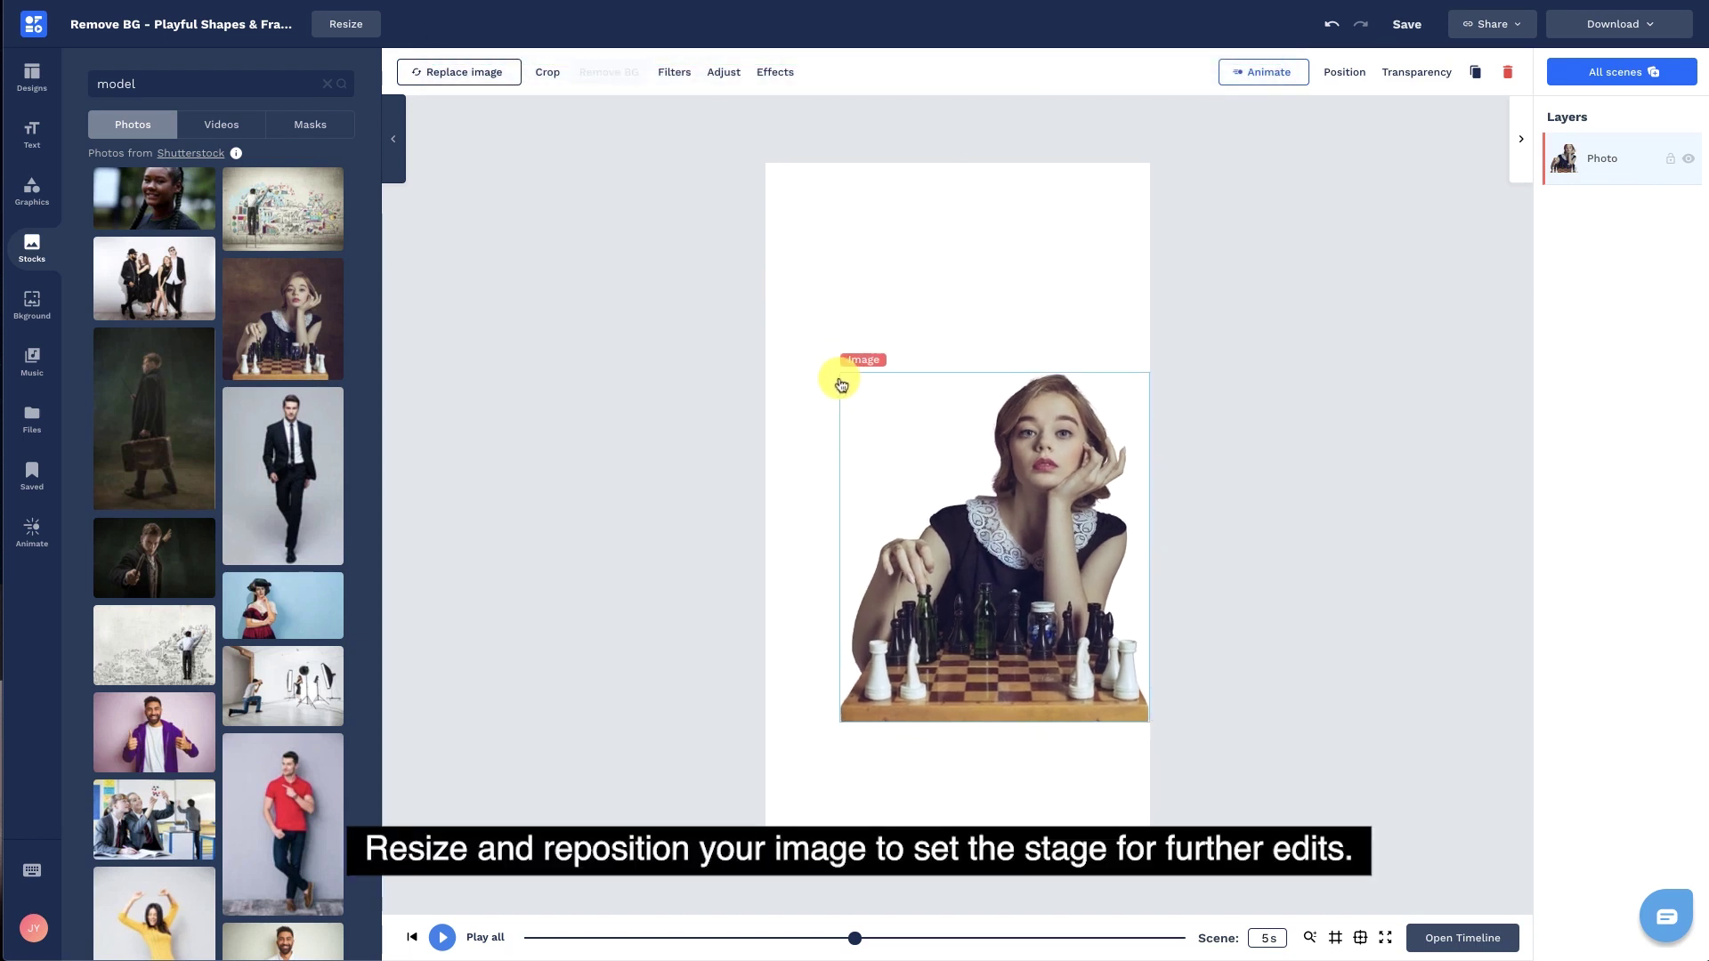
pyautogui.moveTo(956, 532); pyautogui.dragTo(964, 520)
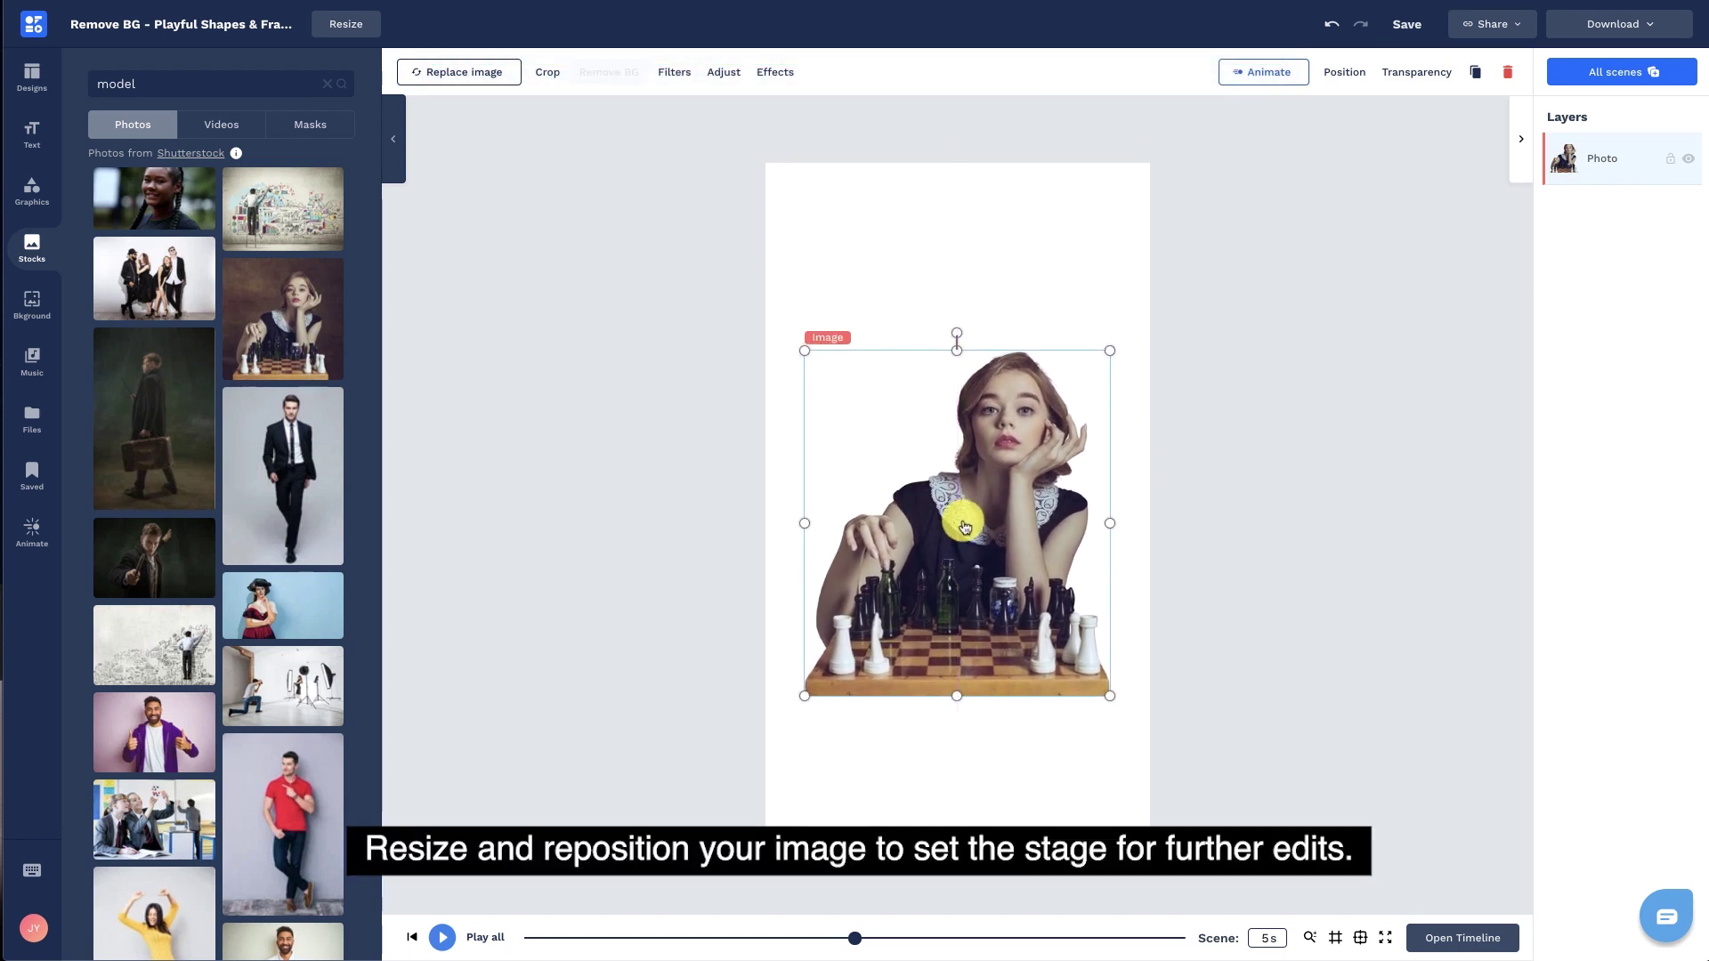
pyautogui.click(638, 486)
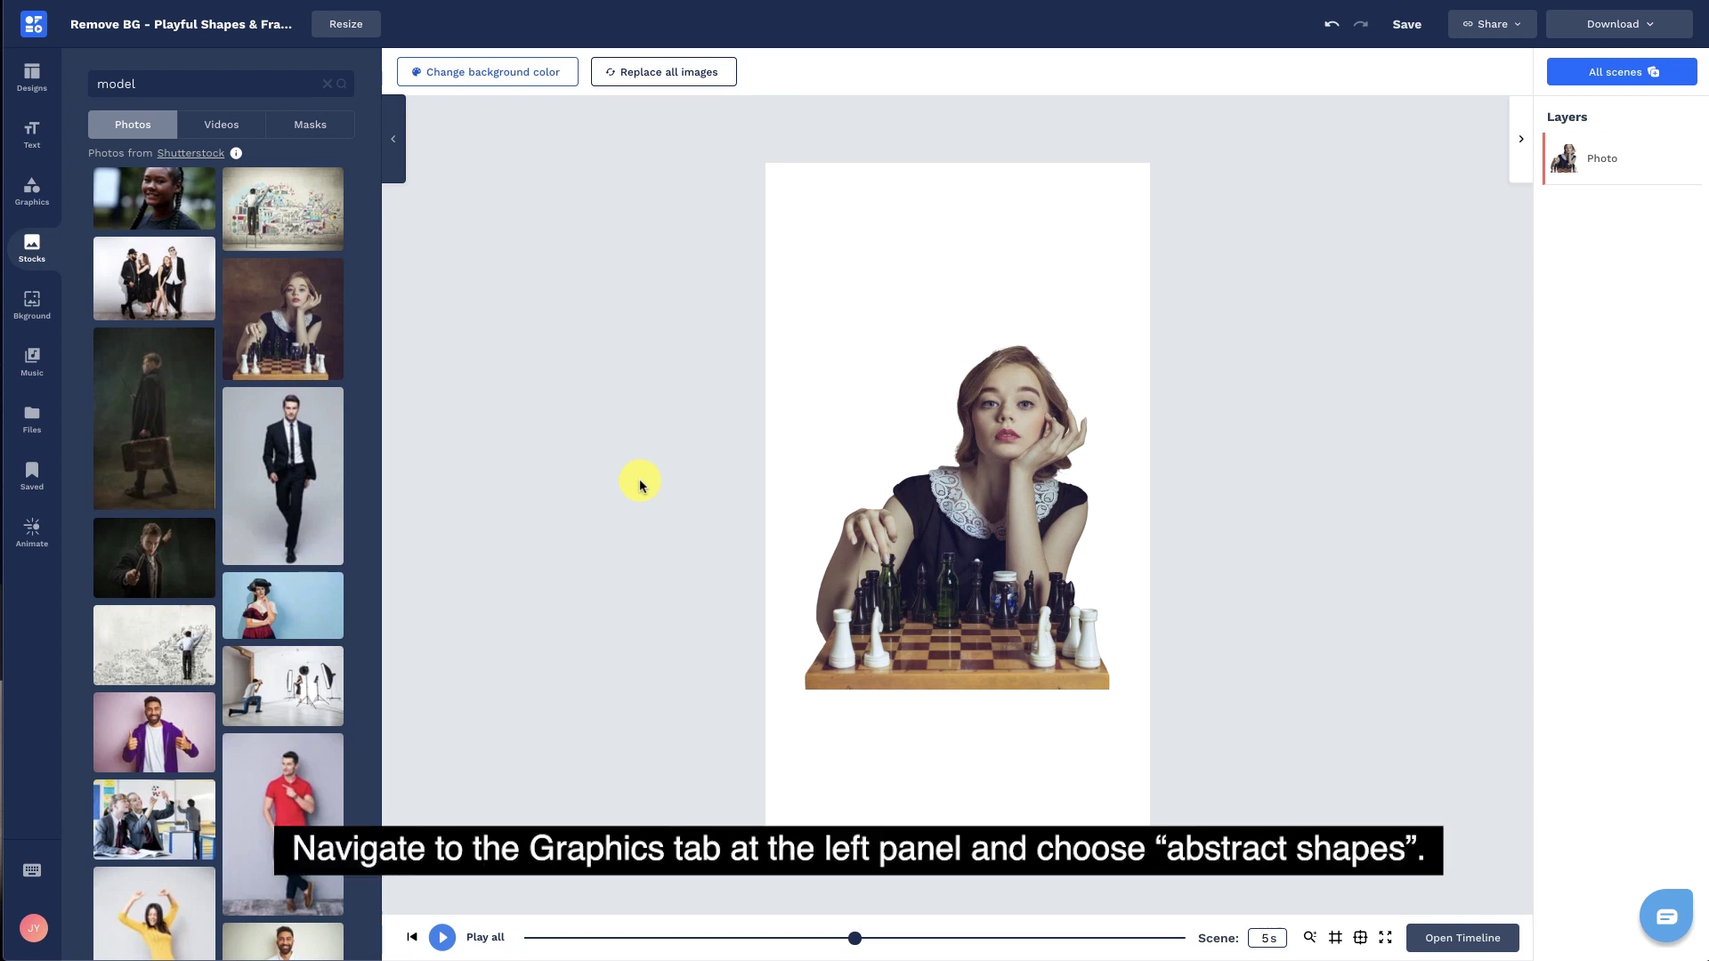
# Step: Add a light-blue blob from Abstract Shapes 2, shrunk, tilted and placed behind the girl
pyautogui.click(54, 199)
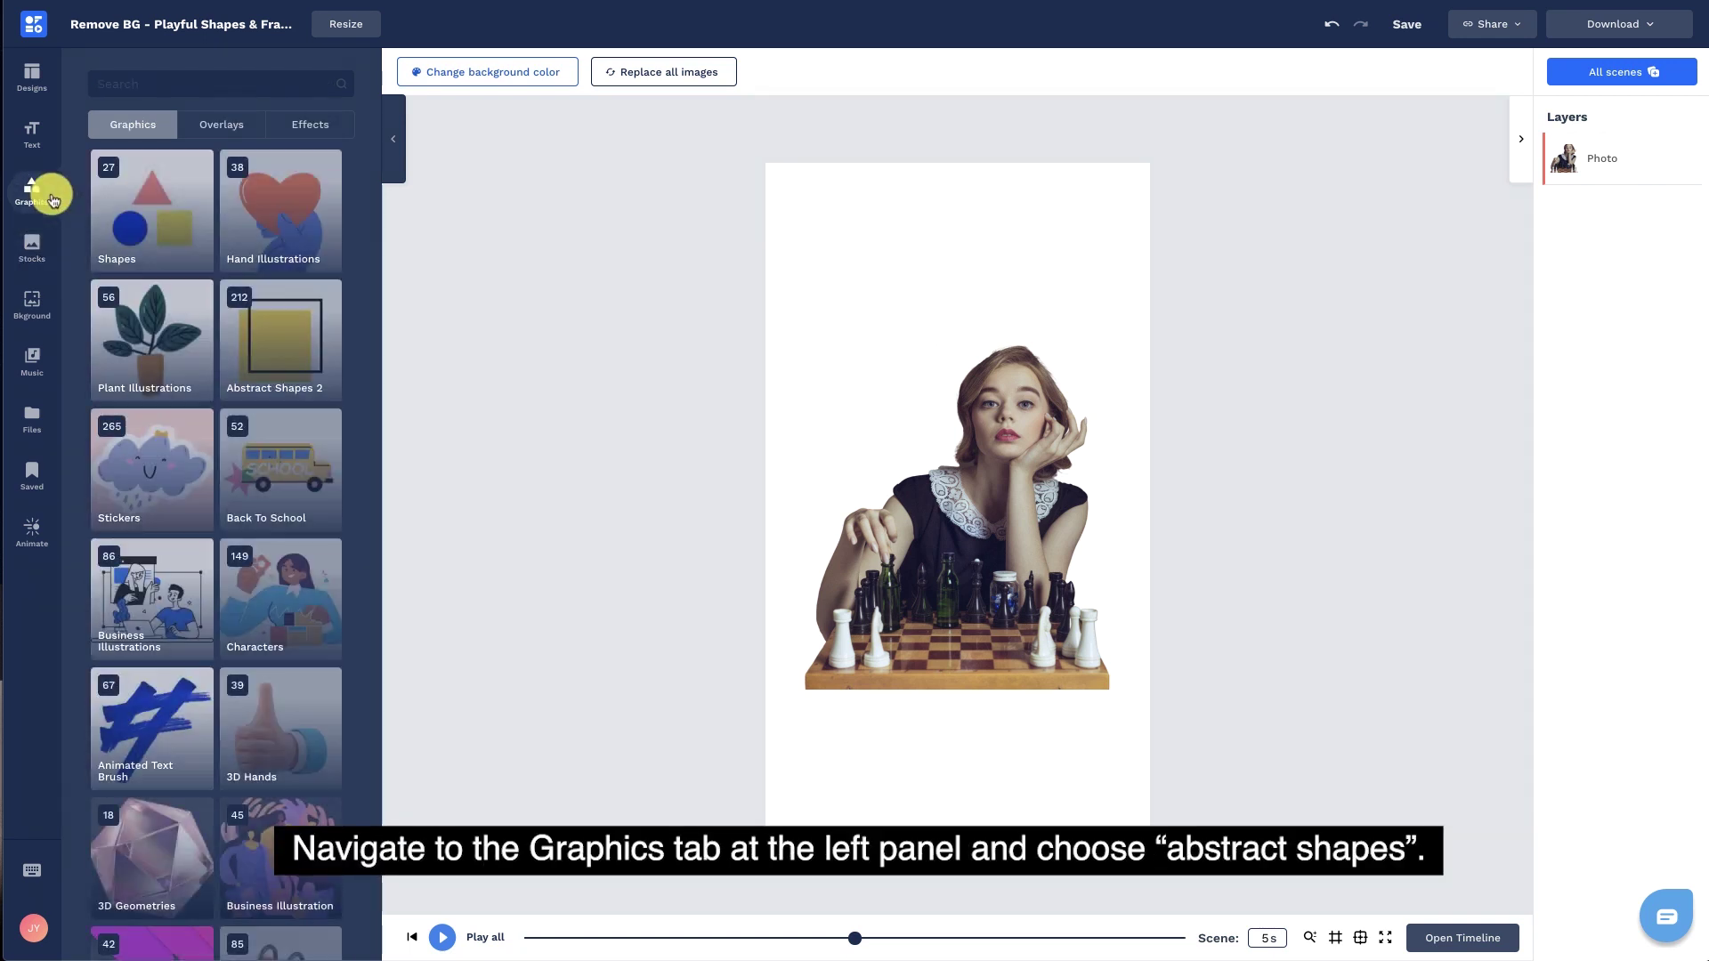
pyautogui.click(271, 349)
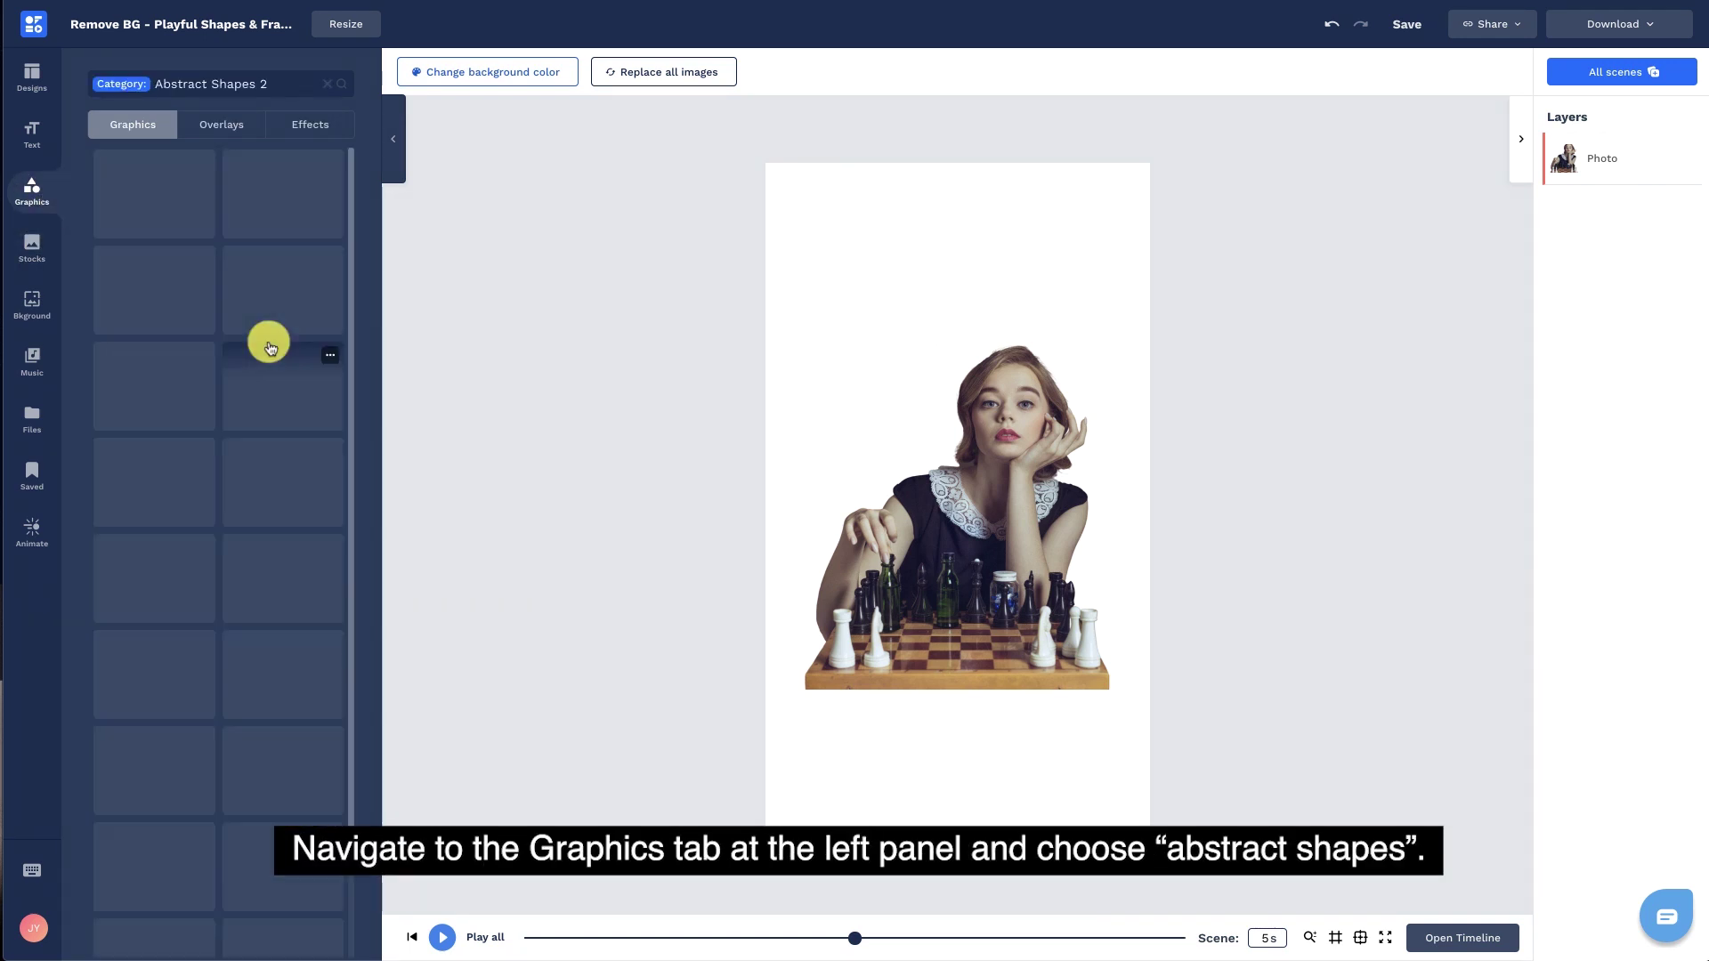
pyautogui.scroll(-1, 270, 349)
pyautogui.scroll(-1, 269, 348)
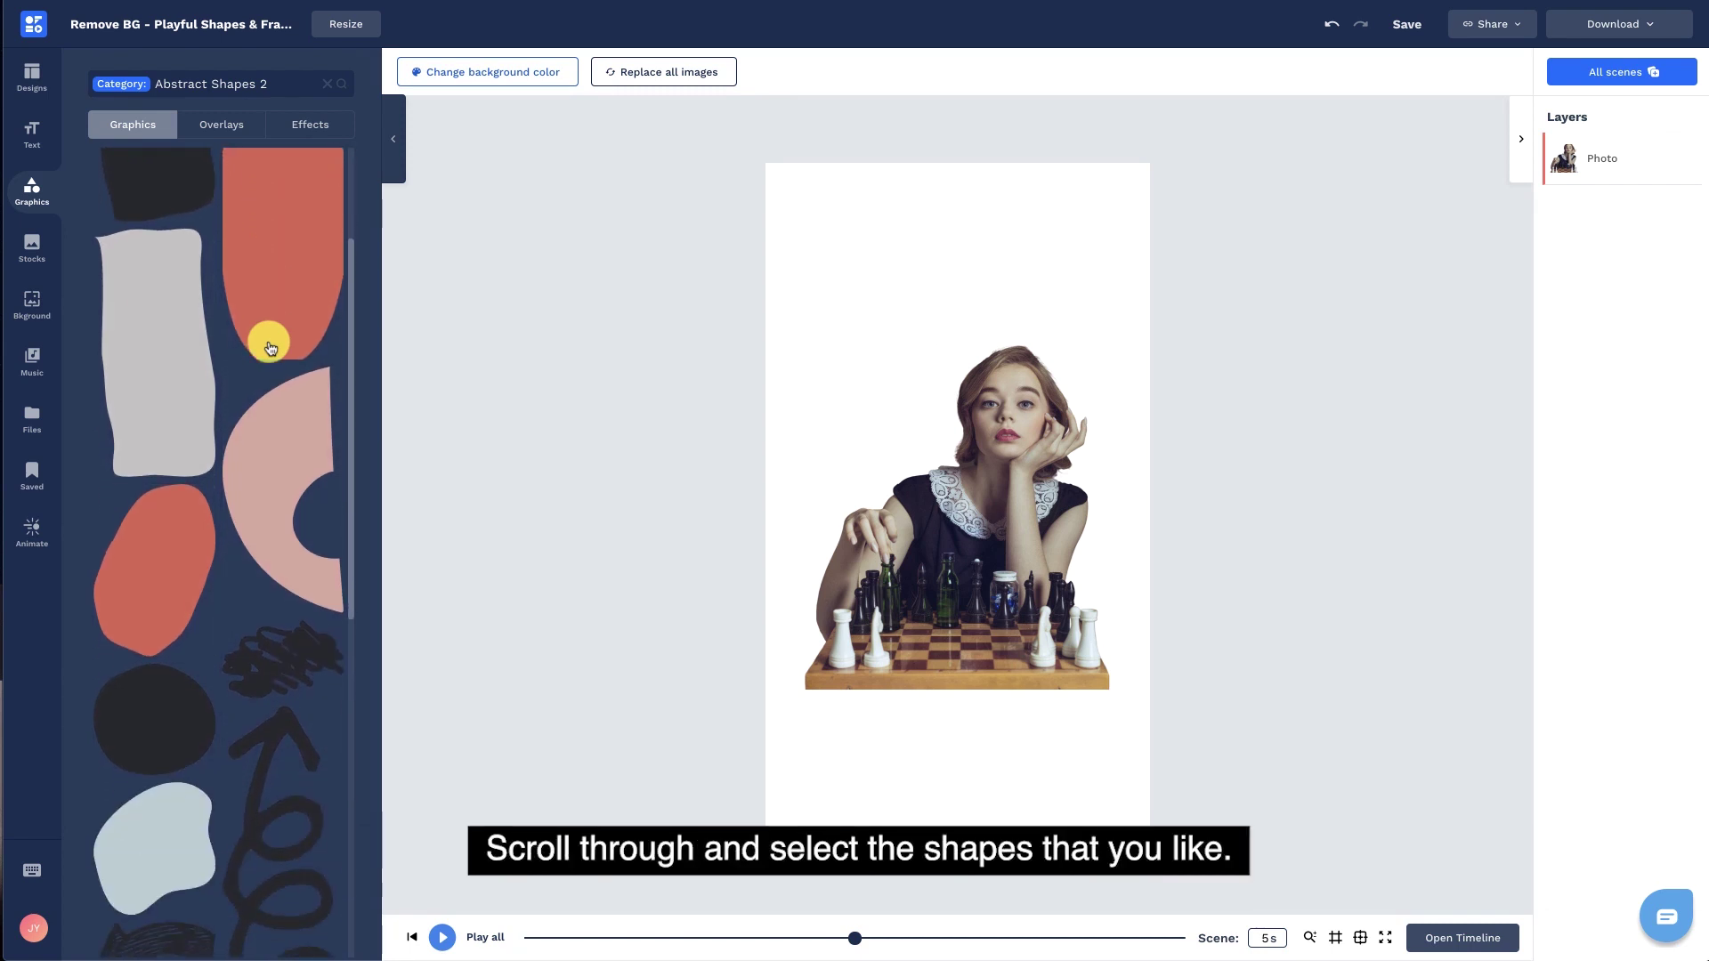
pyautogui.scroll(-3, 267, 344)
pyautogui.click(147, 538)
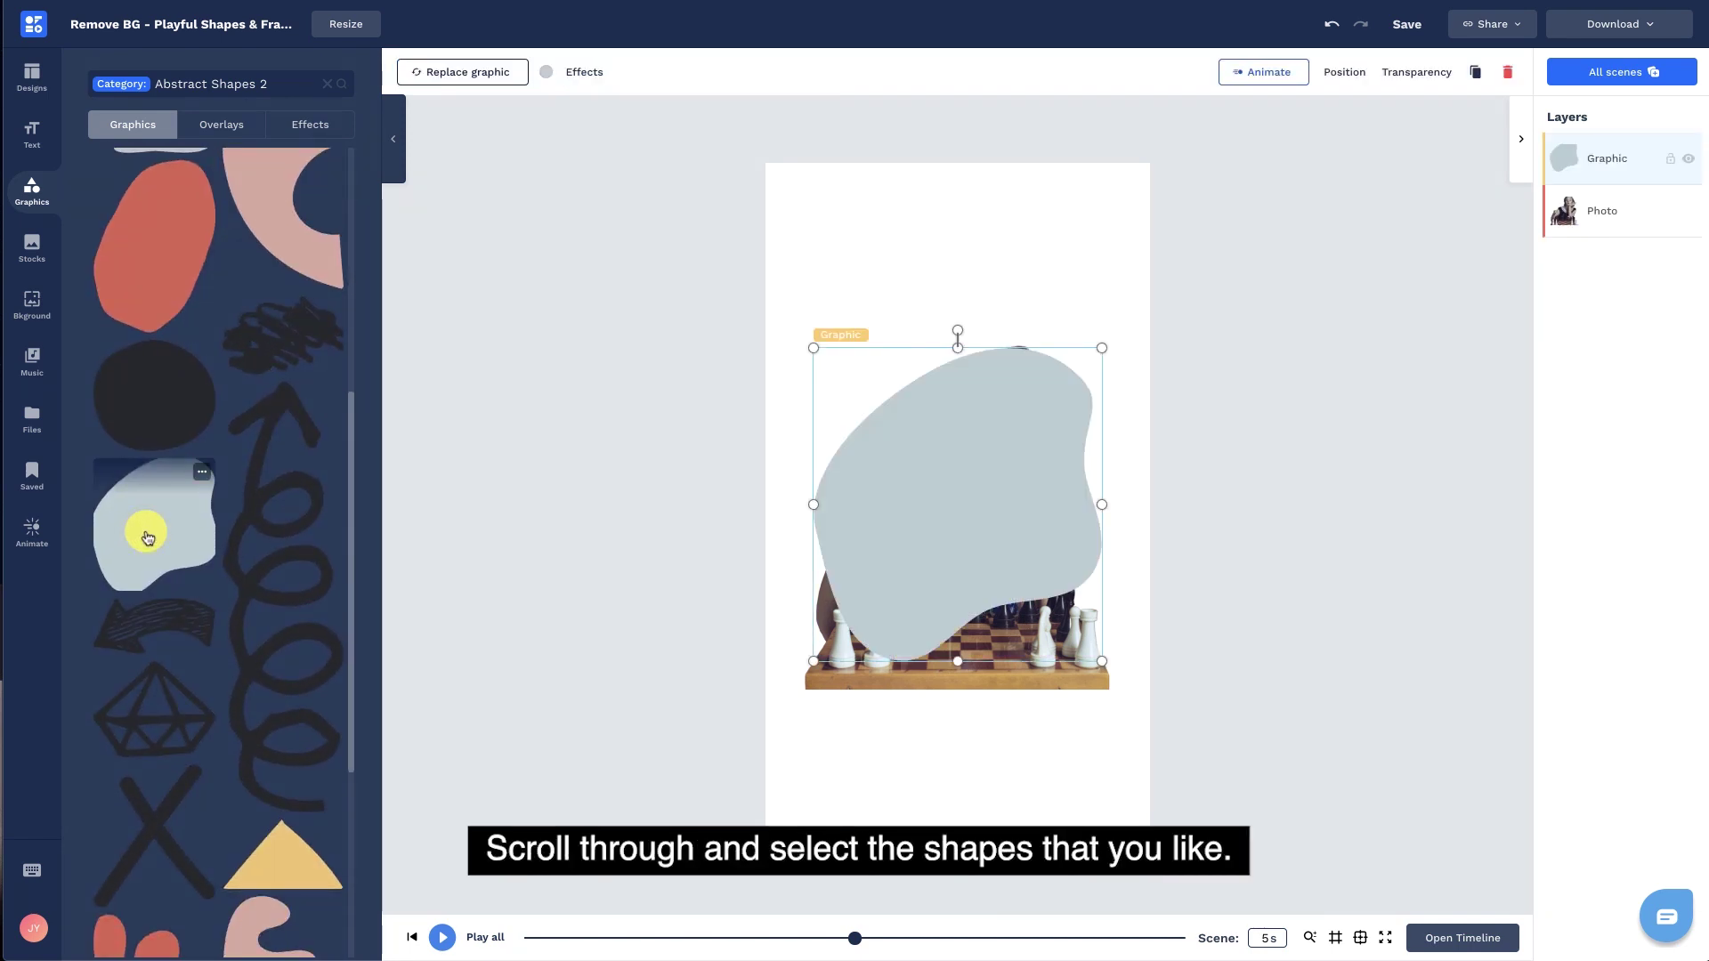
pyautogui.moveTo(829, 487); pyautogui.dragTo(947, 555)
pyautogui.moveTo(1147, 408); pyautogui.dragTo(1118, 451)
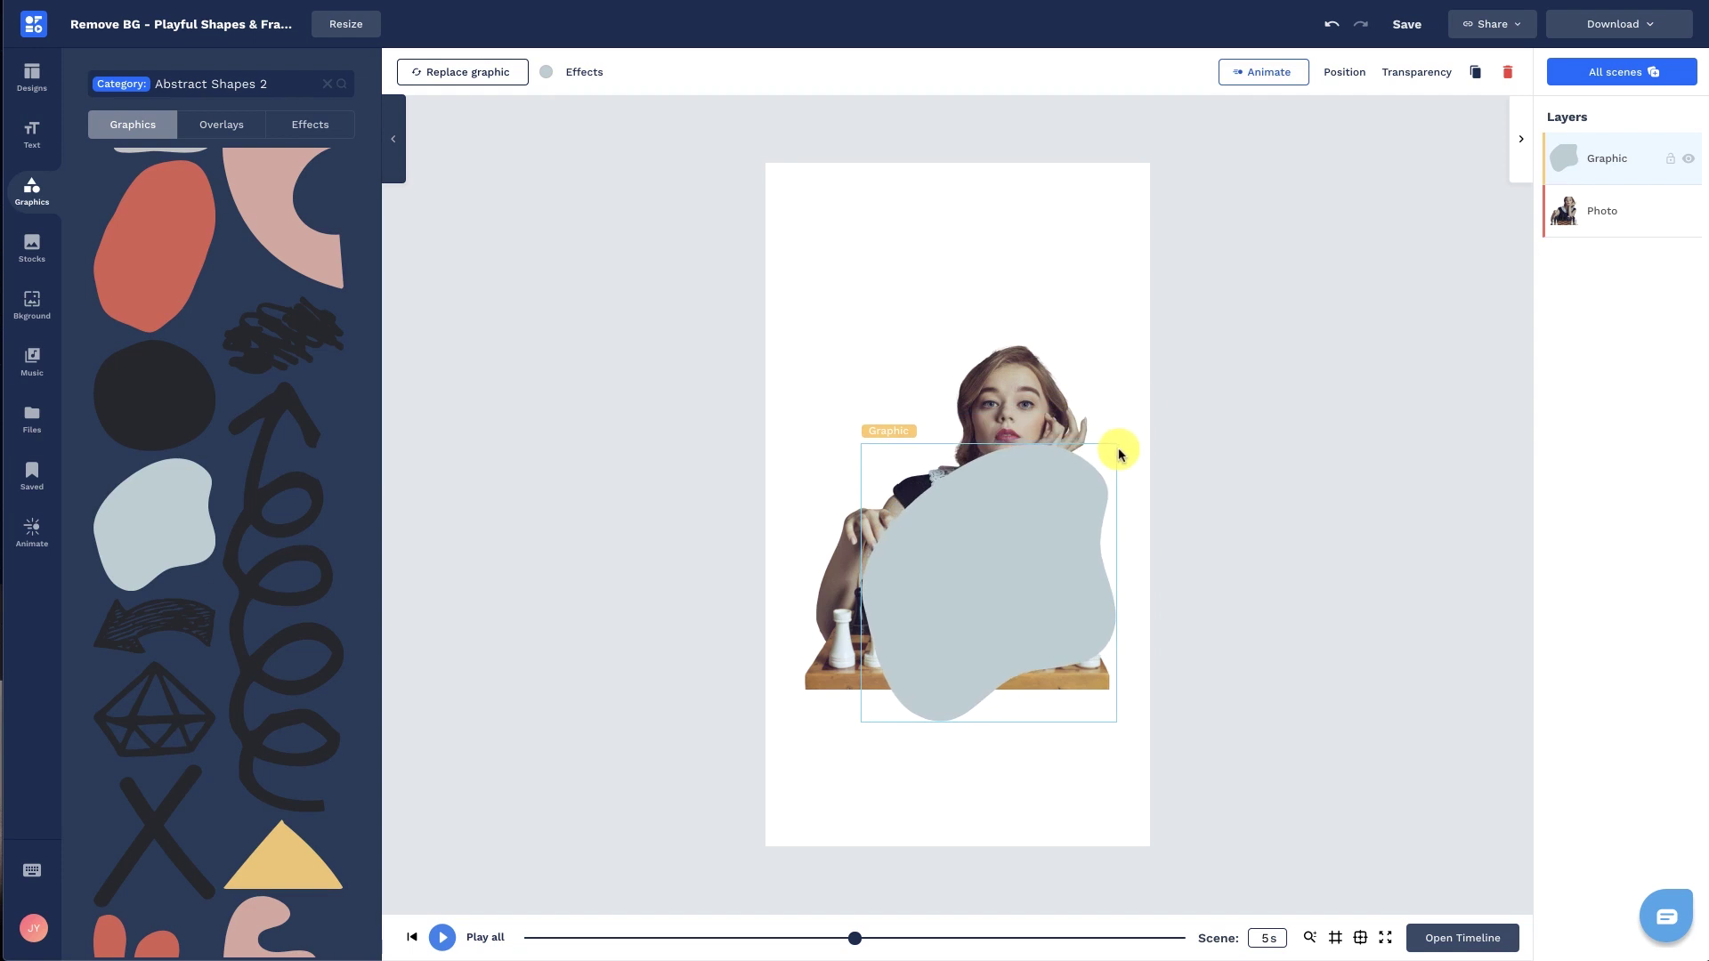
pyautogui.moveTo(1005, 488); pyautogui.dragTo(1042, 500)
pyautogui.moveTo(1592, 183); pyautogui.dragTo(1594, 243)
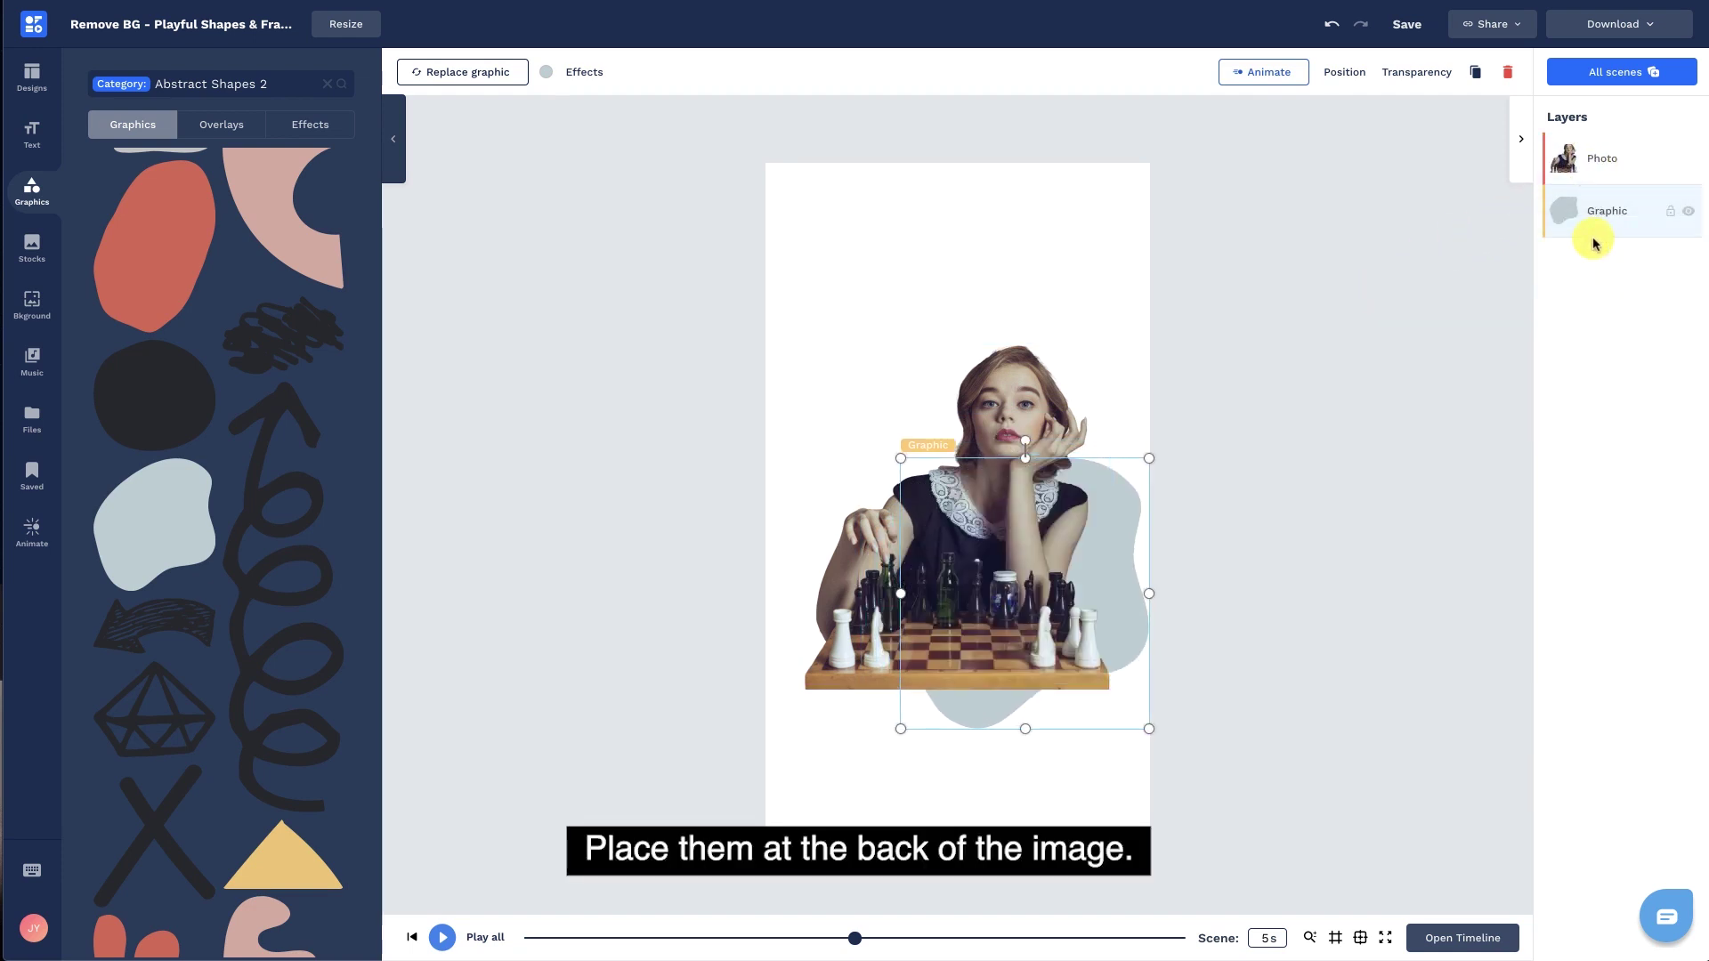
pyautogui.moveTo(1129, 567); pyautogui.dragTo(1100, 548)
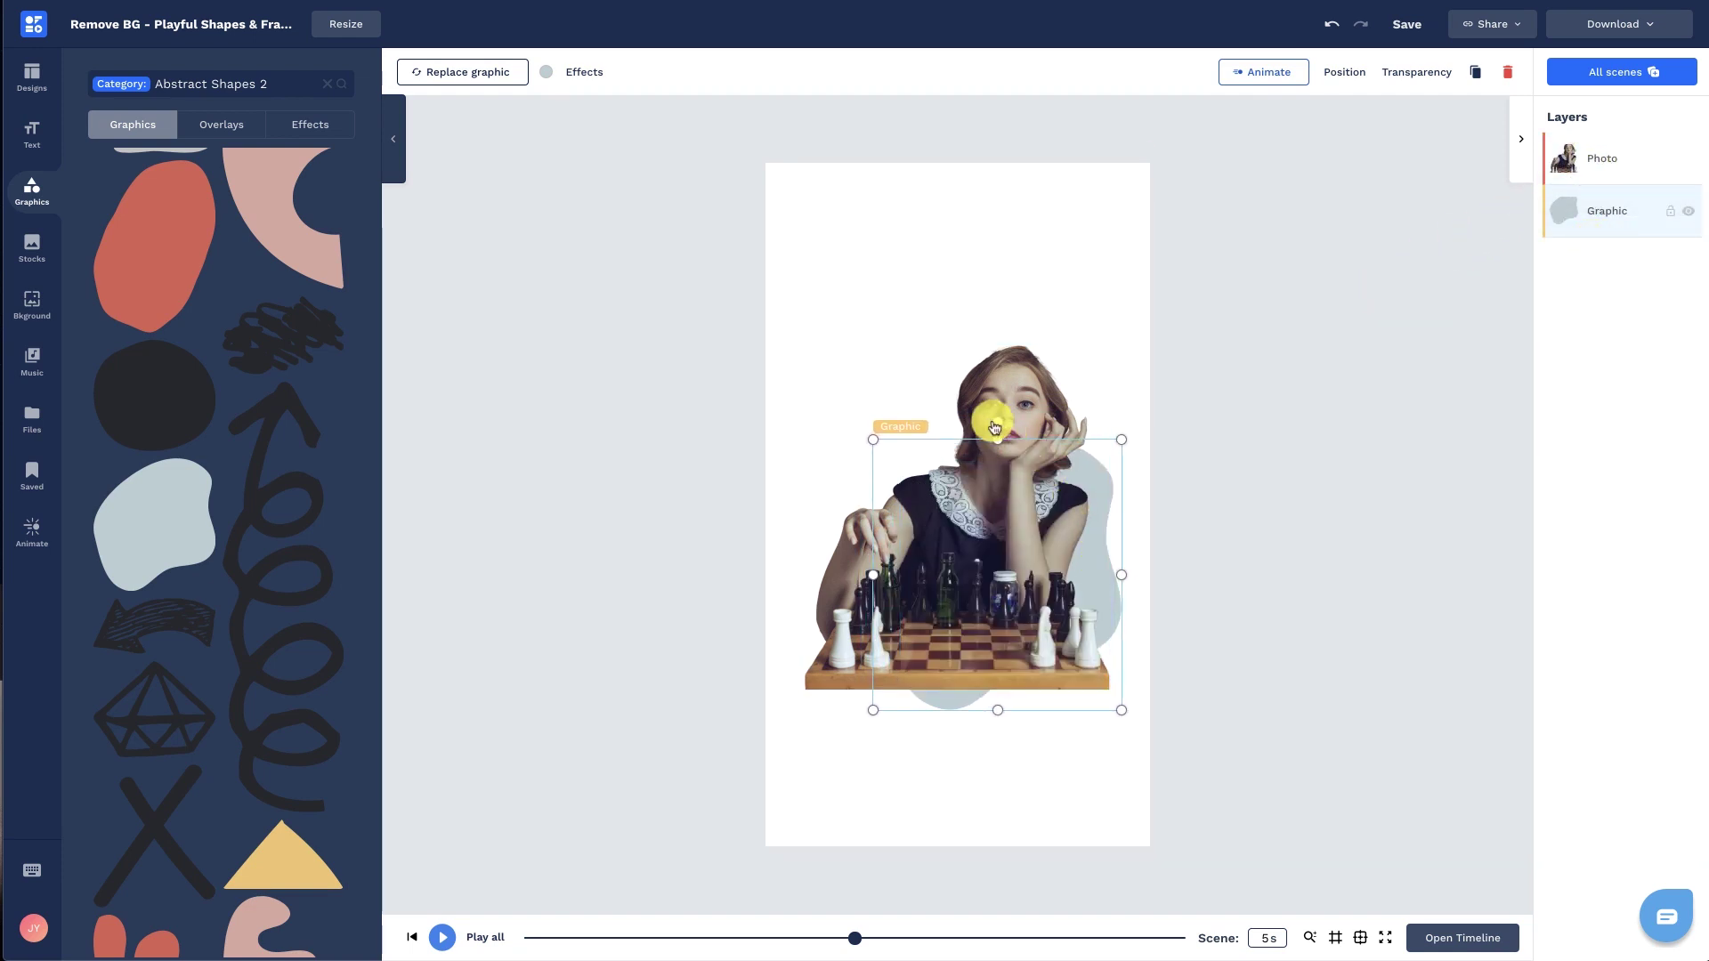
pyautogui.moveTo(994, 428); pyautogui.dragTo(990, 429)
pyautogui.scroll(-5, 245, 571)
pyautogui.scroll(-5, 245, 572)
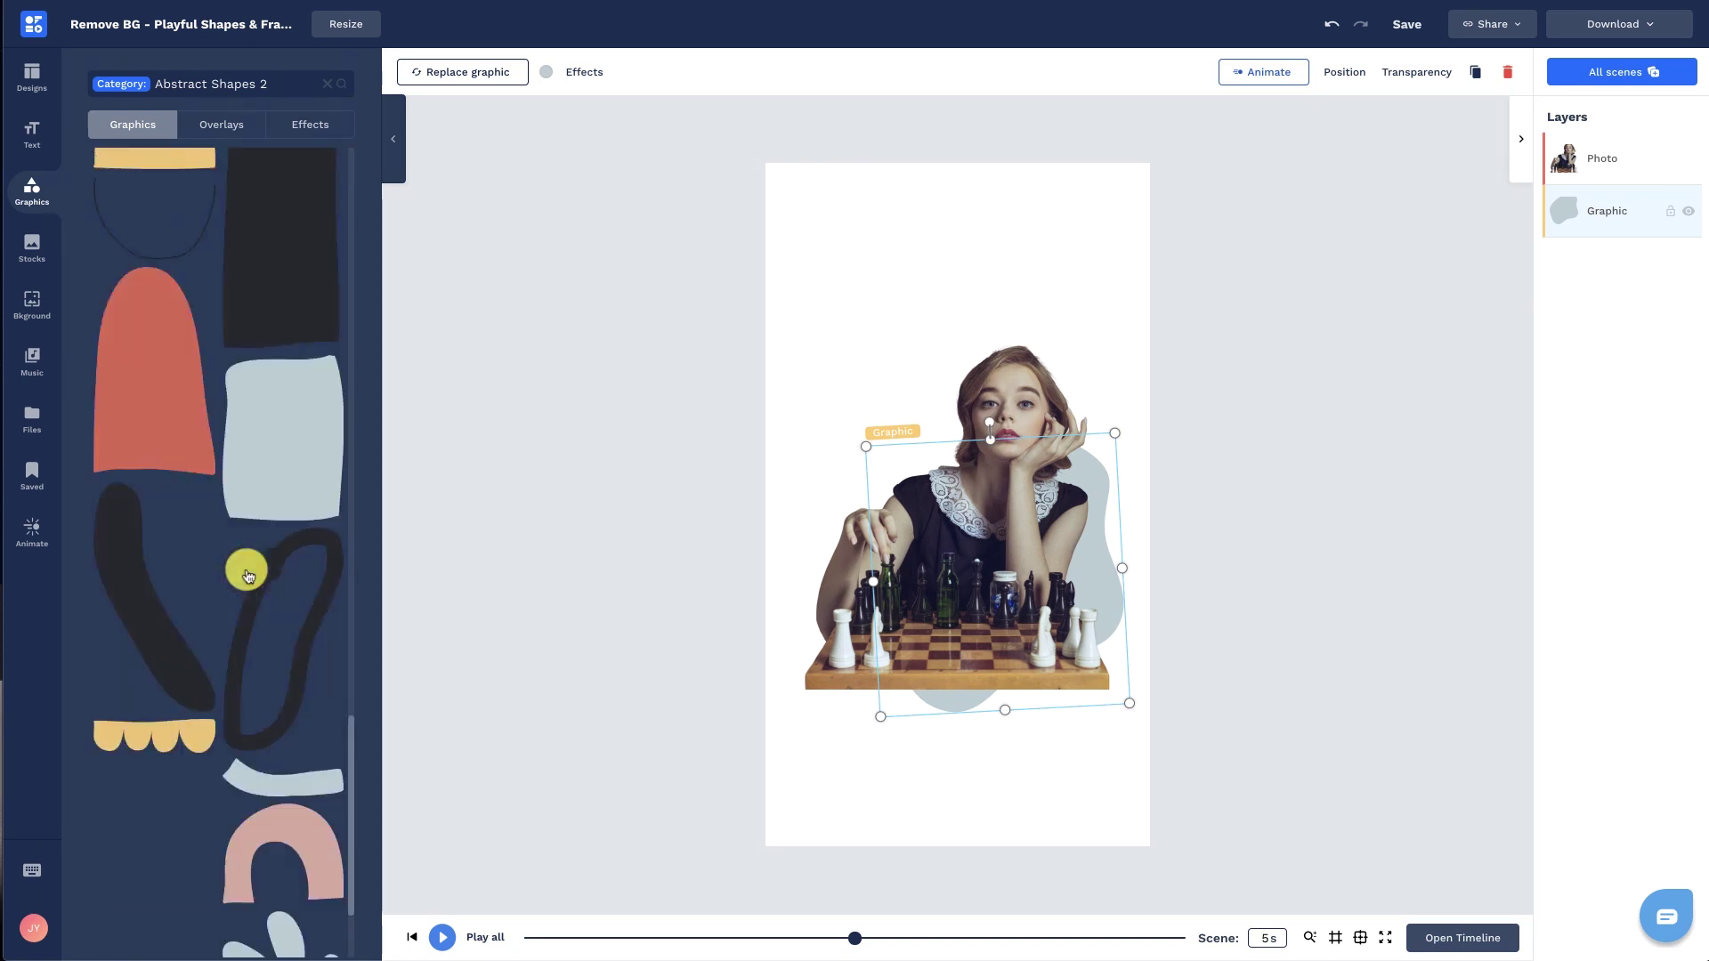
pyautogui.scroll(-5, 245, 571)
pyautogui.scroll(-5, 246, 576)
pyautogui.scroll(-5, 247, 576)
pyautogui.scroll(-5, 245, 569)
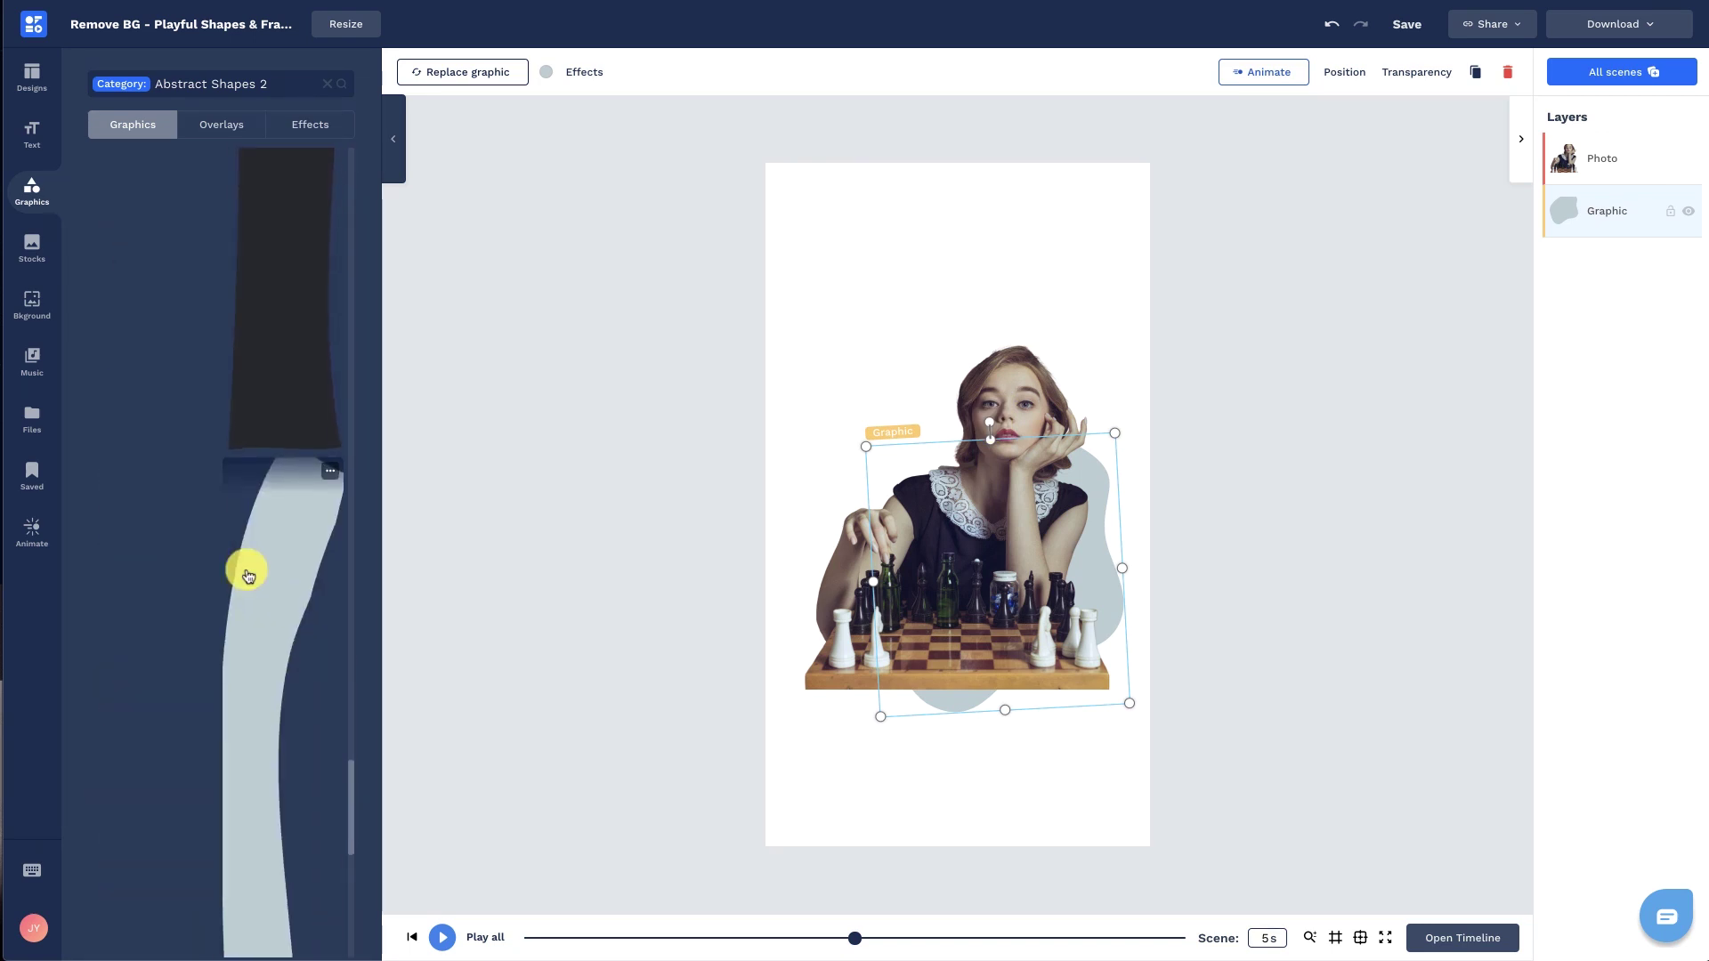
pyautogui.scroll(-5, 245, 572)
# Step: Add a red circle, shrink it and tuck it behind the girl's left side
pyautogui.click(286, 284)
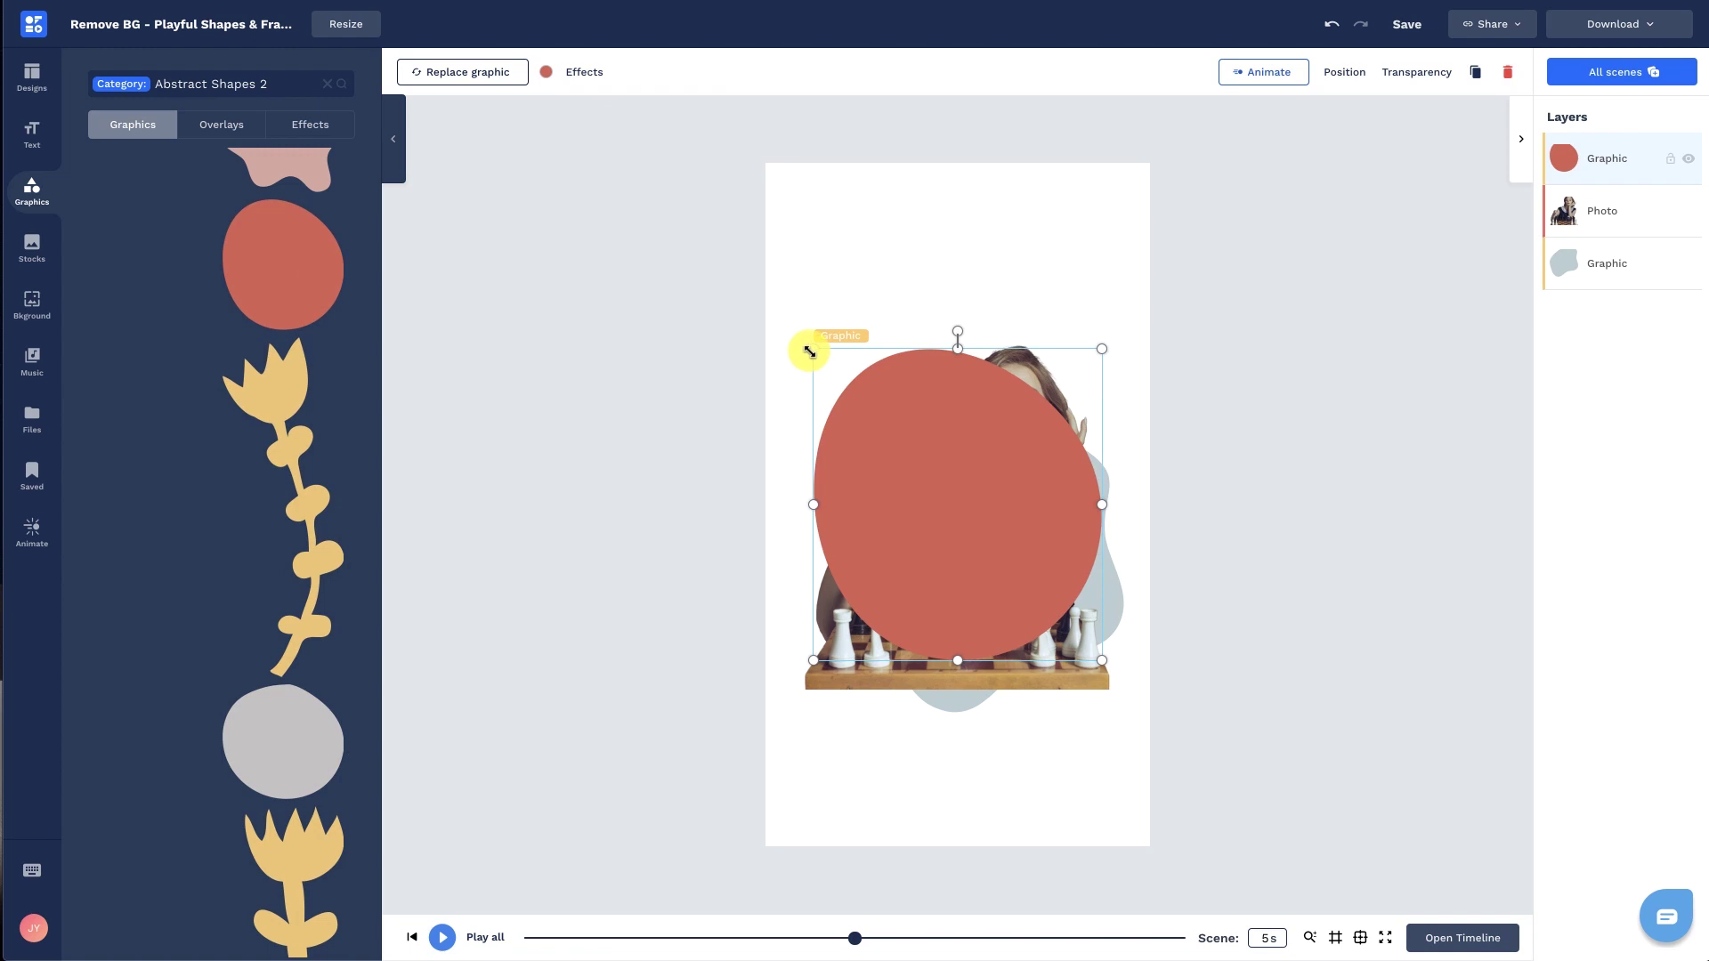
pyautogui.moveTo(807, 345); pyautogui.dragTo(865, 405)
pyautogui.moveTo(978, 405); pyautogui.dragTo(983, 428)
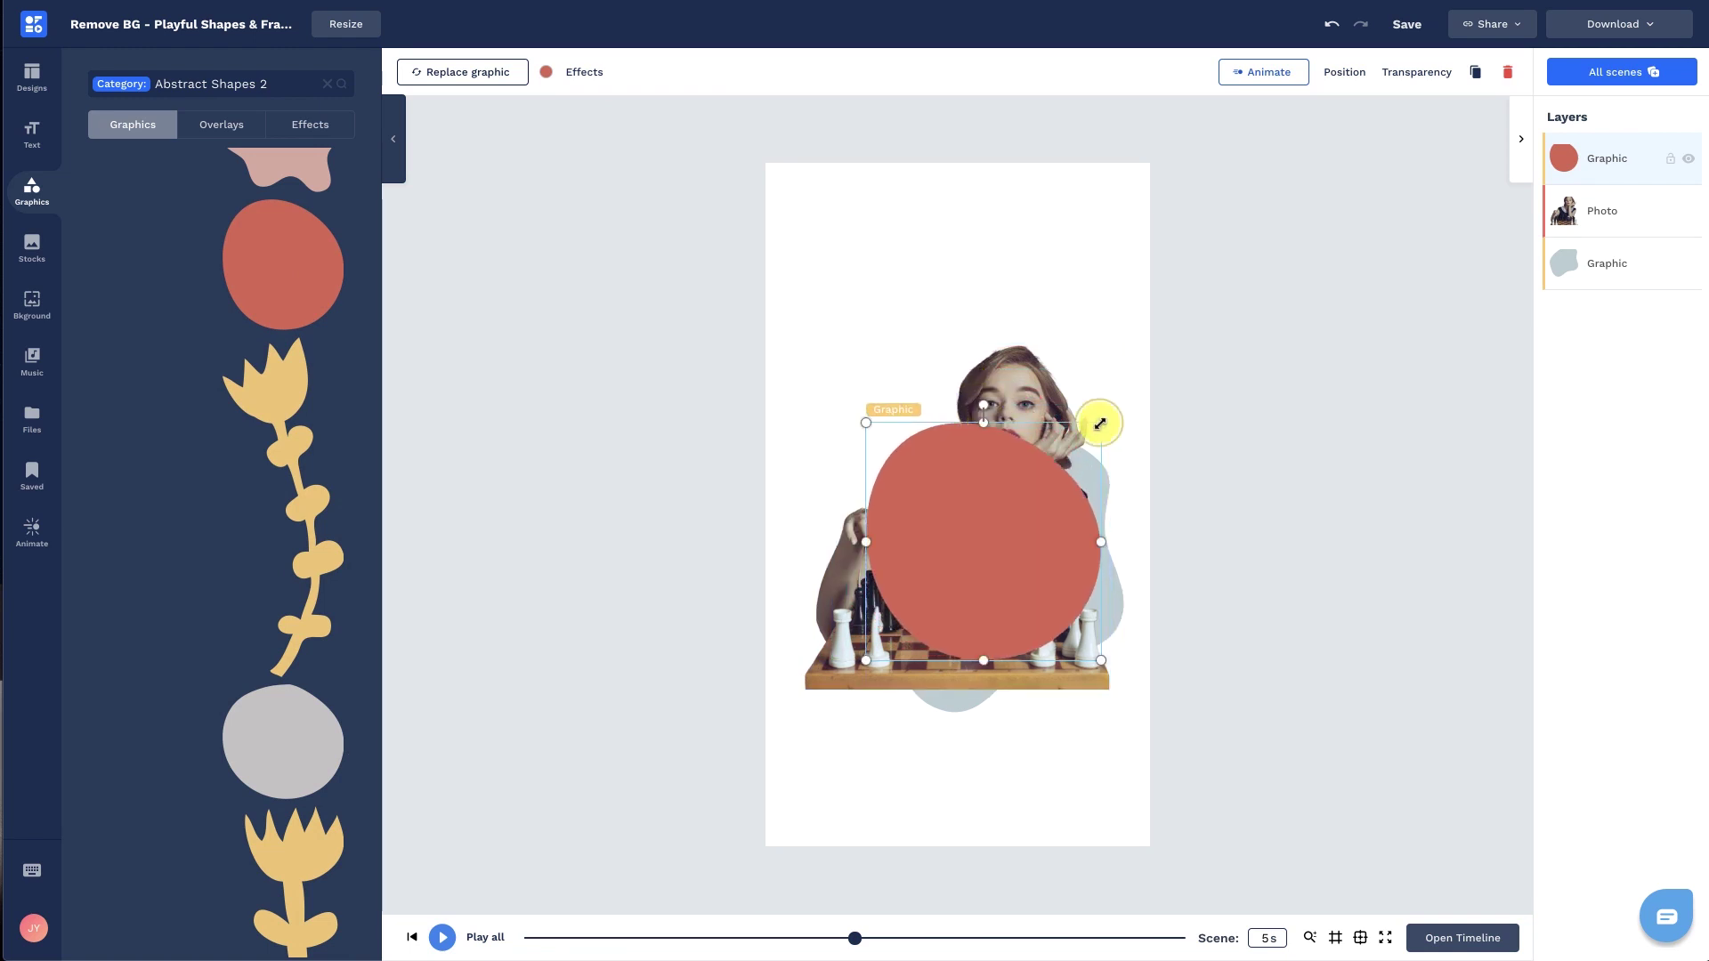
pyautogui.moveTo(943, 546); pyautogui.dragTo(920, 564)
pyautogui.moveTo(1578, 166); pyautogui.dragTo(1591, 220)
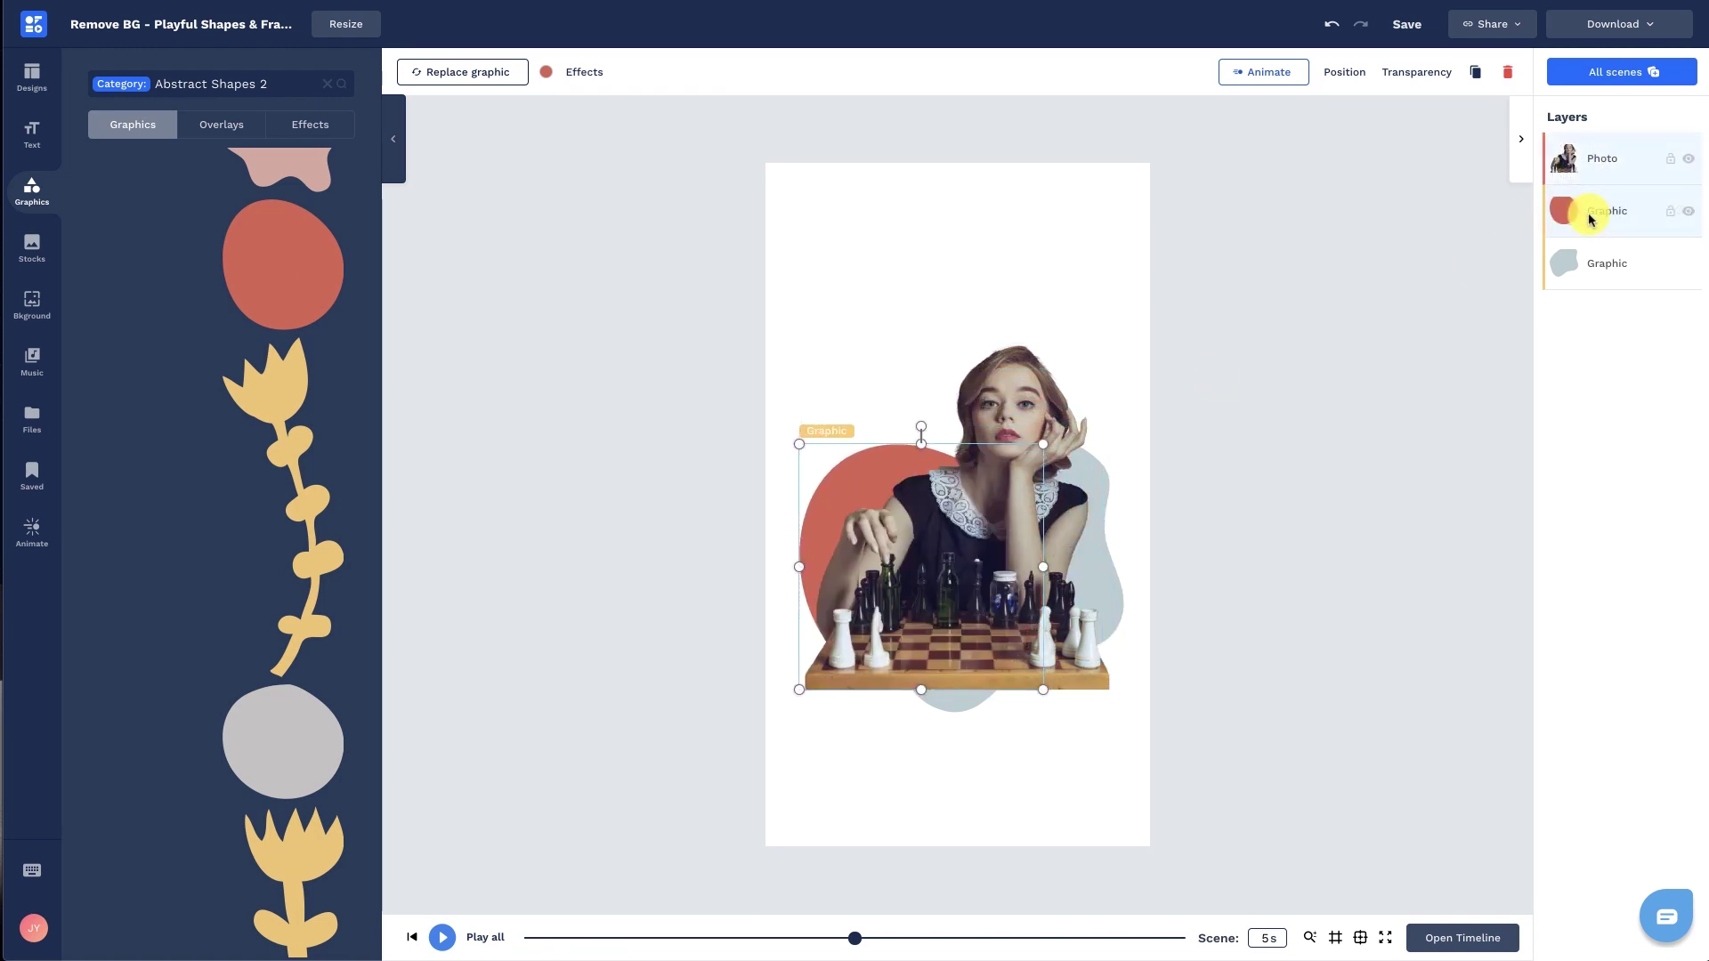
# Step: Recolour the circle orange #CD6906 and the blob purple #6D34B9
pyautogui.click(561, 76)
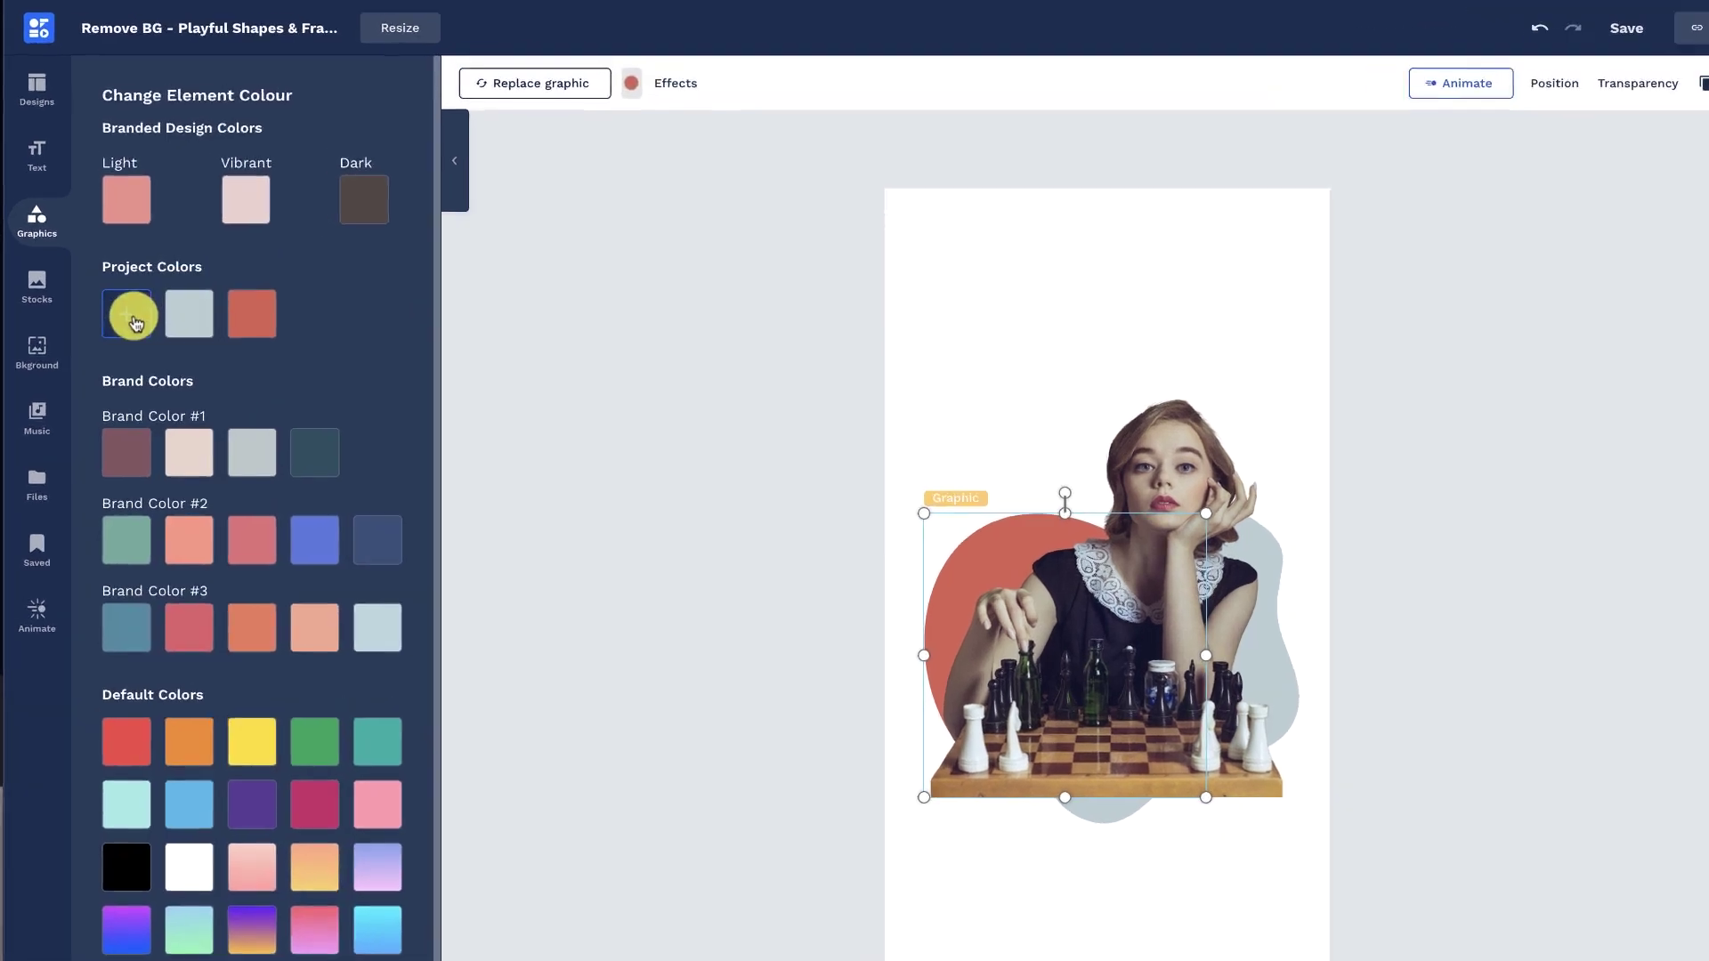
pyautogui.click(107, 270)
pyautogui.write('#CD6906')
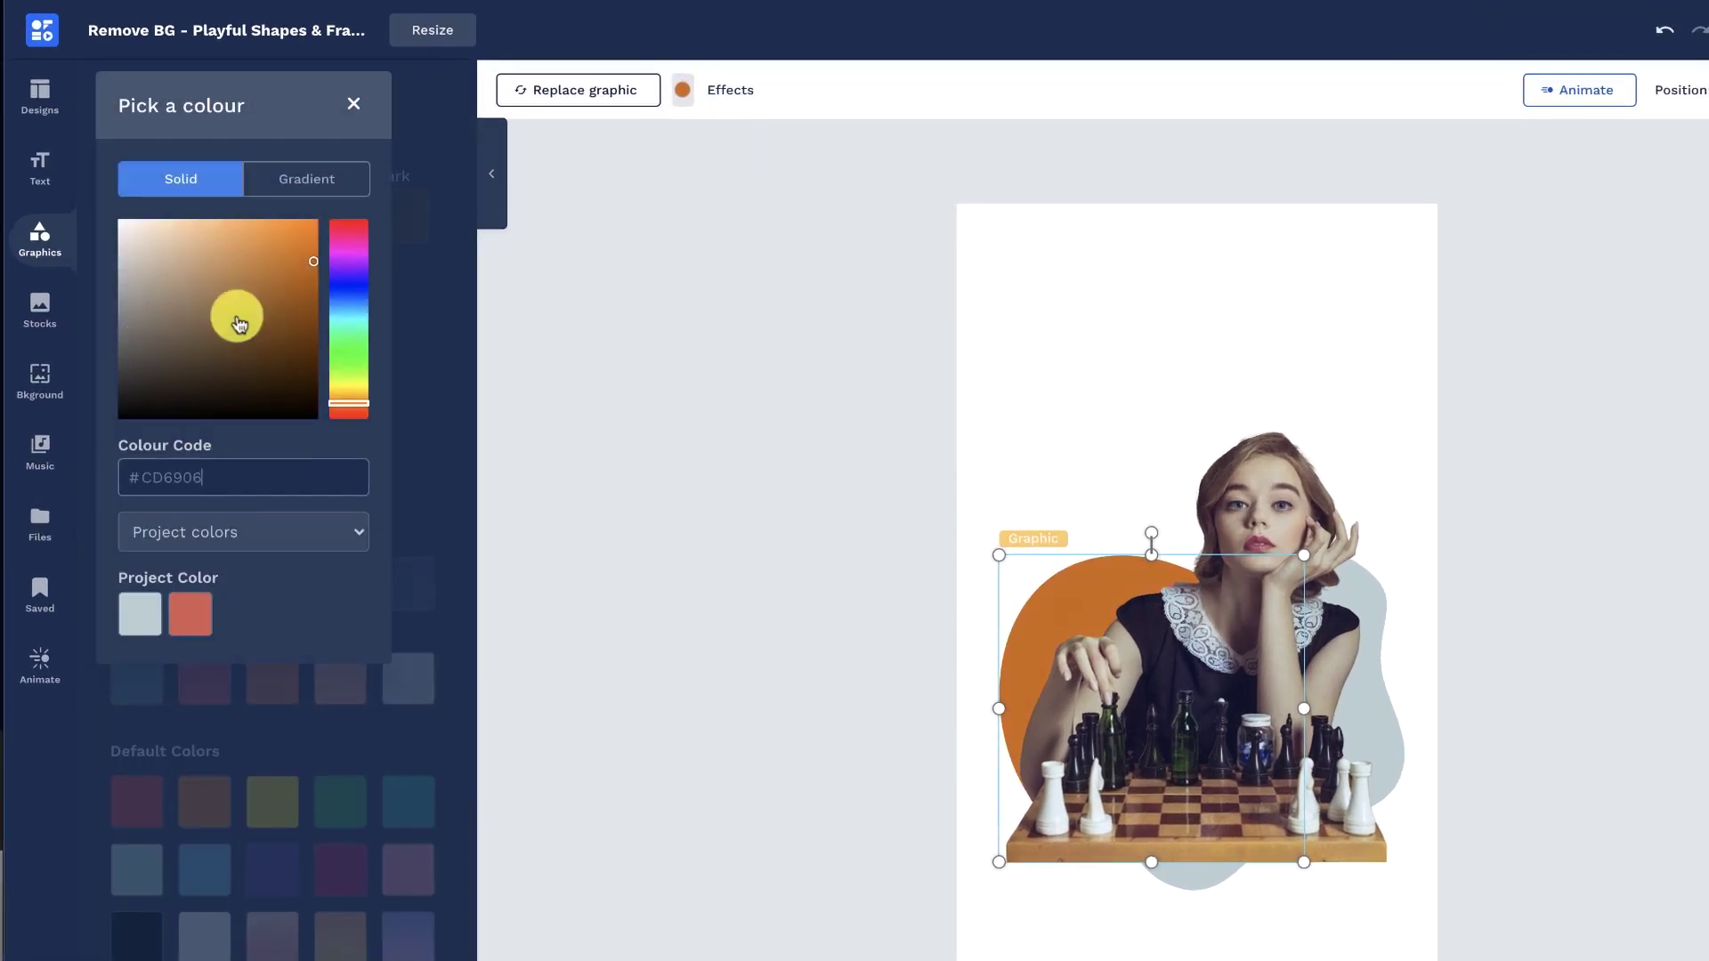
pyautogui.click(354, 105)
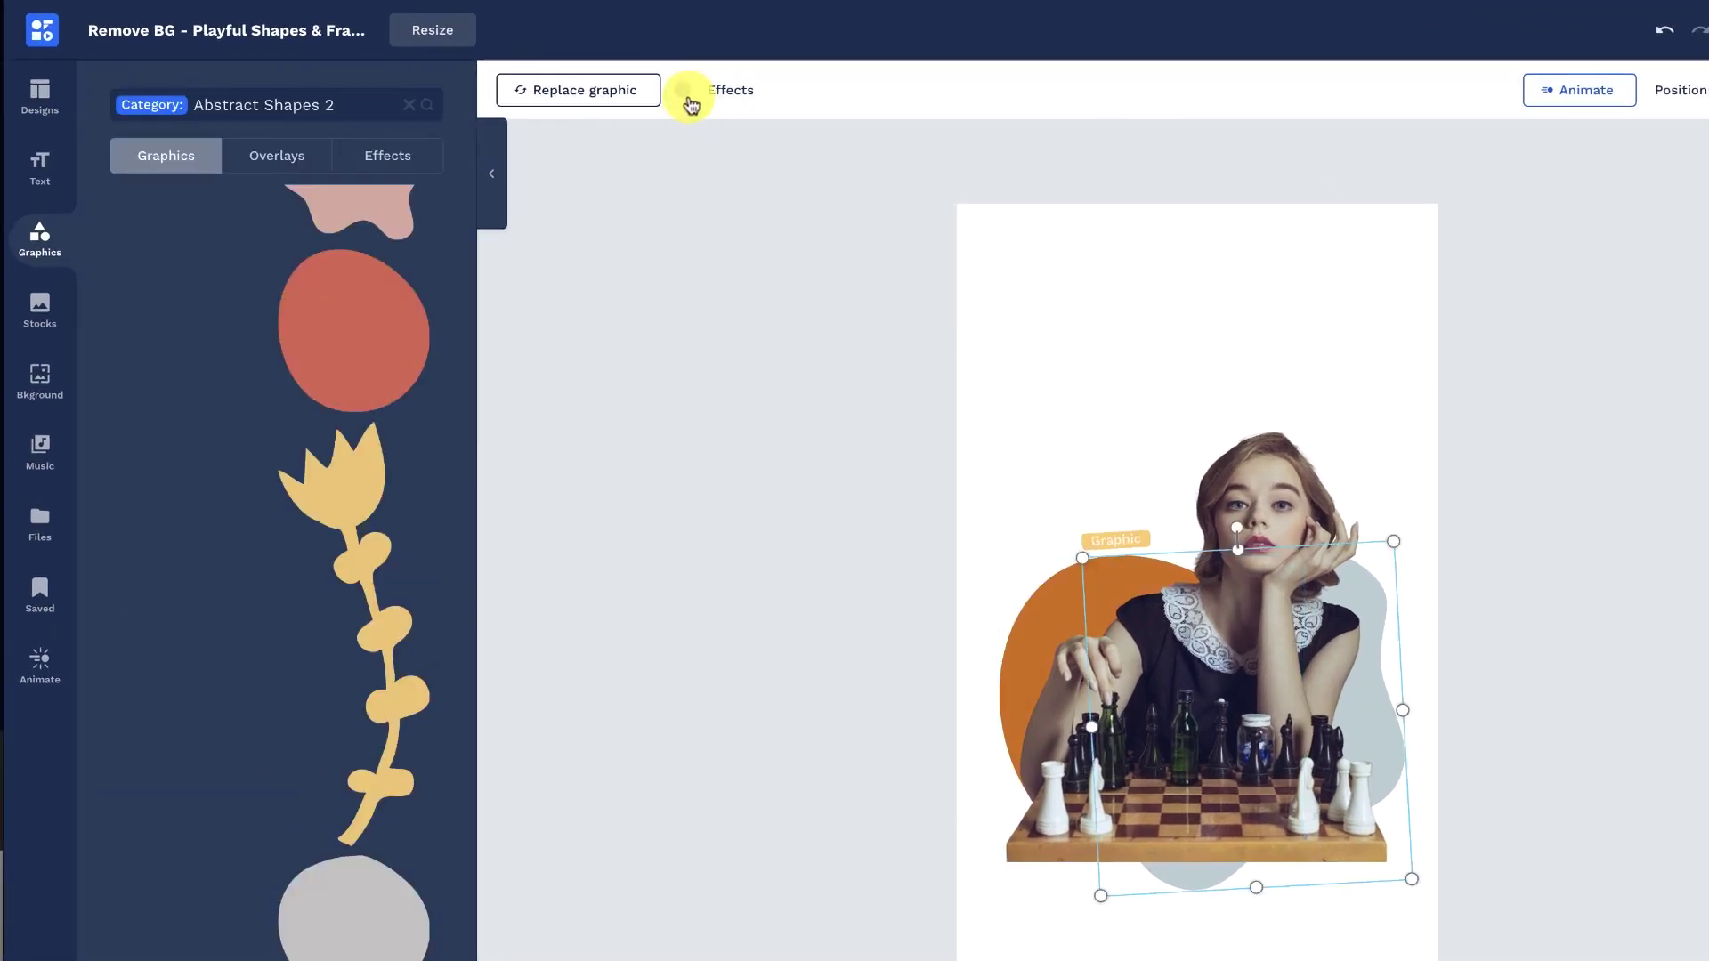
pyautogui.click(686, 96)
pyautogui.click(139, 342)
pyautogui.write('6D34B9')
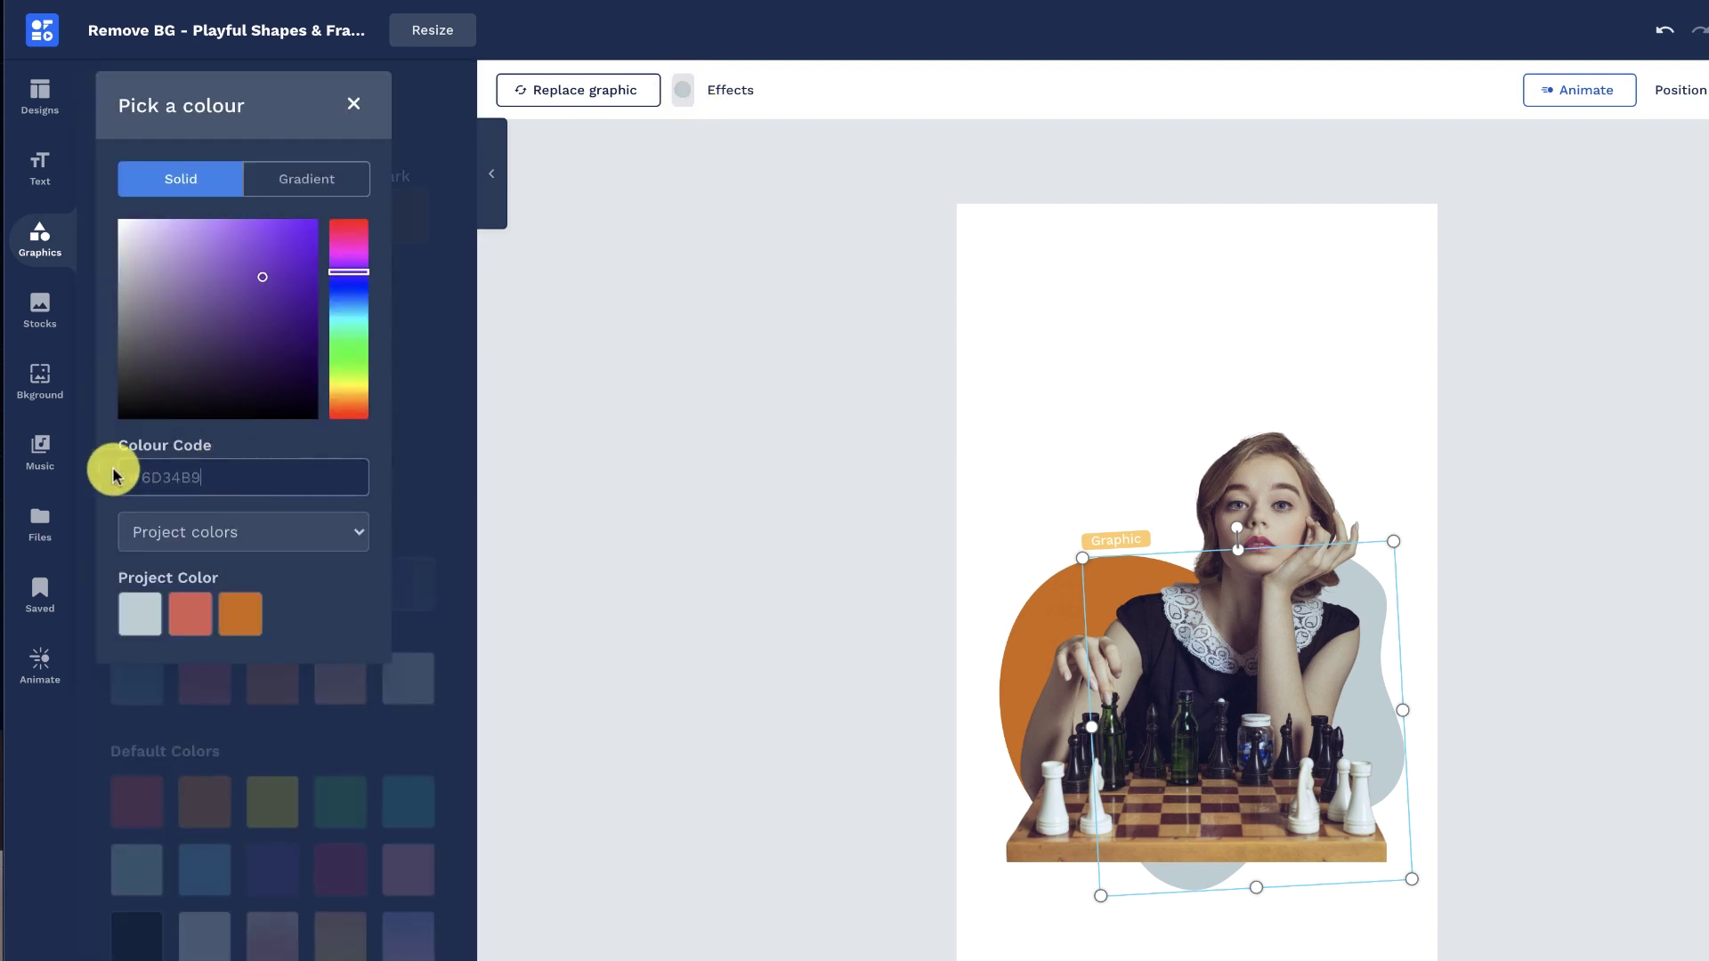
pyautogui.click(364, 110)
pyautogui.click(596, 351)
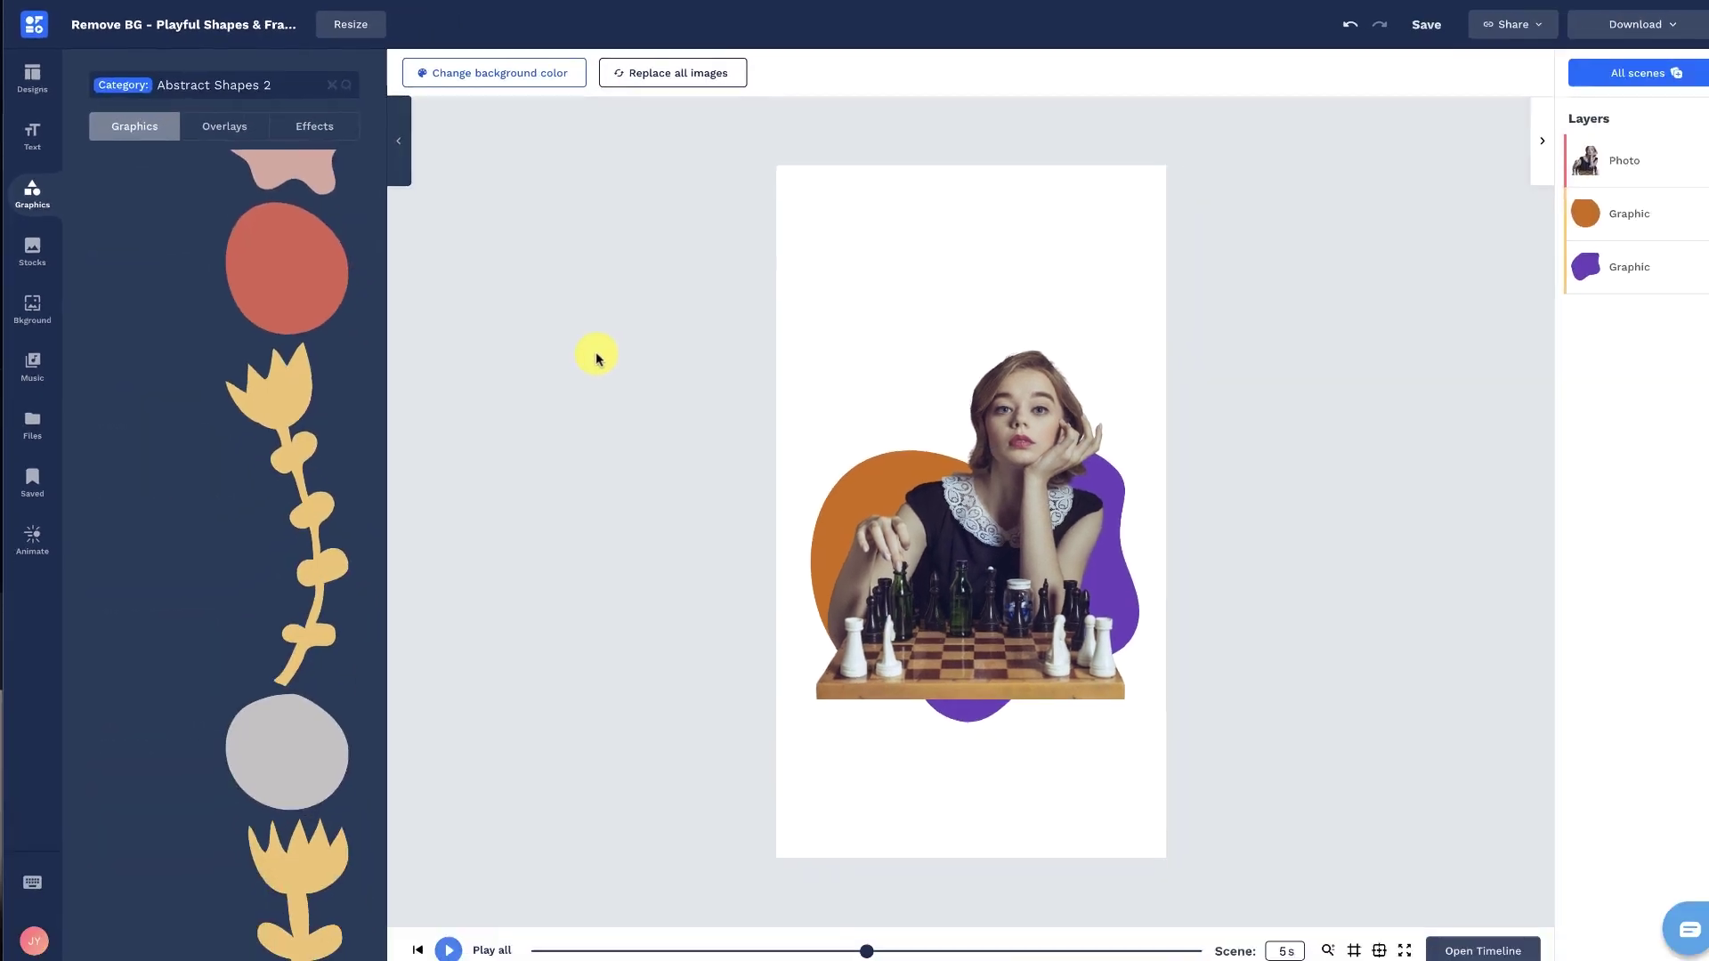
# Step: Insert a round mask from Stocks > Masks and size it over the girl
pyautogui.click(41, 255)
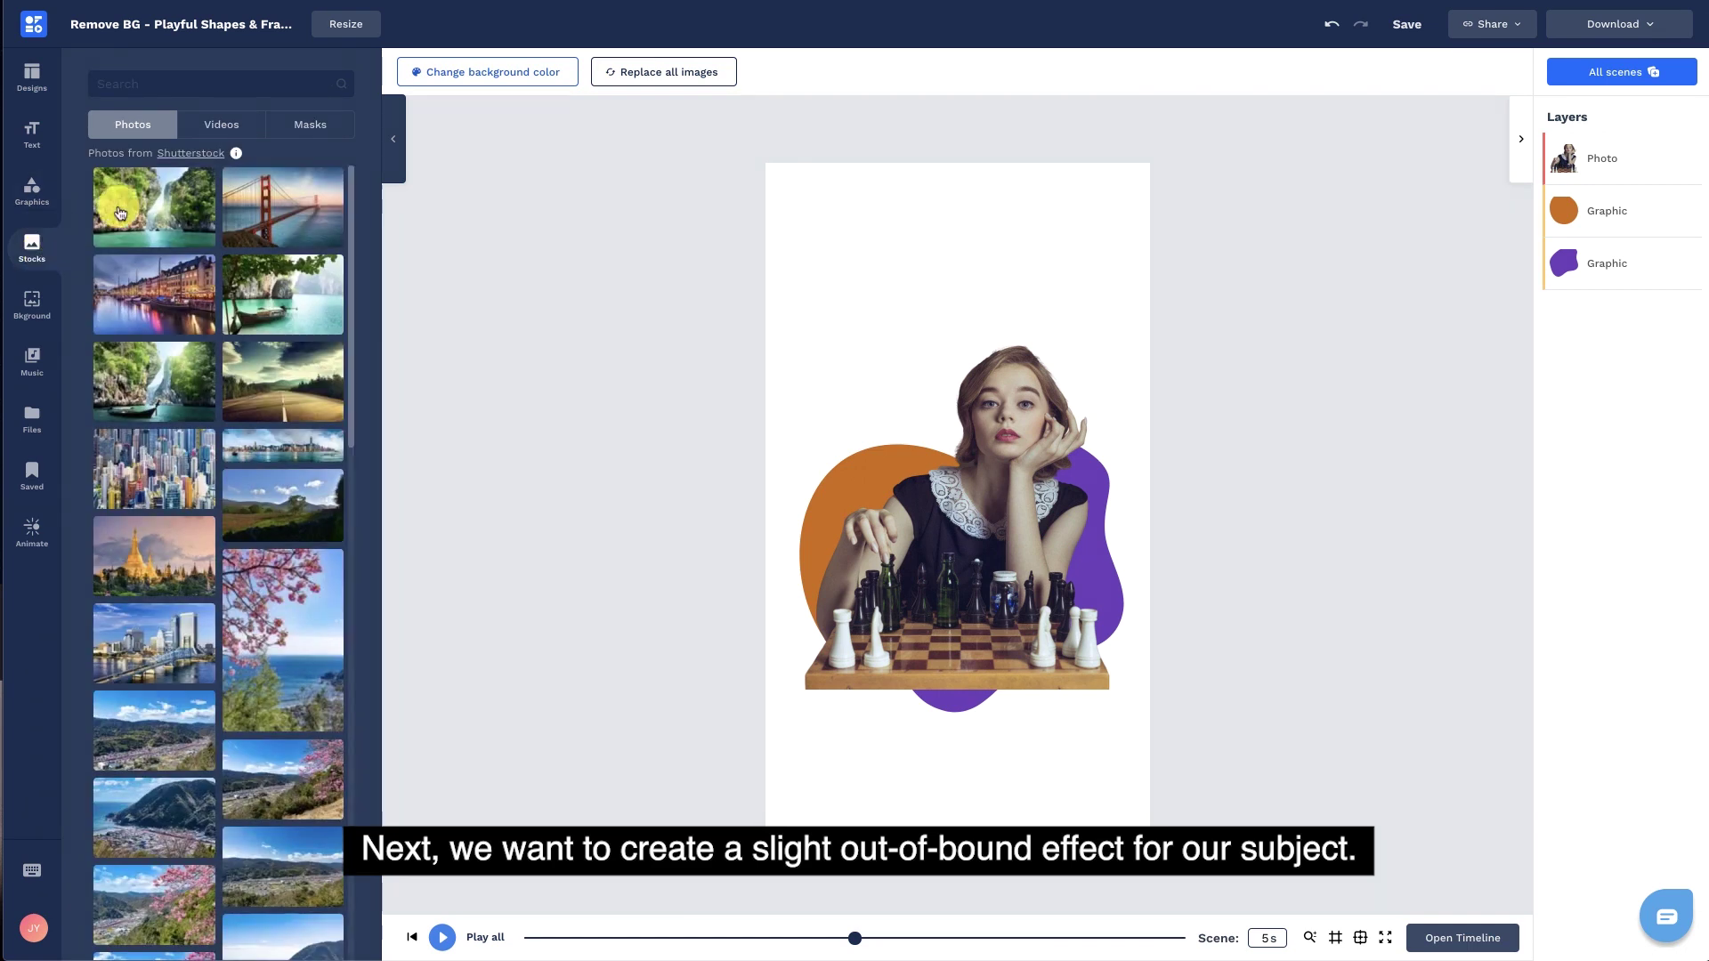
pyautogui.click(335, 124)
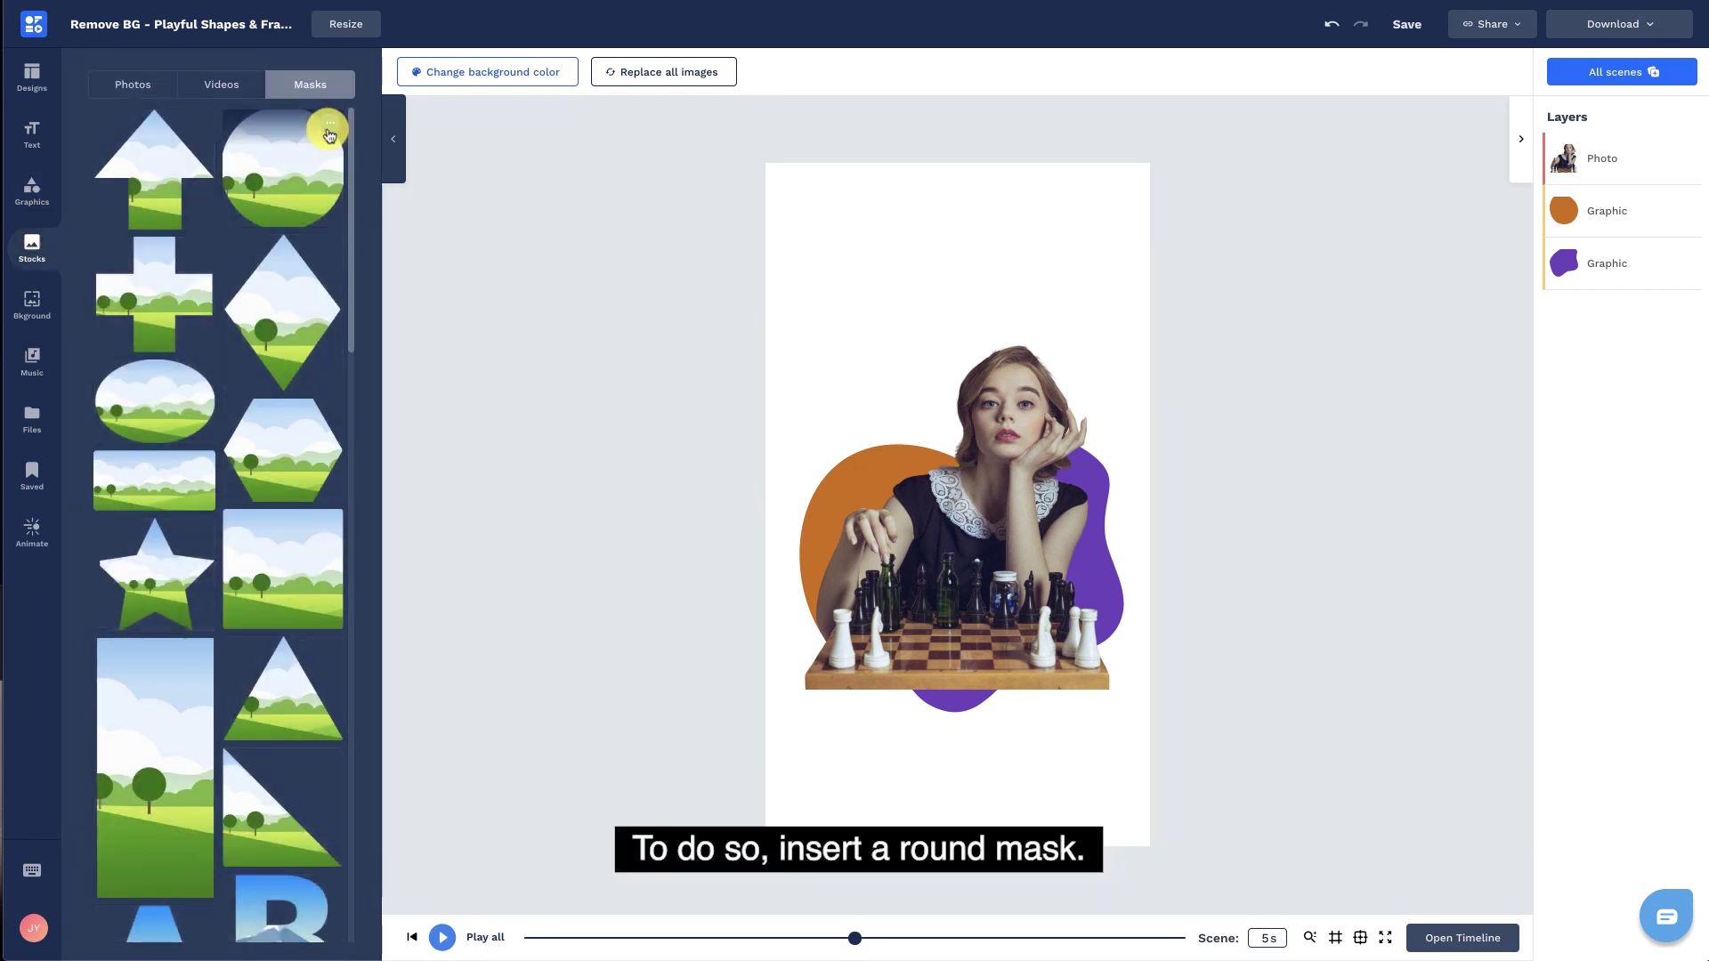
pyautogui.click(302, 187)
pyautogui.moveTo(904, 566); pyautogui.dragTo(909, 584)
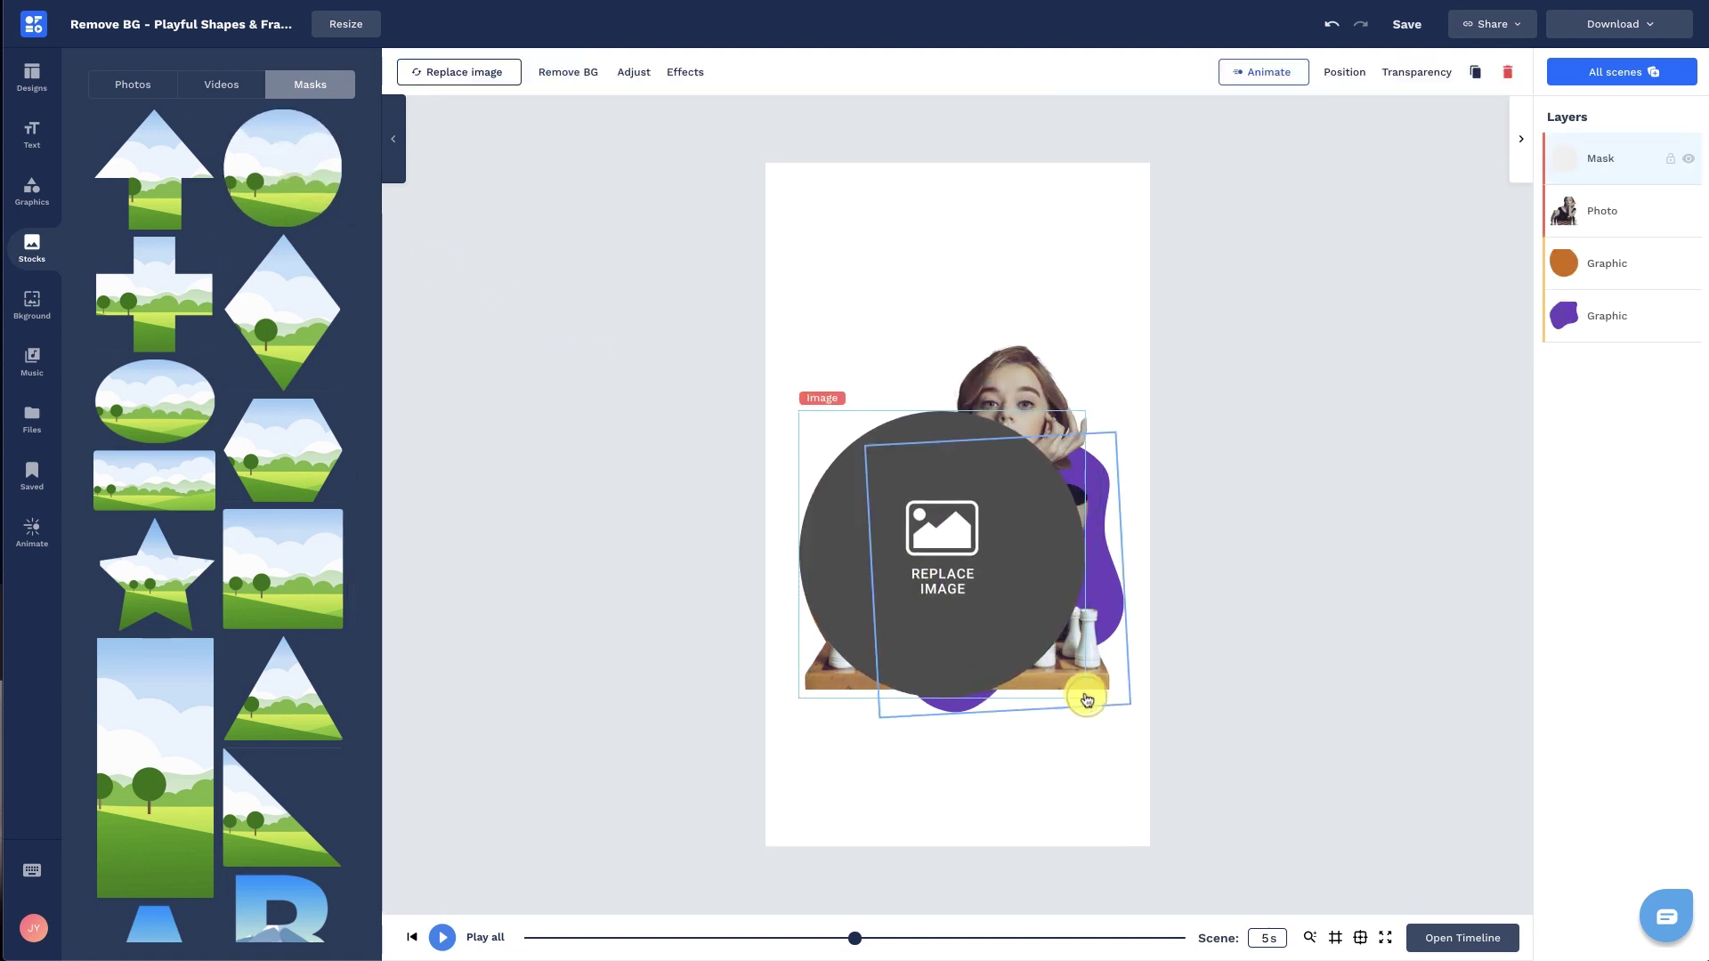
pyautogui.moveTo(1052, 707); pyautogui.dragTo(1078, 696)
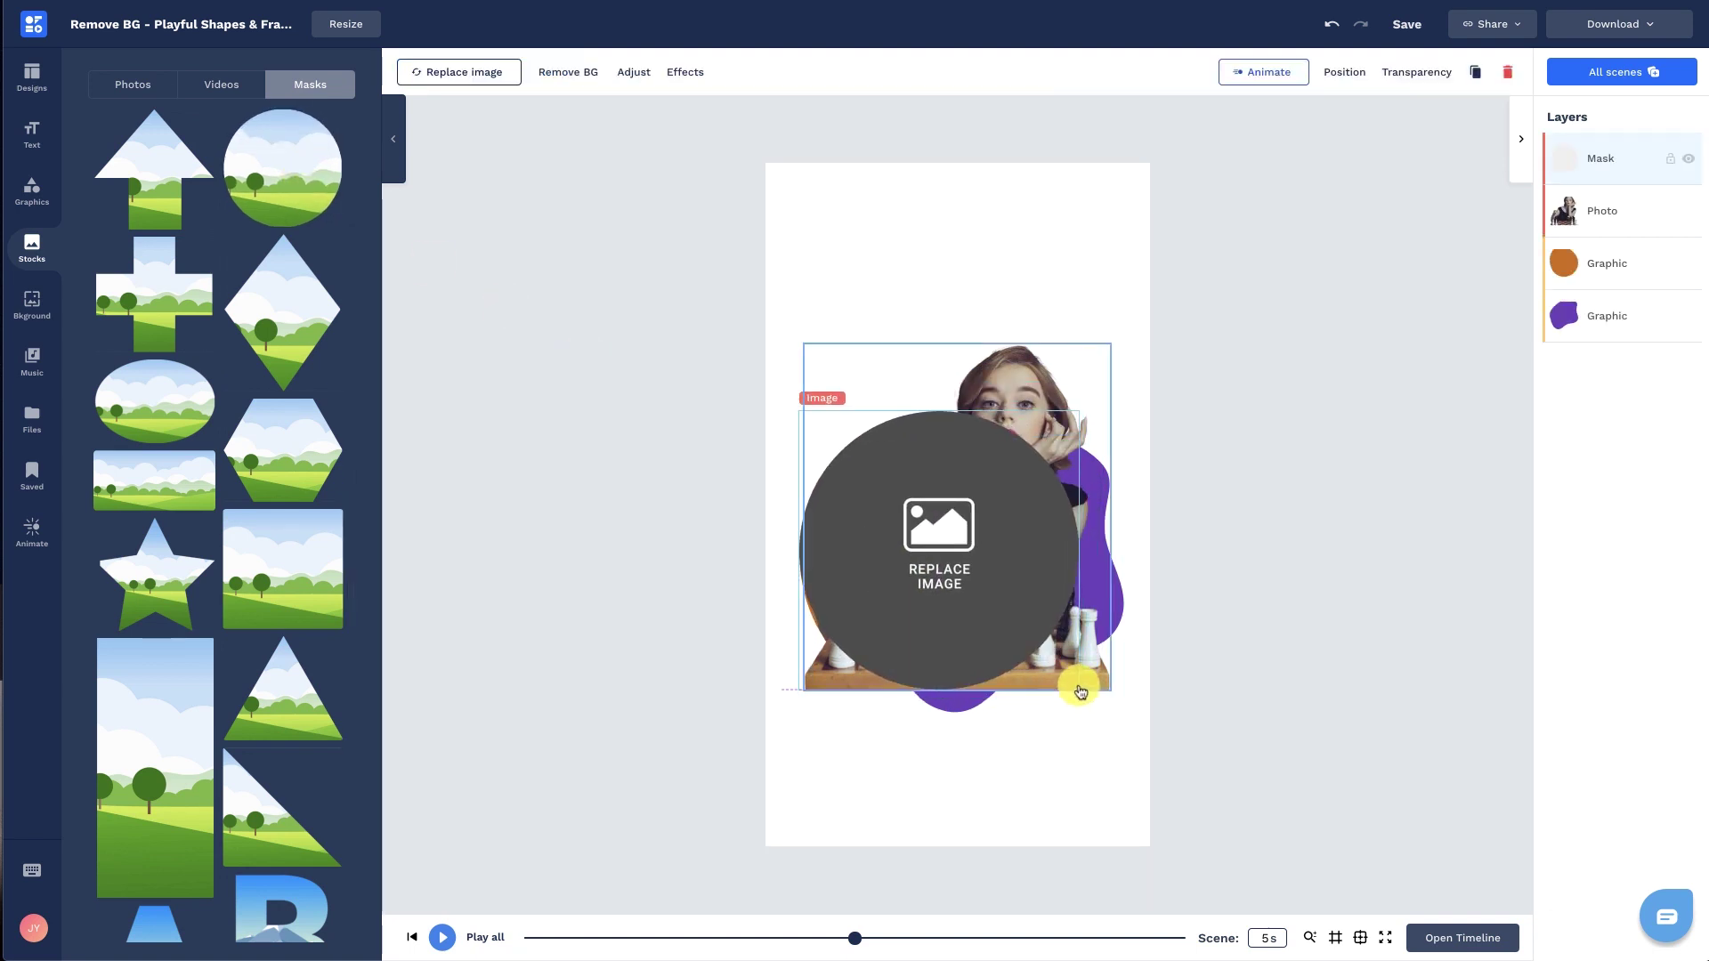
# Step: Fill the mask with the chess-girl cut-out from Files, scaled to match her
pyautogui.click(499, 73)
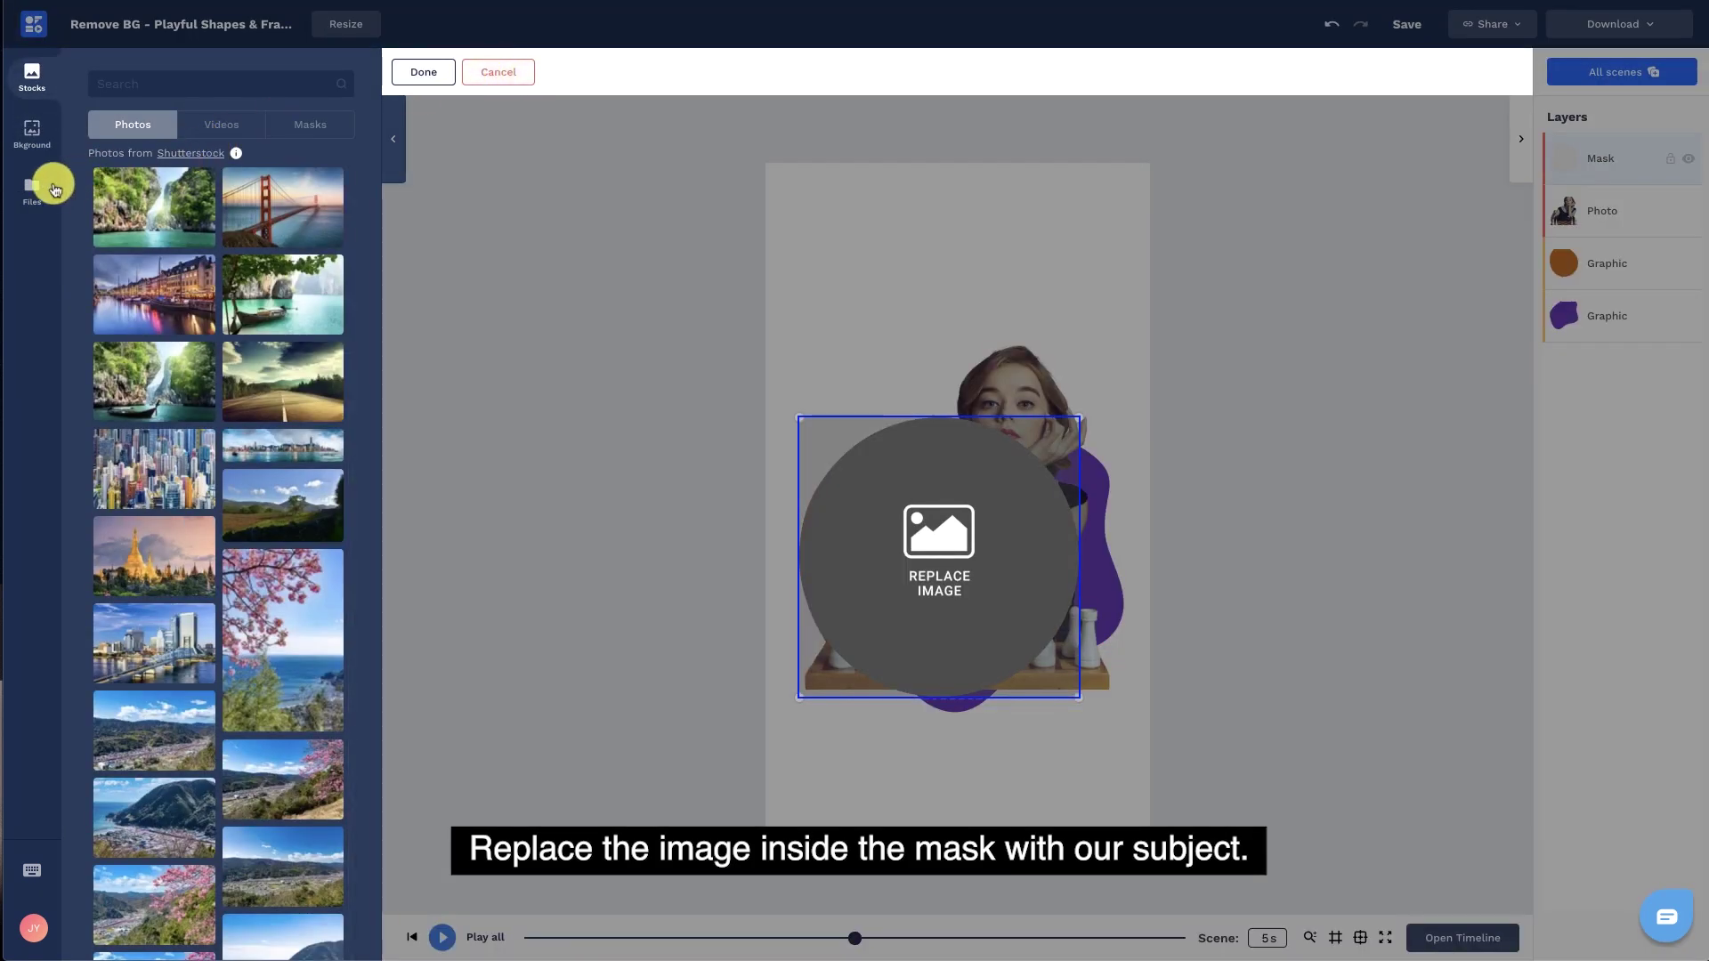
pyautogui.click(41, 194)
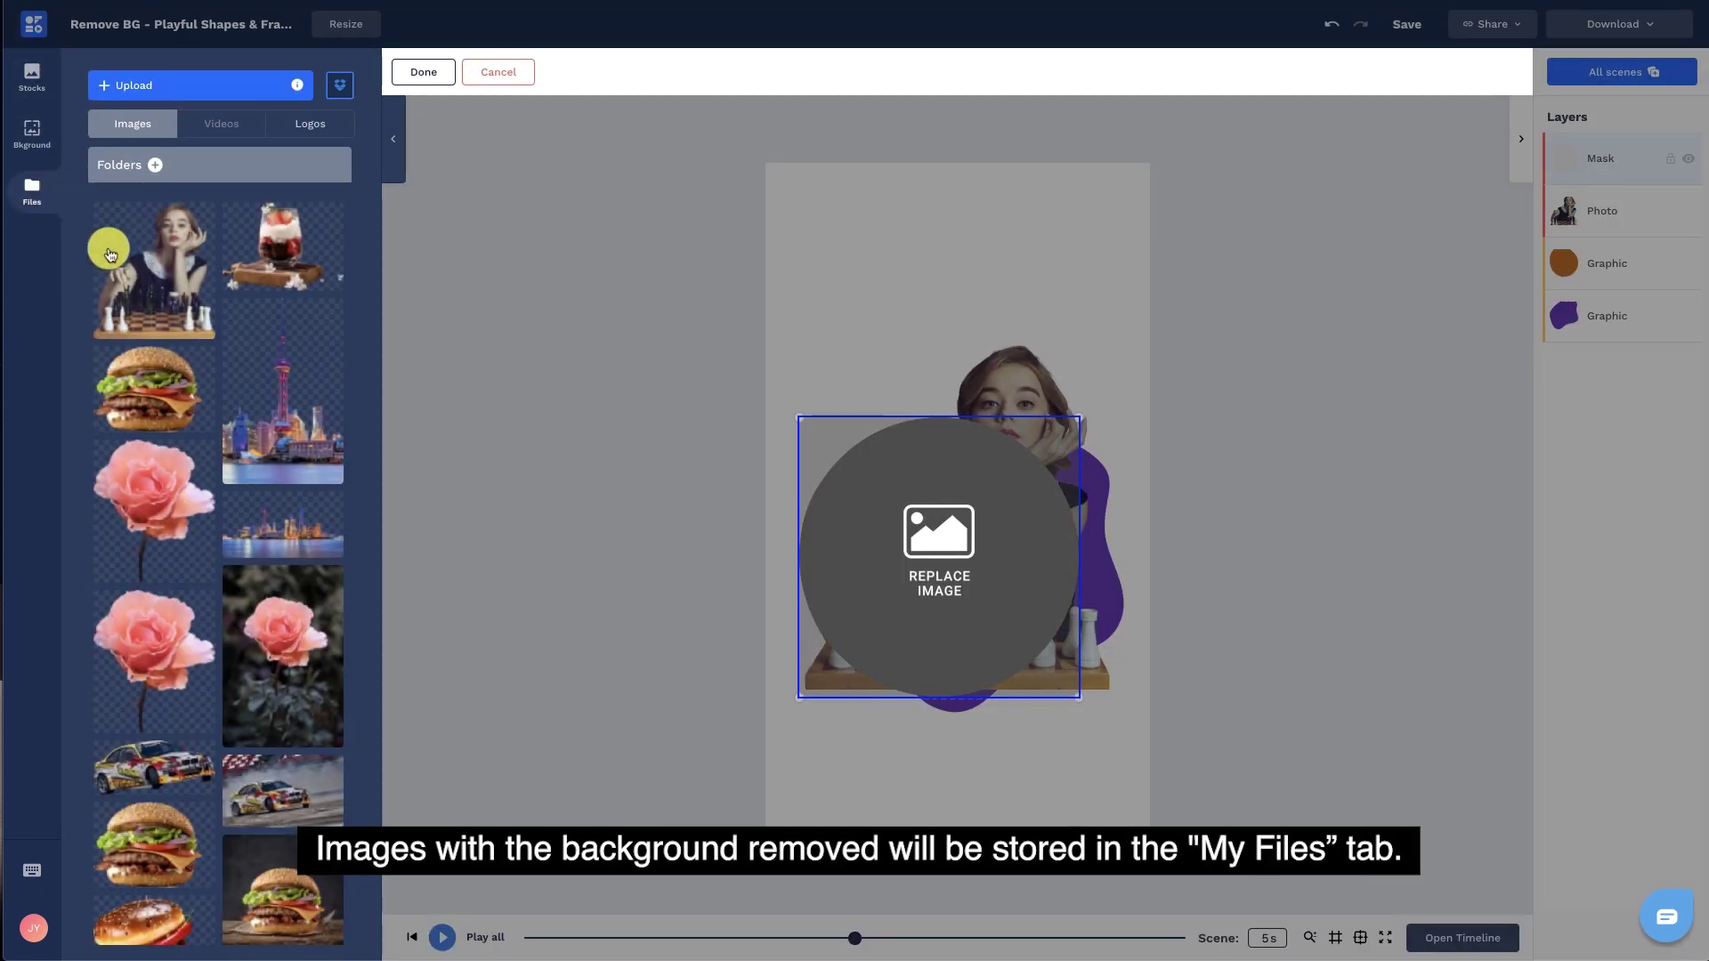
pyautogui.click(150, 293)
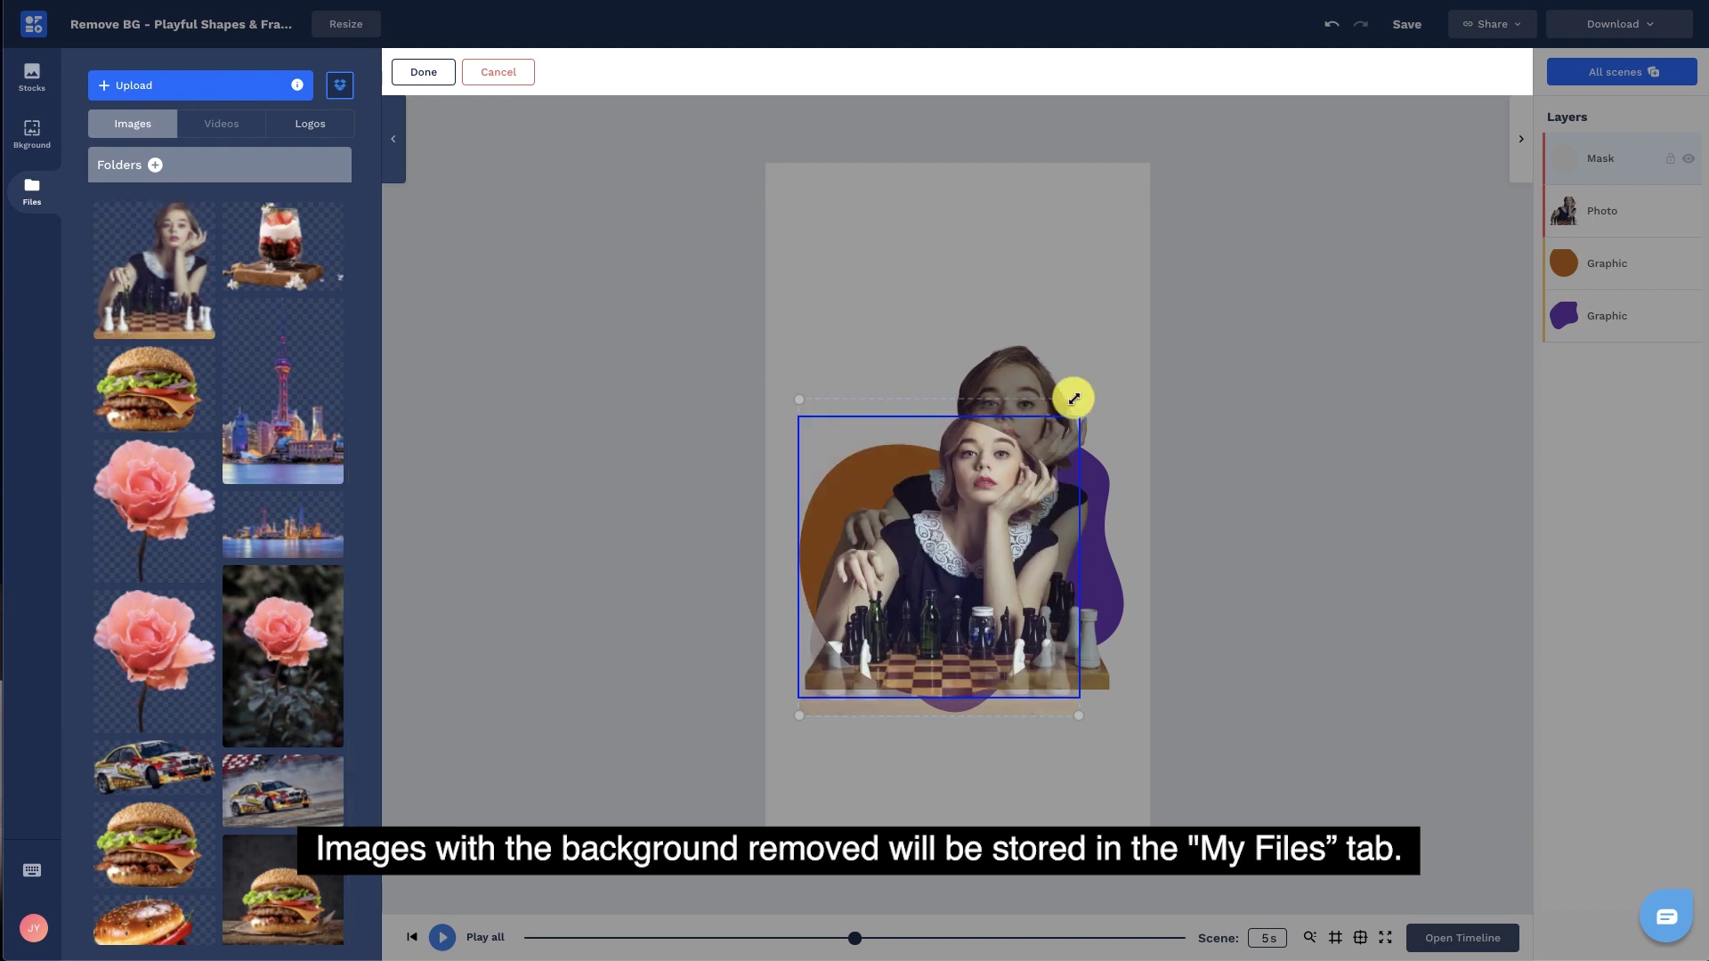
pyautogui.moveTo(1089, 386); pyautogui.dragTo(1105, 367)
pyautogui.click(1010, 467)
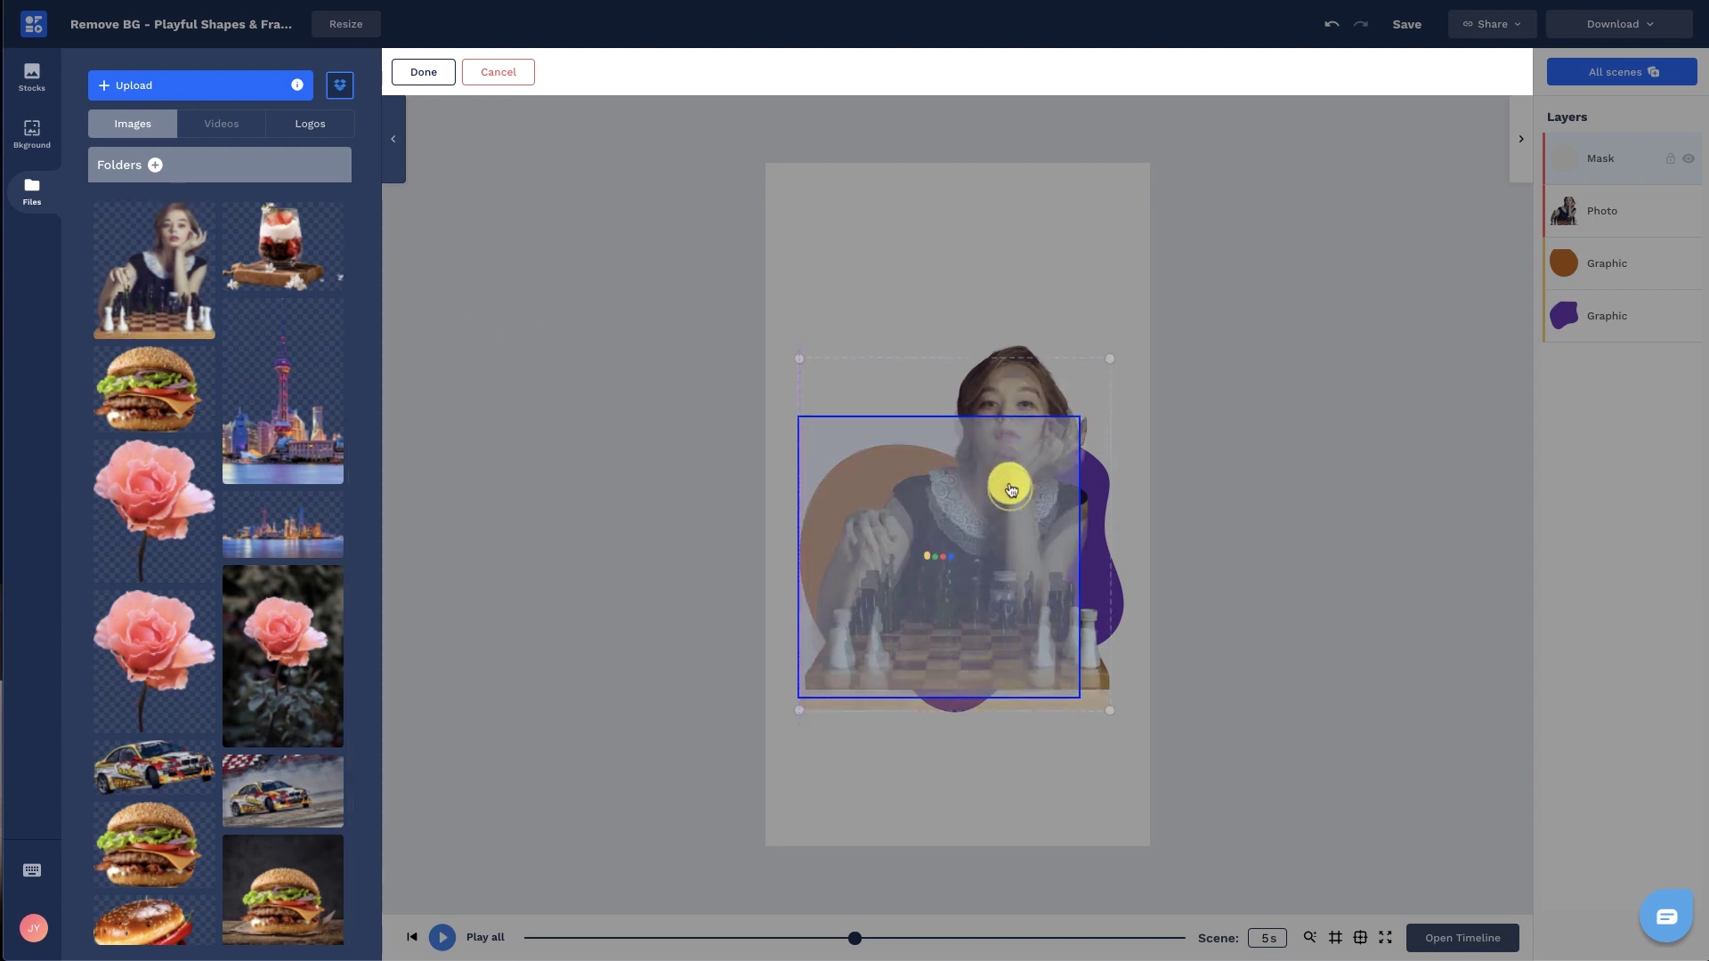
# Step: Align the cut-out photo to the masked image using temporary transparency, then restore 0%
pyautogui.click(411, 73)
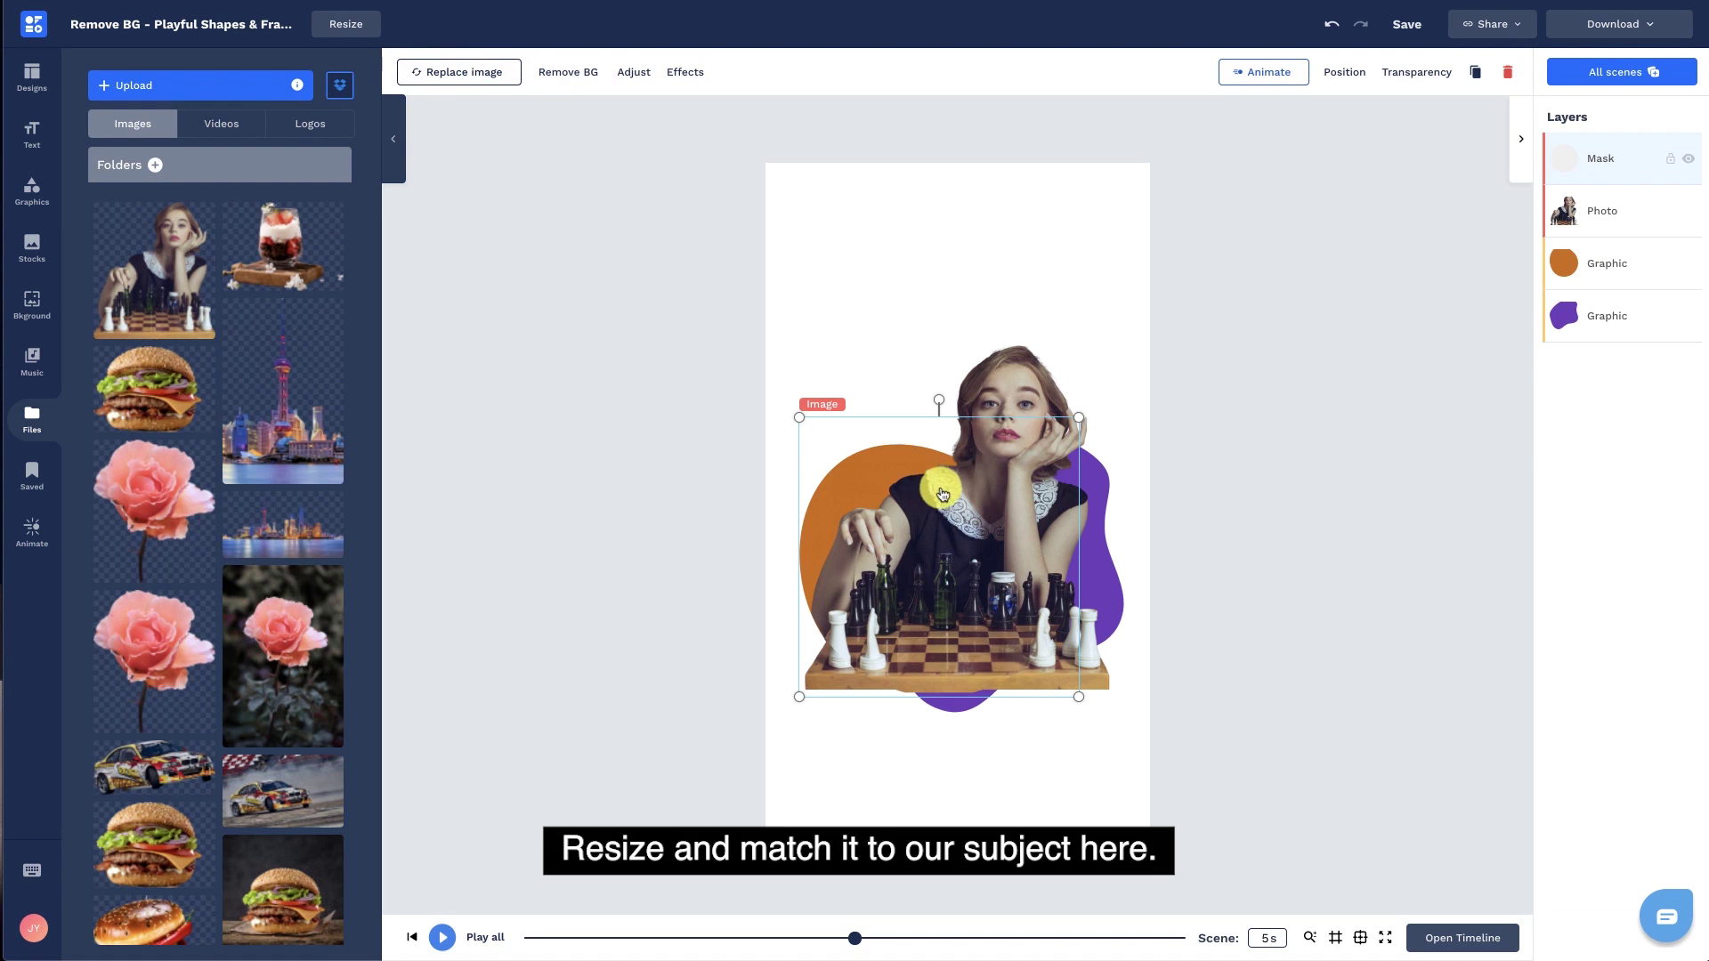
pyautogui.moveTo(1562, 221); pyautogui.dragTo(1565, 158)
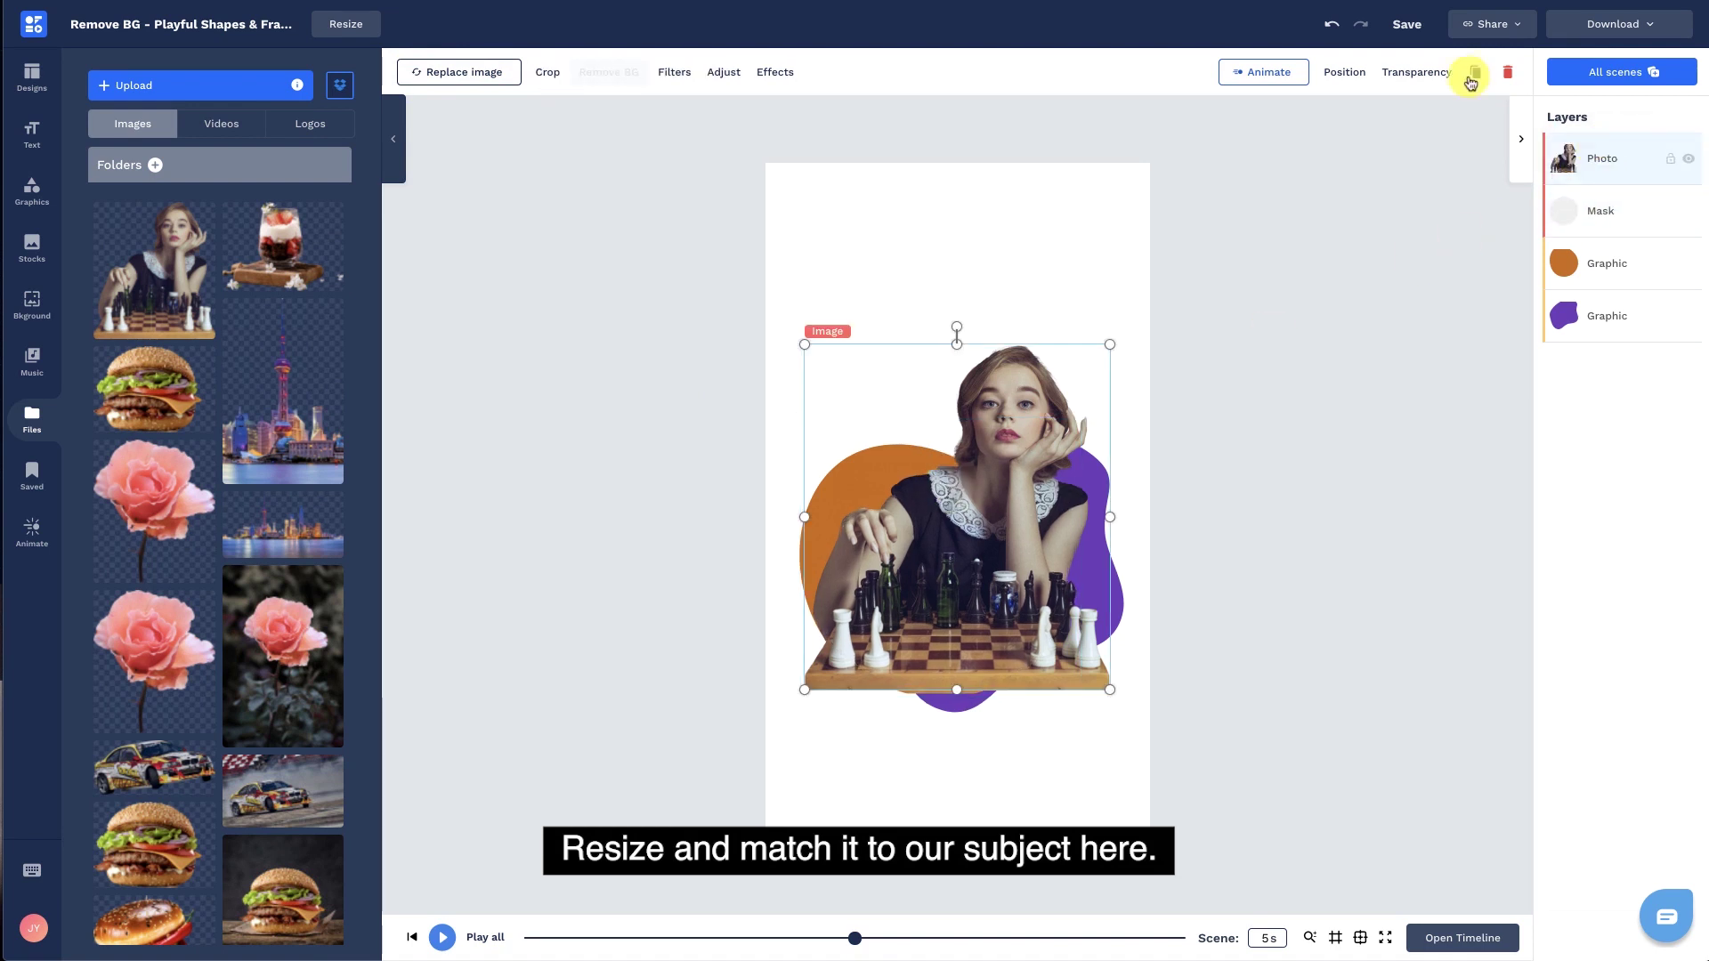
pyautogui.click(1418, 72)
pyautogui.moveTo(1278, 120); pyautogui.dragTo(1307, 124)
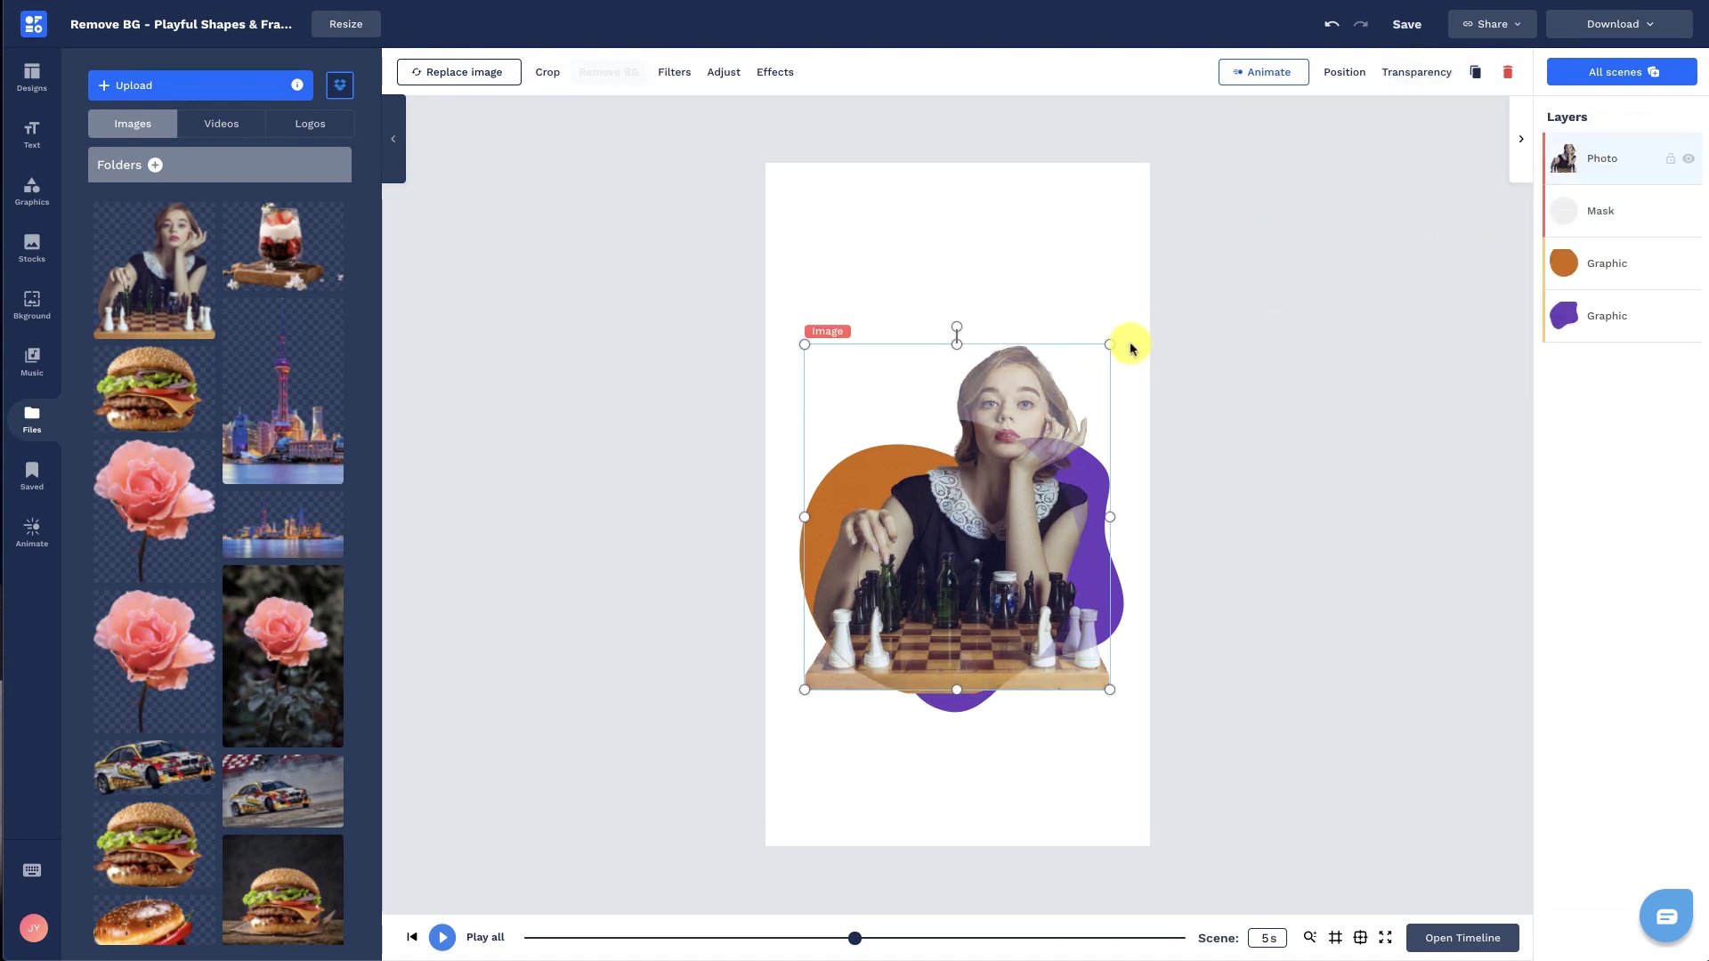
pyautogui.moveTo(1129, 344); pyautogui.dragTo(1118, 347)
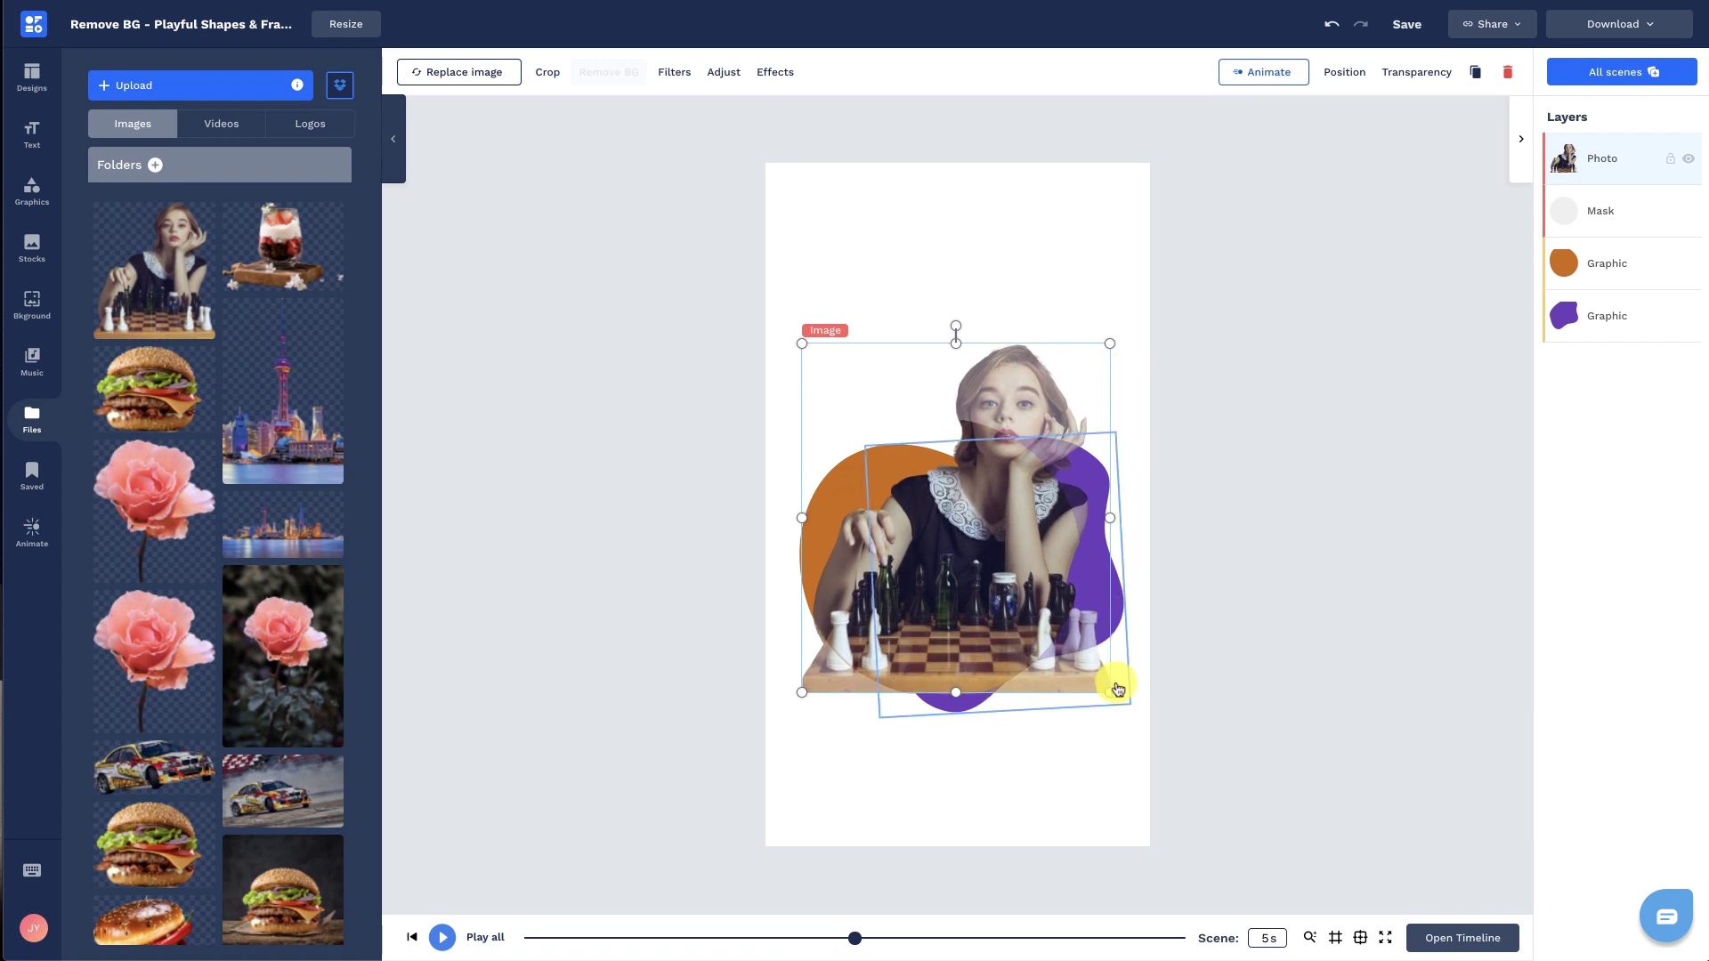
pyautogui.click(1416, 72)
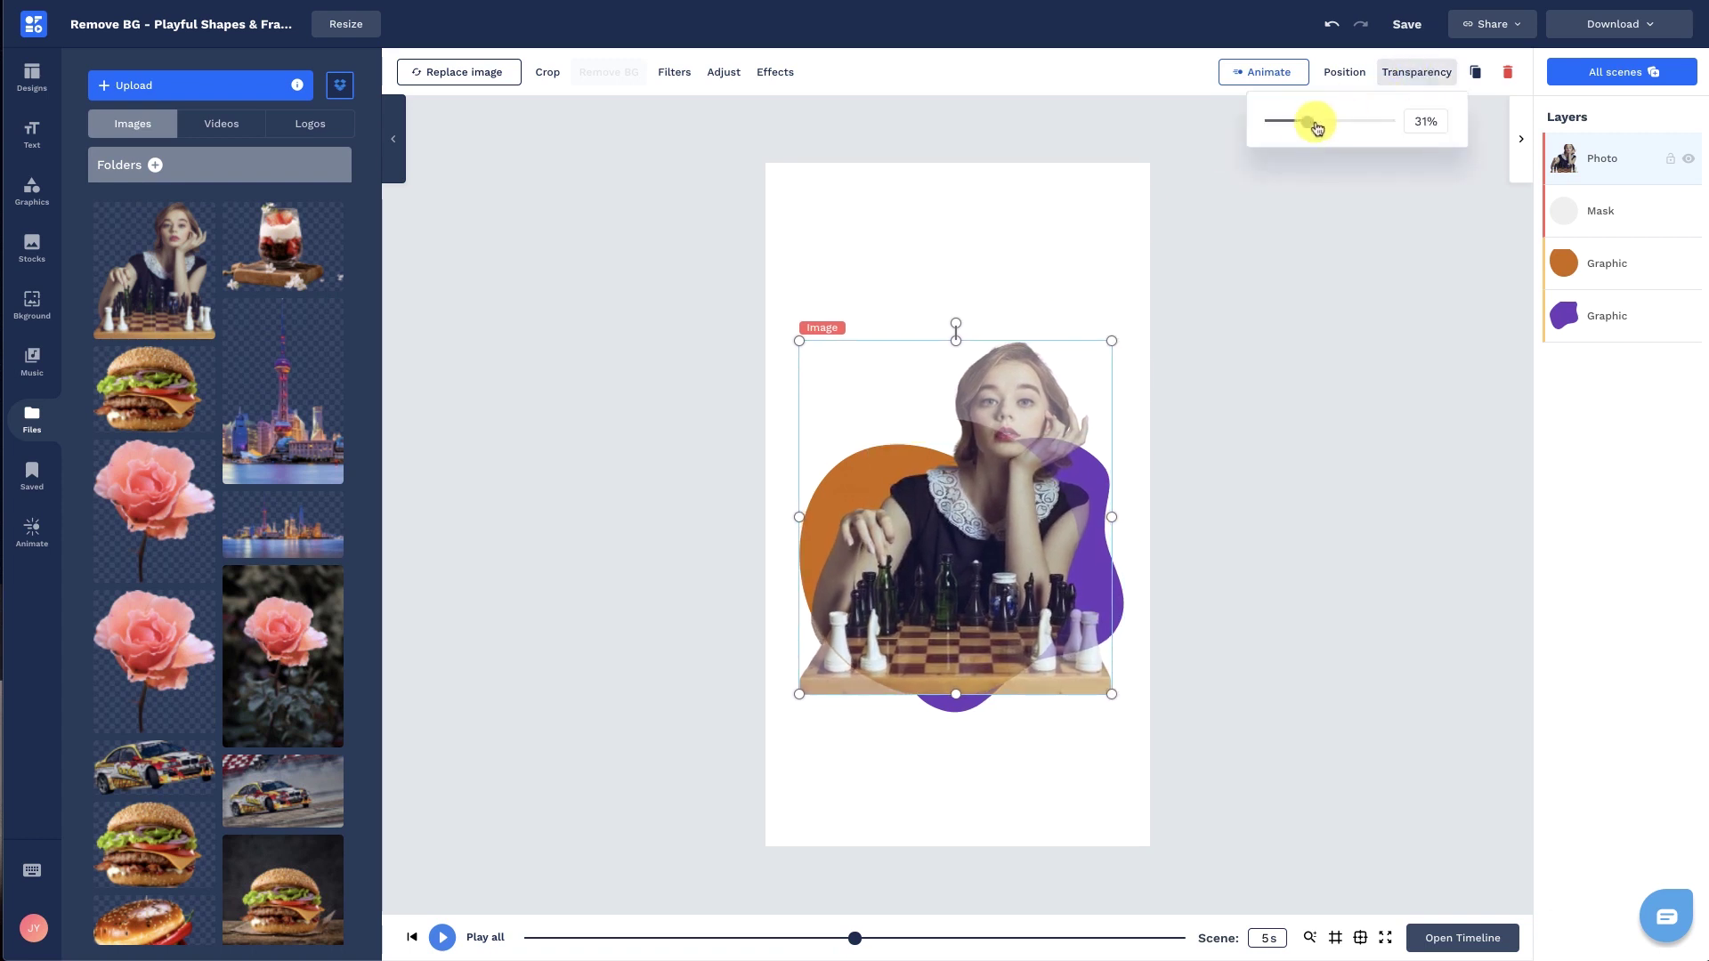
pyautogui.moveTo(1316, 127); pyautogui.dragTo(1266, 122)
pyautogui.click(1183, 135)
pyautogui.moveTo(1602, 158)
pyautogui.mouseDown()
pyautogui.moveTo(1610, 213)
pyautogui.moveTo(1632, 201)
pyautogui.mouseUp()
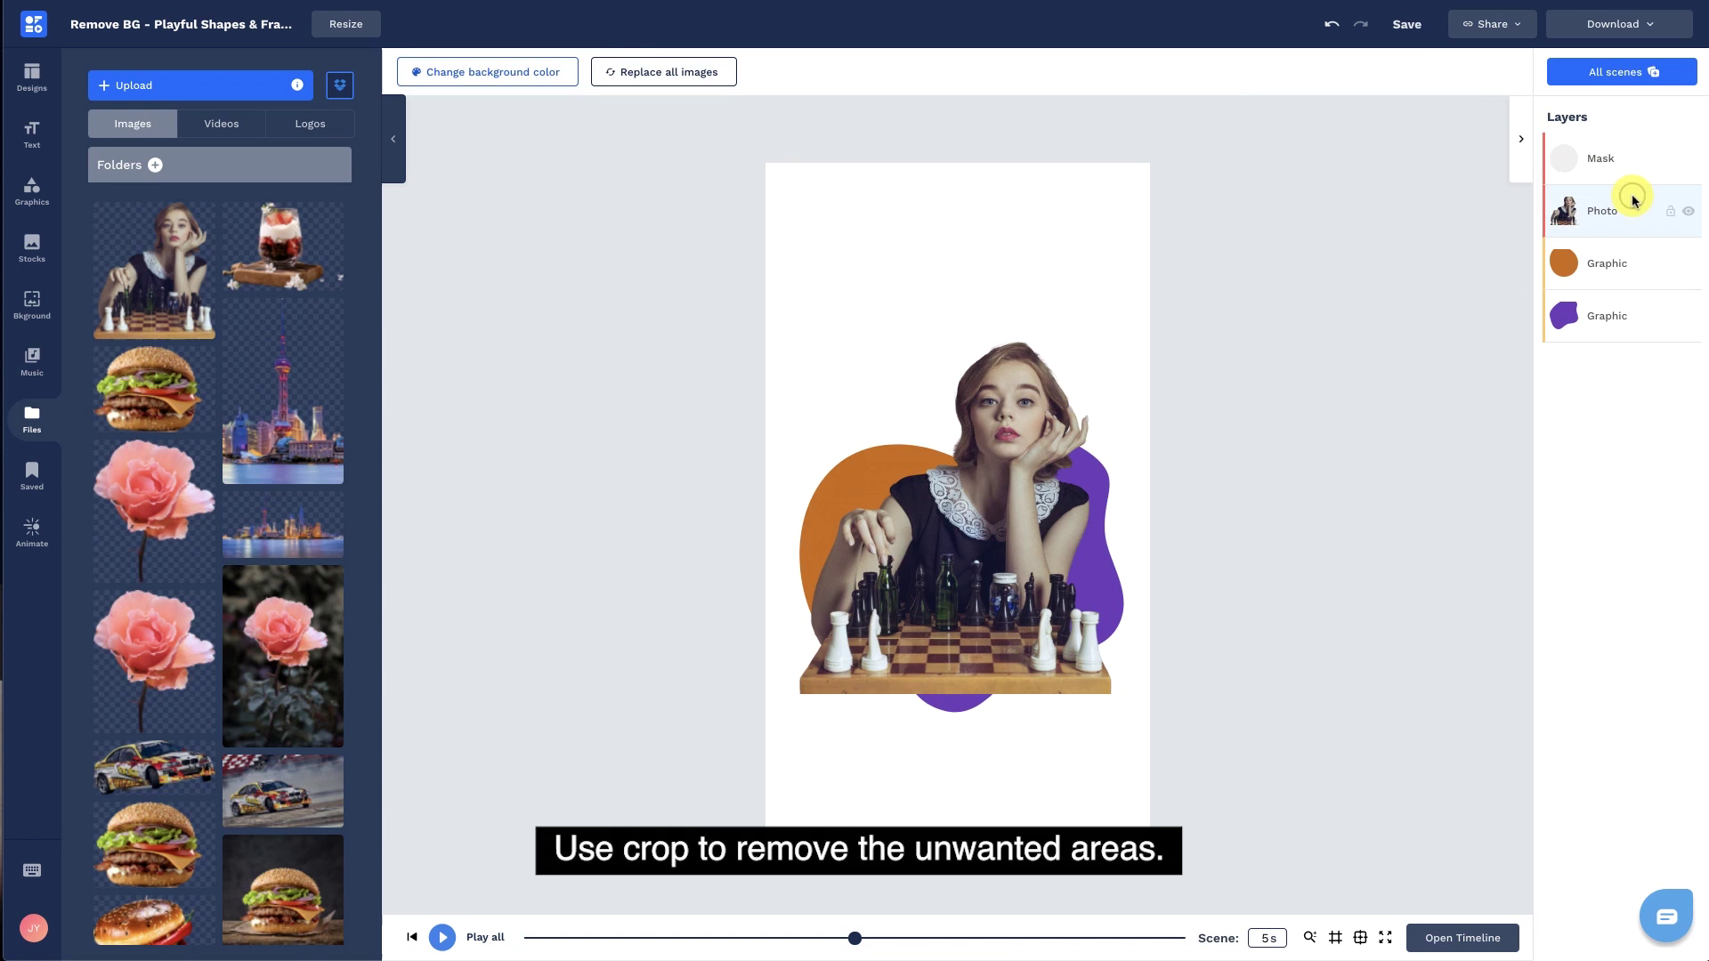
# Step: Crop away the left part of the cut-out photo and nudge the purple shape down
pyautogui.click(1633, 201)
pyautogui.click(548, 75)
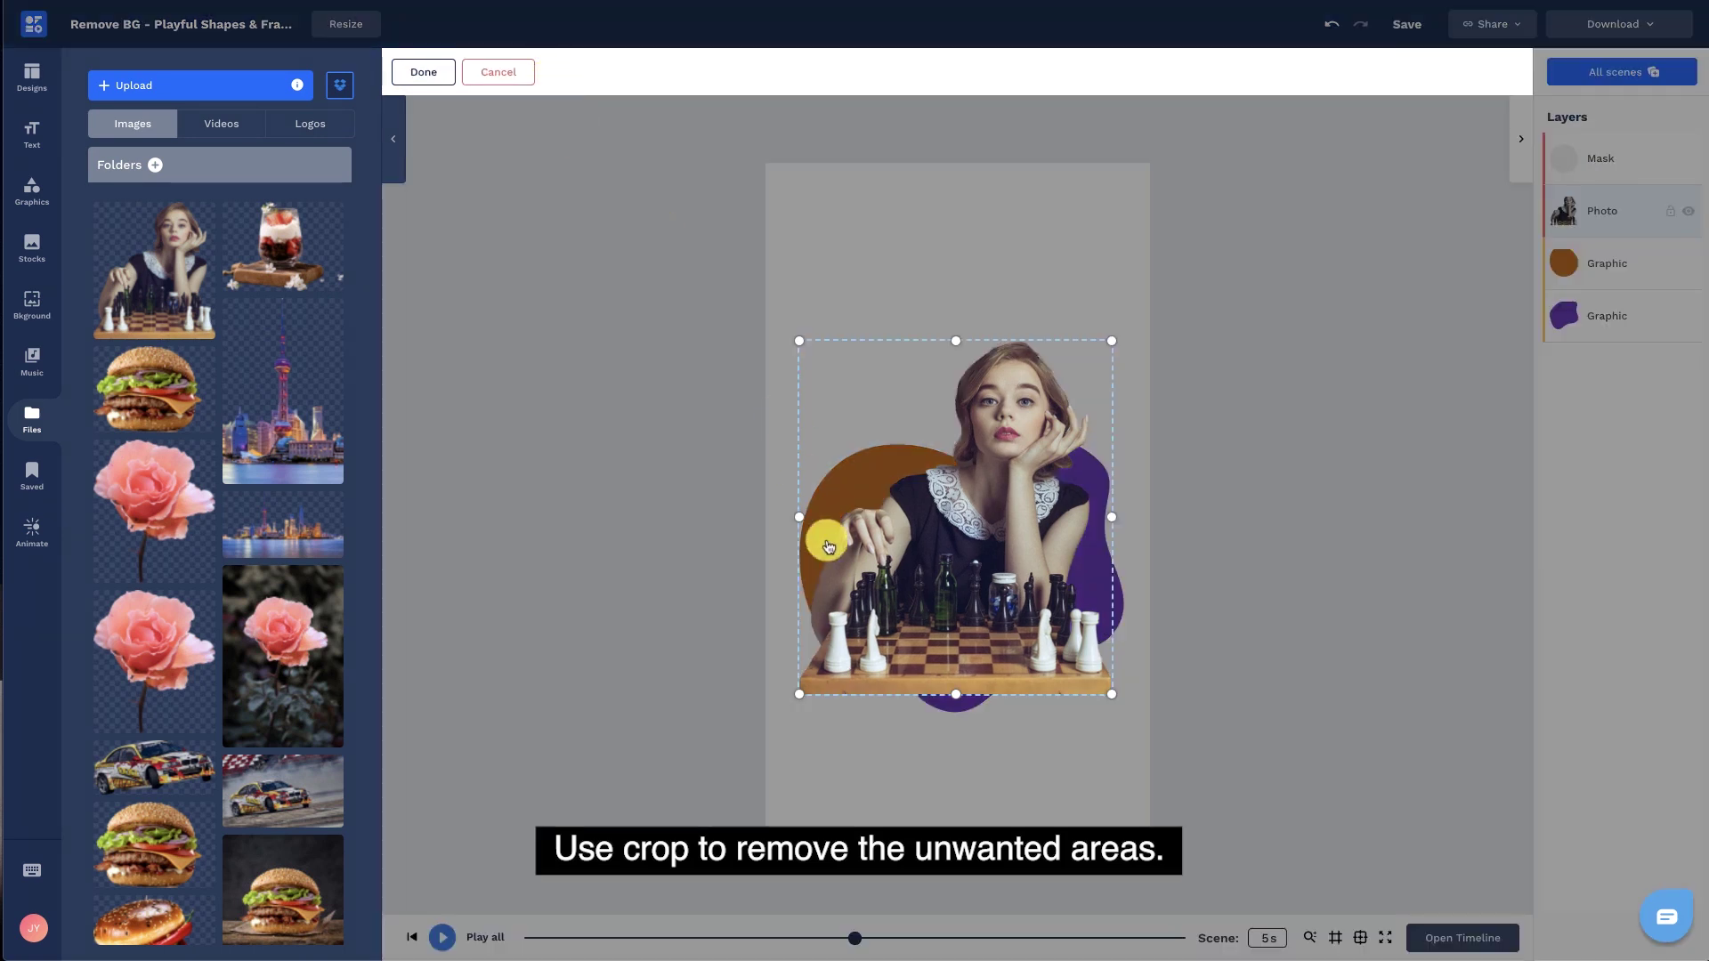
pyautogui.moveTo(807, 520); pyautogui.dragTo(897, 520)
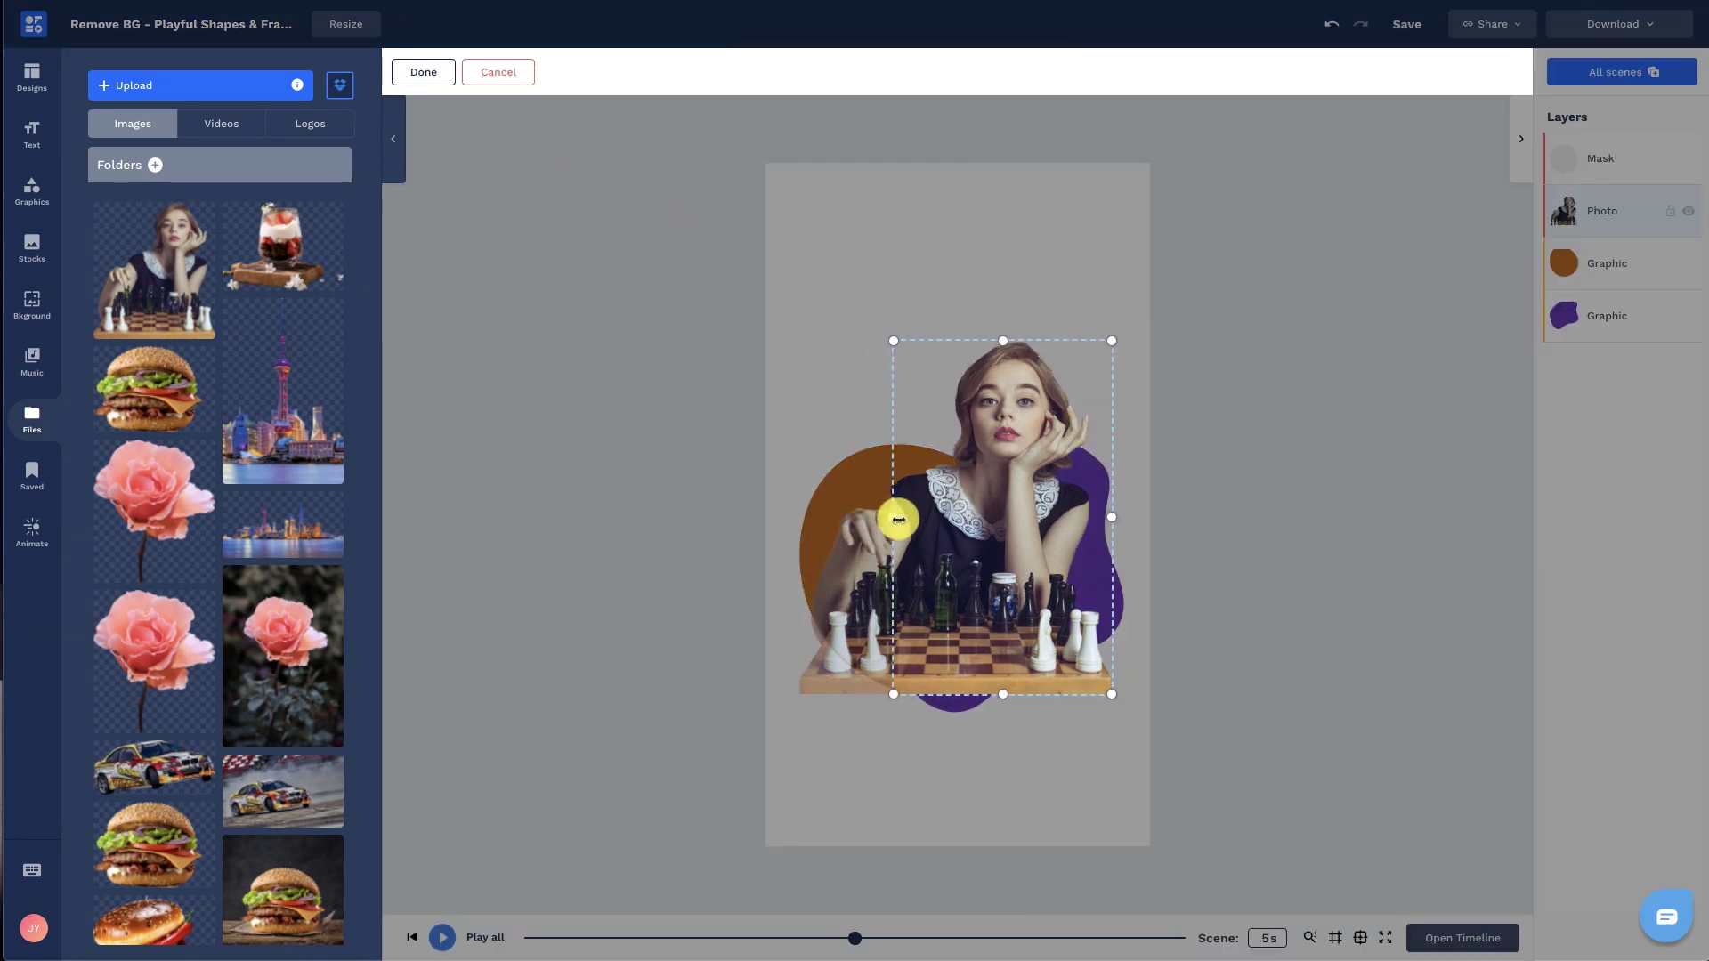
pyautogui.click(415, 76)
pyautogui.click(622, 281)
pyautogui.moveTo(1087, 567); pyautogui.dragTo(1085, 578)
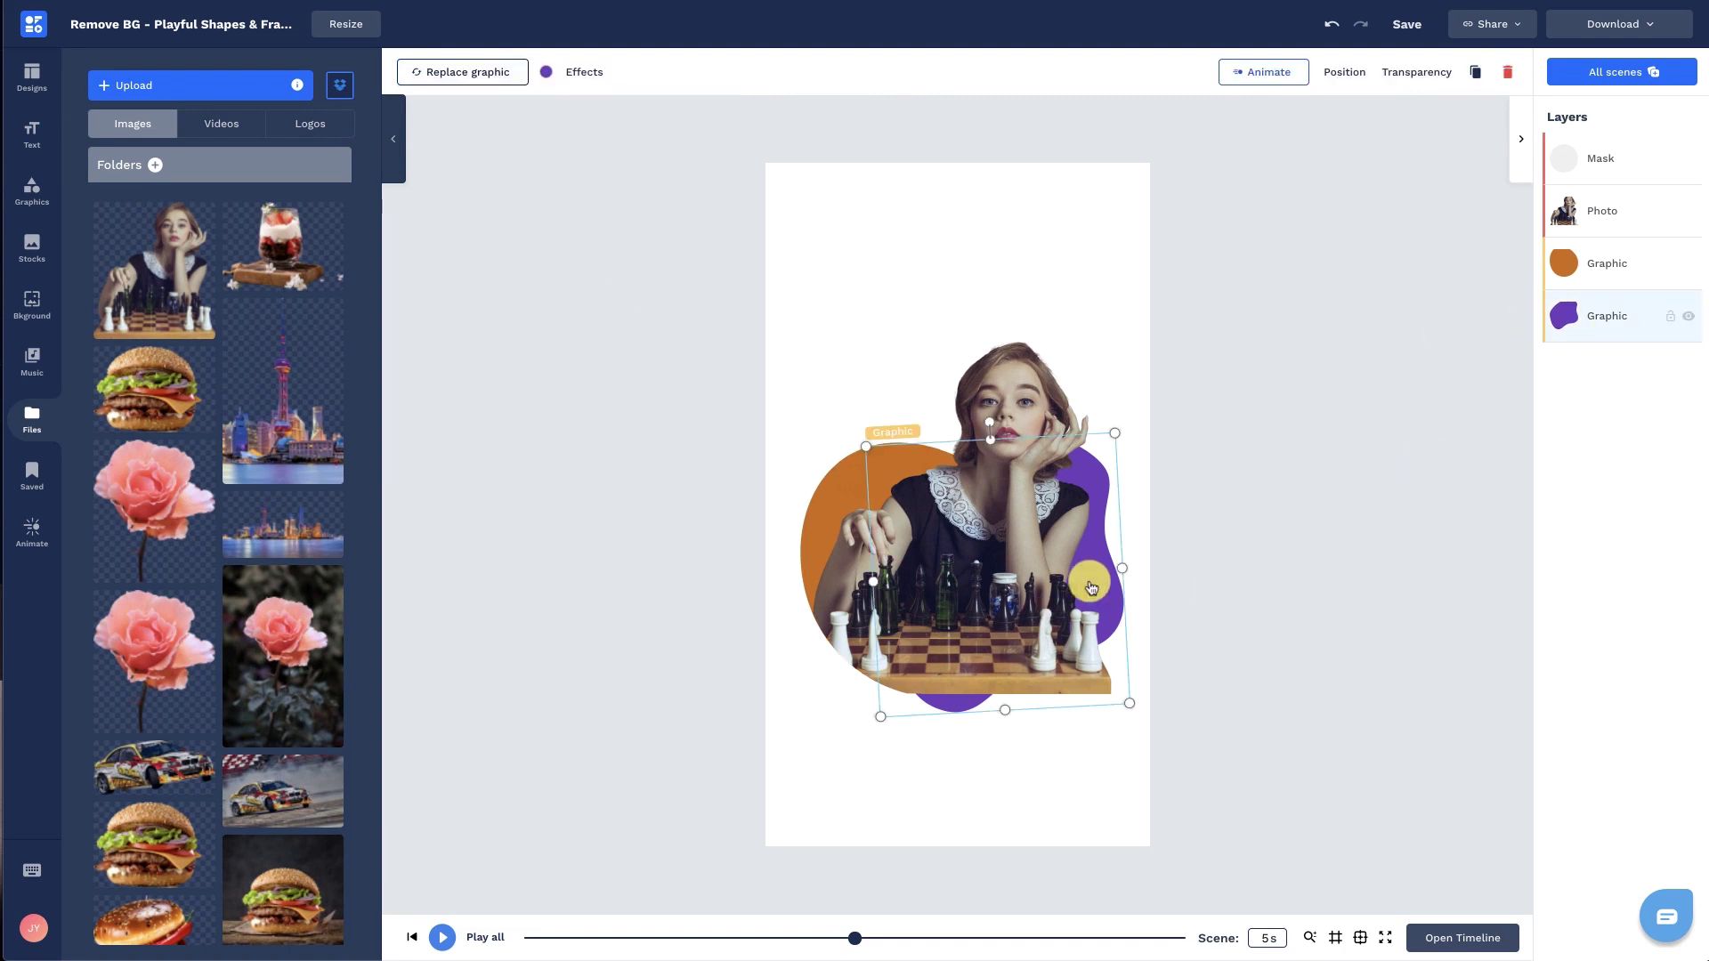
pyautogui.click(1380, 524)
pyautogui.click(1608, 214)
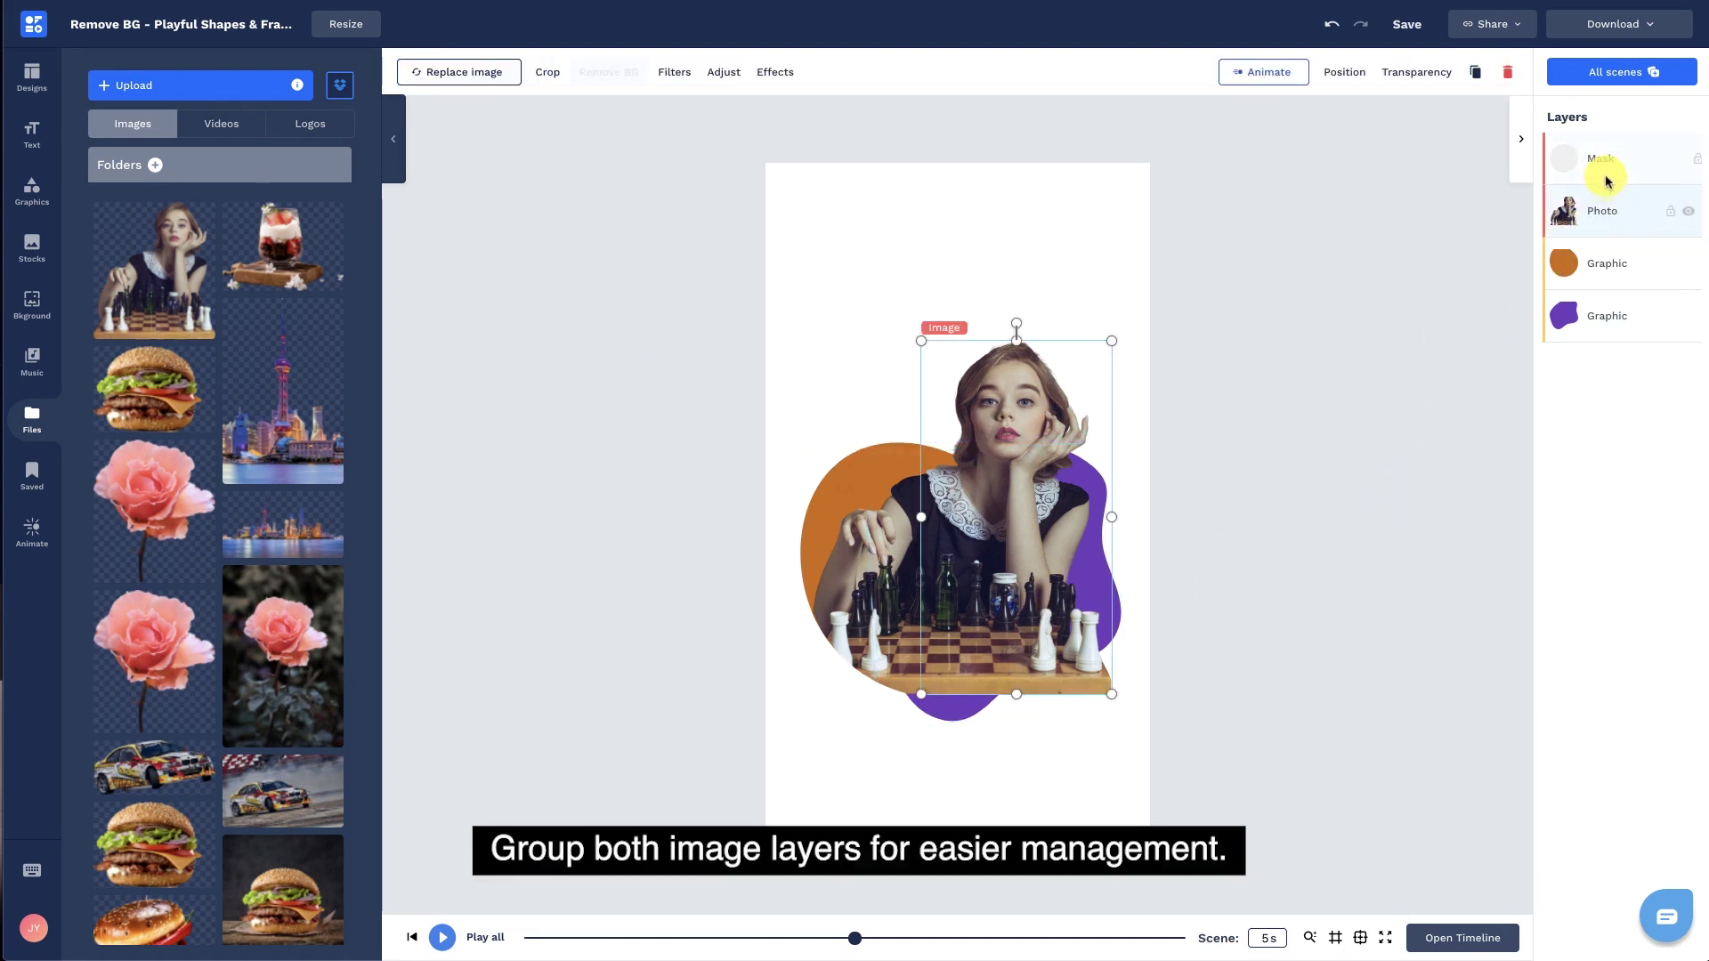
# Step: Group the photo and mask, then give each Contrast 5, Saturation -90, Sepia 45
pyautogui.keyDown('shift'); pyautogui.click(1607, 180); pyautogui.keyUp('shift')
pyautogui.click(494, 81)
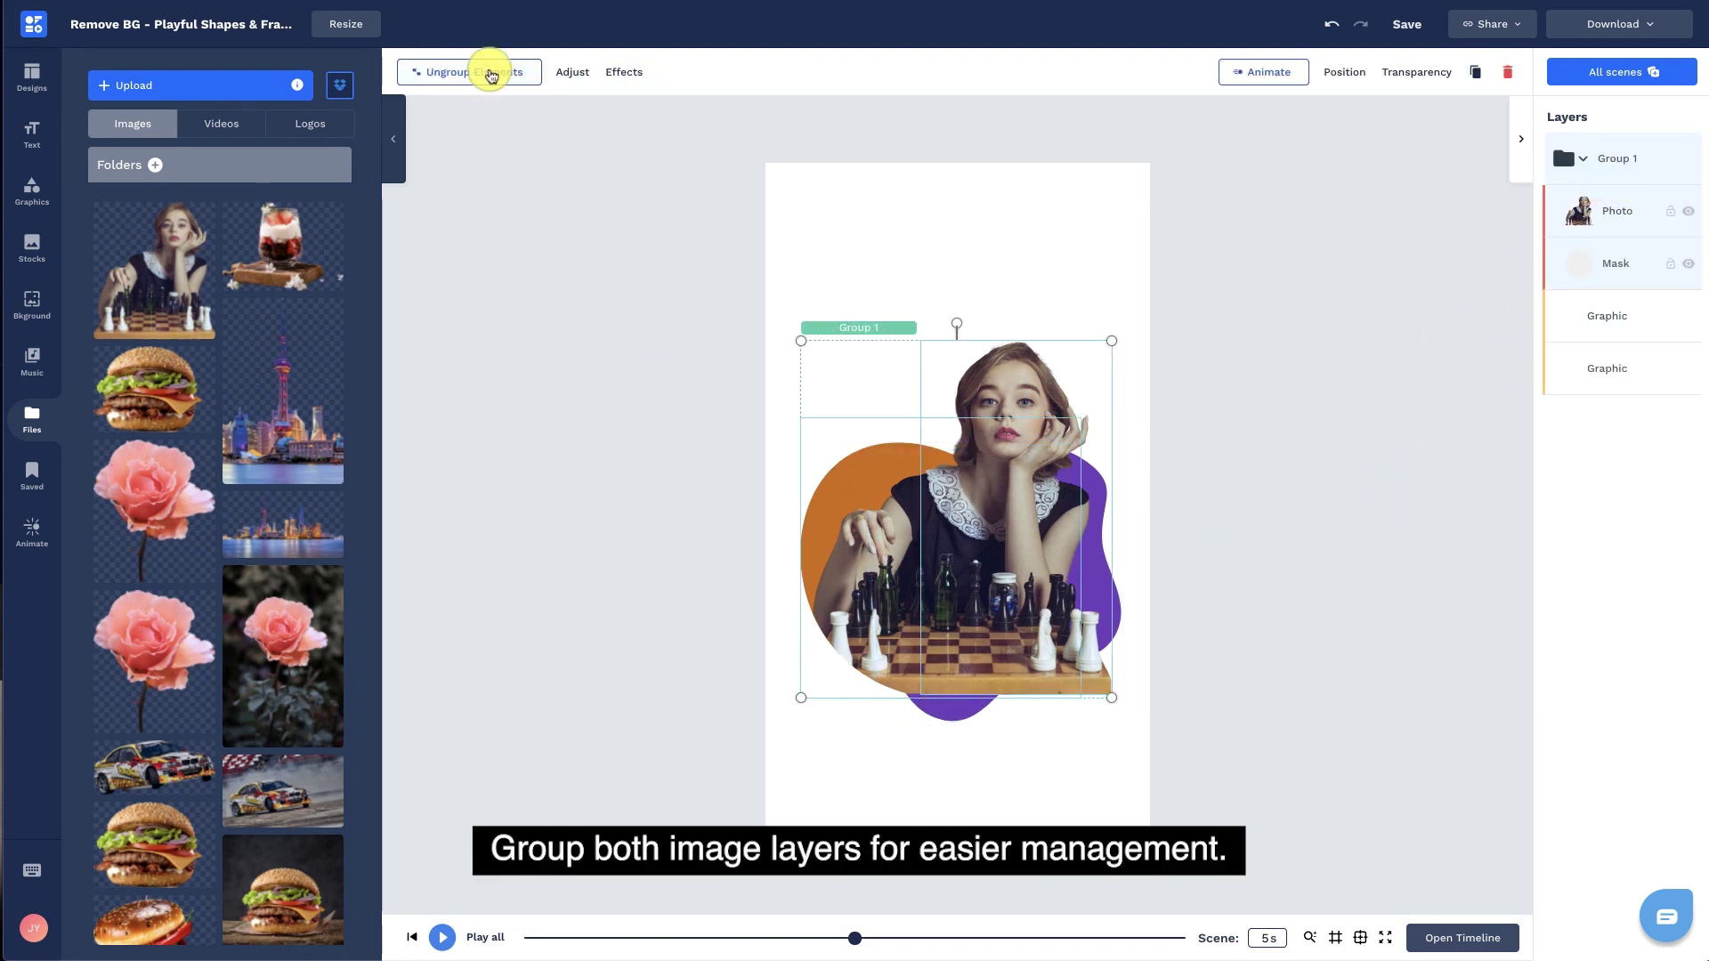
pyautogui.click(1608, 218)
pyautogui.click(876, 71)
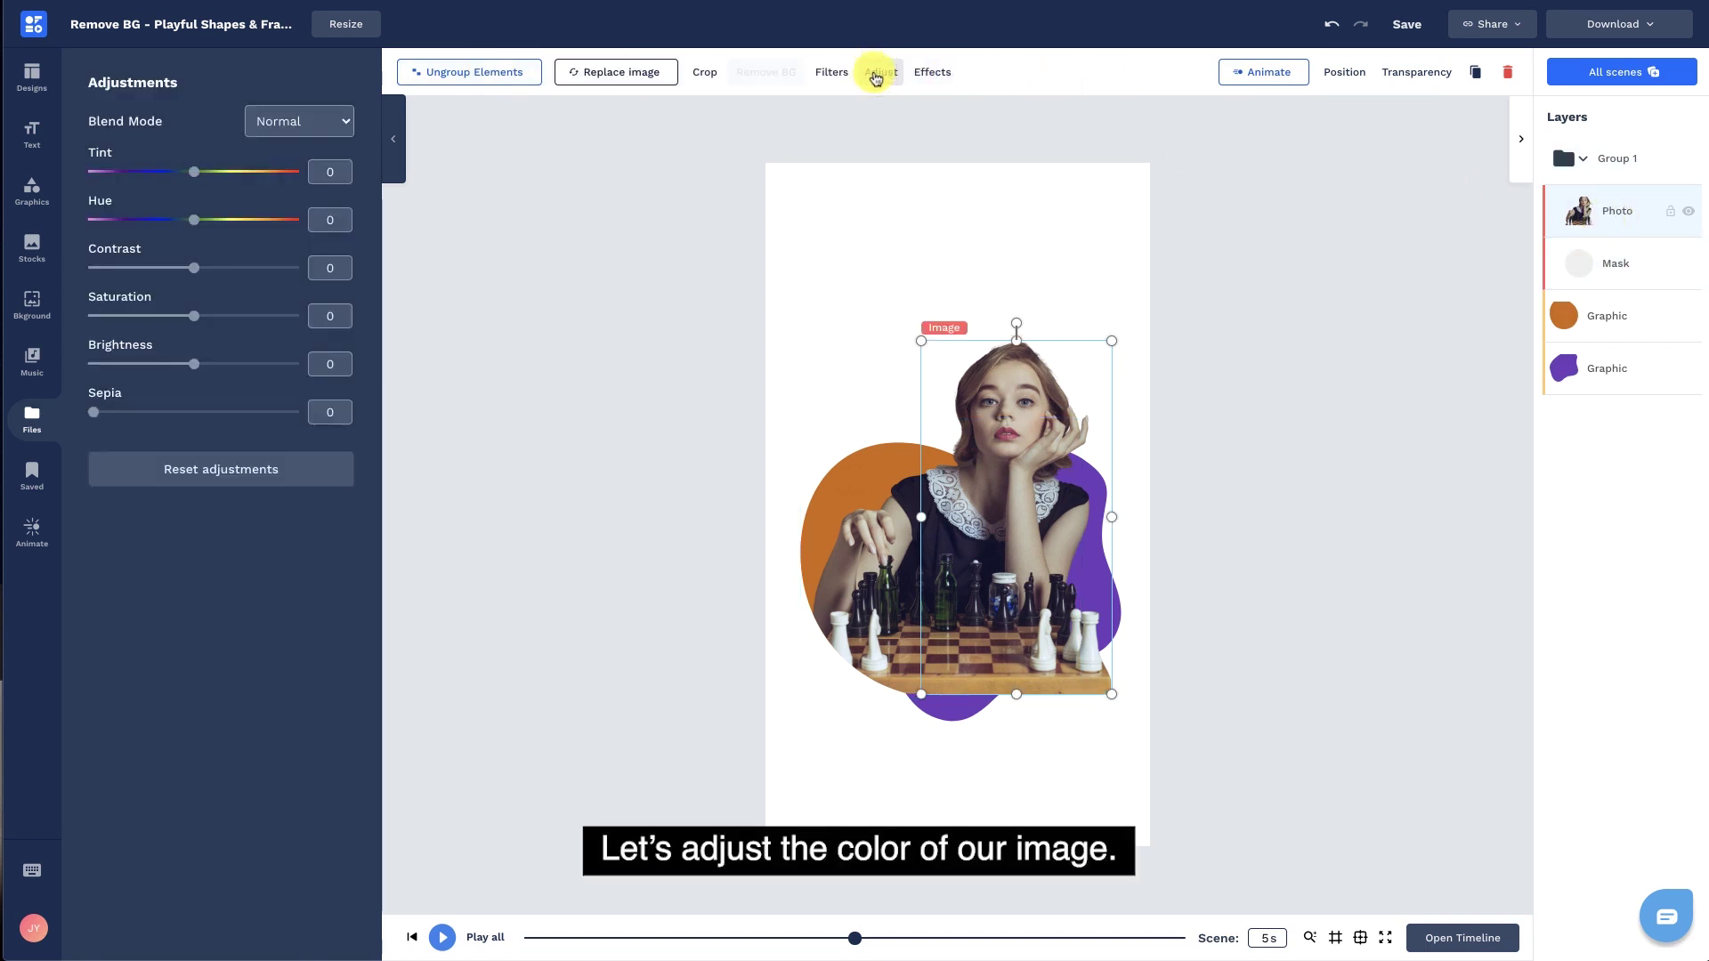
pyautogui.click(419, 326)
pyautogui.write('5')
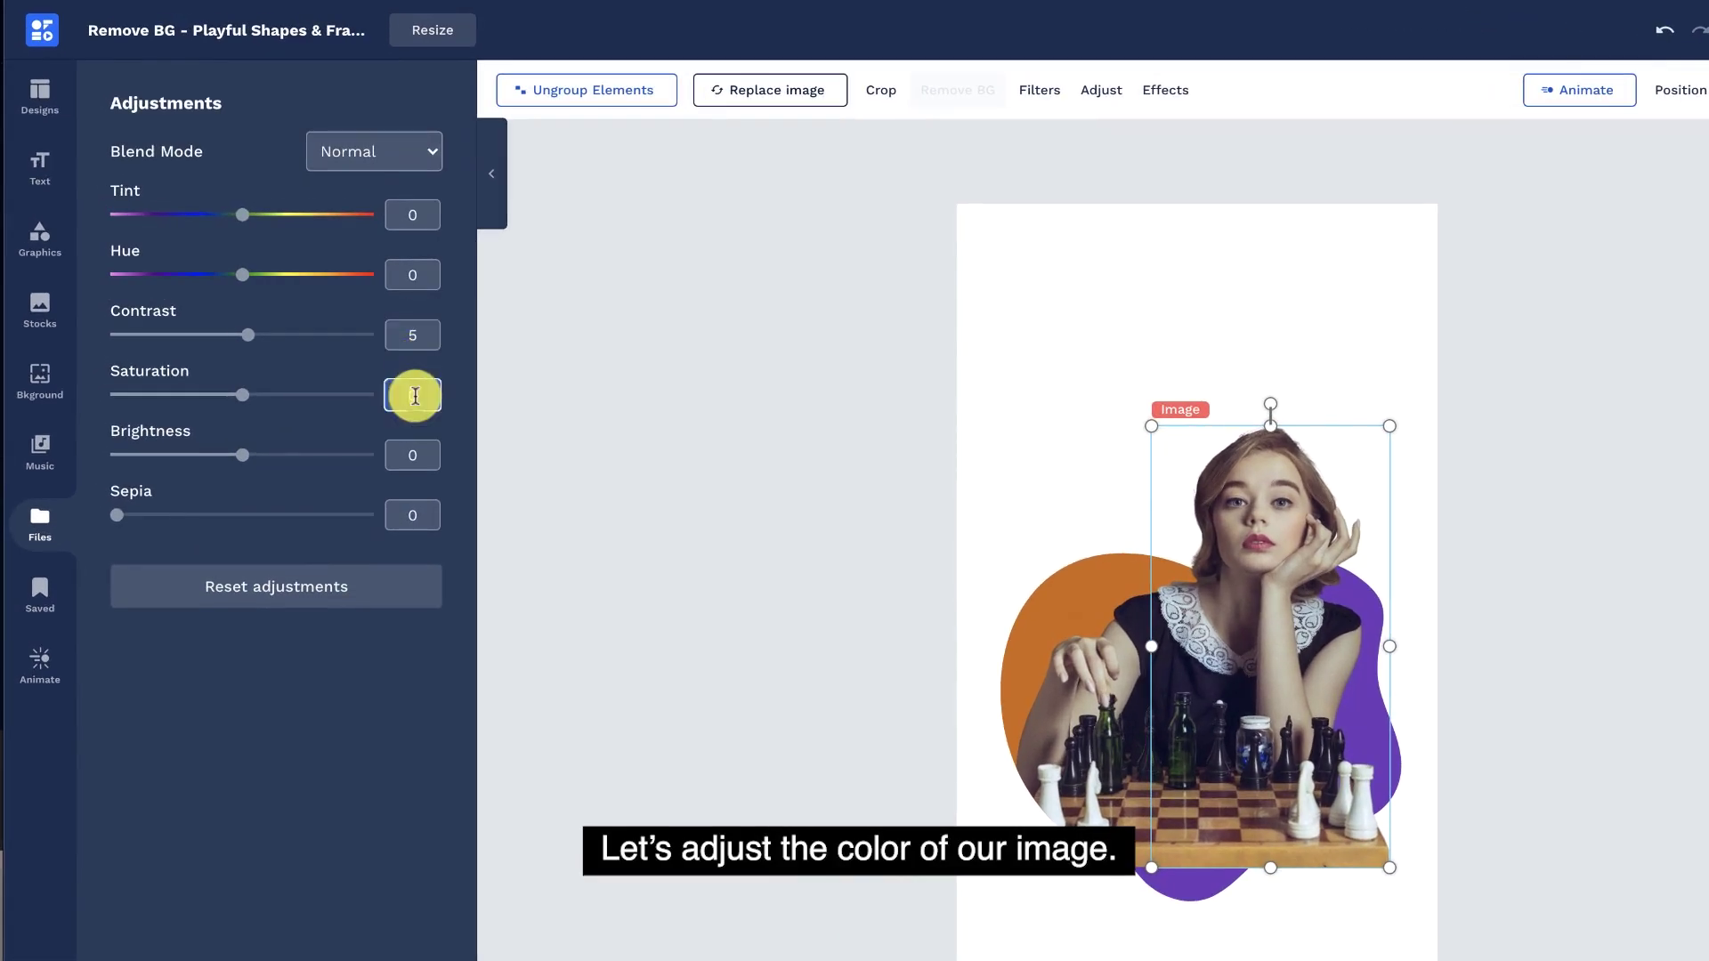
pyautogui.write('-9')
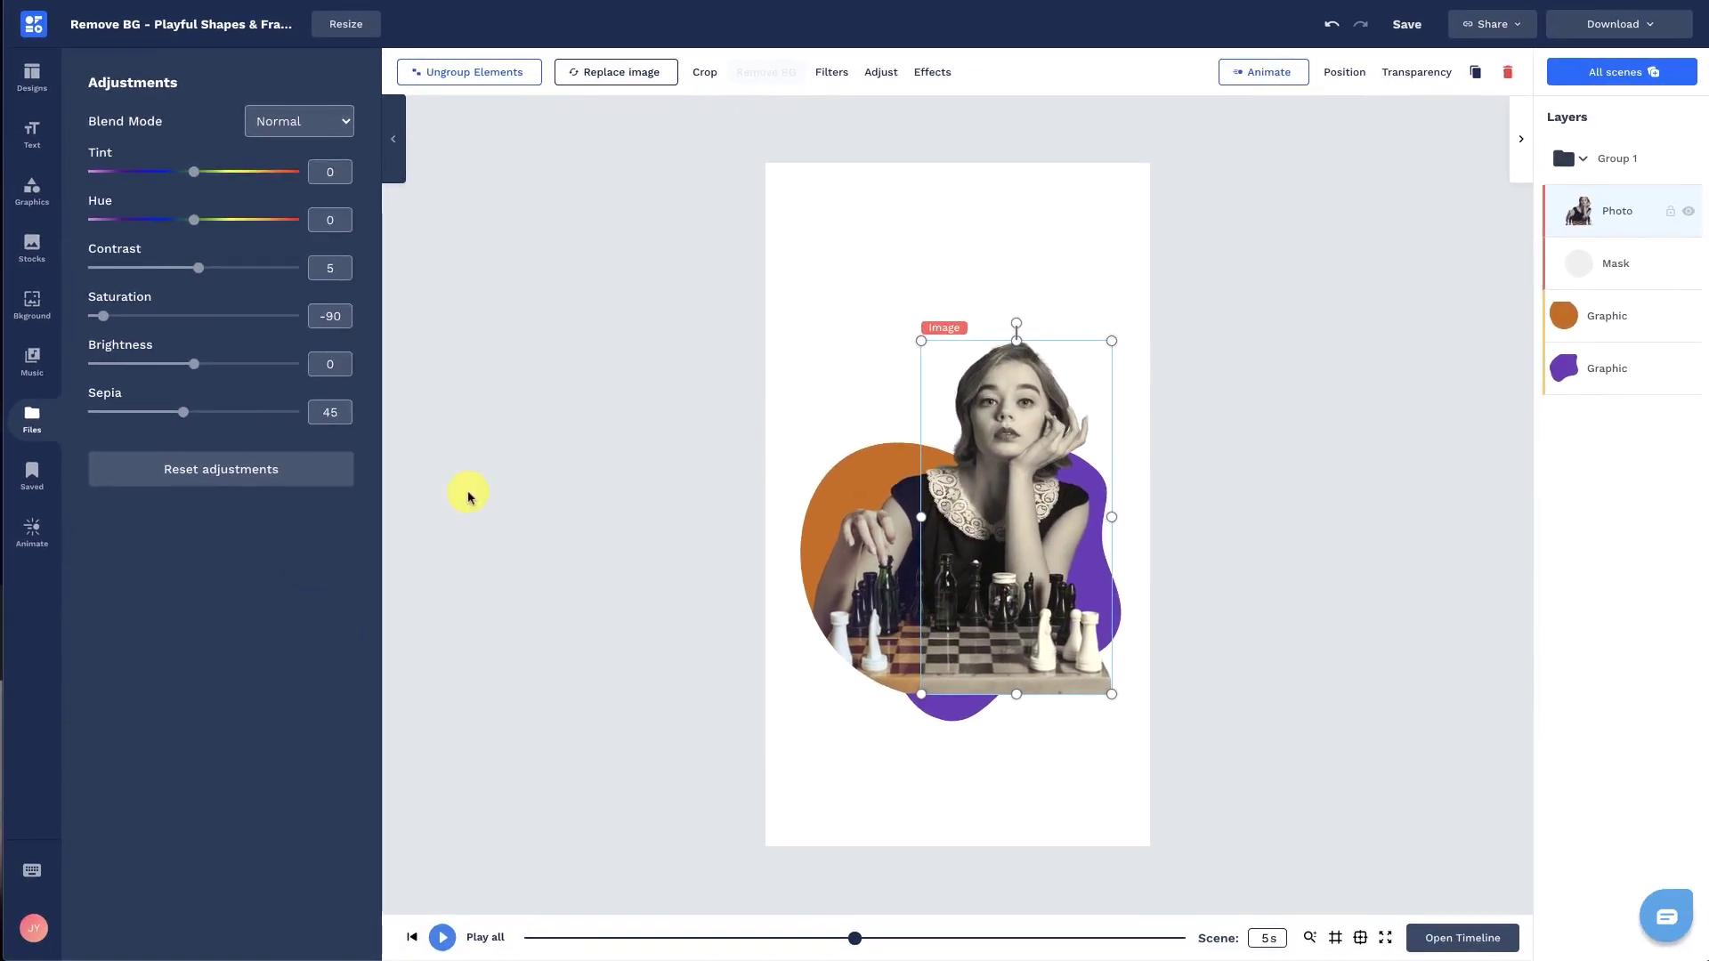
pyautogui.click(1602, 262)
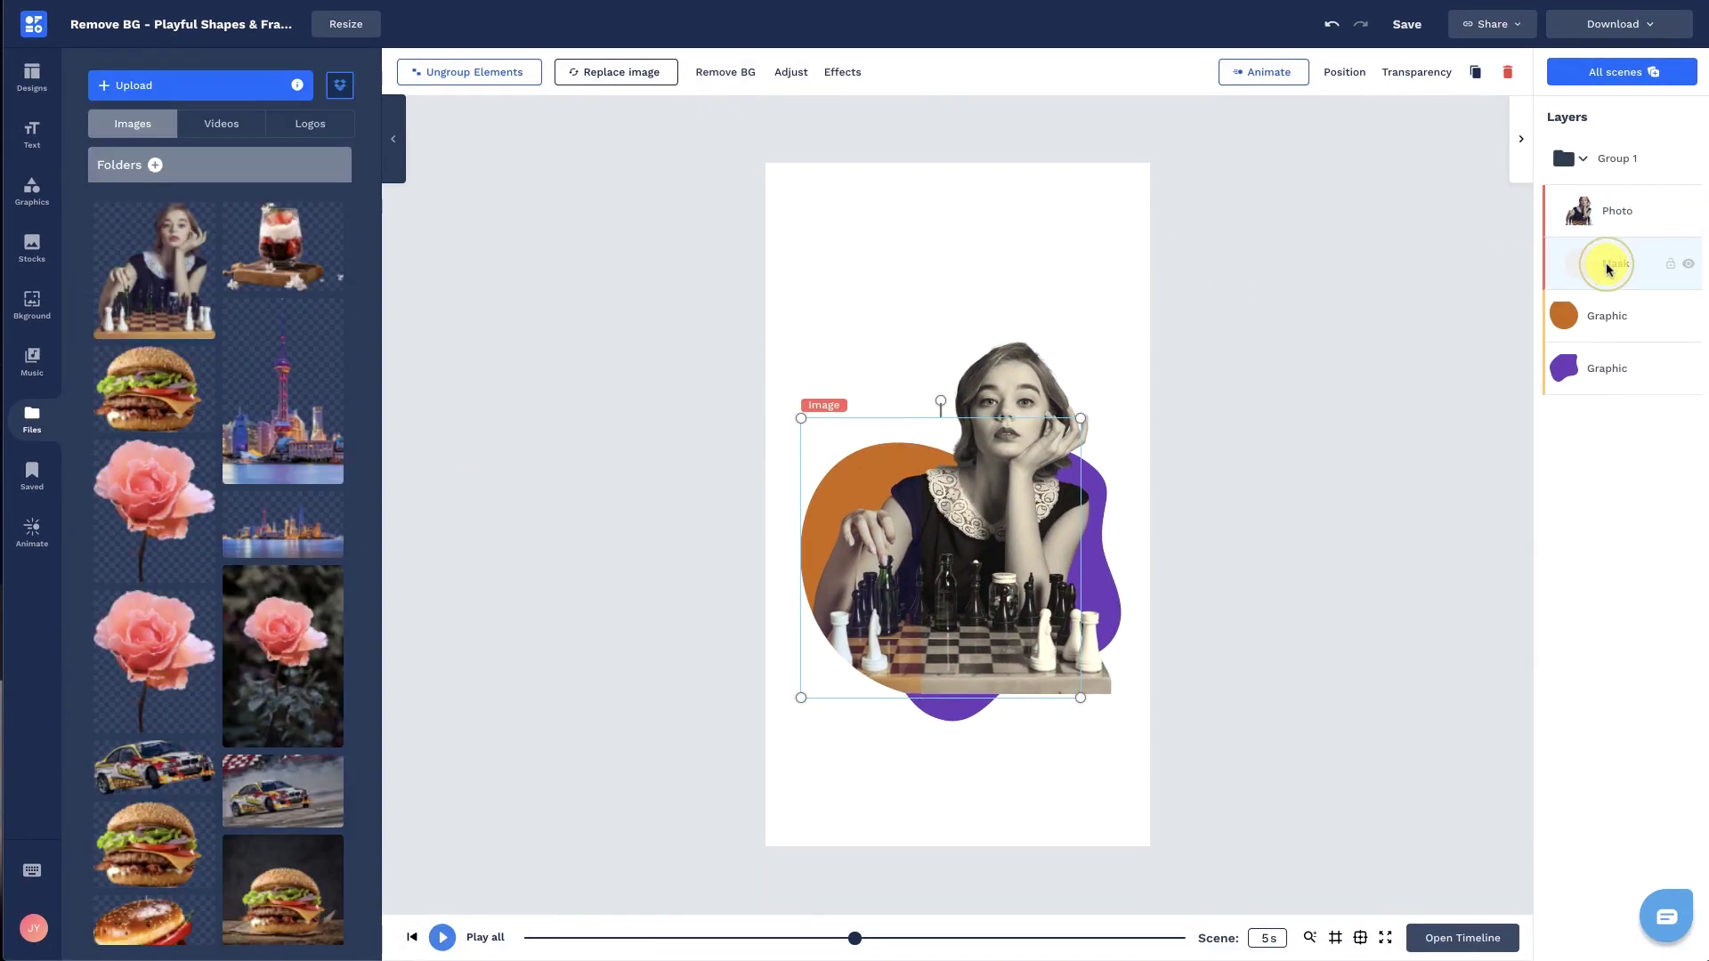
pyautogui.click(800, 74)
pyautogui.write('-90')
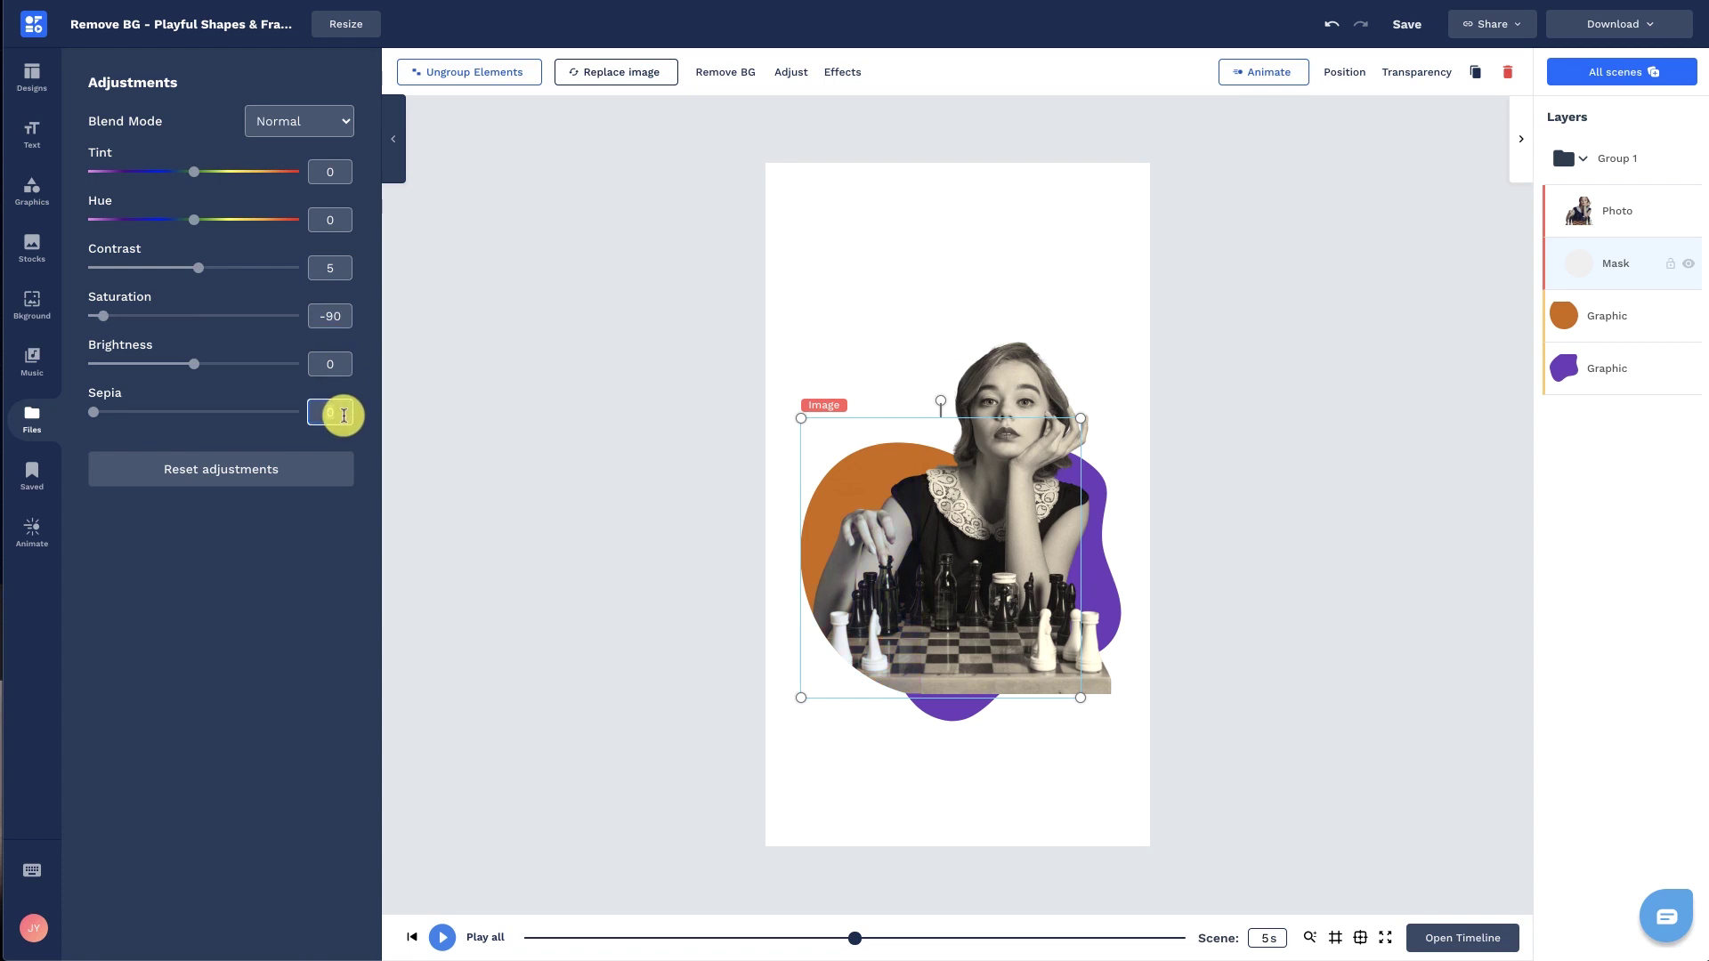
pyautogui.write('45')
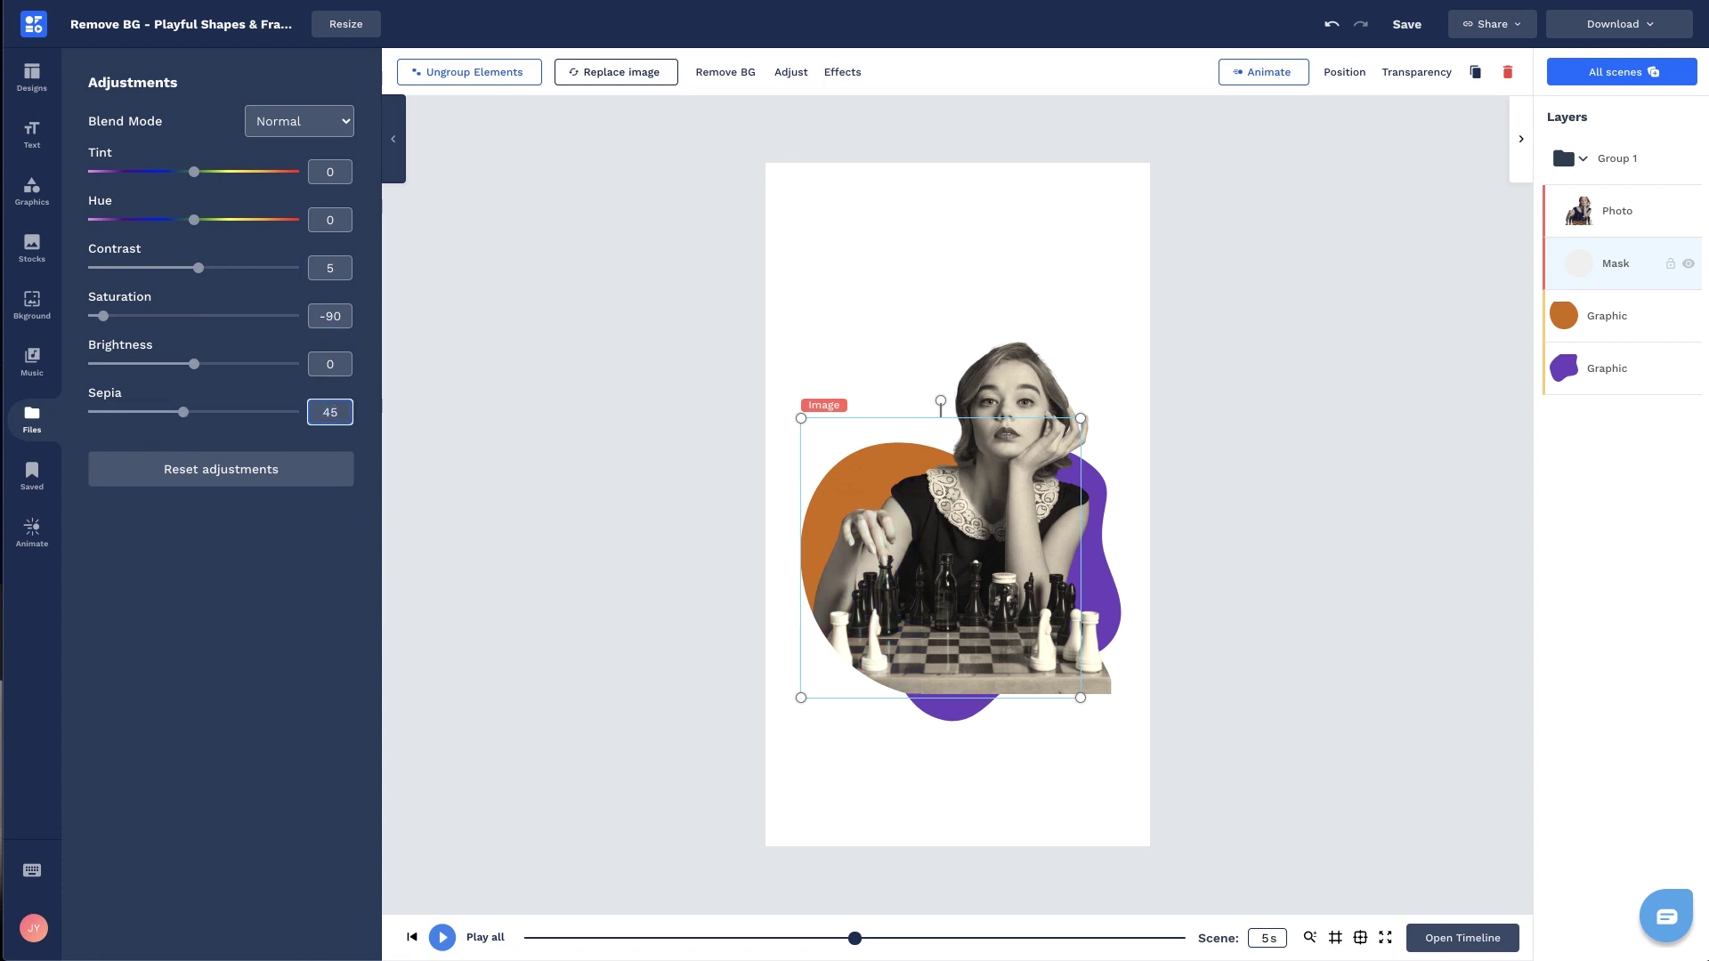
# Step: Add a leaf sprig from a leaf search at the woman's upper left, behind her photo
pyautogui.click(628, 573)
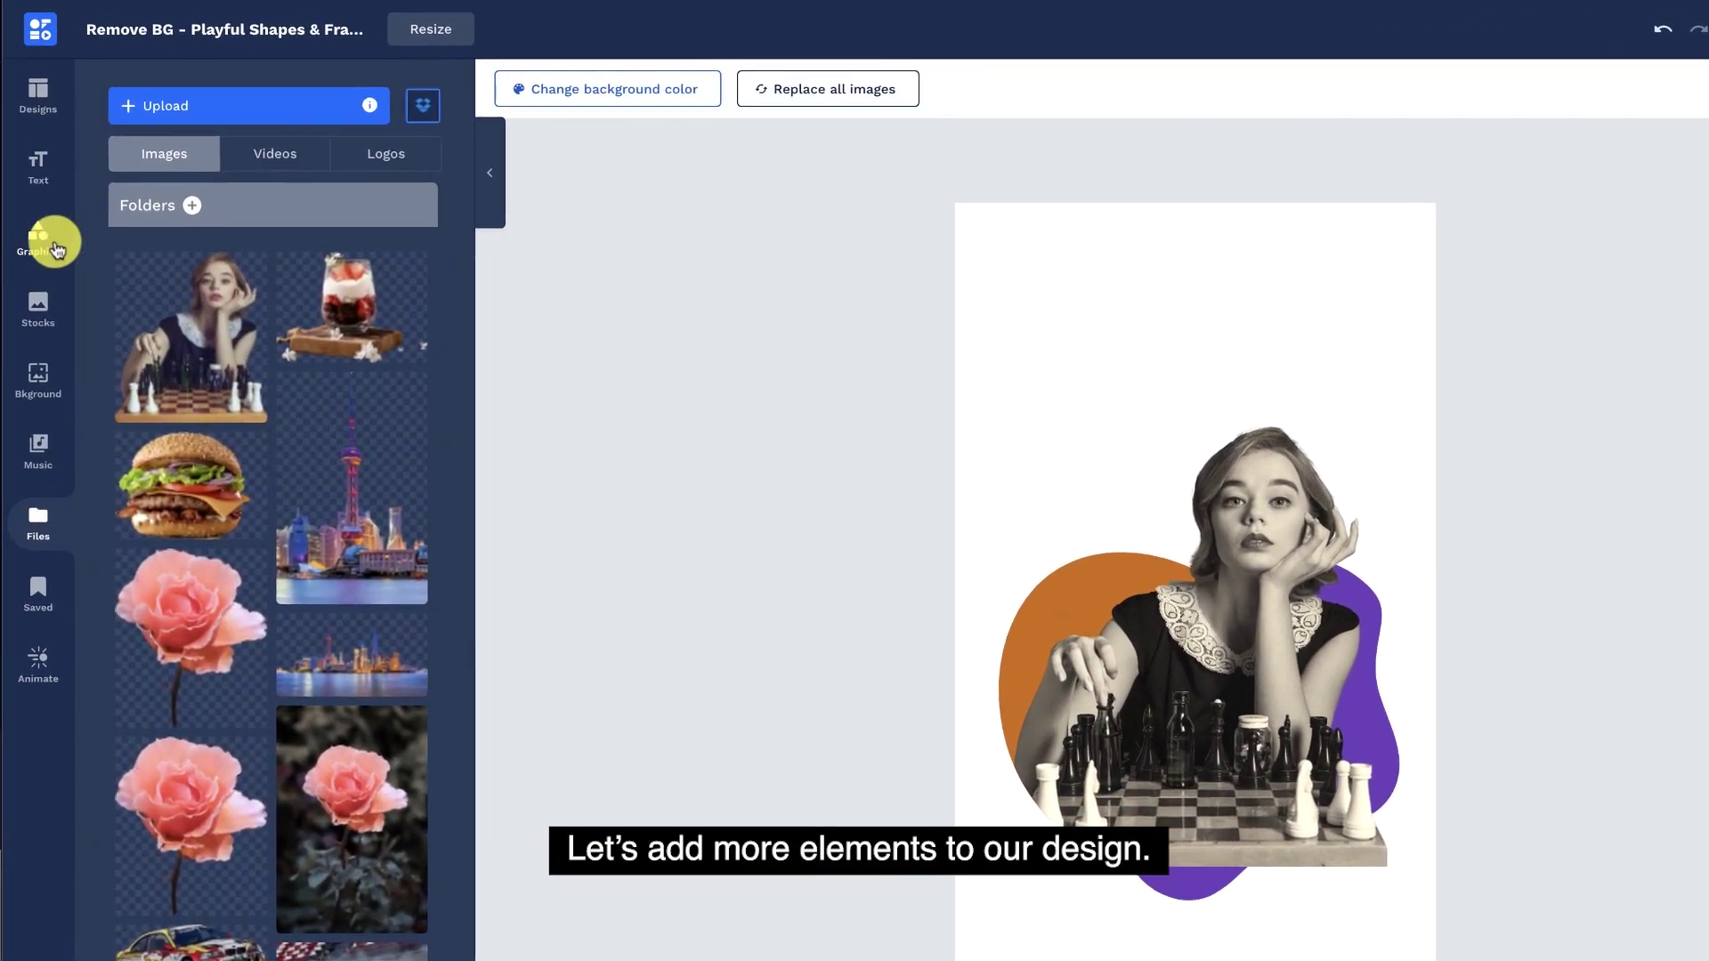
pyautogui.click(56, 249)
pyautogui.click(181, 111)
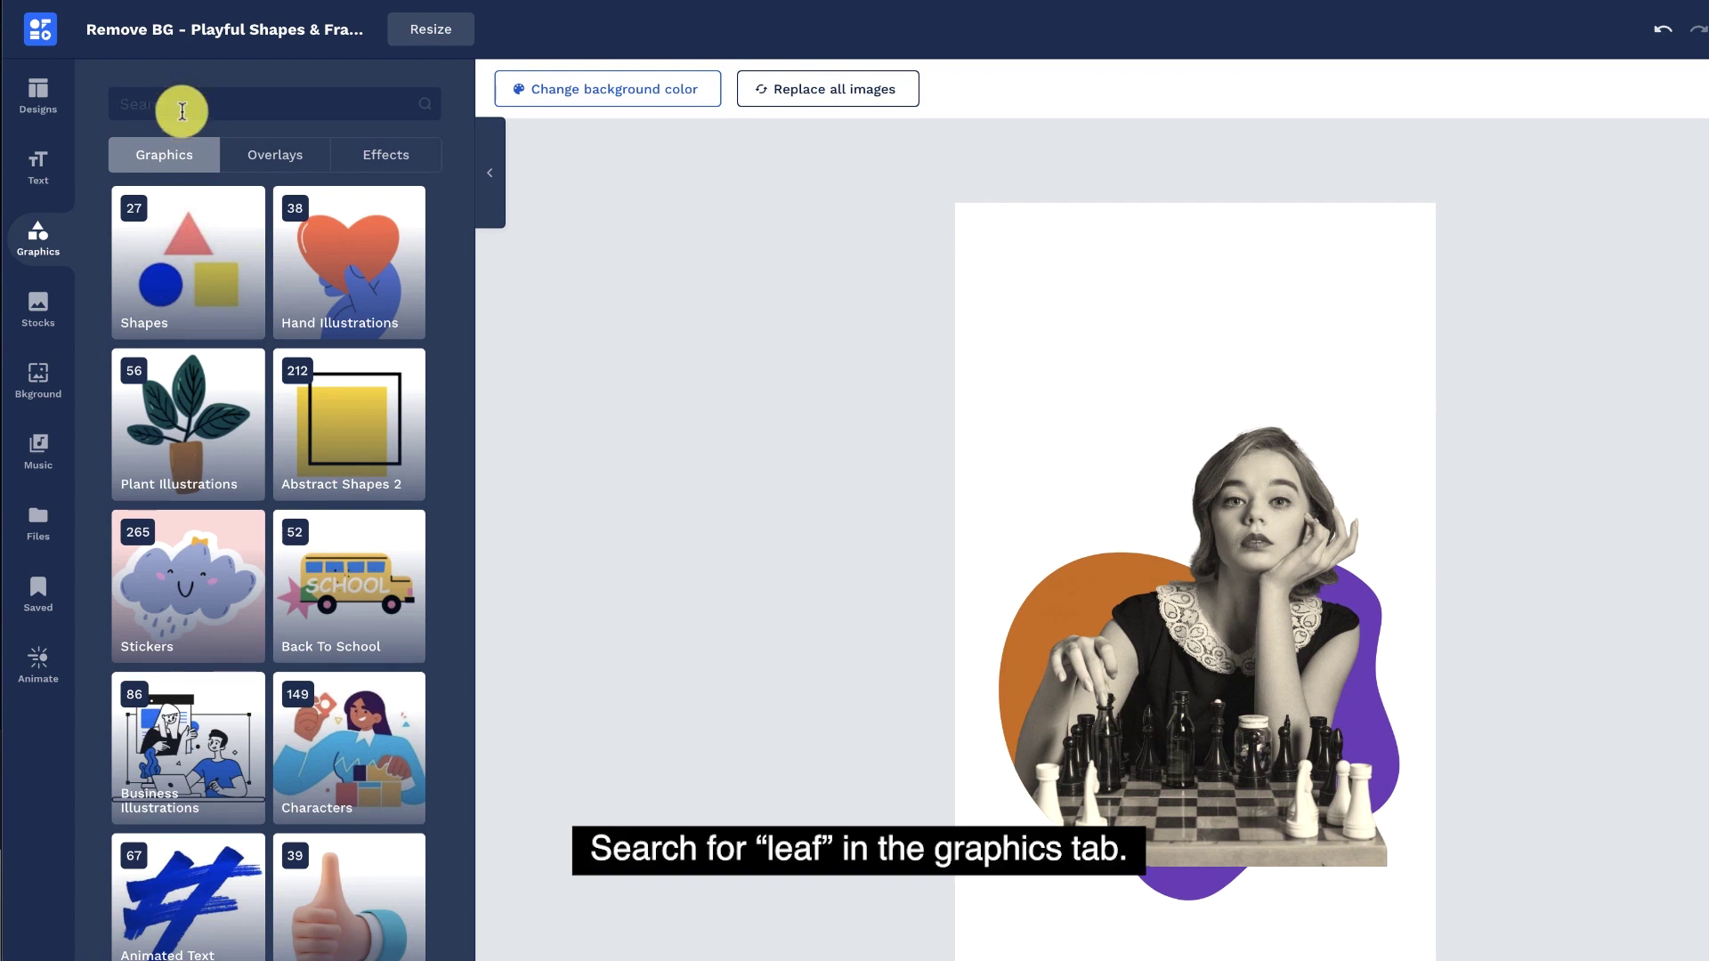
pyautogui.write('leaf')
pyautogui.press('Return')
pyautogui.scroll(-5, 237, 370)
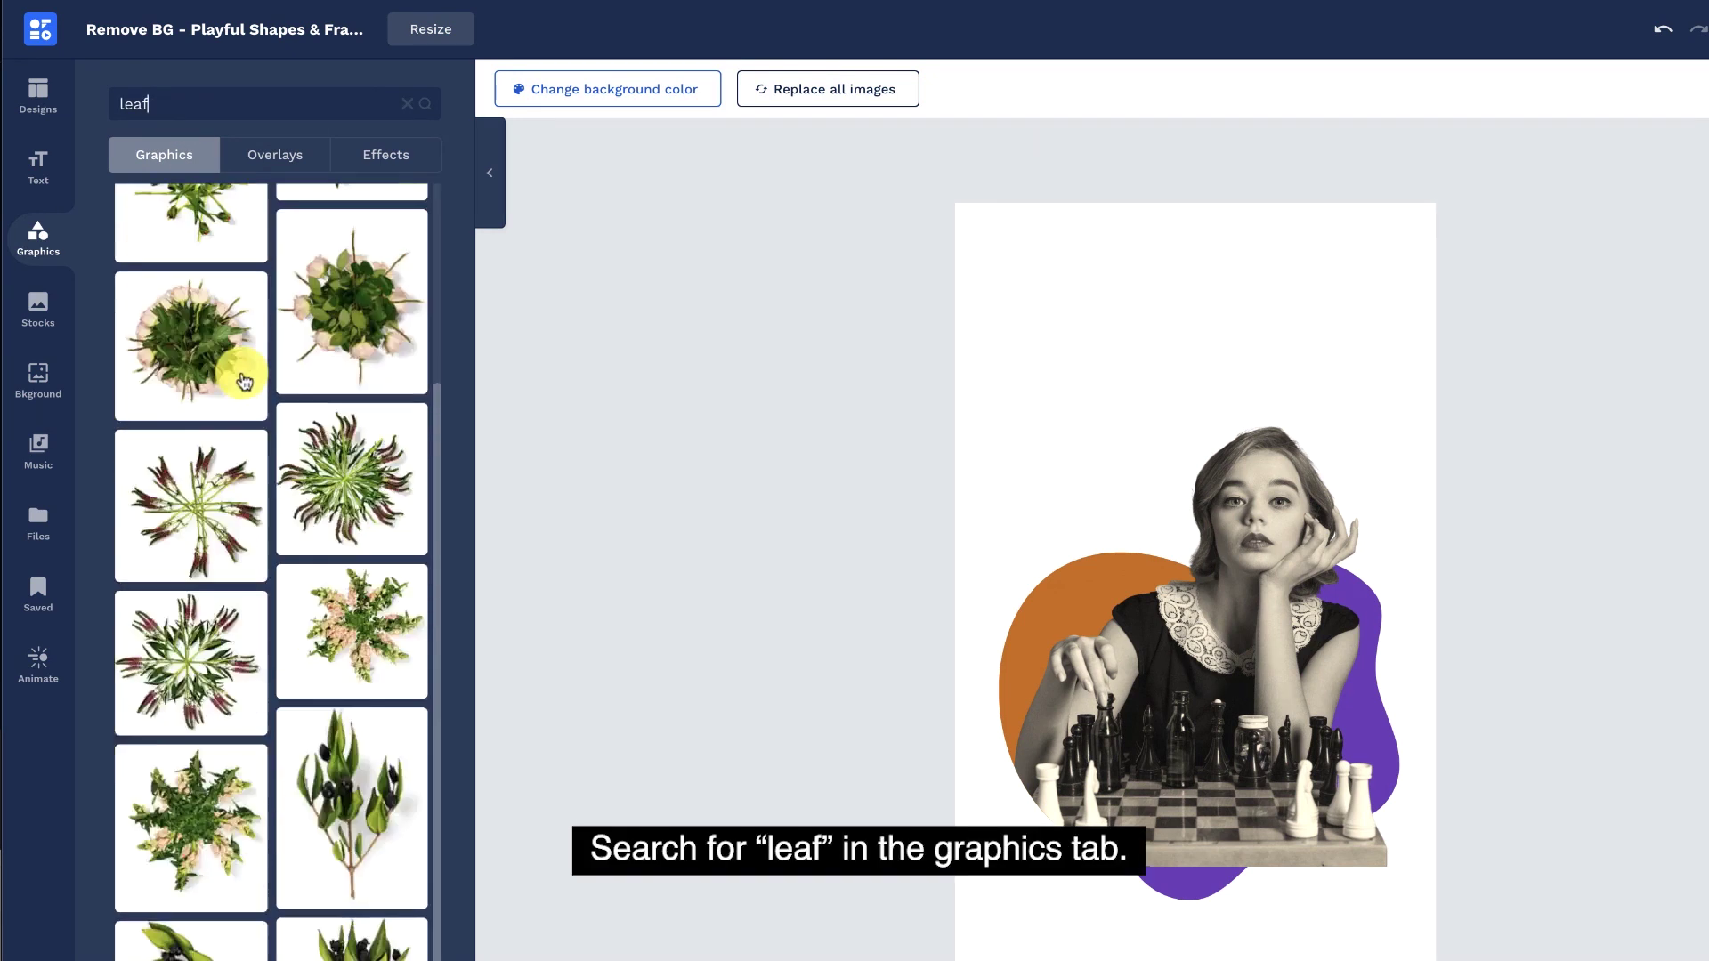
pyautogui.scroll(-5, 244, 395)
pyautogui.scroll(-5, 243, 396)
pyautogui.scroll(-5, 286, 508)
pyautogui.scroll(-5, 287, 507)
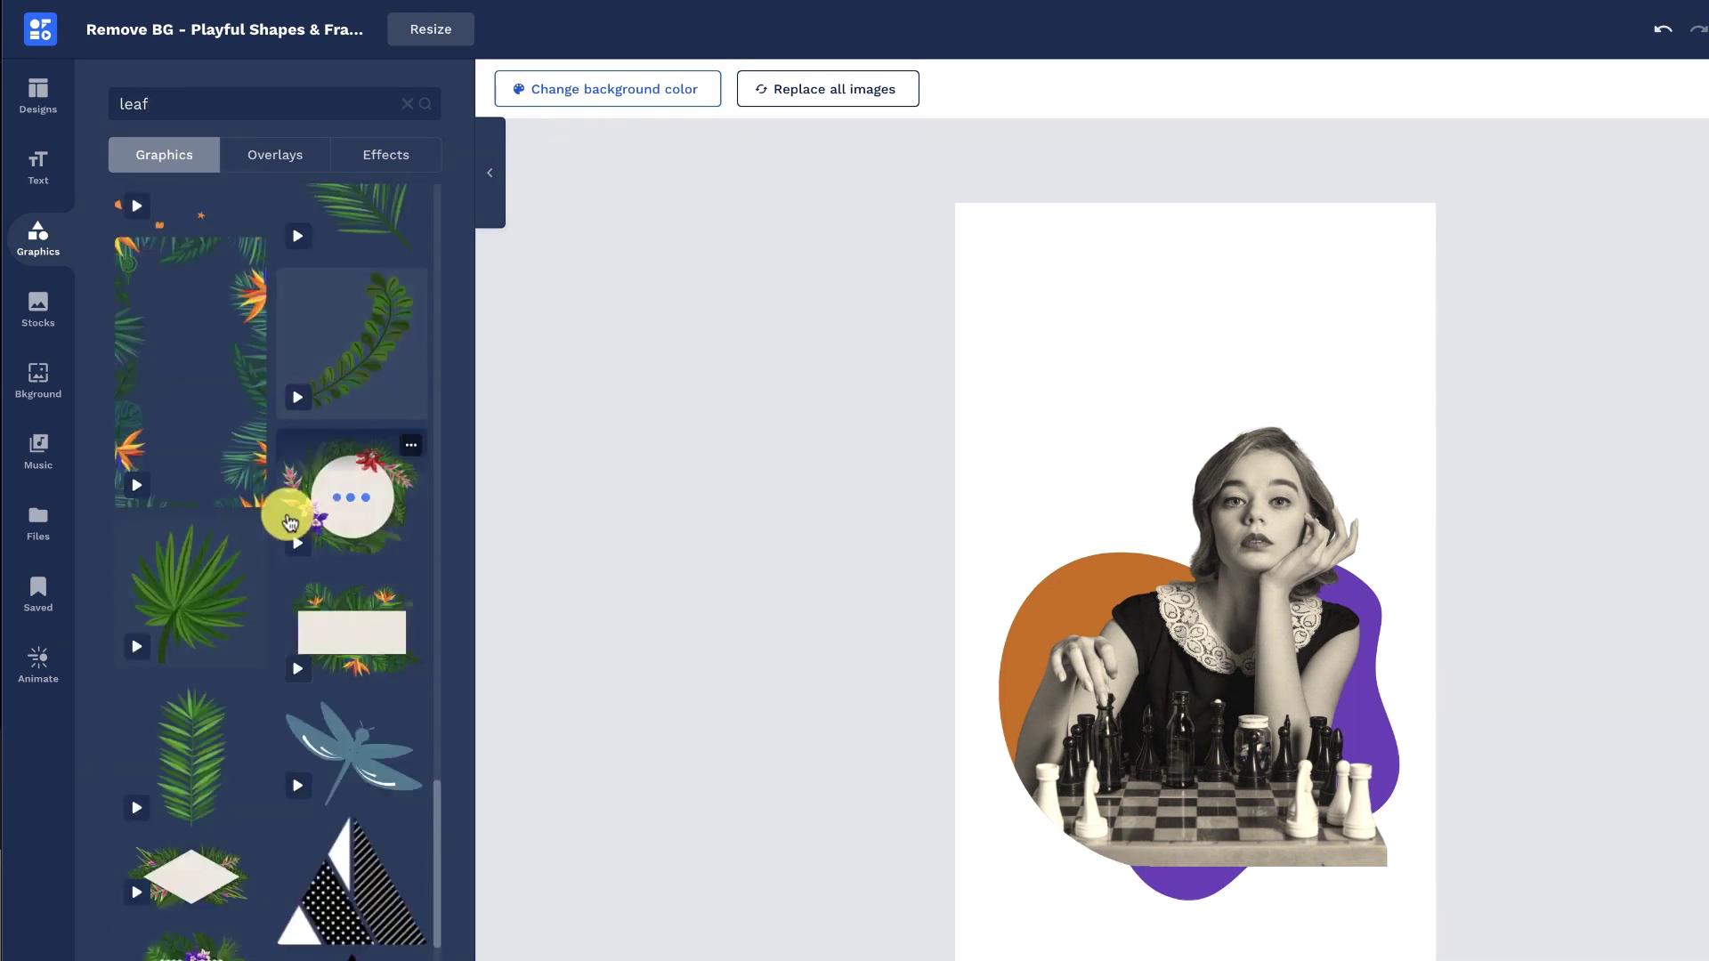
pyautogui.scroll(-5, 289, 523)
pyautogui.scroll(-5, 289, 523)
pyautogui.click(210, 676)
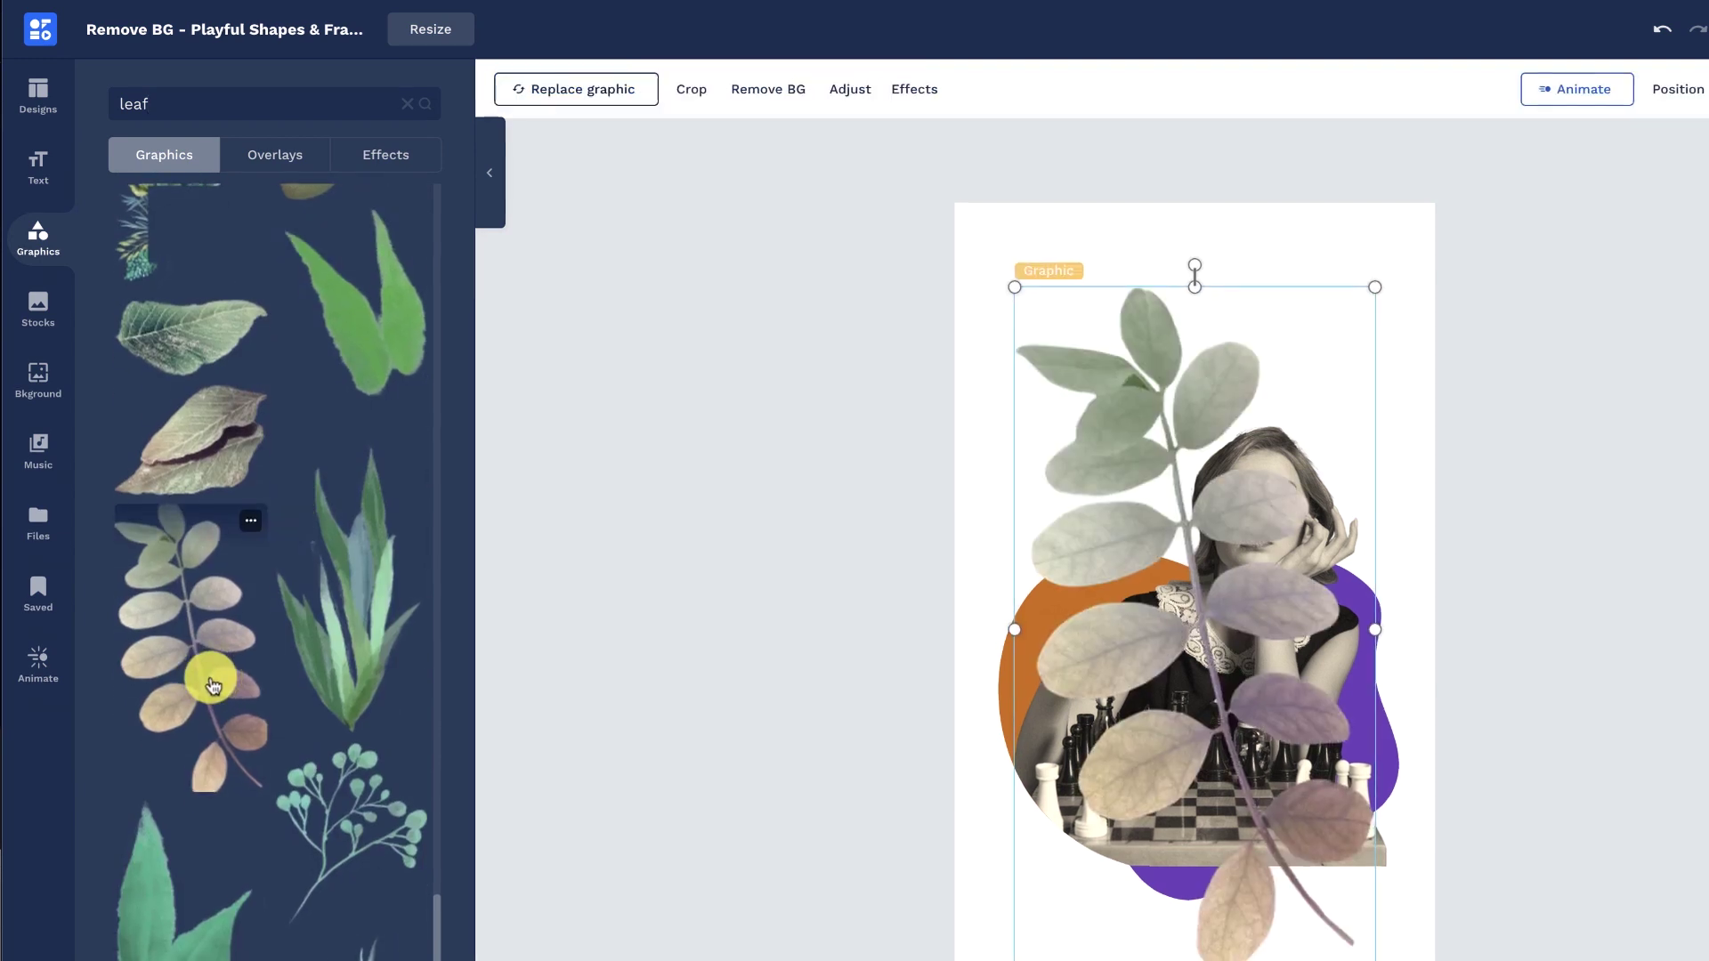
pyautogui.moveTo(1223, 263)
pyautogui.mouseDown()
pyautogui.moveTo(923, 546)
pyautogui.moveTo(945, 397)
pyautogui.moveTo(905, 434)
pyautogui.mouseUp()
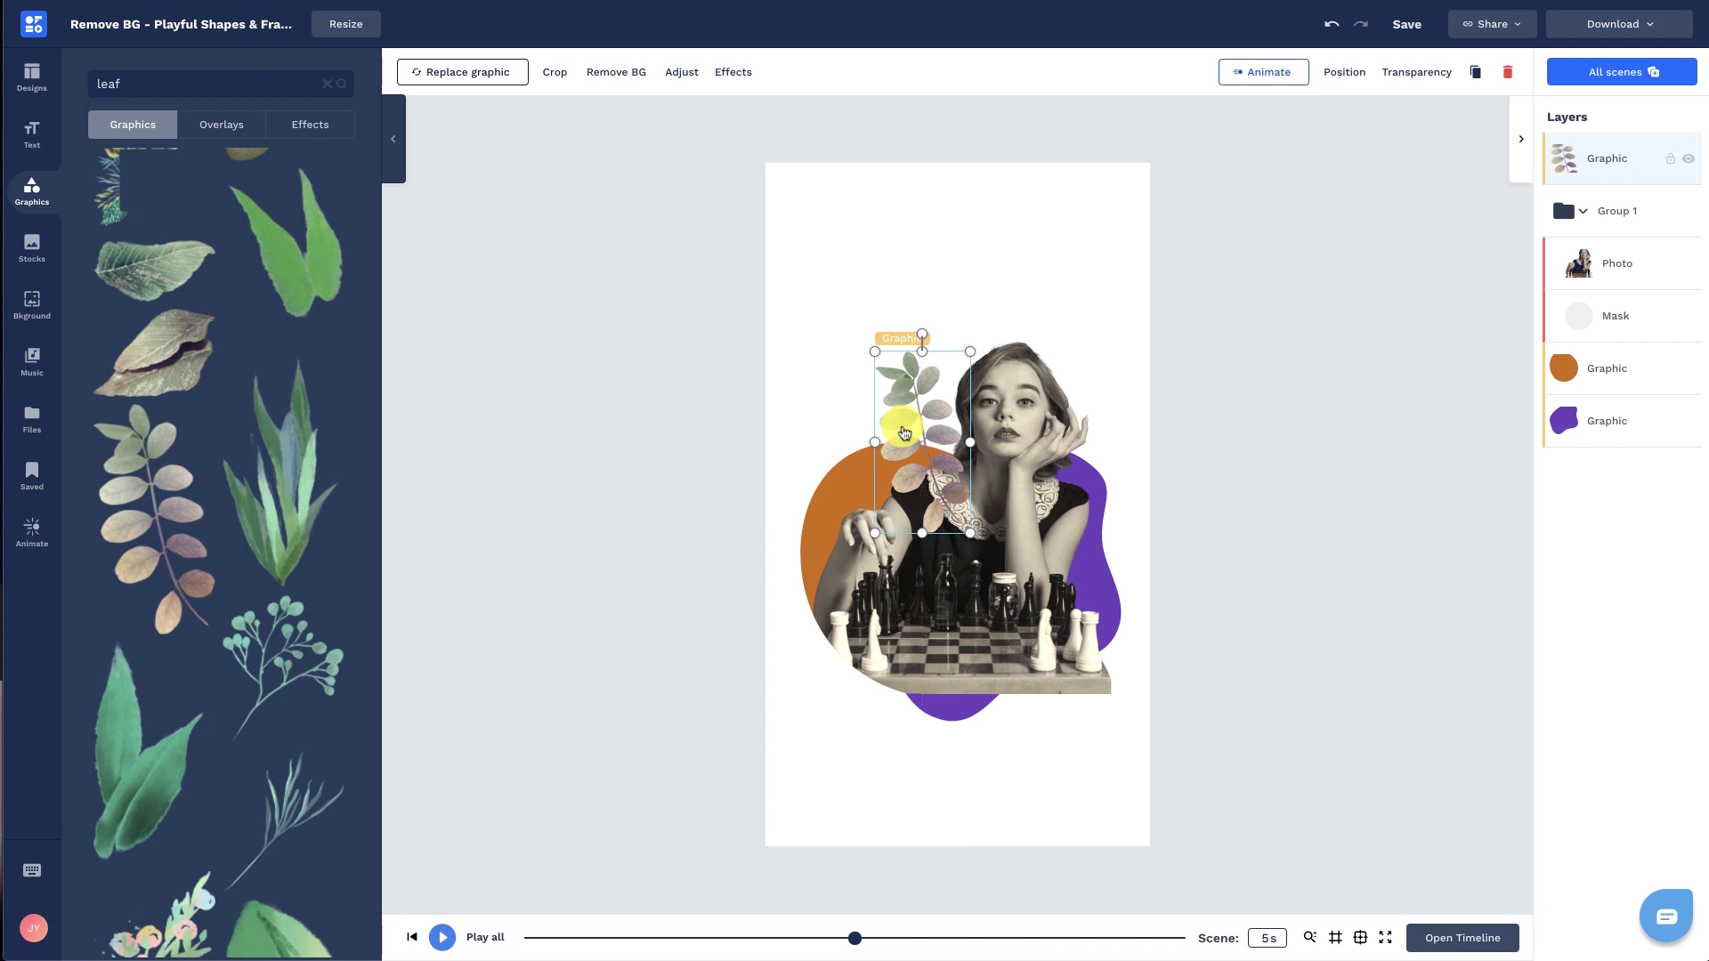
pyautogui.moveTo(1578, 171); pyautogui.dragTo(1569, 316)
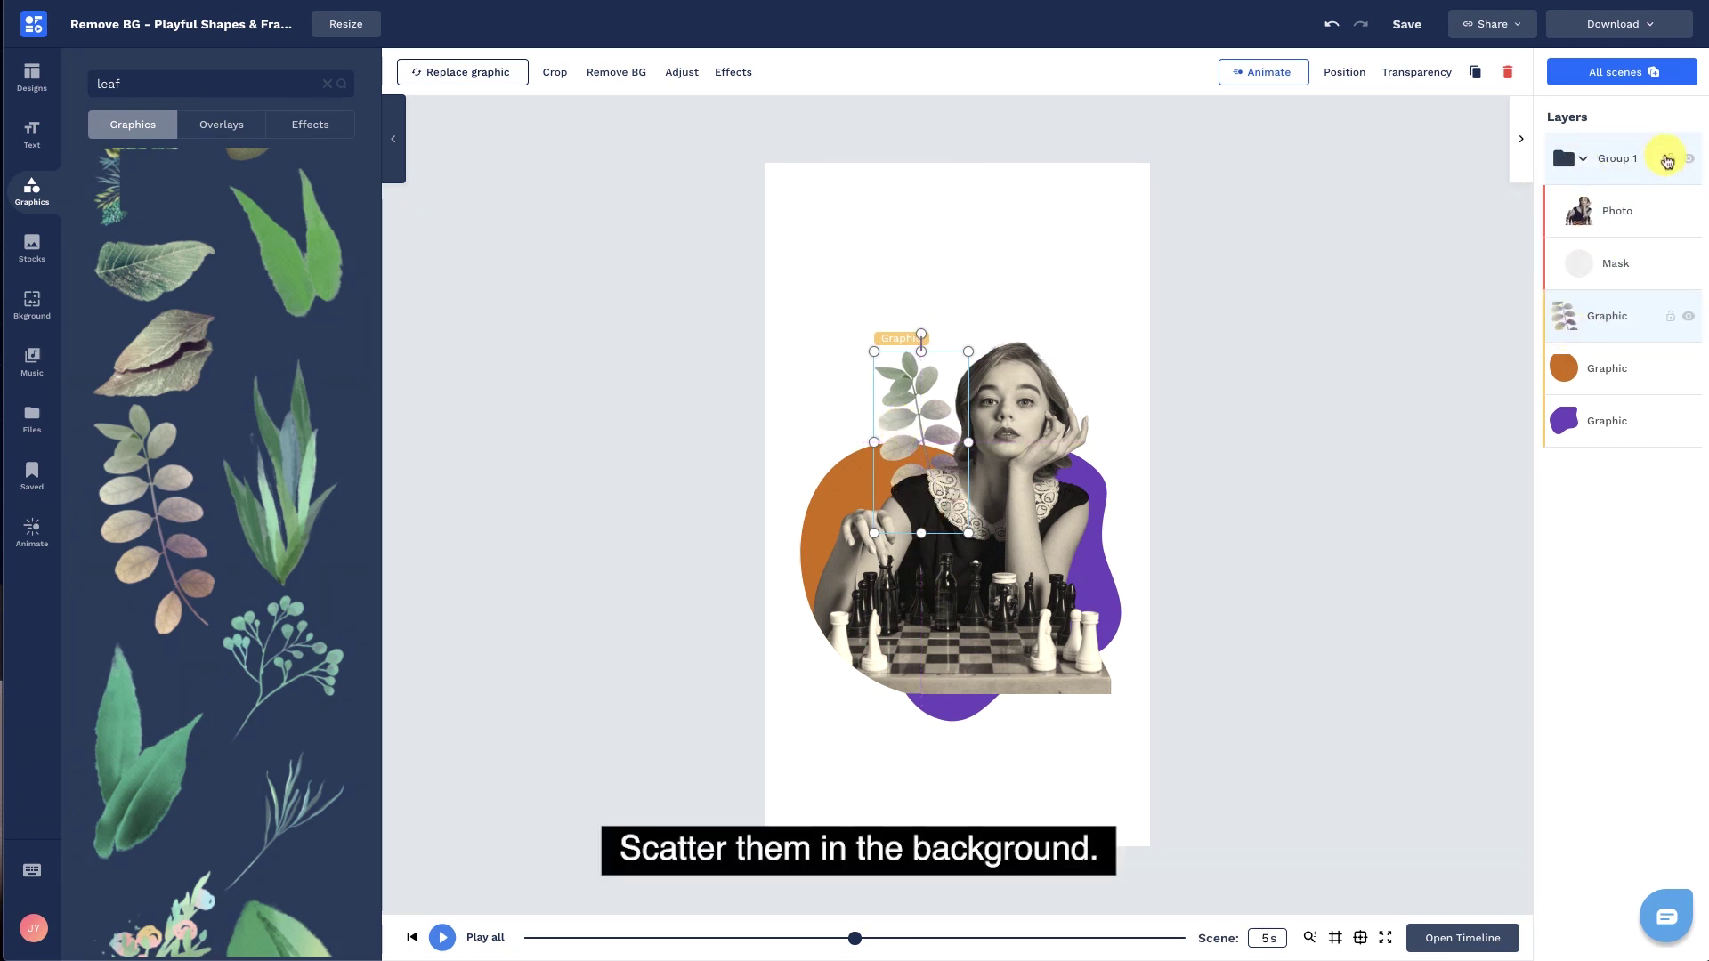
# Step: Lock the photo group and add a horizontally flipped leaf copy on the woman's right
pyautogui.click(1666, 161)
pyautogui.click(1618, 315)
pyautogui.click(1475, 72)
pyautogui.click(1343, 75)
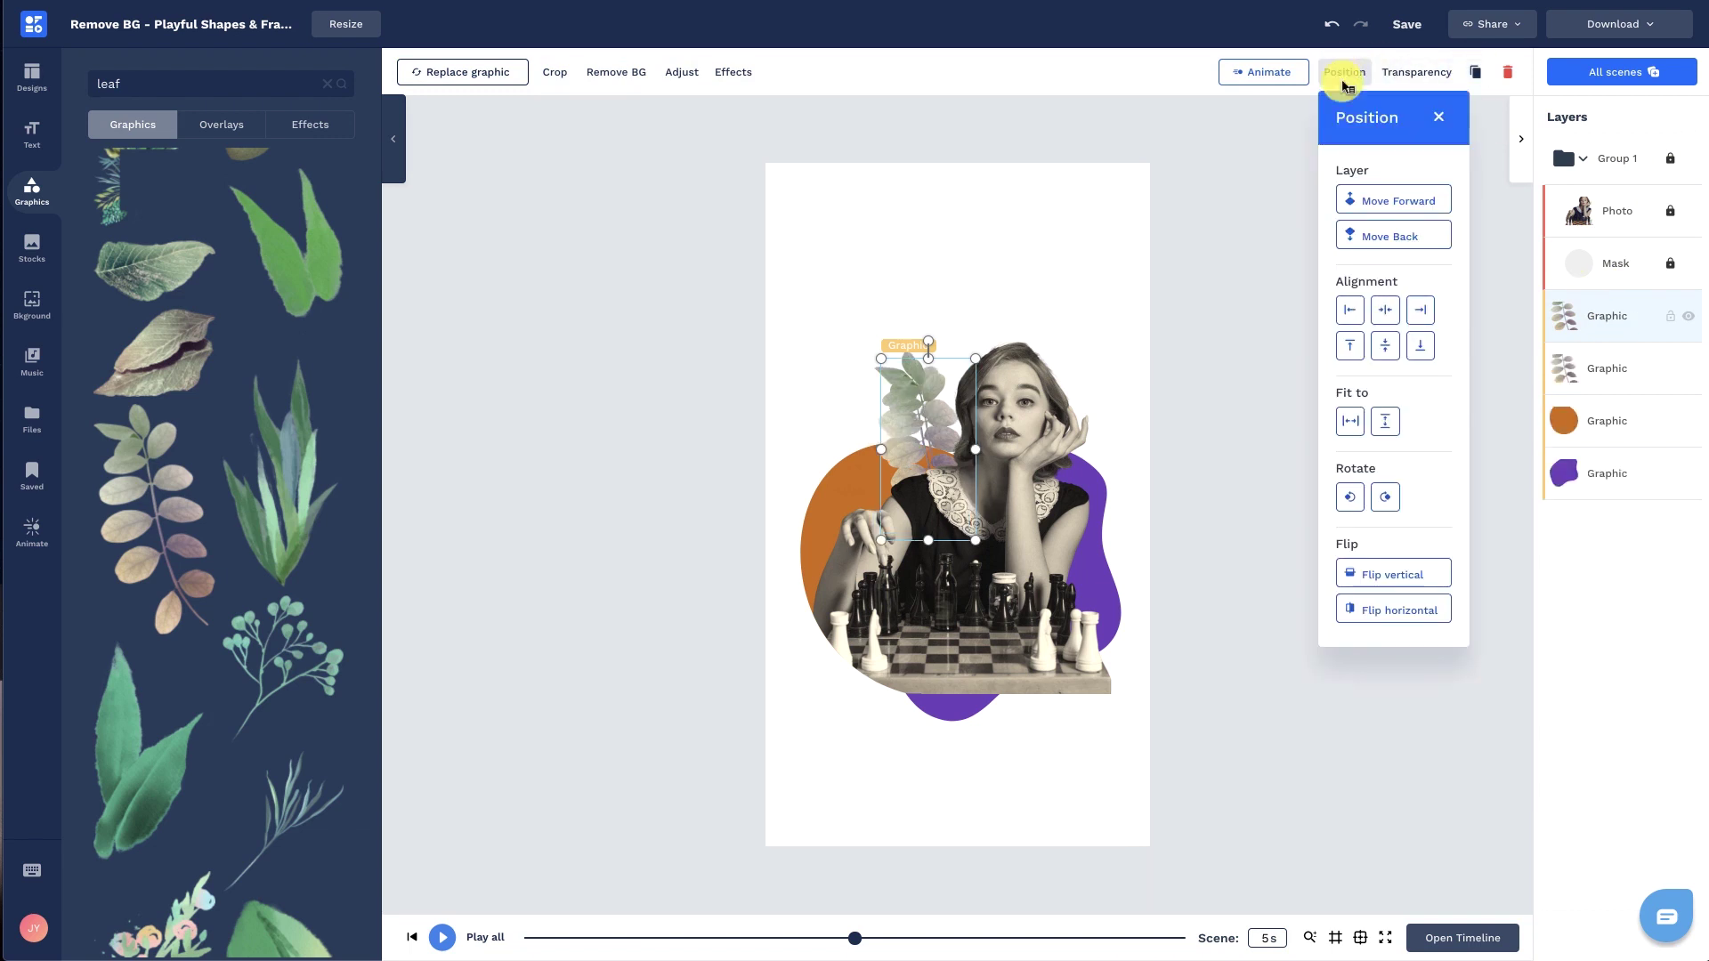
pyautogui.click(1360, 610)
pyautogui.moveTo(929, 428); pyautogui.dragTo(1119, 497)
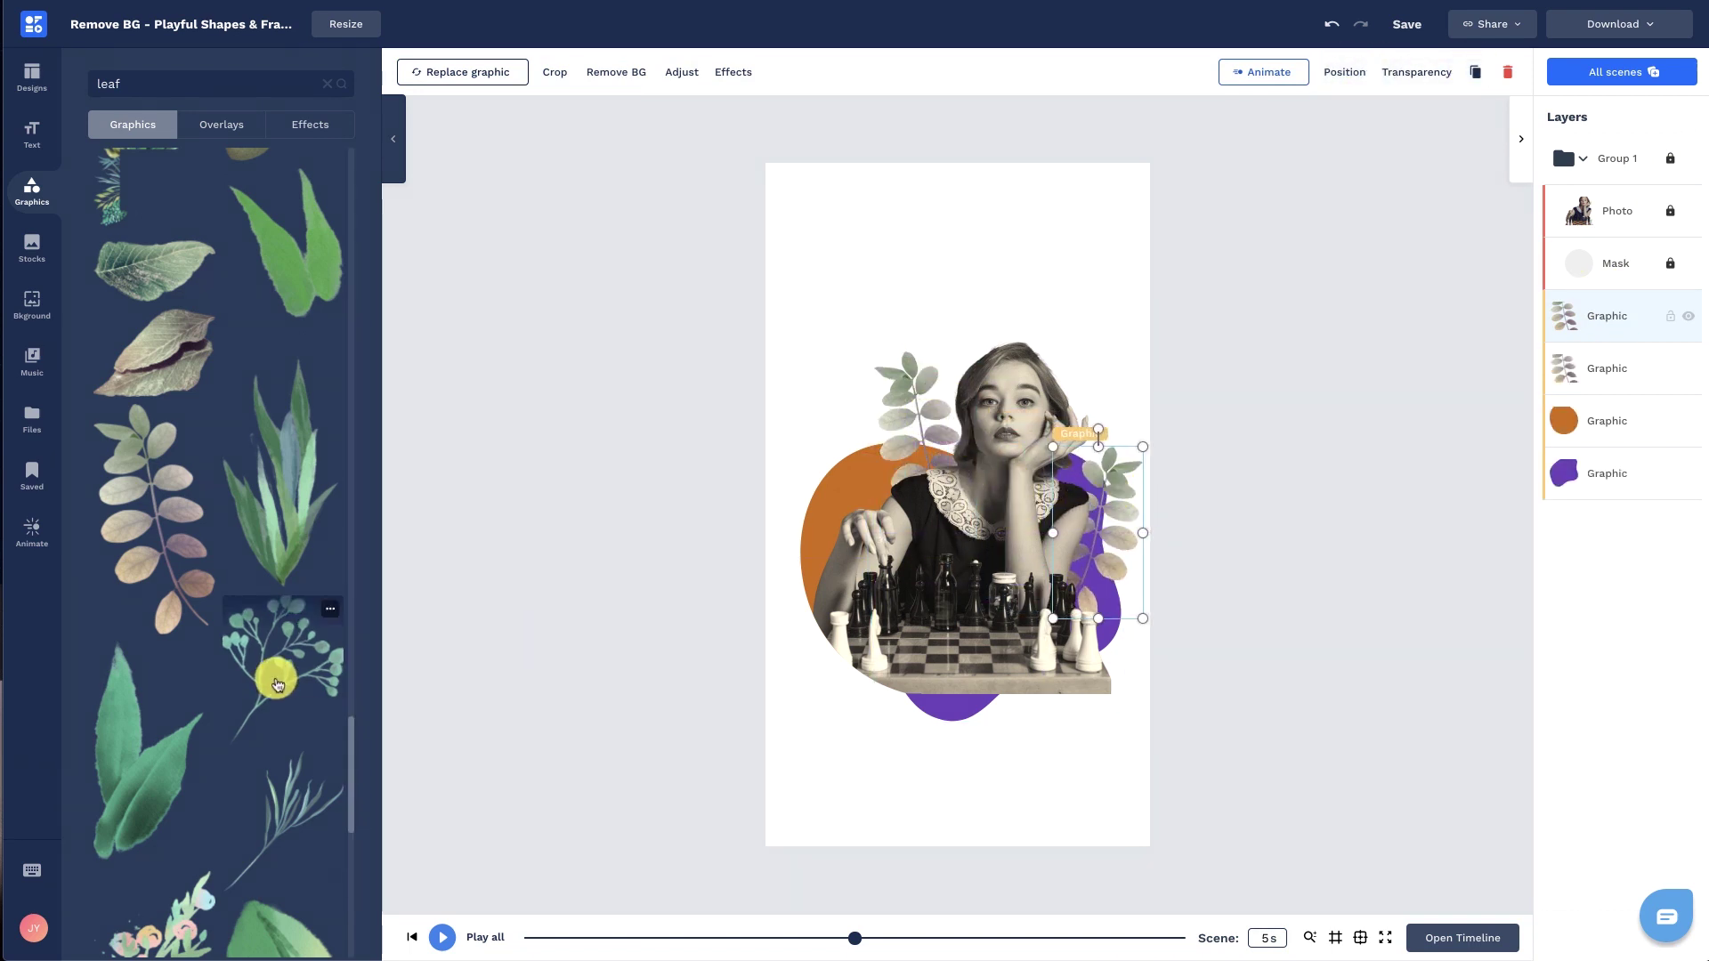
# Step: Add a berry sprig on the woman's left and send it behind her photo
pyautogui.click(275, 680)
pyautogui.moveTo(1076, 360)
pyautogui.mouseDown()
pyautogui.moveTo(945, 527)
pyautogui.moveTo(937, 434)
pyautogui.moveTo(909, 444)
pyautogui.mouseUp()
pyautogui.click(1345, 72)
pyautogui.moveTo(1602, 159); pyautogui.dragTo(1595, 385)
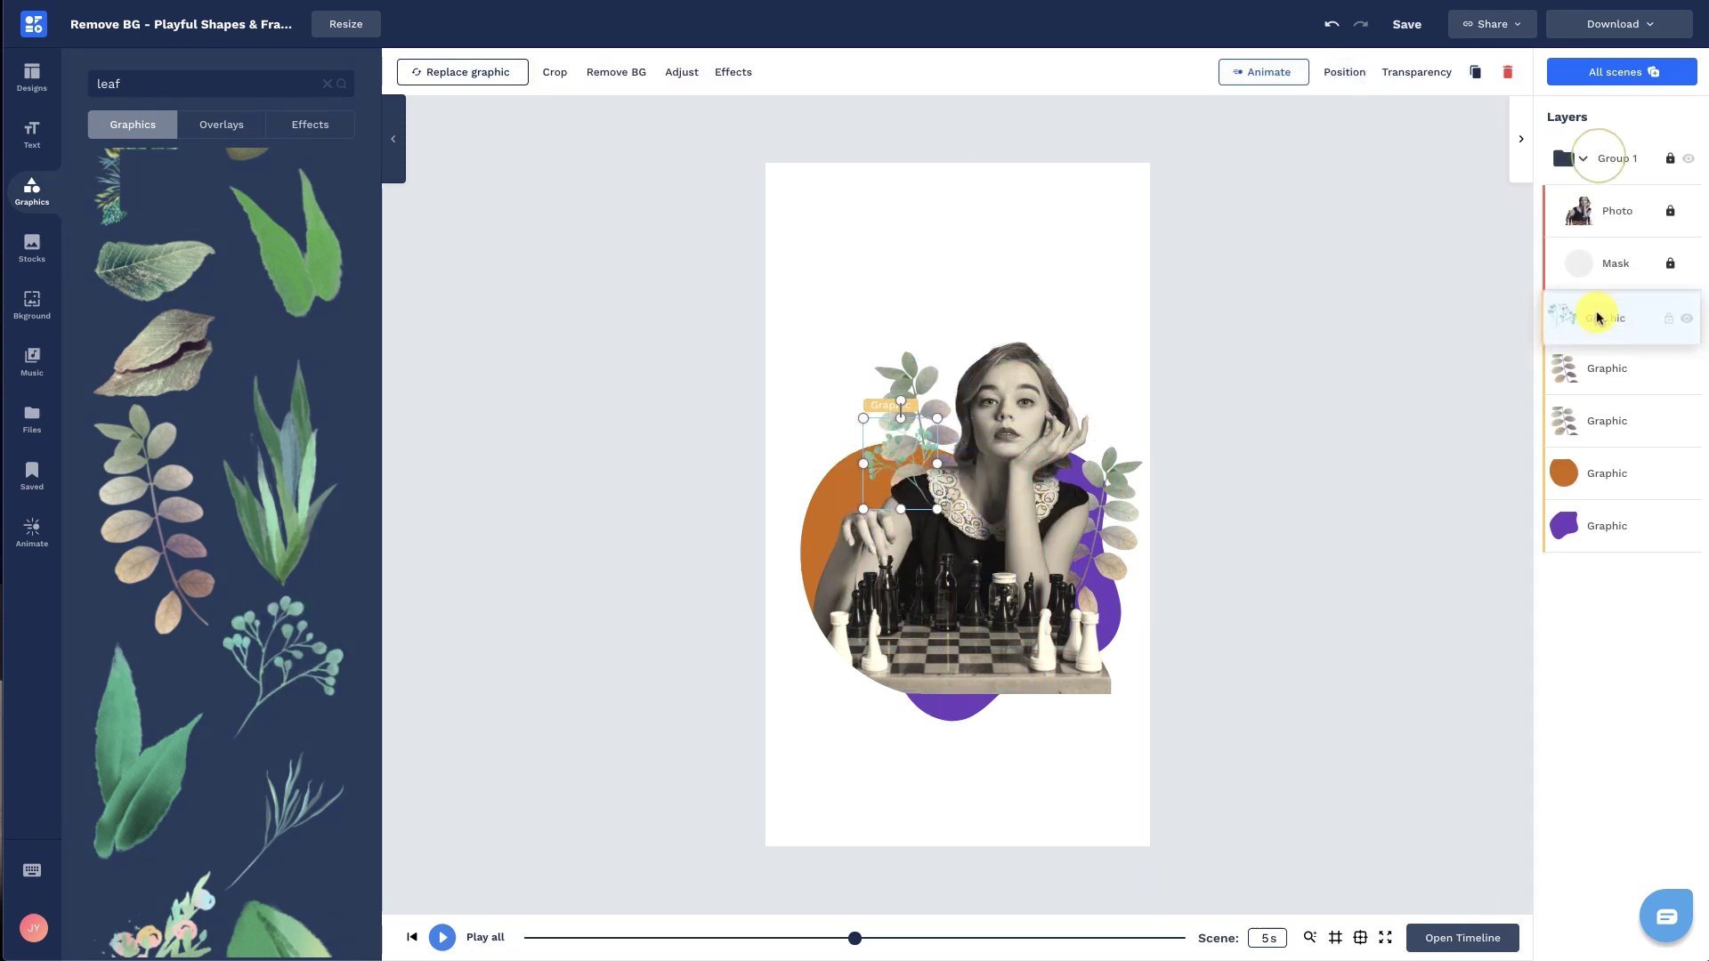
pyautogui.click(1422, 518)
pyautogui.click(902, 467)
pyautogui.click(1299, 433)
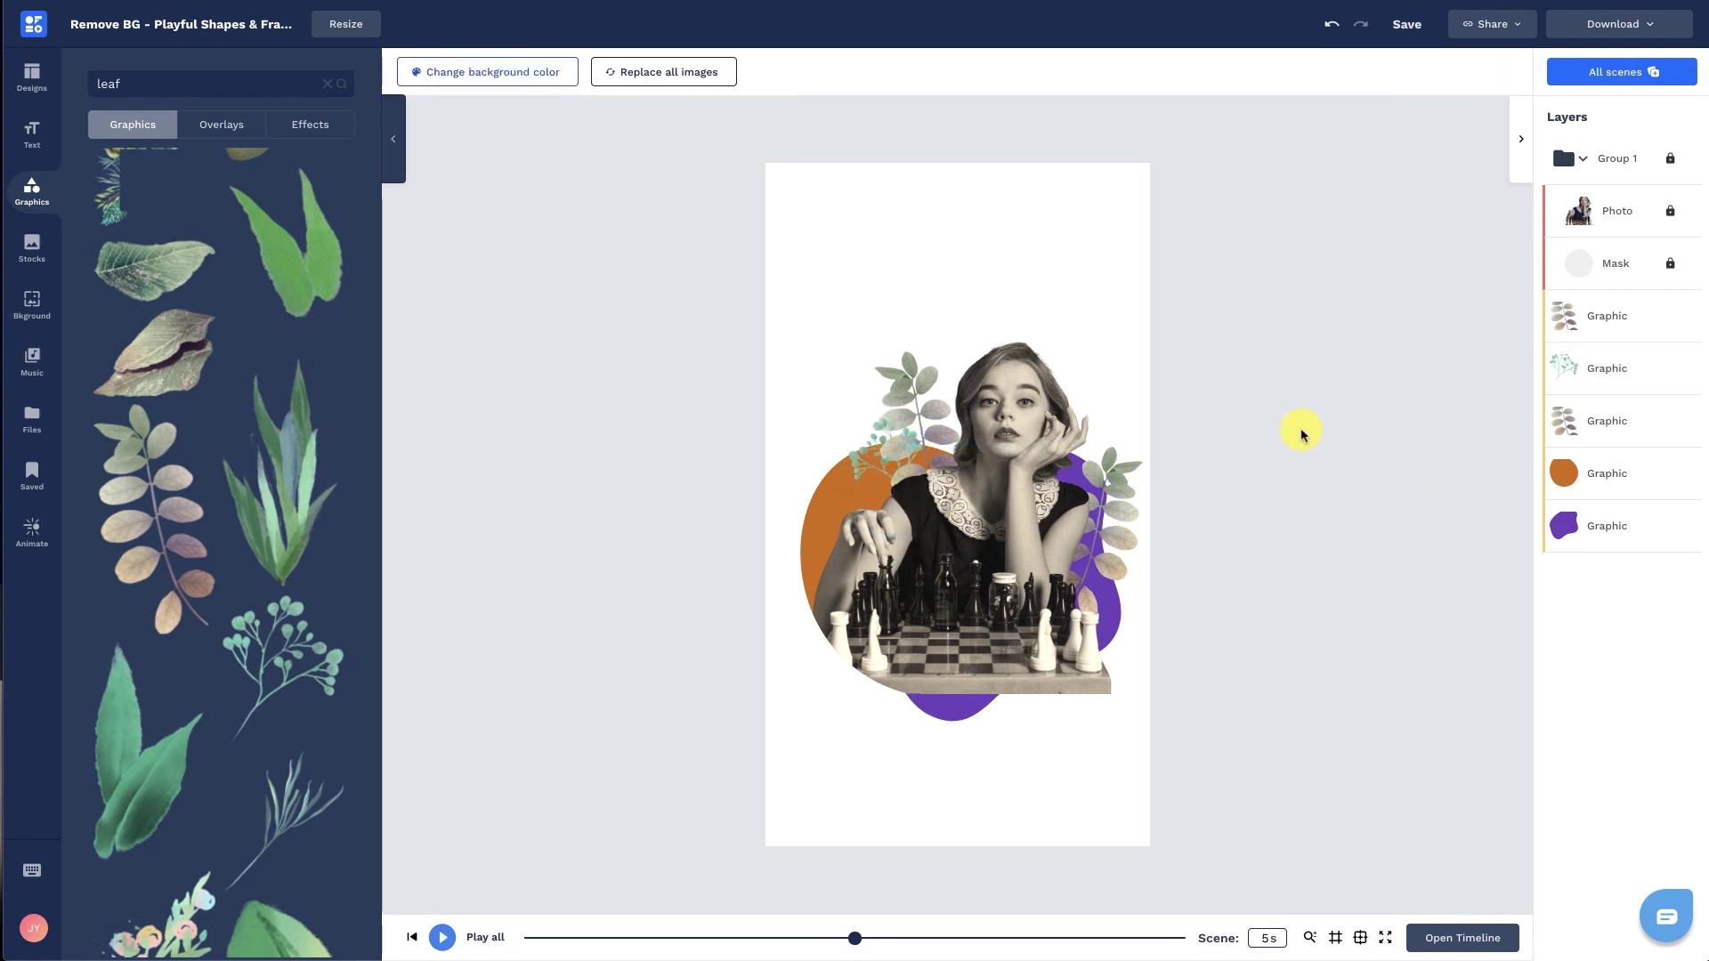
pyautogui.click(924, 383)
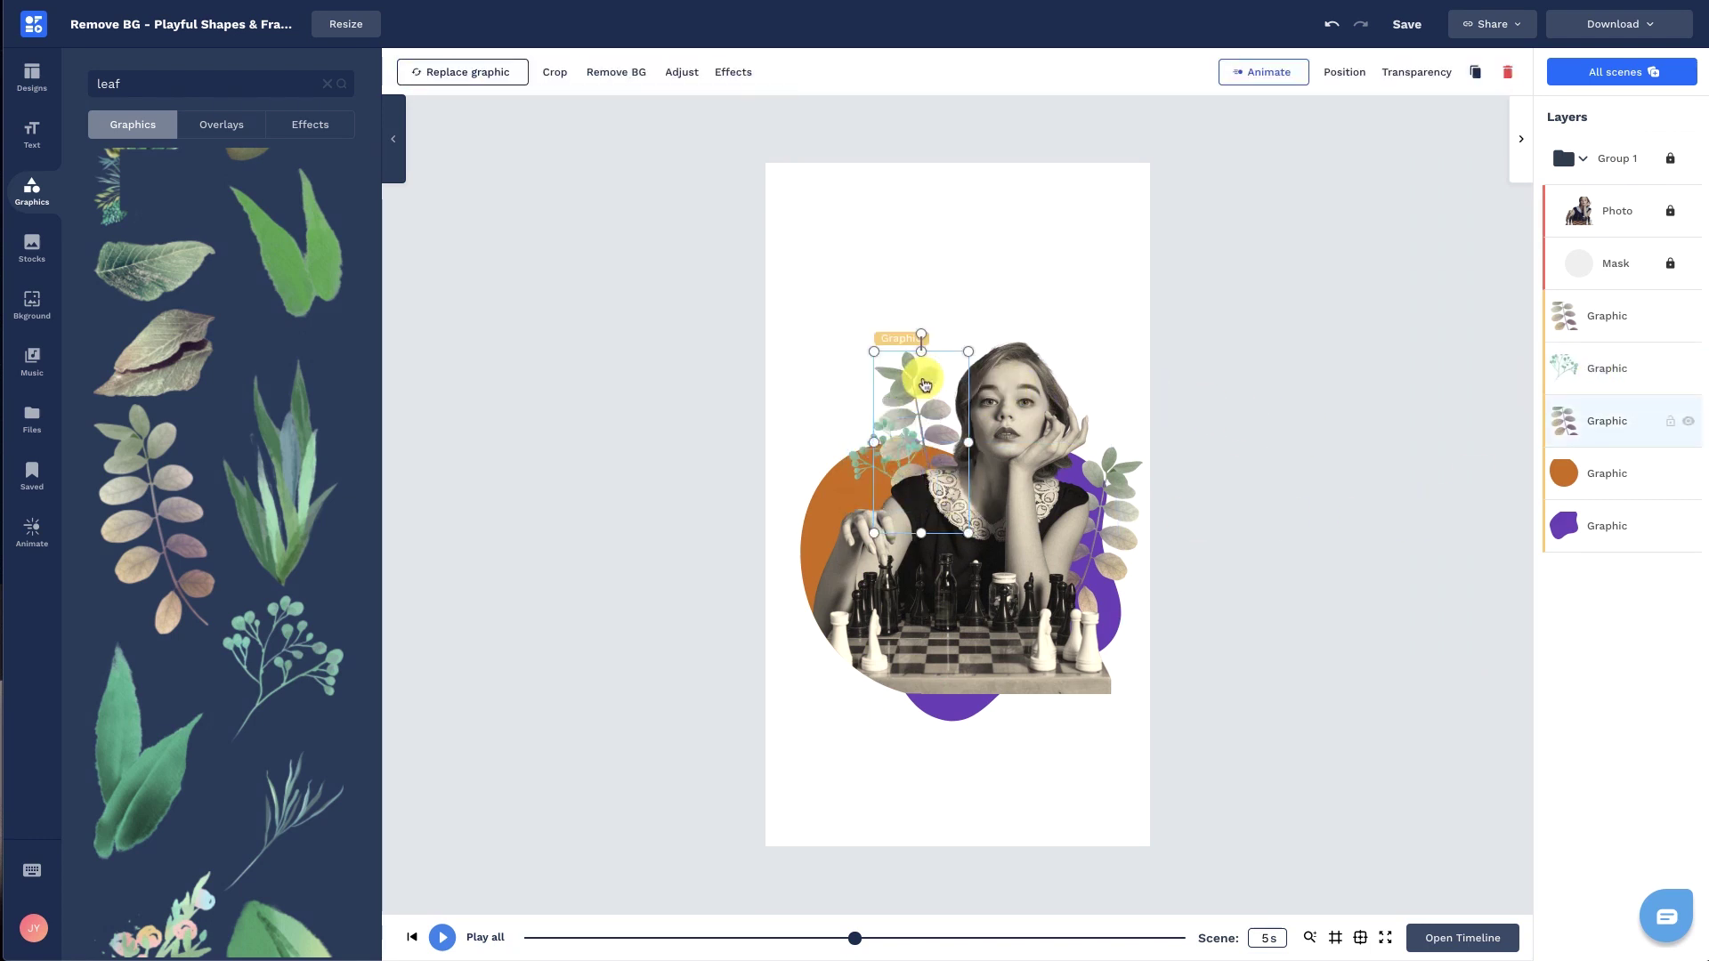
# Step: Tint and desaturate both leaf sprigs to a muted yellow-green
pyautogui.click(682, 71)
pyautogui.click(327, 176)
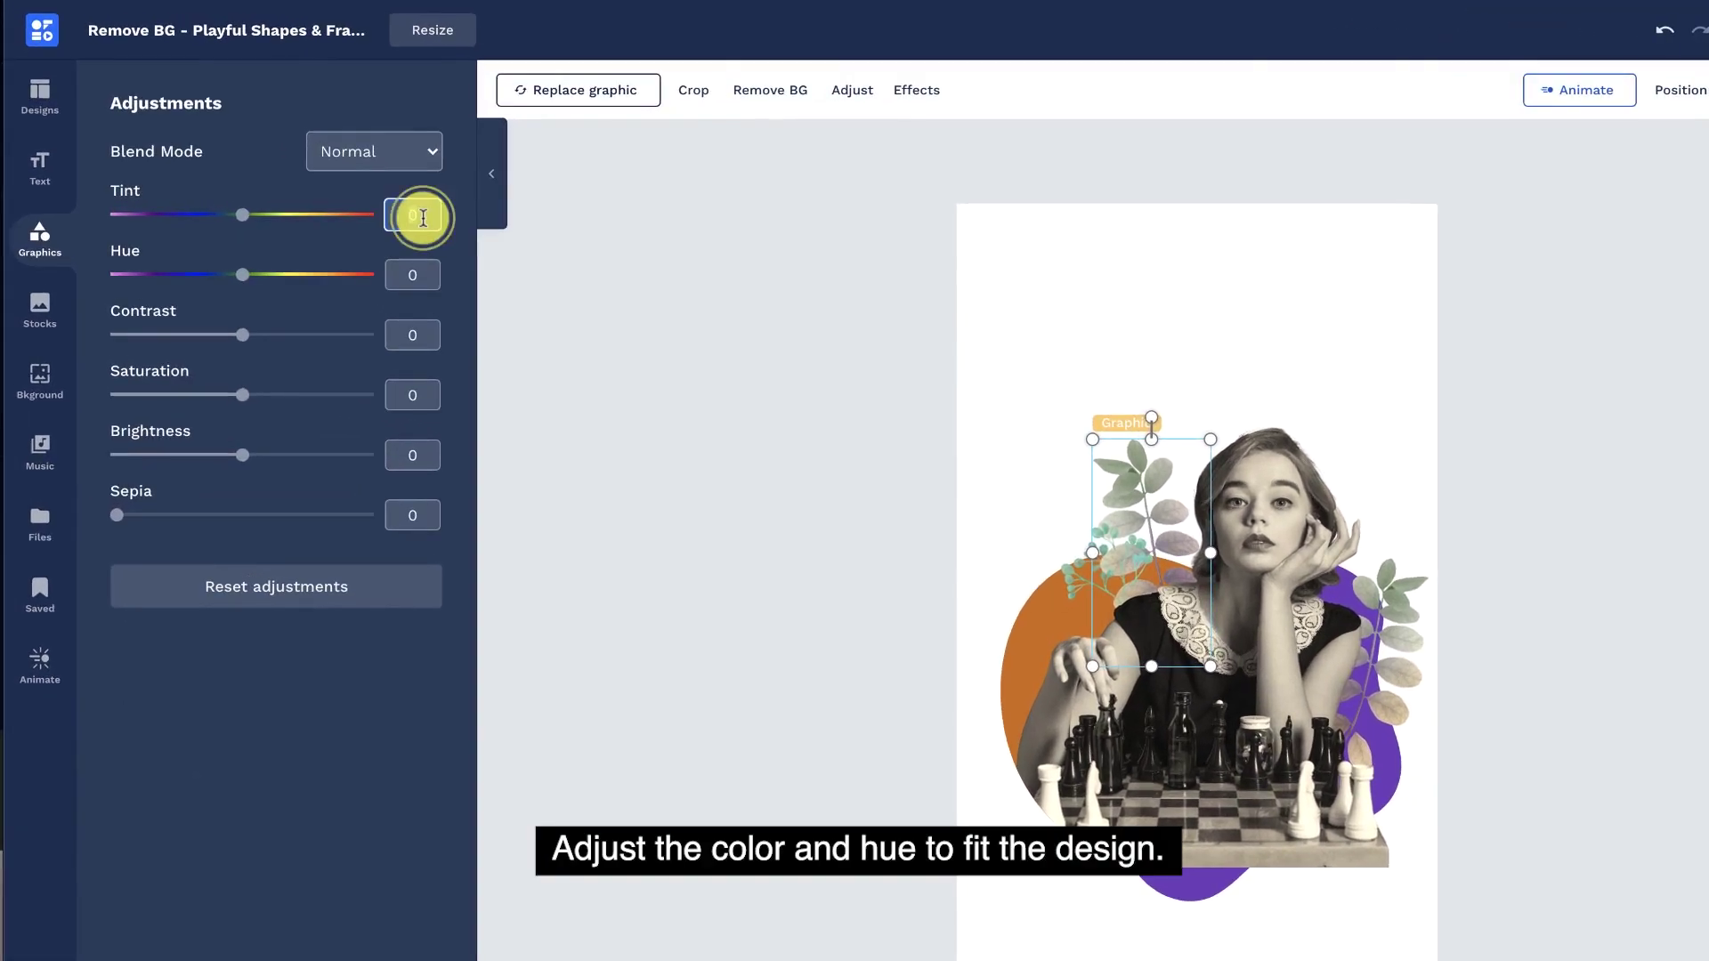
pyautogui.write('60')
pyautogui.click(417, 357)
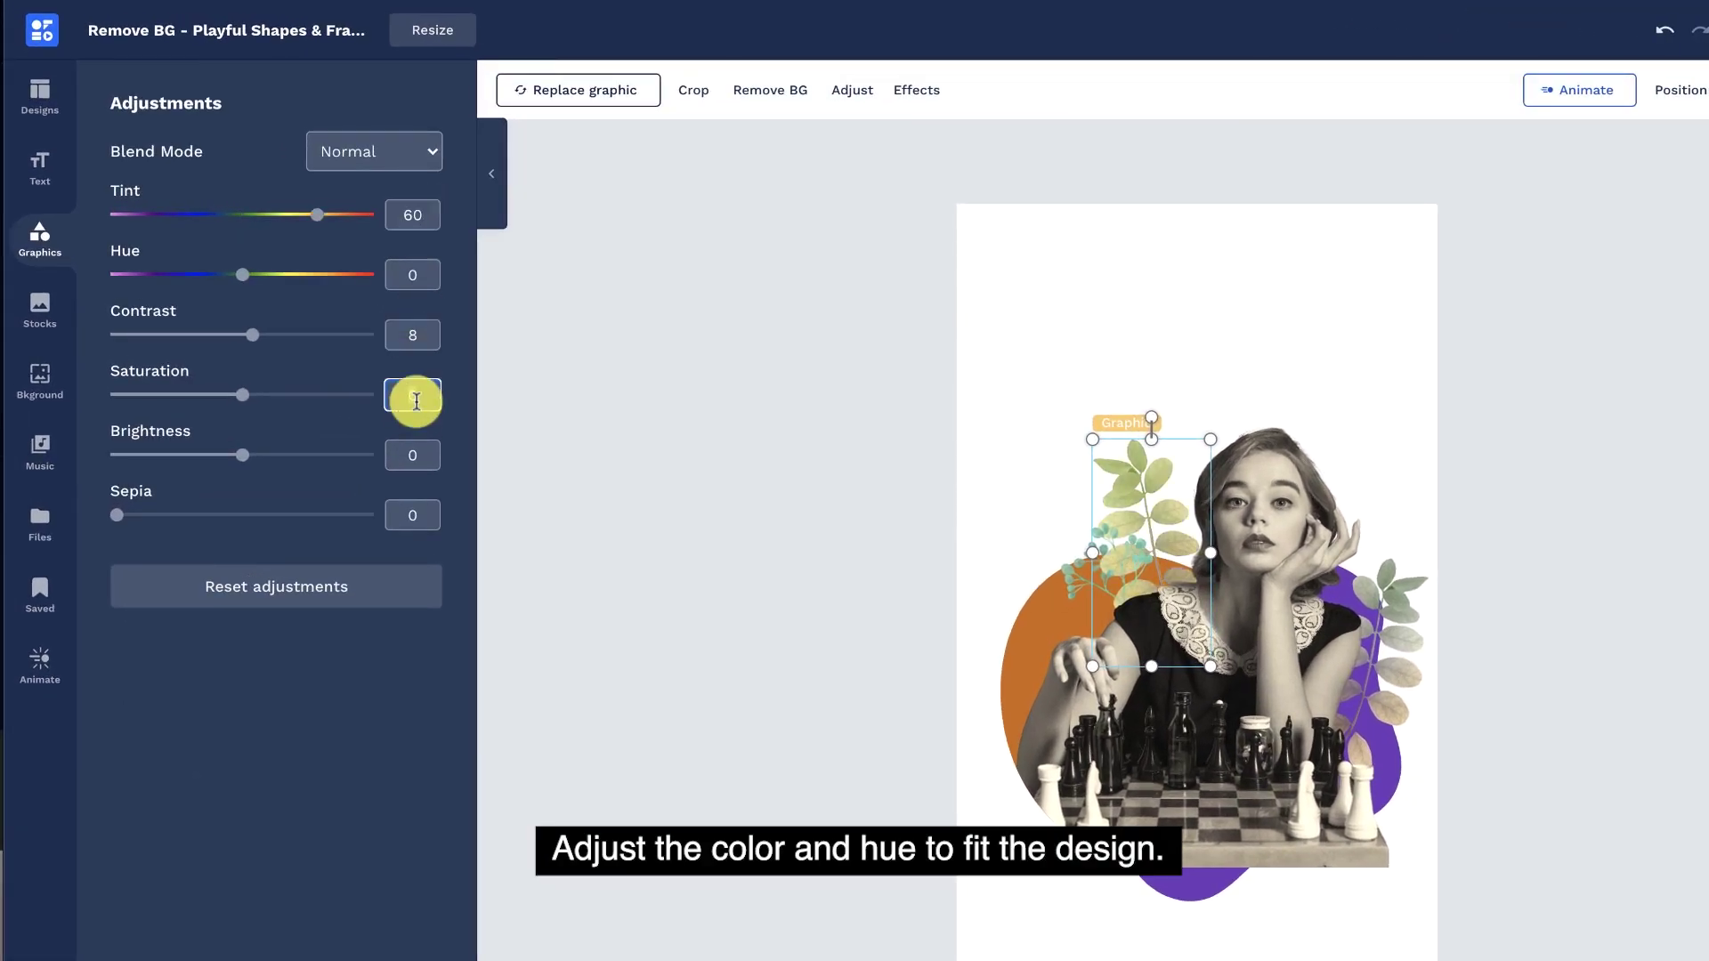
pyautogui.write('-10')
pyautogui.click(421, 450)
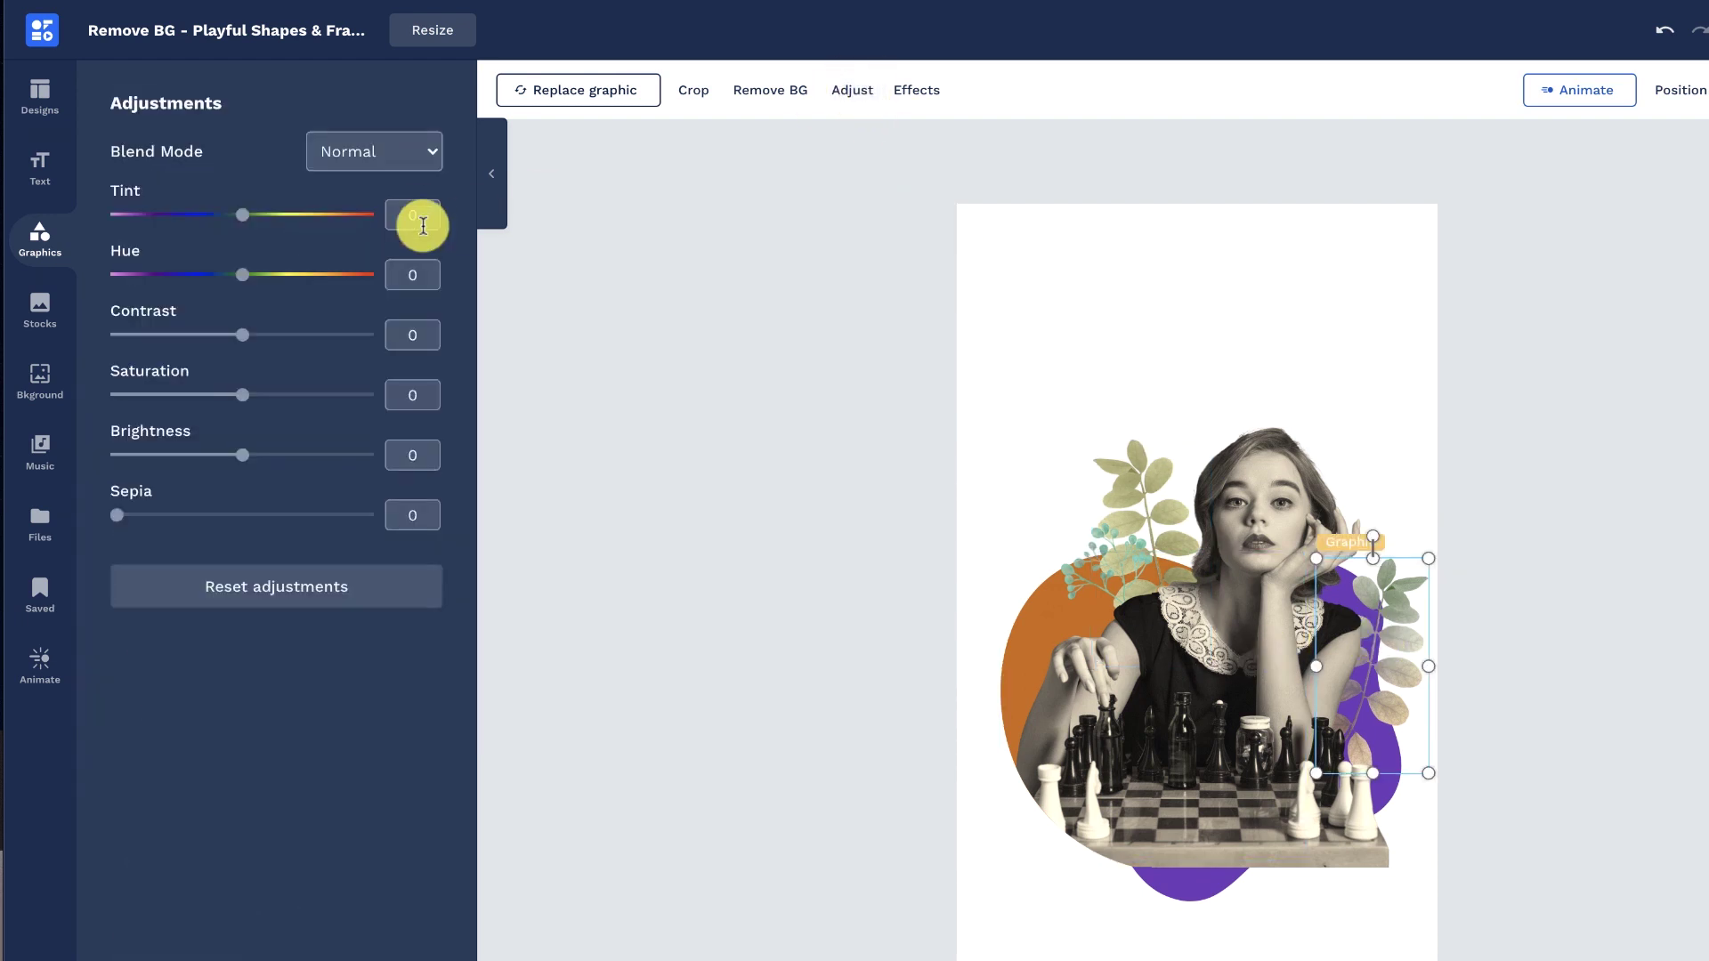
pyautogui.click(422, 346)
pyautogui.write('-12')
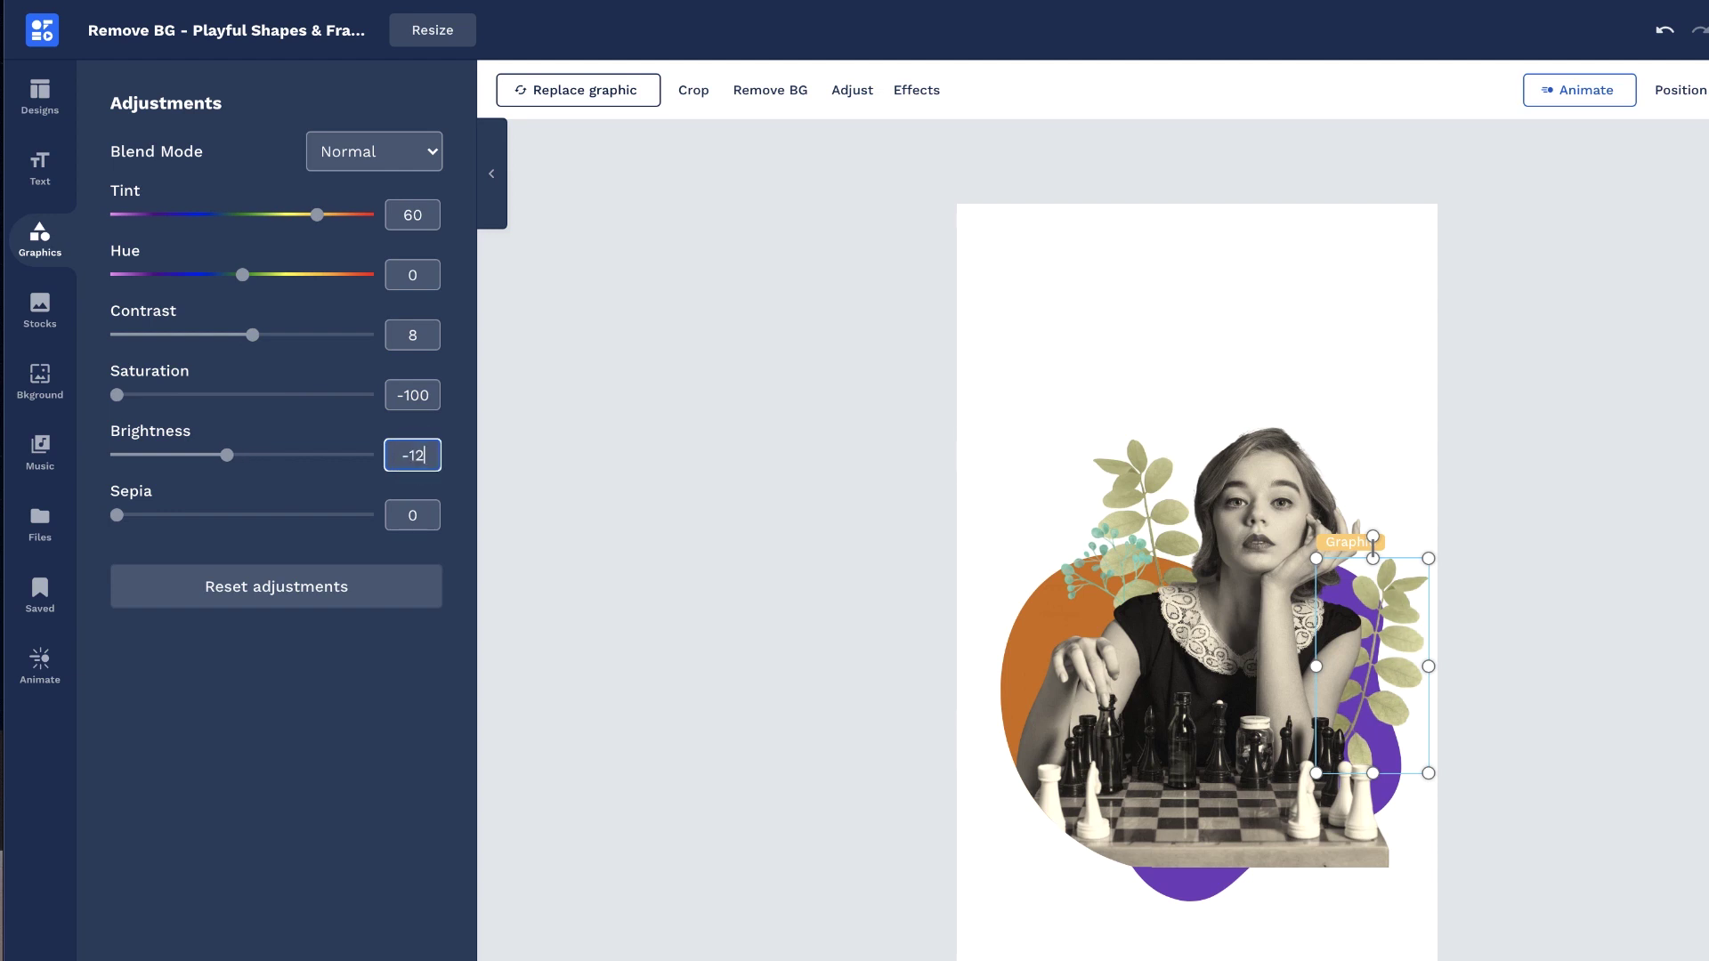
pyautogui.click(1004, 592)
# Step: Darken the berry sprig to a warm reddish brown with lower brightness and sepia
pyautogui.click(1079, 576)
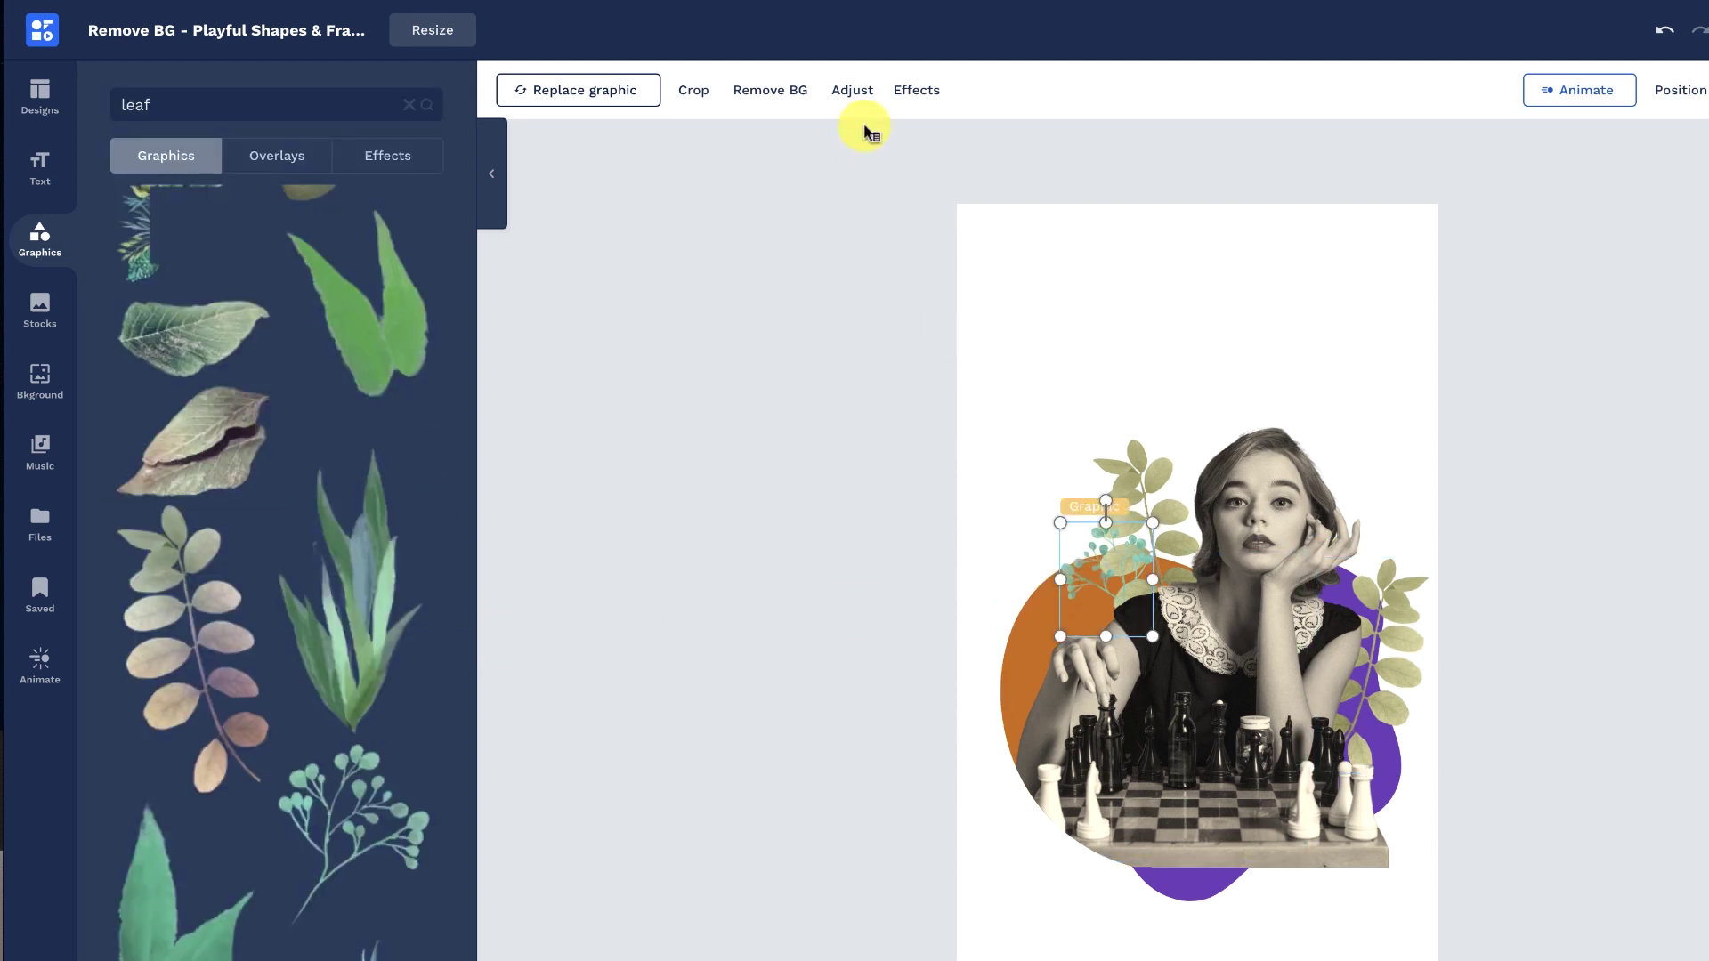
pyautogui.click(853, 90)
pyautogui.write('-100')
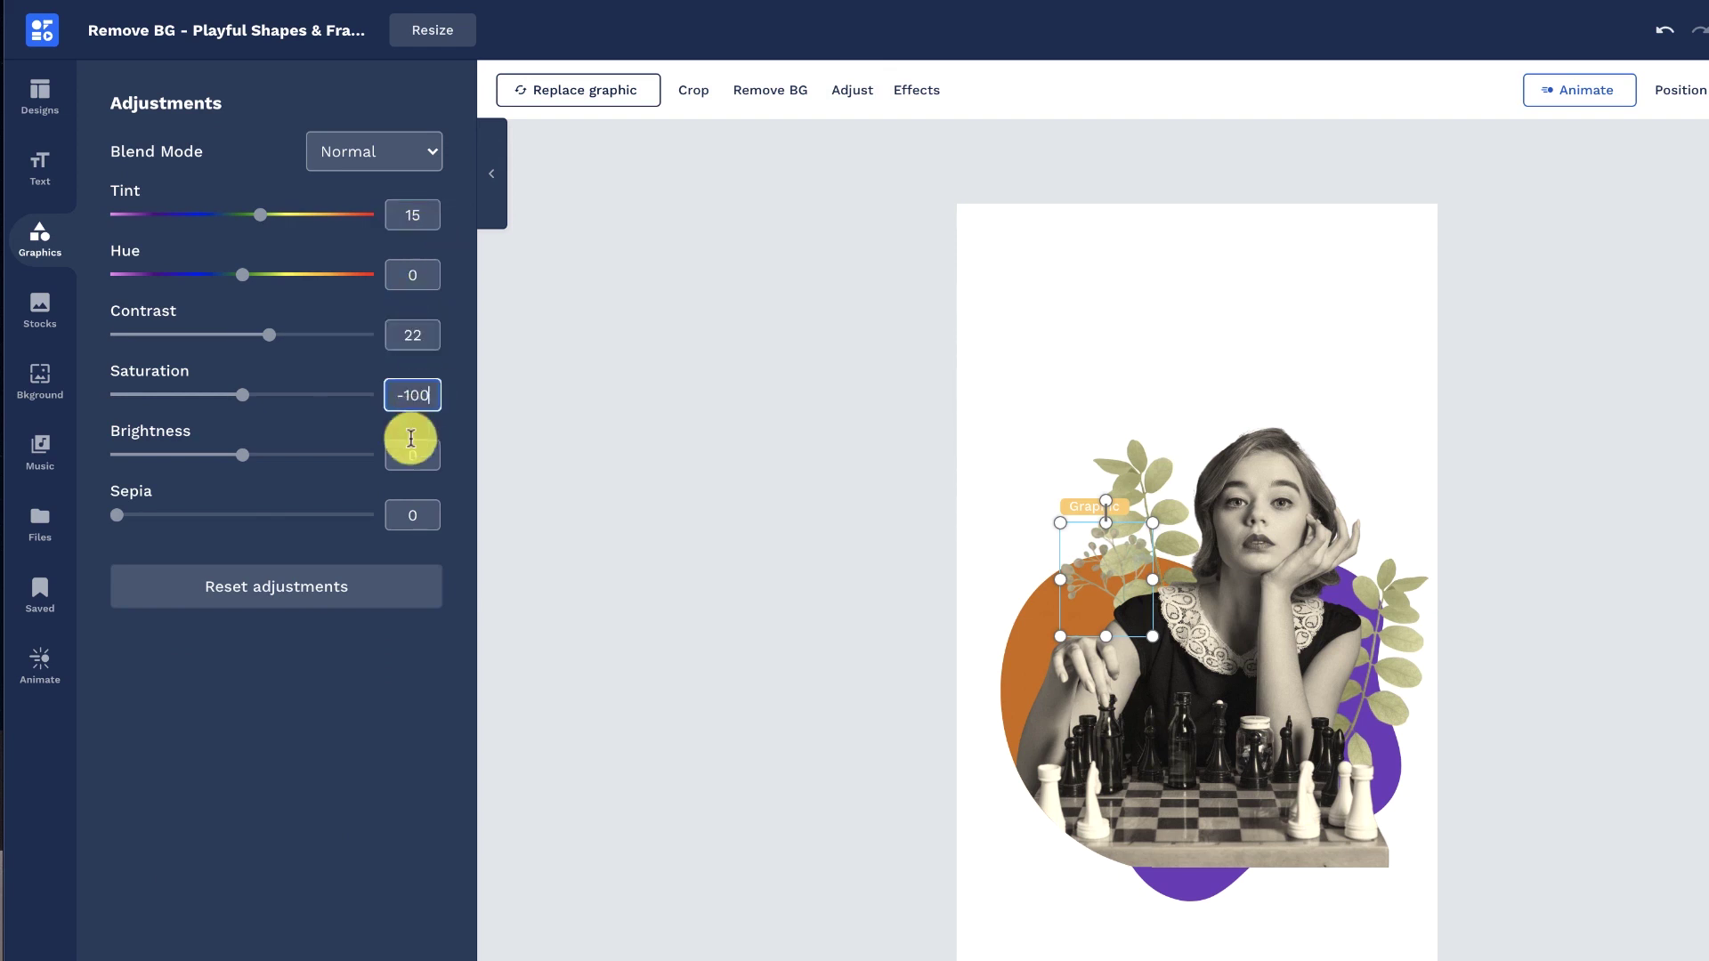
pyautogui.click(415, 509)
pyautogui.write('45')
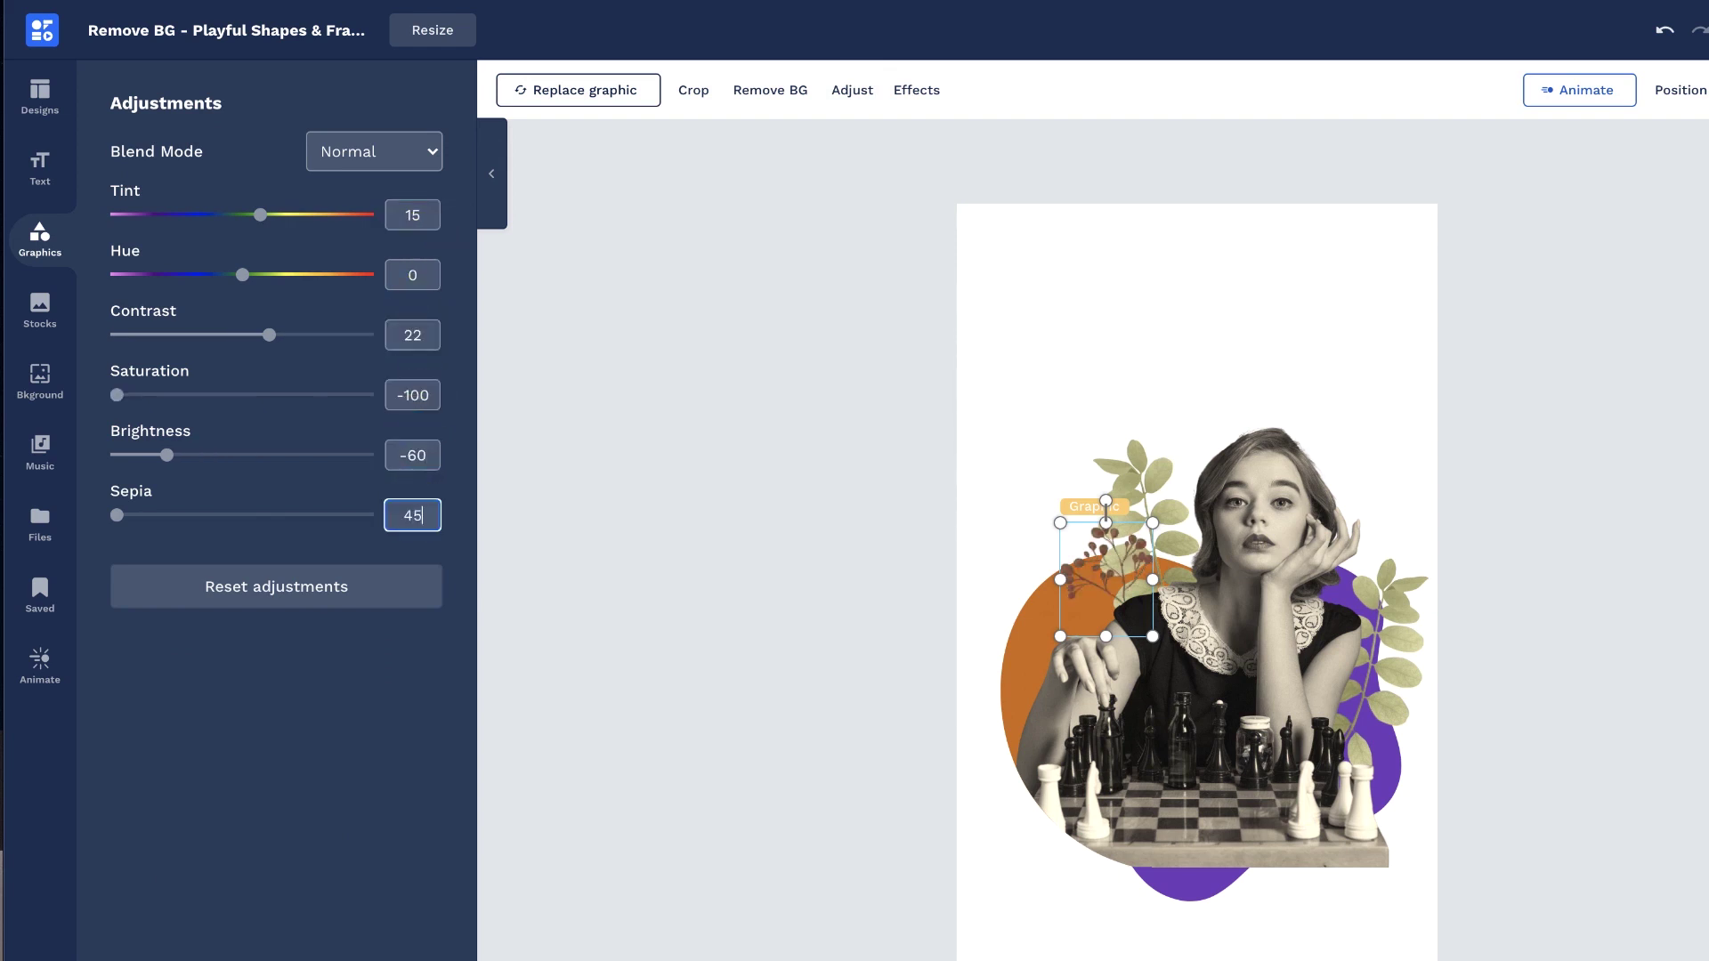
pyautogui.click(656, 661)
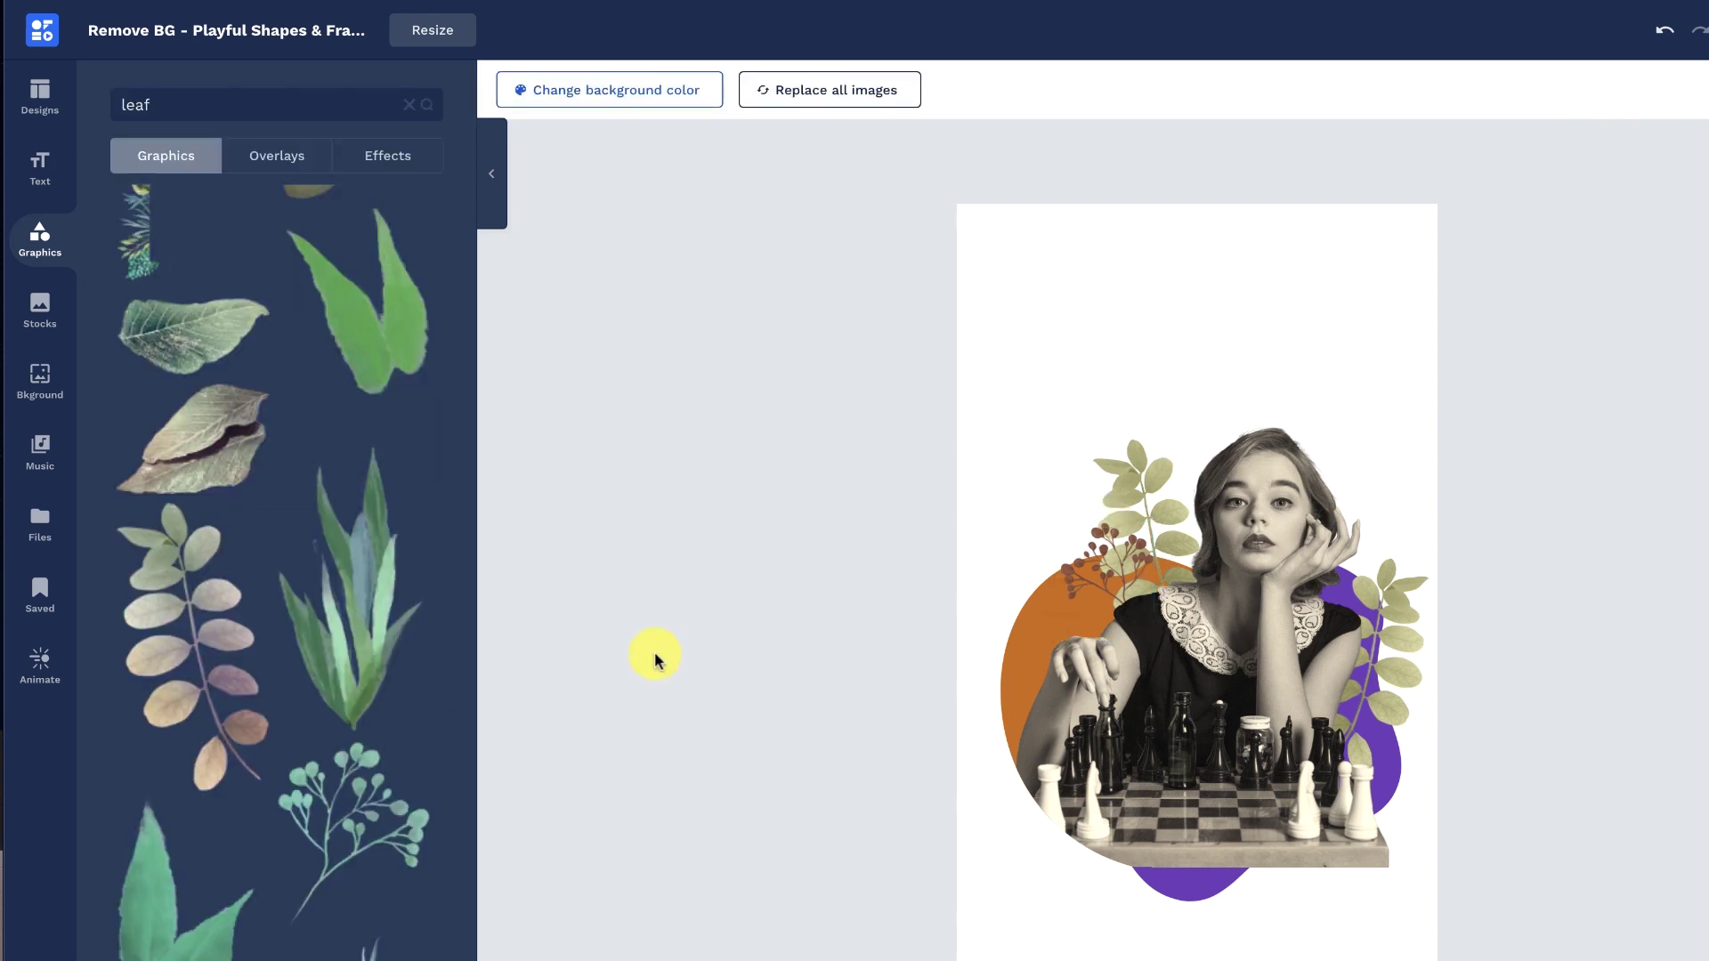
pyautogui.click(1132, 501)
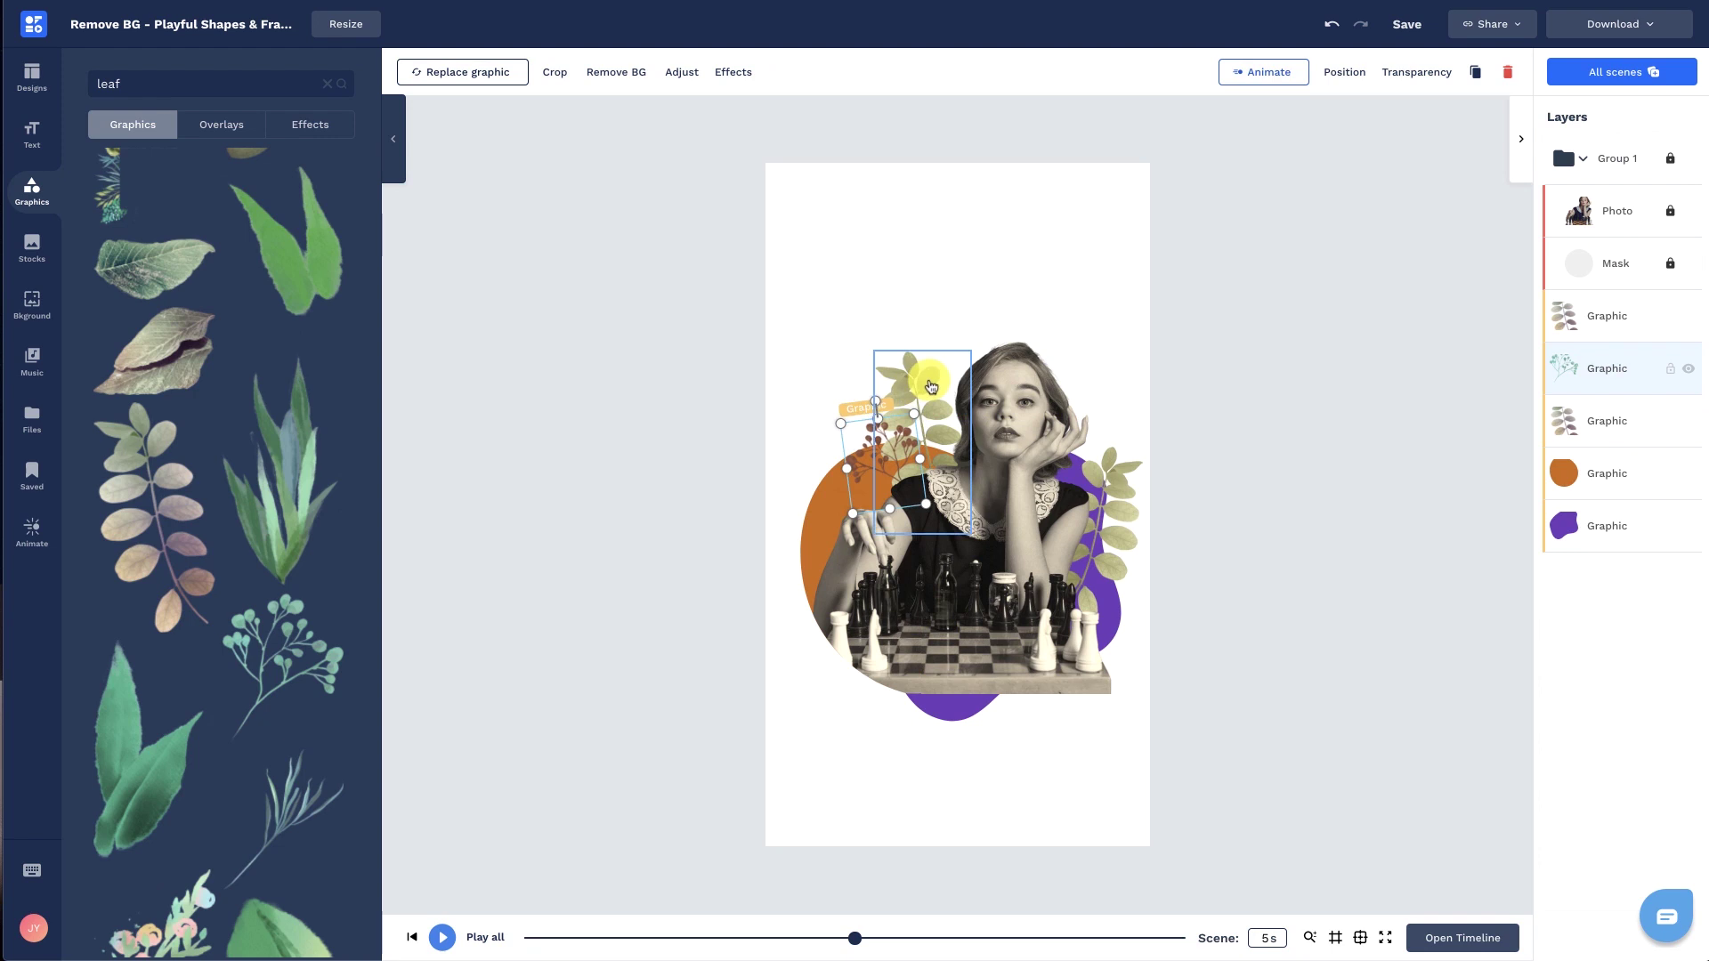
pyautogui.click(922, 379)
pyautogui.click(697, 410)
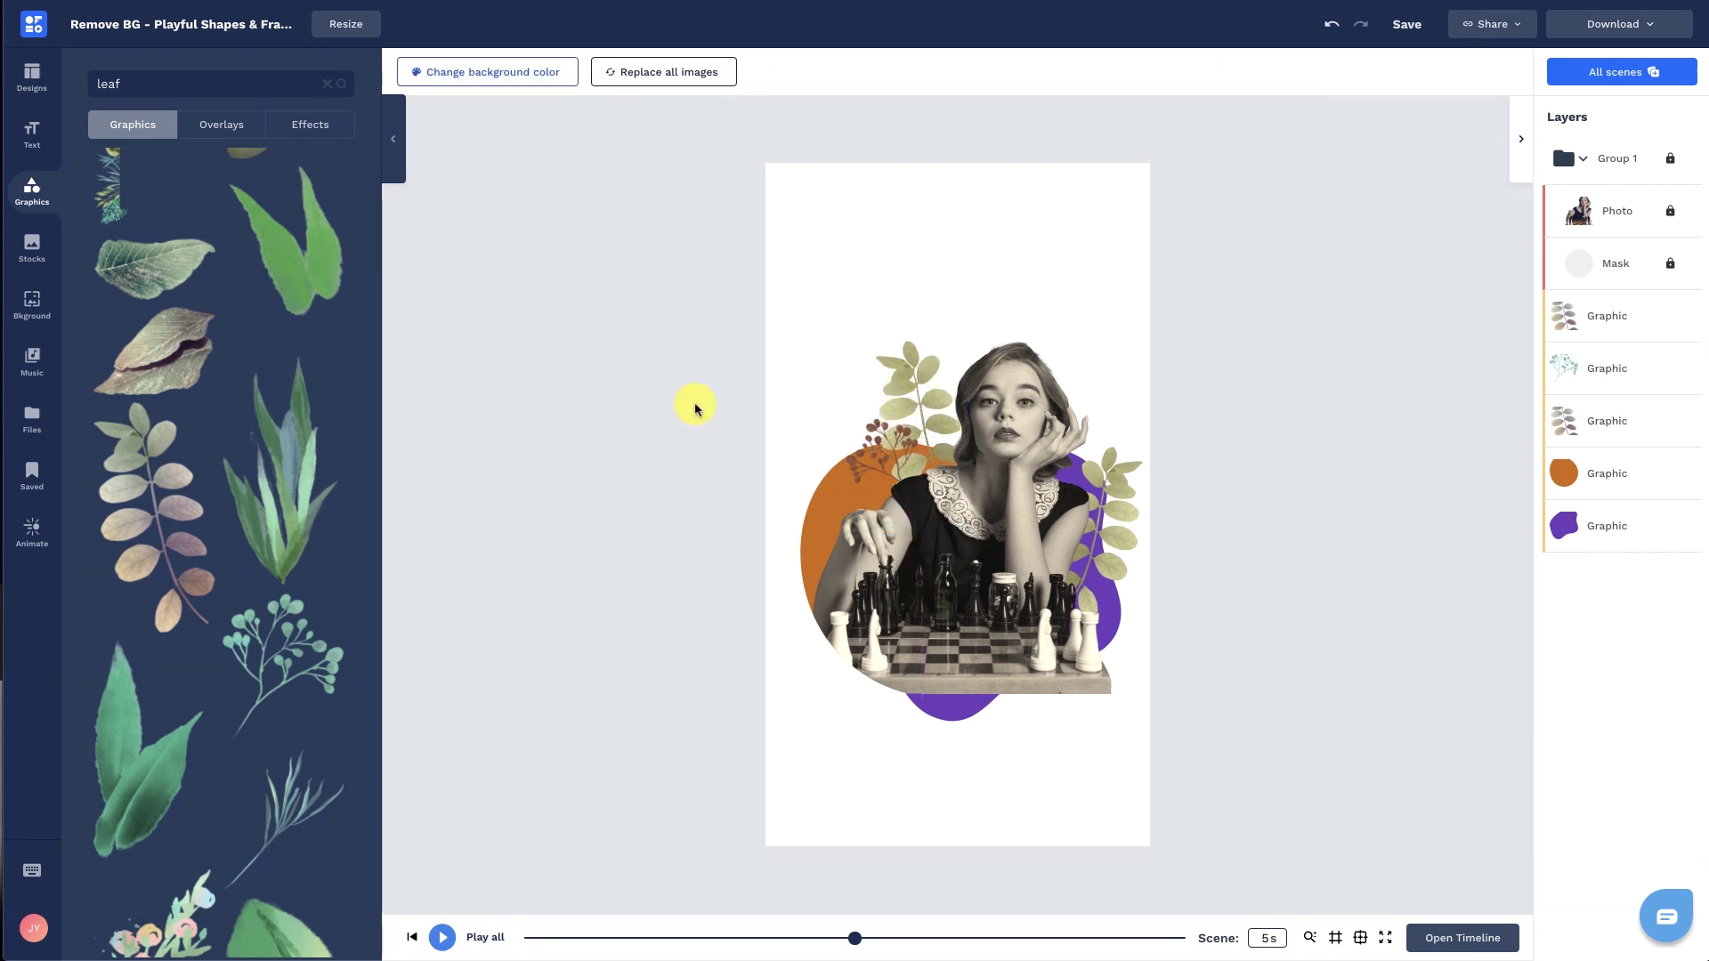
# Step: Add a square outline from Shapes around her head, layered behind the photo group, stroked black and enlarged
pyautogui.click(333, 88)
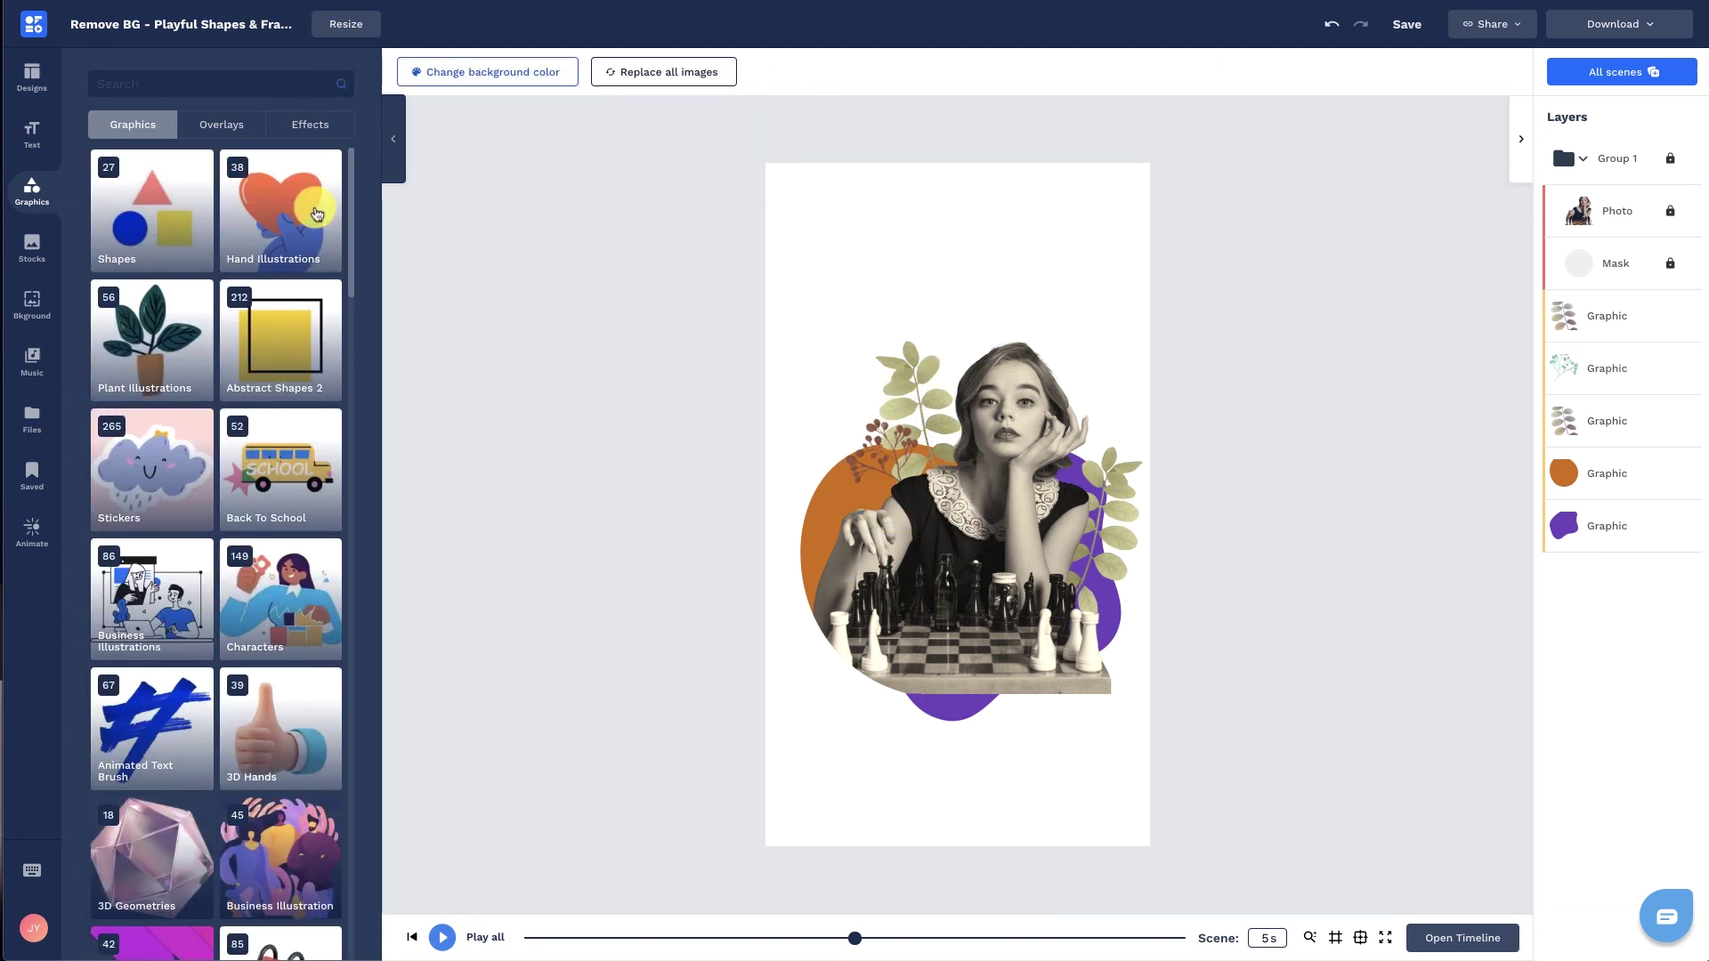
pyautogui.click(139, 253)
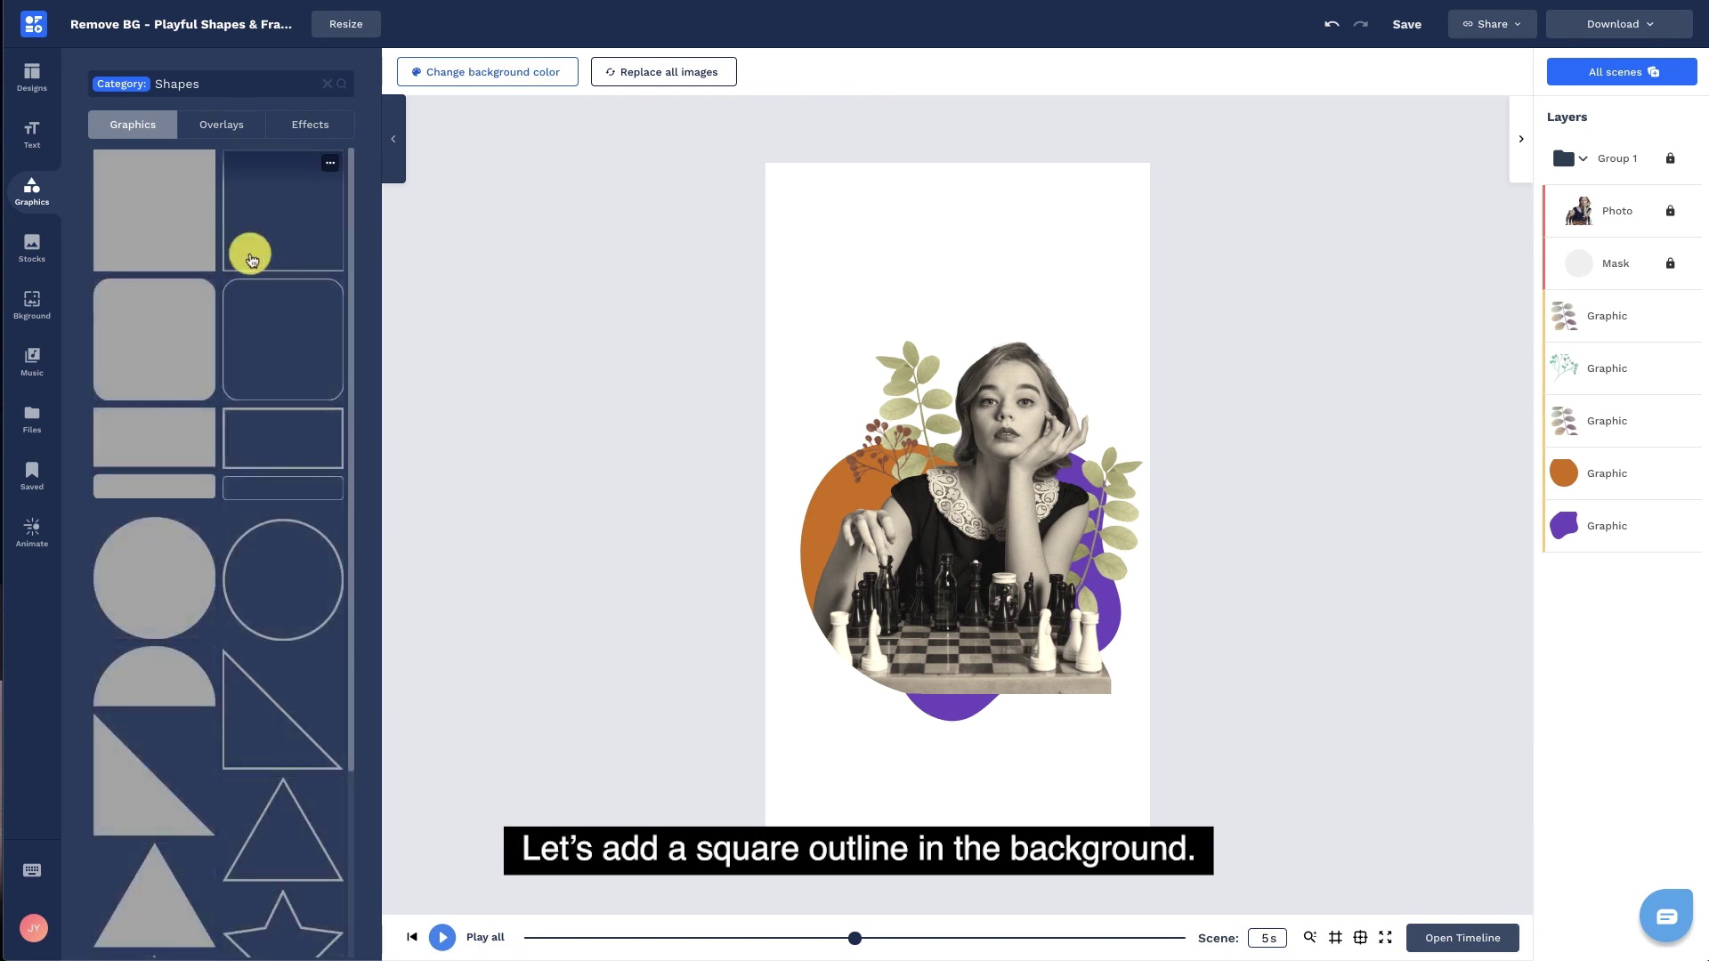
pyautogui.click(250, 254)
pyautogui.moveTo(840, 467); pyautogui.dragTo(863, 397)
pyautogui.moveTo(1071, 617); pyautogui.dragTo(1004, 627)
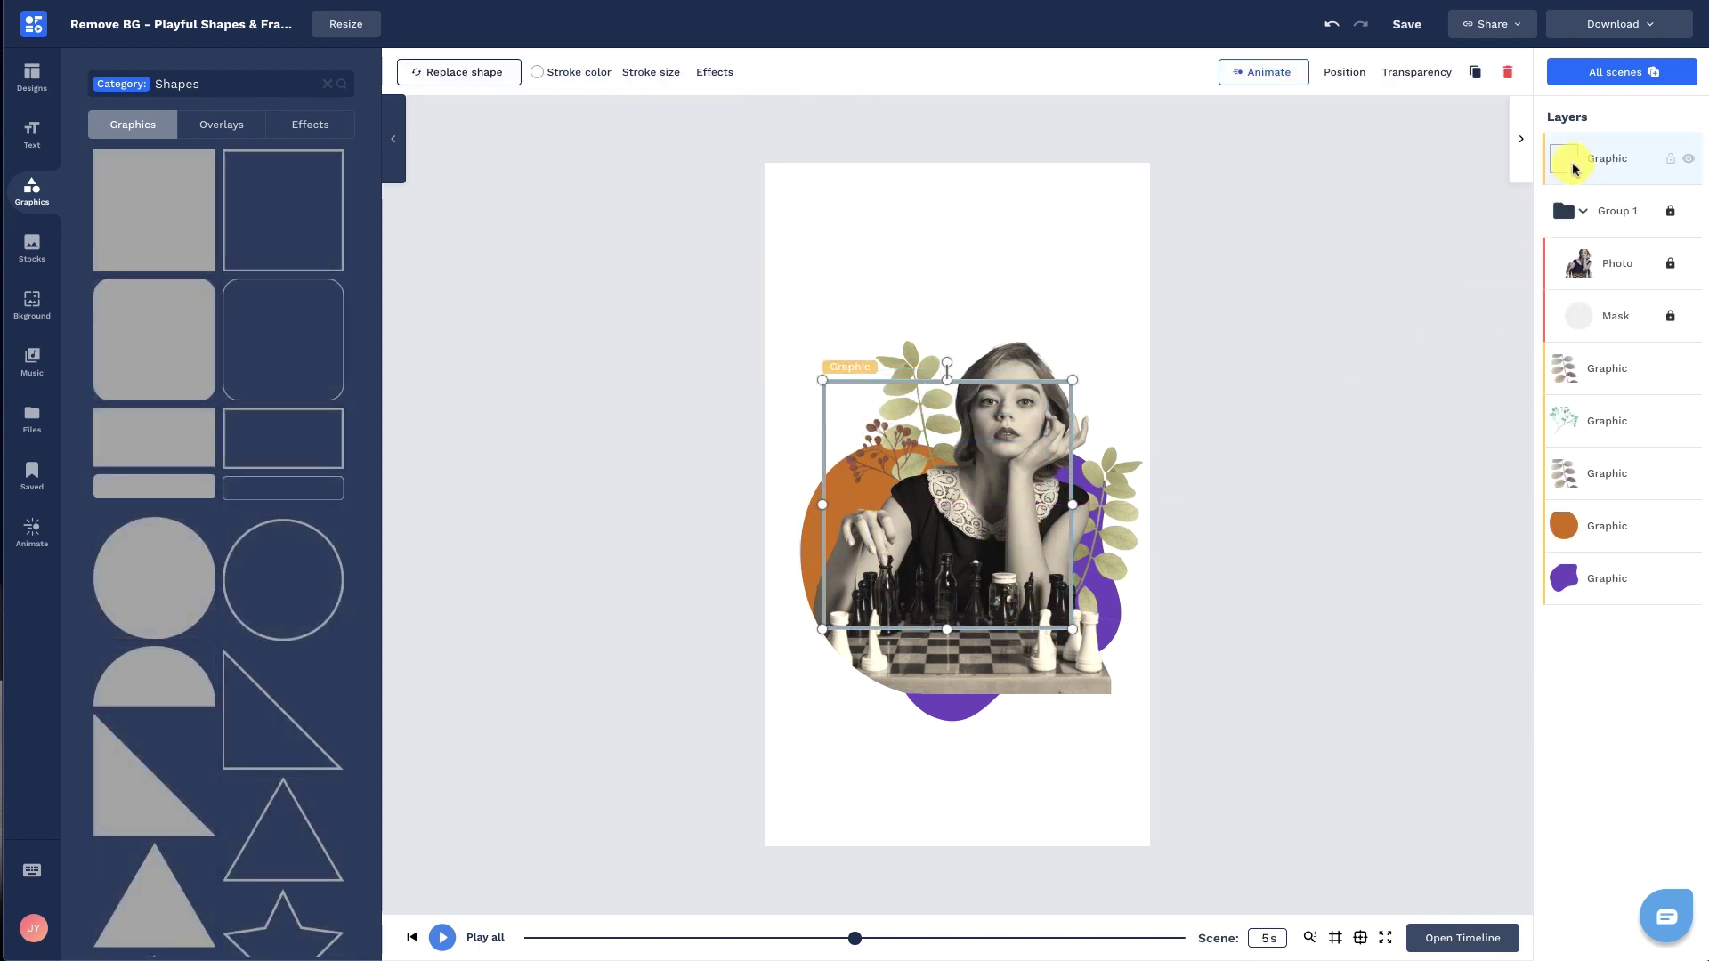
pyautogui.moveTo(1572, 166); pyautogui.dragTo(1571, 480)
pyautogui.click(570, 77)
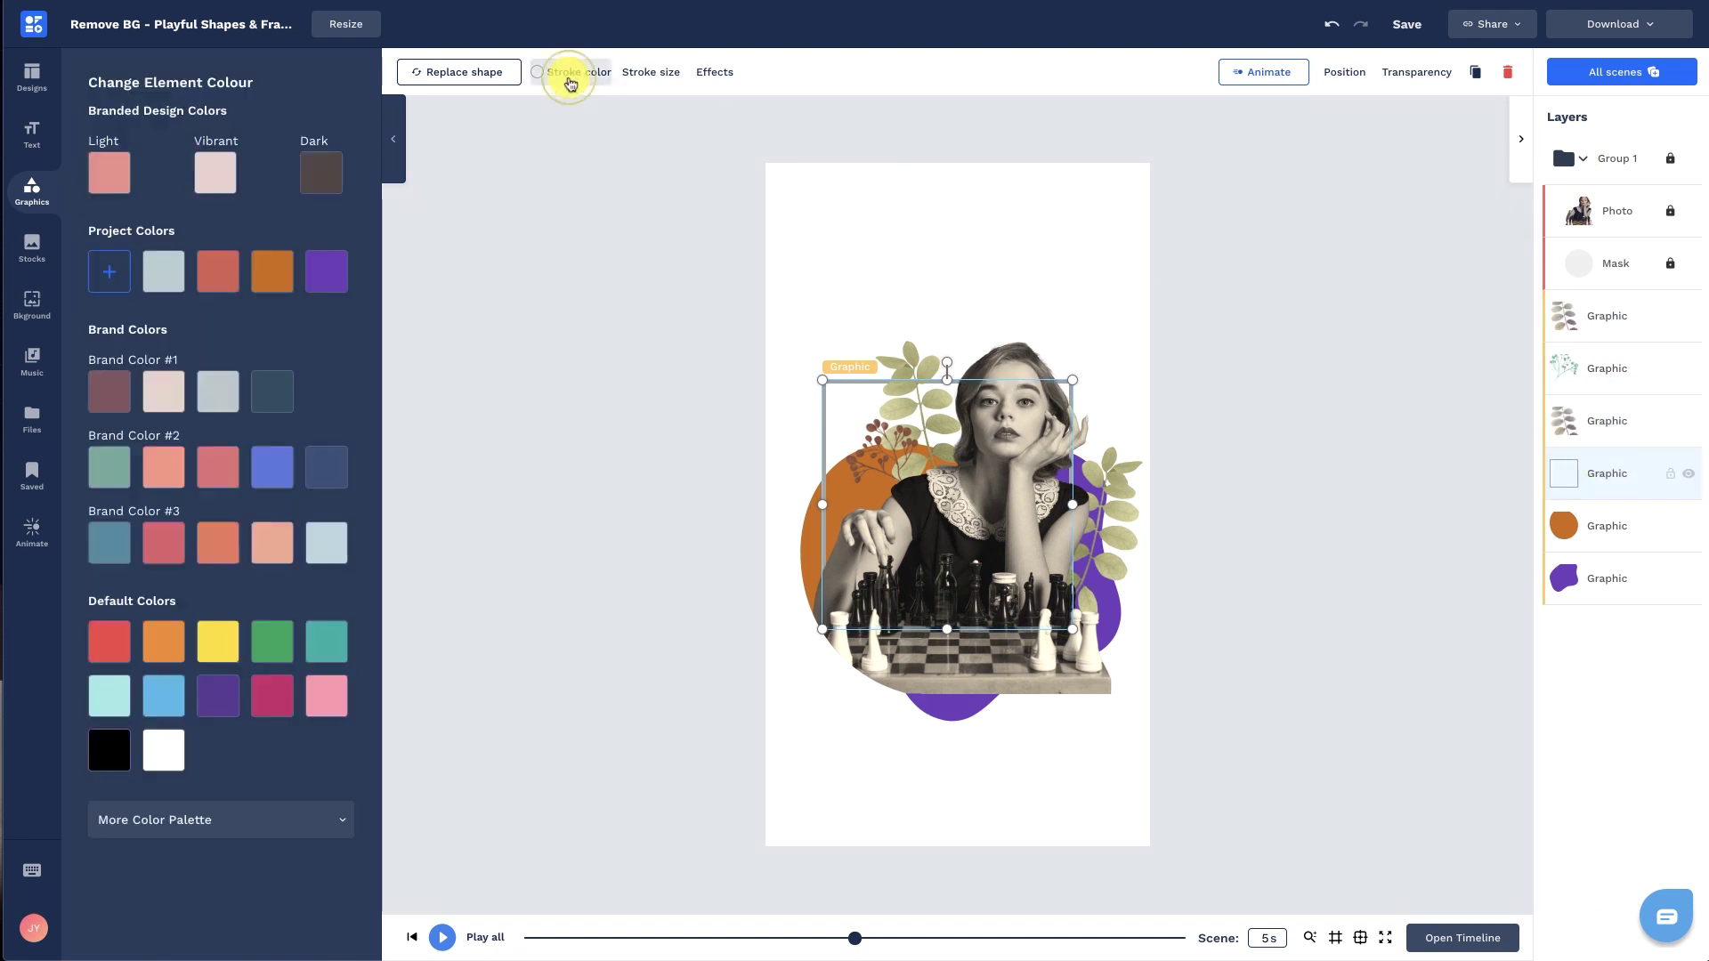
pyautogui.click(117, 756)
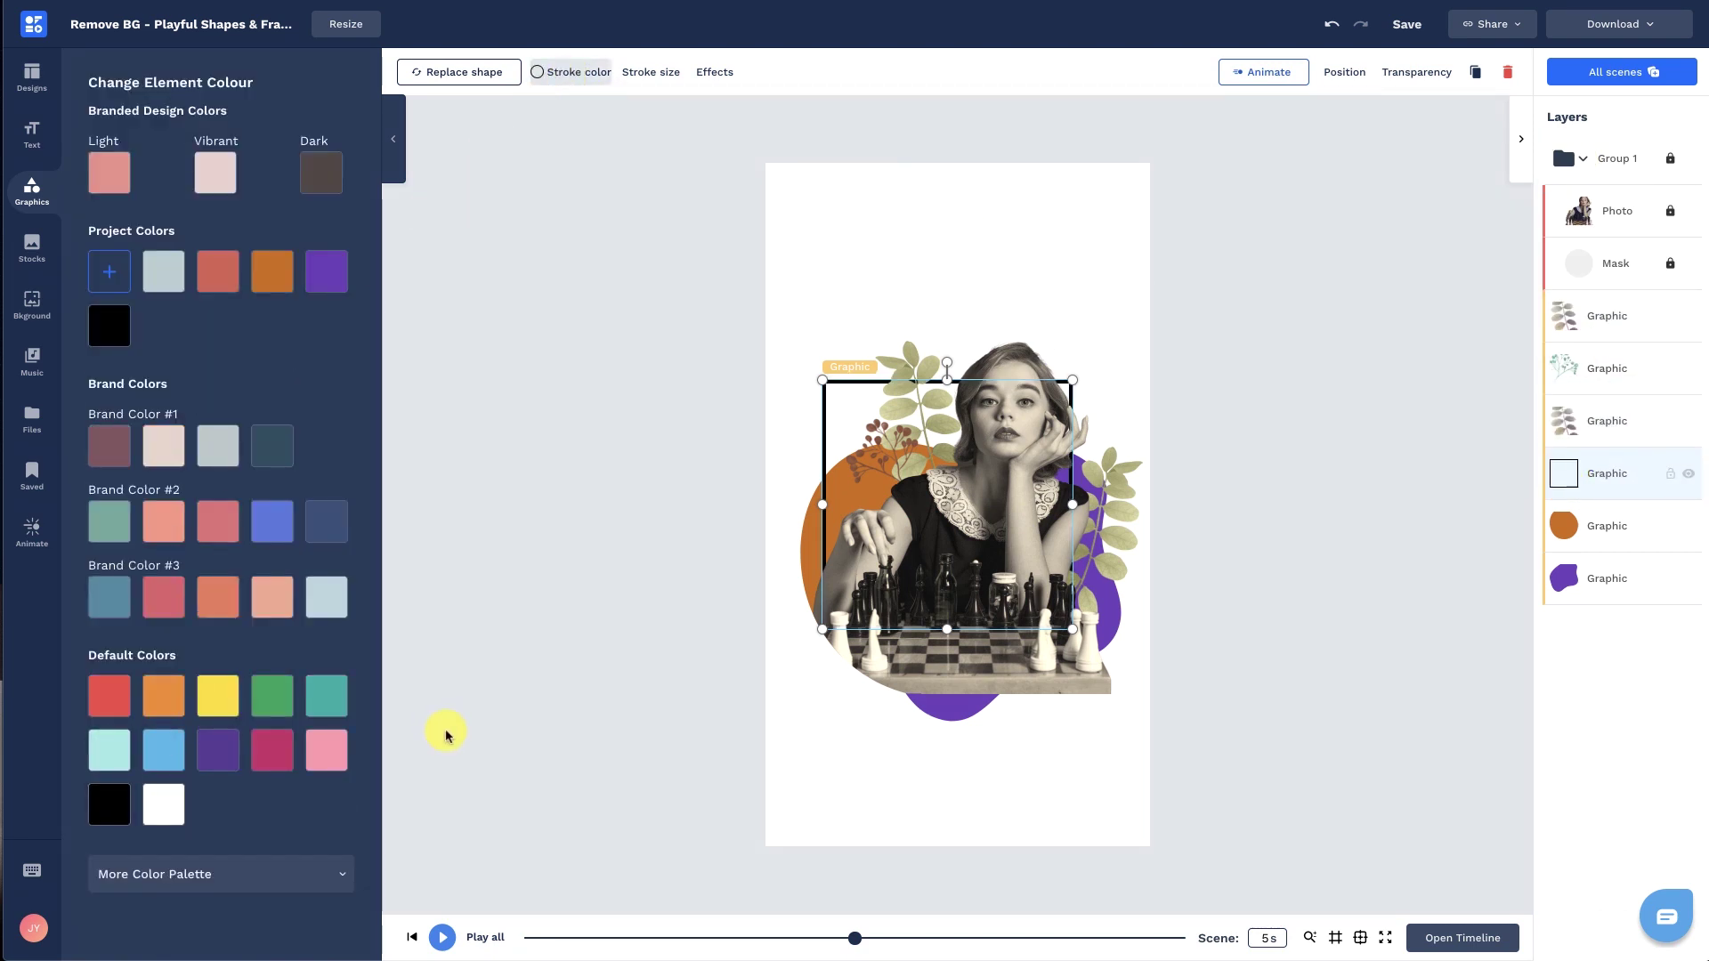
pyautogui.moveTo(1072, 373)
pyautogui.mouseDown()
pyautogui.moveTo(1084, 383)
pyautogui.moveTo(1119, 328)
pyautogui.mouseUp()
pyautogui.click(1231, 383)
pyautogui.click(1643, 163)
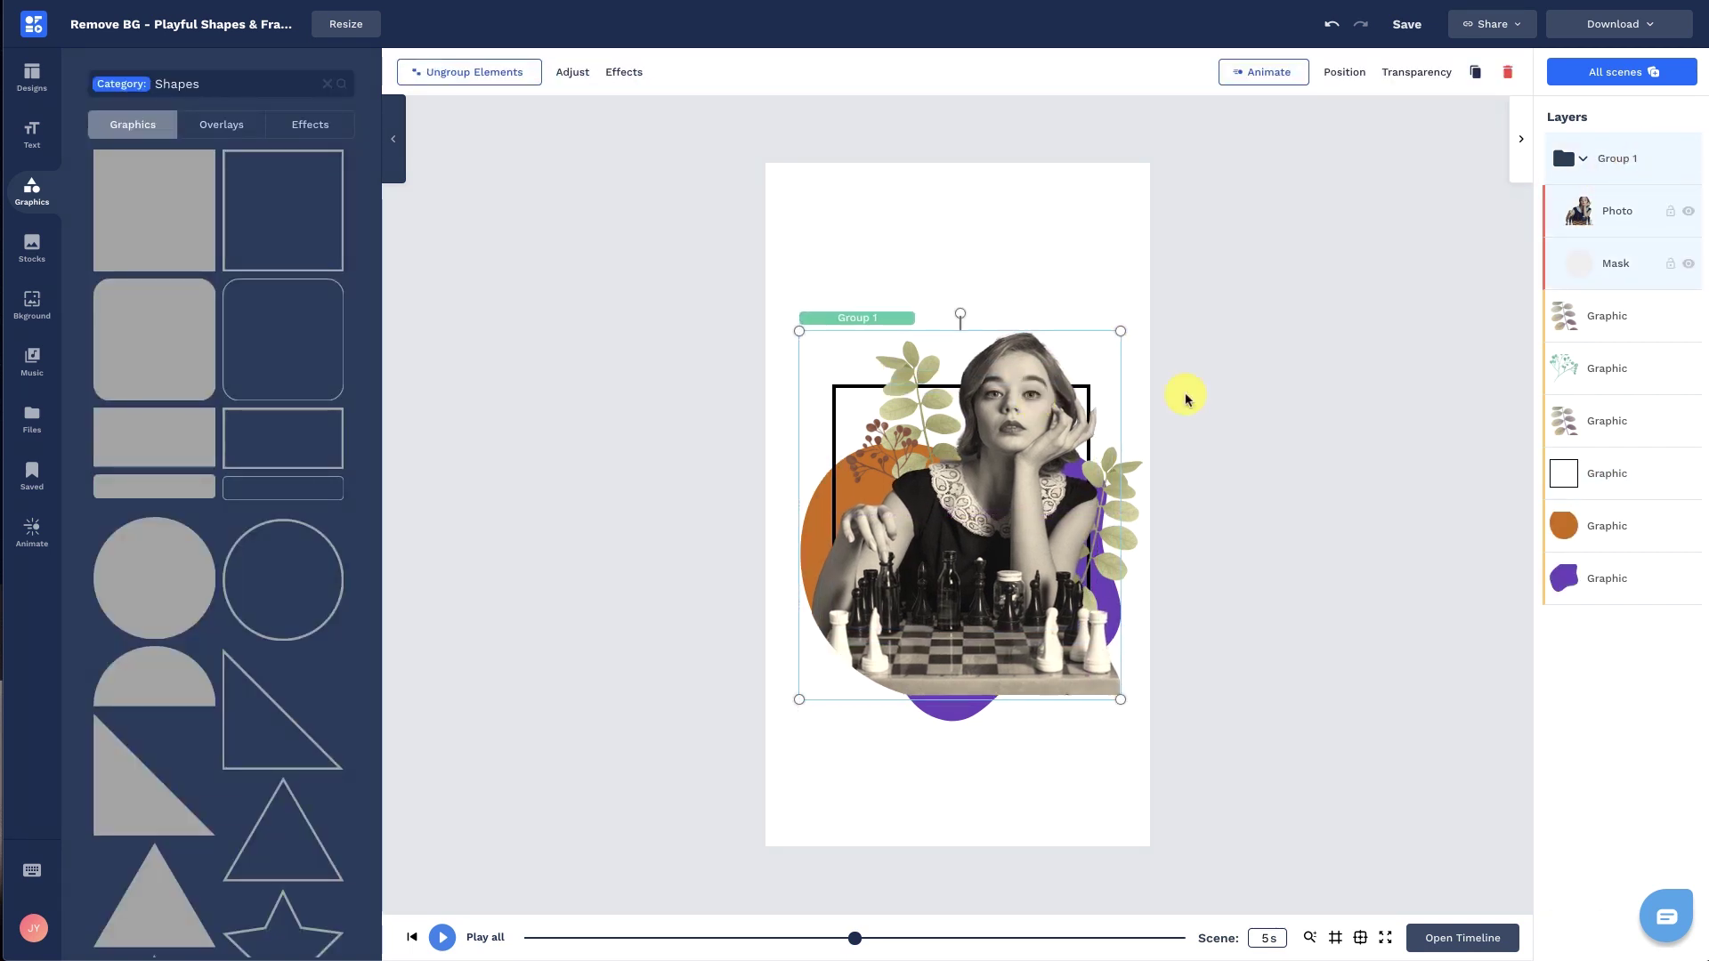
# Step: Duplicate the orange blob to the upper right, rotate it and recolour it purple
pyautogui.click(1293, 444)
pyautogui.click(1605, 534)
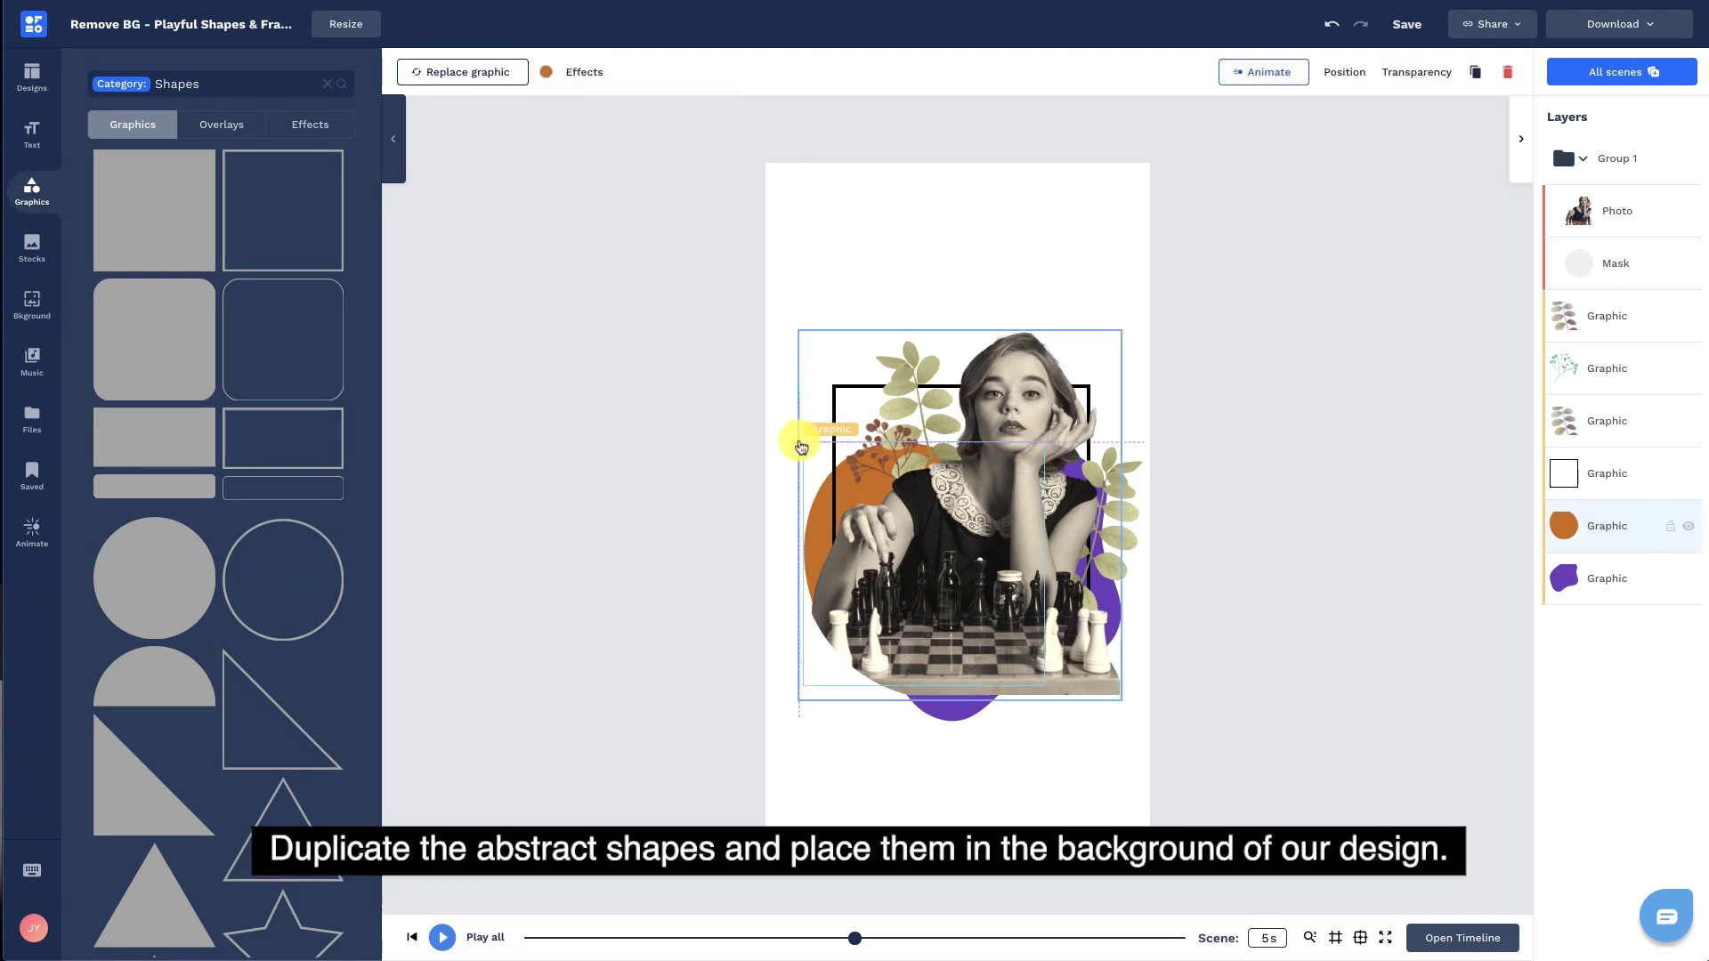
pyautogui.click(1472, 74)
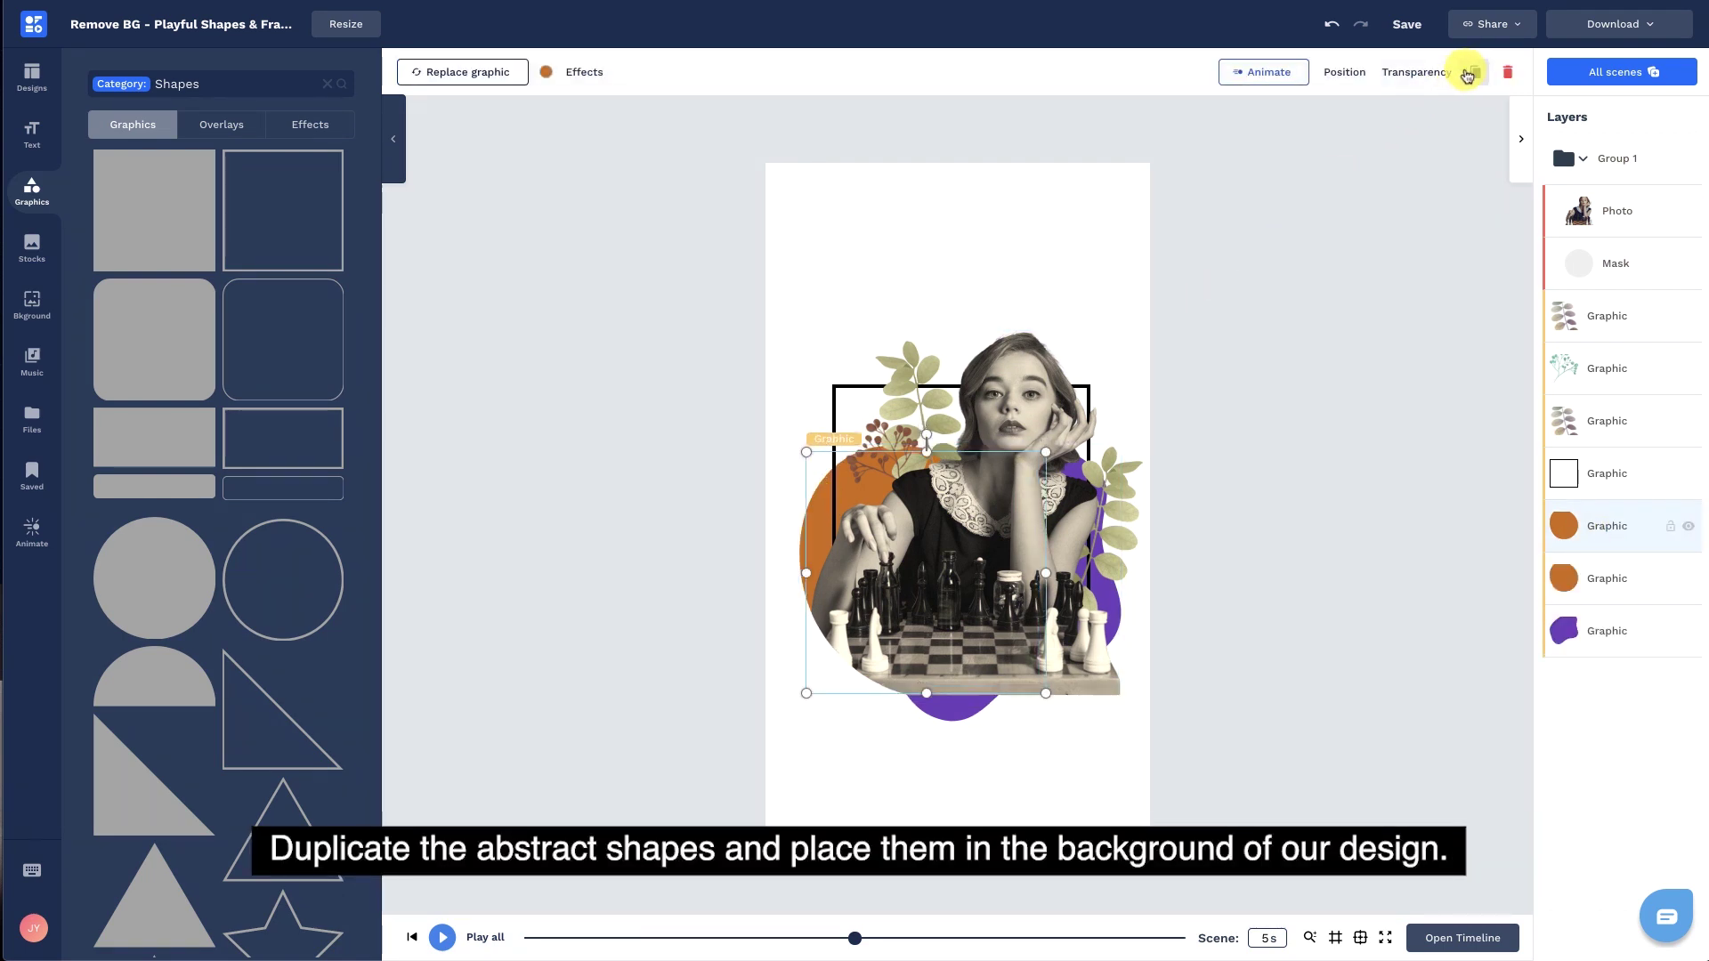
pyautogui.moveTo(881, 513)
pyautogui.mouseDown()
pyautogui.moveTo(1098, 374)
pyautogui.moveTo(1064, 274)
pyautogui.moveTo(1062, 294)
pyautogui.moveTo(1114, 277)
pyautogui.mouseUp()
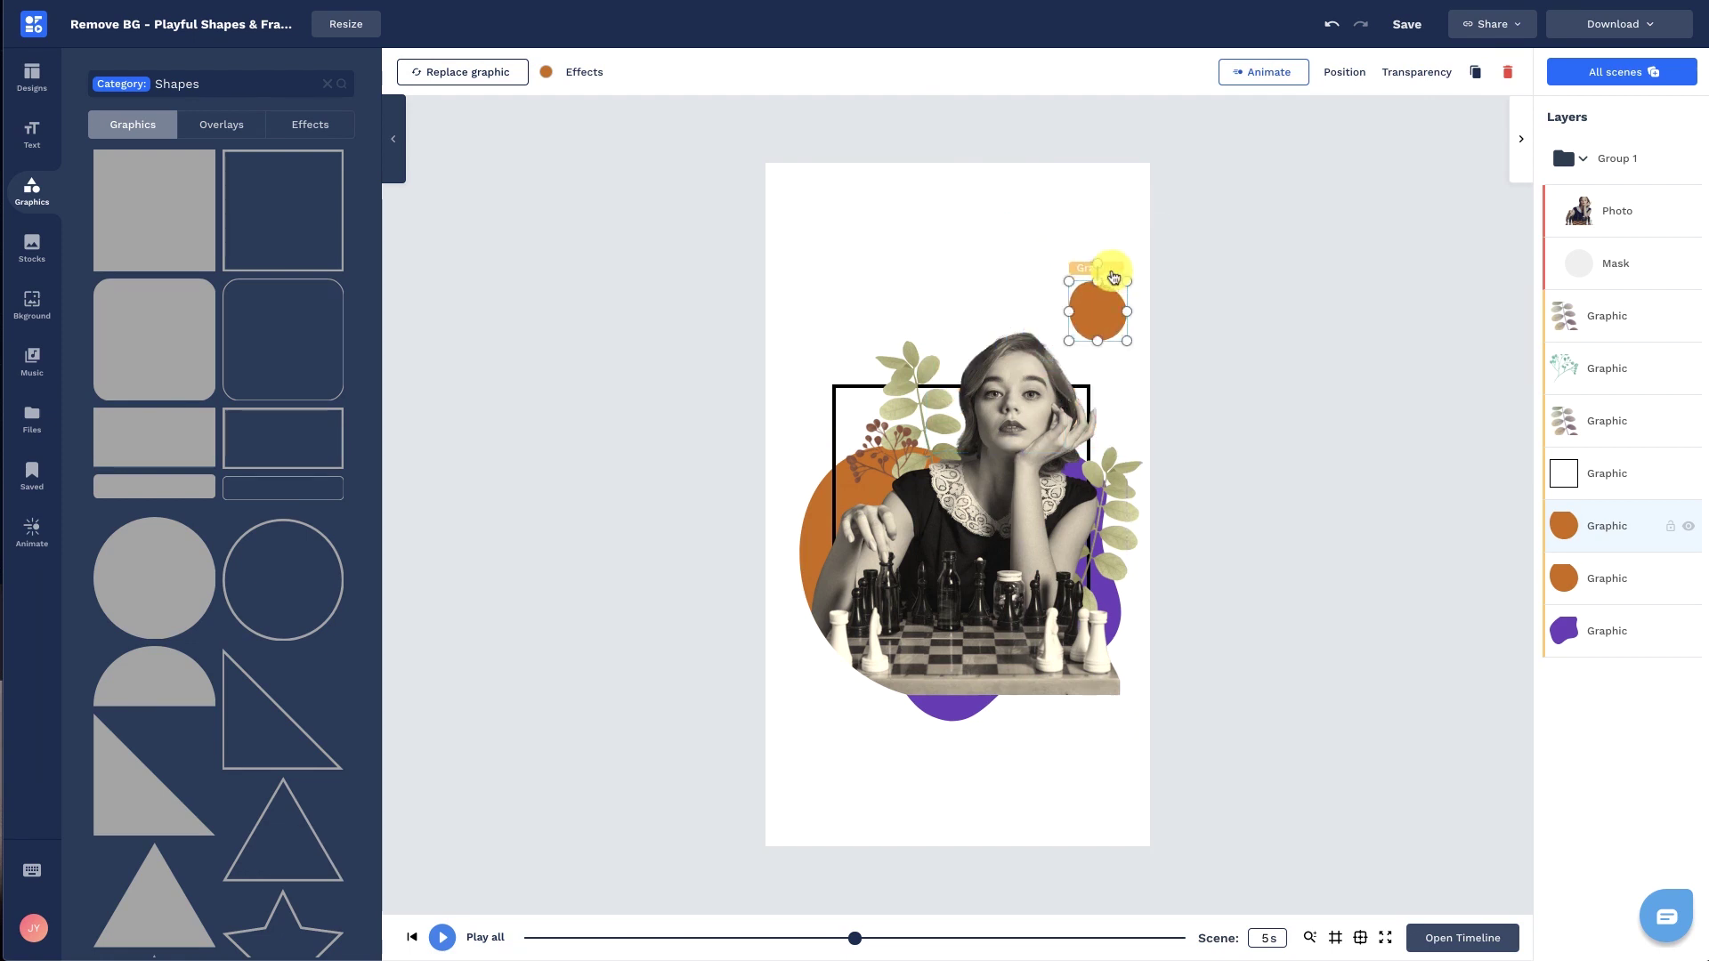
pyautogui.moveTo(1171, 340); pyautogui.dragTo(1076, 319)
pyautogui.click(546, 71)
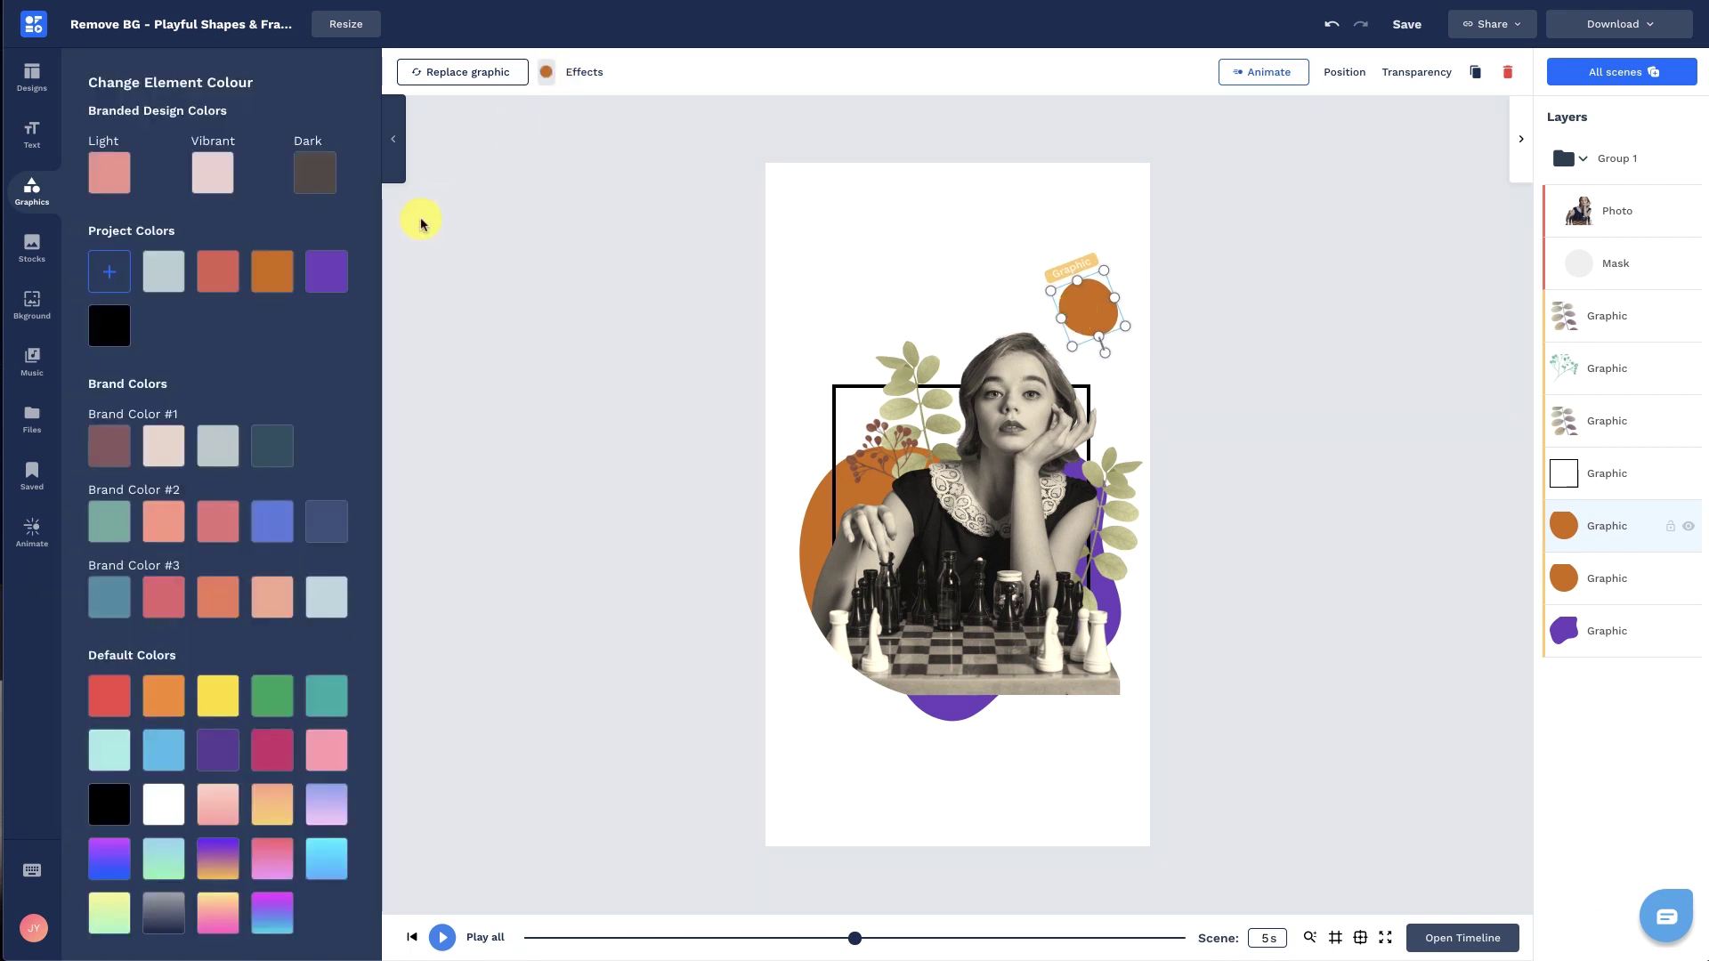
pyautogui.click(328, 271)
pyautogui.click(1083, 317)
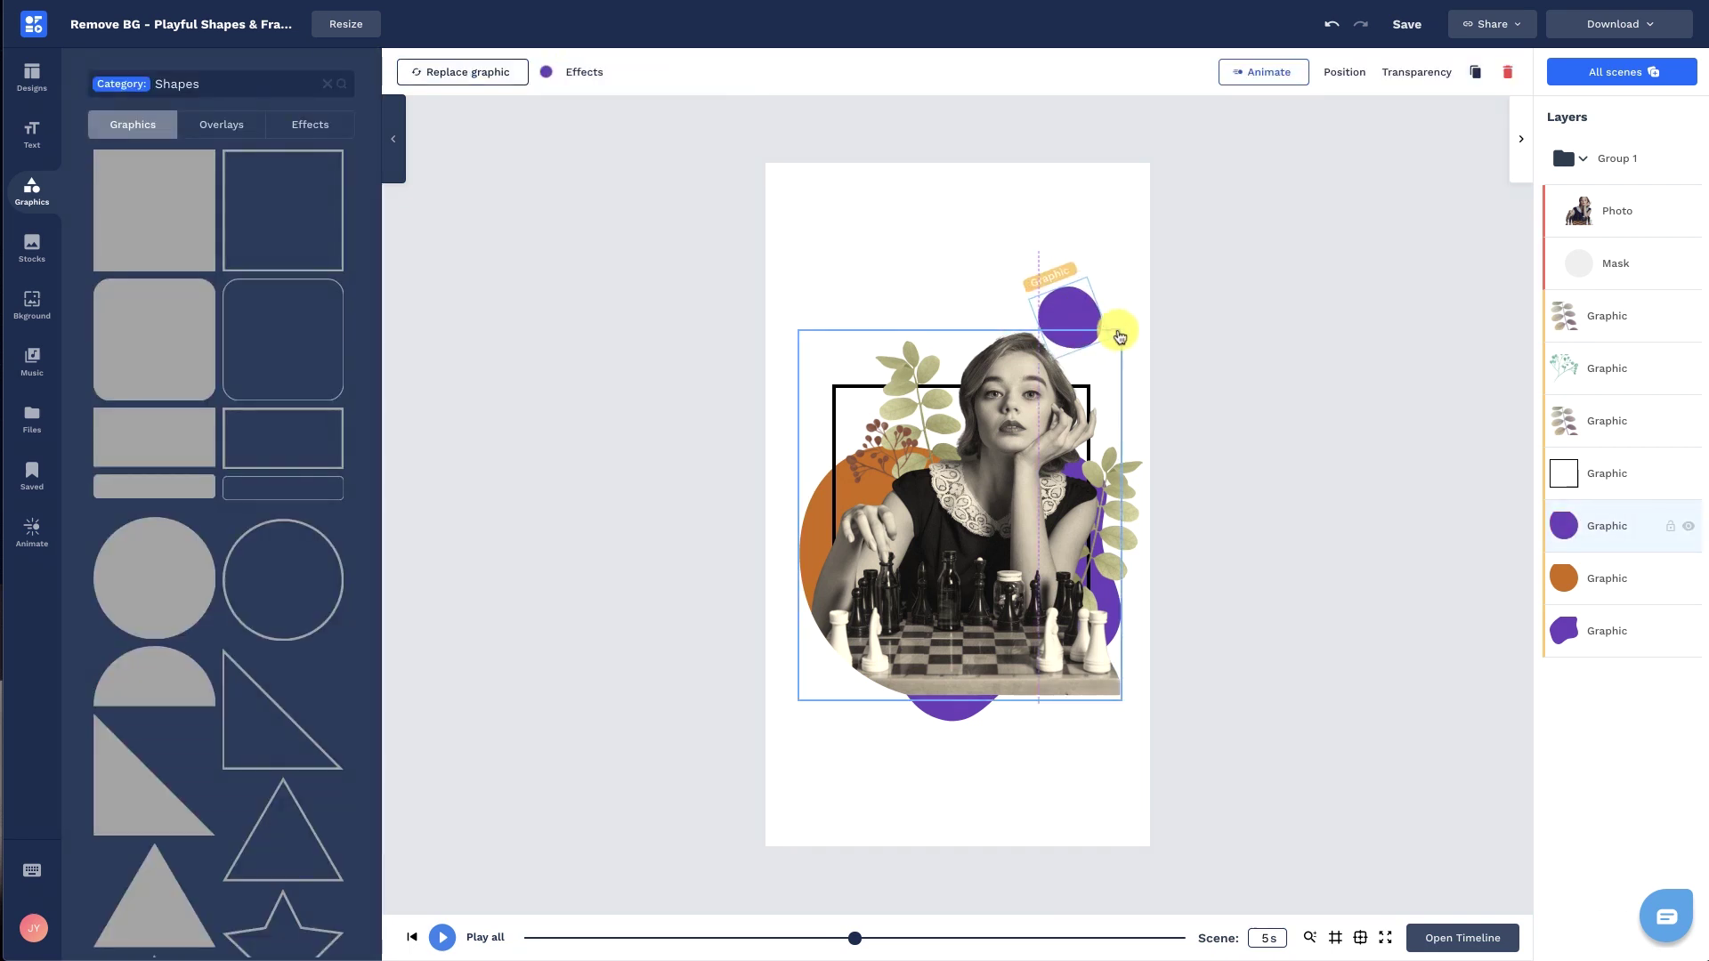
# Step: Duplicate the purple shape into small dots at the left and bottom left
pyautogui.hotkey('ctrl', 'd')
pyautogui.moveTo(1131, 306)
pyautogui.mouseDown()
pyautogui.moveTo(1109, 373)
pyautogui.moveTo(816, 444)
pyautogui.moveTo(855, 727)
pyautogui.moveTo(828, 692)
pyautogui.mouseUp()
pyautogui.click(707, 584)
pyautogui.click(1085, 311)
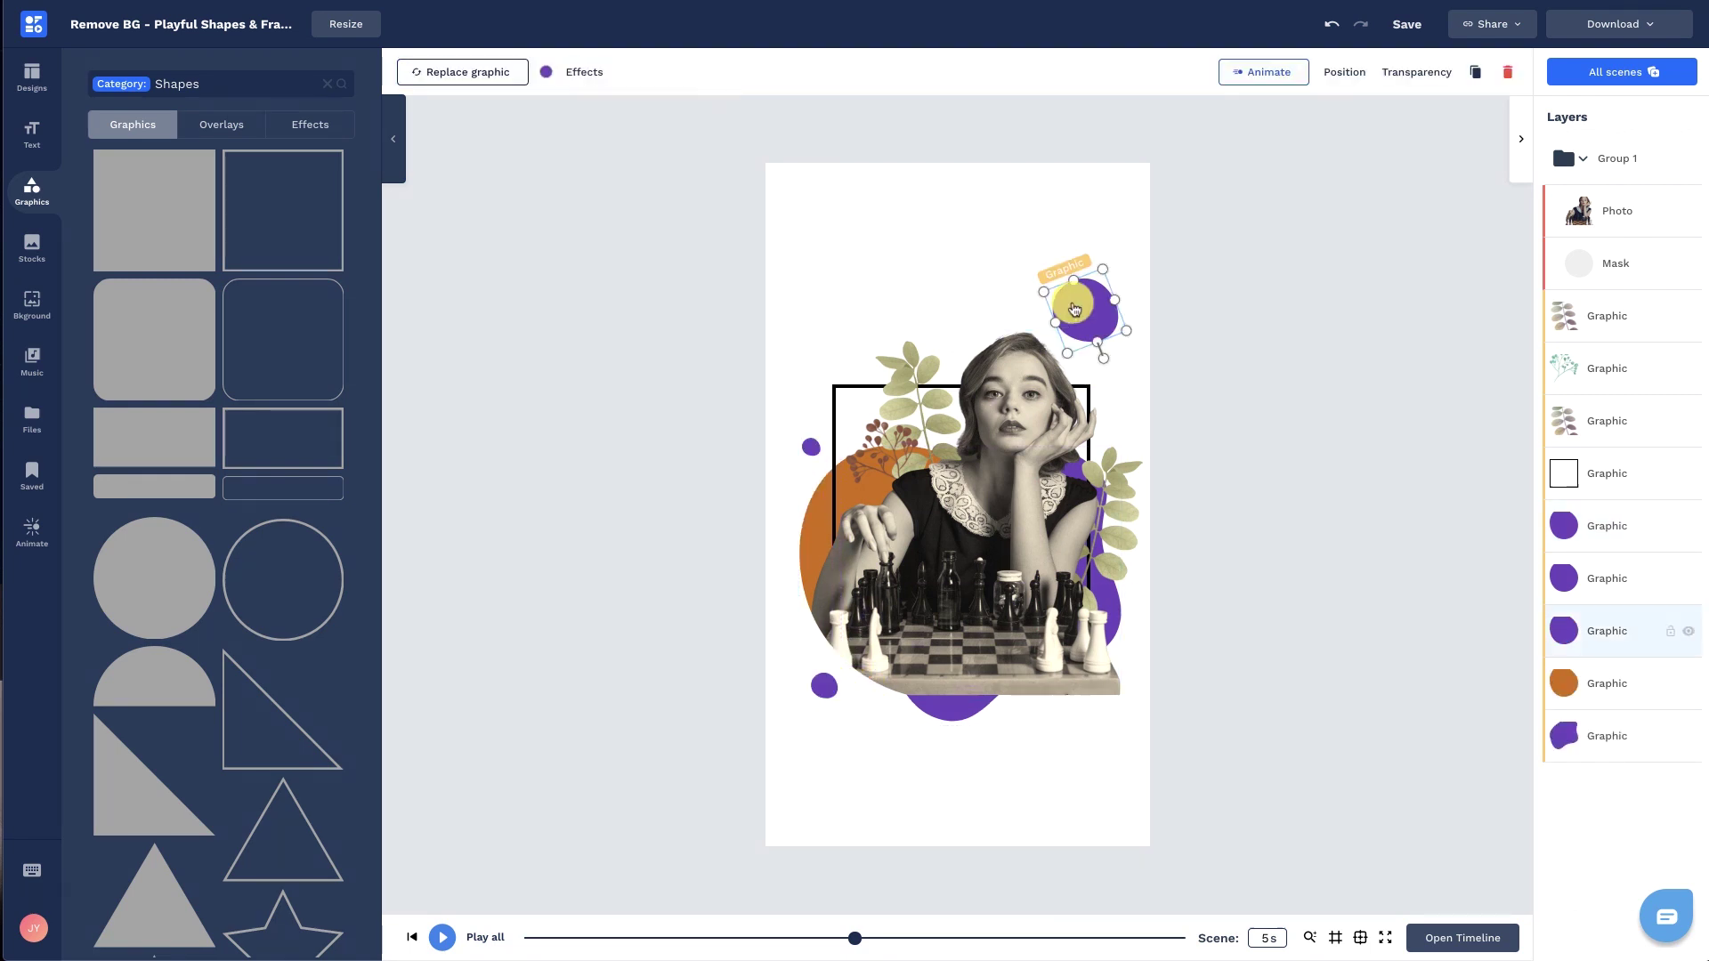
pyautogui.hotkey('ctrl', 'd')
pyautogui.moveTo(1084, 327)
pyautogui.mouseDown()
pyautogui.moveTo(887, 788)
pyautogui.moveTo(853, 750)
pyautogui.mouseUp()
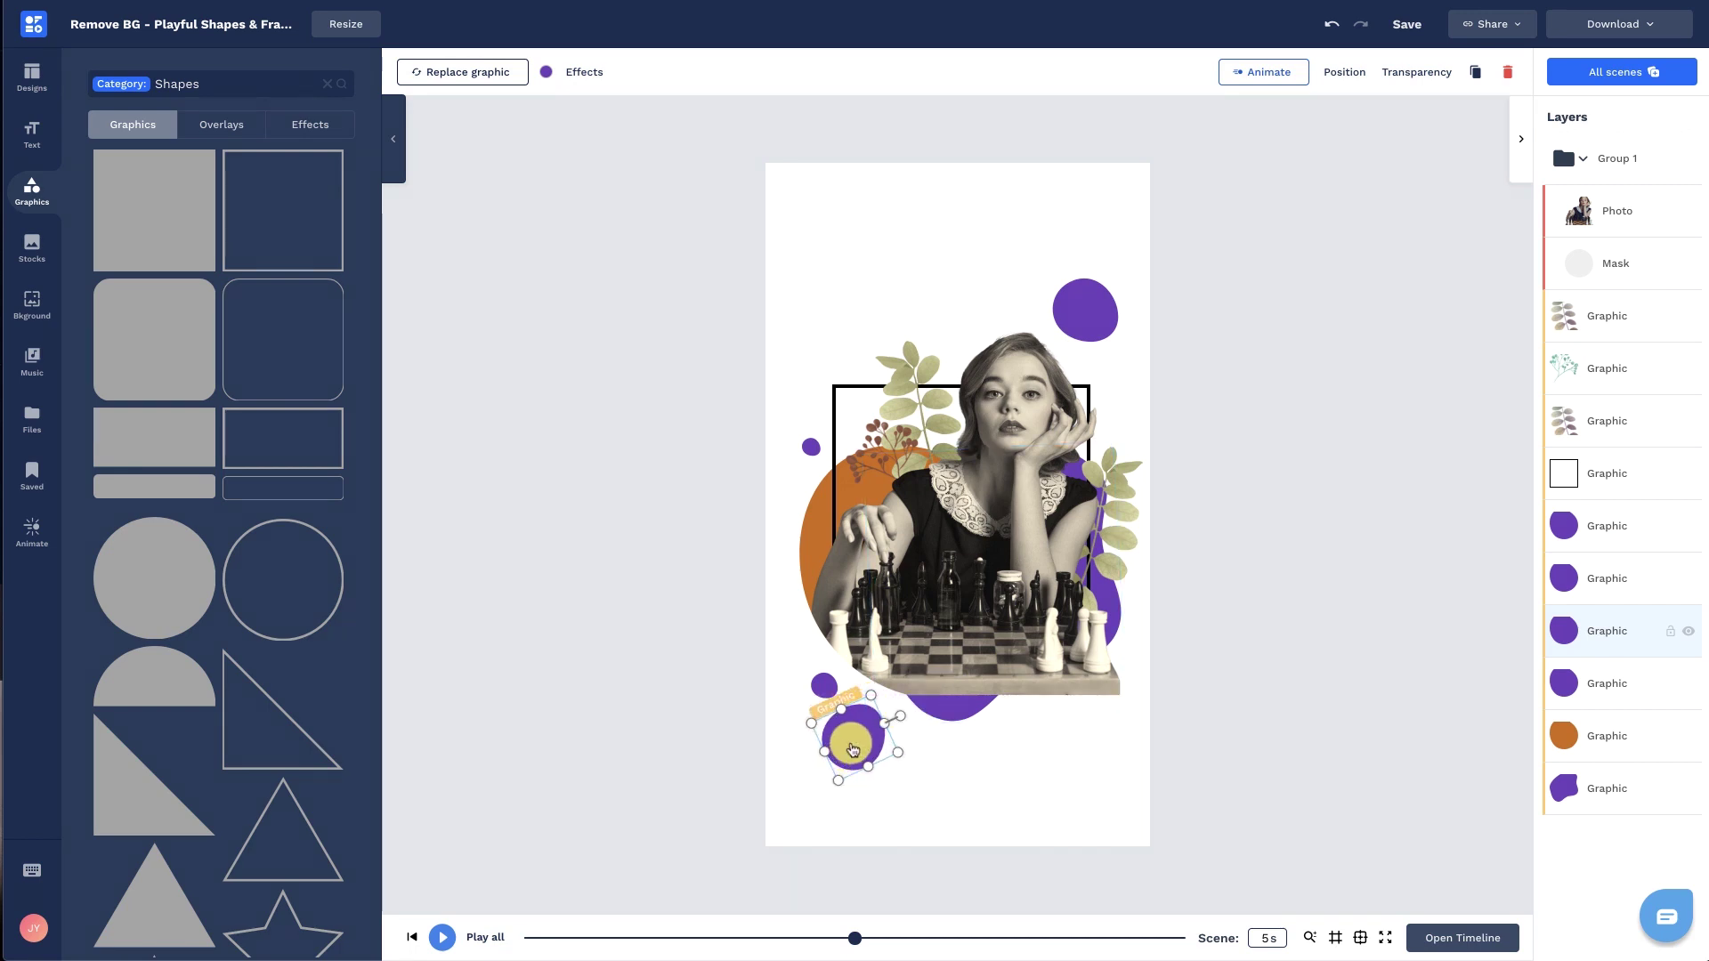
# Step: Recolour a small circle orange and place orange copies near the poster's top right
pyautogui.click(546, 73)
pyautogui.click(287, 267)
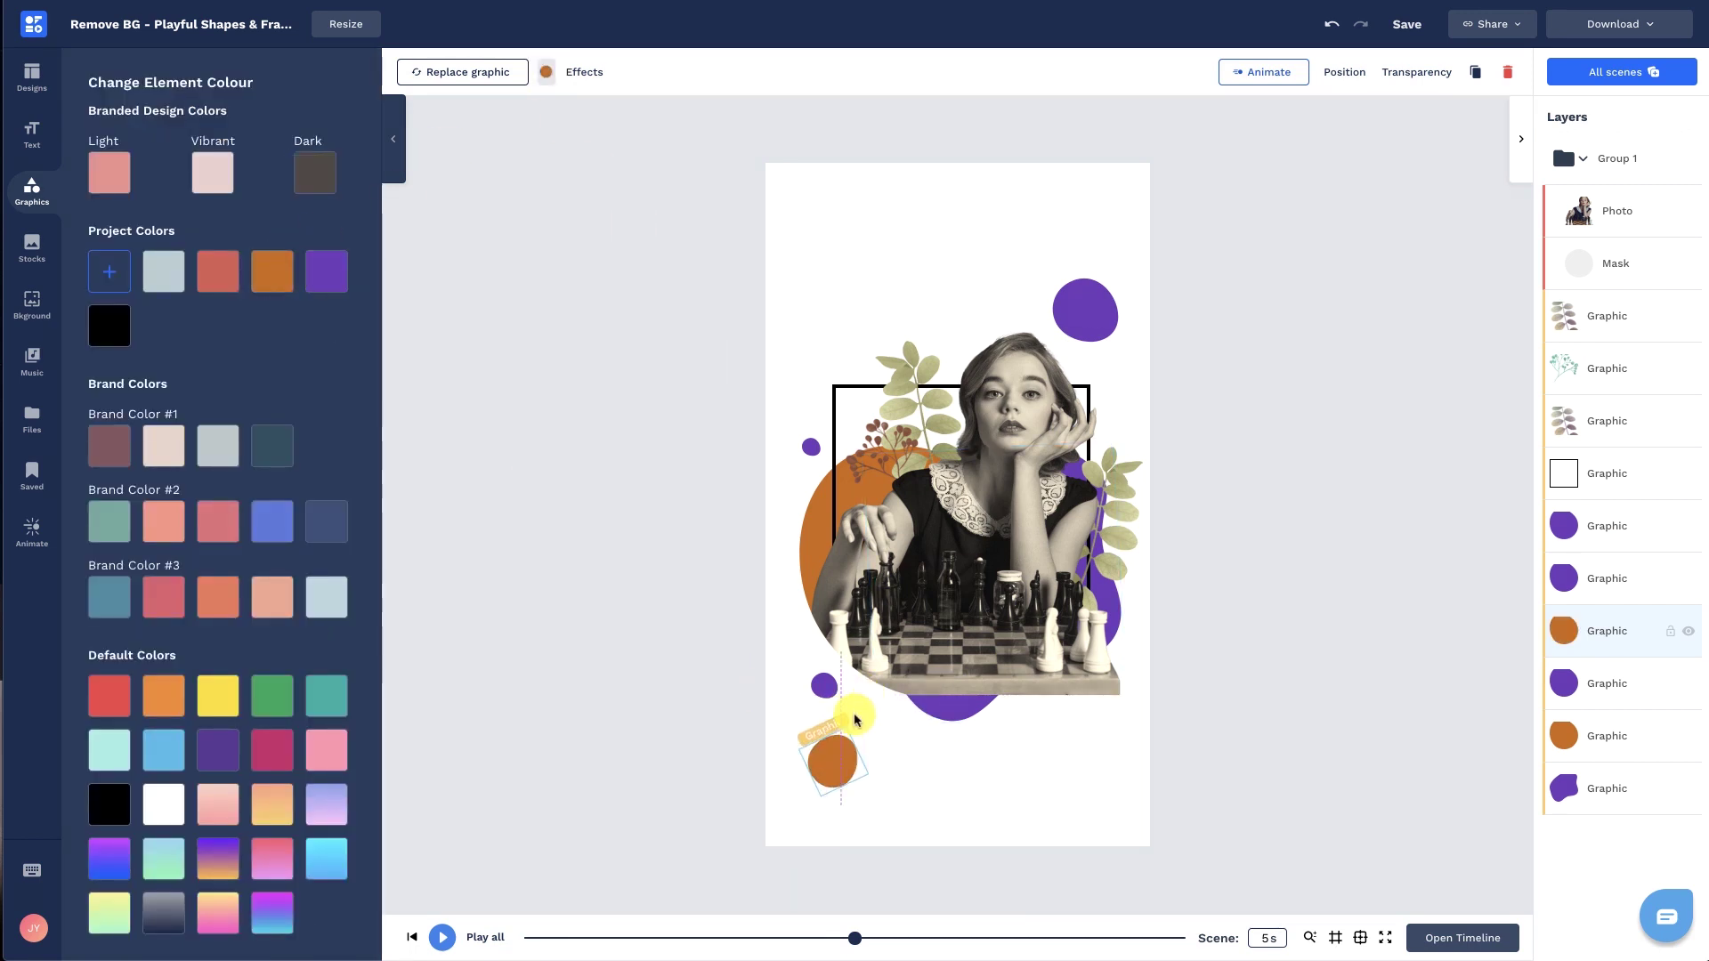
pyautogui.moveTo(855, 728)
pyautogui.mouseDown()
pyautogui.moveTo(839, 755)
pyautogui.moveTo(1119, 381)
pyautogui.moveTo(1104, 379)
pyautogui.moveTo(1119, 234)
pyautogui.moveTo(1083, 196)
pyautogui.mouseUp()
pyautogui.hotkey('ctrl', 'd')
pyautogui.hotkey('ctrl', 'd')
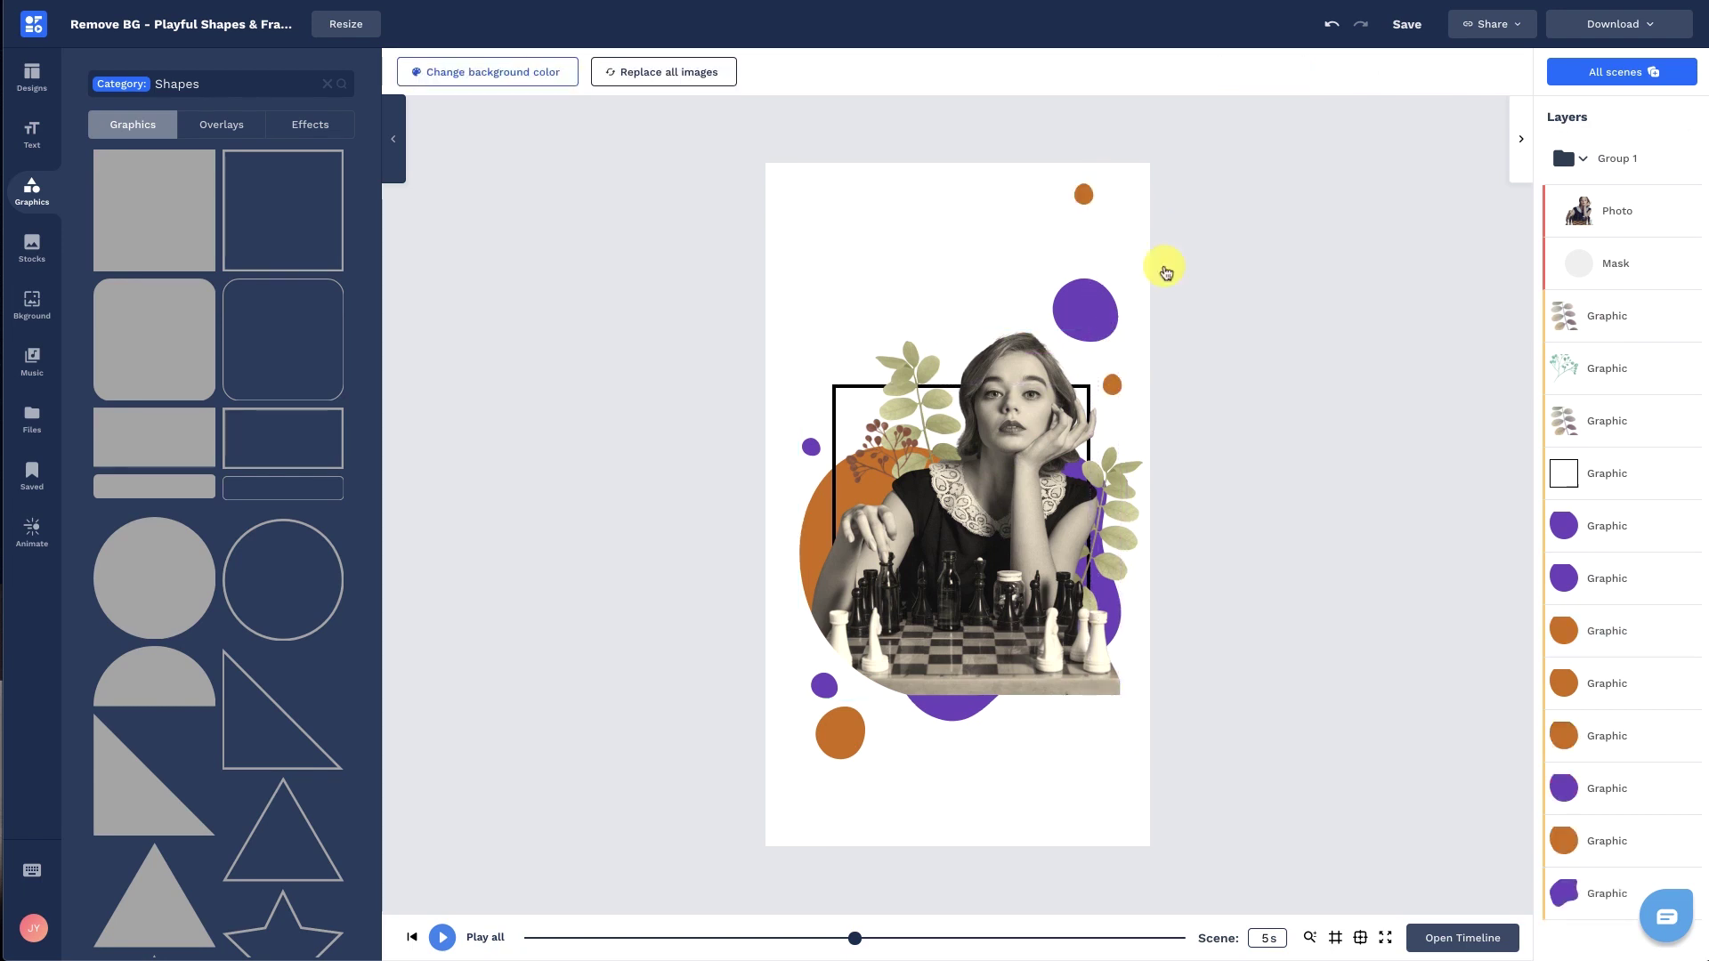
pyautogui.moveTo(1084, 307); pyautogui.dragTo(1091, 328)
pyautogui.click(1115, 387)
# Step: Set the poster background to cream #FFF5DE, then bring up the text options
pyautogui.click(1268, 299)
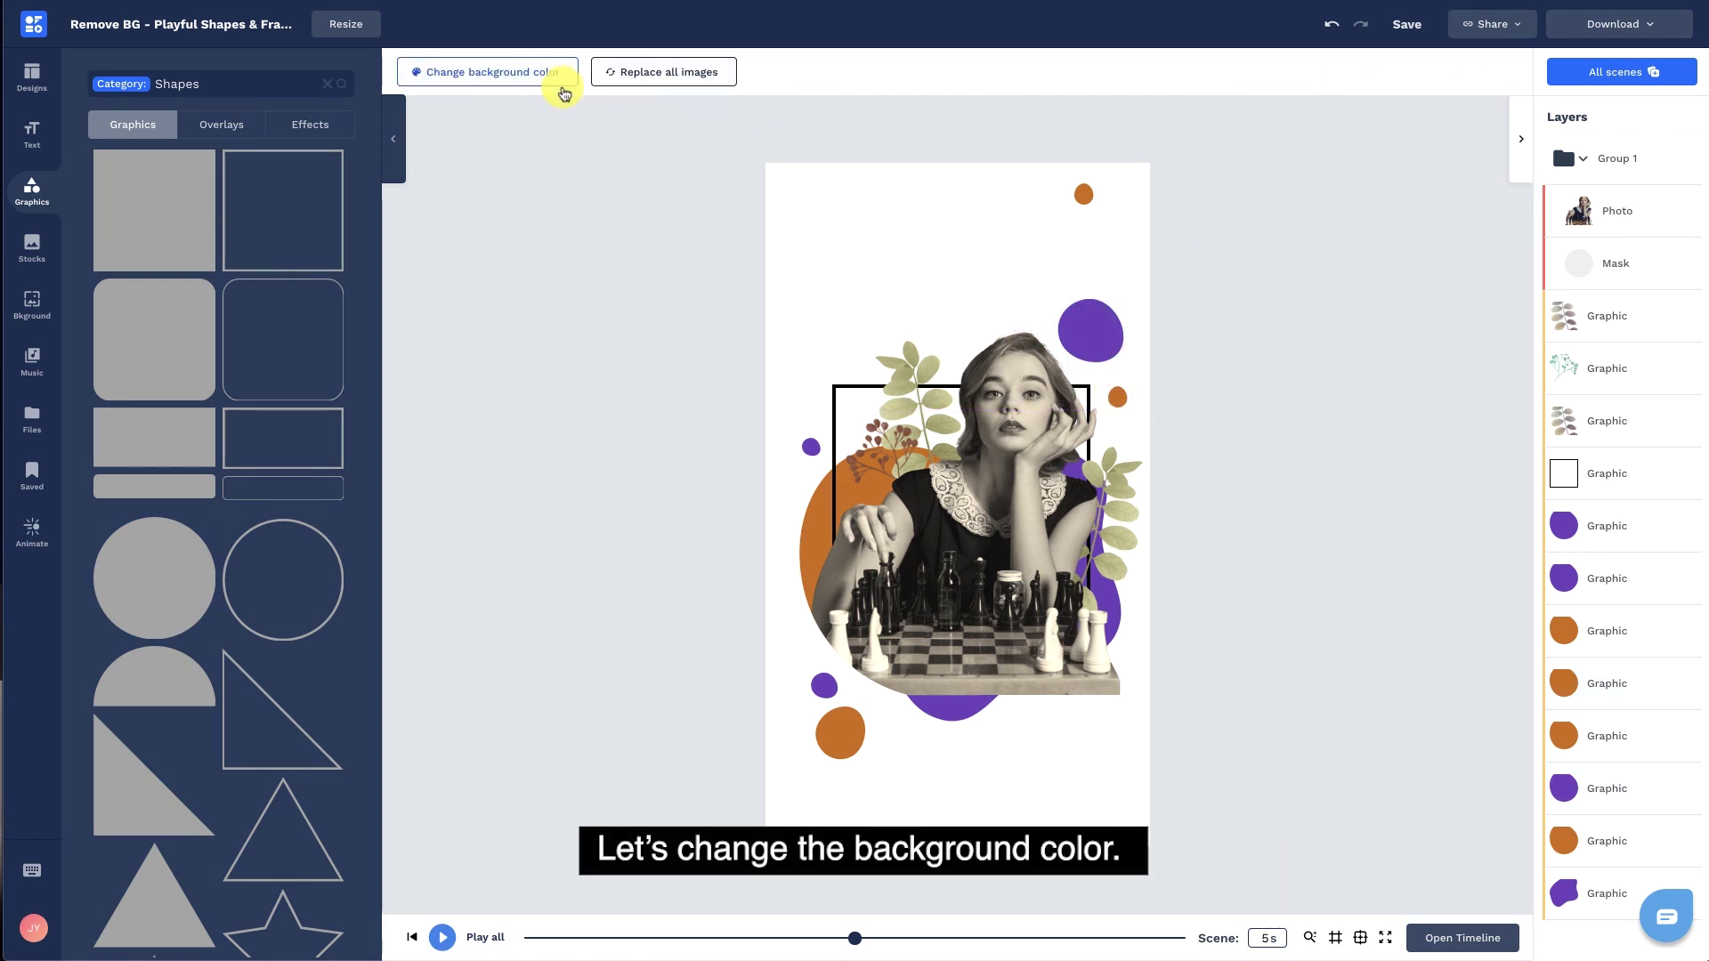
pyautogui.click(561, 80)
pyautogui.click(117, 267)
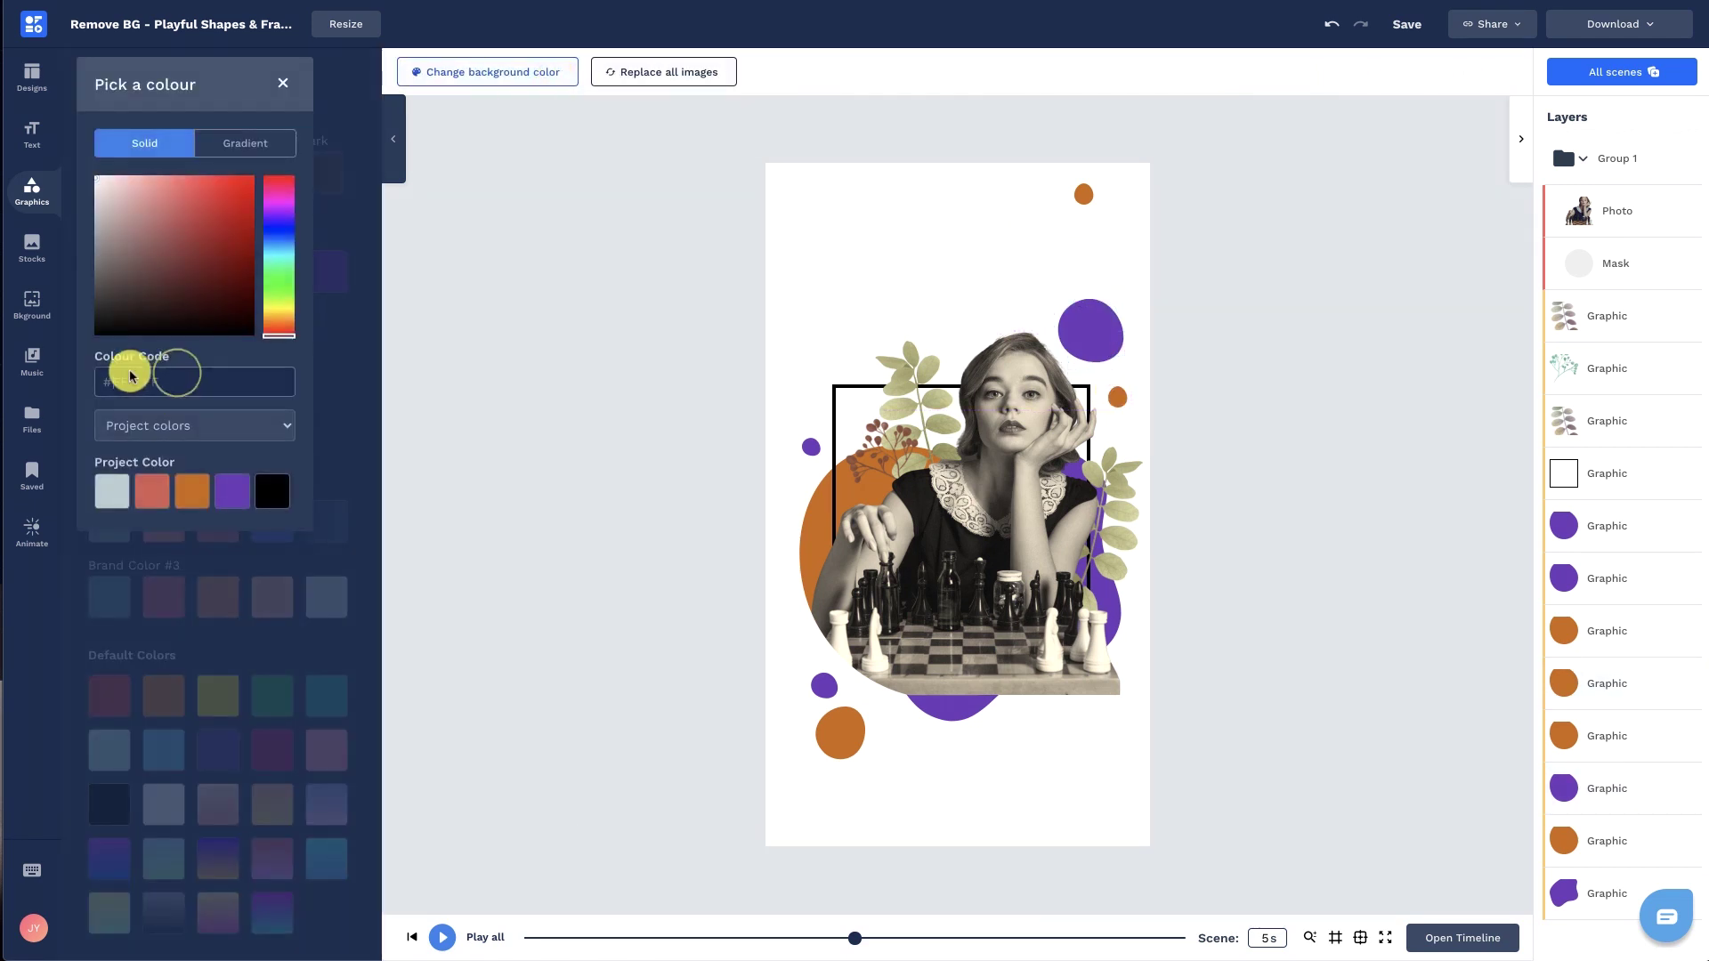
pyautogui.write('FFF5DE')
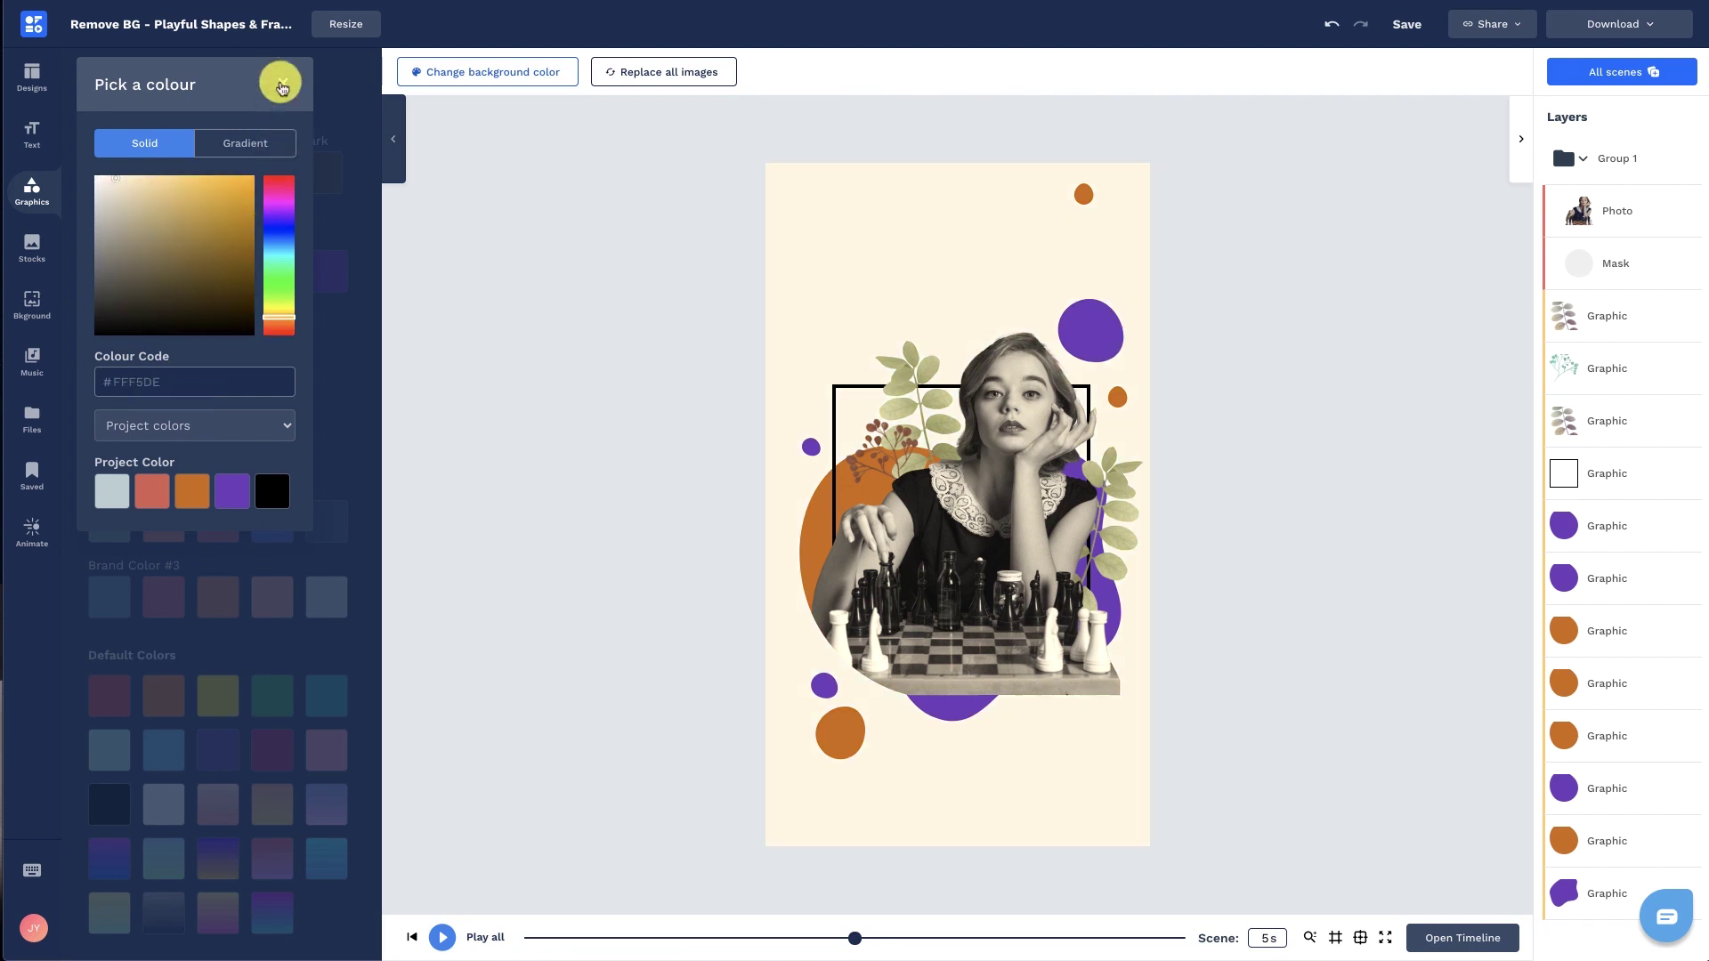
pyautogui.click(280, 86)
pyautogui.click(33, 136)
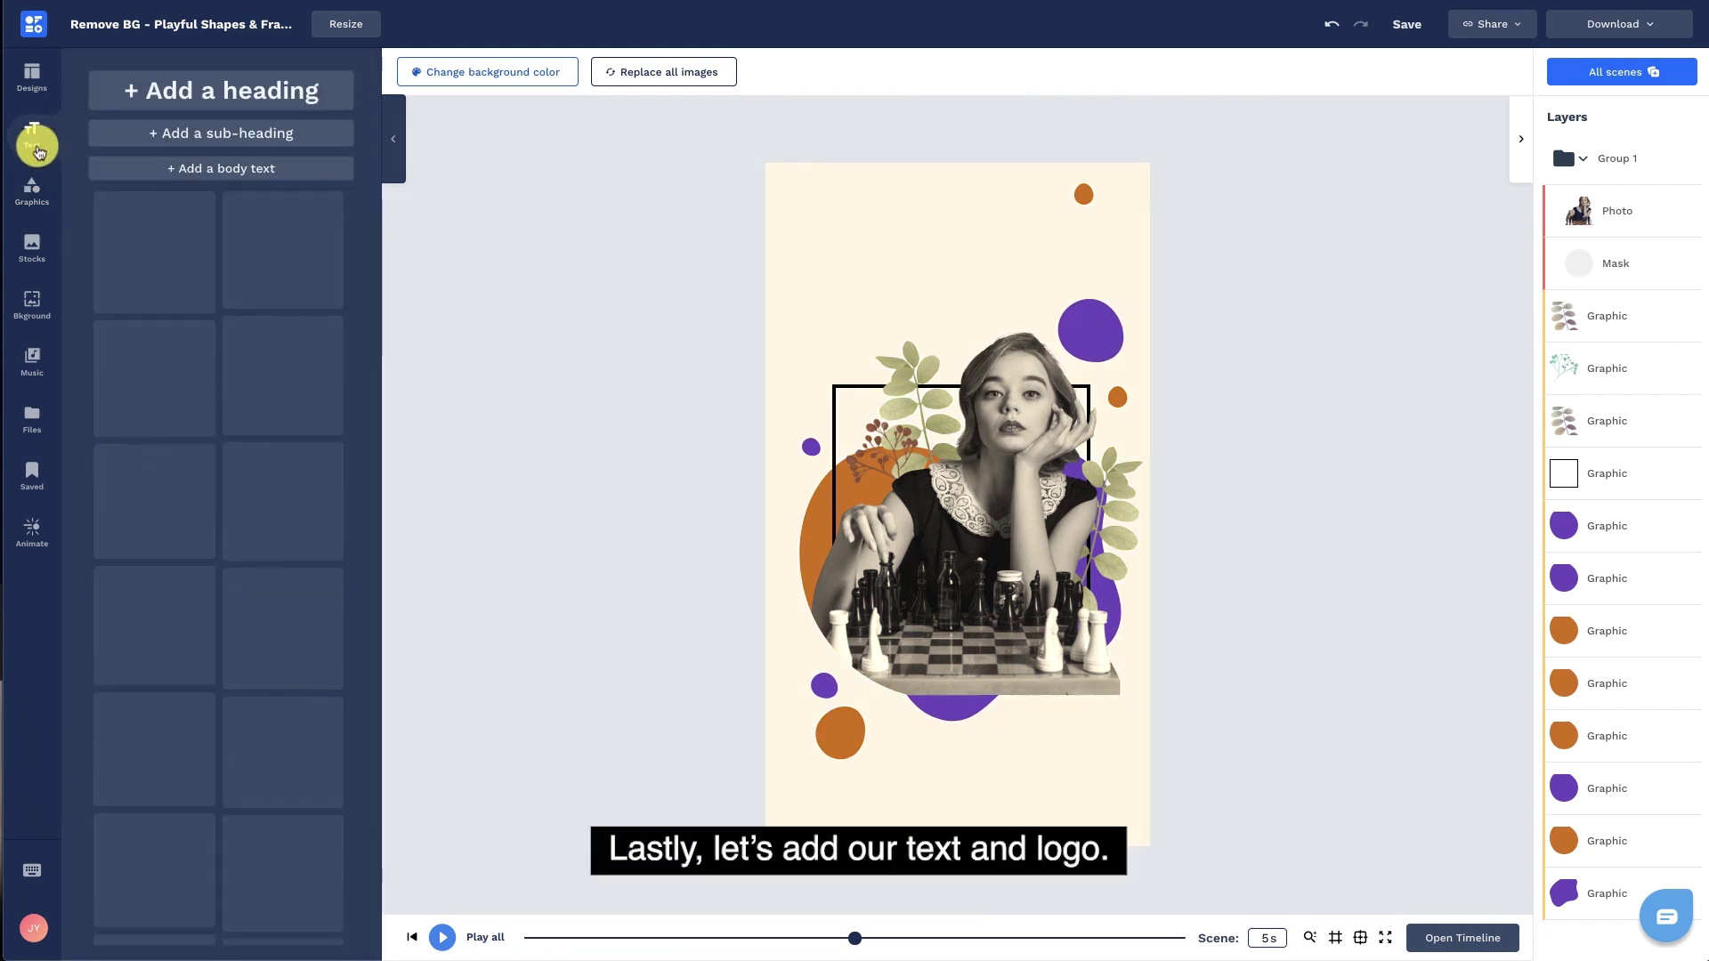
# Step: Add a CHECKMATE heading at size 130 in capitals with wider spacing, moved to the top
pyautogui.click(227, 103)
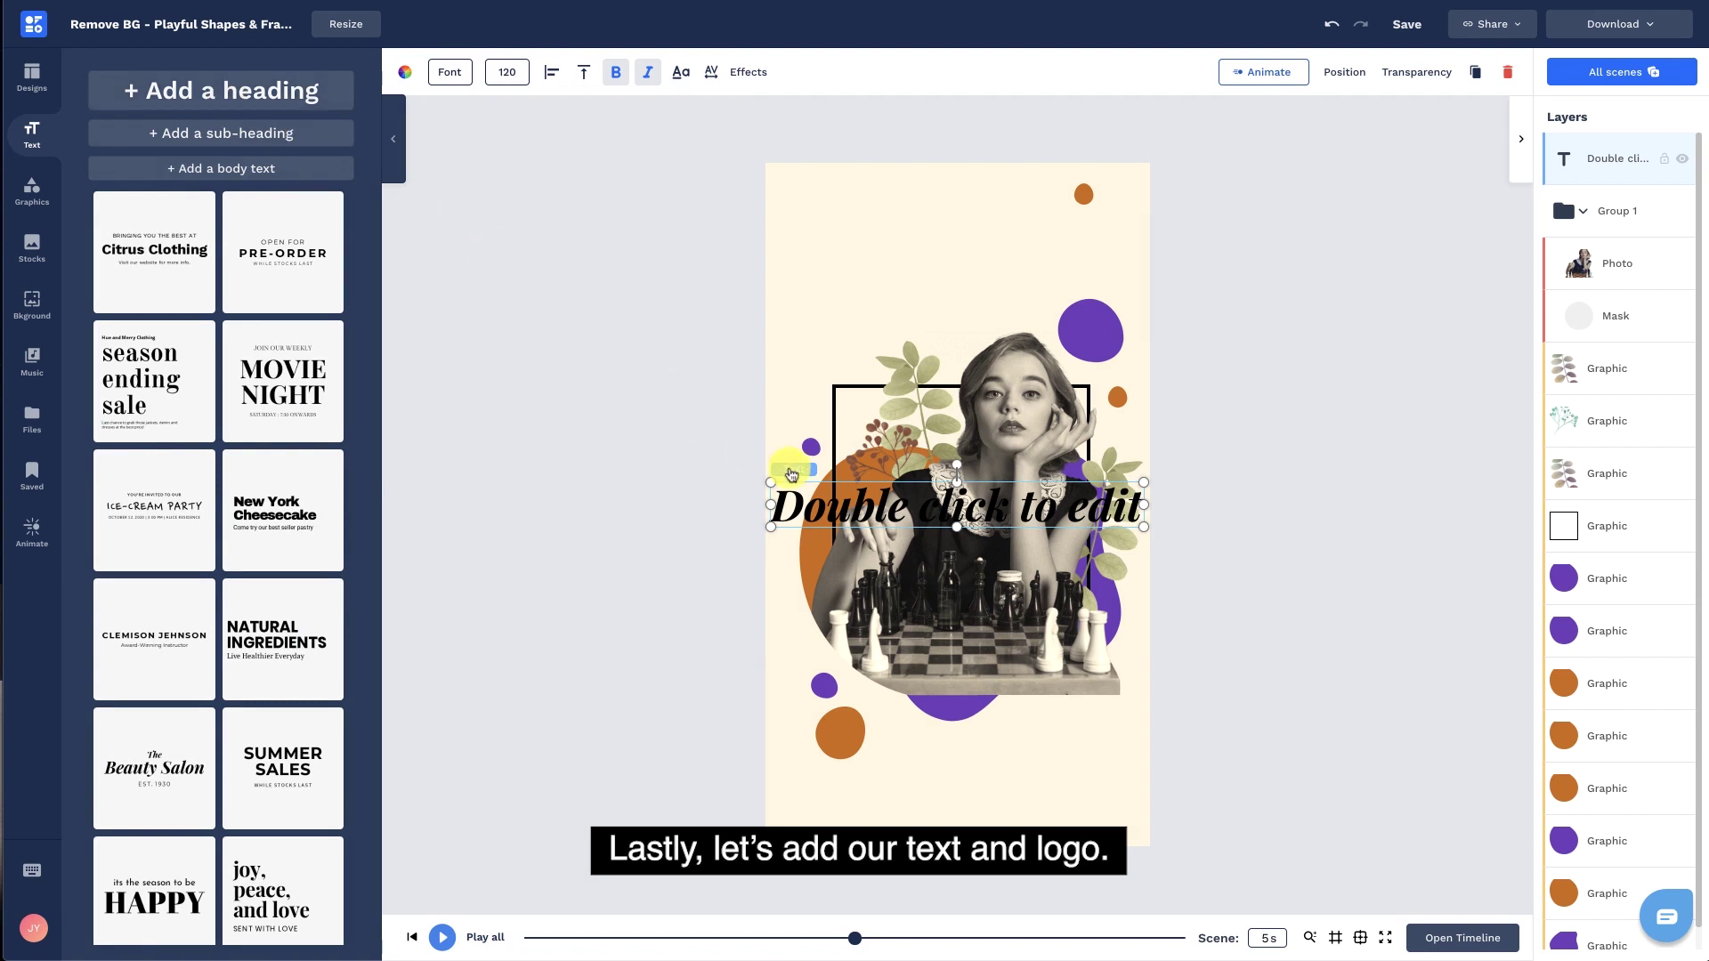
pyautogui.doubleClick(827, 501)
pyautogui.write('CHECKMATE')
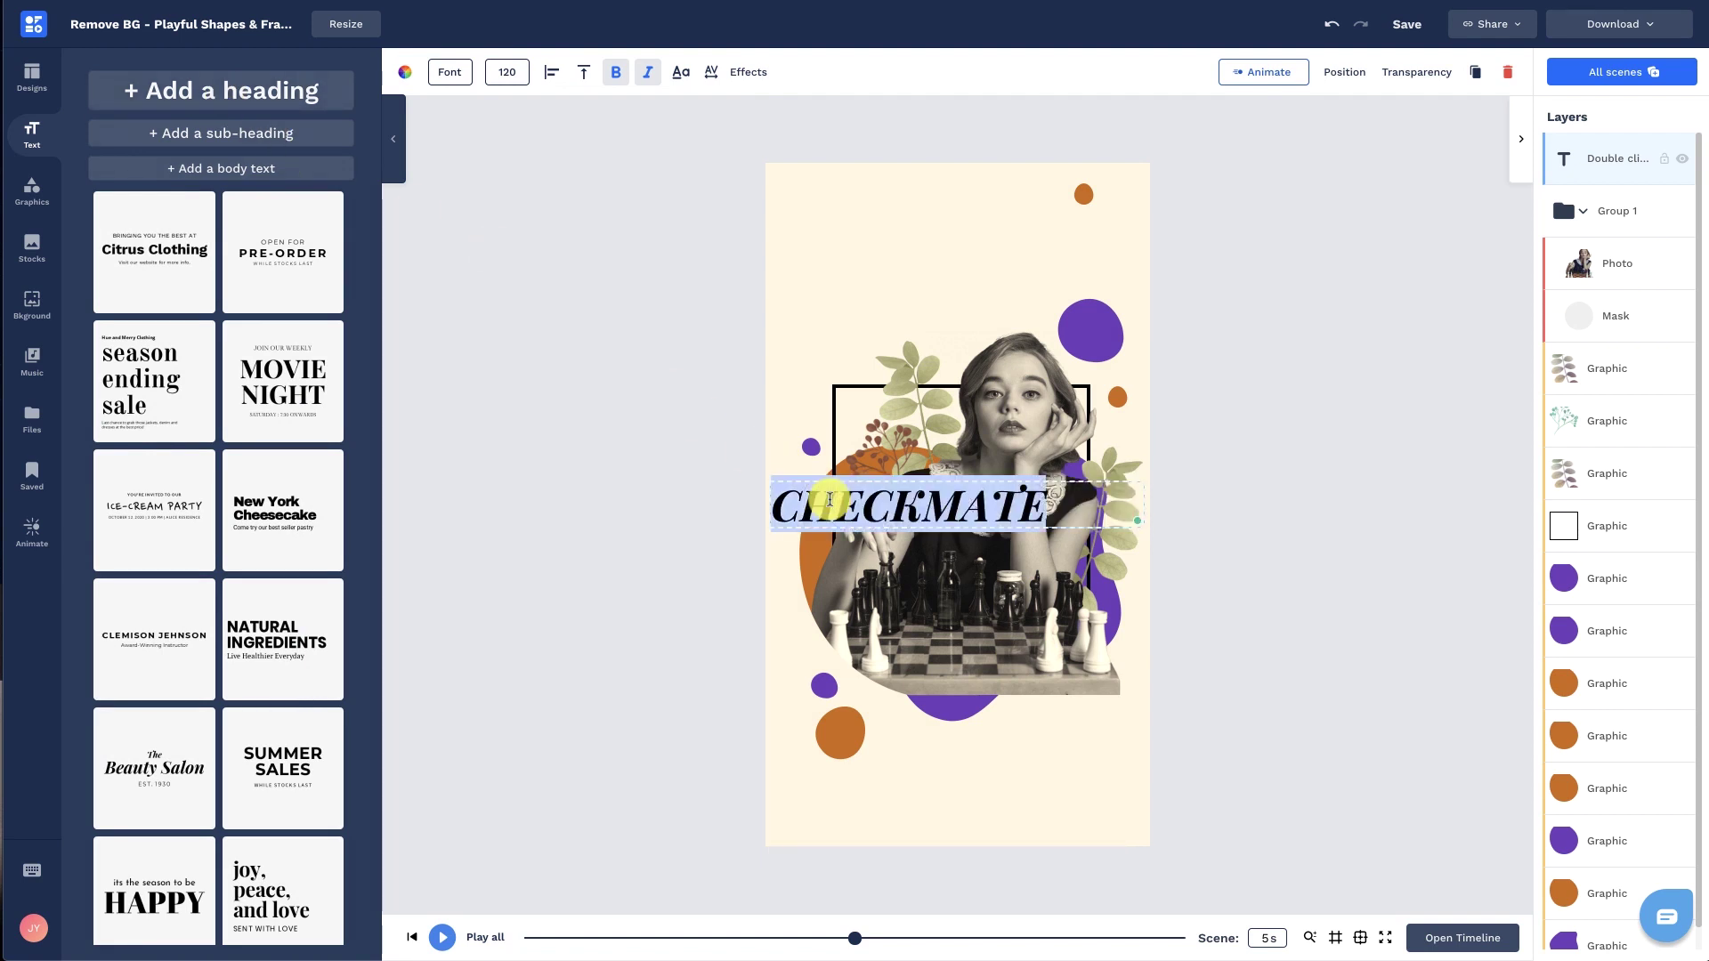
pyautogui.click(501, 73)
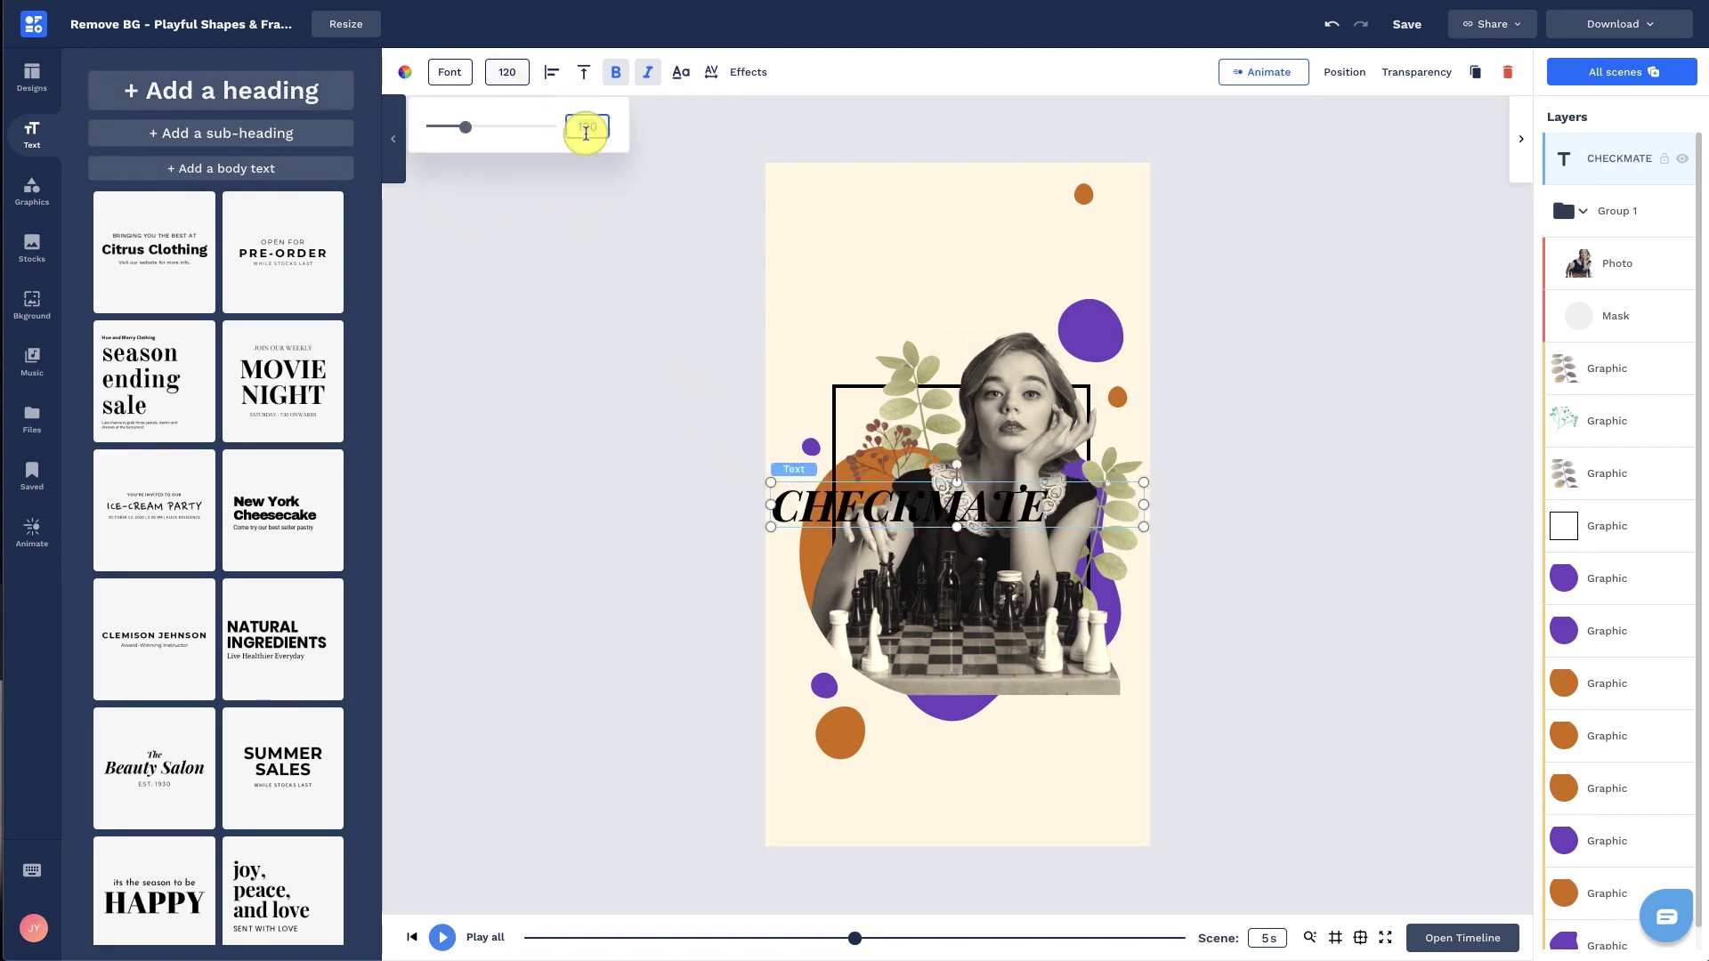
pyautogui.click(647, 72)
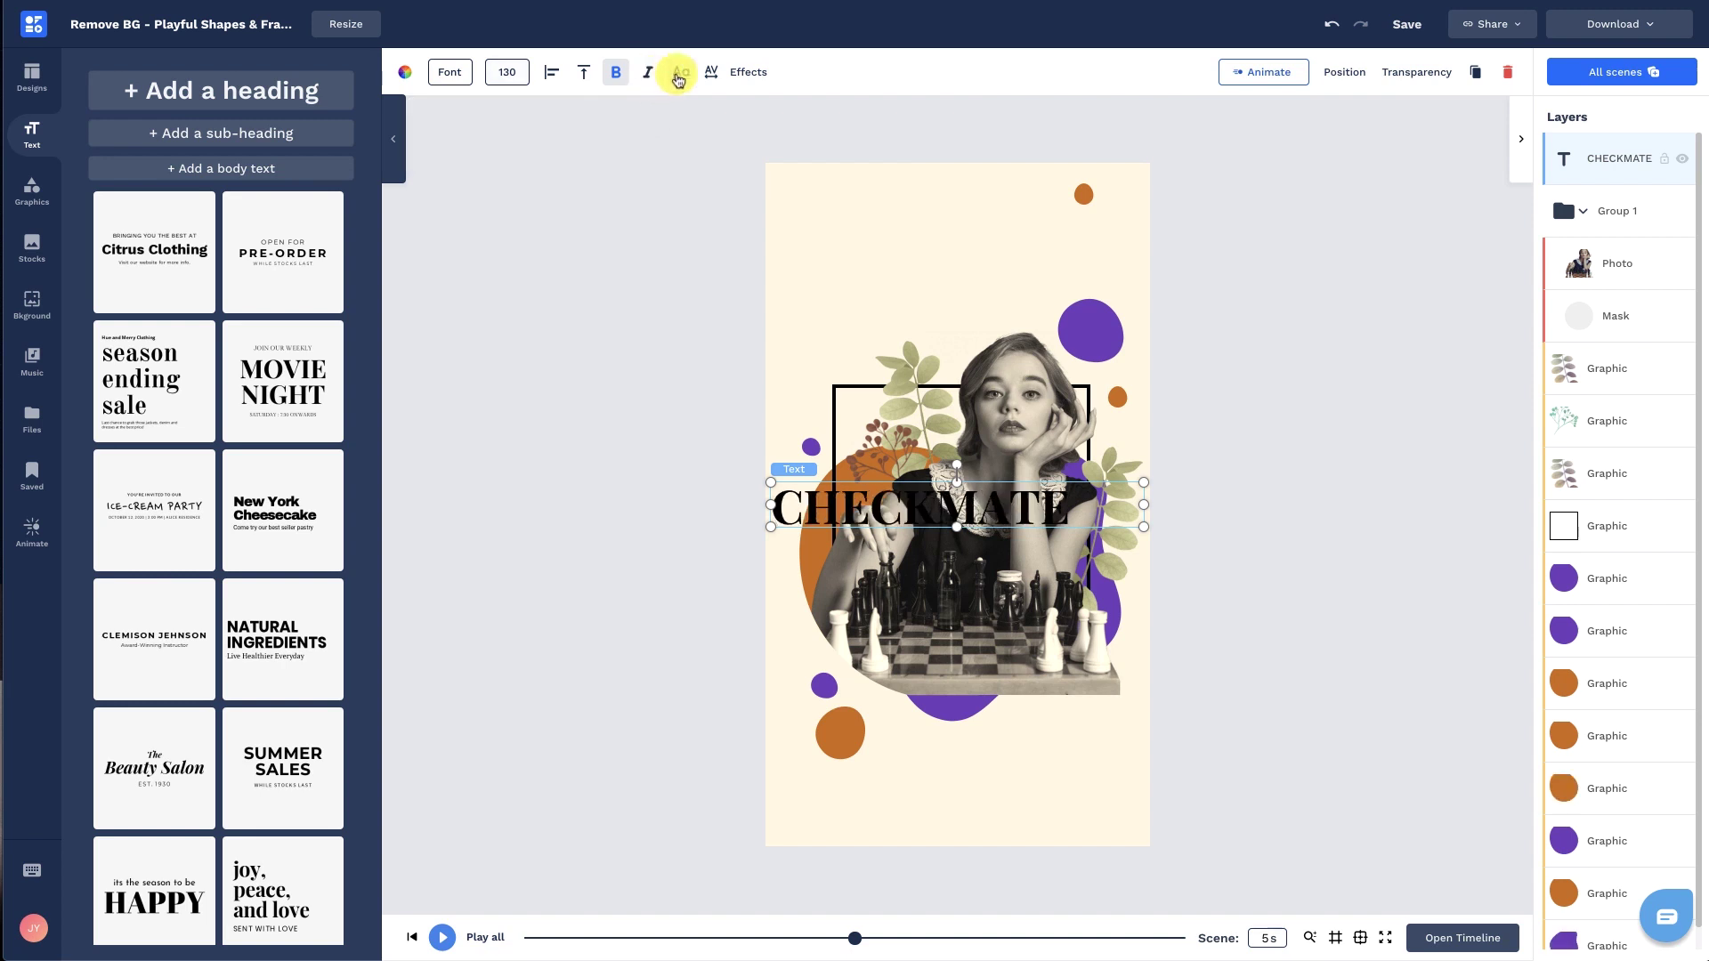
pyautogui.click(685, 76)
pyautogui.click(718, 77)
pyautogui.press('Up')
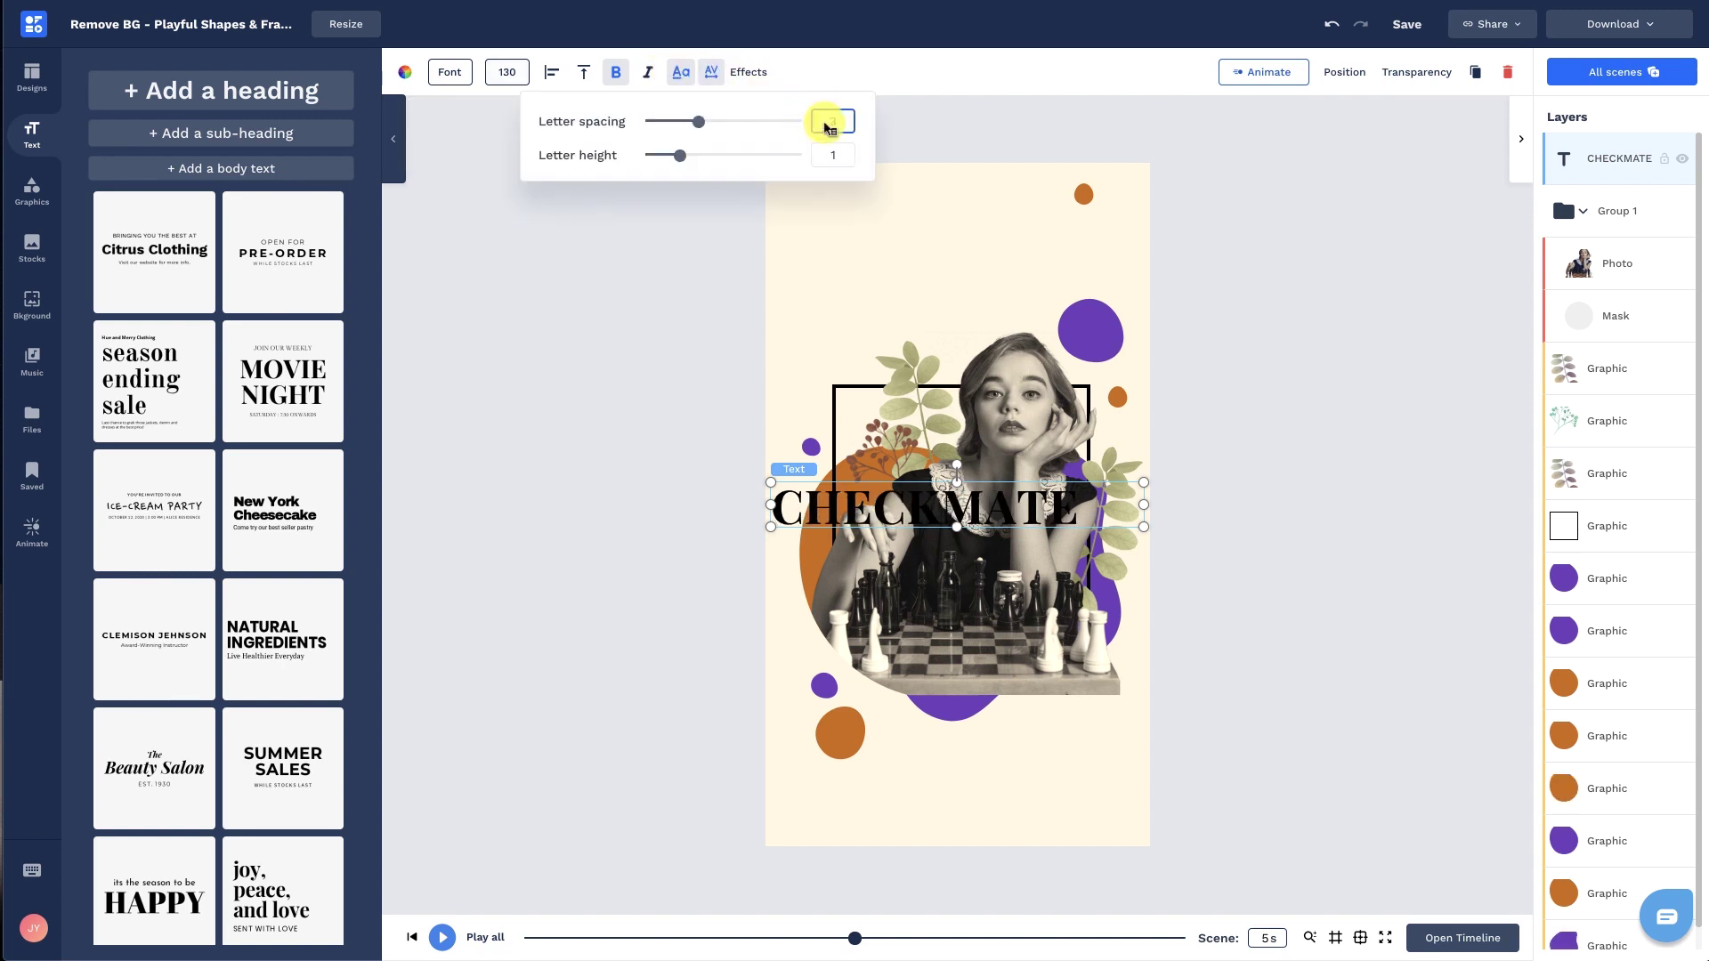
pyautogui.moveTo(859, 496); pyautogui.dragTo(899, 254)
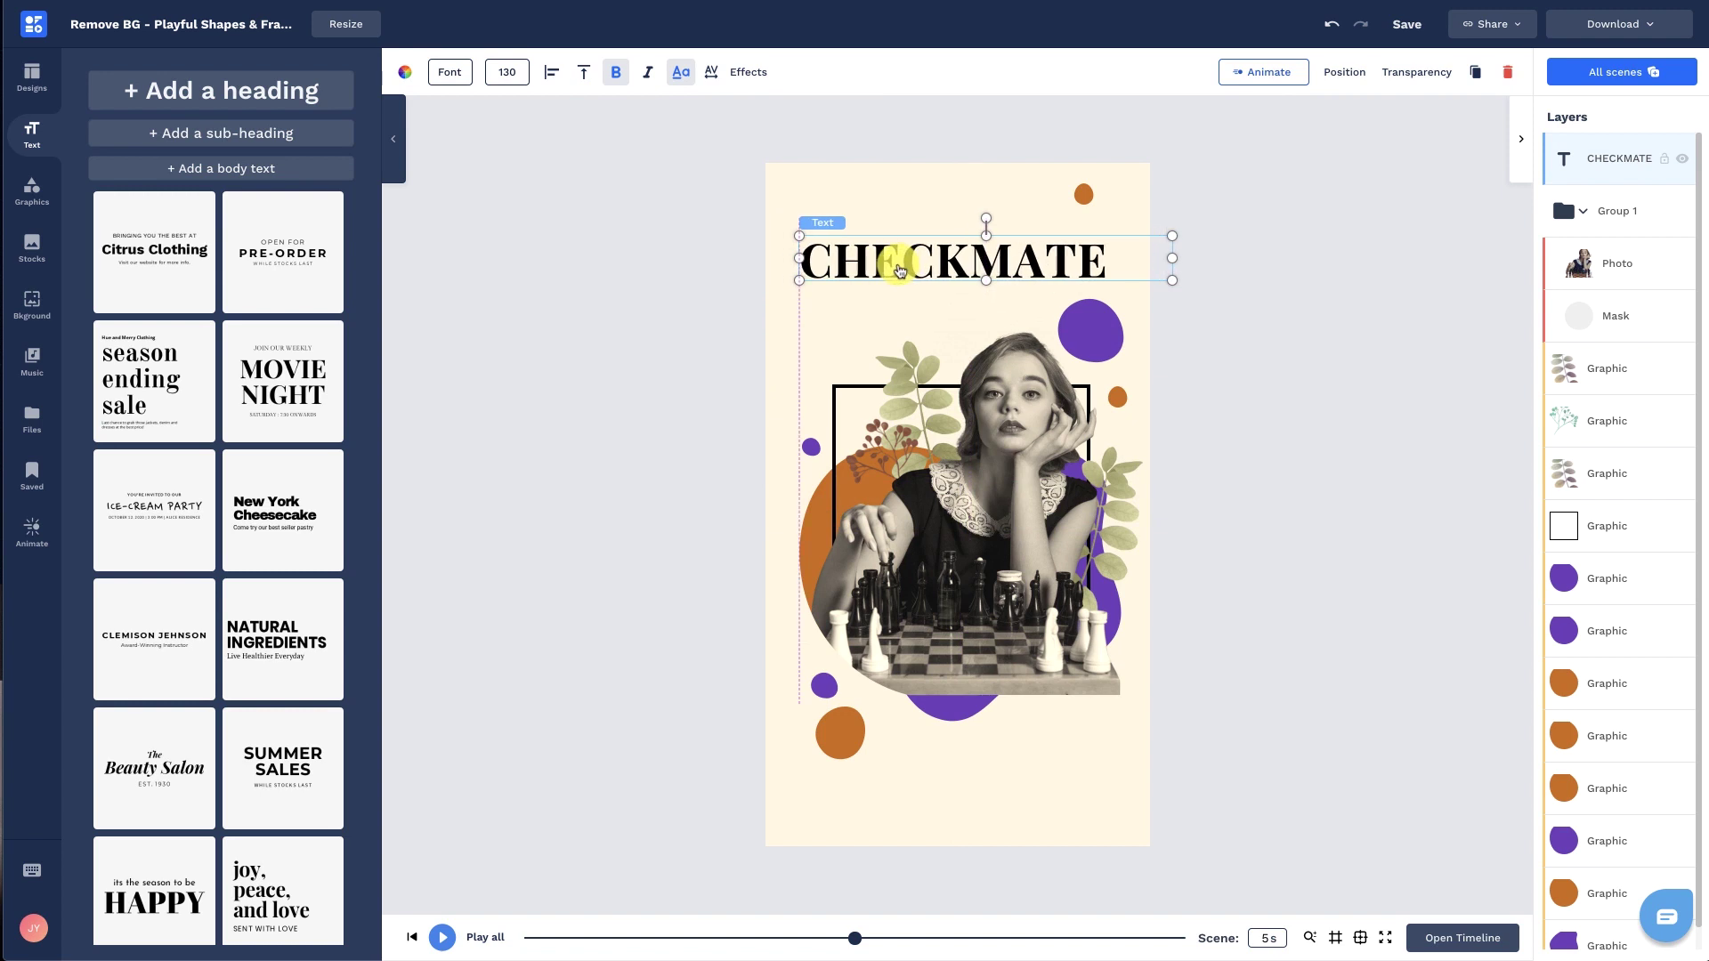
# Step: Duplicate it into an italic size-50 'Prediction / Strategy / Analytics' subtitle beneath
pyautogui.hotkey('ctrl', 'd')
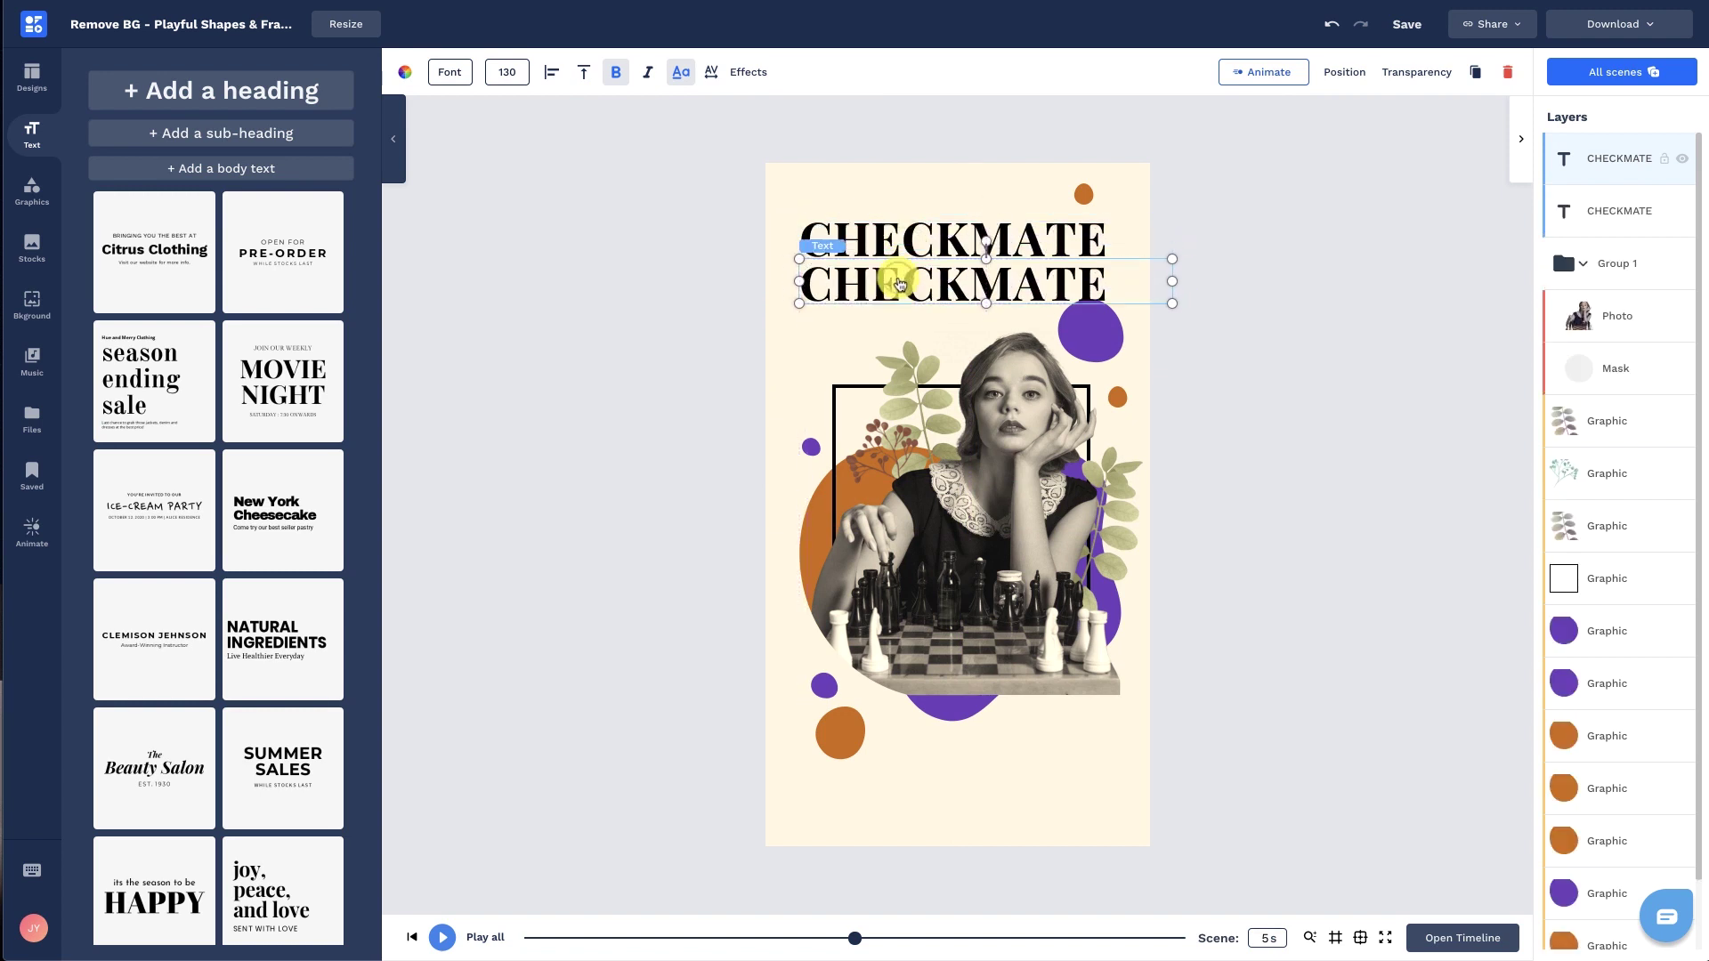
pyautogui.doubleClick(897, 273)
pyautogui.write('PREDICTION / STRATEGY / ANALYTICS')
pyautogui.hotkey('ctrl', 'a')
pyautogui.click(679, 73)
pyautogui.click(615, 73)
pyautogui.click(648, 72)
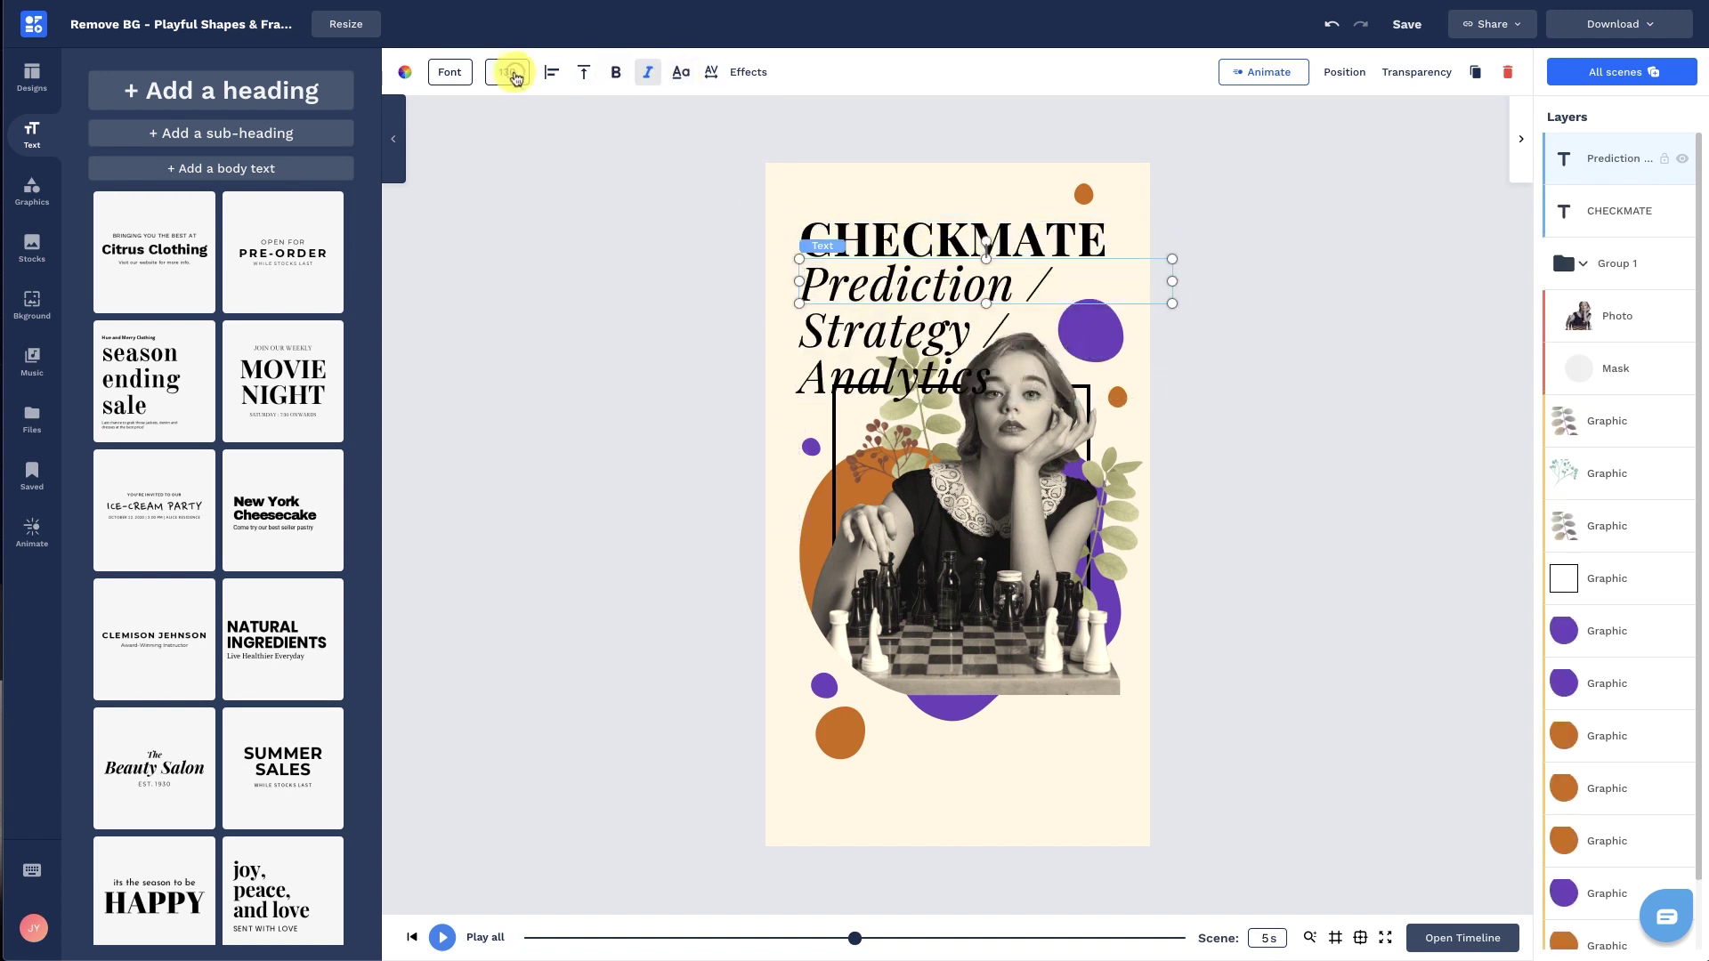
pyautogui.click(508, 73)
pyautogui.write('50')
pyautogui.click(706, 72)
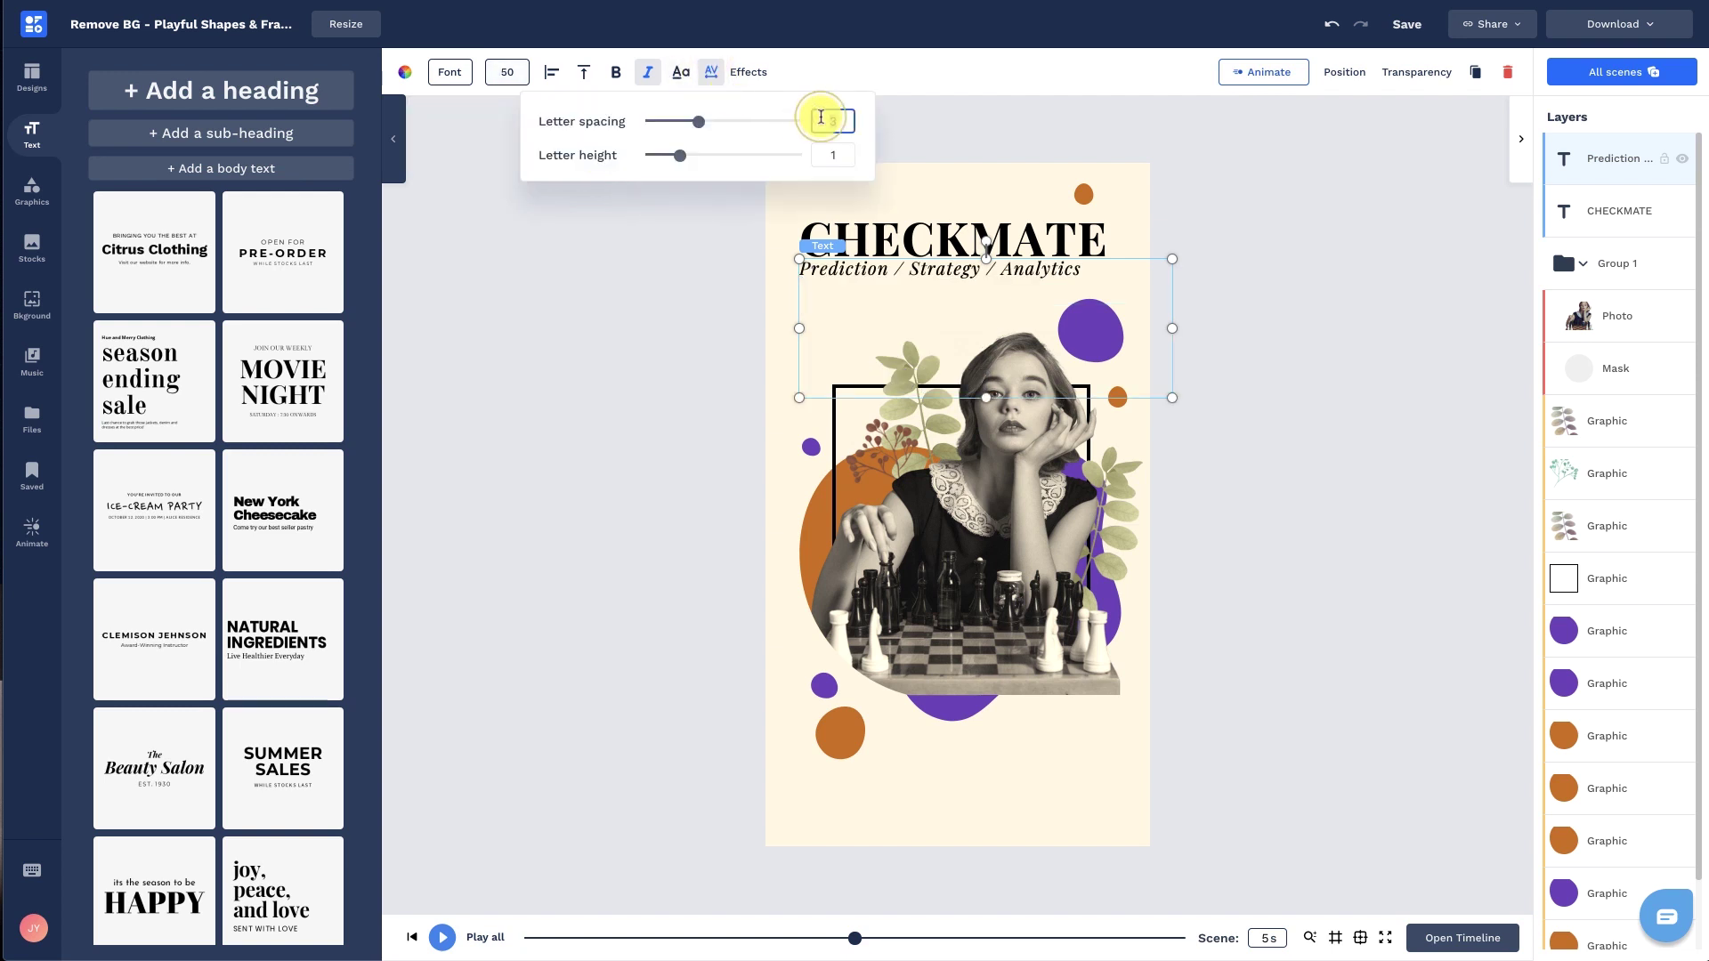
pyautogui.write('0')
pyautogui.click(686, 277)
pyautogui.click(989, 395)
pyautogui.moveTo(989, 395); pyautogui.dragTo(1000, 276)
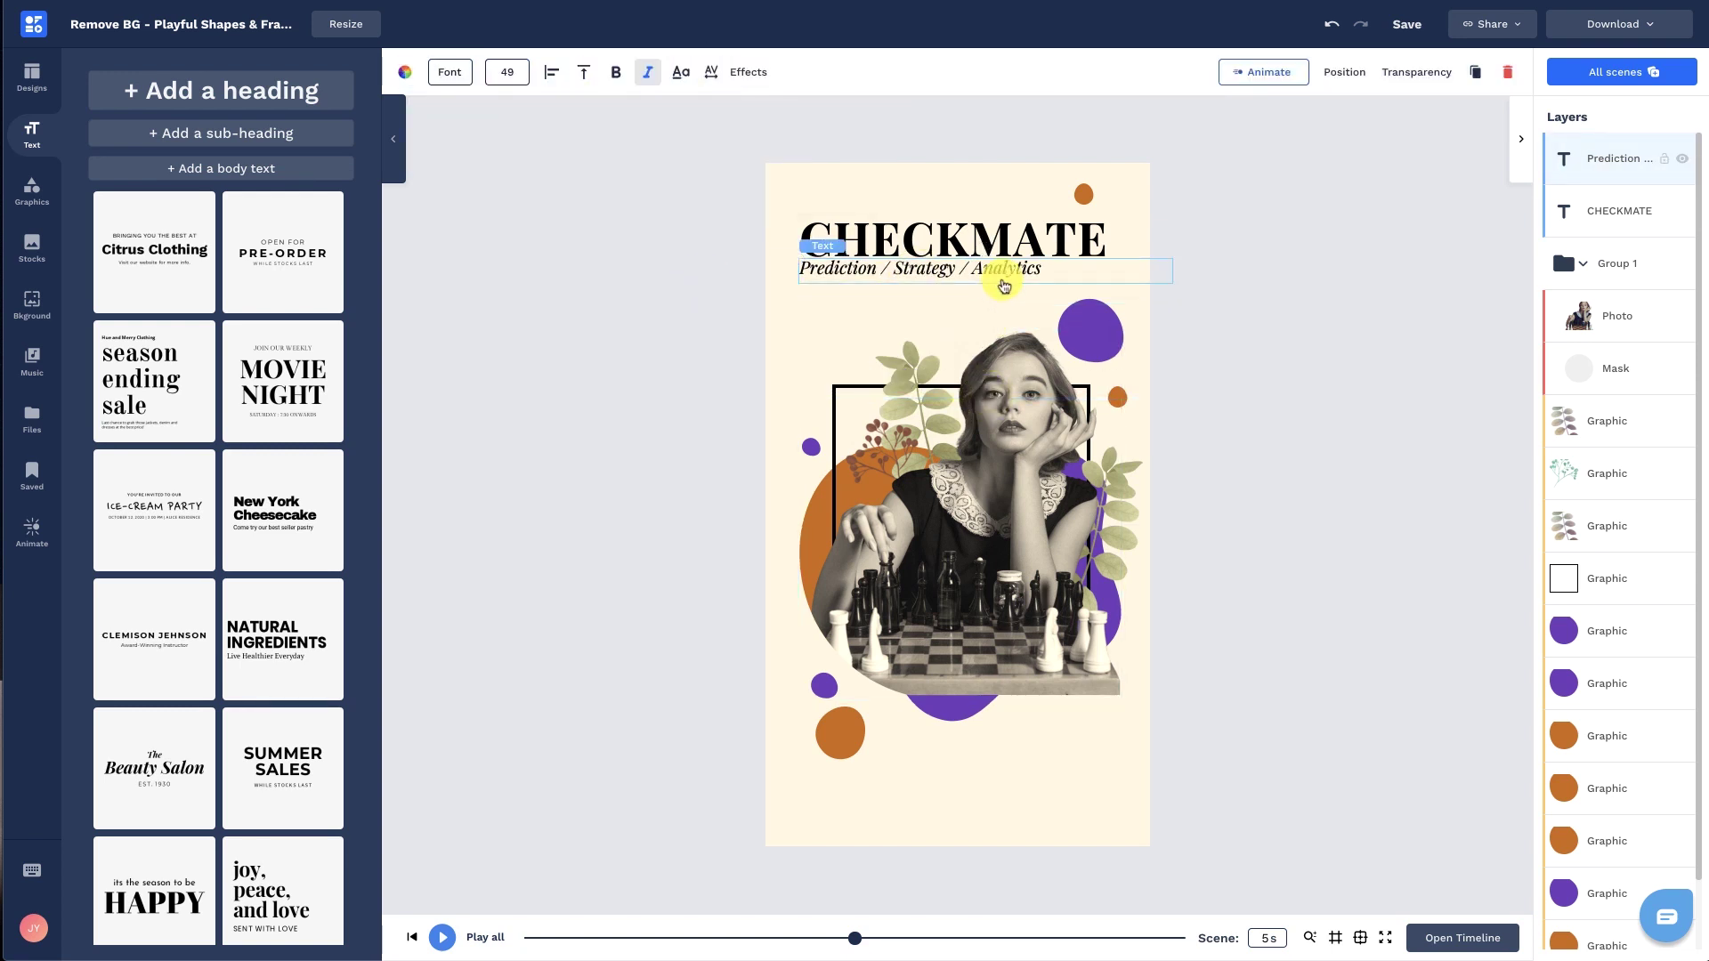
pyautogui.keyDown('shift'); pyautogui.click(1001, 252); pyautogui.keyUp('shift')
# Step: Place the uploaded logo in the poster's bottom-right corner
pyautogui.click(1148, 345)
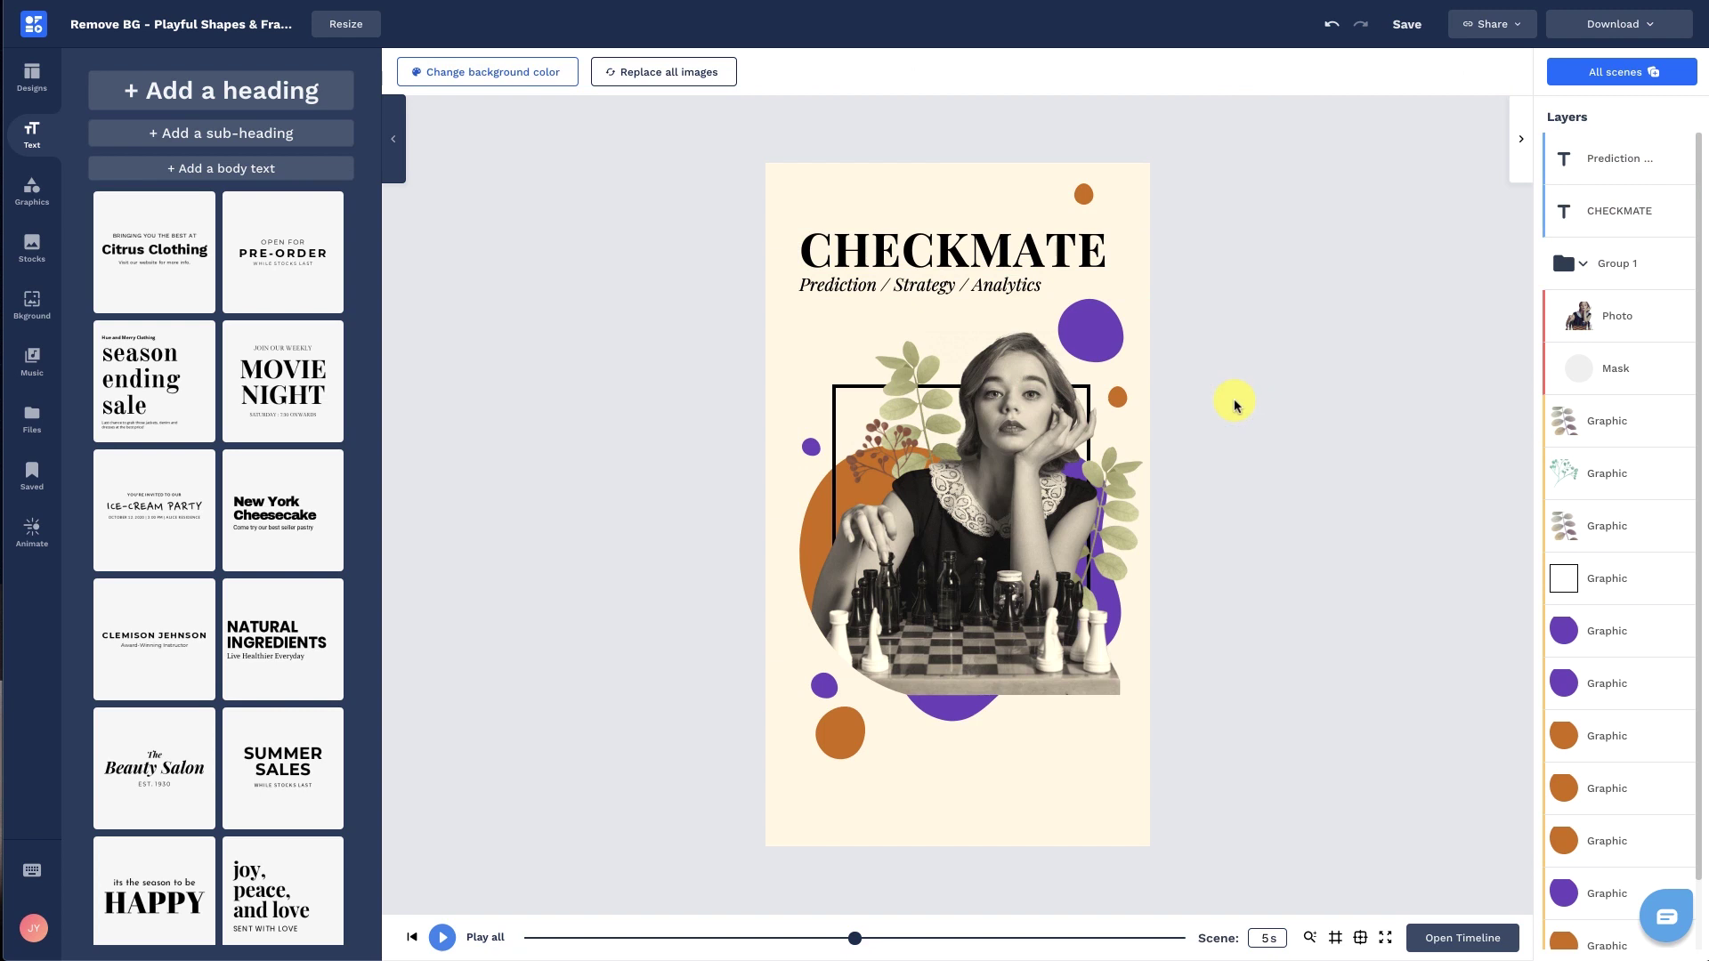
pyautogui.click(40, 423)
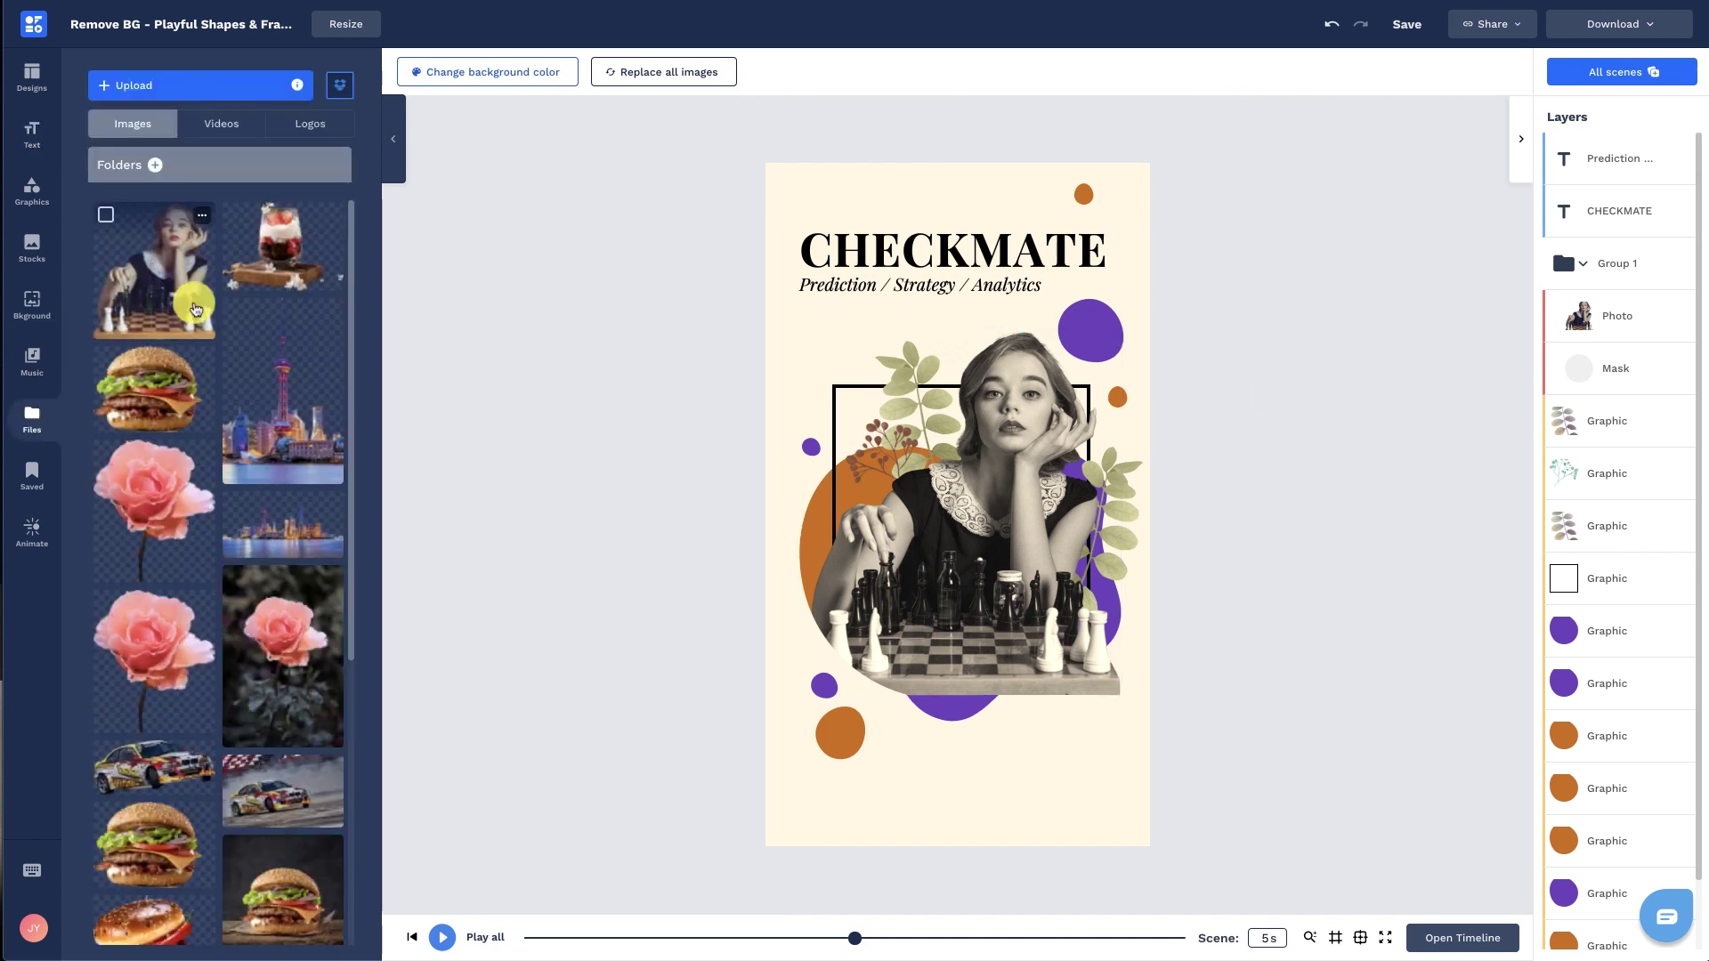
pyautogui.click(343, 127)
pyautogui.click(187, 211)
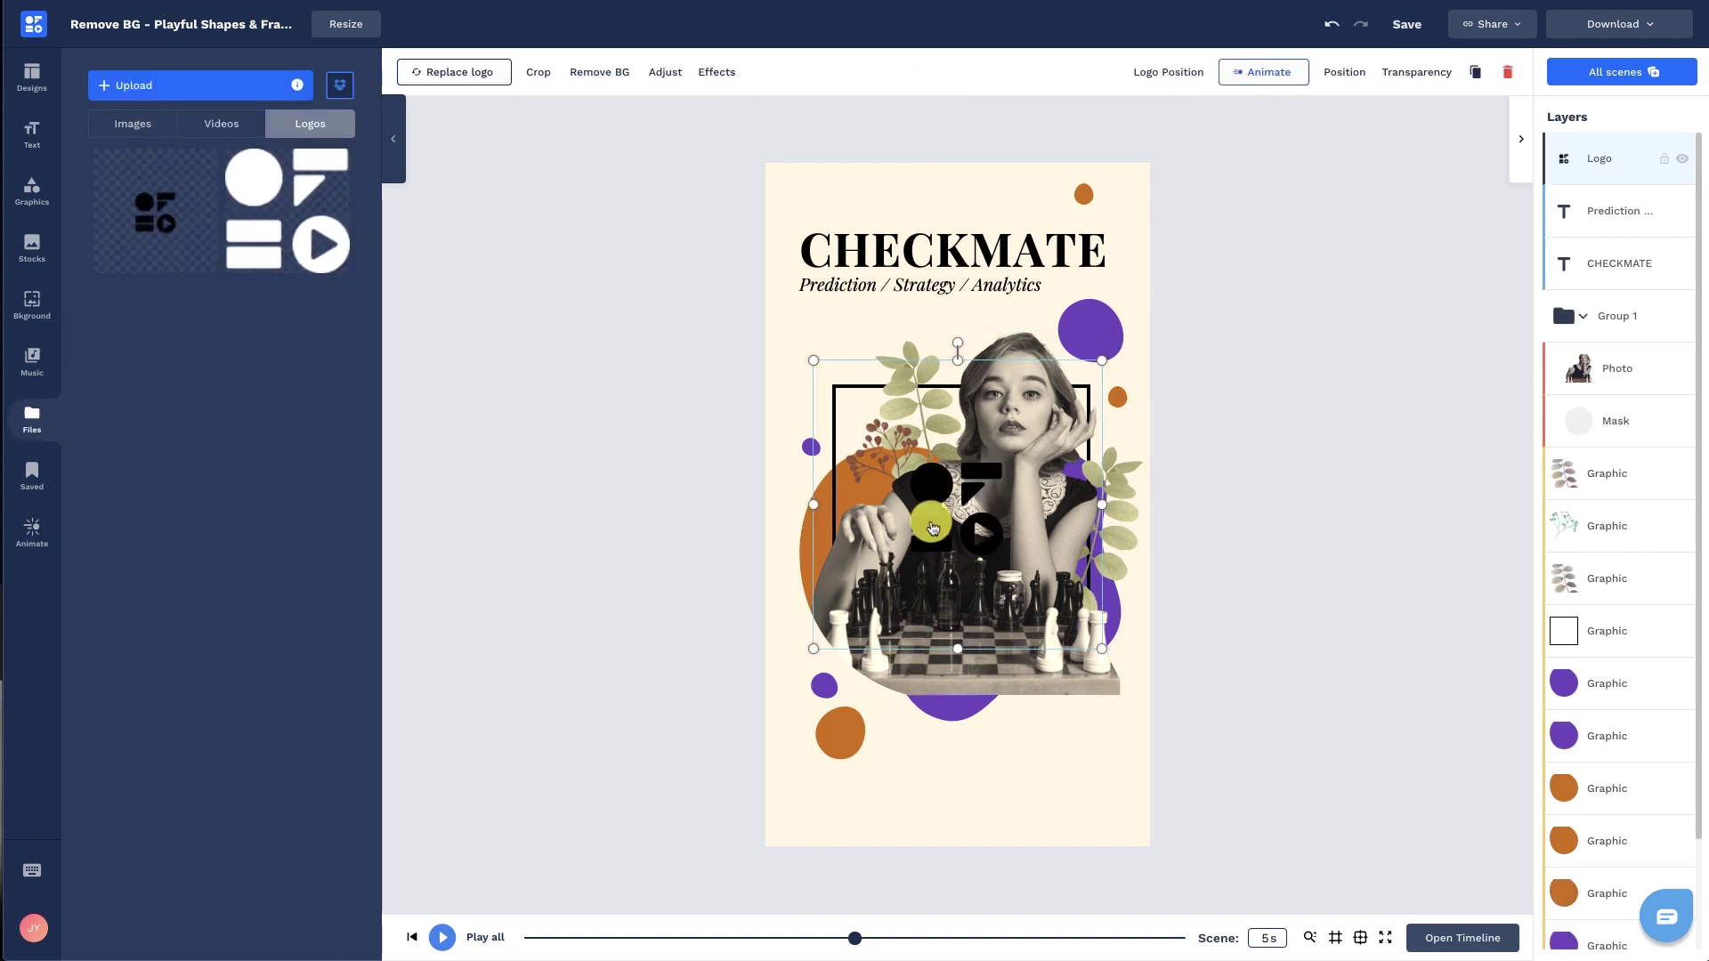
pyautogui.moveTo(927, 522)
pyautogui.mouseDown()
pyautogui.moveTo(1130, 752)
pyautogui.moveTo(1071, 798)
pyautogui.moveTo(1110, 786)
pyautogui.moveTo(1118, 806)
pyautogui.mouseUp()
pyautogui.click(1225, 709)
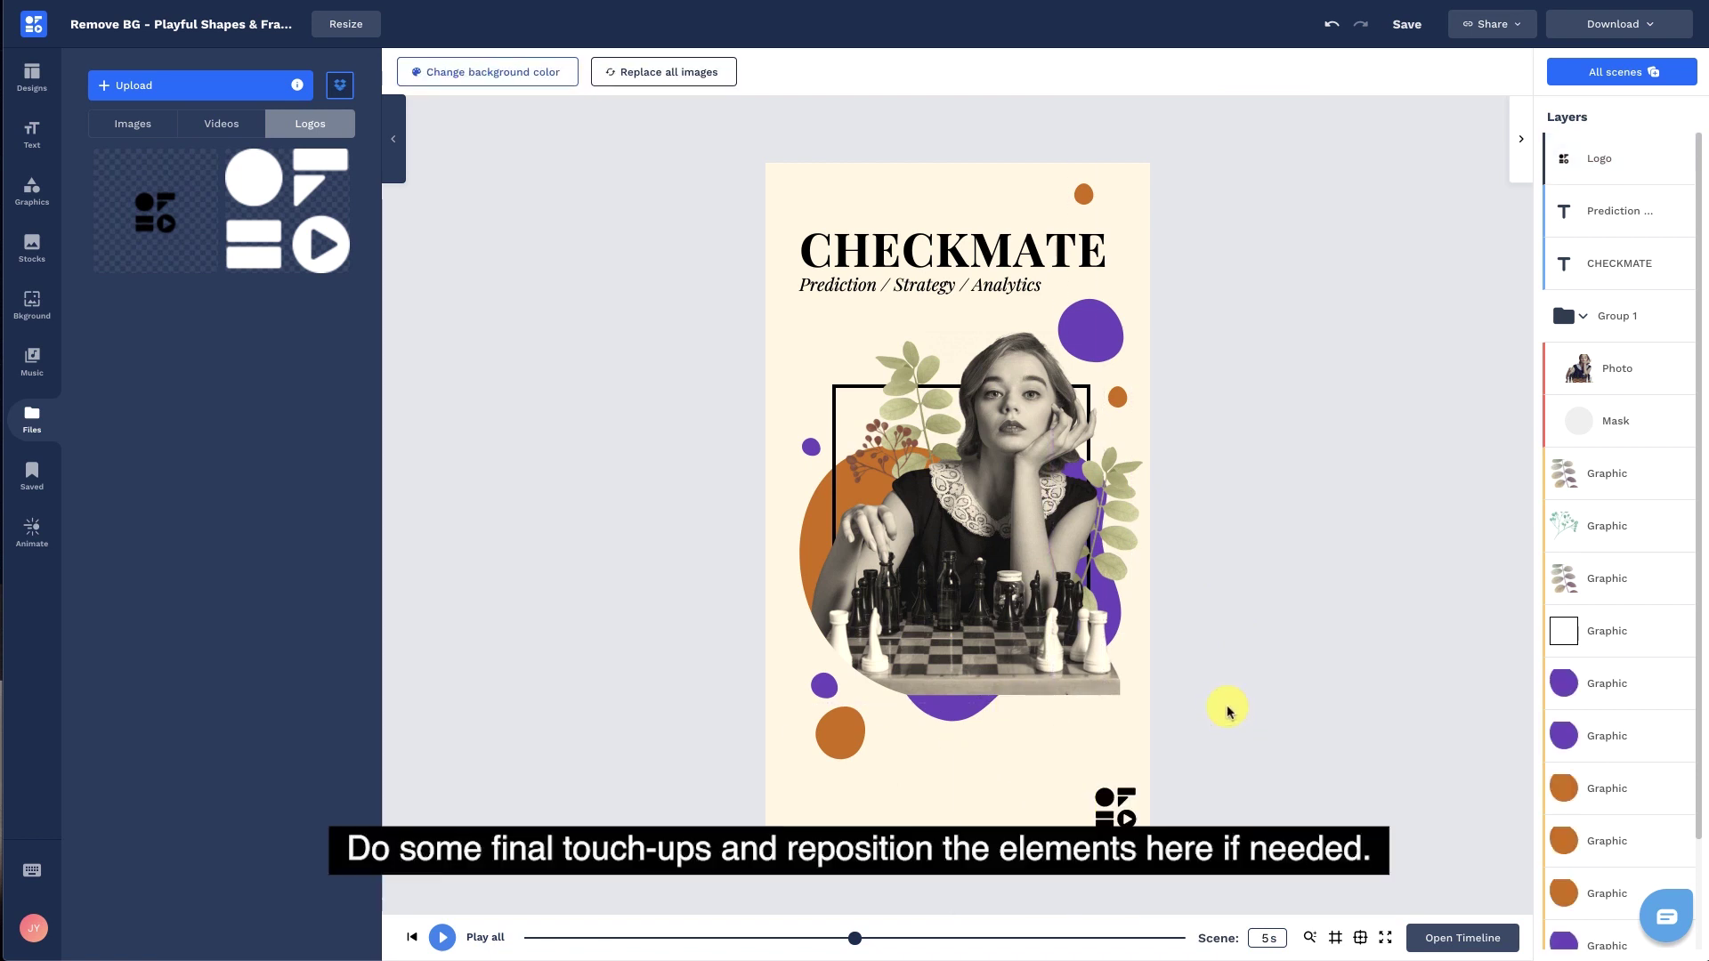
# Step: Enlarge the Group 1 photo collage slightly and nudge the leaf graphic down
pyautogui.click(1616, 317)
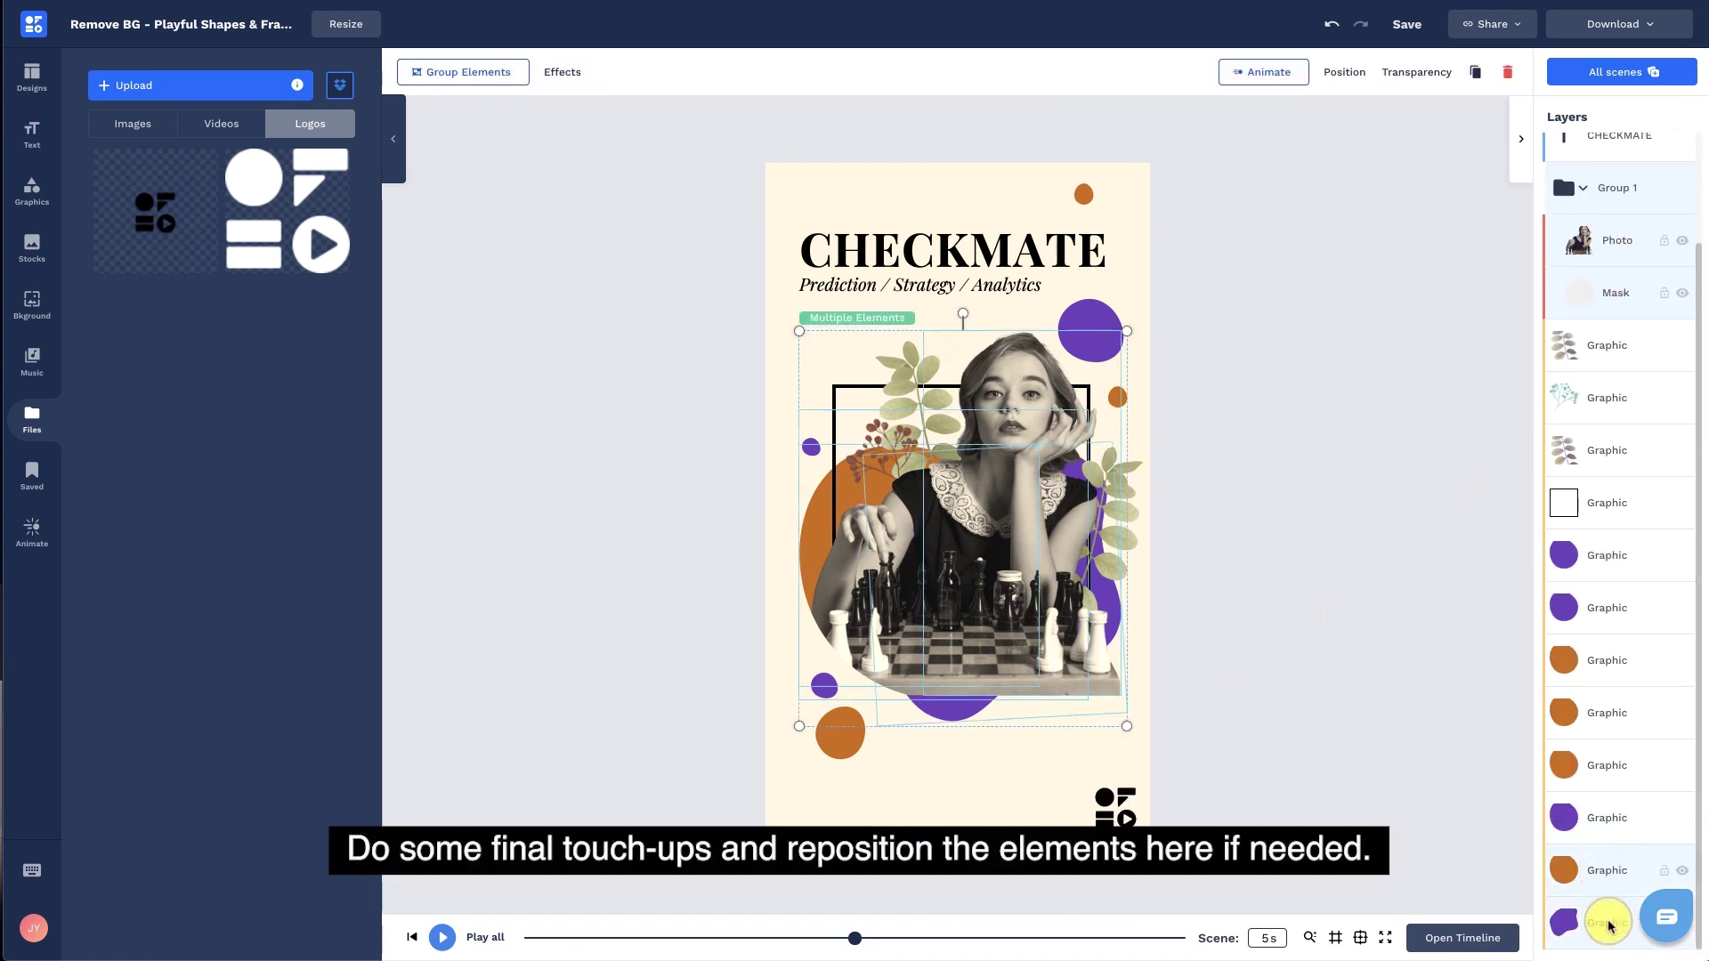
pyautogui.moveTo(1106, 412)
pyautogui.mouseDown()
pyautogui.moveTo(1136, 313)
pyautogui.moveTo(1047, 430)
pyautogui.mouseUp()
pyautogui.click(1189, 451)
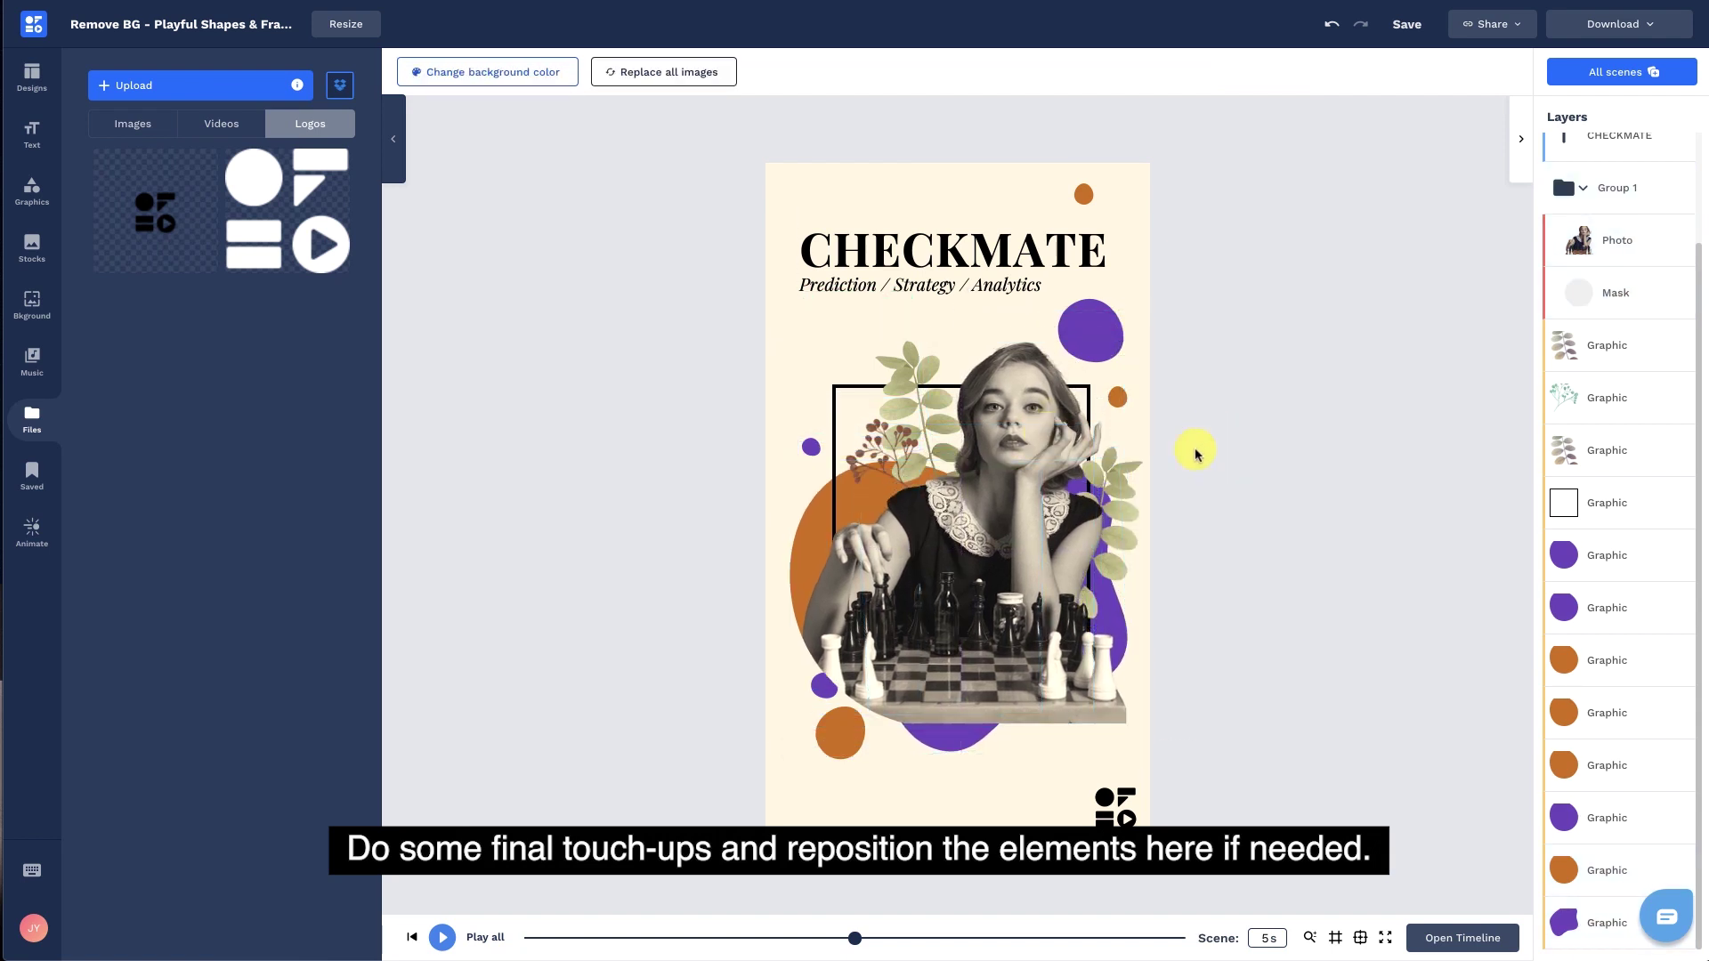
pyautogui.click(1130, 488)
pyautogui.moveTo(1130, 490); pyautogui.dragTo(1133, 534)
pyautogui.click(1361, 347)
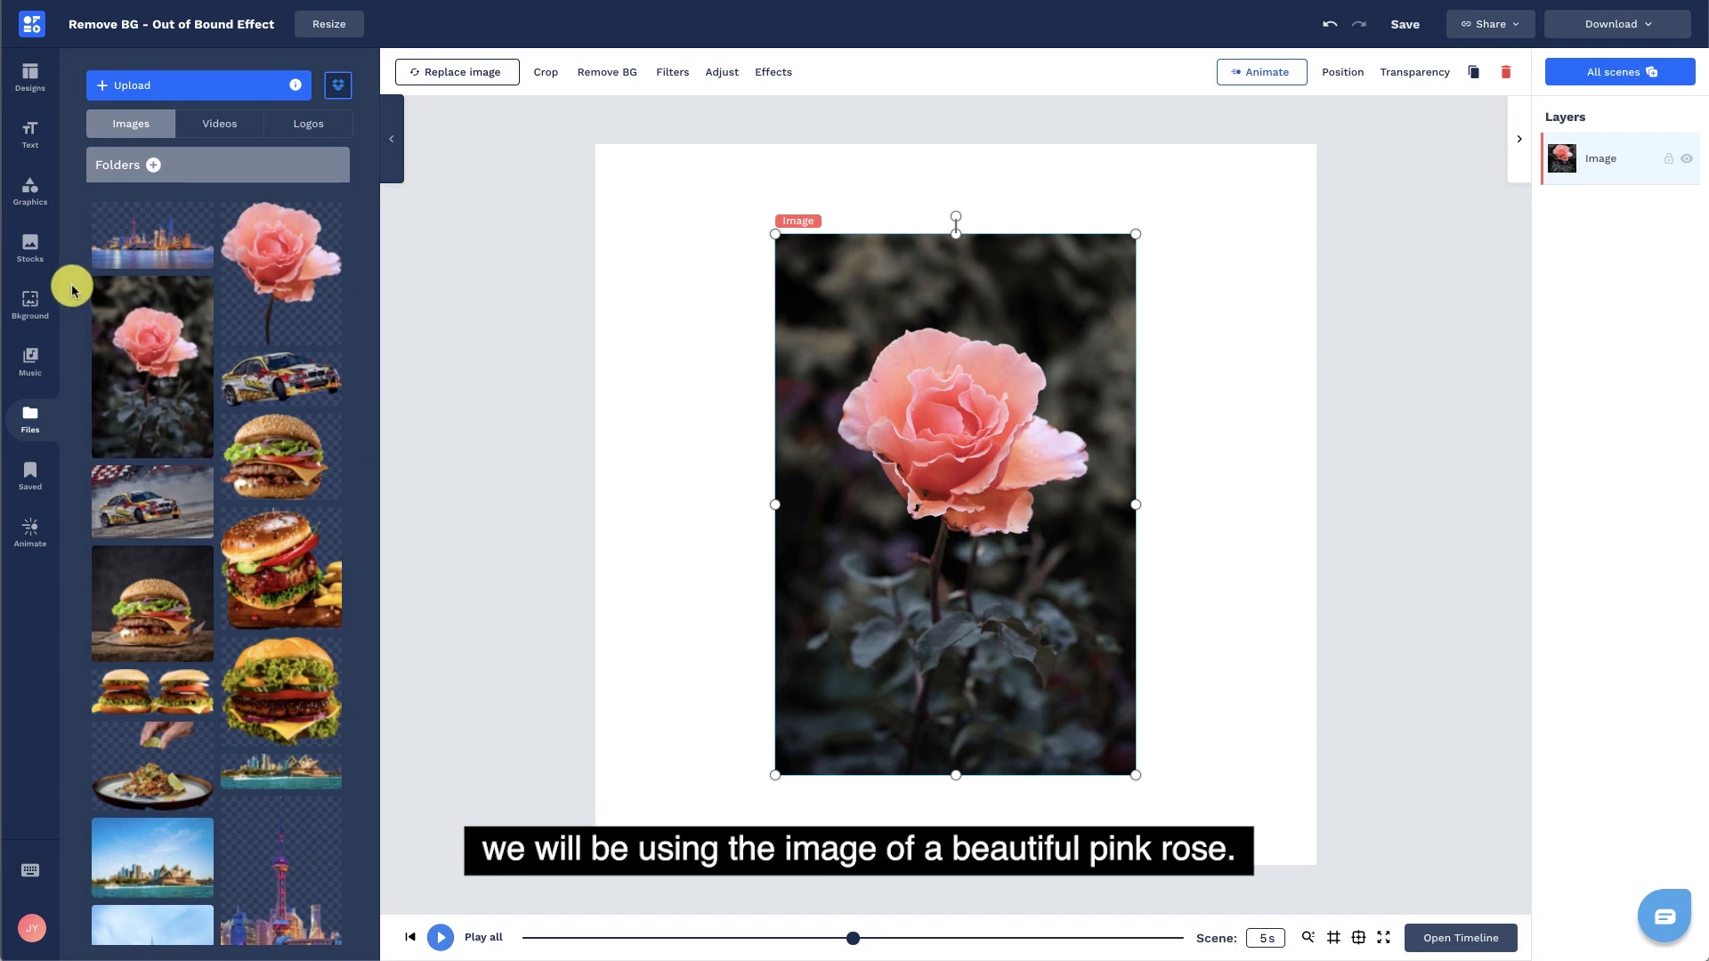
# Step: Apply the R letter mask from the stock masks to the rose photo, then shrink and centre it
pyautogui.click(49, 270)
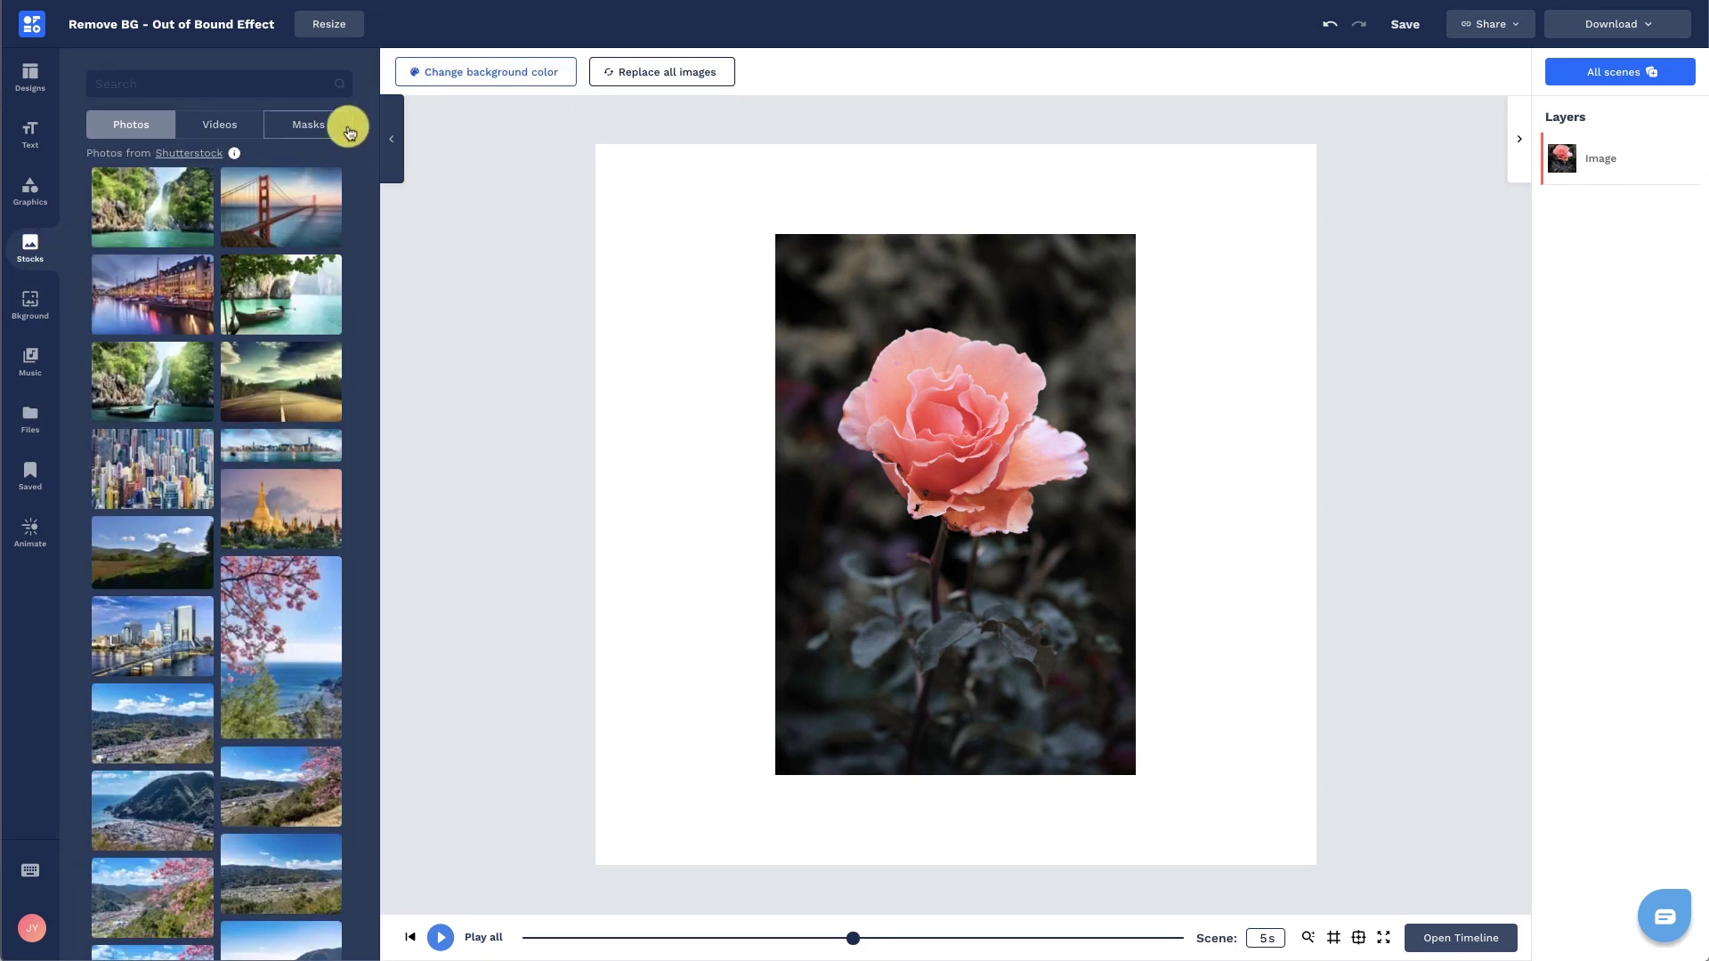
pyautogui.click(348, 127)
pyautogui.scroll(-5, 300, 302)
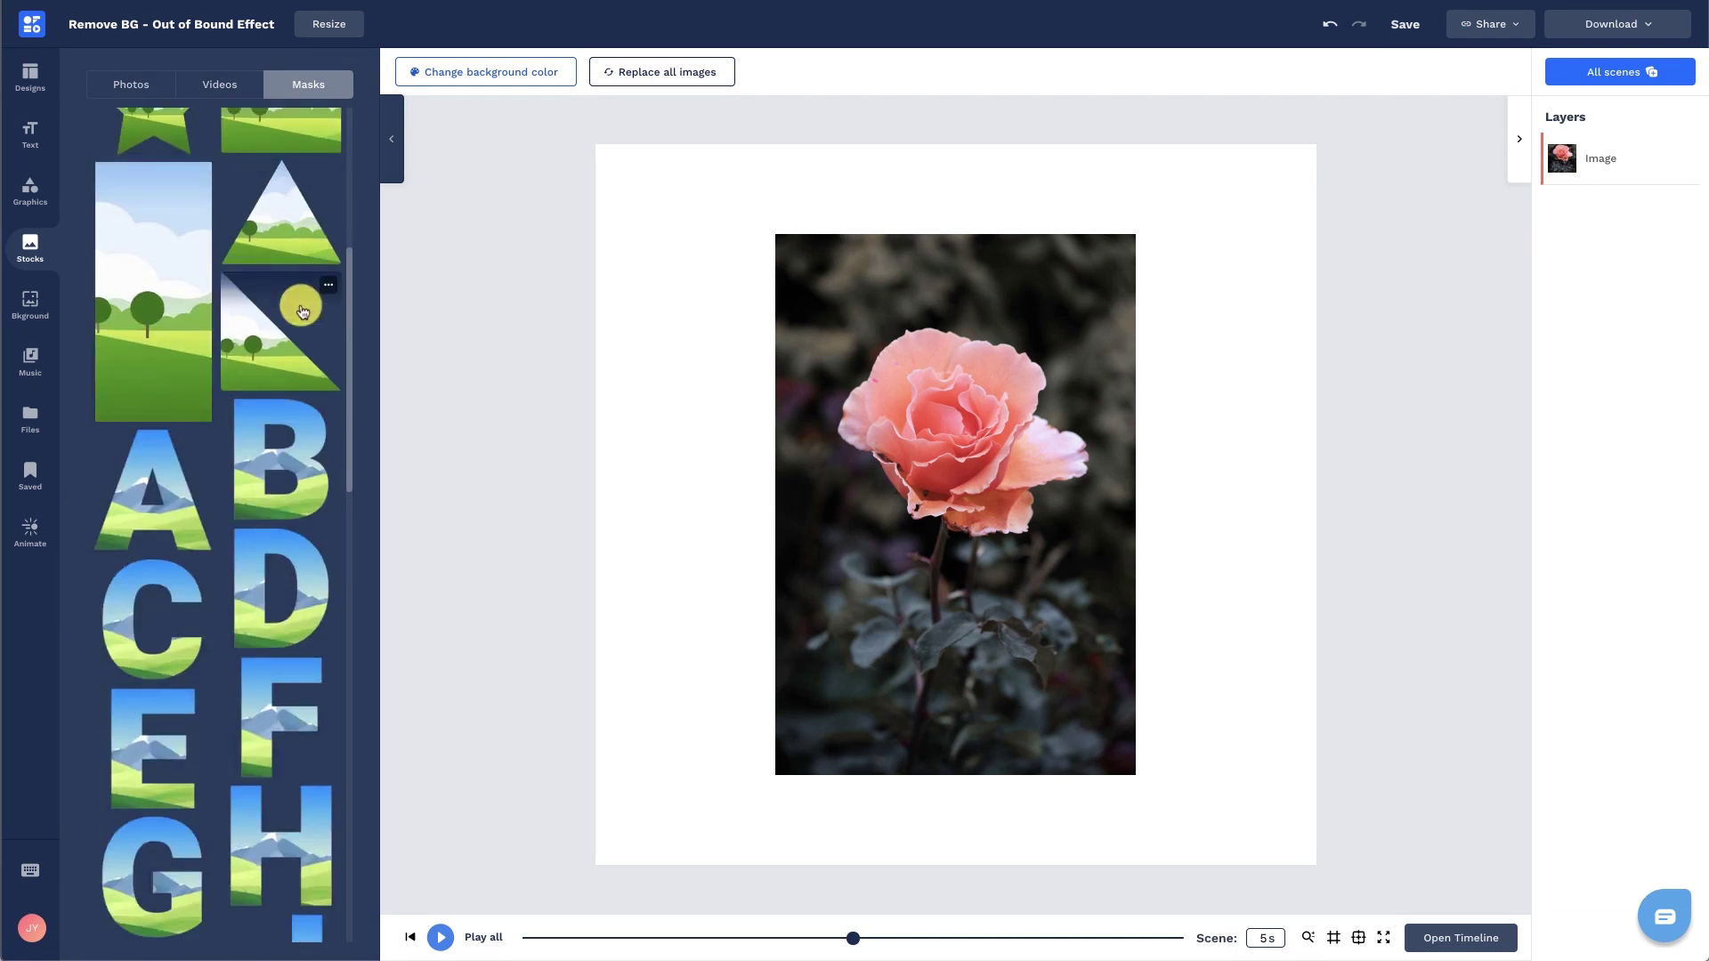
pyautogui.scroll(-5, 297, 304)
pyautogui.scroll(-2, 299, 313)
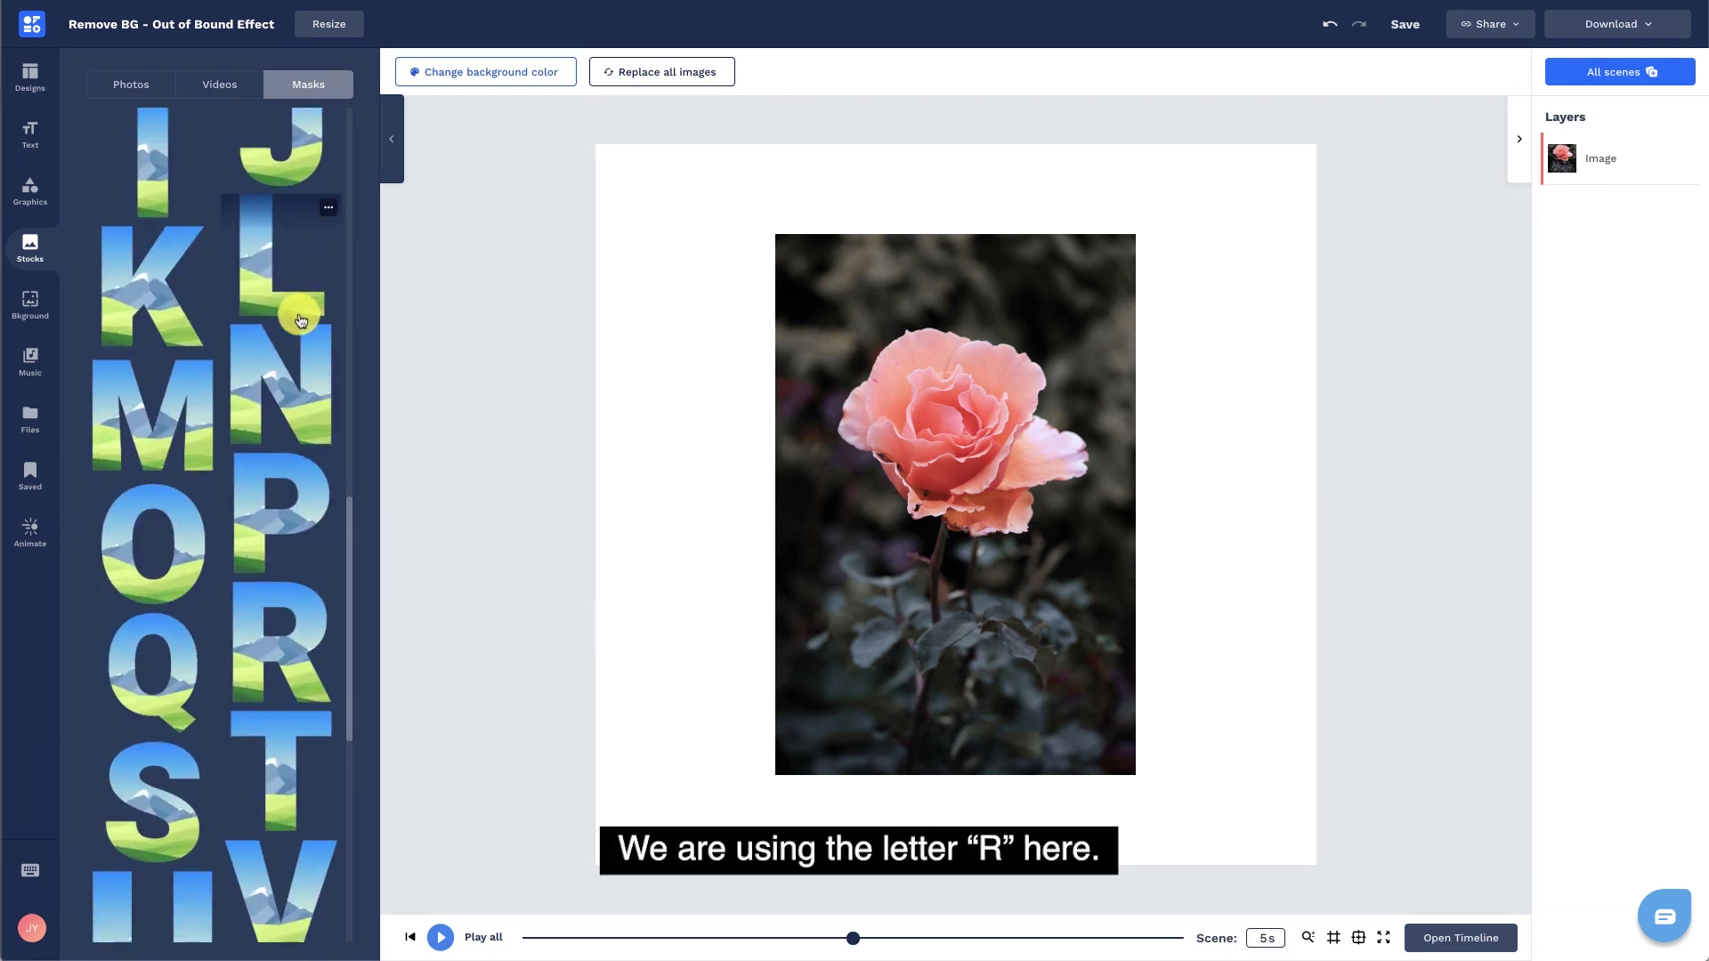
pyautogui.click(281, 615)
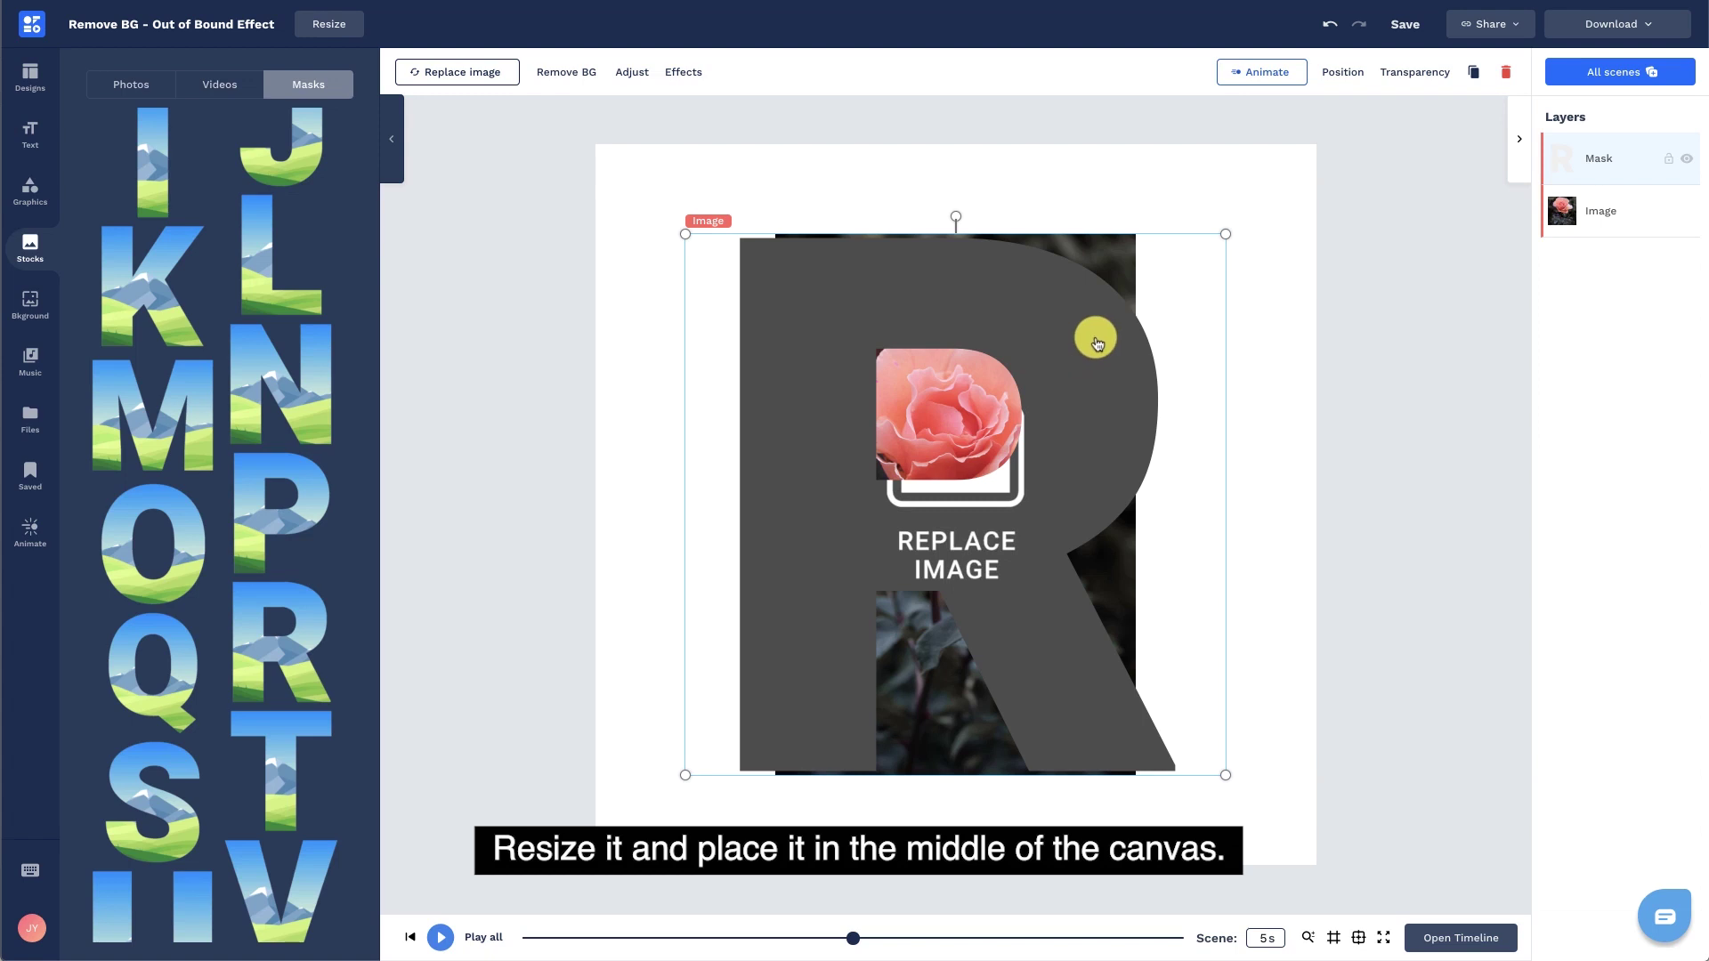
pyautogui.moveTo(1223, 232); pyautogui.dragTo(1118, 332)
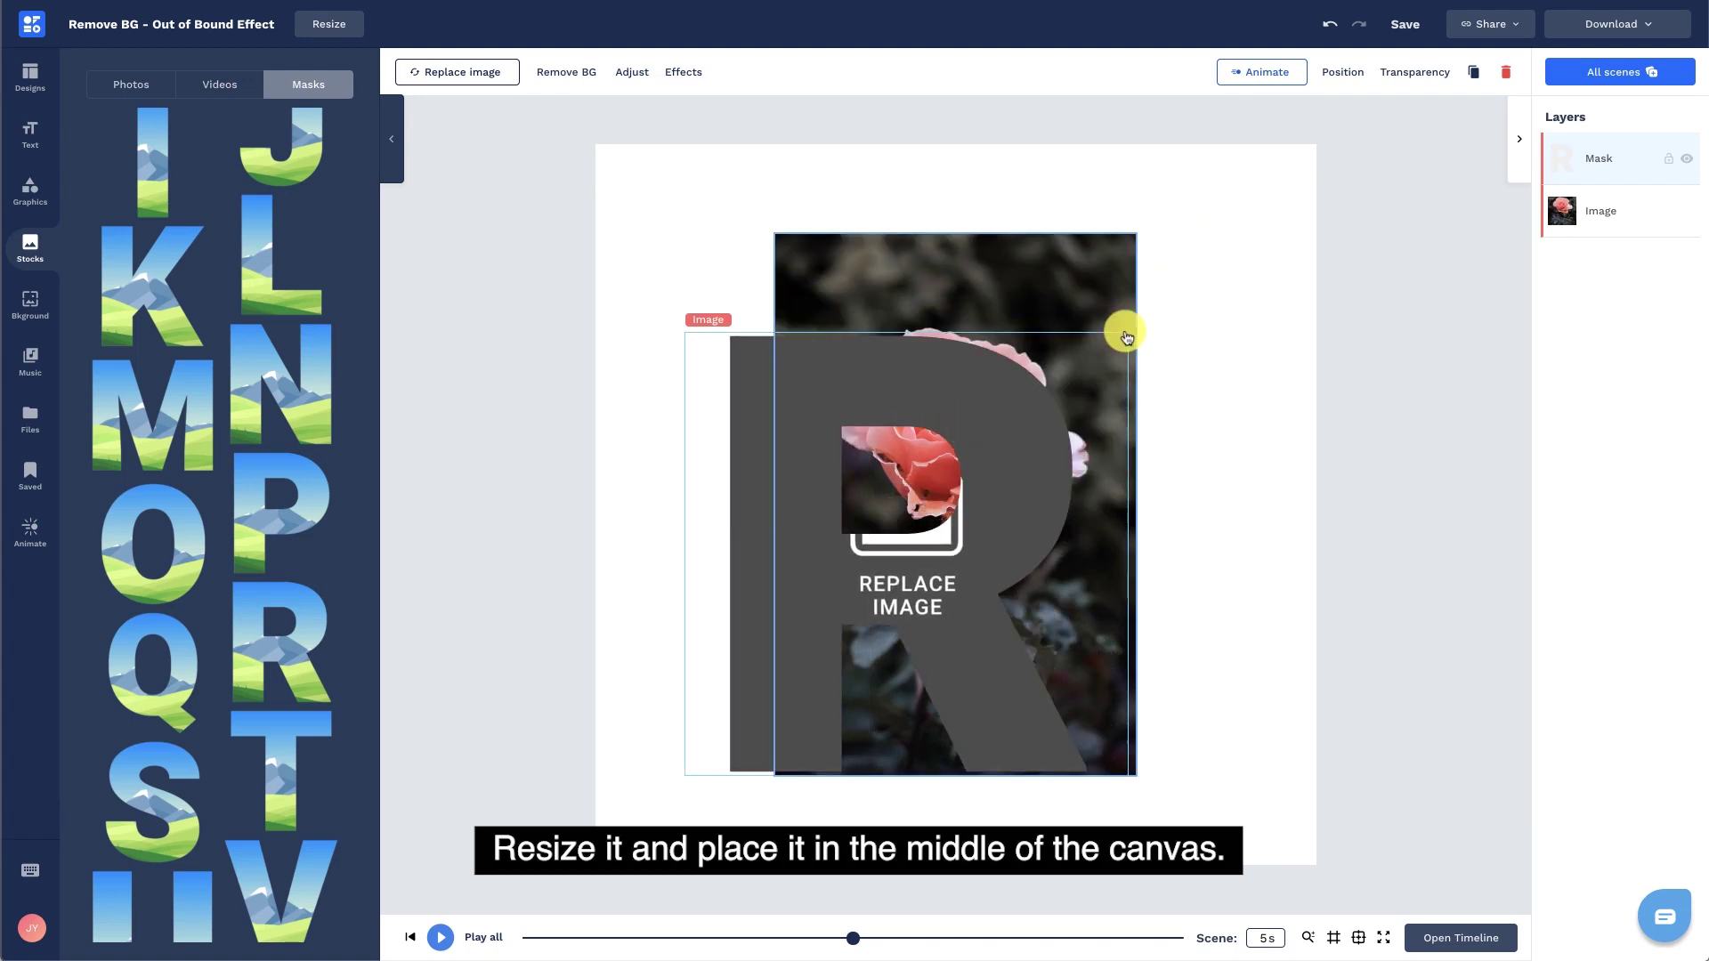
pyautogui.moveTo(1023, 400); pyautogui.dragTo(1080, 362)
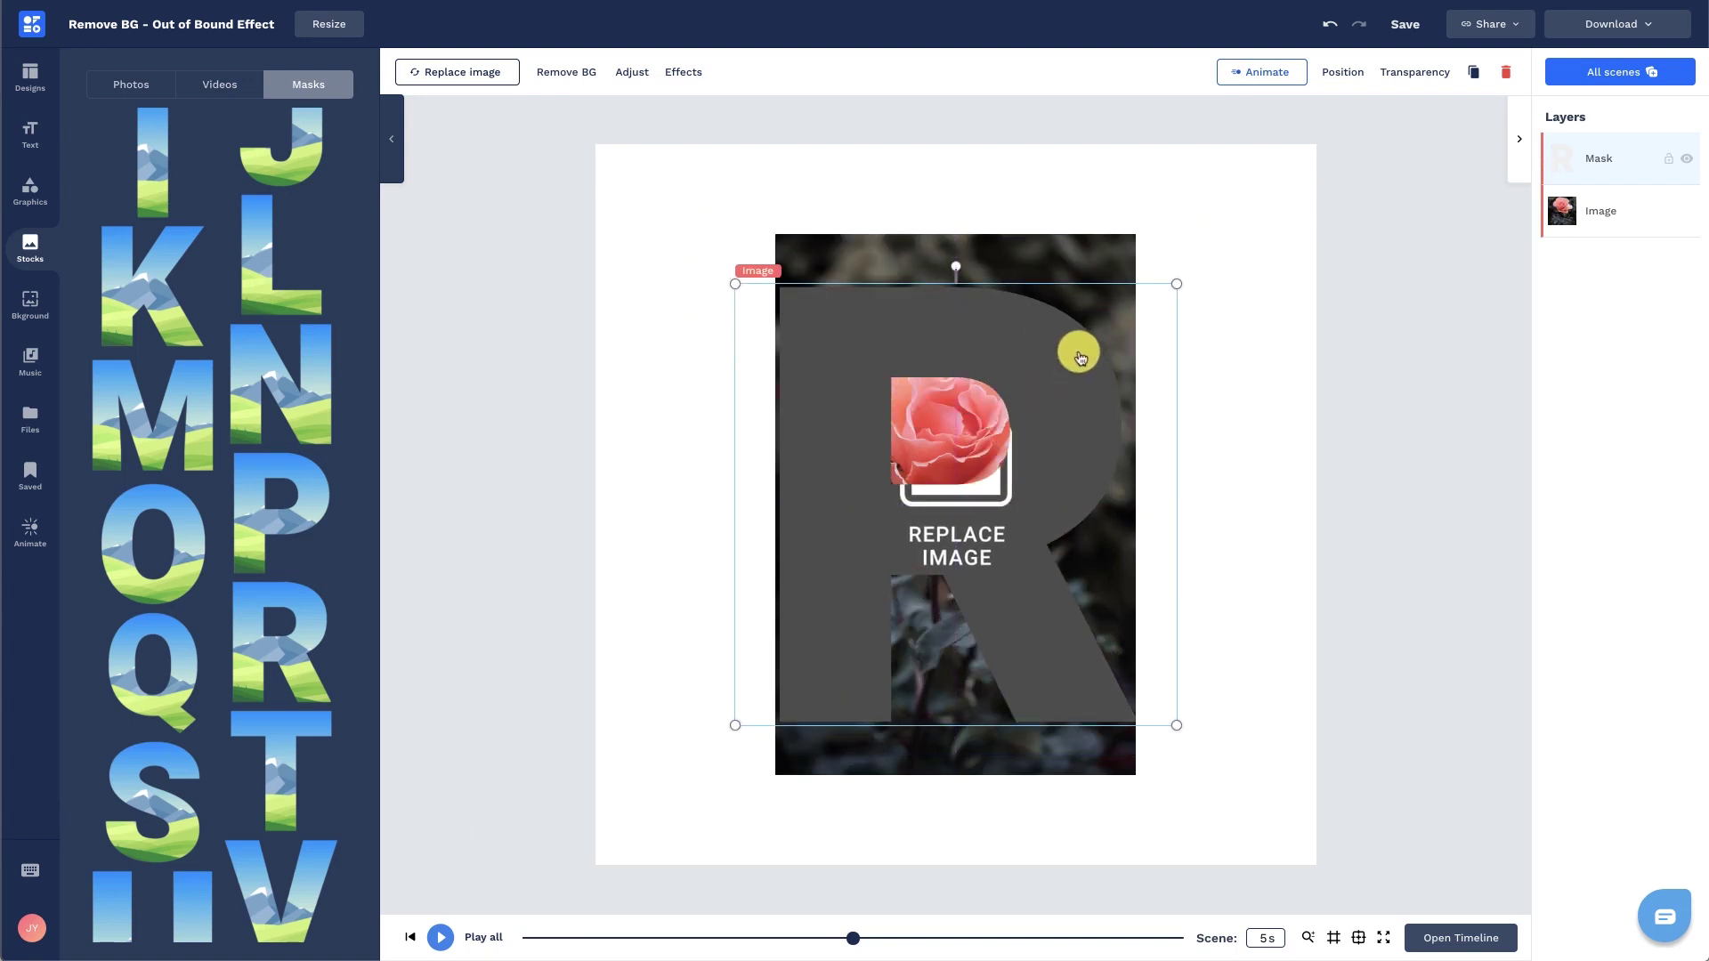
# Step: Rename the rose photo layer Guide and set its transparency to 37%
pyautogui.click(1079, 254)
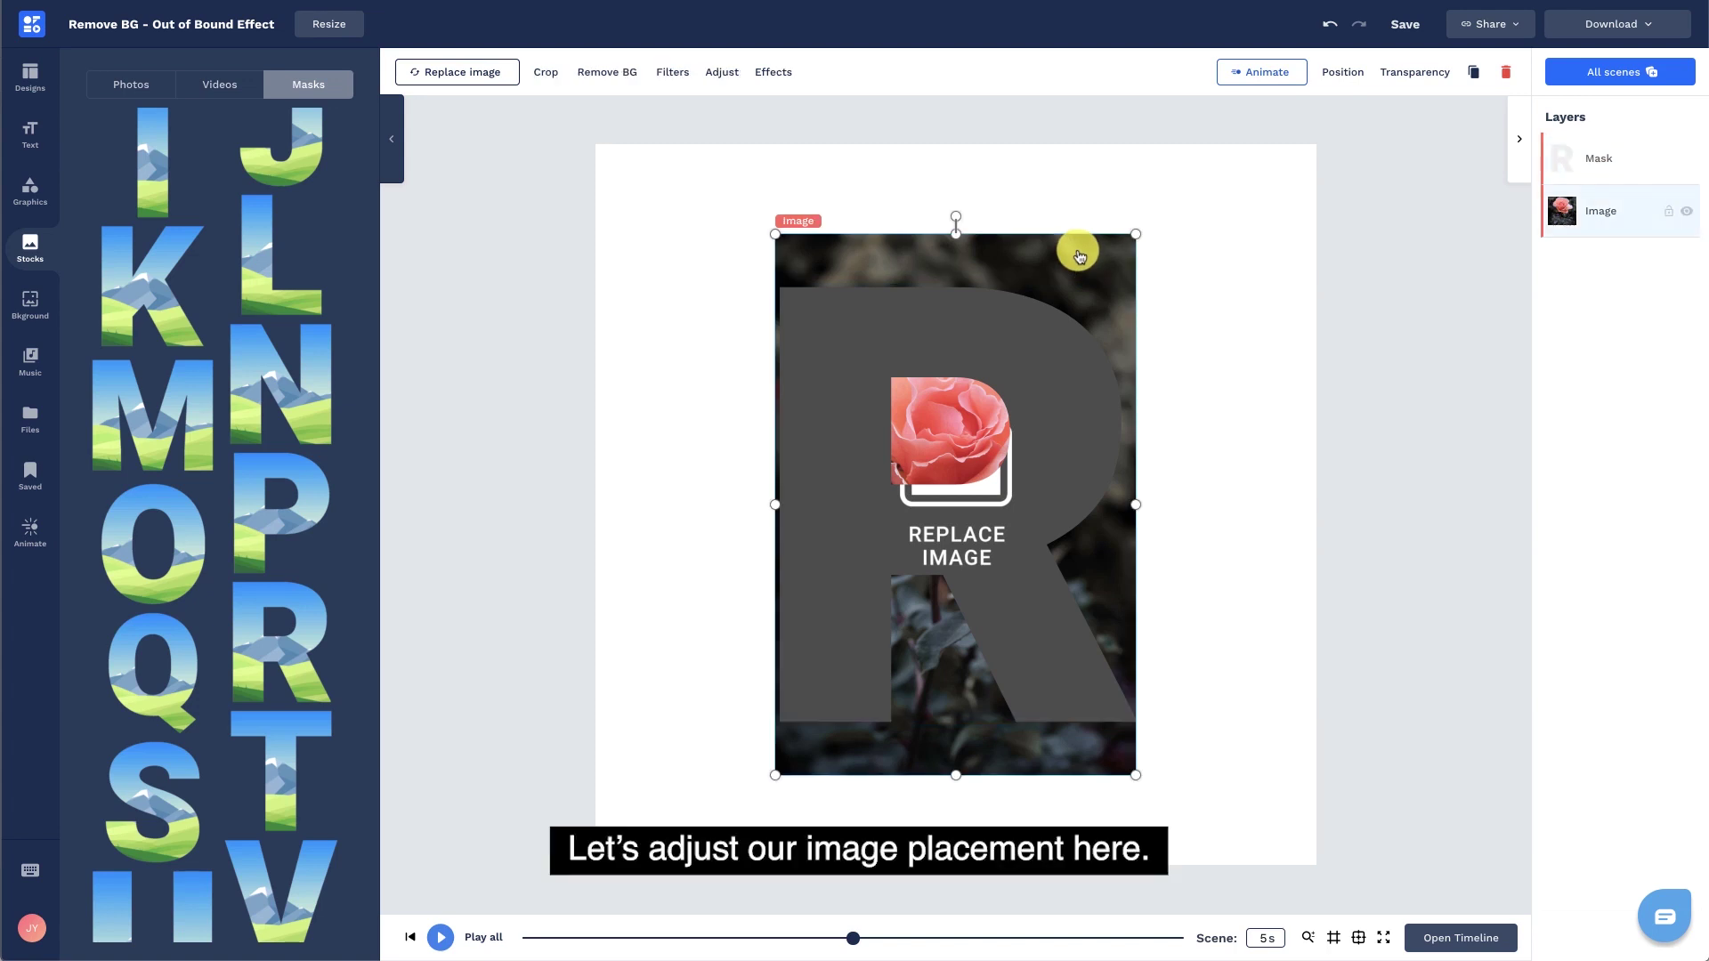
pyautogui.moveTo(1564, 180); pyautogui.dragTo(1580, 245)
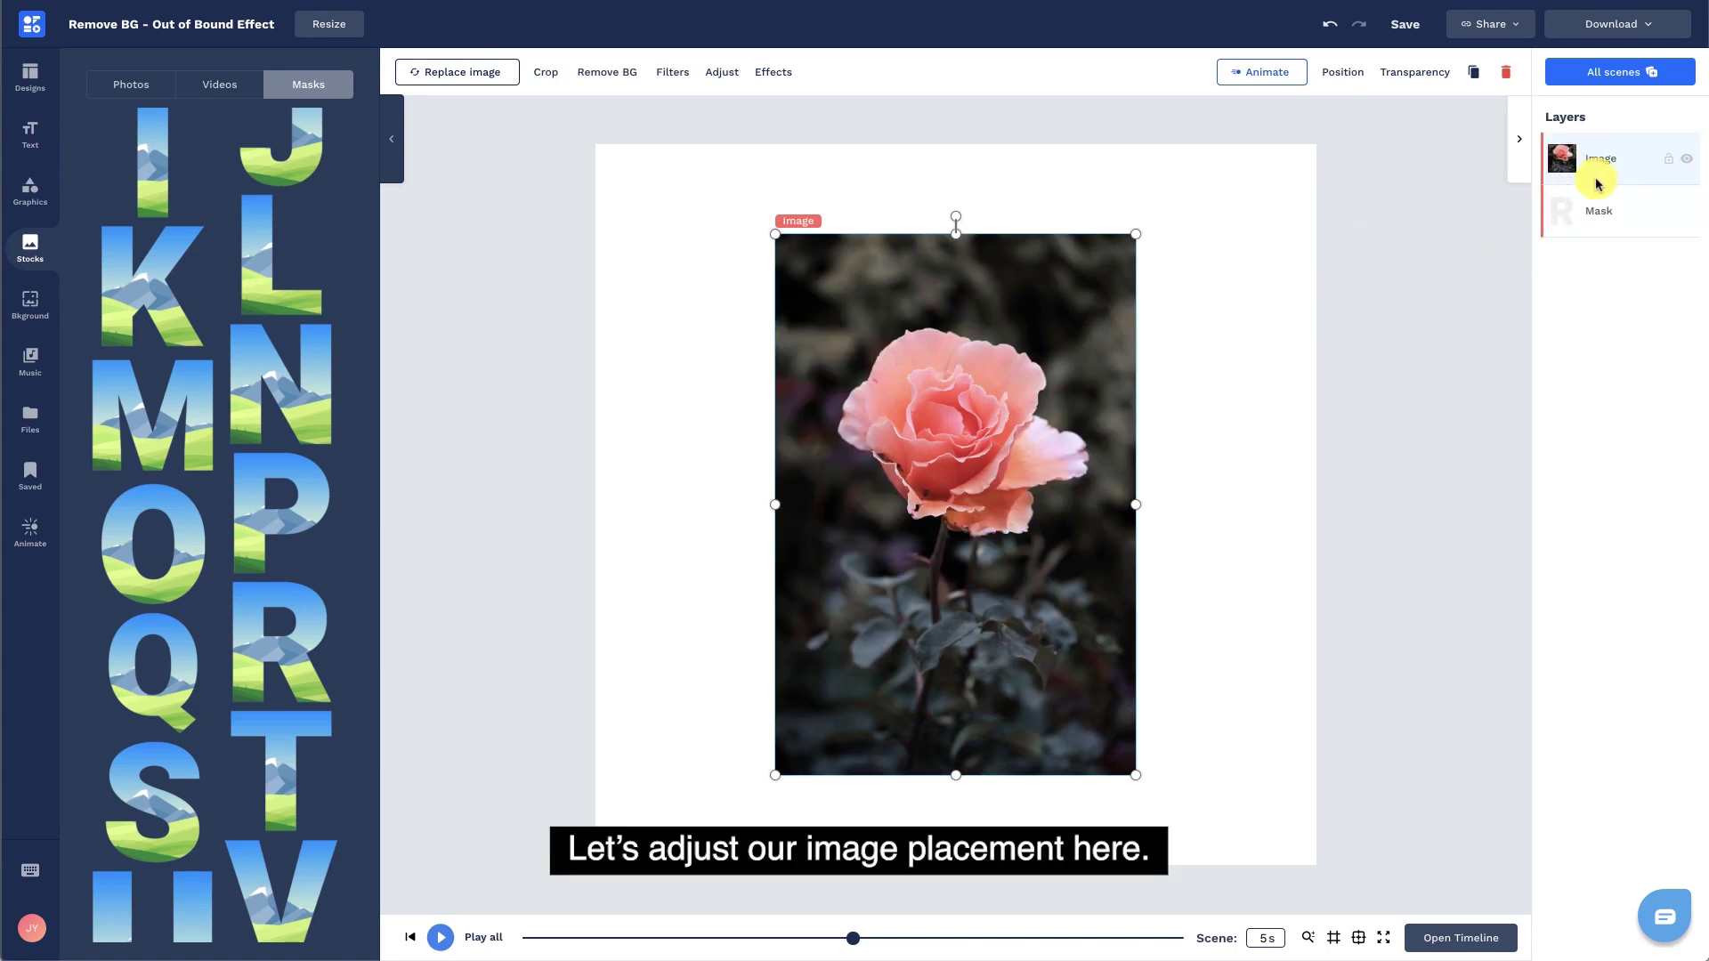
pyautogui.doubleClick(1602, 162)
pyautogui.write('Guide')
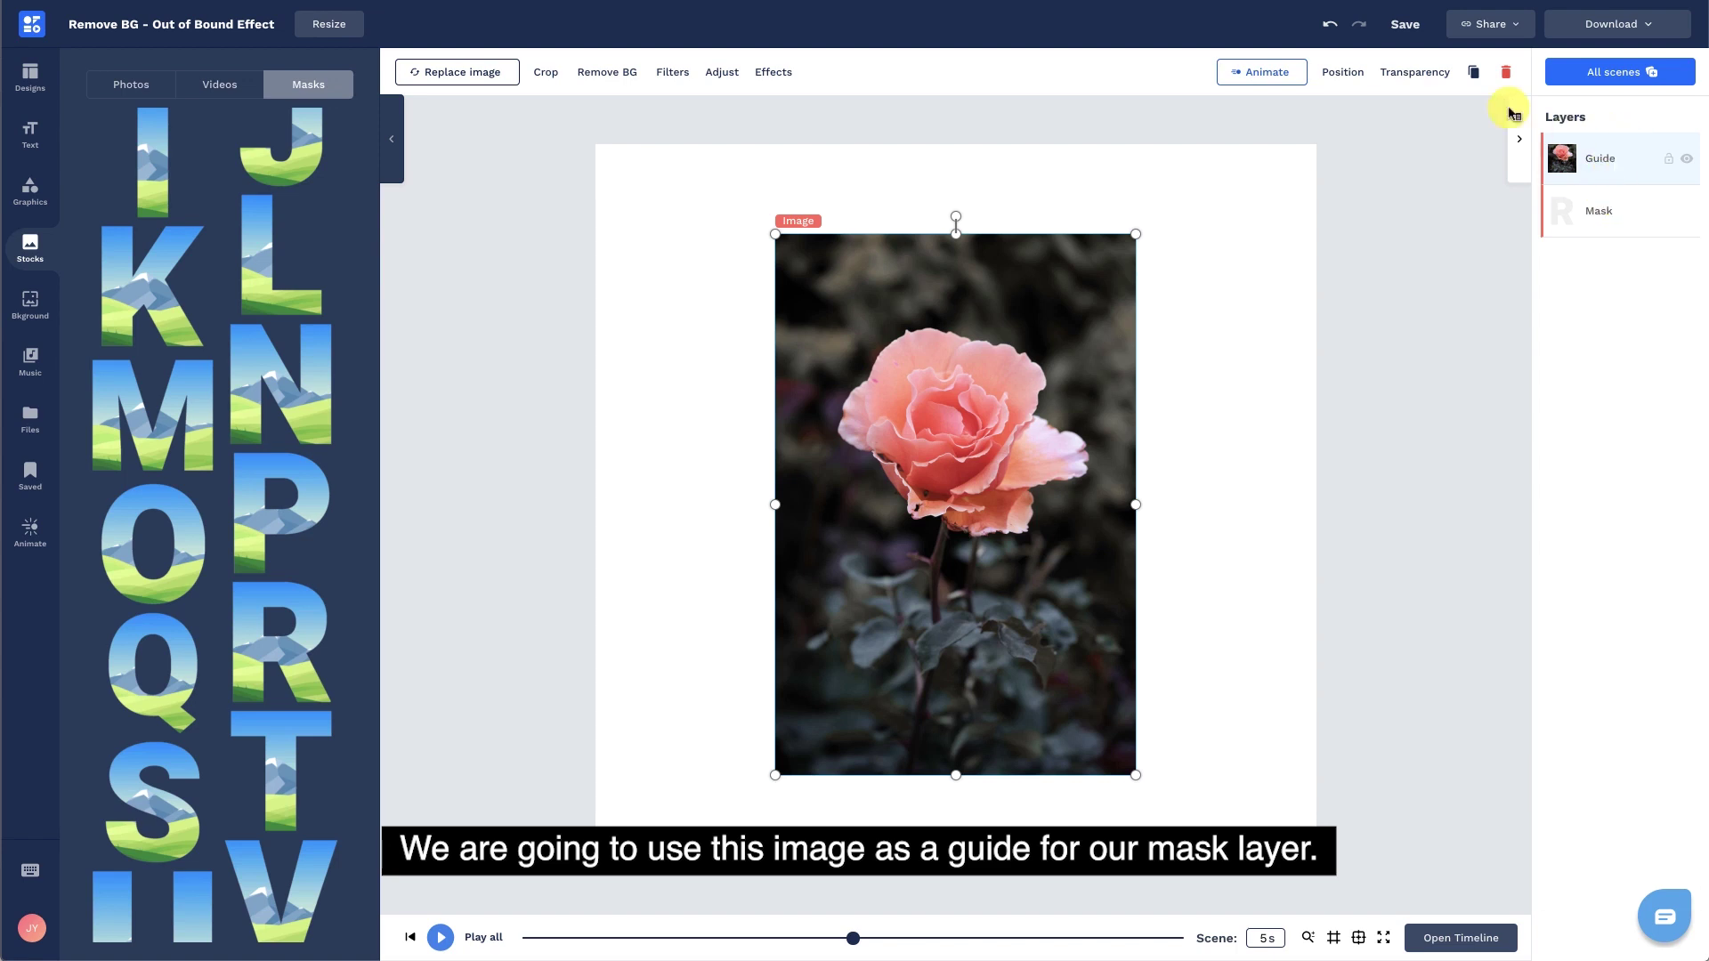
pyautogui.click(1415, 73)
pyautogui.moveTo(1270, 122); pyautogui.dragTo(1313, 128)
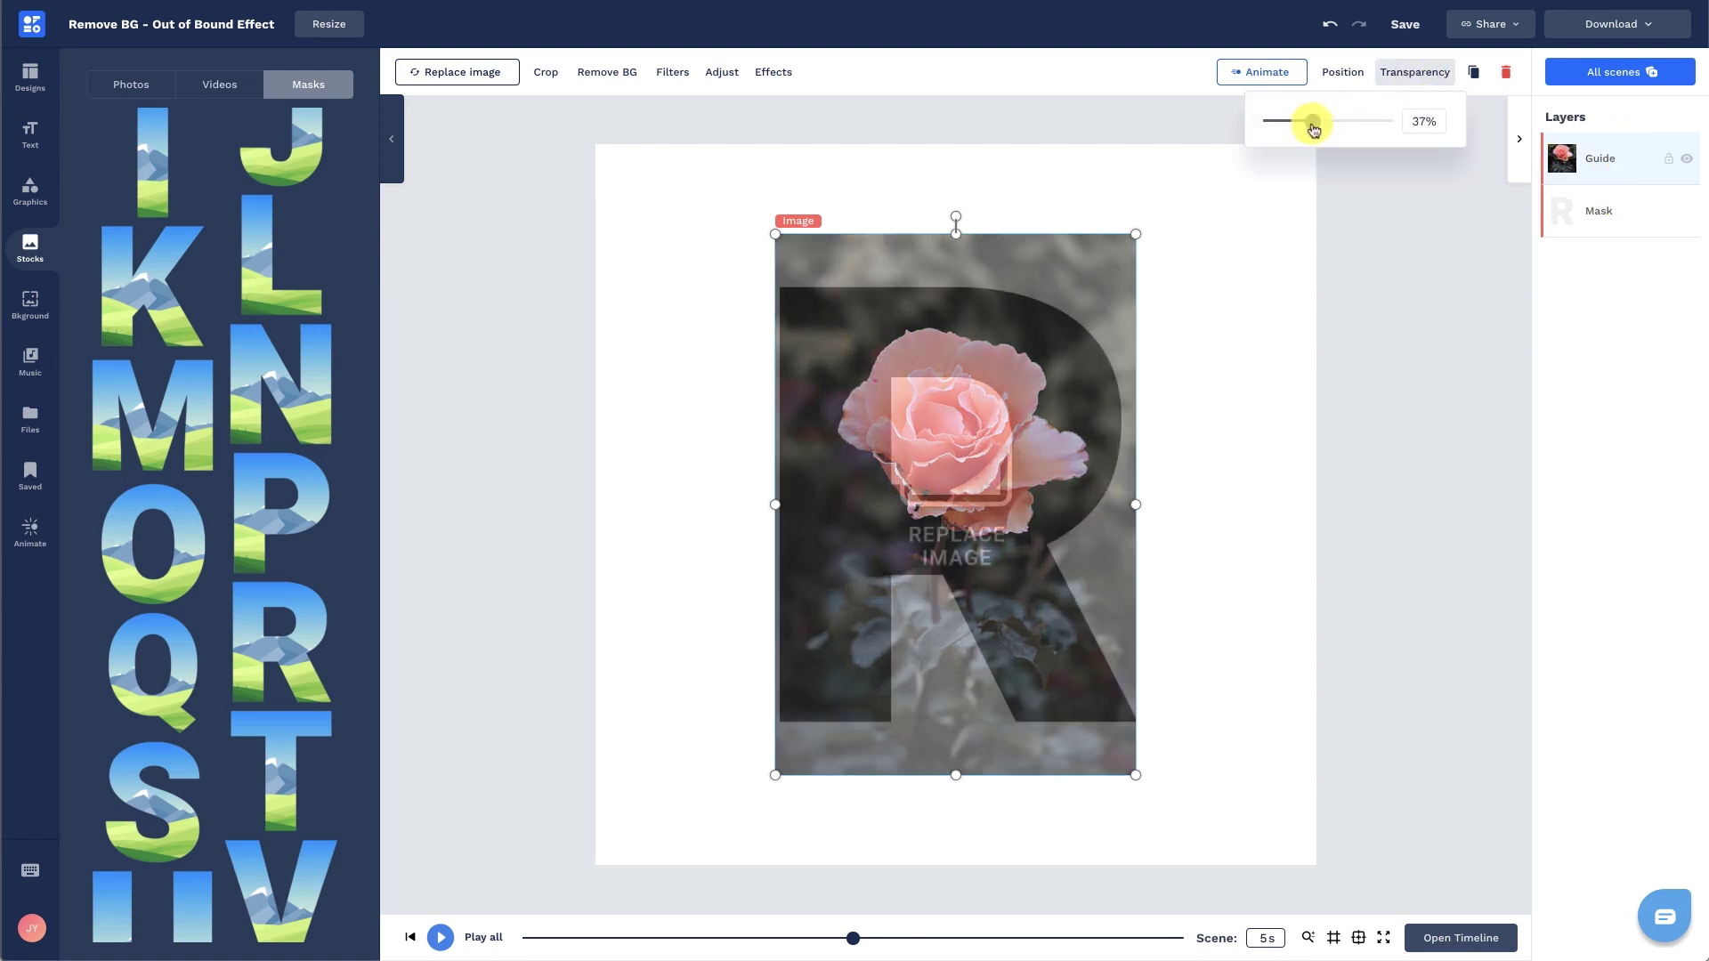
# Step: Enlarge the Guide photo over the R and move it beneath the mask layer
pyautogui.moveTo(776, 233)
pyautogui.mouseDown()
pyautogui.moveTo(726, 200)
pyautogui.moveTo(682, 213)
pyautogui.mouseUp()
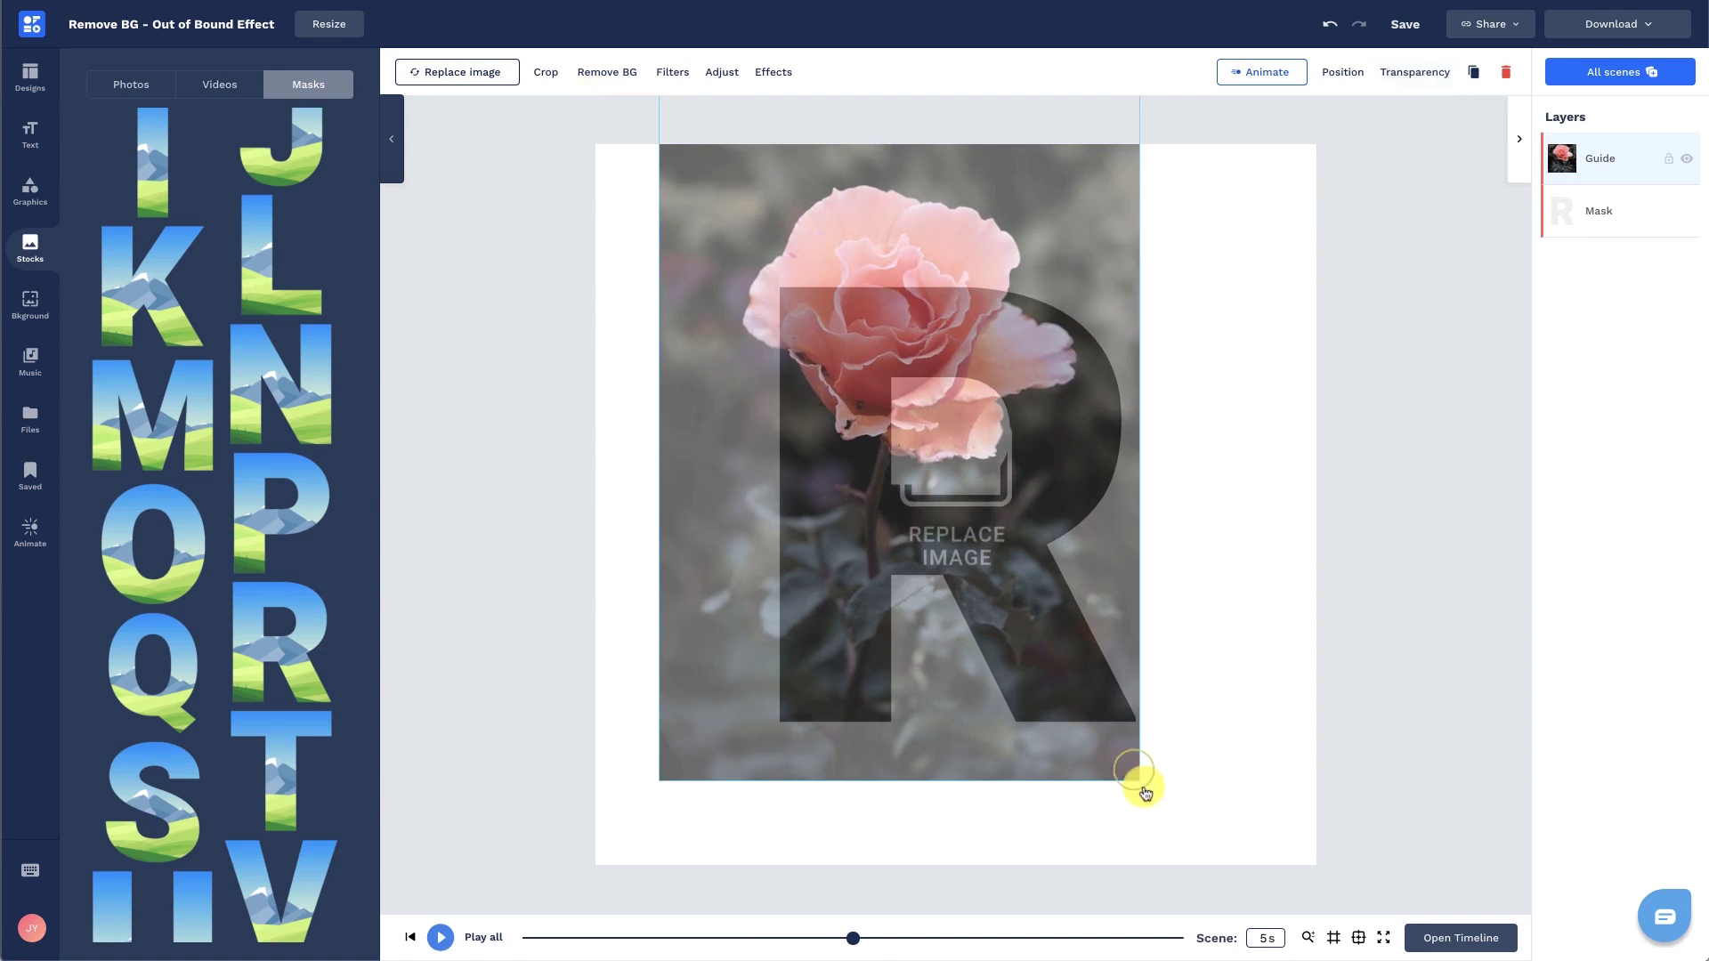
pyautogui.moveTo(1135, 782); pyautogui.dragTo(1203, 876)
pyautogui.moveTo(1106, 481); pyautogui.dragTo(997, 312)
pyautogui.moveTo(693, 120); pyautogui.dragTo(698, 129)
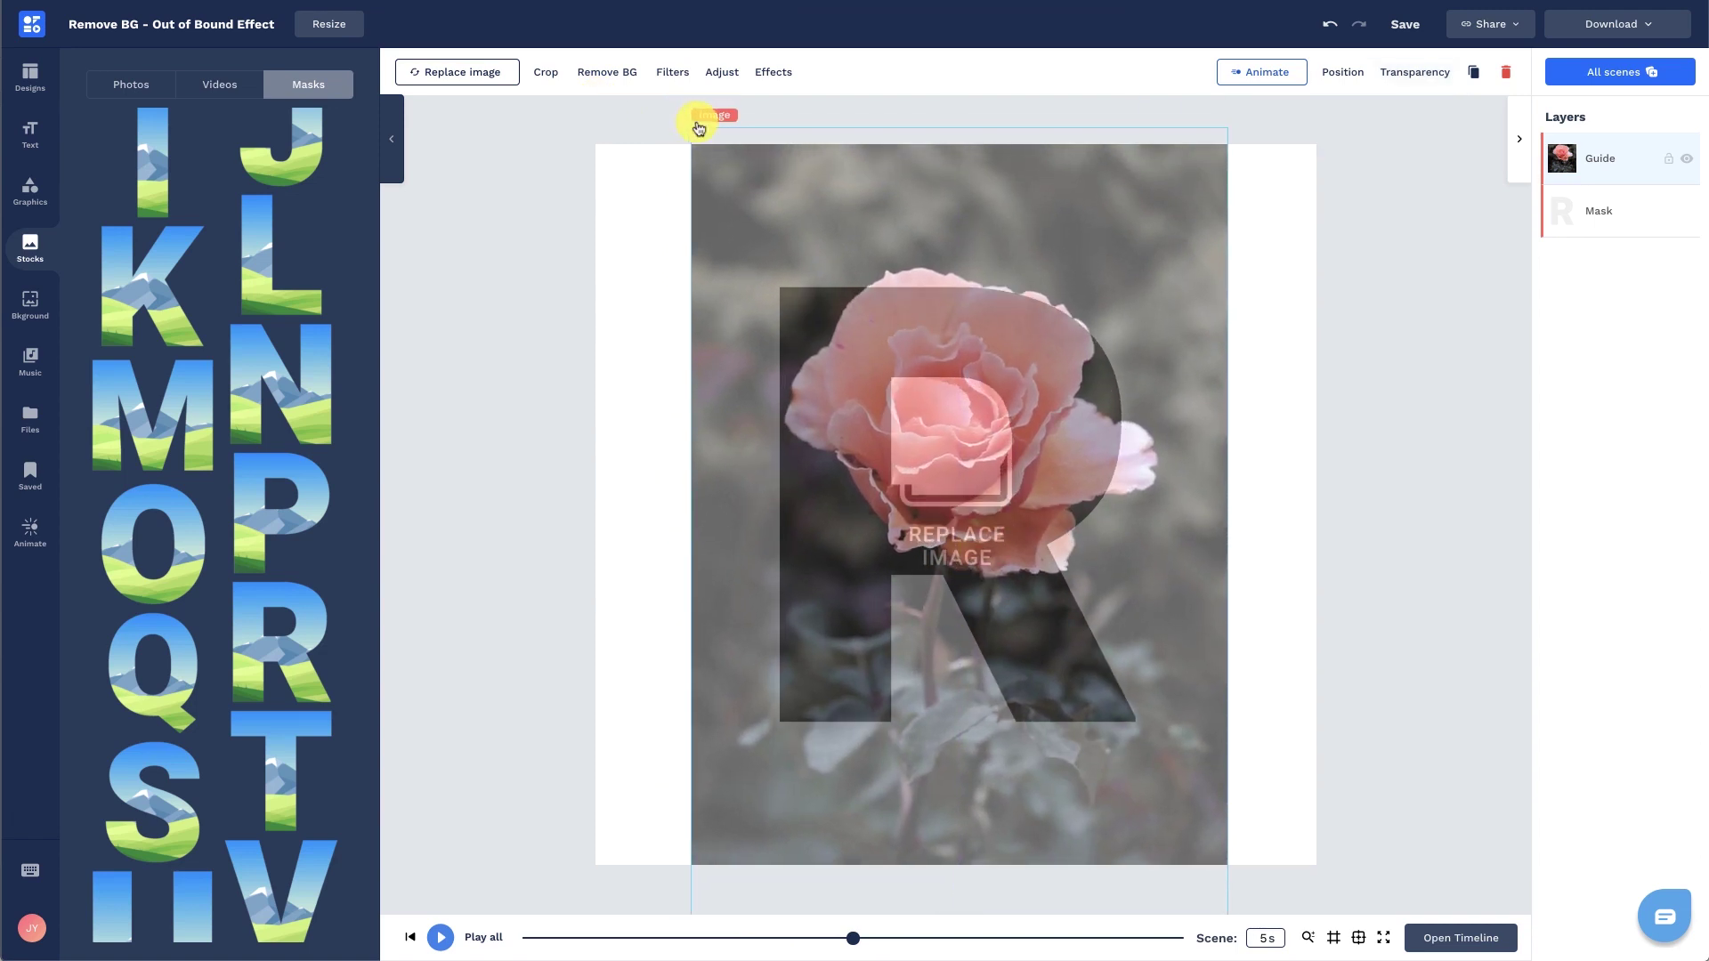
pyautogui.moveTo(1077, 262); pyautogui.dragTo(1081, 255)
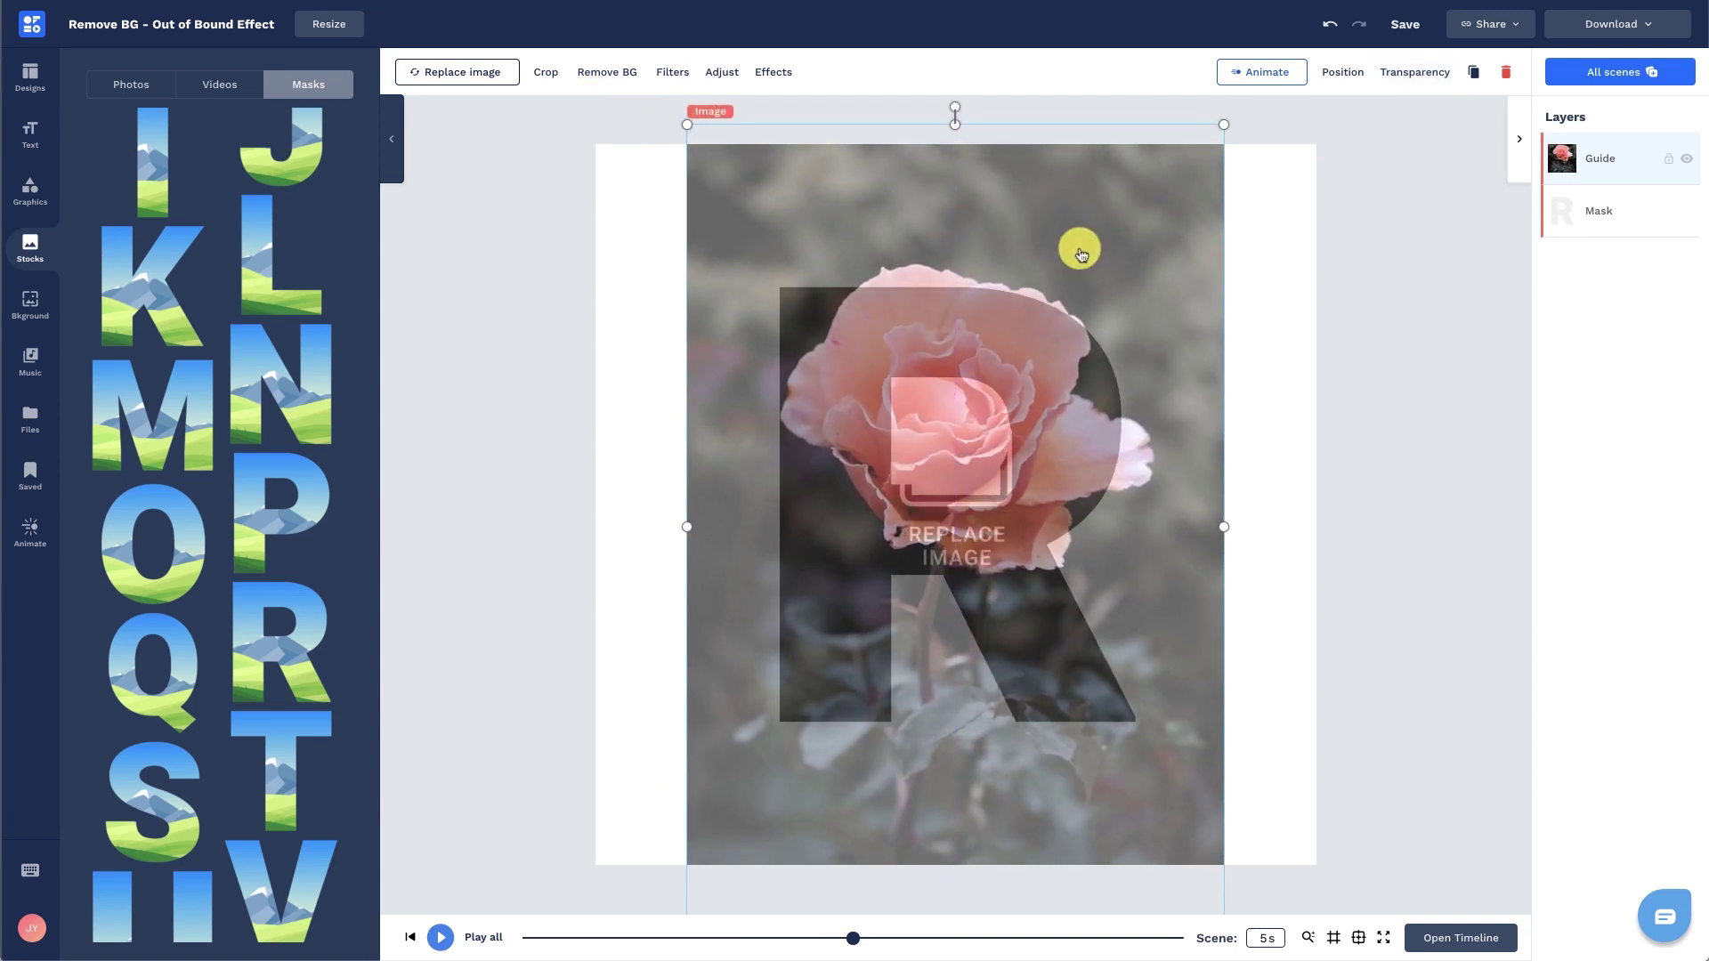
pyautogui.moveTo(1583, 161); pyautogui.dragTo(1602, 225)
pyautogui.click(1602, 165)
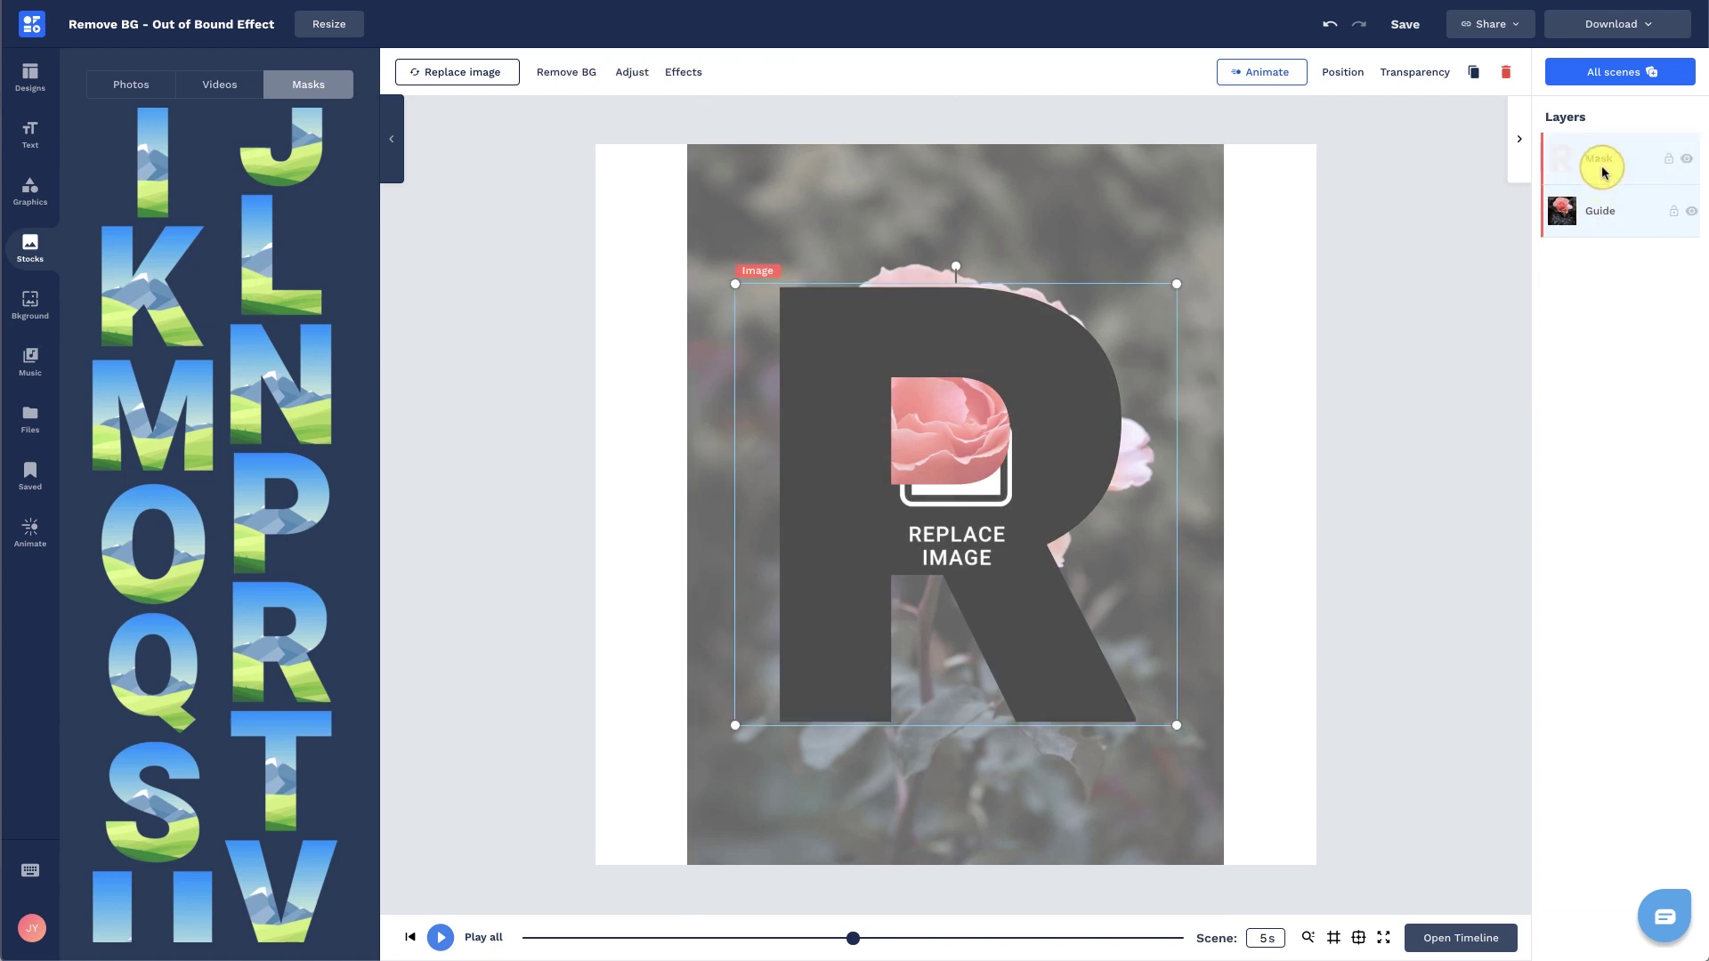
# Step: Replace the R mask's image with the uploaded rose photo, sized and aligned to the Guide
pyautogui.click(496, 82)
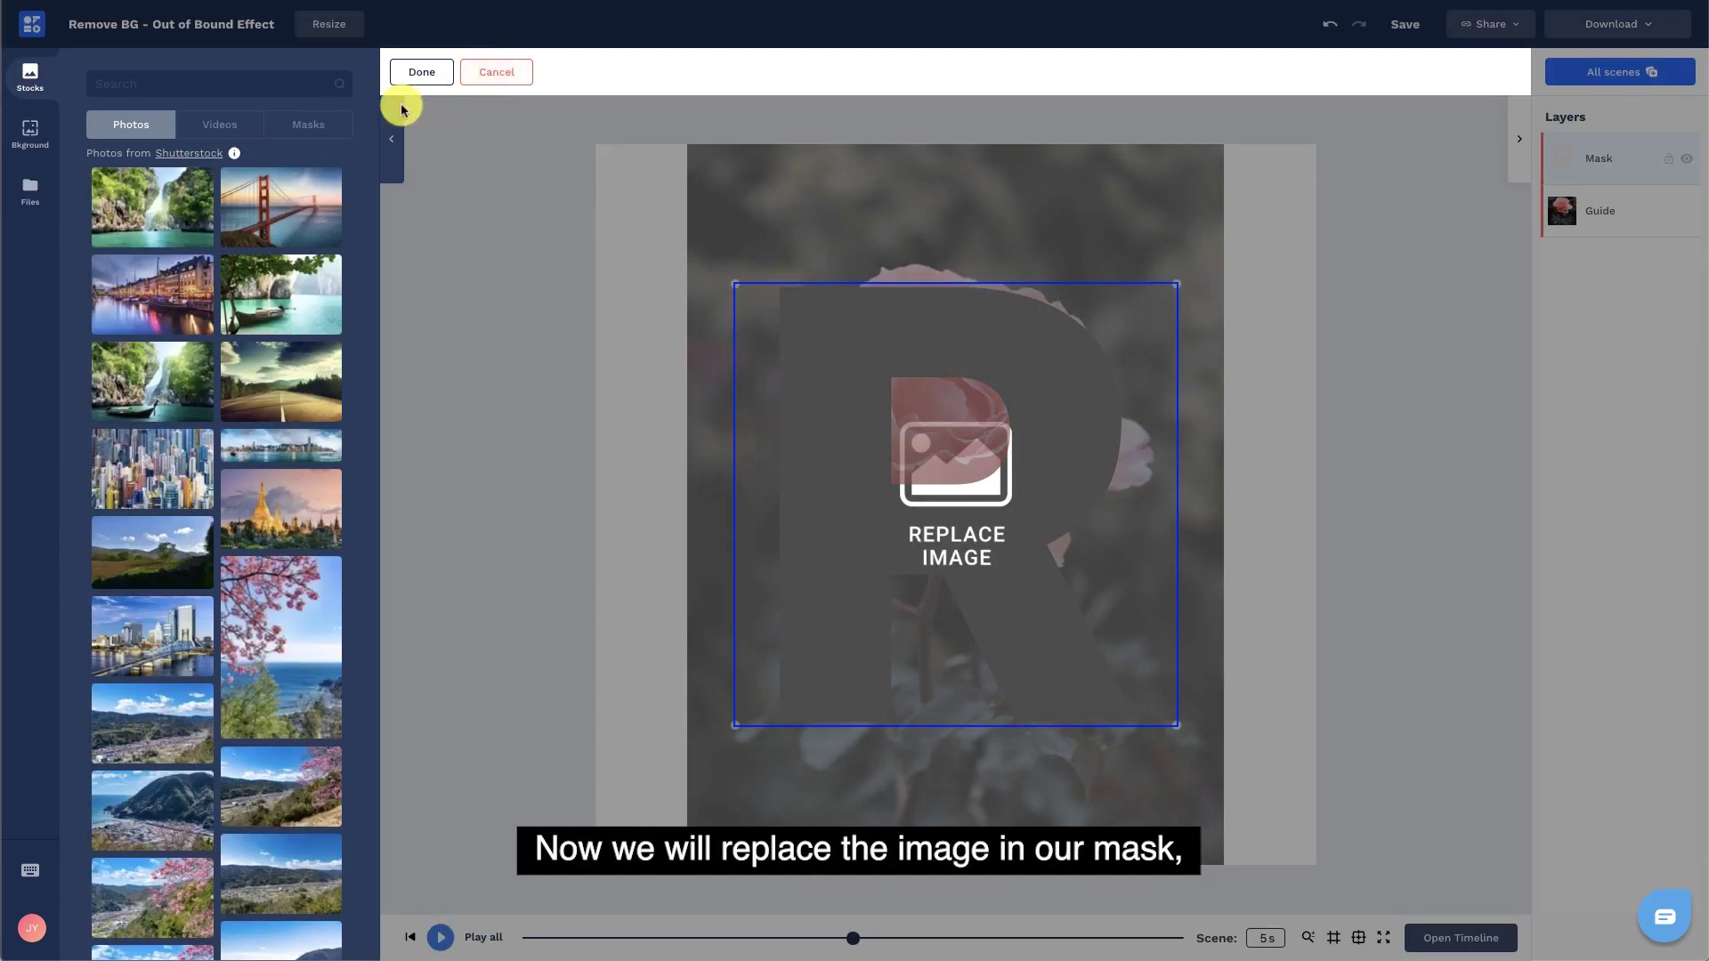
pyautogui.click(40, 195)
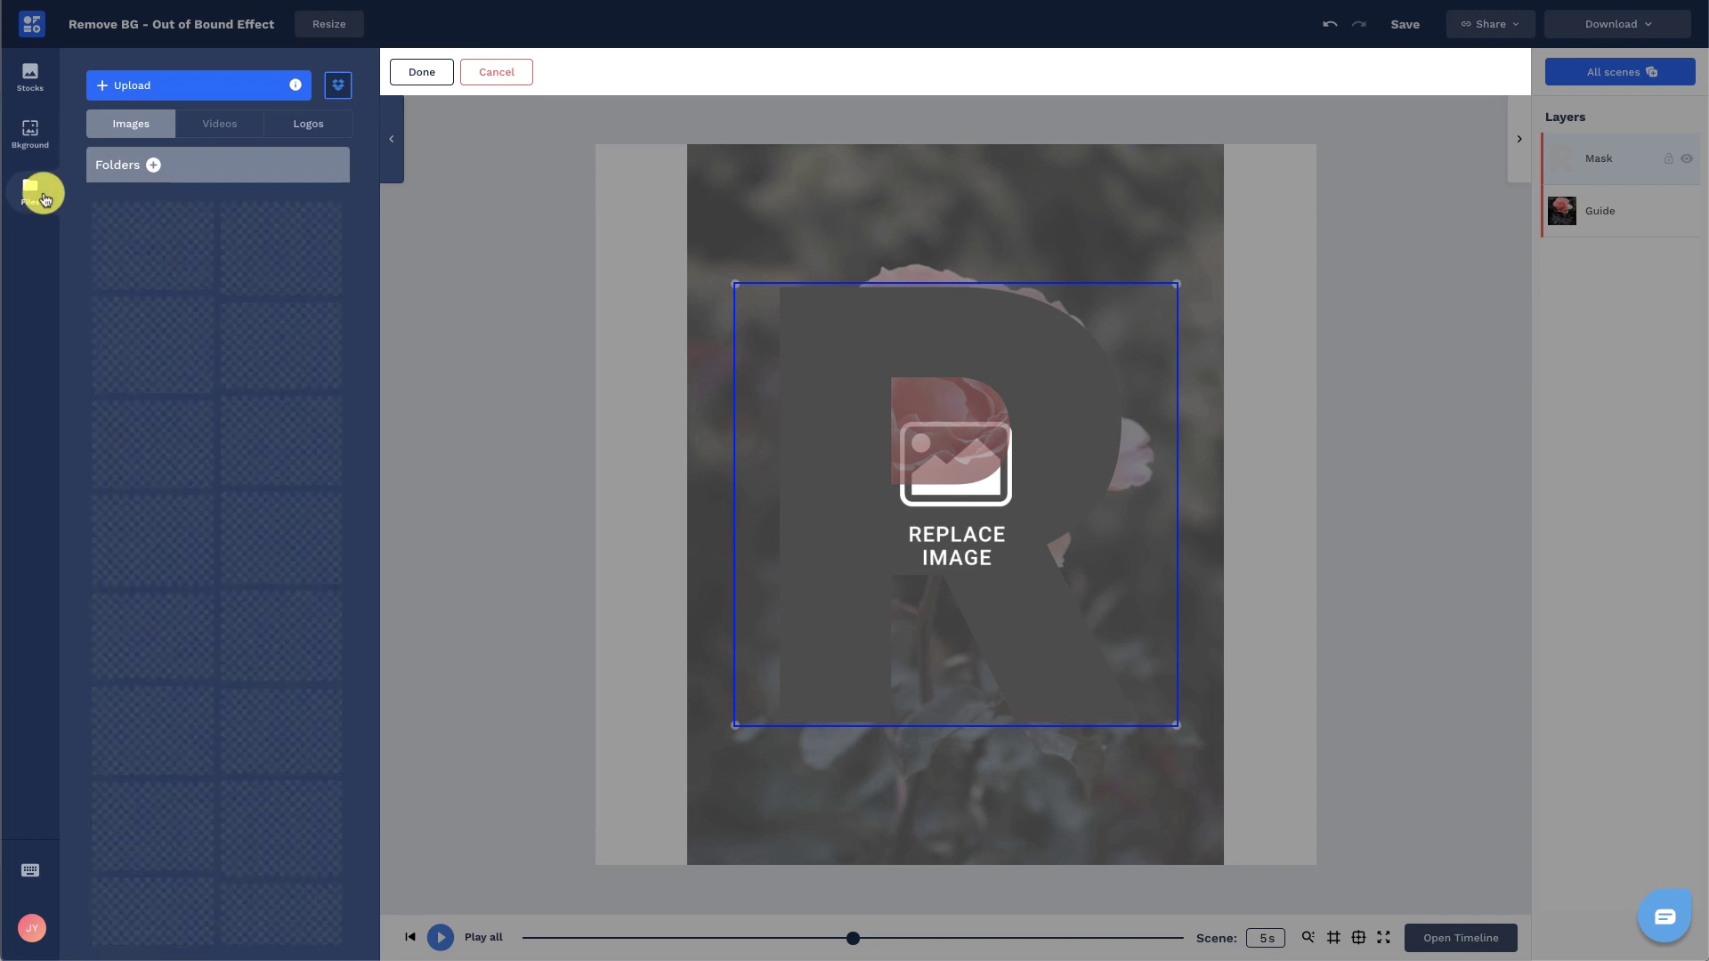
pyautogui.moveTo(163, 360); pyautogui.dragTo(939, 495)
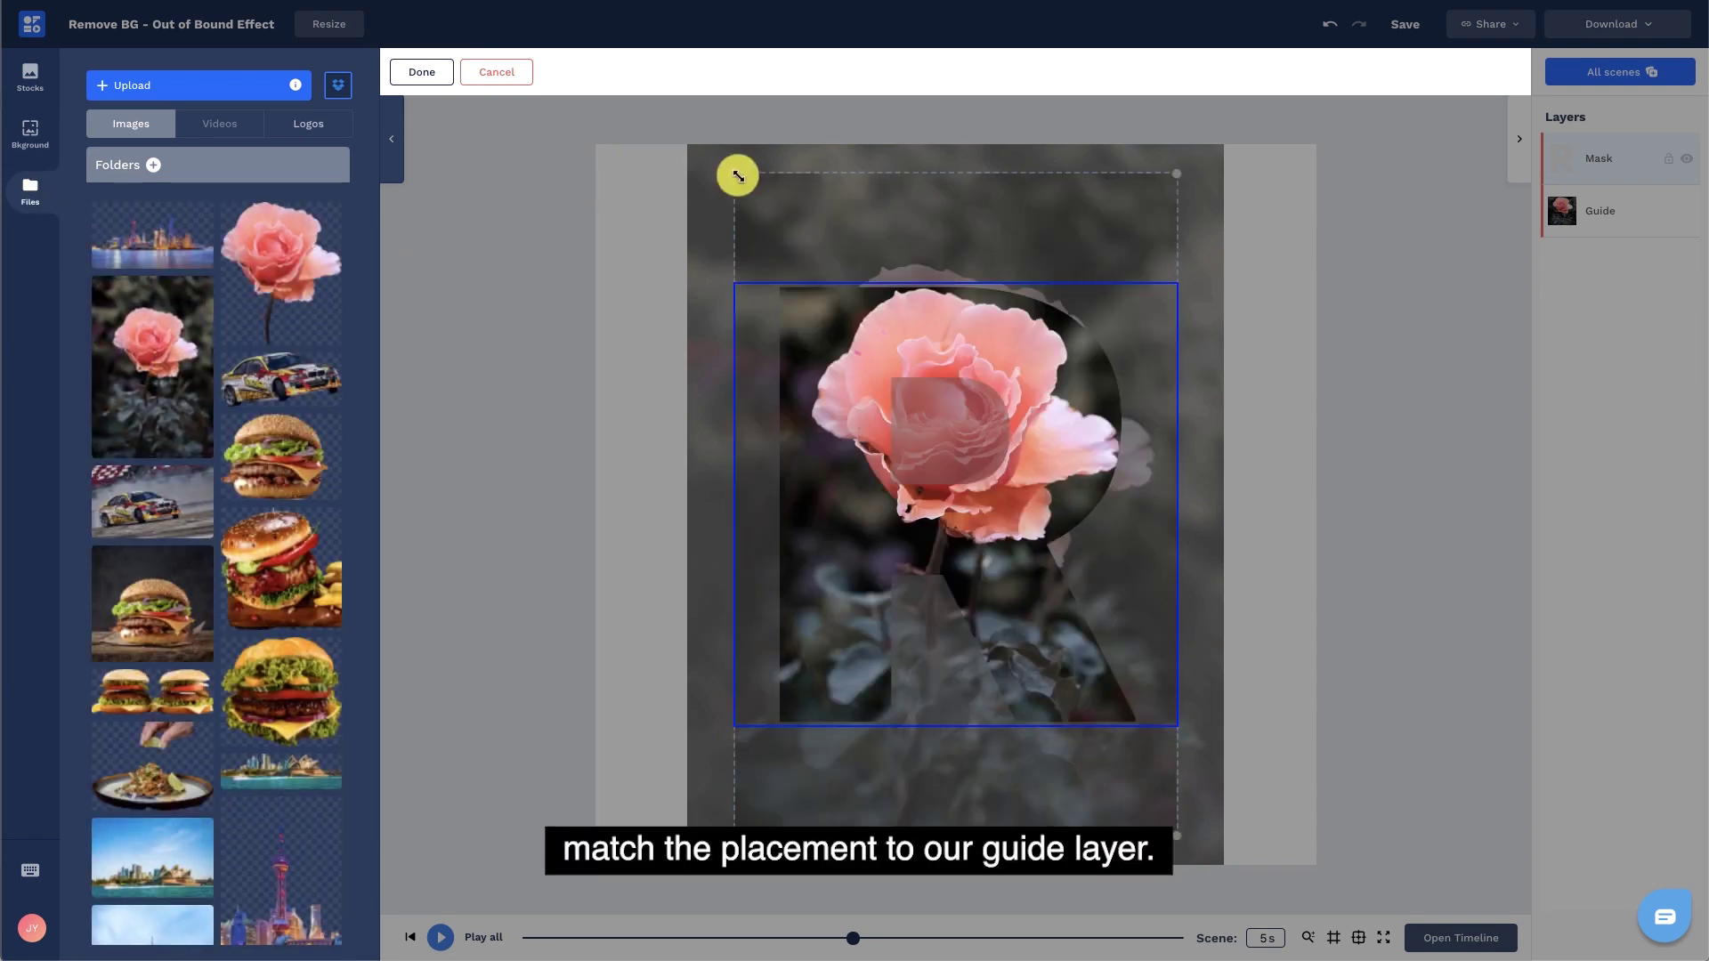
pyautogui.moveTo(738, 175); pyautogui.dragTo(679, 126)
pyautogui.moveTo(1176, 837); pyautogui.dragTo(1200, 887)
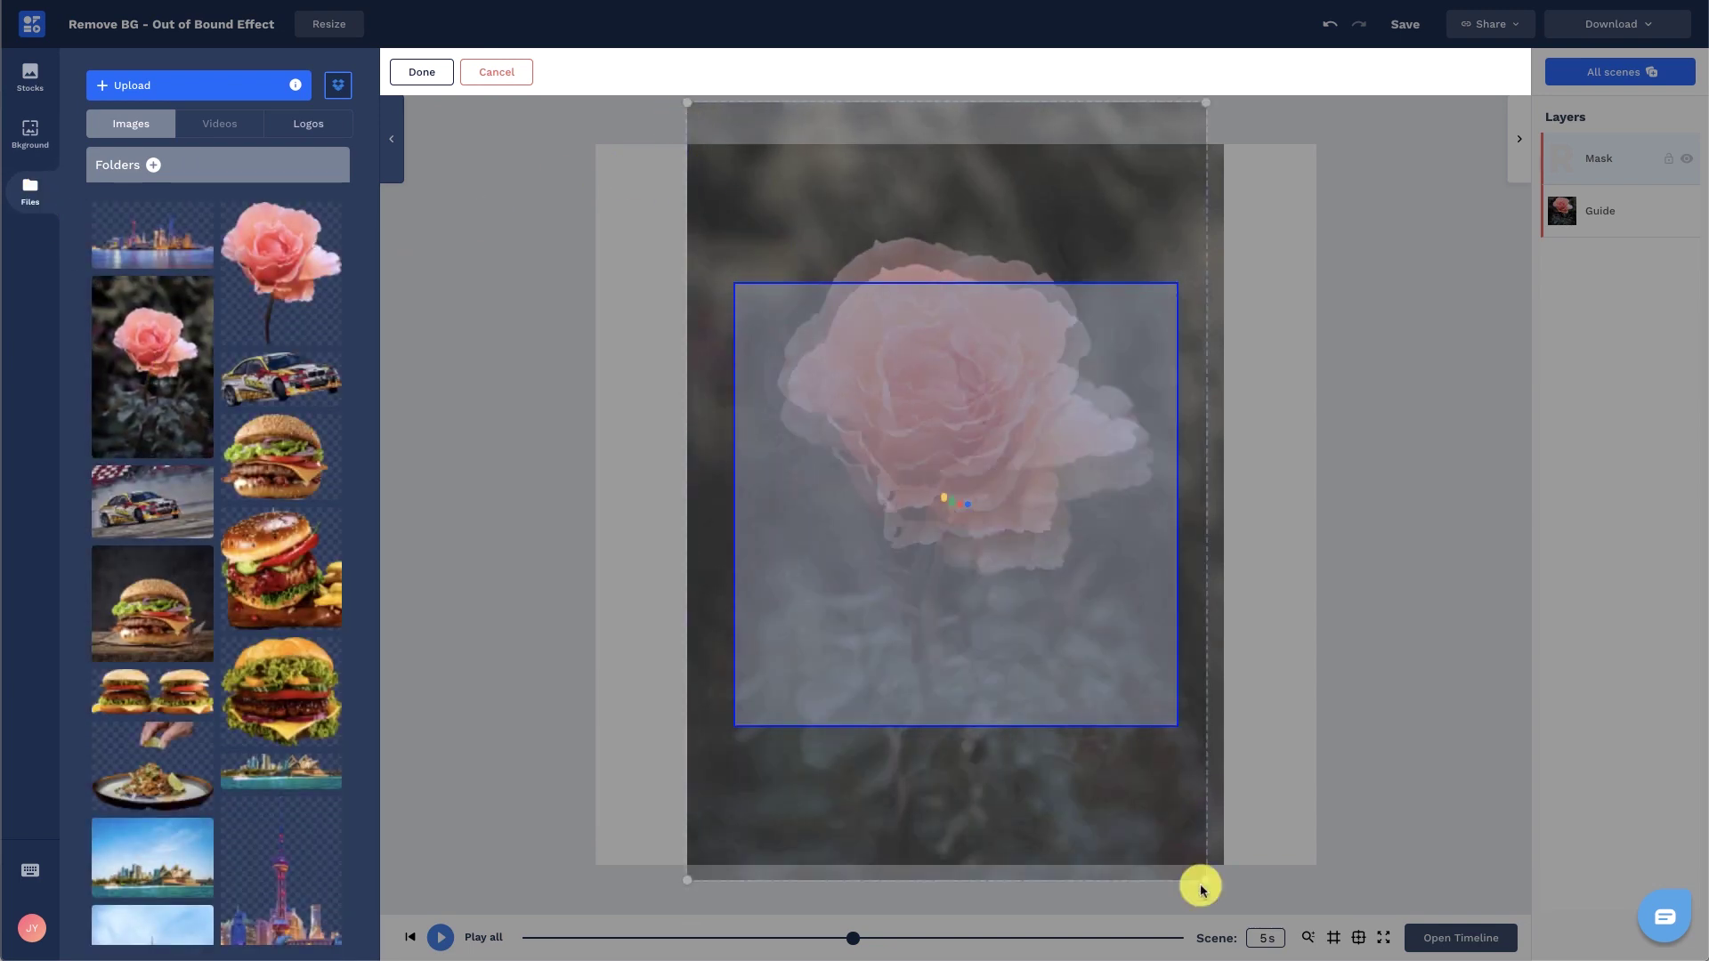
pyautogui.moveTo(1066, 568); pyautogui.dragTo(1066, 588)
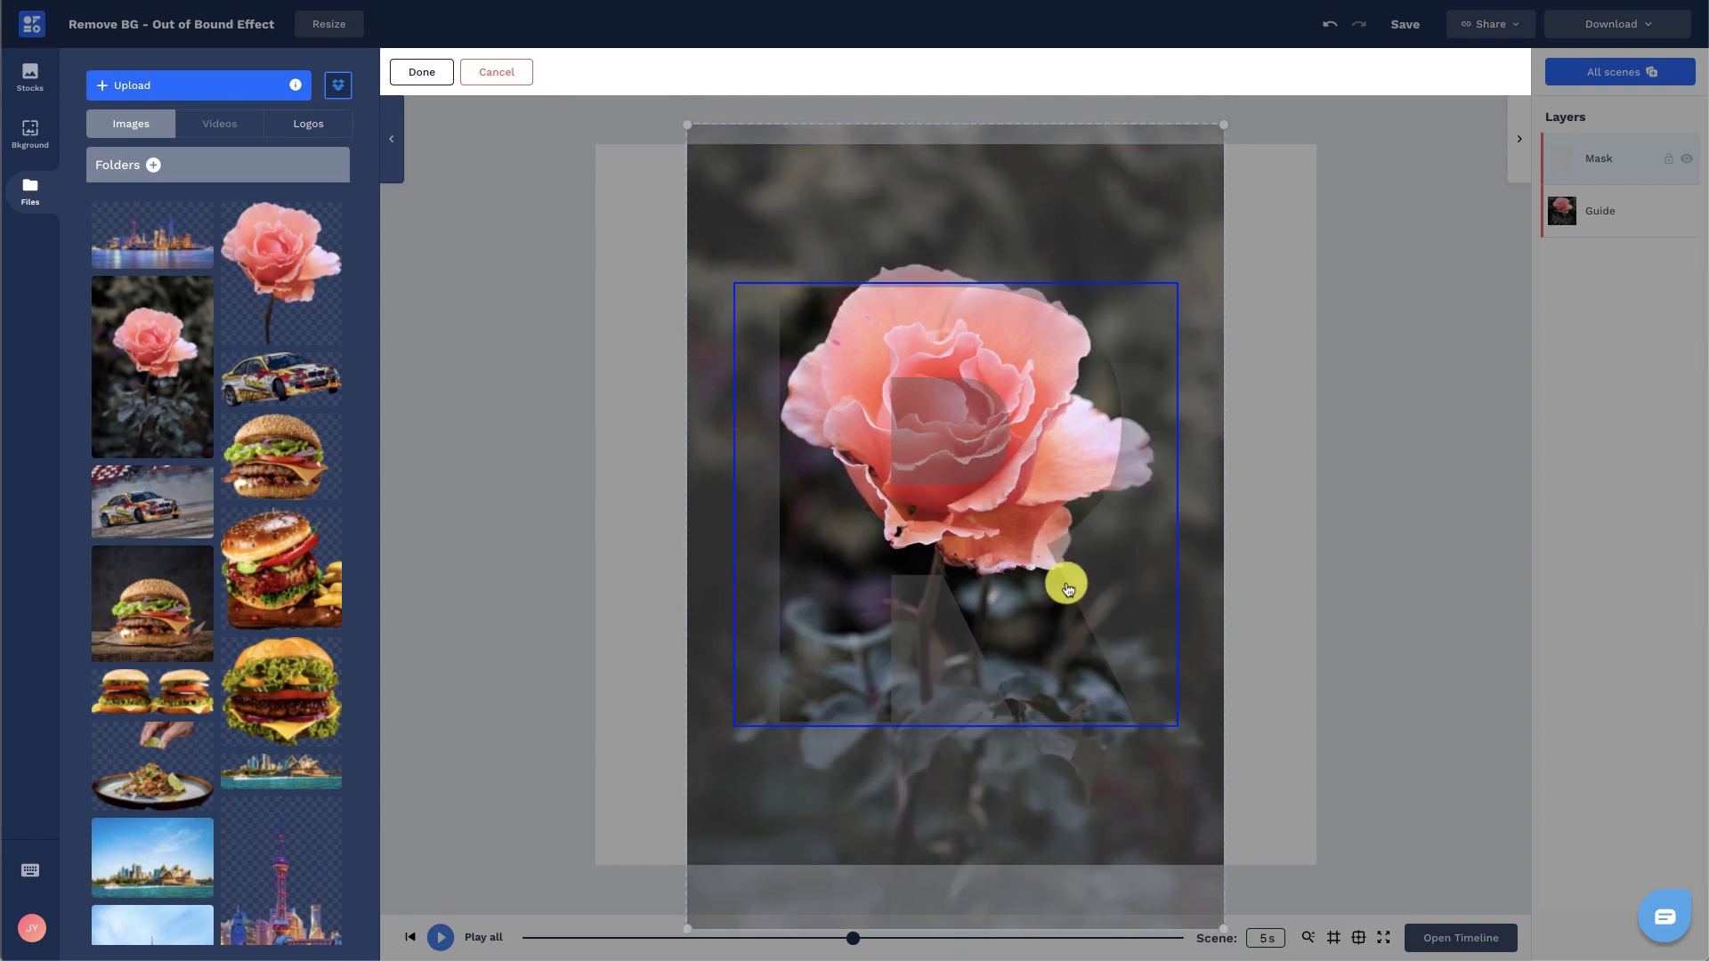
pyautogui.click(425, 73)
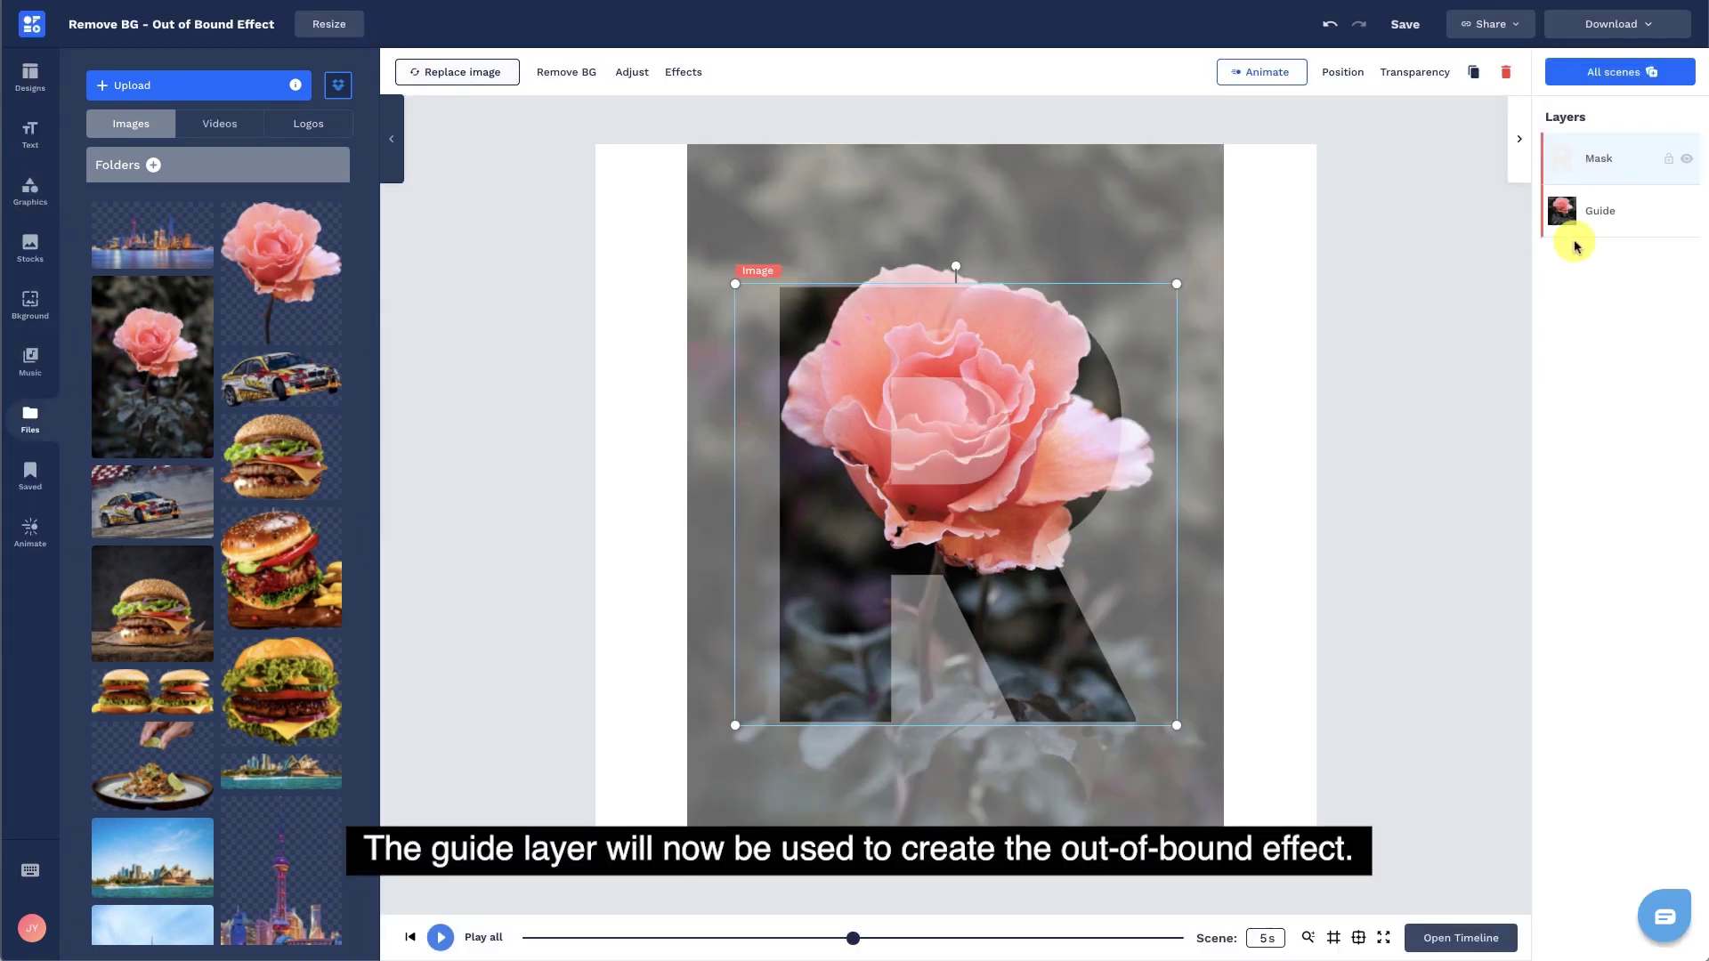
# Step: Move the Guide layer above the mask and set its transparency to 0%
pyautogui.click(1619, 227)
pyautogui.moveTo(1627, 229); pyautogui.dragTo(1619, 155)
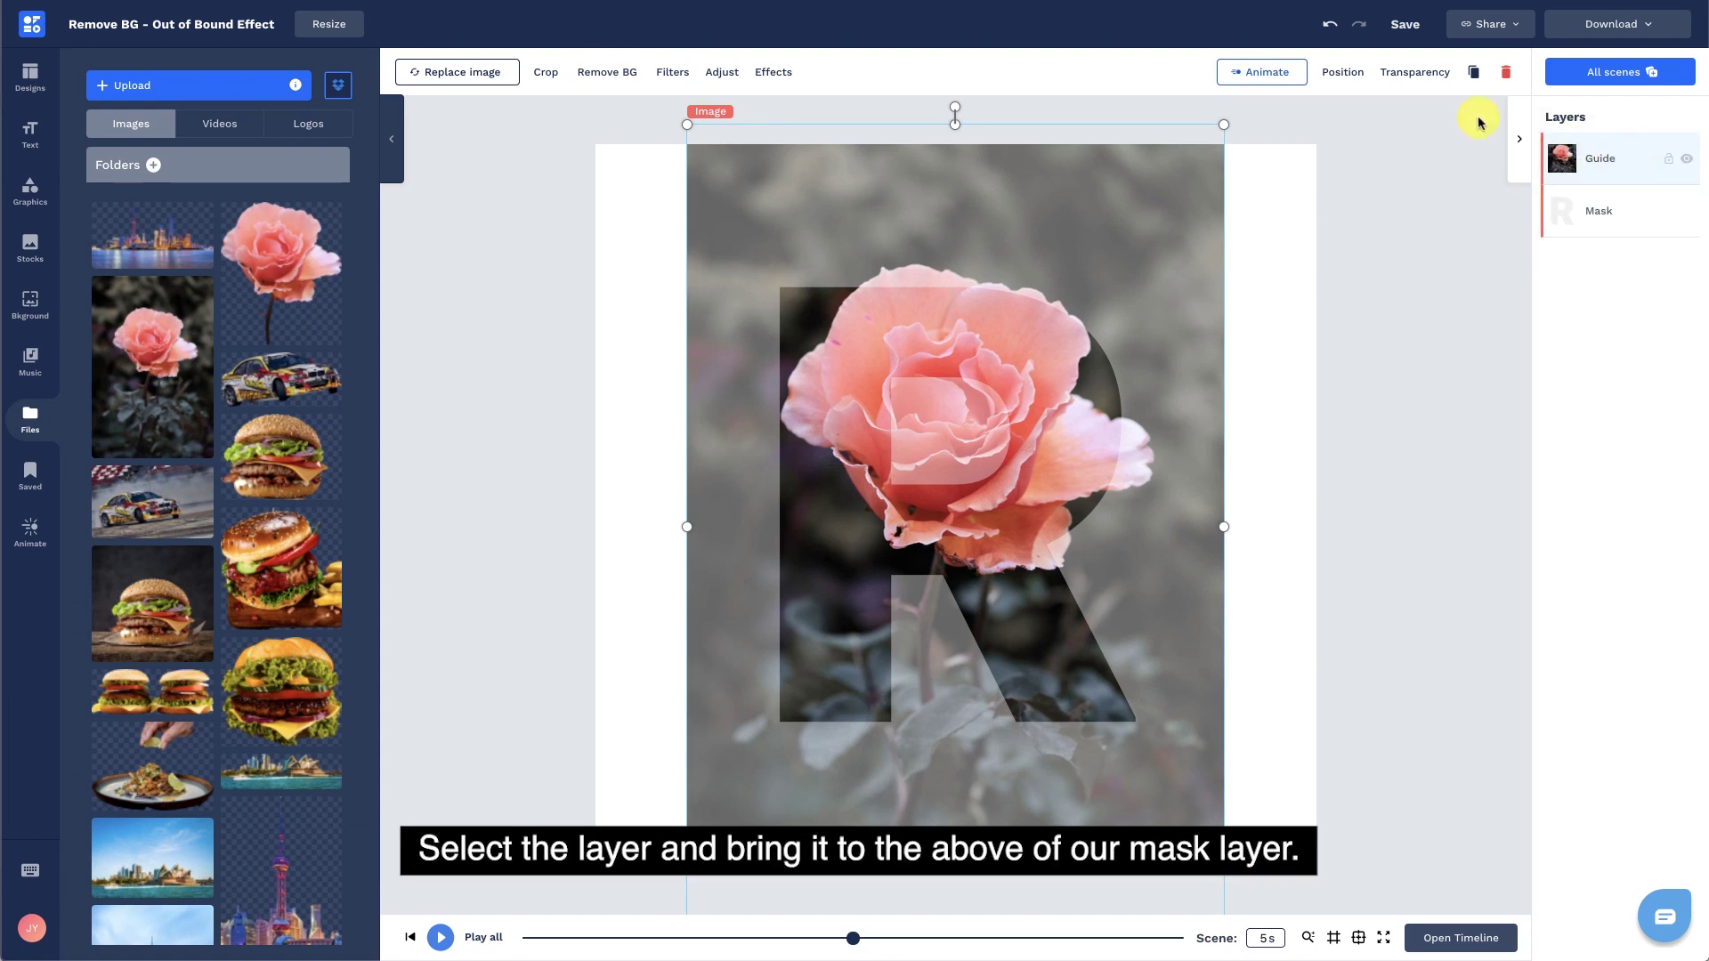
pyautogui.click(1410, 79)
pyautogui.moveTo(1316, 121); pyautogui.dragTo(1263, 122)
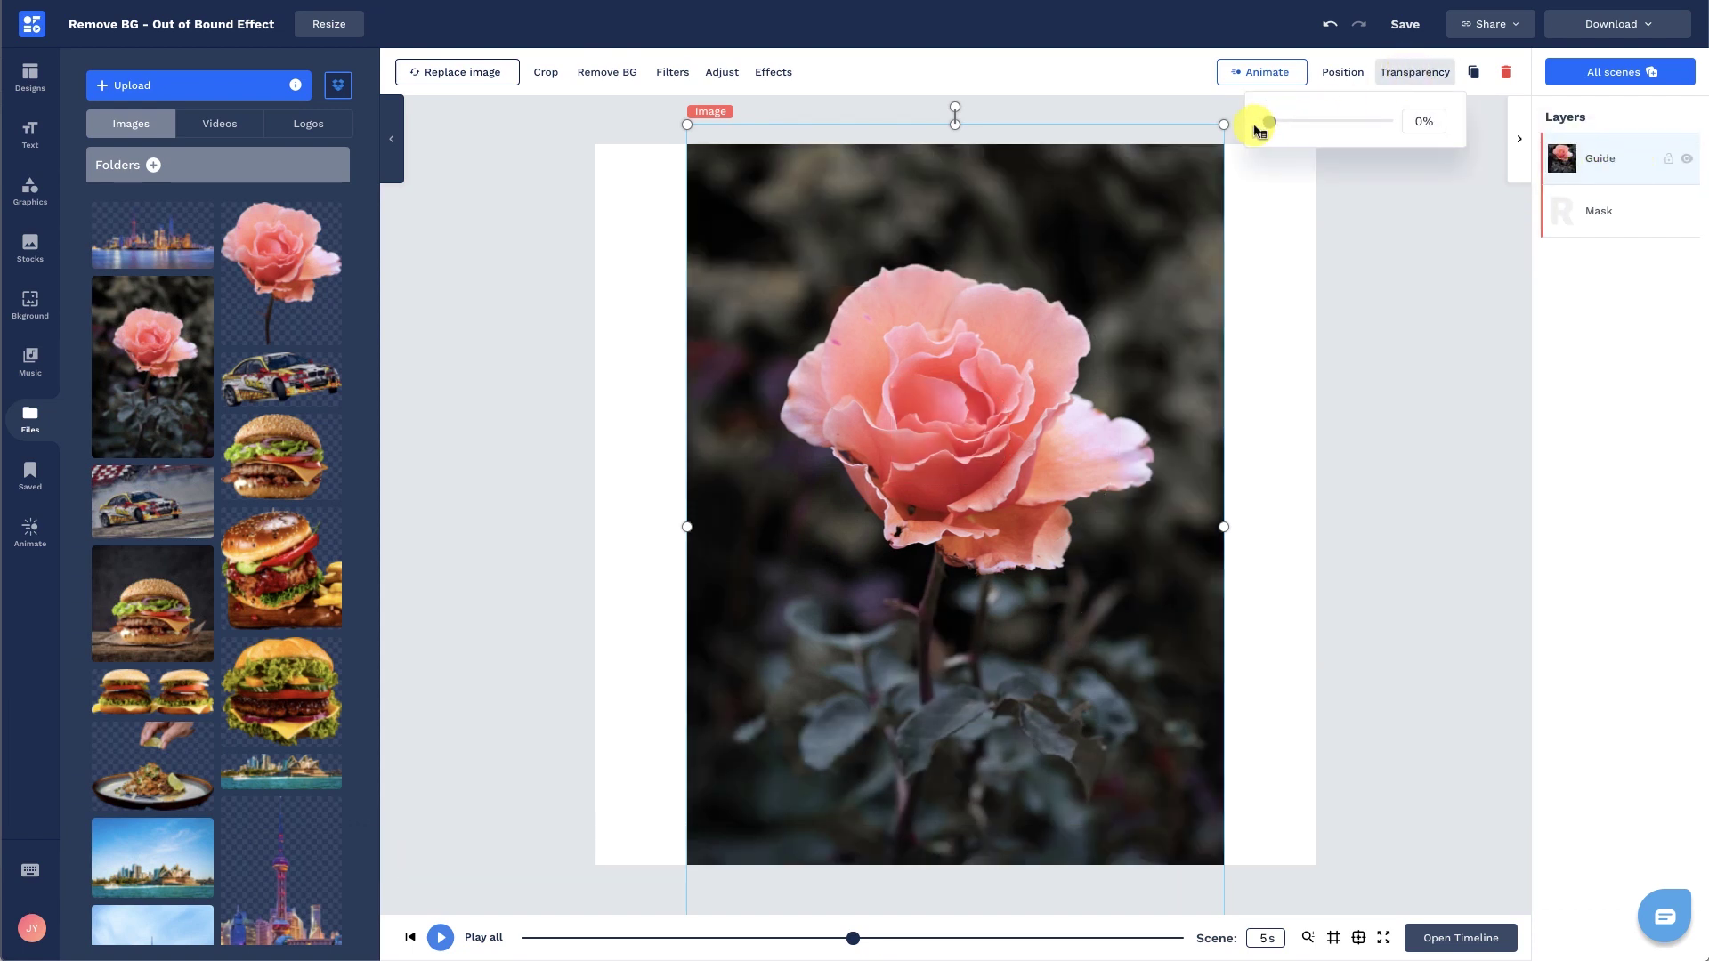
pyautogui.click(1399, 85)
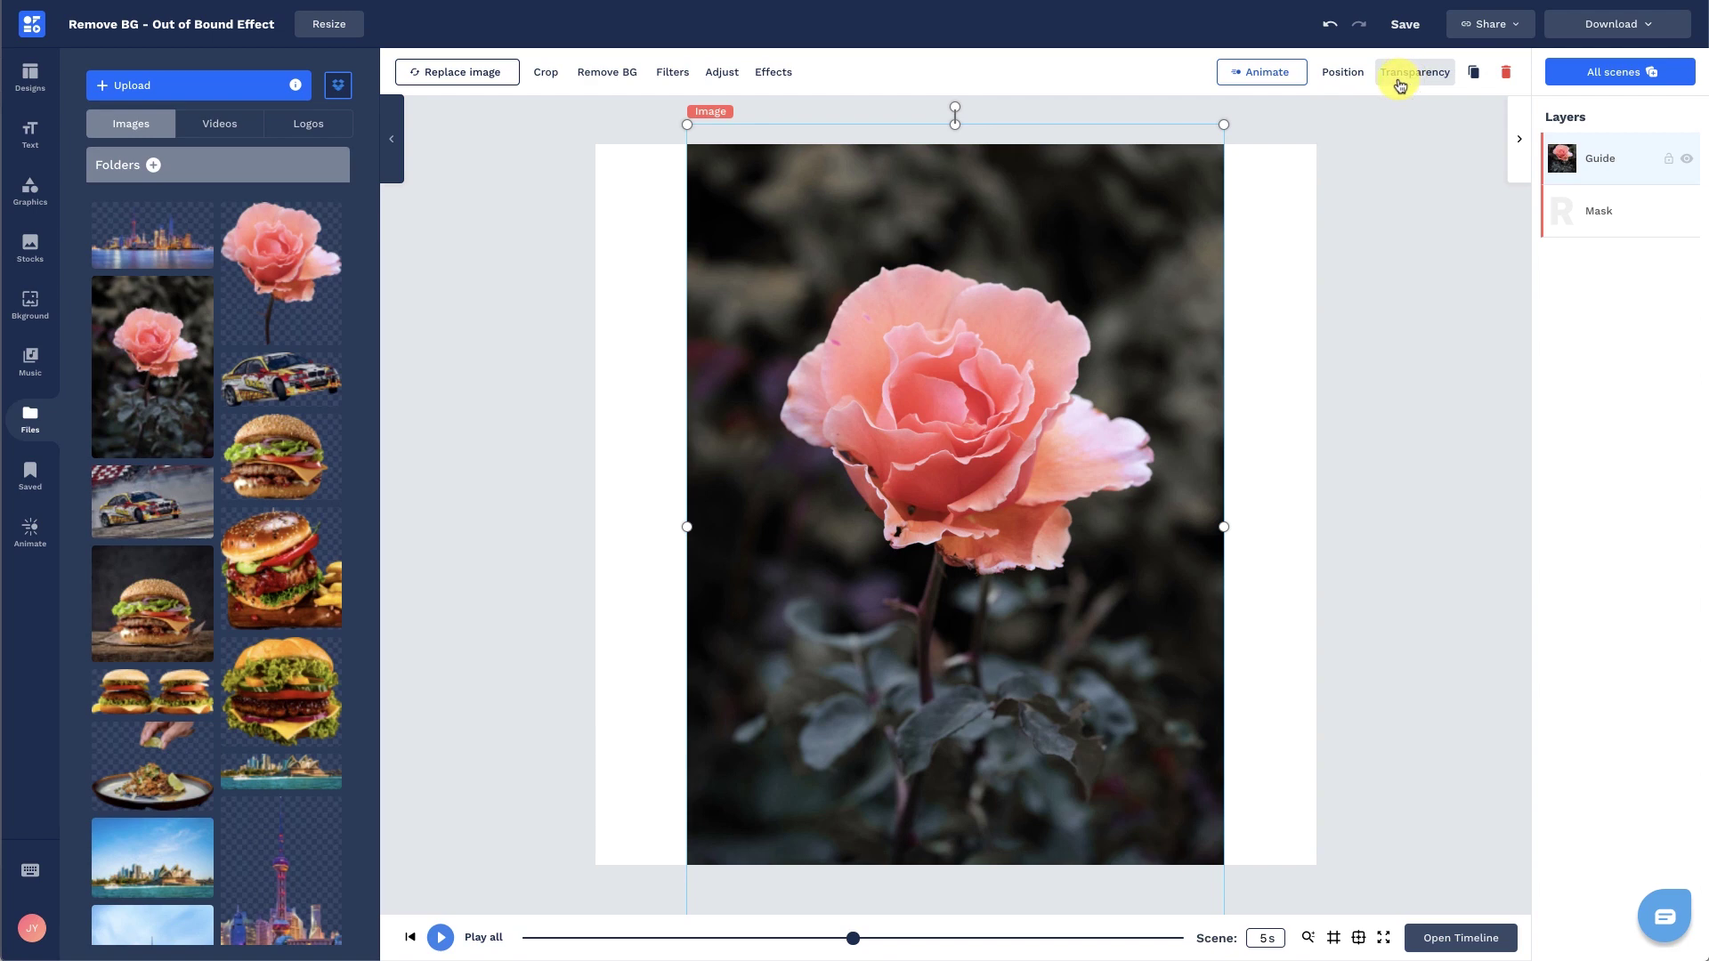
# Step: Remove the Guide rose photo's background, accepting the one-credit charge
pyautogui.click(618, 80)
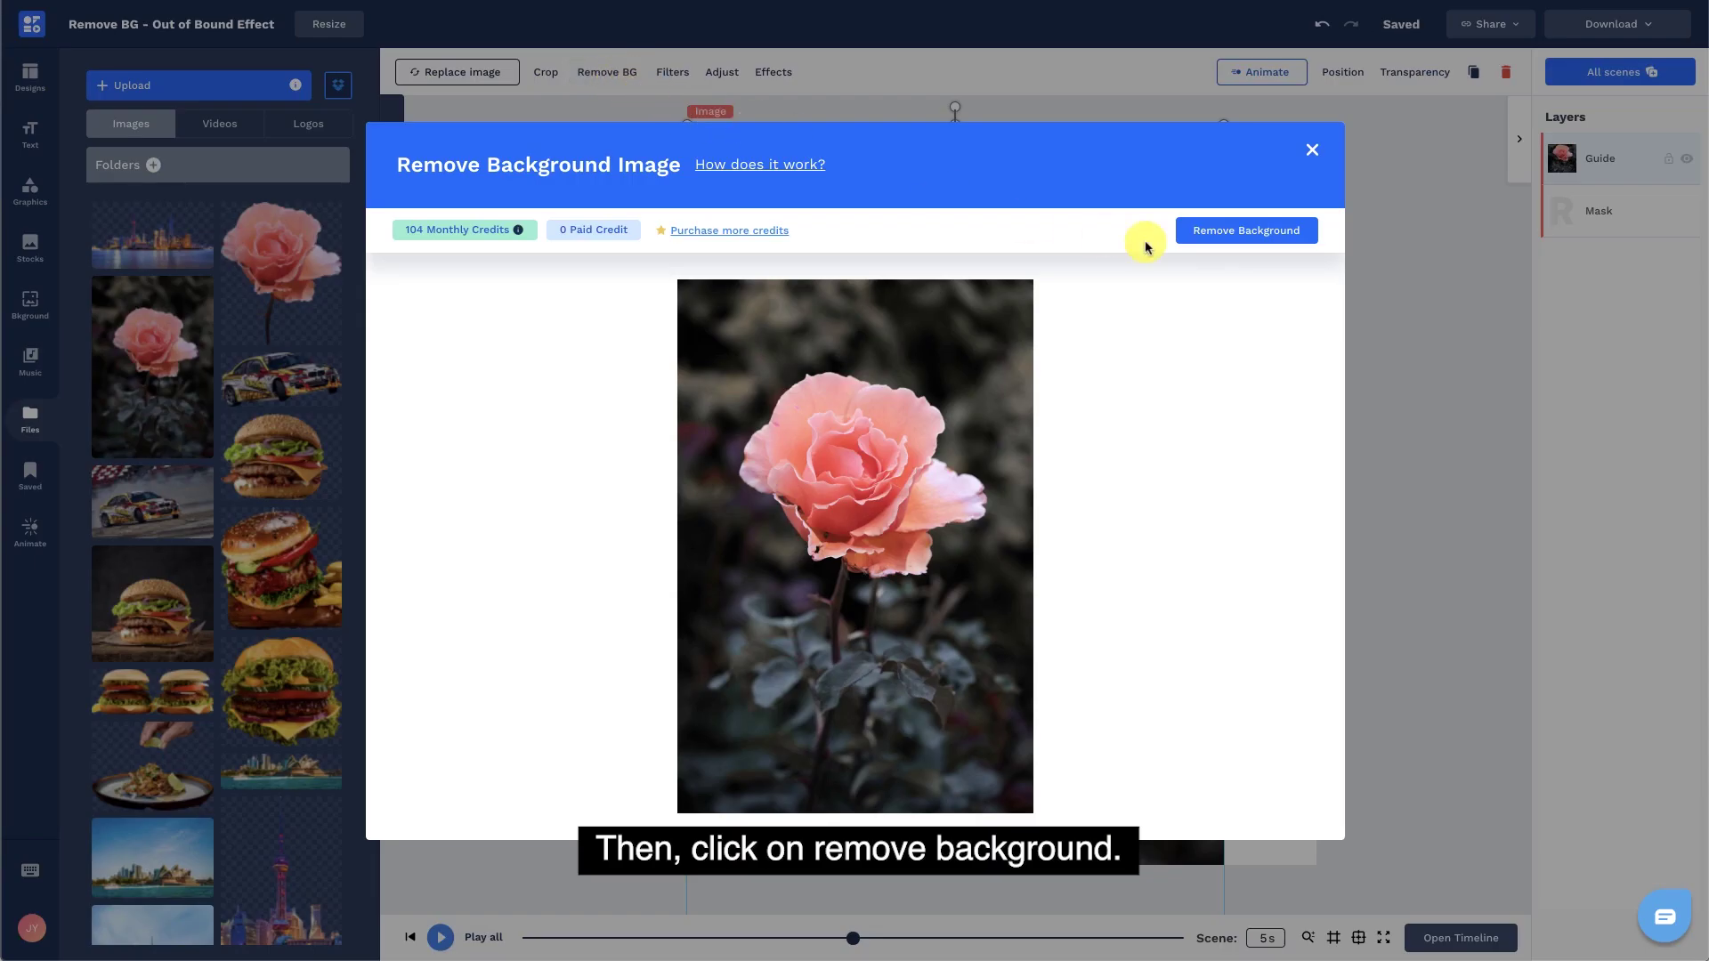
pyautogui.click(1289, 235)
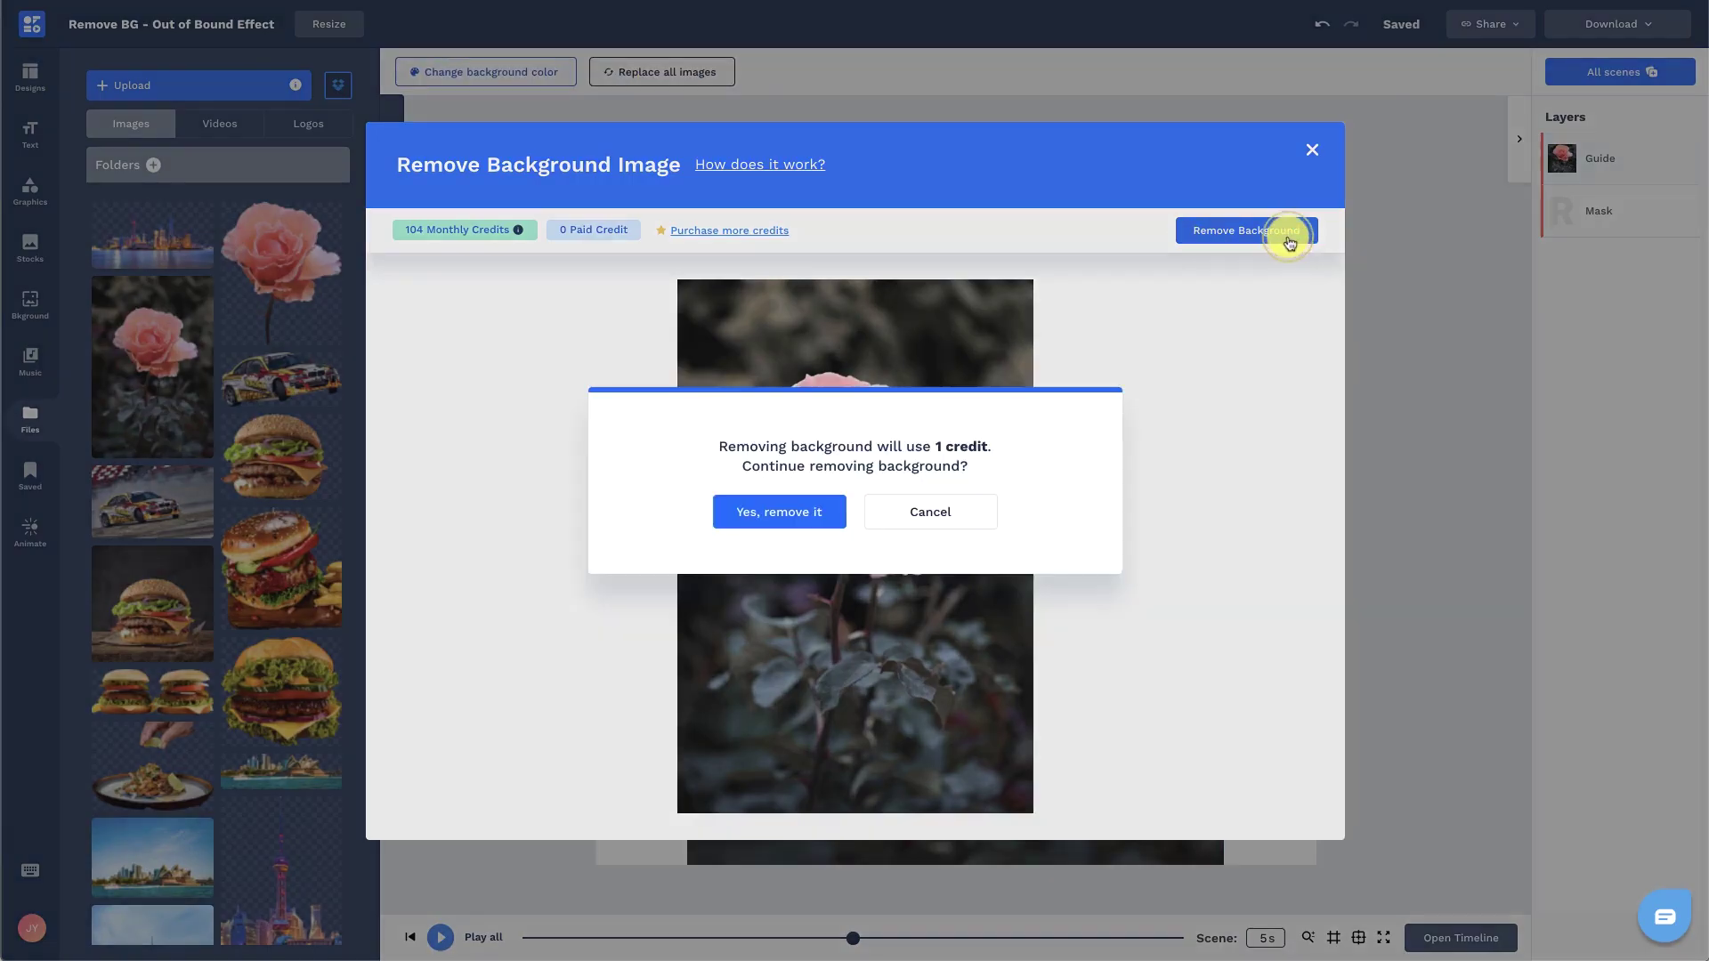
pyautogui.click(770, 530)
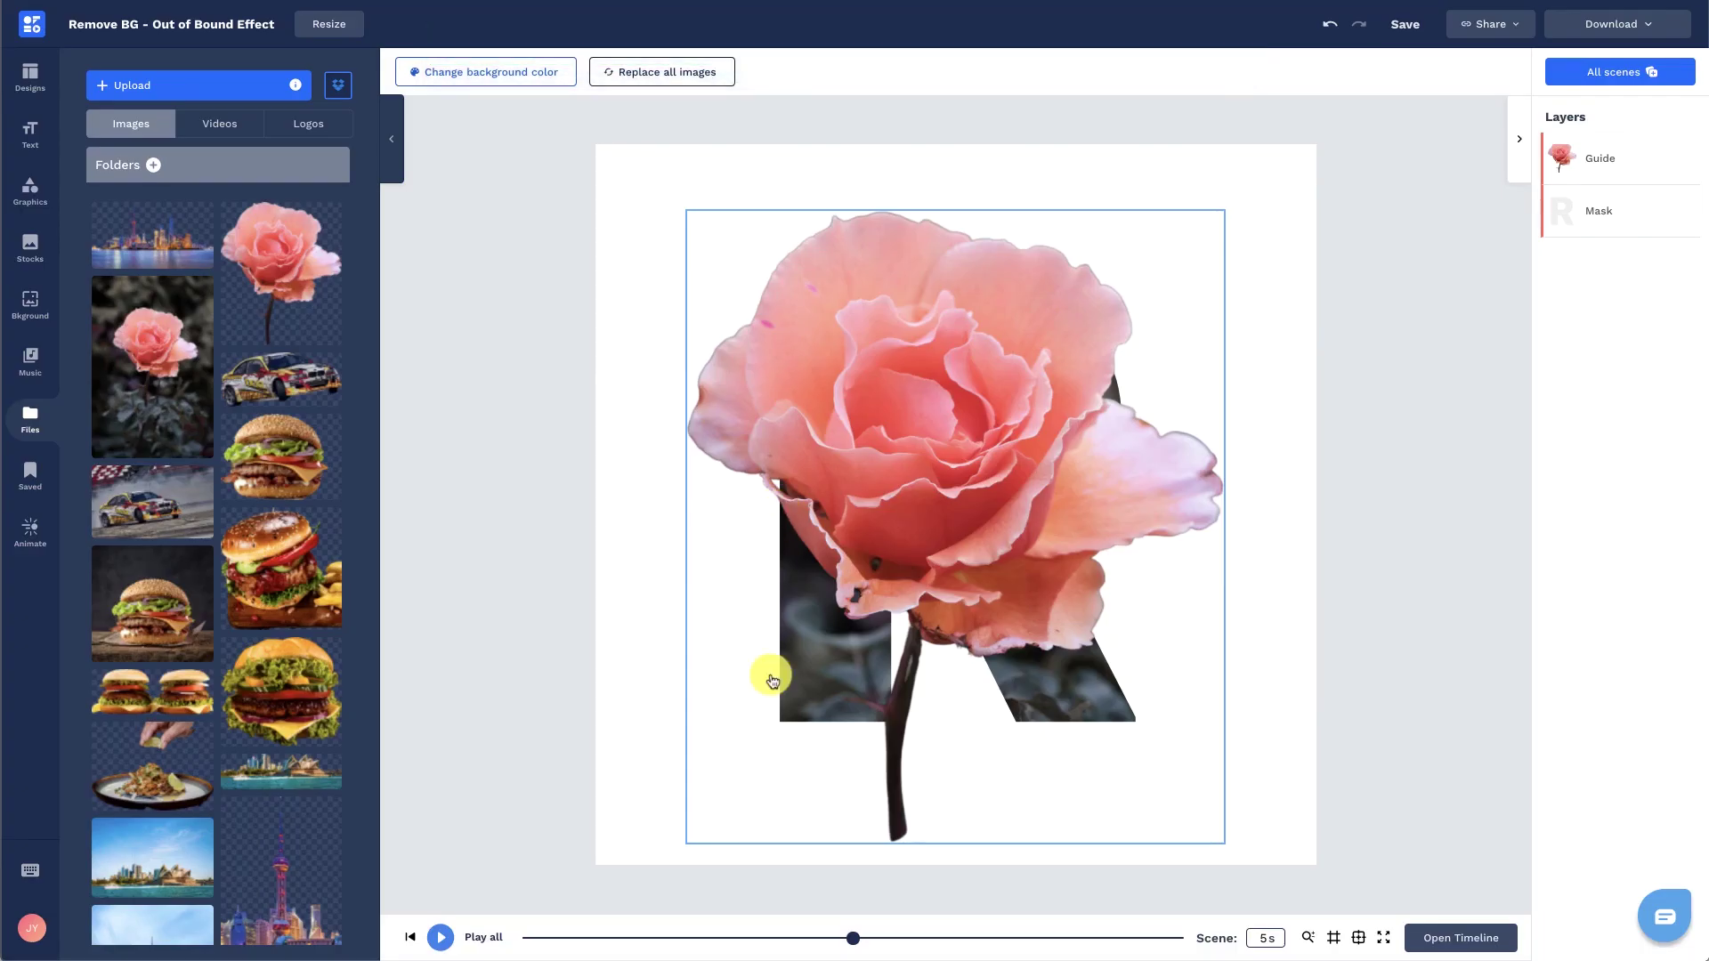
# Step: Resize and position the cut-out rose to match the rose inside the R
pyautogui.click(763, 675)
pyautogui.moveTo(687, 843); pyautogui.dragTo(764, 731)
pyautogui.moveTo(1223, 211); pyautogui.dragTo(1202, 260)
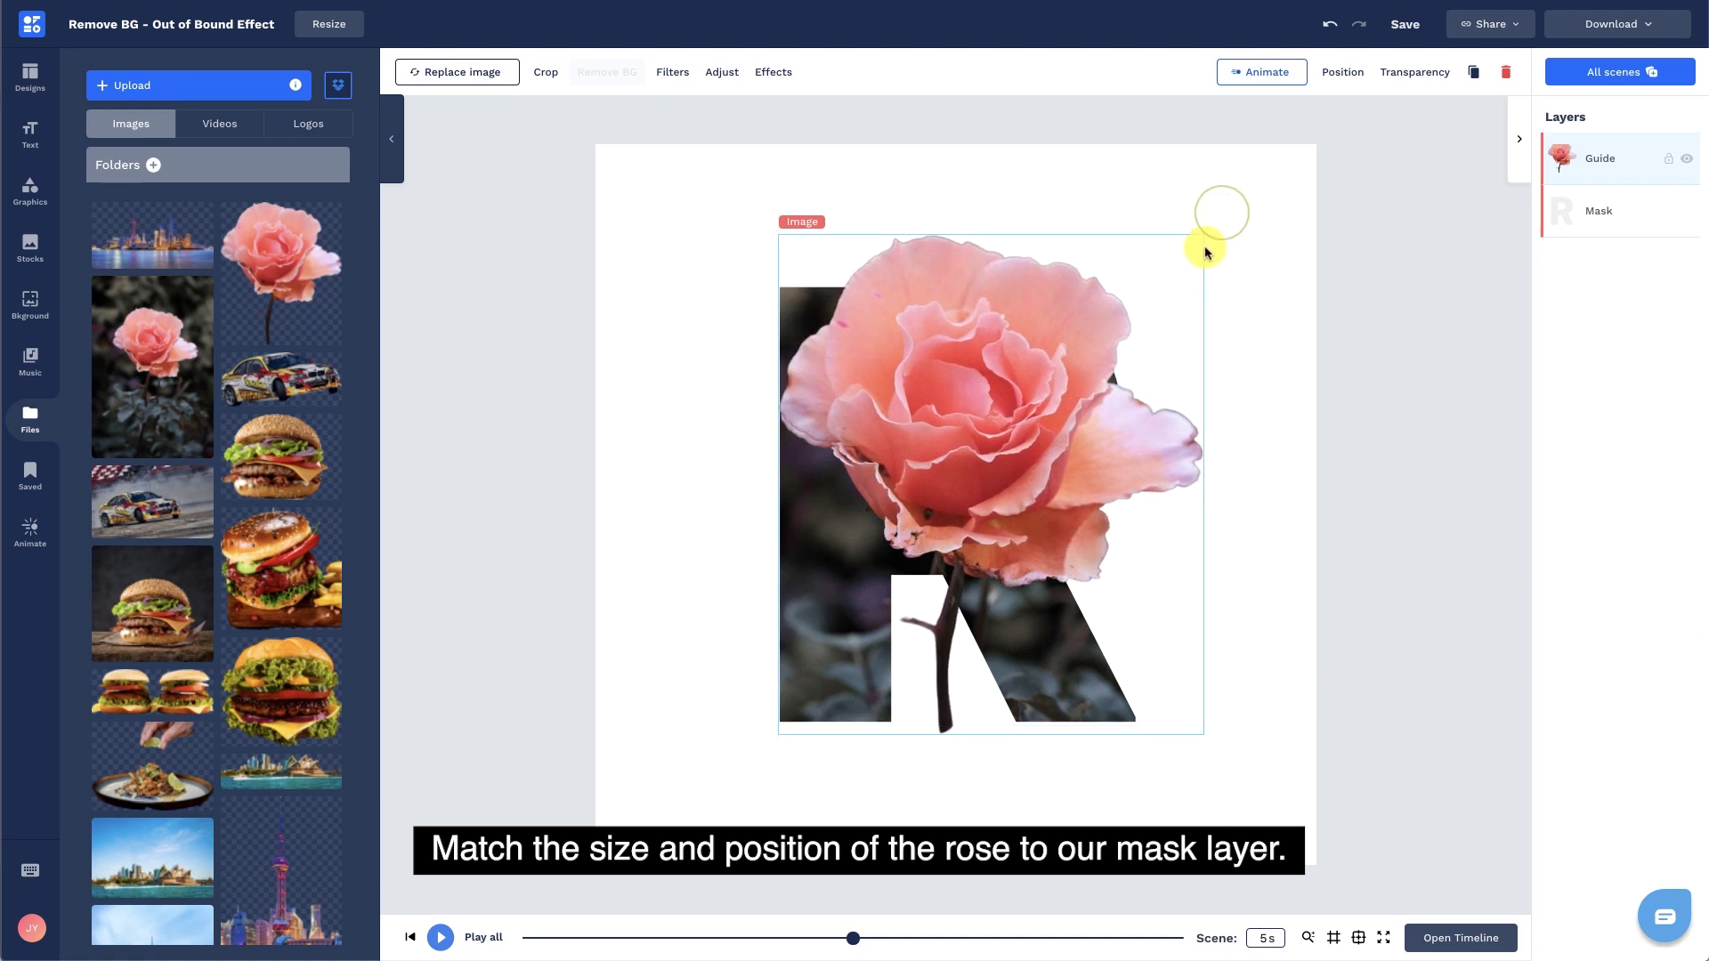
pyautogui.click(1415, 78)
pyautogui.moveTo(1442, 116); pyautogui.dragTo(1278, 115)
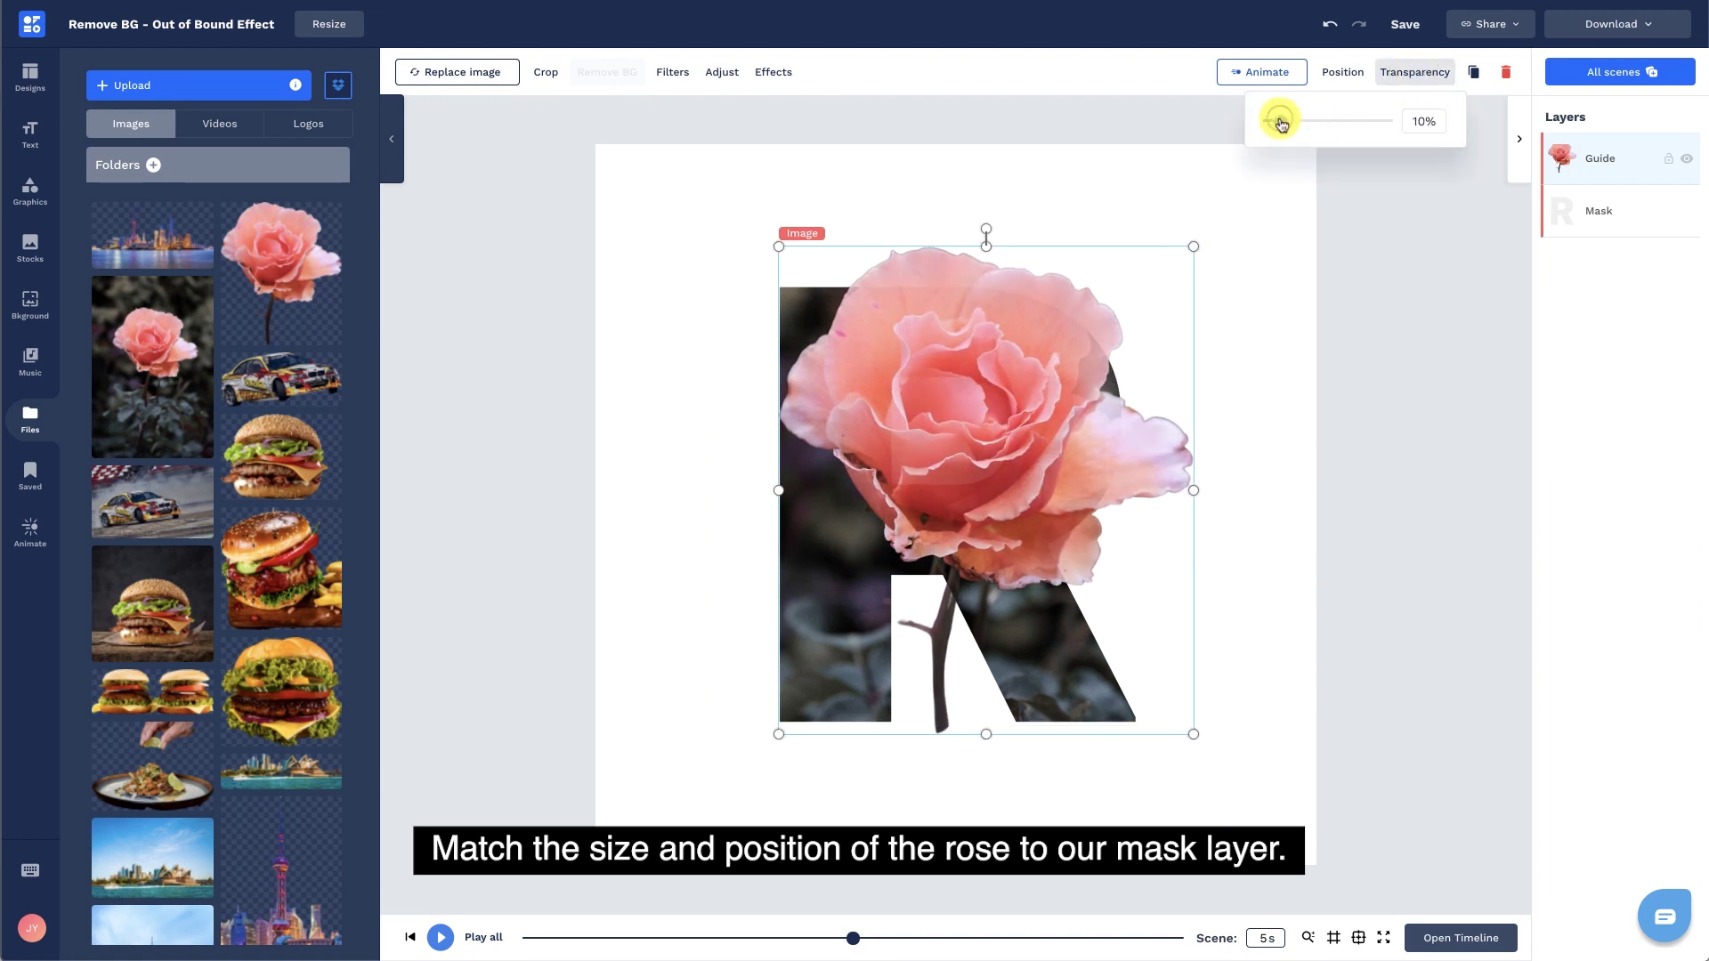
pyautogui.click(1088, 343)
pyautogui.moveTo(1193, 246); pyautogui.dragTo(1161, 281)
pyautogui.moveTo(1022, 431); pyautogui.dragTo(1001, 426)
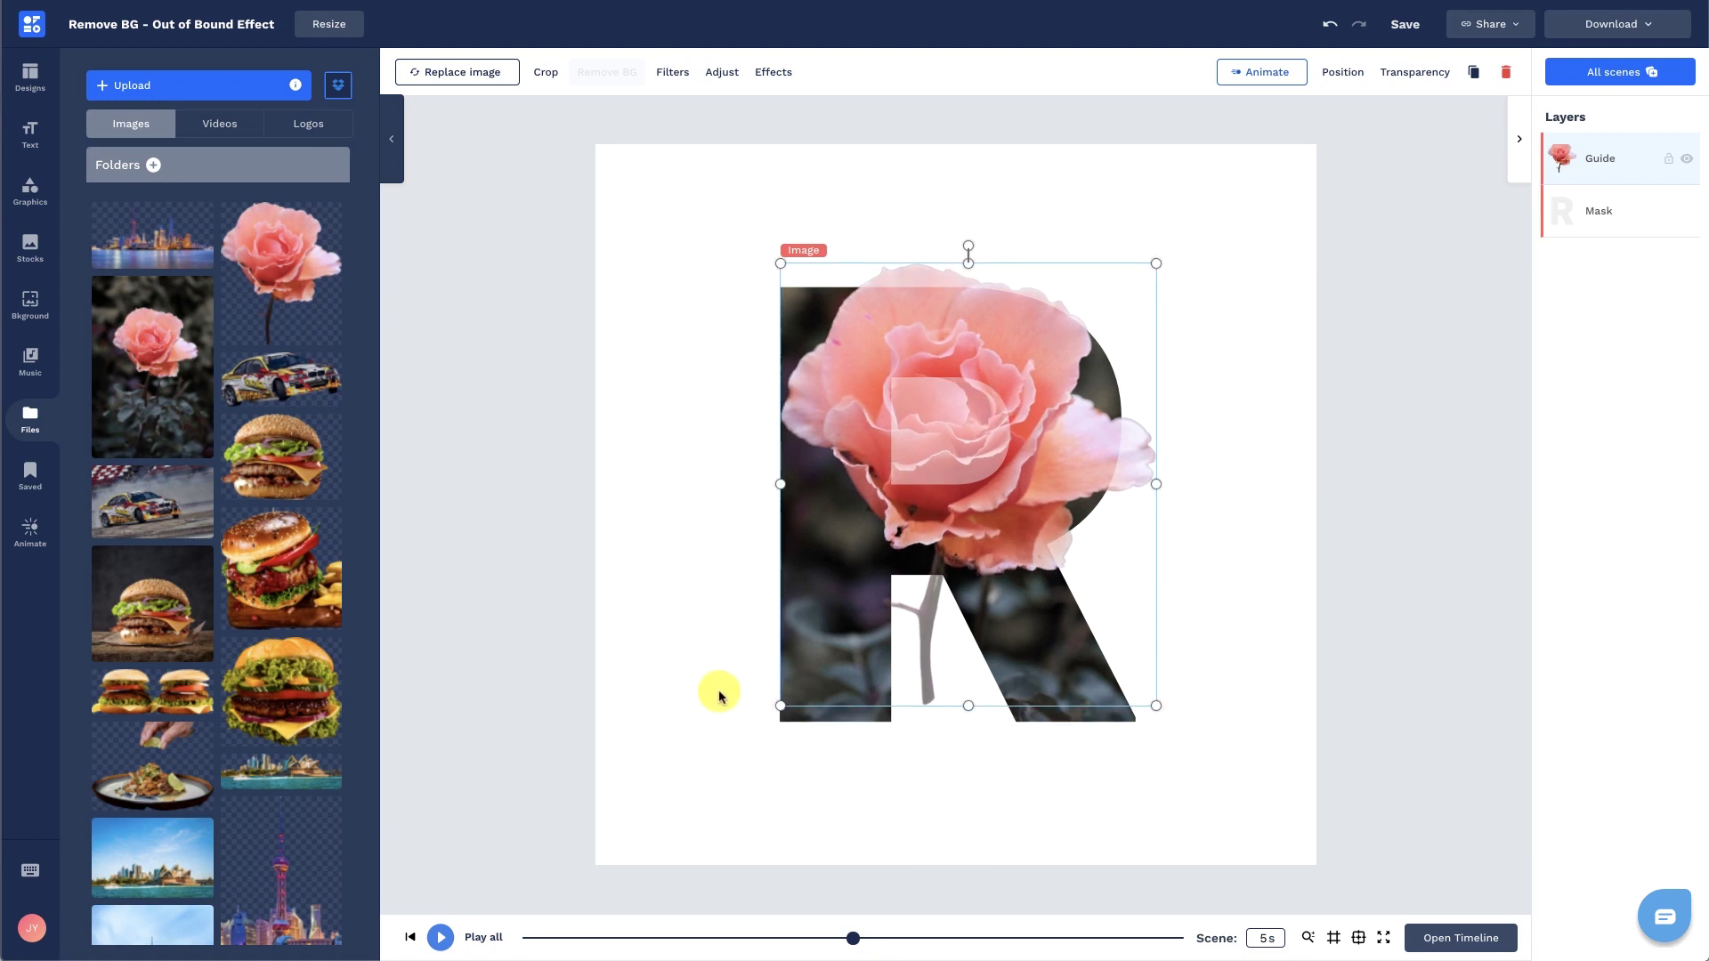
pyautogui.click(1407, 78)
pyautogui.moveTo(1320, 121); pyautogui.dragTo(1267, 118)
pyautogui.click(1375, 74)
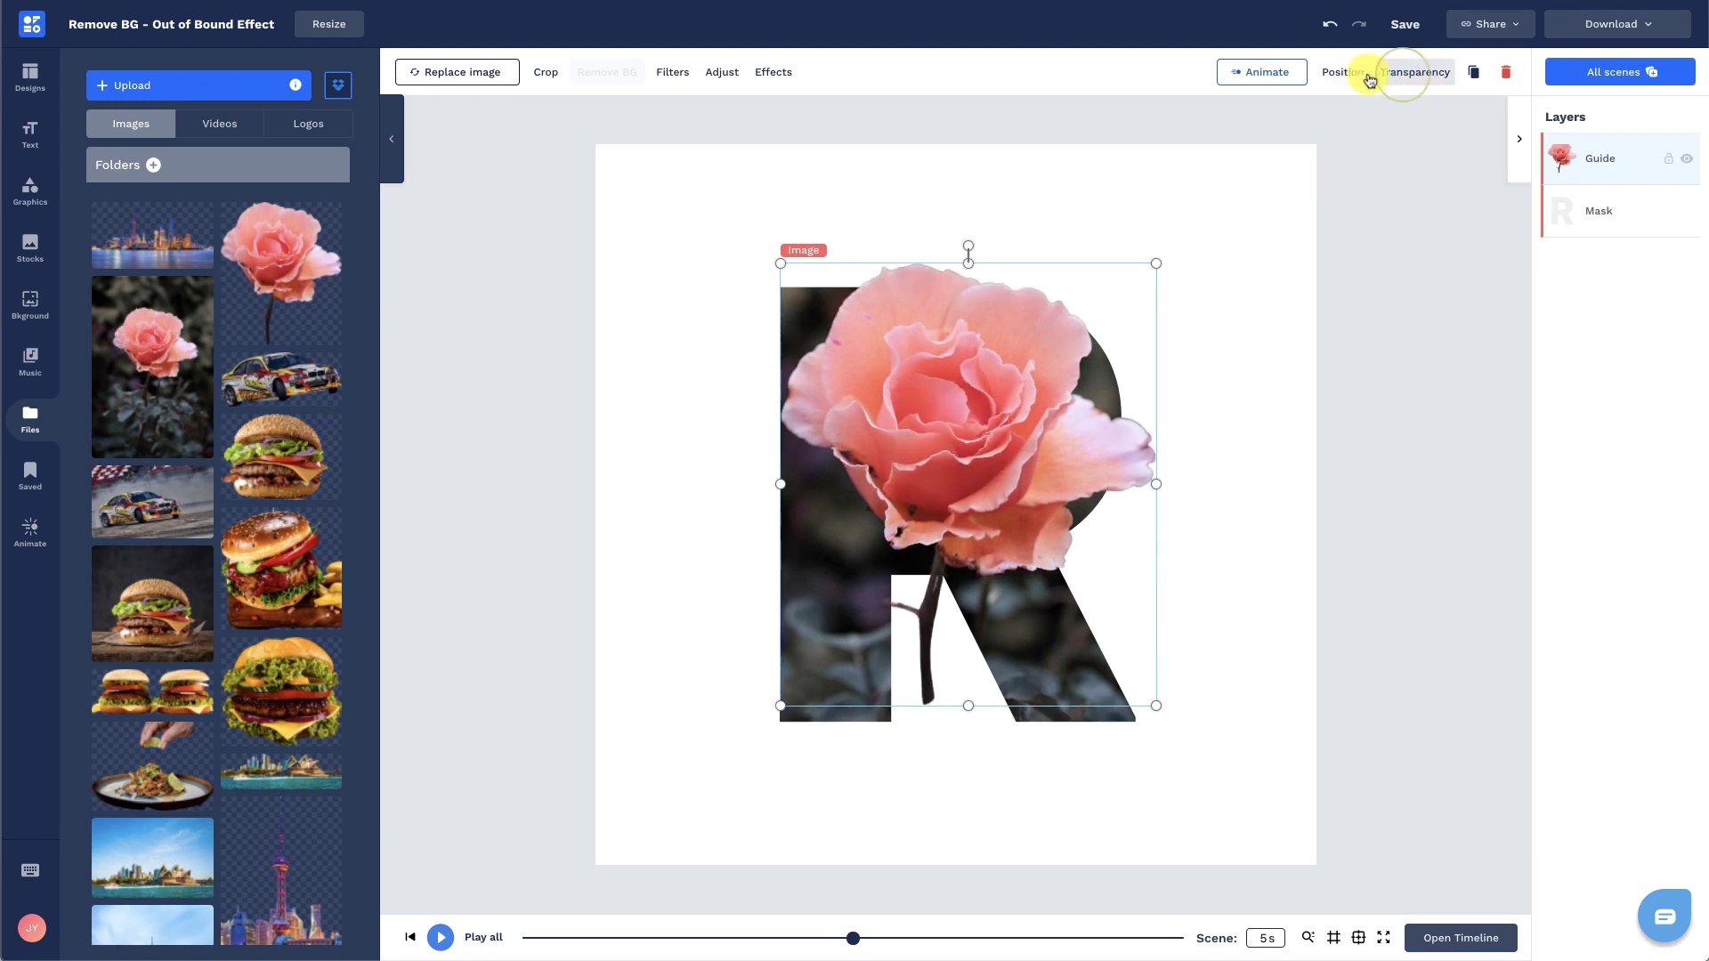
# Step: Crop off the rose's lower stem and set the page background to light pink #FFBFBF
pyautogui.click(543, 73)
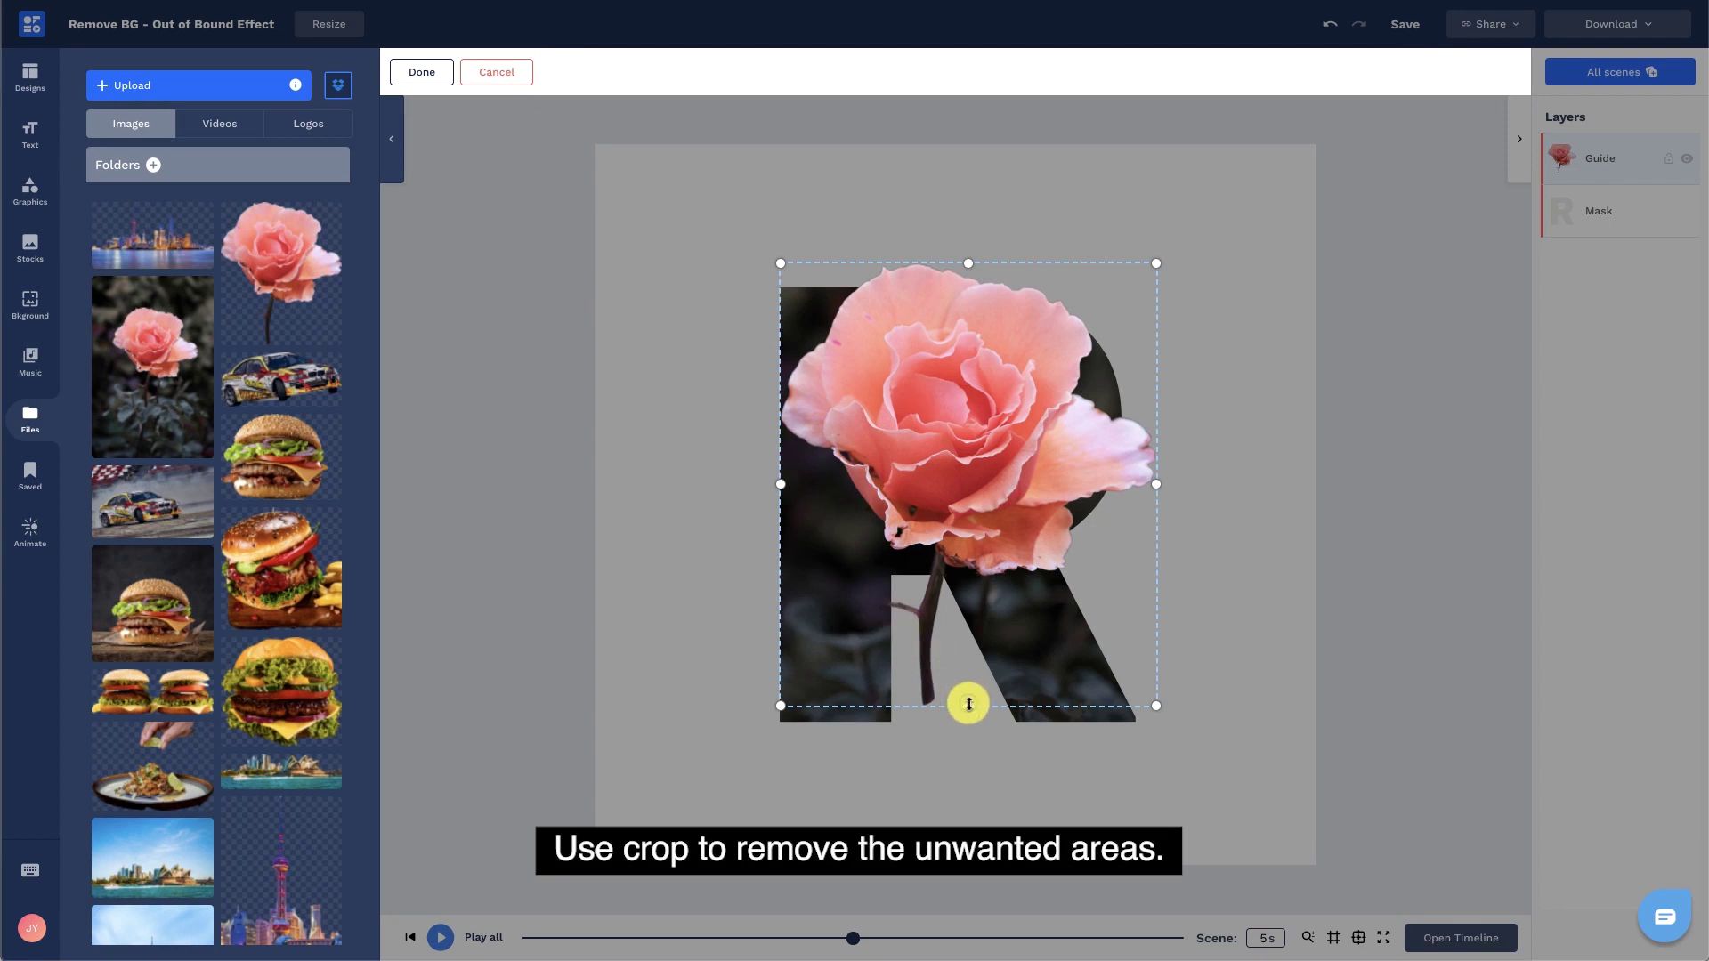
pyautogui.click(422, 73)
pyautogui.click(456, 165)
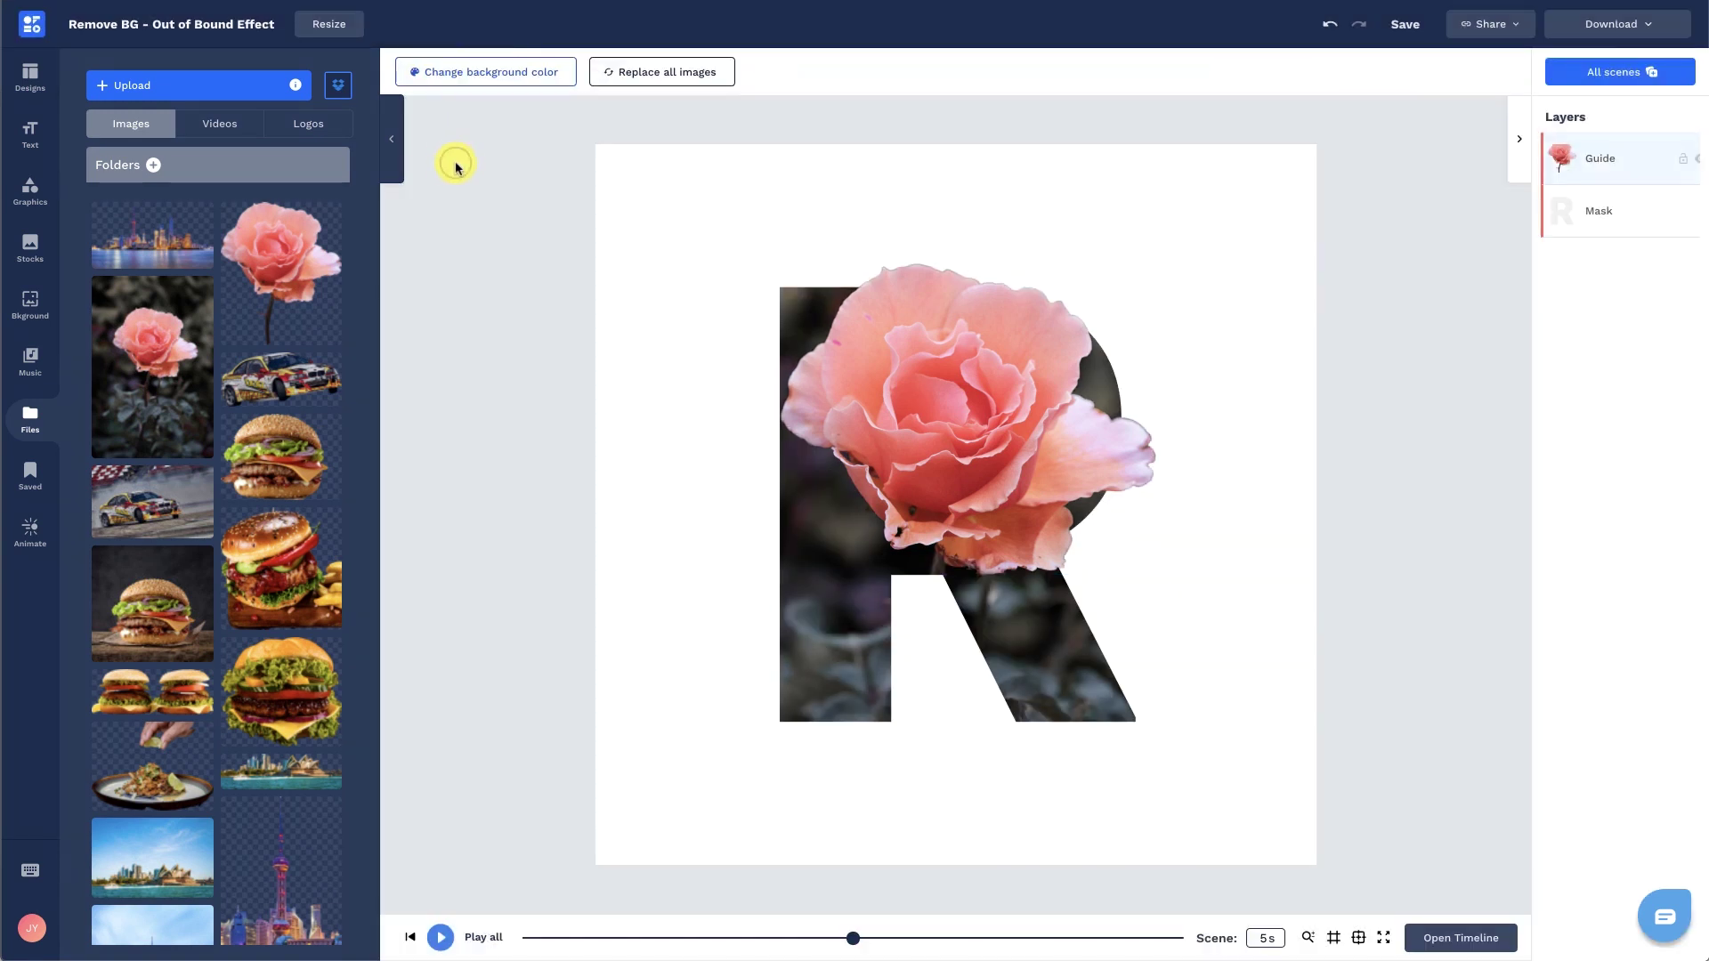
pyautogui.click(483, 76)
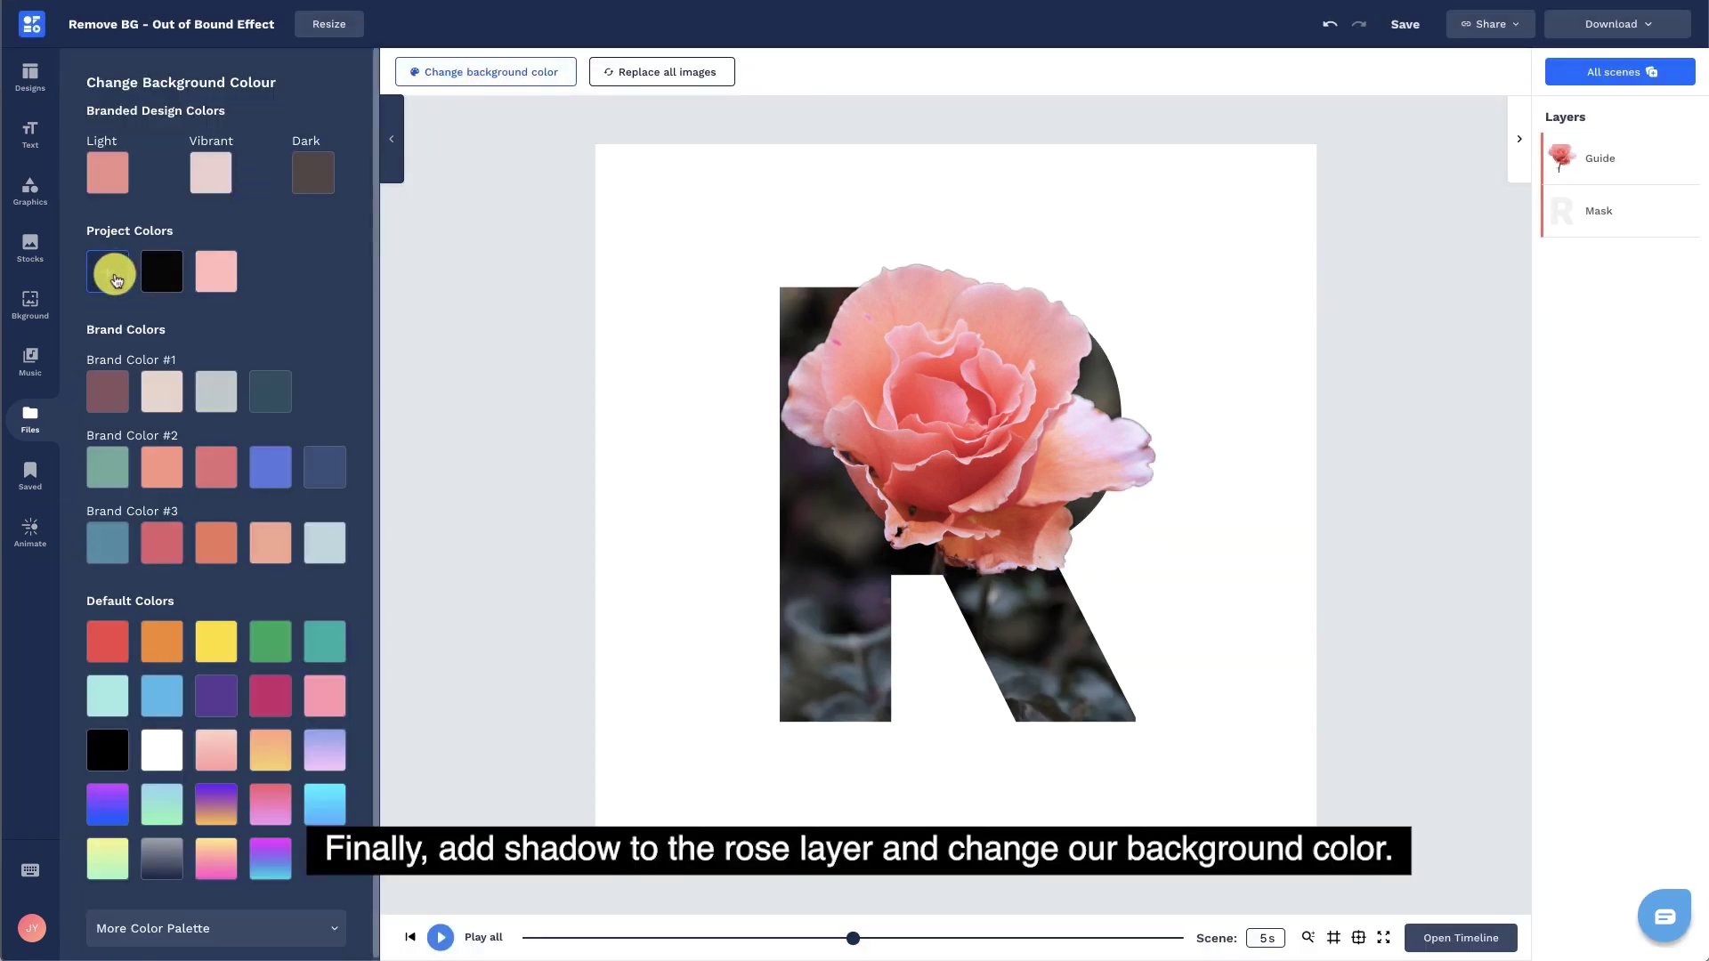
pyautogui.click(115, 277)
pyautogui.moveTo(149, 207); pyautogui.dragTo(135, 154)
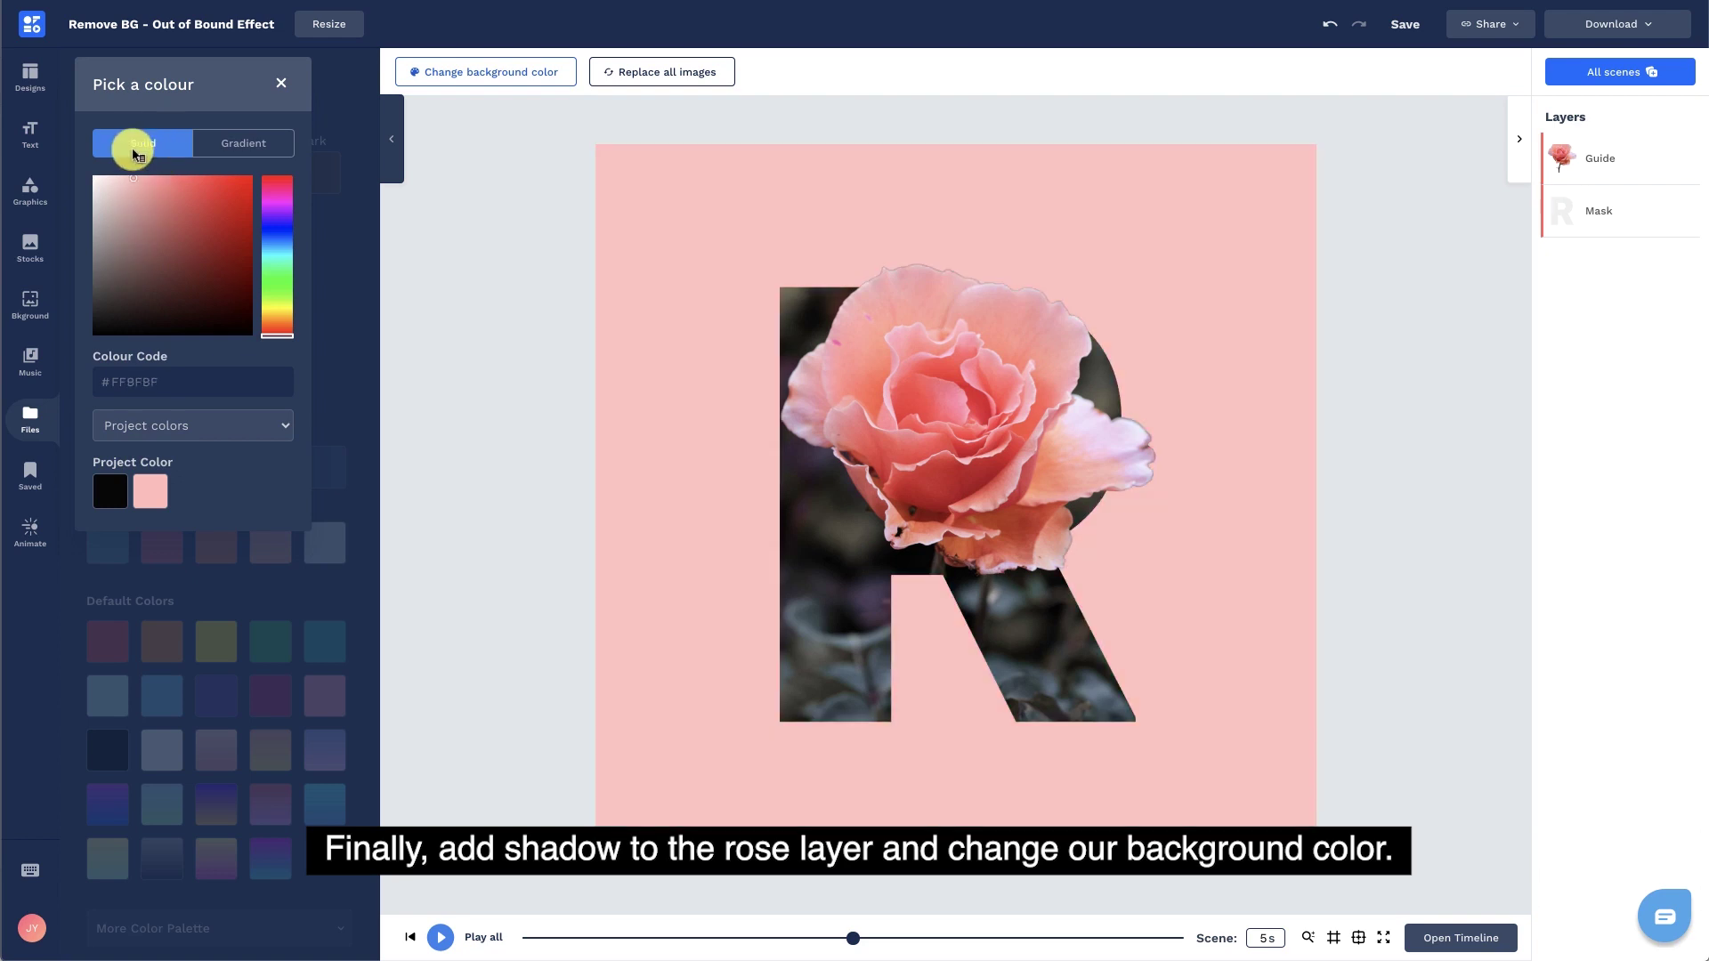
# Step: Add a dark red drop shadow to the cut-out rose with blur 7 and 67% transparency
pyautogui.click(281, 83)
pyautogui.click(885, 386)
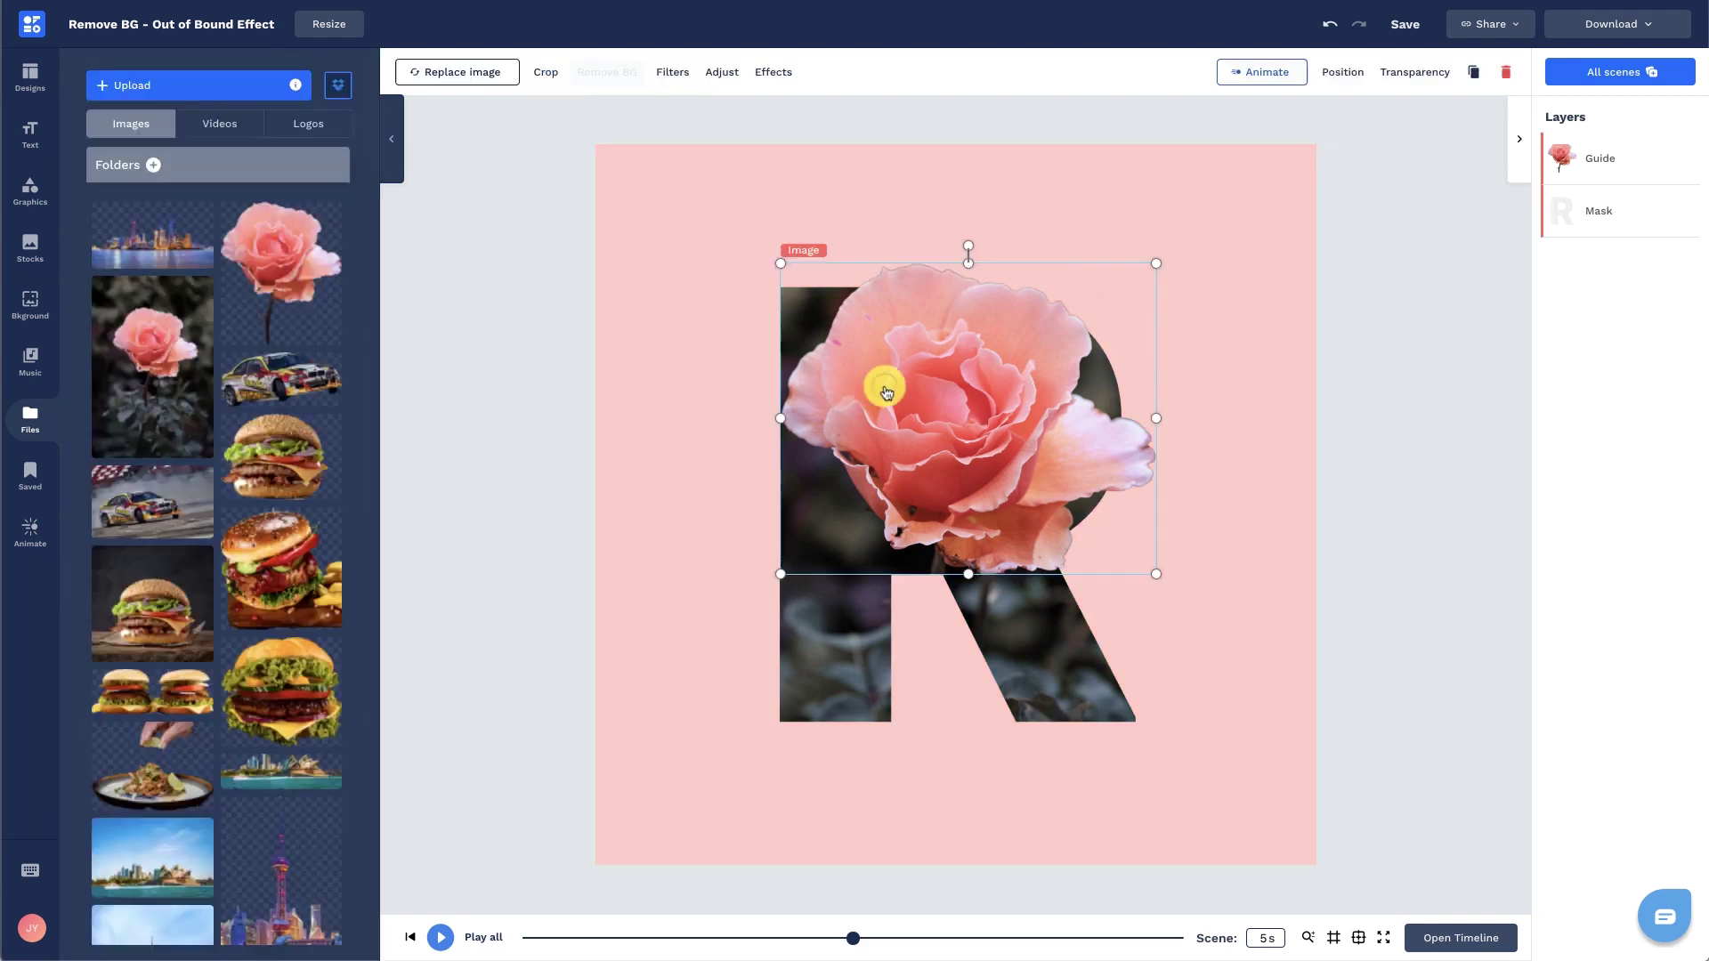
pyautogui.click(773, 72)
pyautogui.click(331, 117)
pyautogui.click(334, 159)
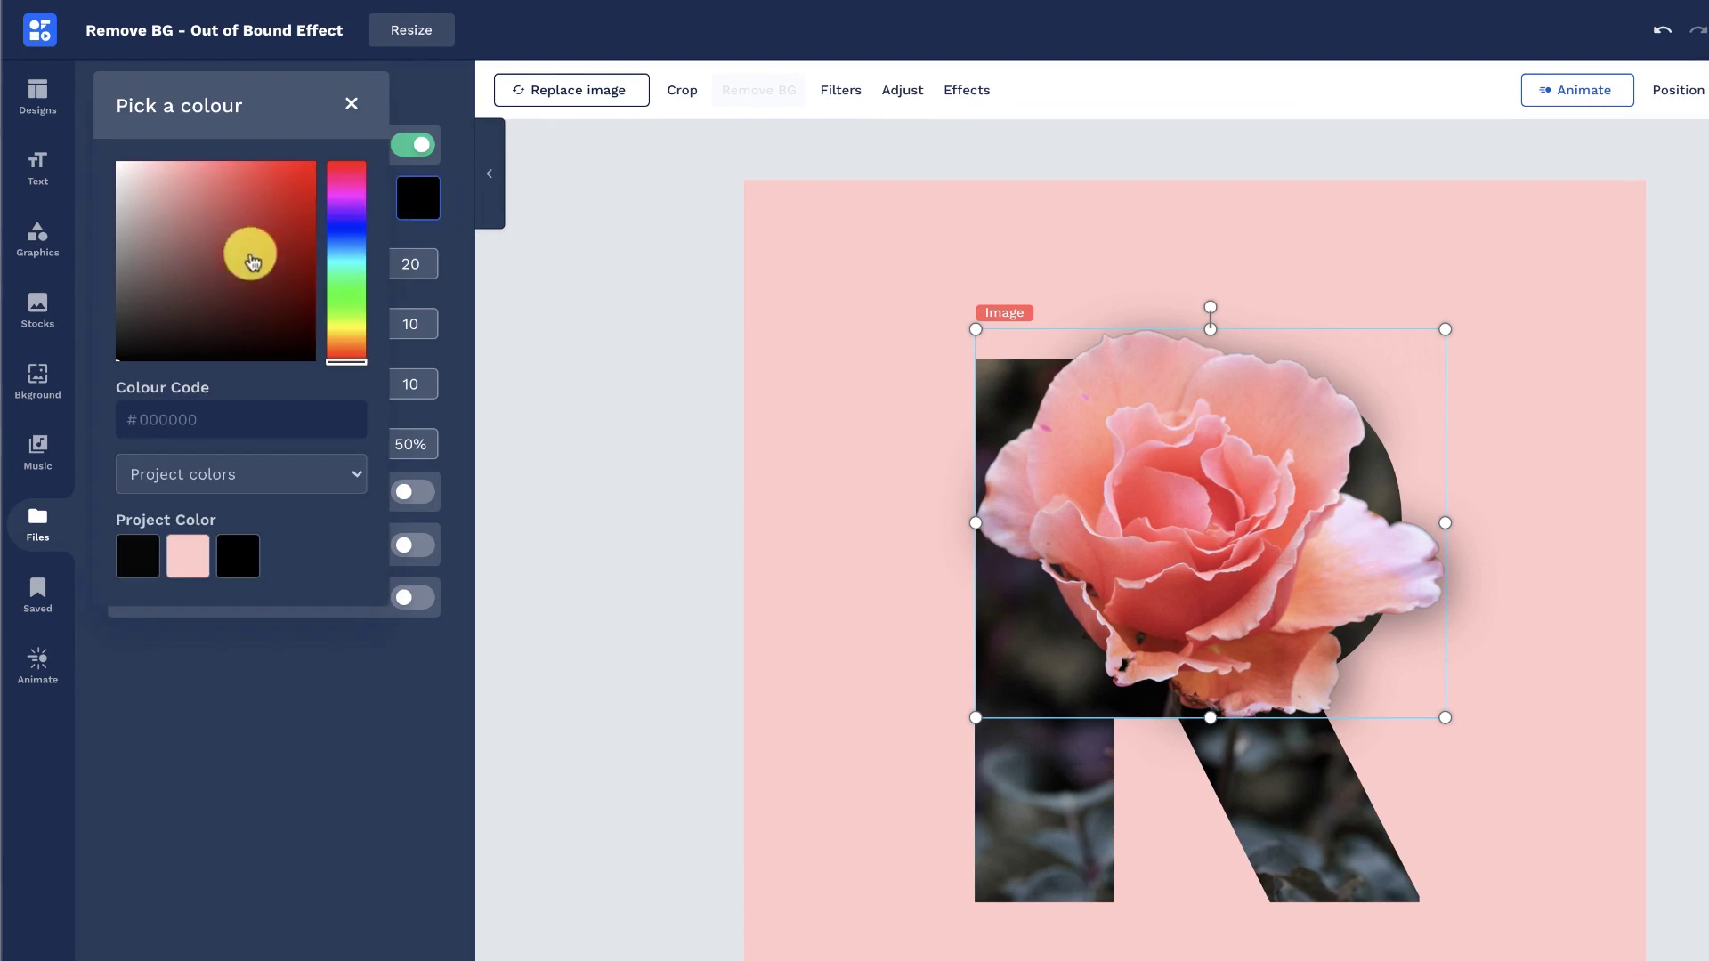
pyautogui.moveTo(200, 202); pyautogui.dragTo(192, 219)
pyautogui.click(353, 107)
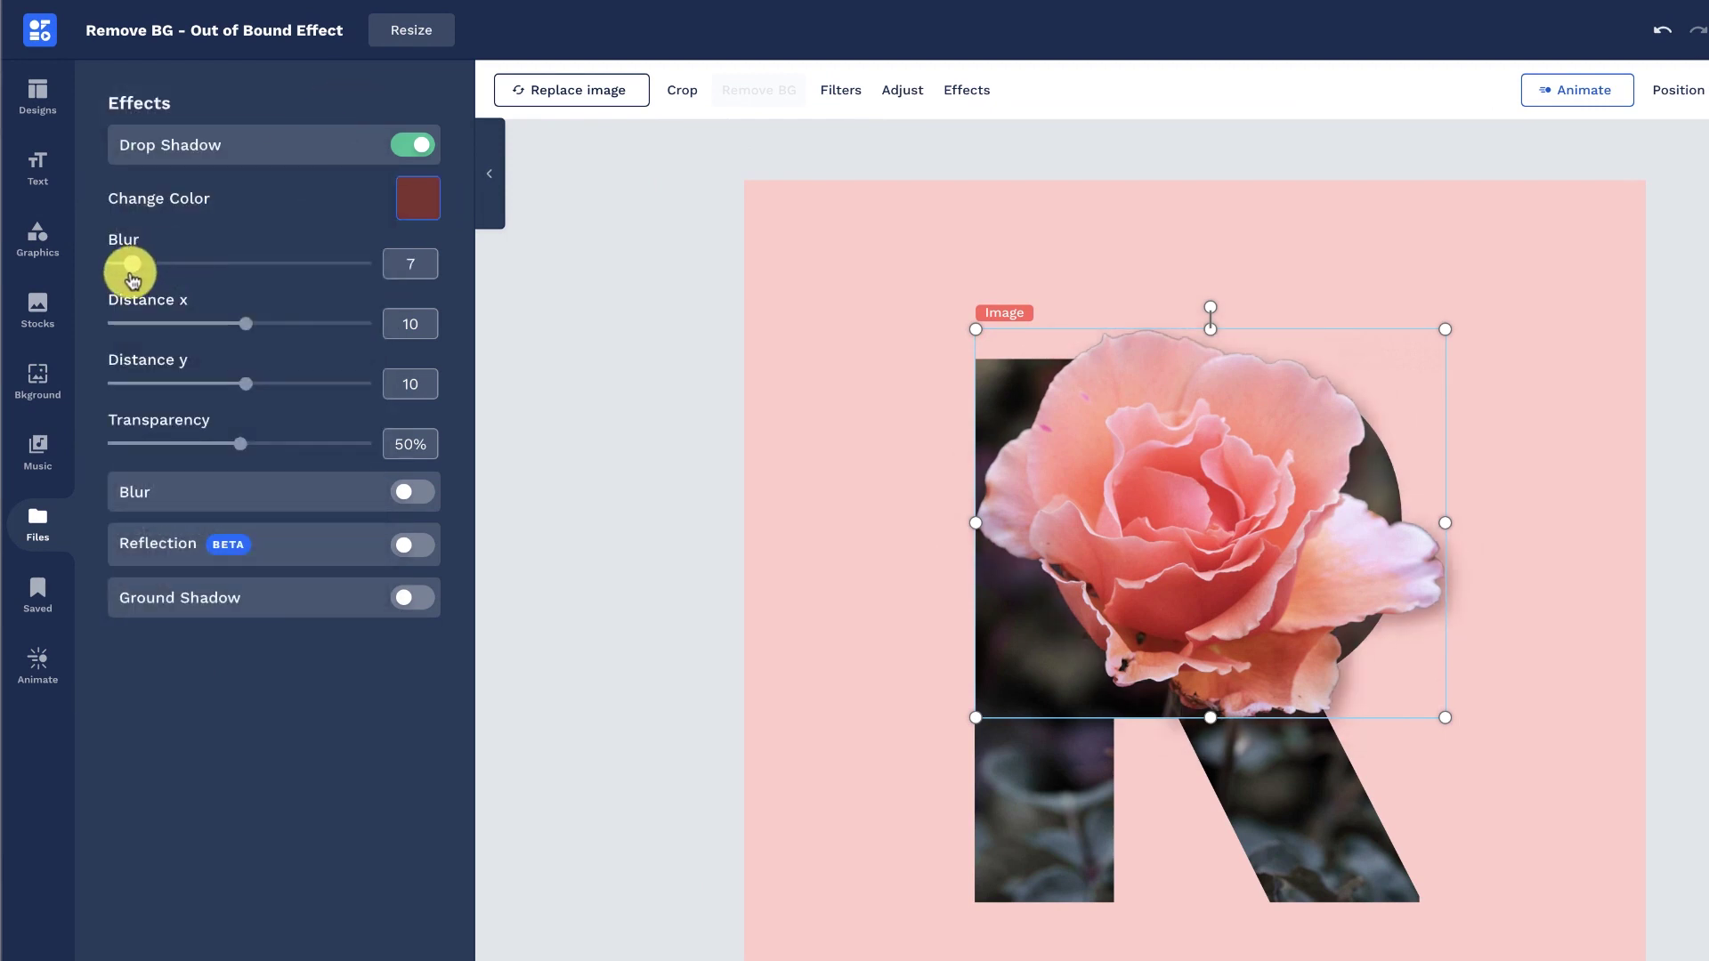
pyautogui.moveTo(243, 444); pyautogui.dragTo(284, 443)
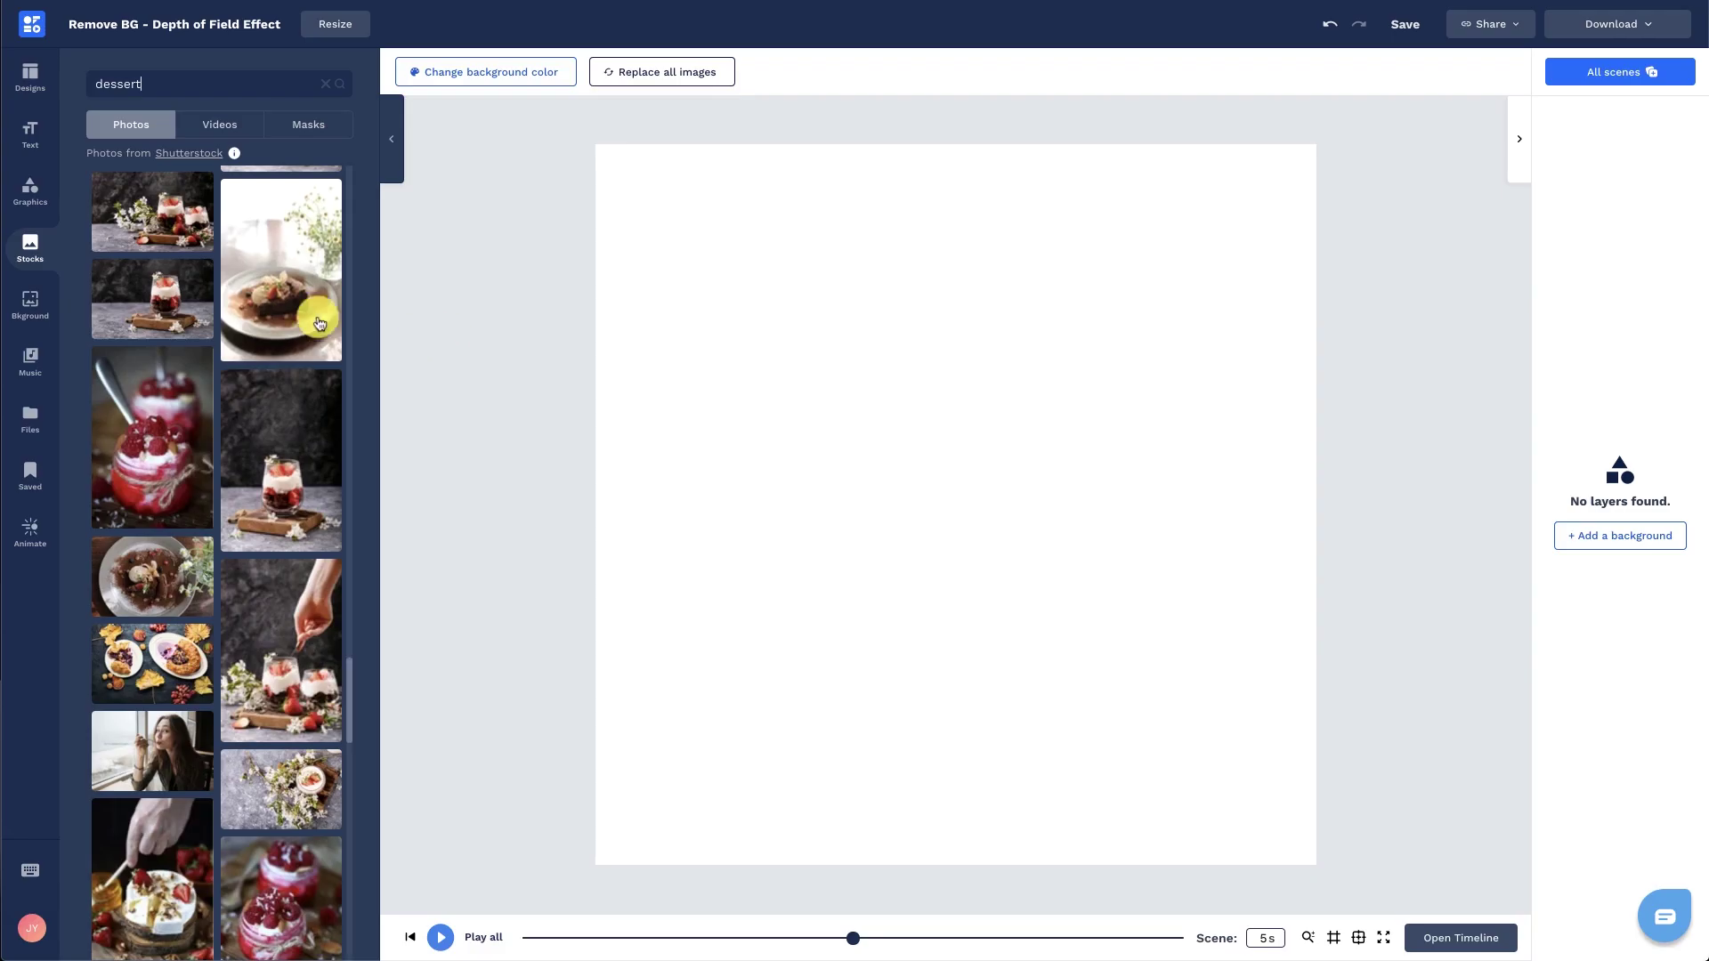
# Step: Add the strawberry dessert photo from Stocks and fit it to the canvas
pyautogui.click(159, 326)
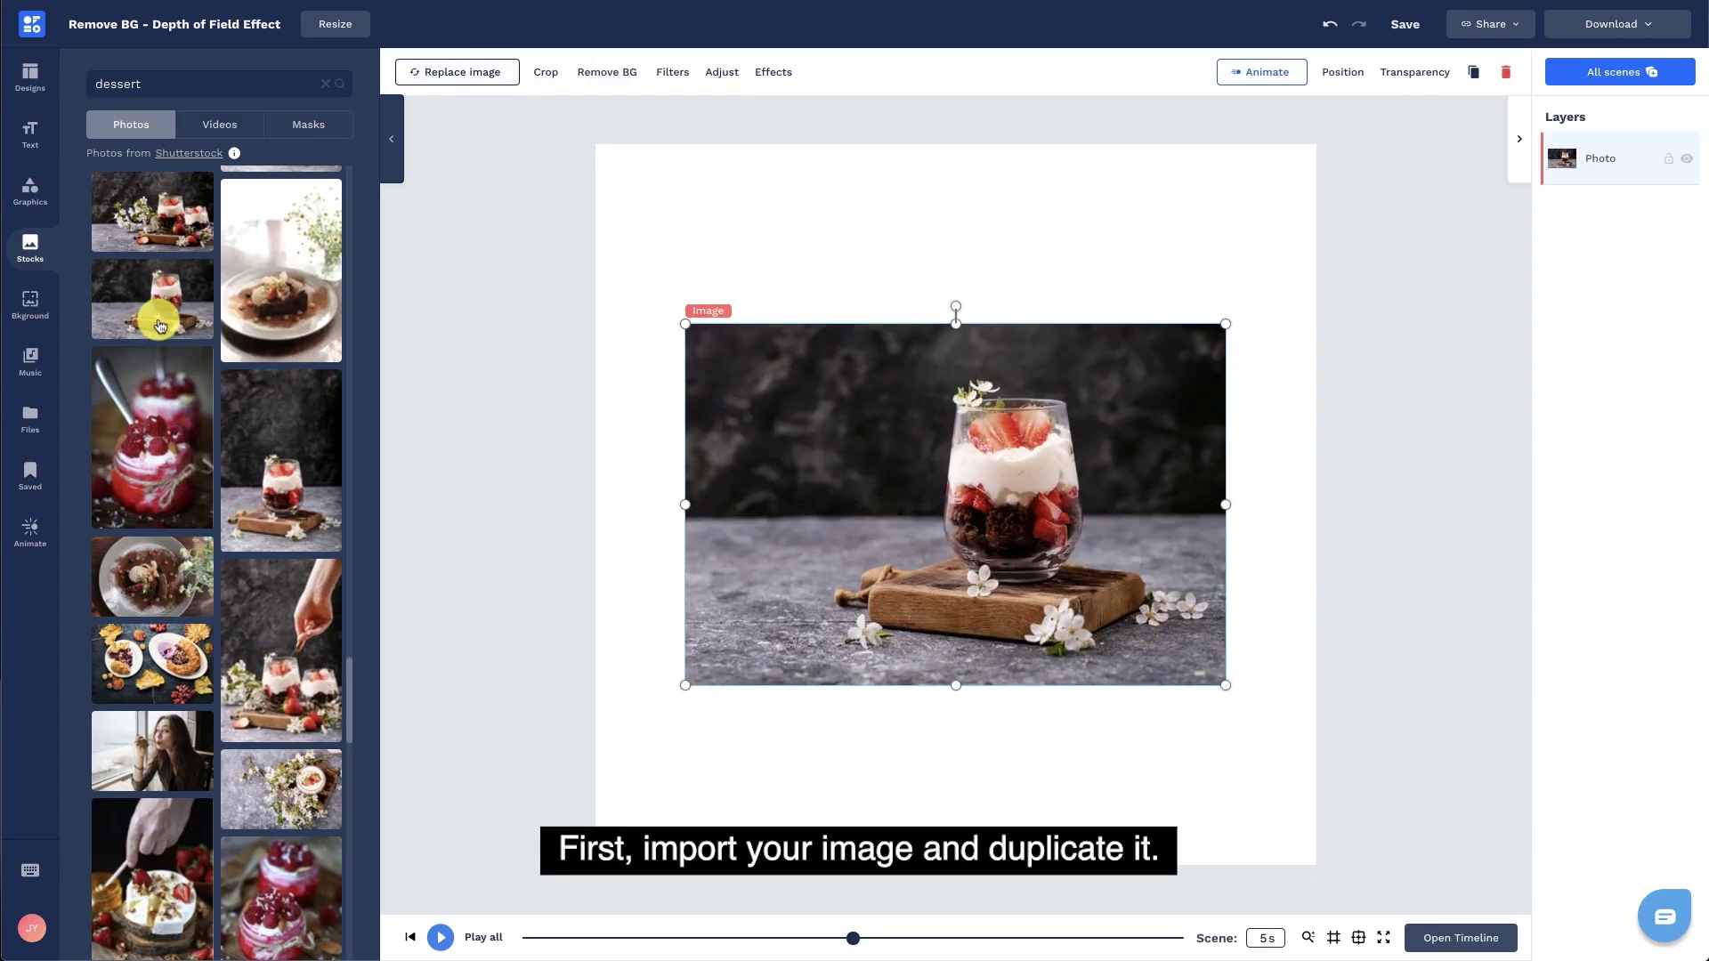
pyautogui.click(1342, 72)
pyautogui.click(1374, 423)
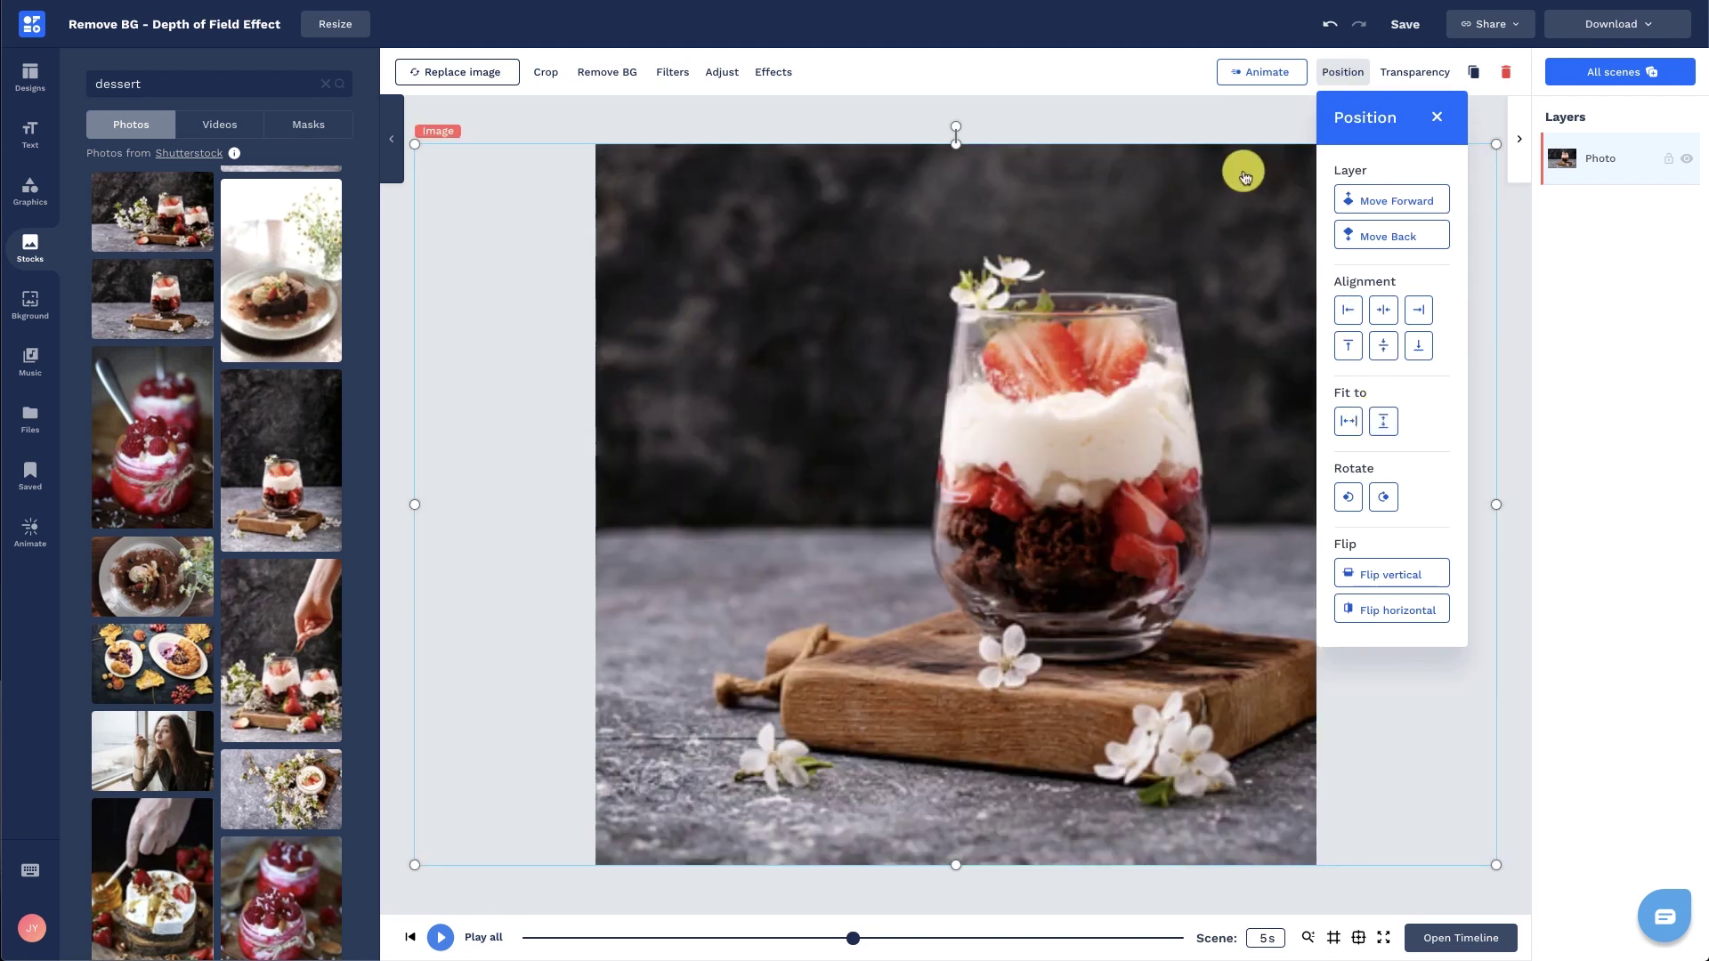
pyautogui.click(1233, 115)
pyautogui.click(1236, 216)
# Step: Duplicate the dessert photo and rename the lower copy Background
pyautogui.click(1473, 75)
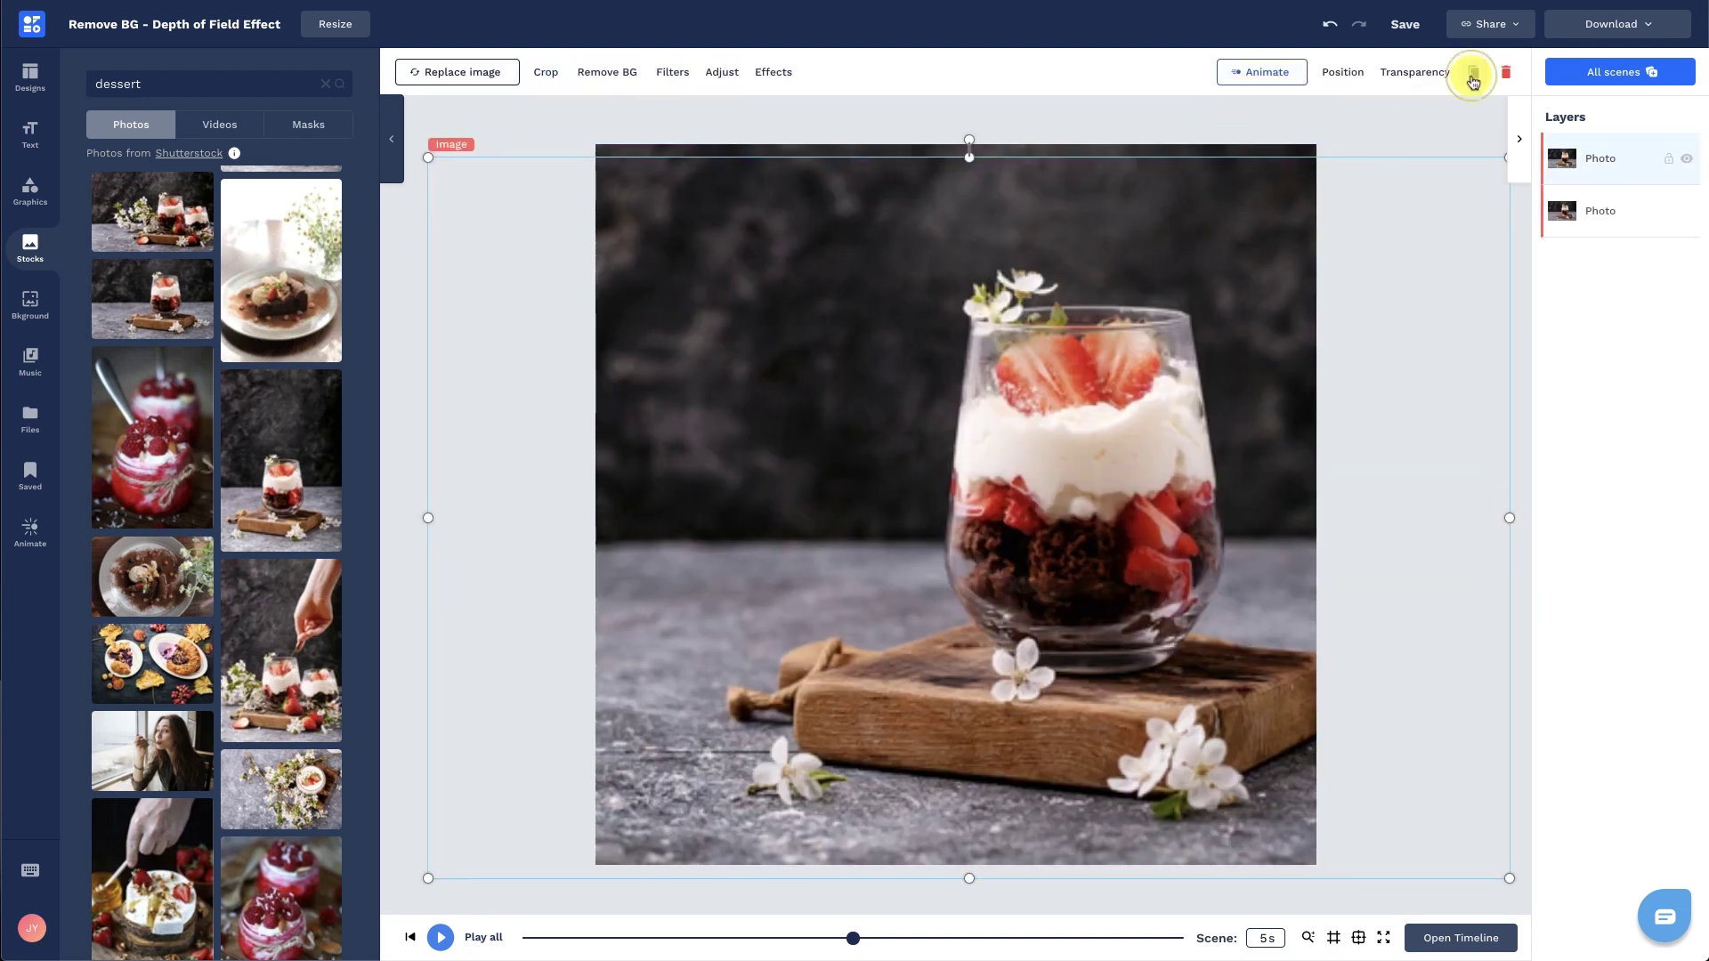
pyautogui.moveTo(1265, 271); pyautogui.dragTo(1251, 258)
pyautogui.doubleClick(1604, 216)
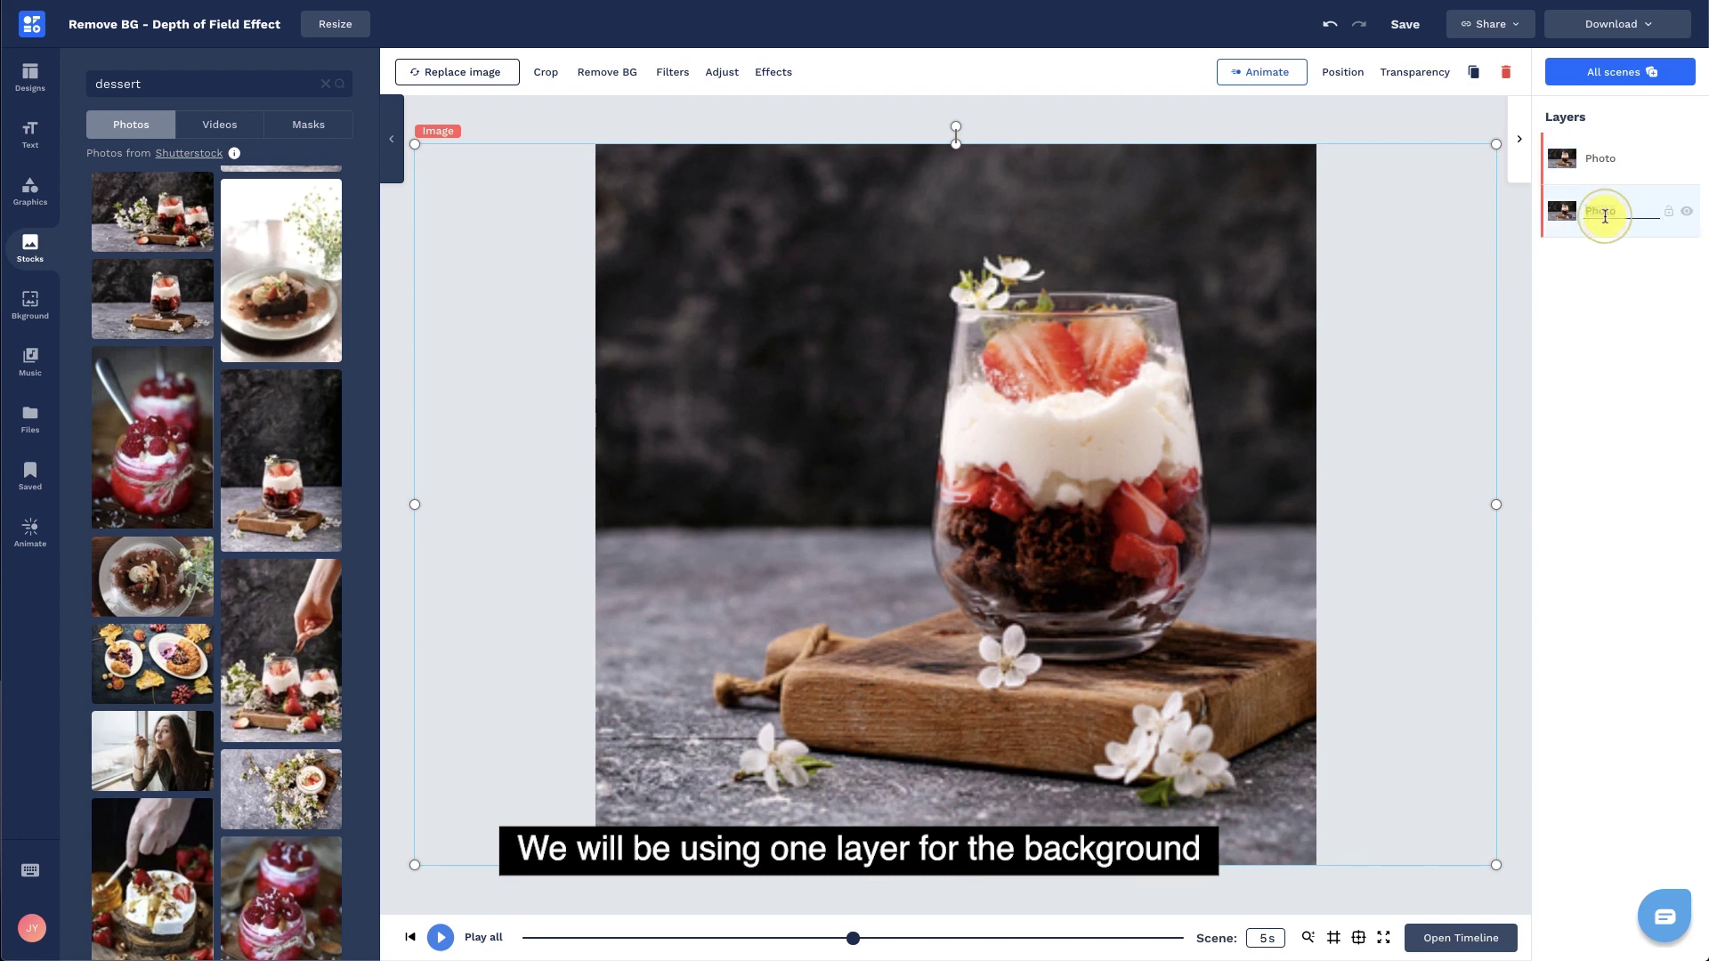
pyautogui.write('Background')
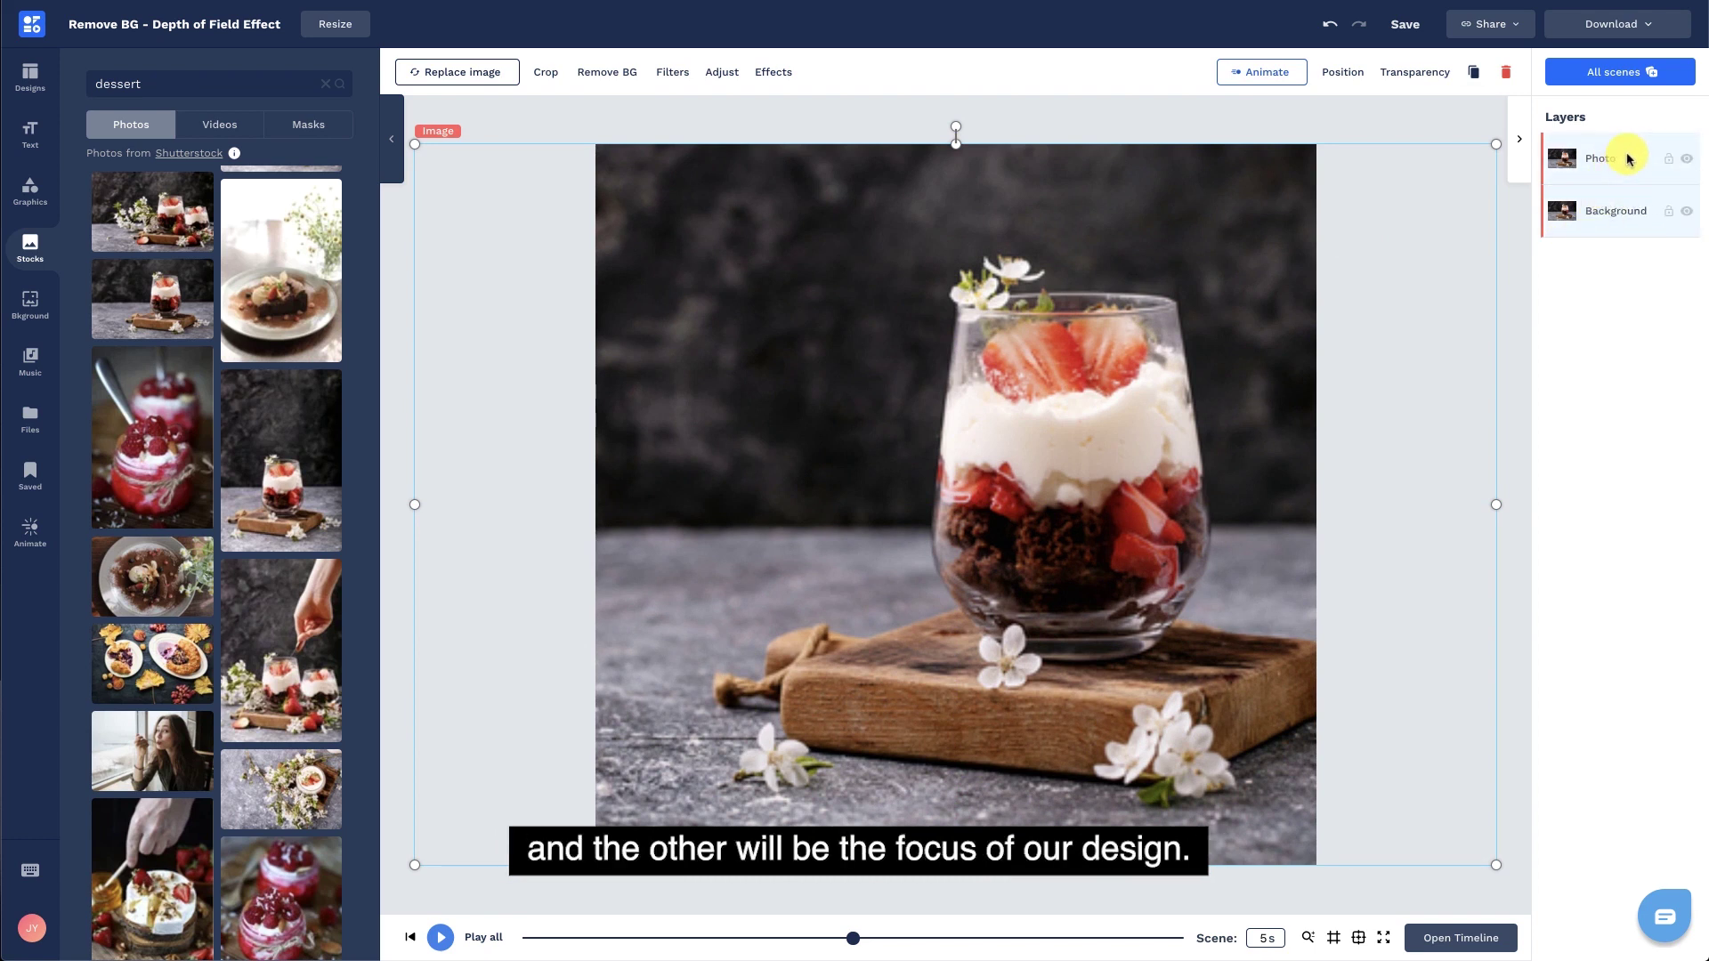
pyautogui.click(1628, 158)
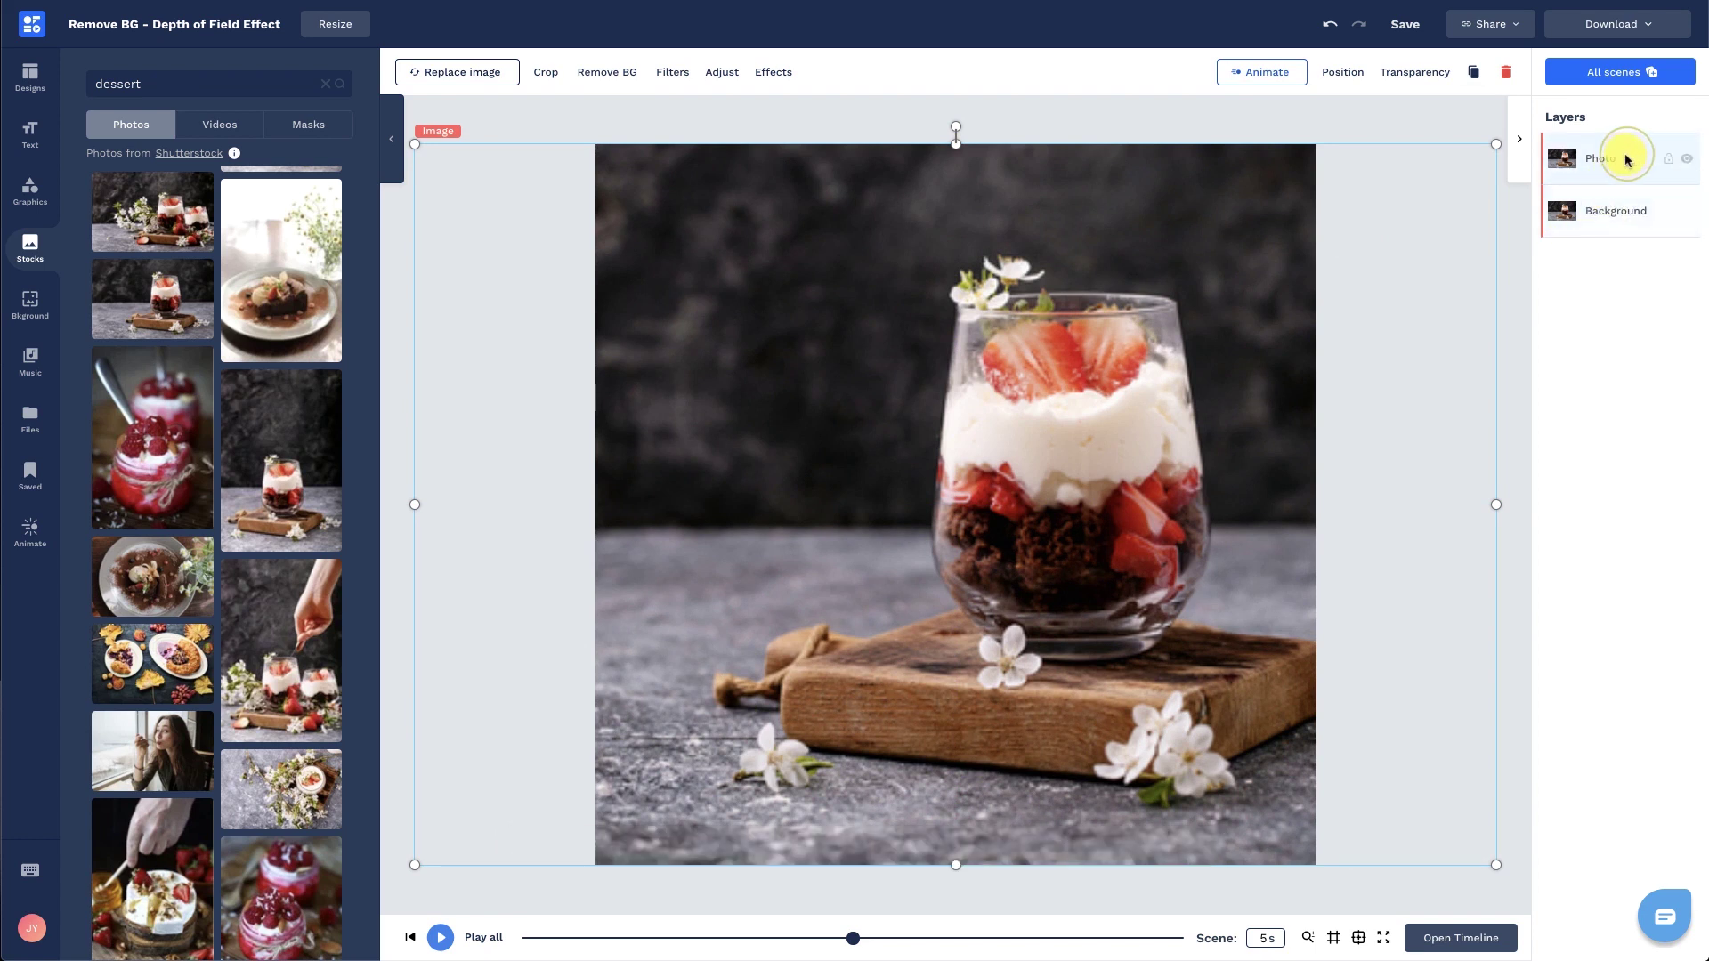
# Step: Remove the background from the top dessert photo, spending one credit
pyautogui.click(628, 83)
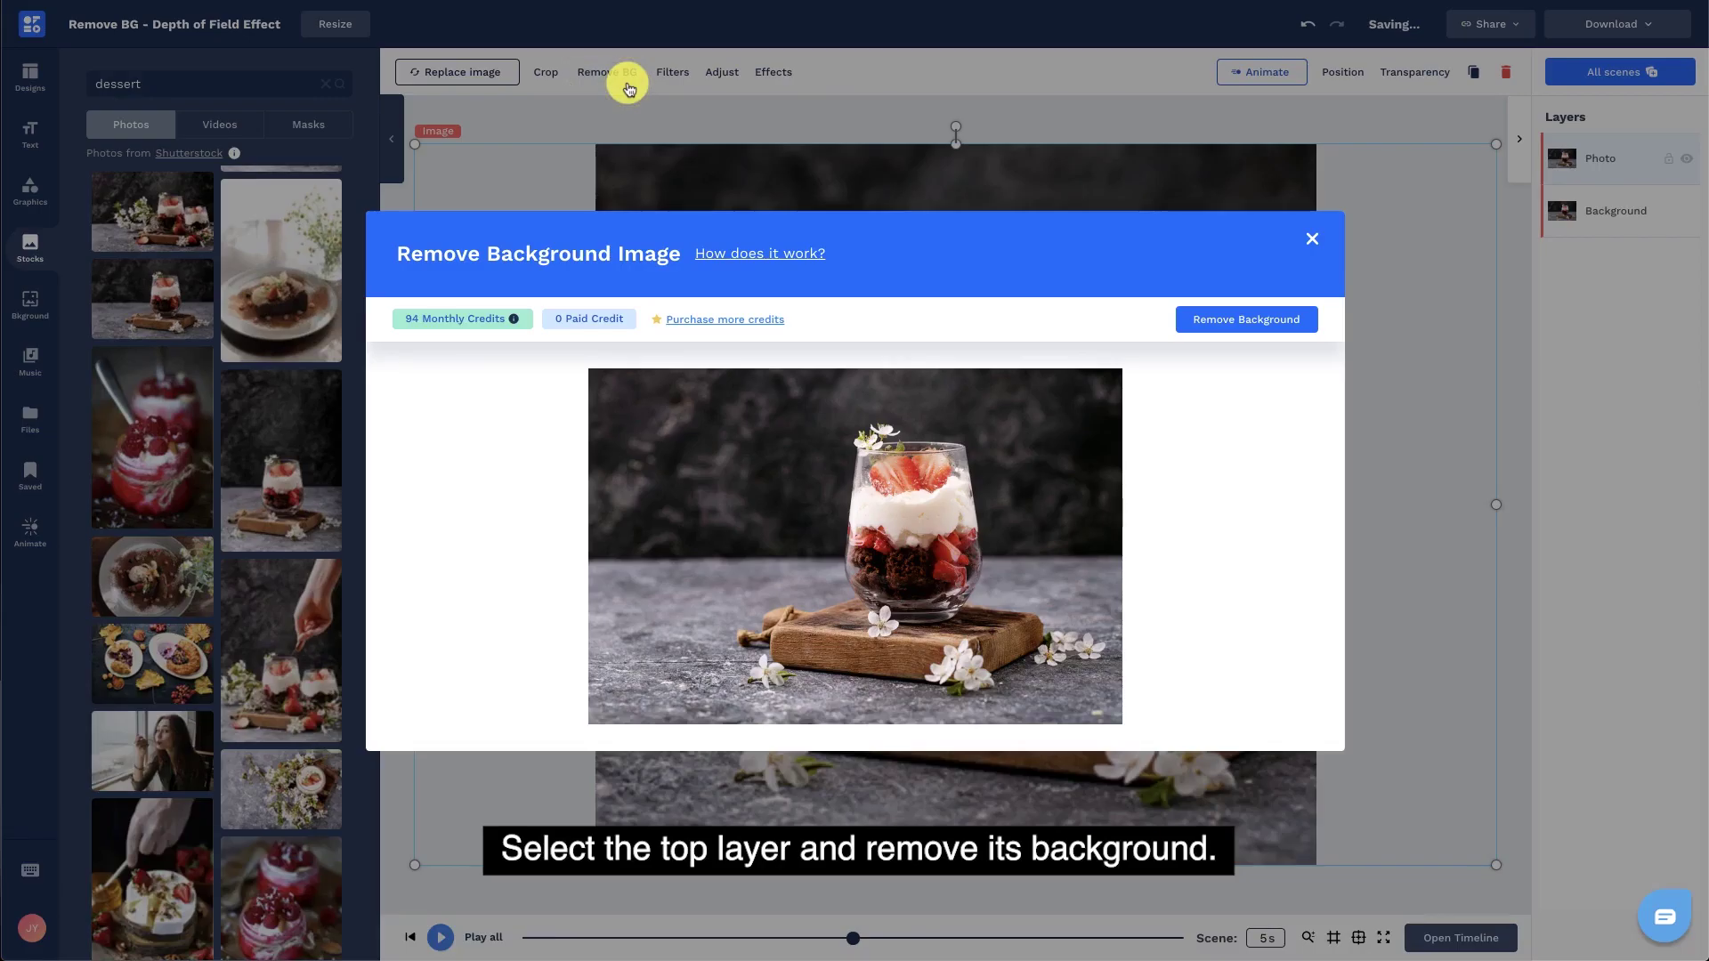
pyautogui.click(1213, 320)
pyautogui.click(803, 510)
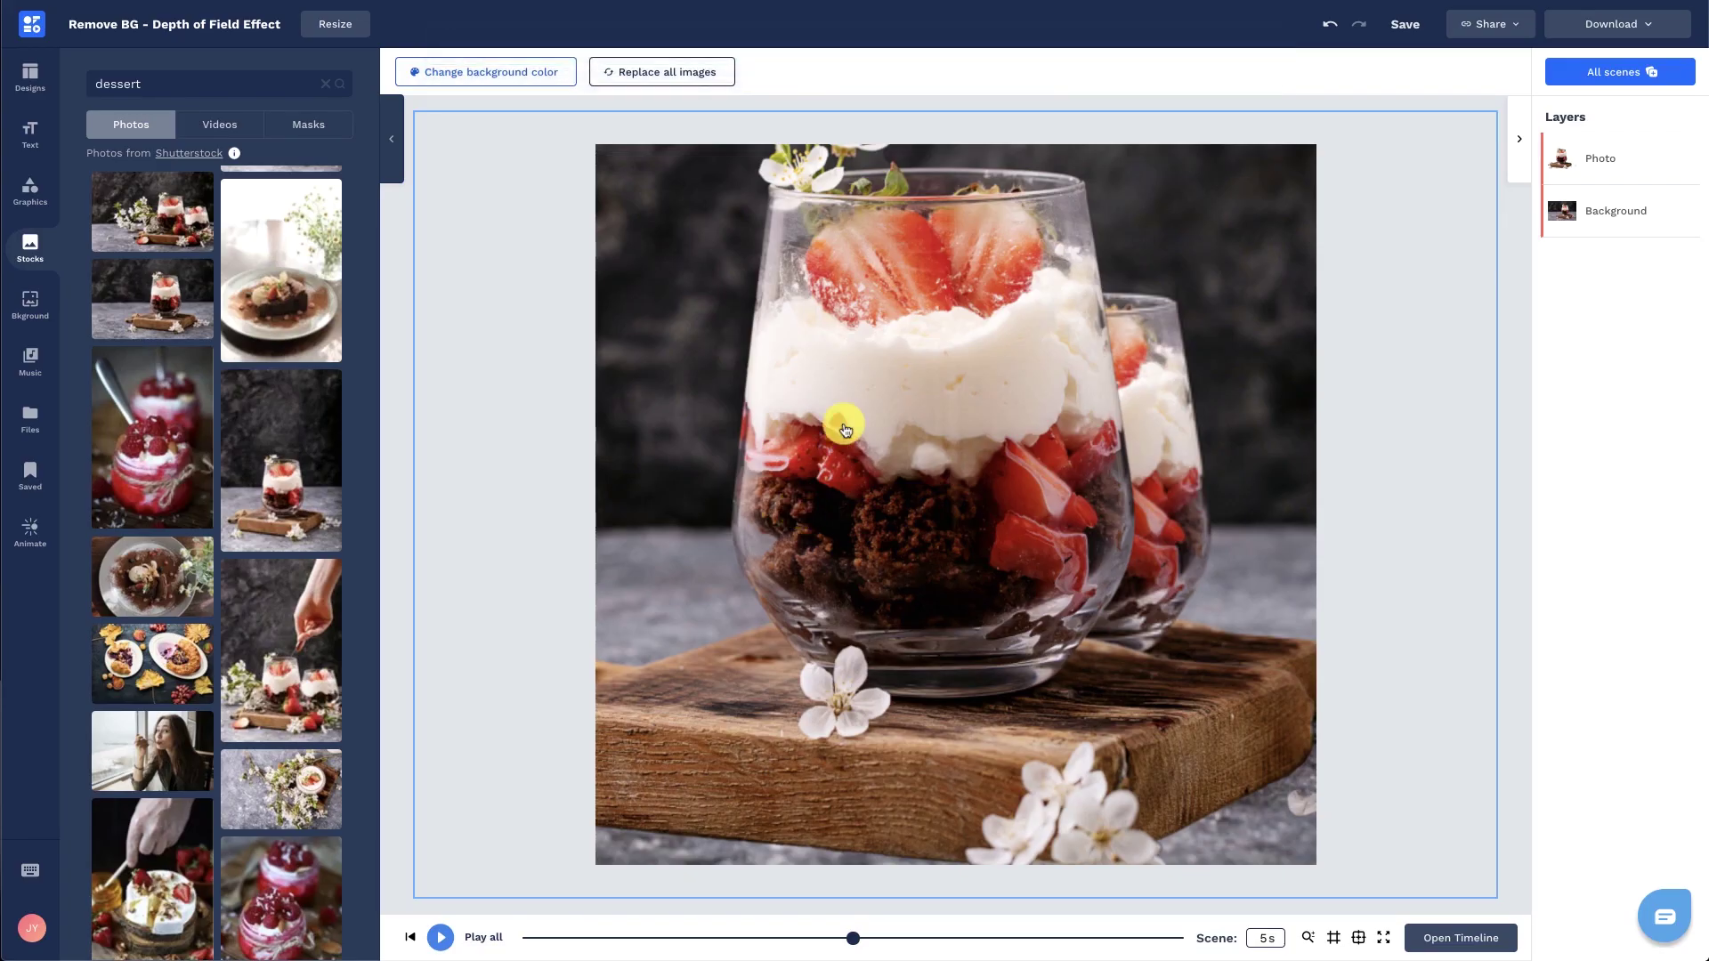
# Step: Enlarge the cut-out dessert, then enlarge and shift the Background photo up and right
pyautogui.click(841, 420)
pyautogui.moveTo(522, 161)
pyautogui.mouseDown()
pyautogui.moveTo(664, 370)
pyautogui.moveTo(1194, 565)
pyautogui.moveTo(1469, 329)
pyautogui.moveTo(1100, 489)
pyautogui.mouseUp()
pyautogui.click(1124, 260)
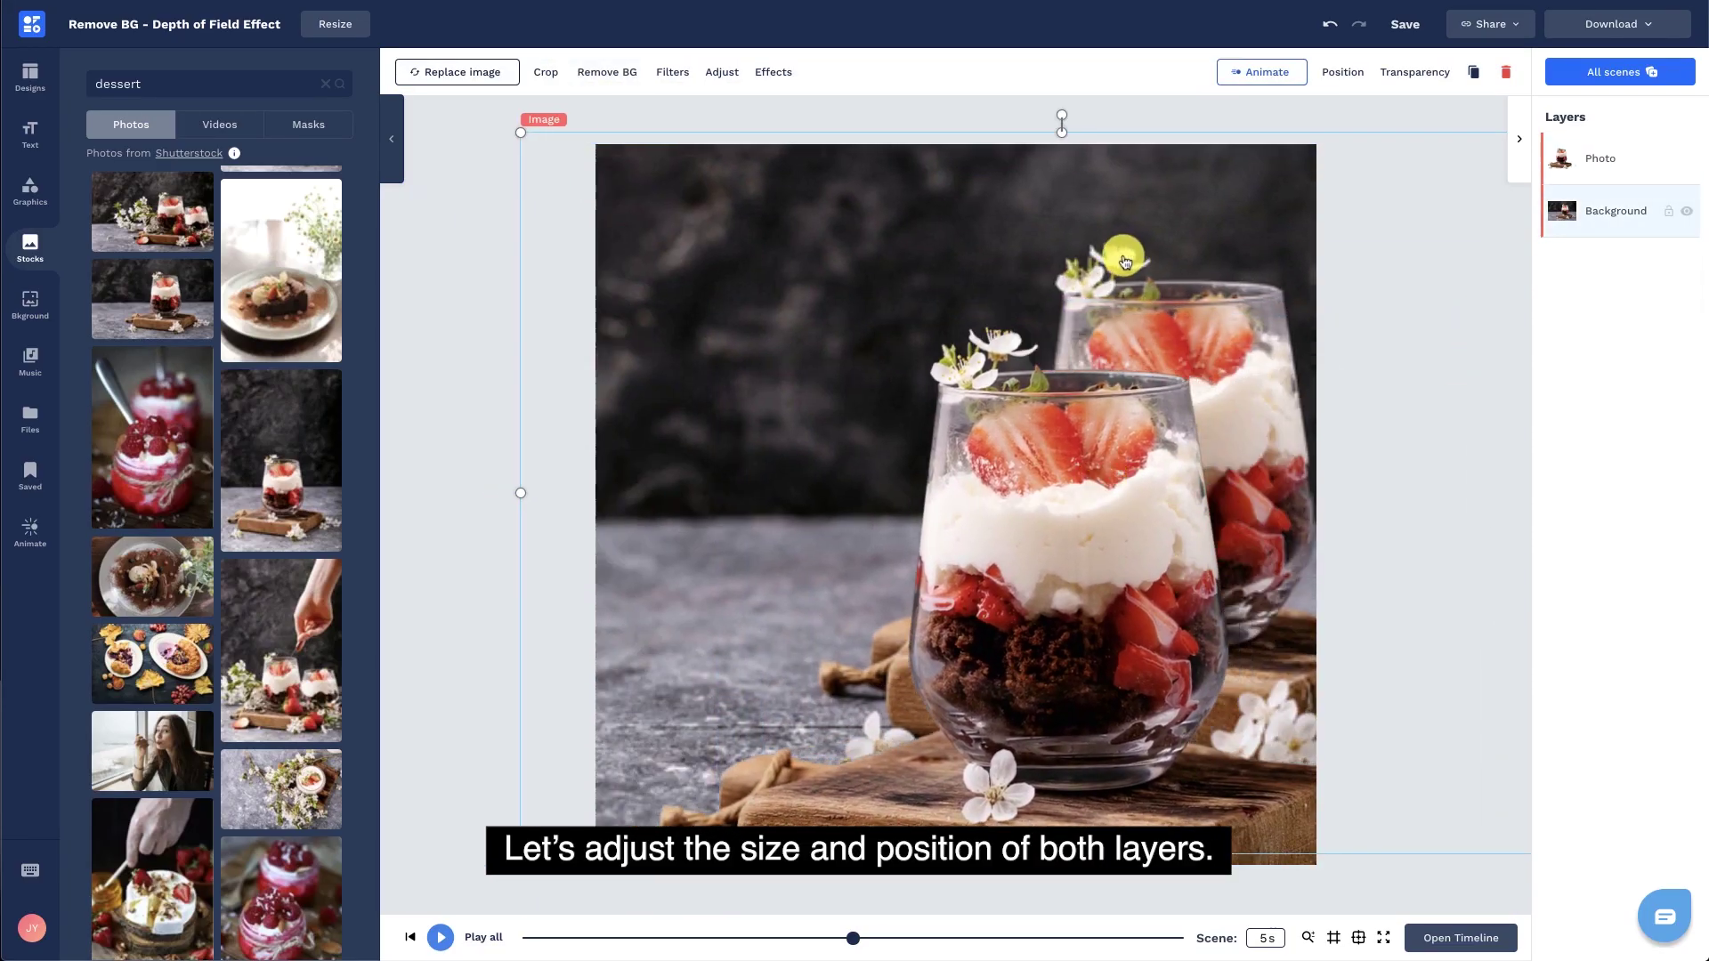
pyautogui.moveTo(1124, 261); pyautogui.dragTo(1197, 270)
pyautogui.moveTo(591, 870); pyautogui.dragTo(553, 891)
pyautogui.moveTo(1229, 322); pyautogui.dragTo(1261, 304)
pyautogui.click(499, 397)
pyautogui.click(1612, 218)
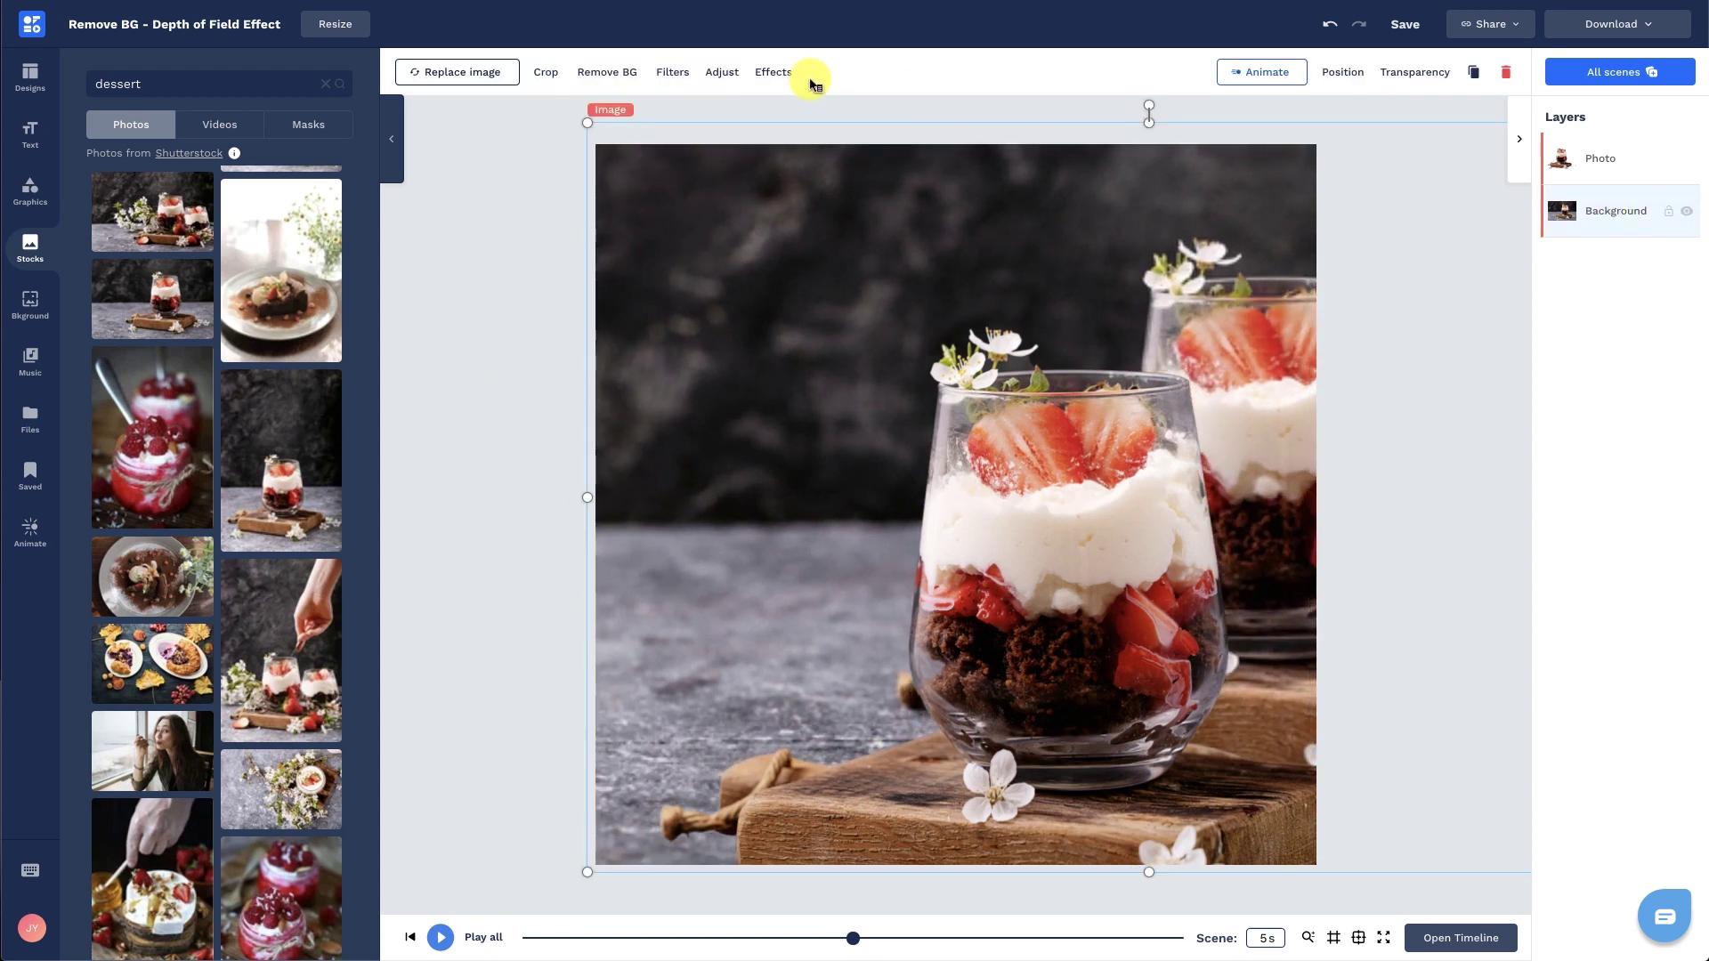
# Step: Turn on blur for the Background layer and raise it slightly
pyautogui.click(775, 74)
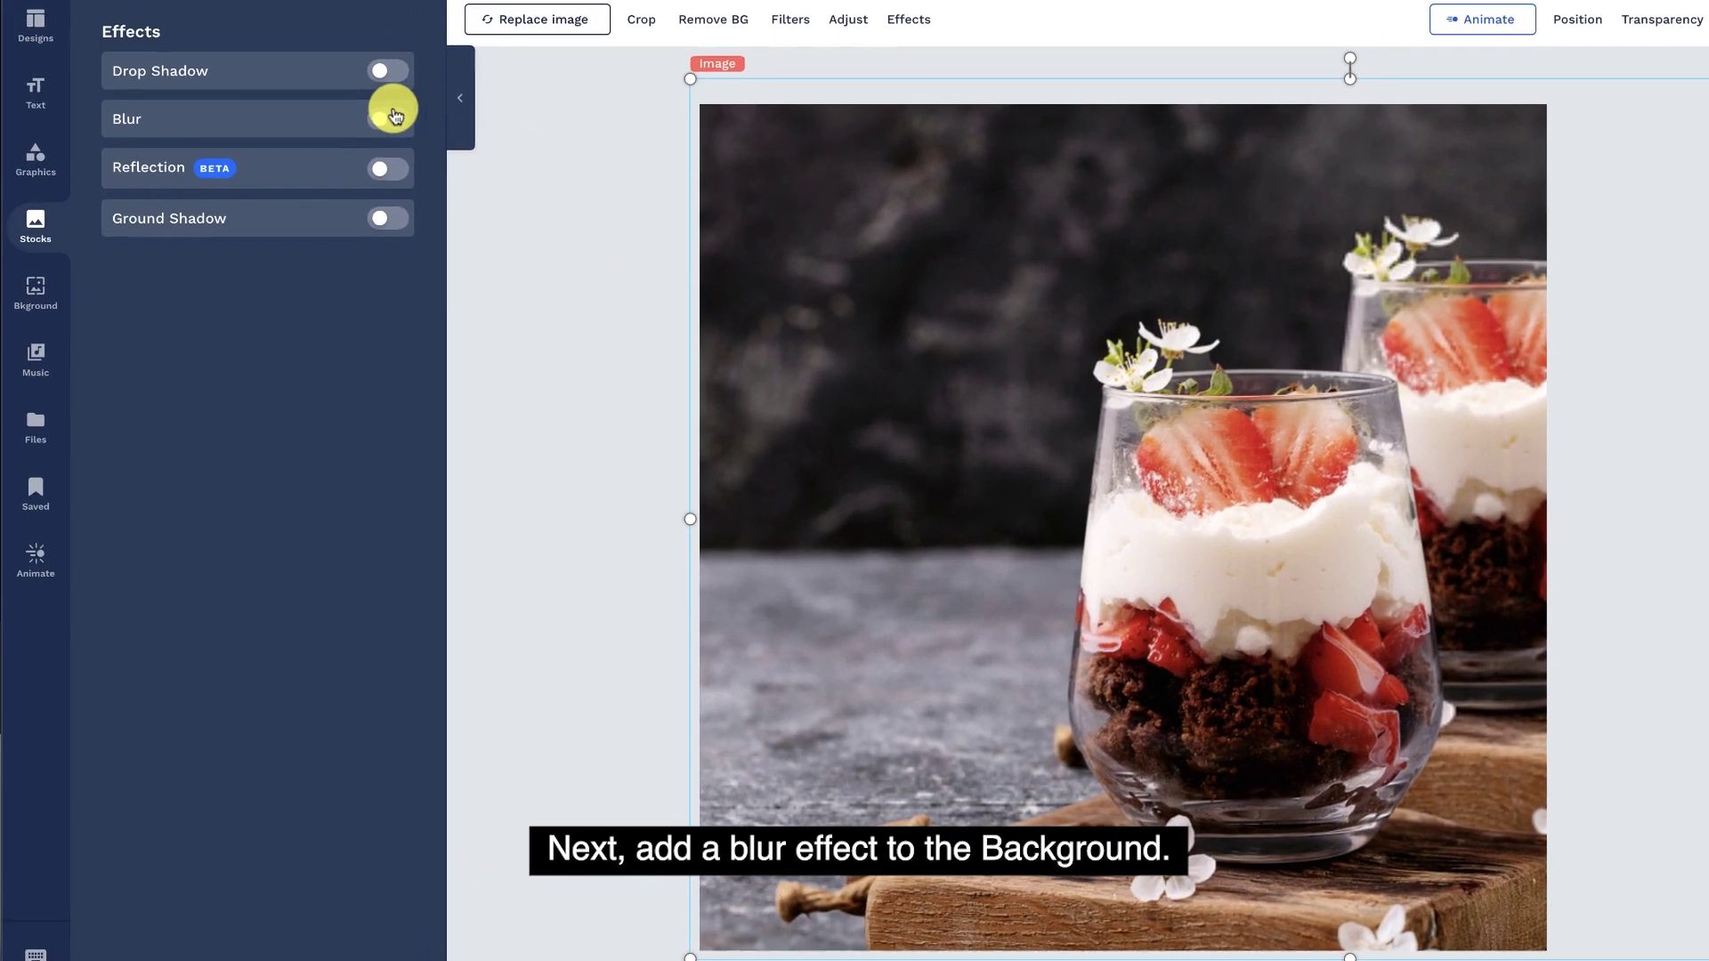
pyautogui.click(388, 117)
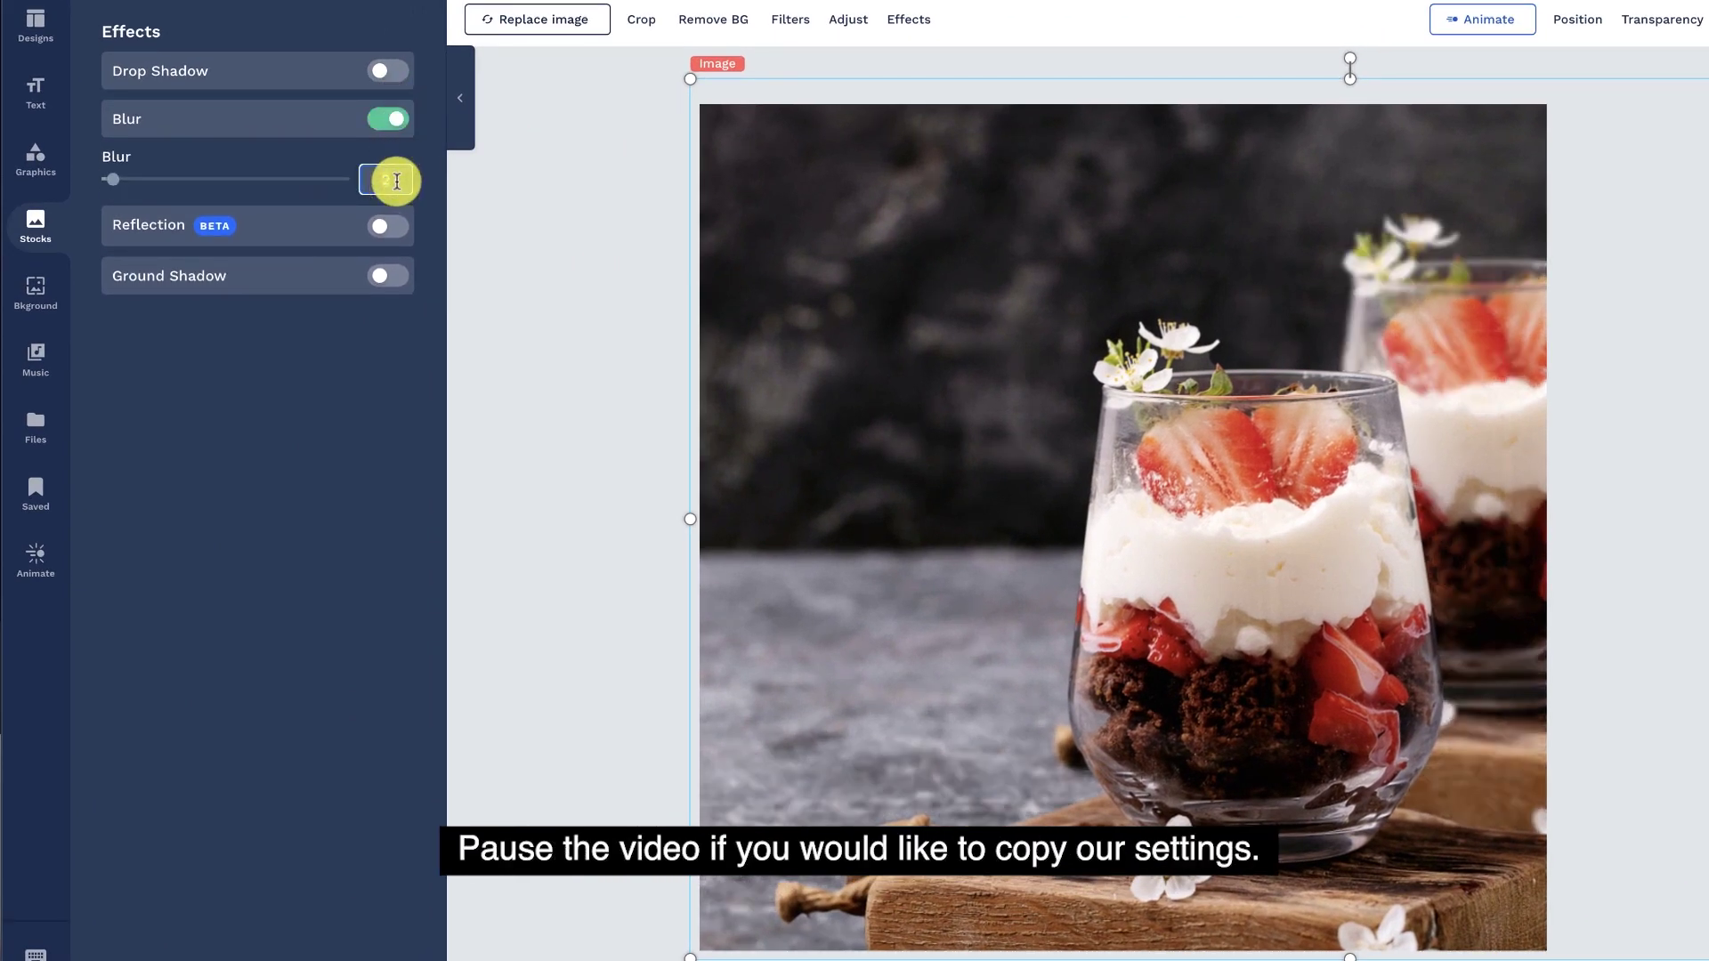
pyautogui.press('Up')
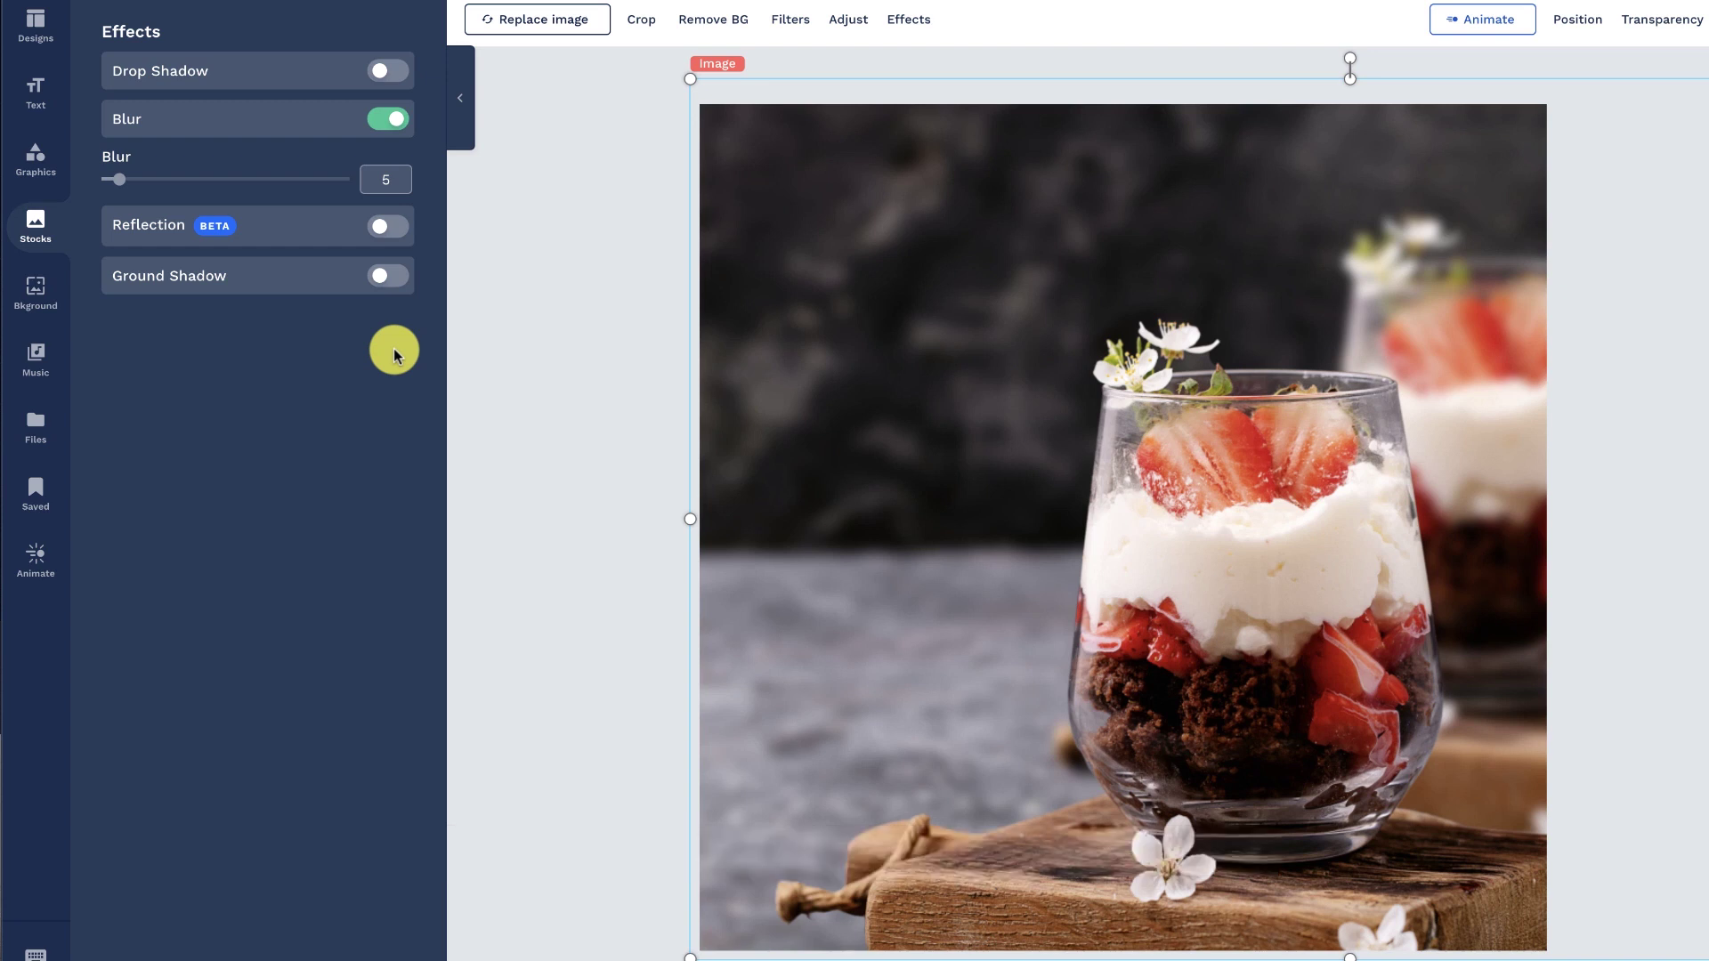
pyautogui.click(522, 356)
# Step: Give the cut-out dessert a ground shadow with 43 blur and 10% transparency
pyautogui.click(997, 522)
pyautogui.click(779, 74)
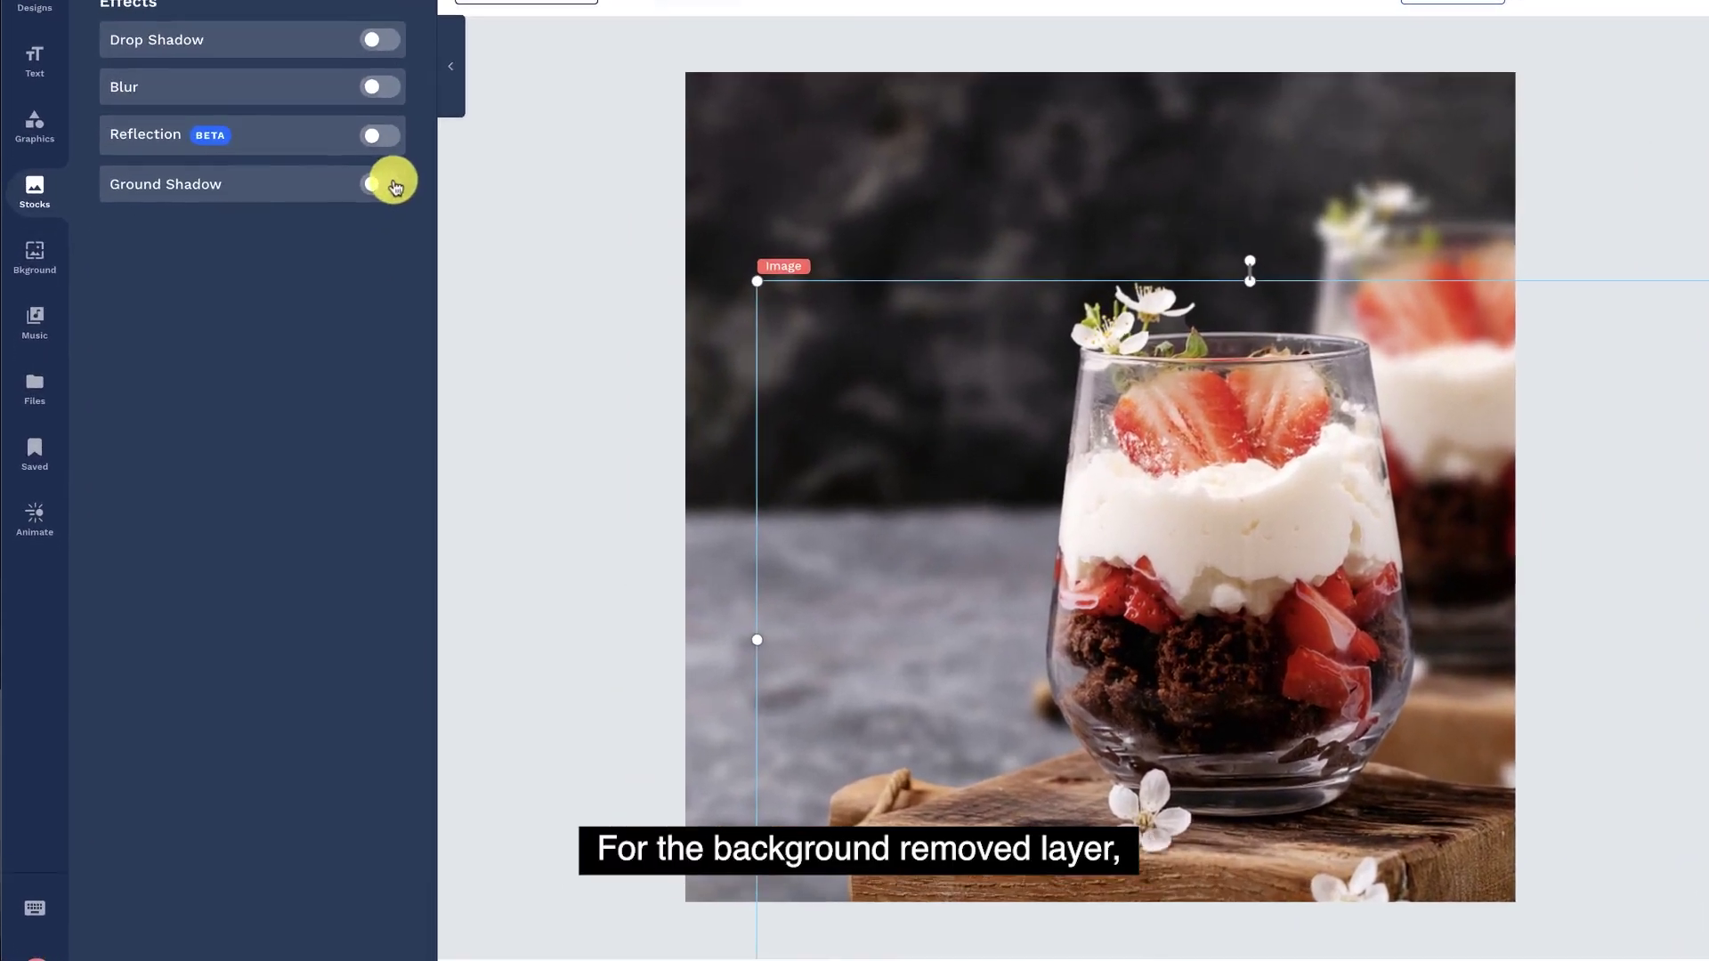
pyautogui.click(340, 242)
pyautogui.write('-51')
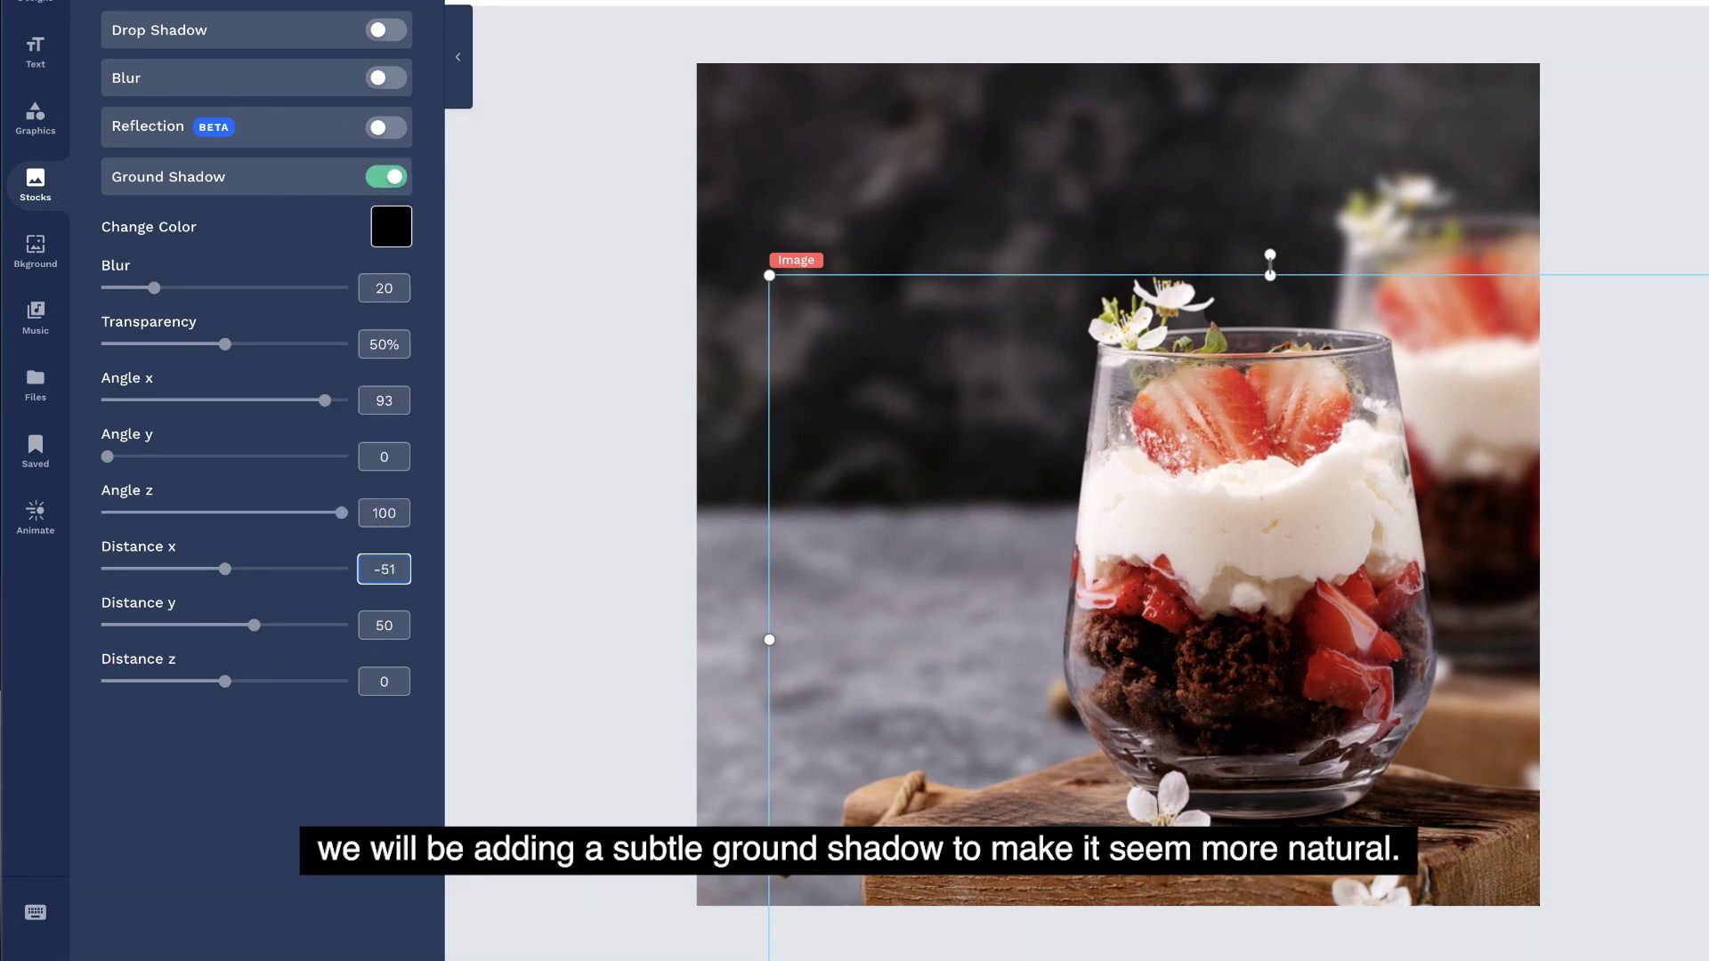
pyautogui.press('Tab')
pyautogui.write('-')
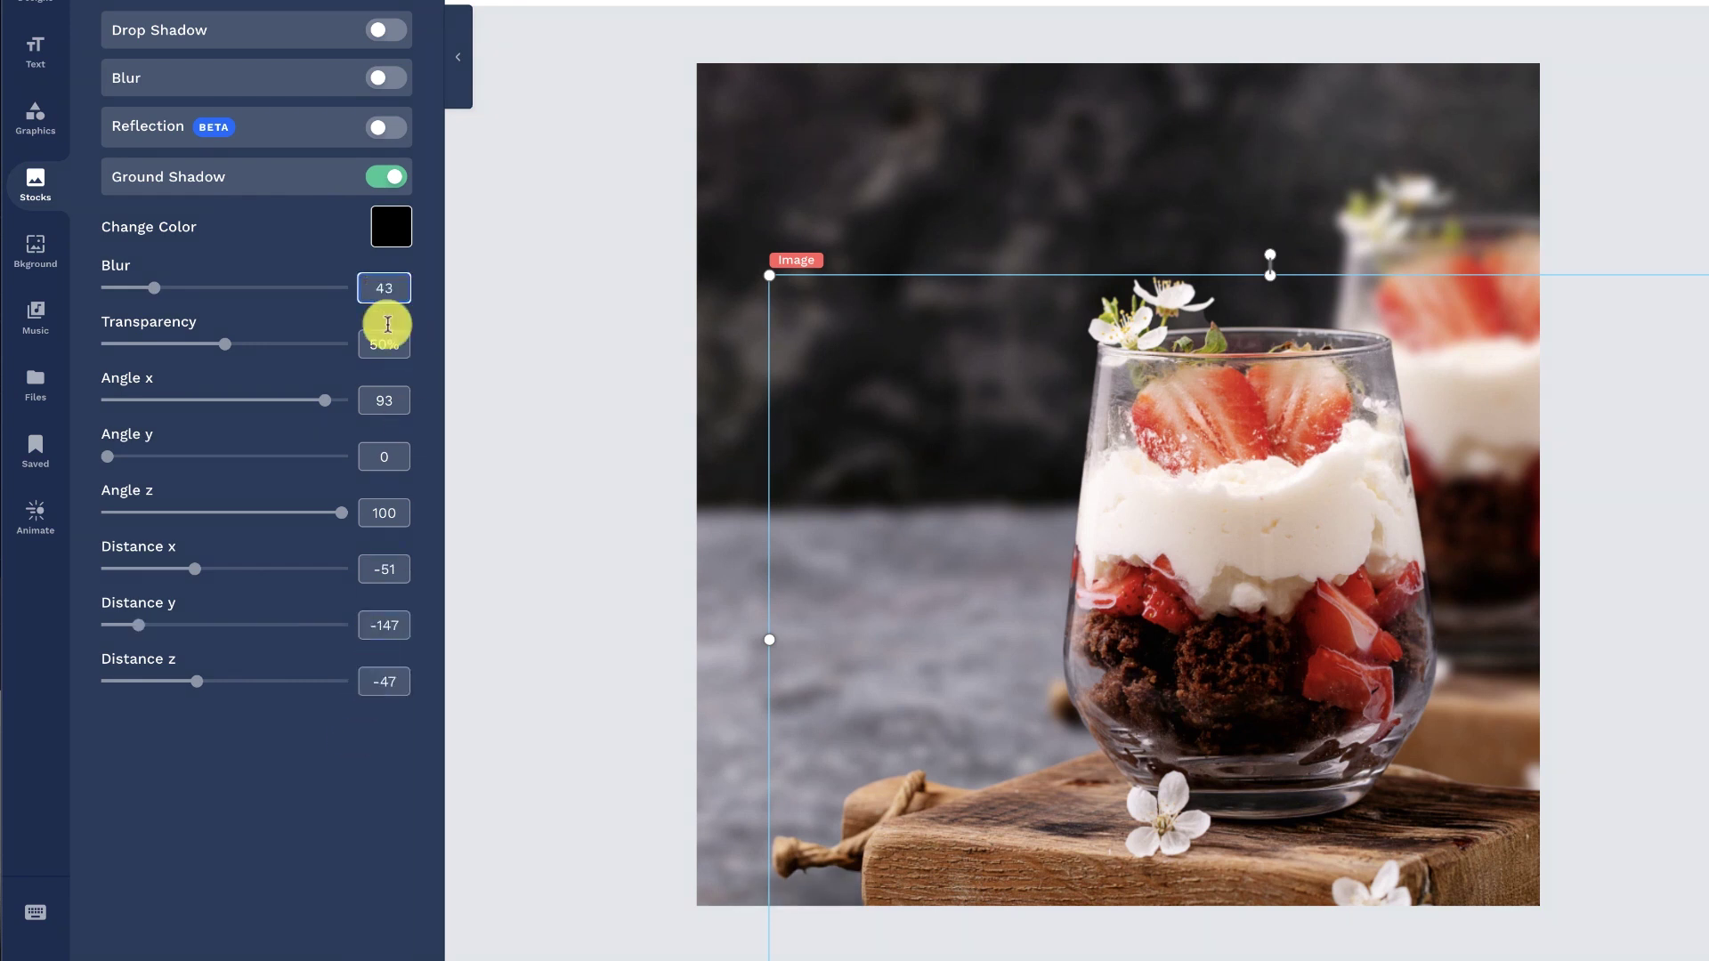
pyautogui.click(340, 781)
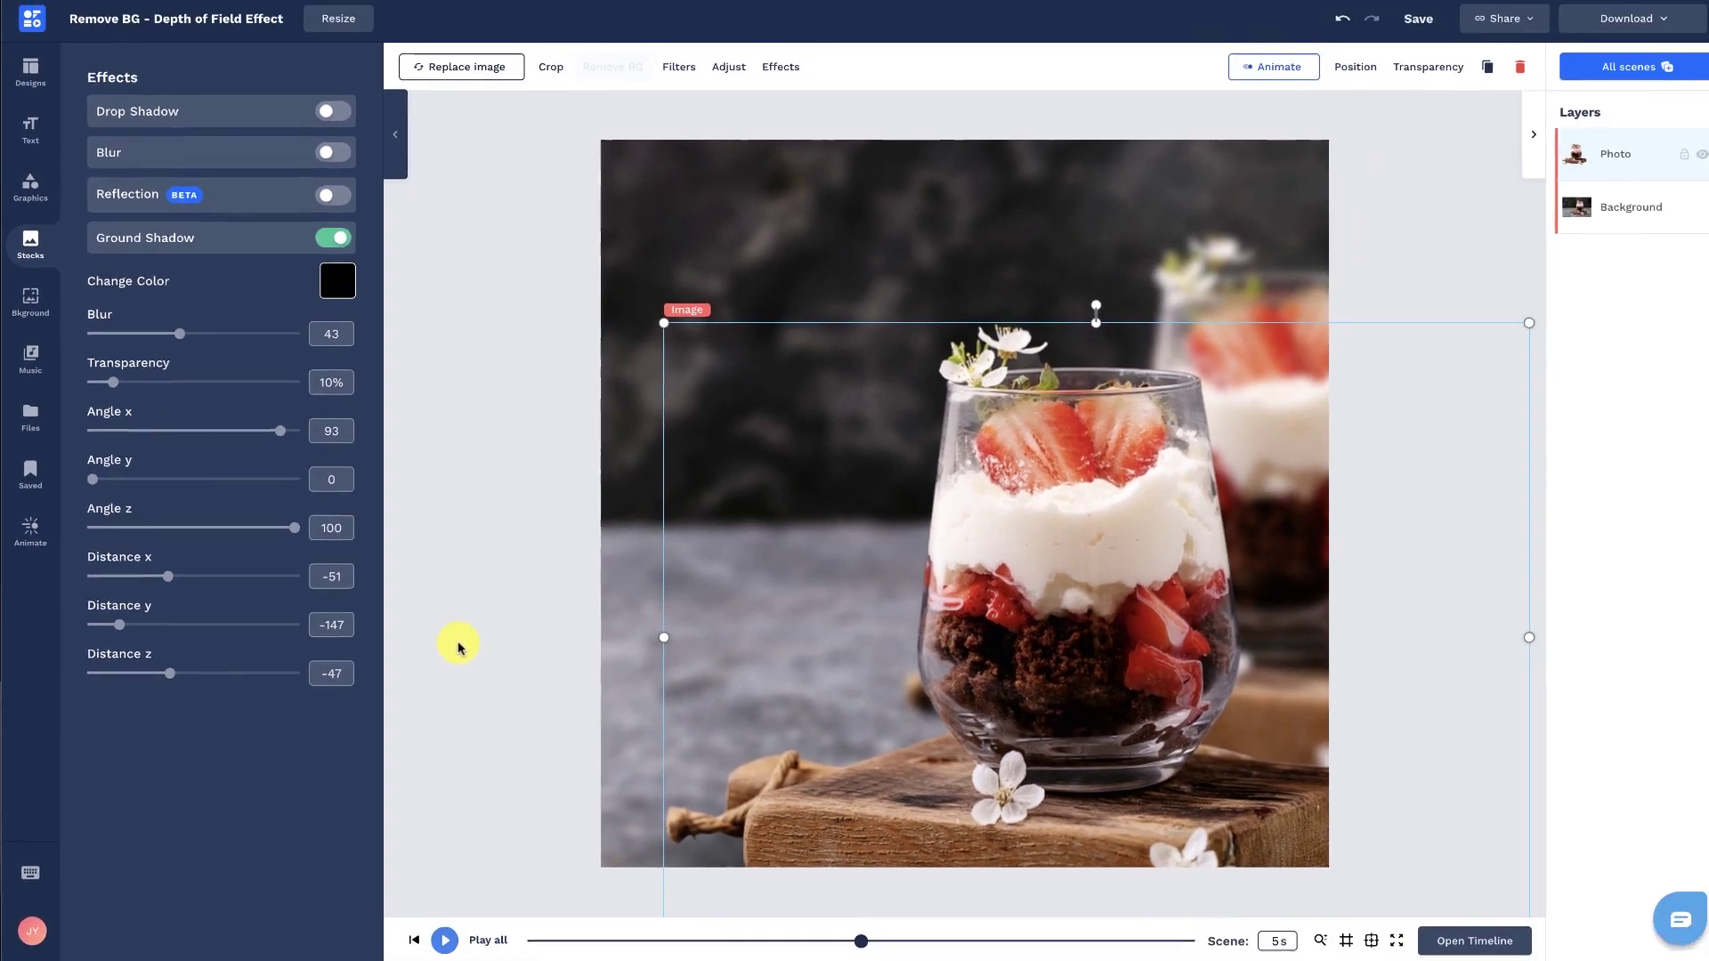
pyautogui.click(505, 494)
# Step: Add the New York Cheesecake text template at the top, ungrouped, with the heading retyped to Strawberry Cheesecake
pyautogui.click(29, 137)
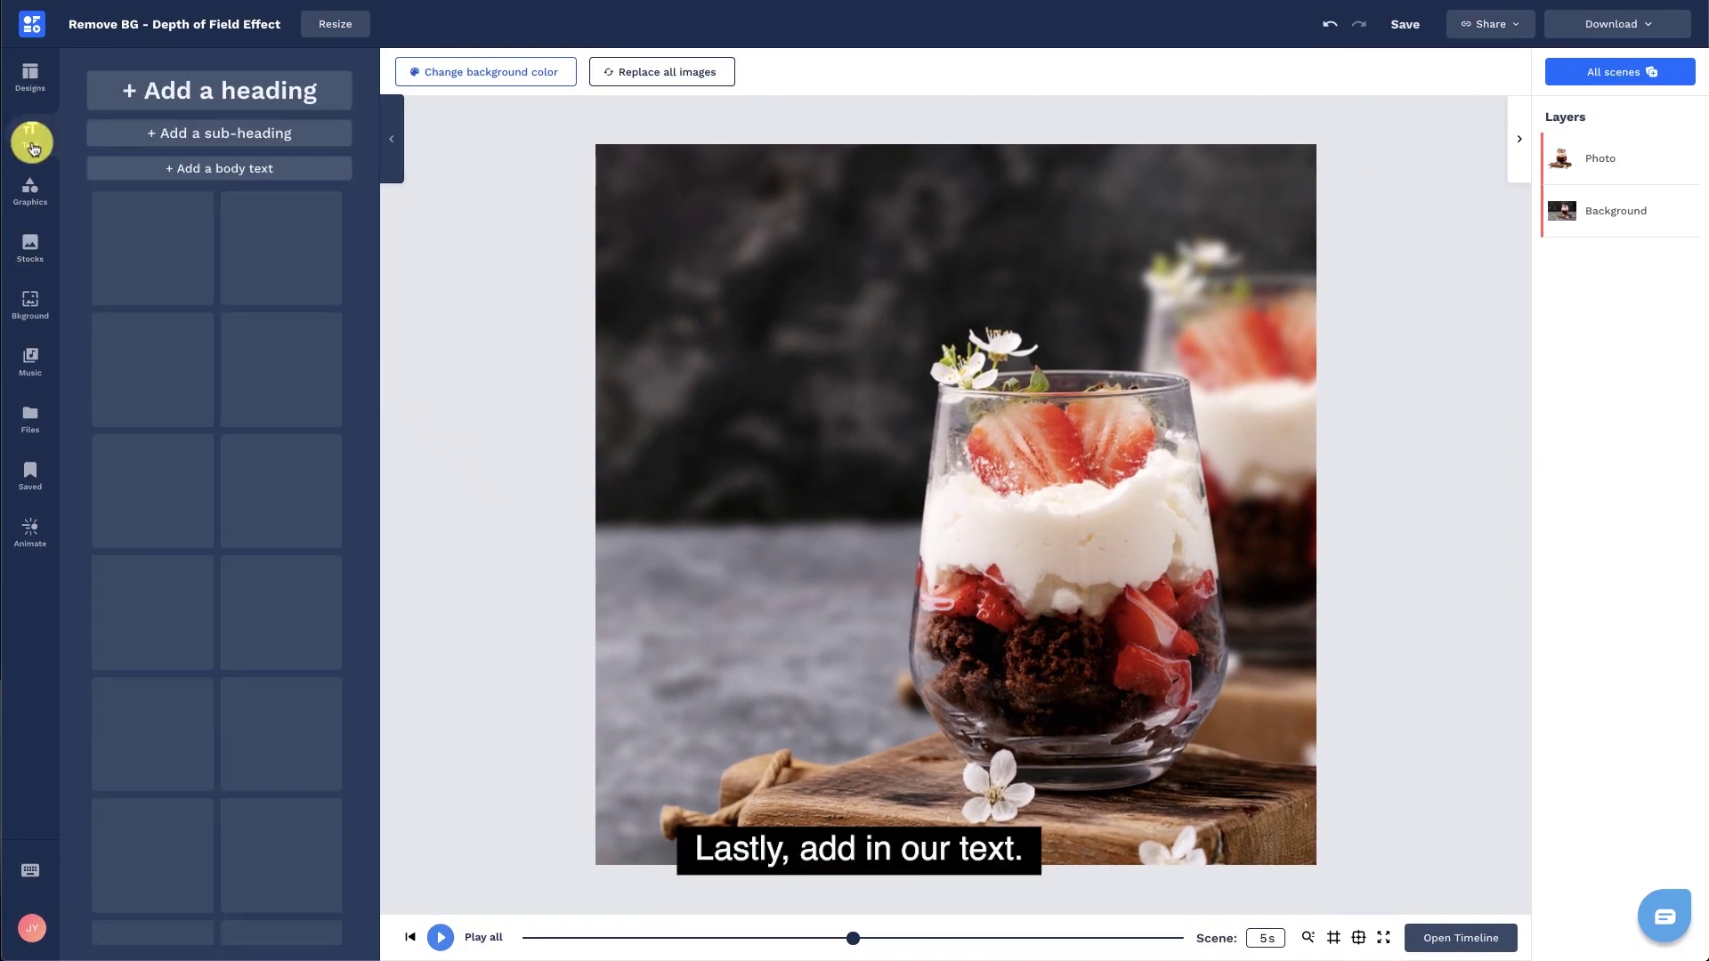
pyautogui.click(304, 549)
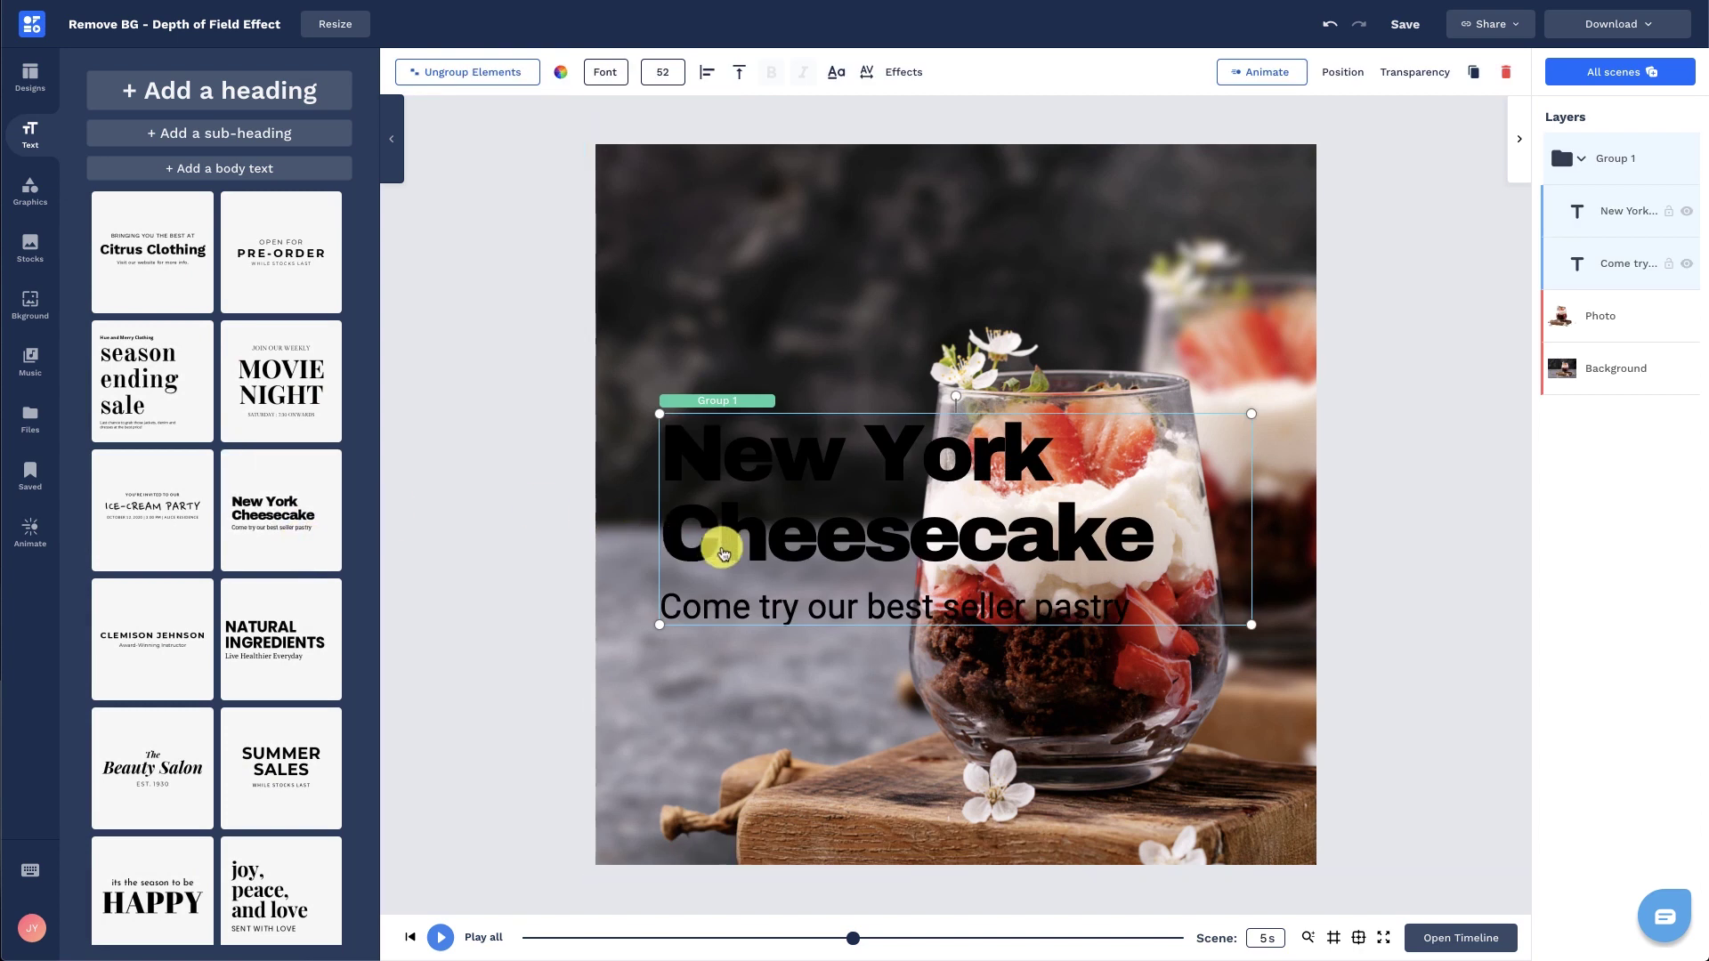
pyautogui.moveTo(721, 546); pyautogui.dragTo(699, 335)
pyautogui.moveTo(1234, 404); pyautogui.dragTo(1124, 356)
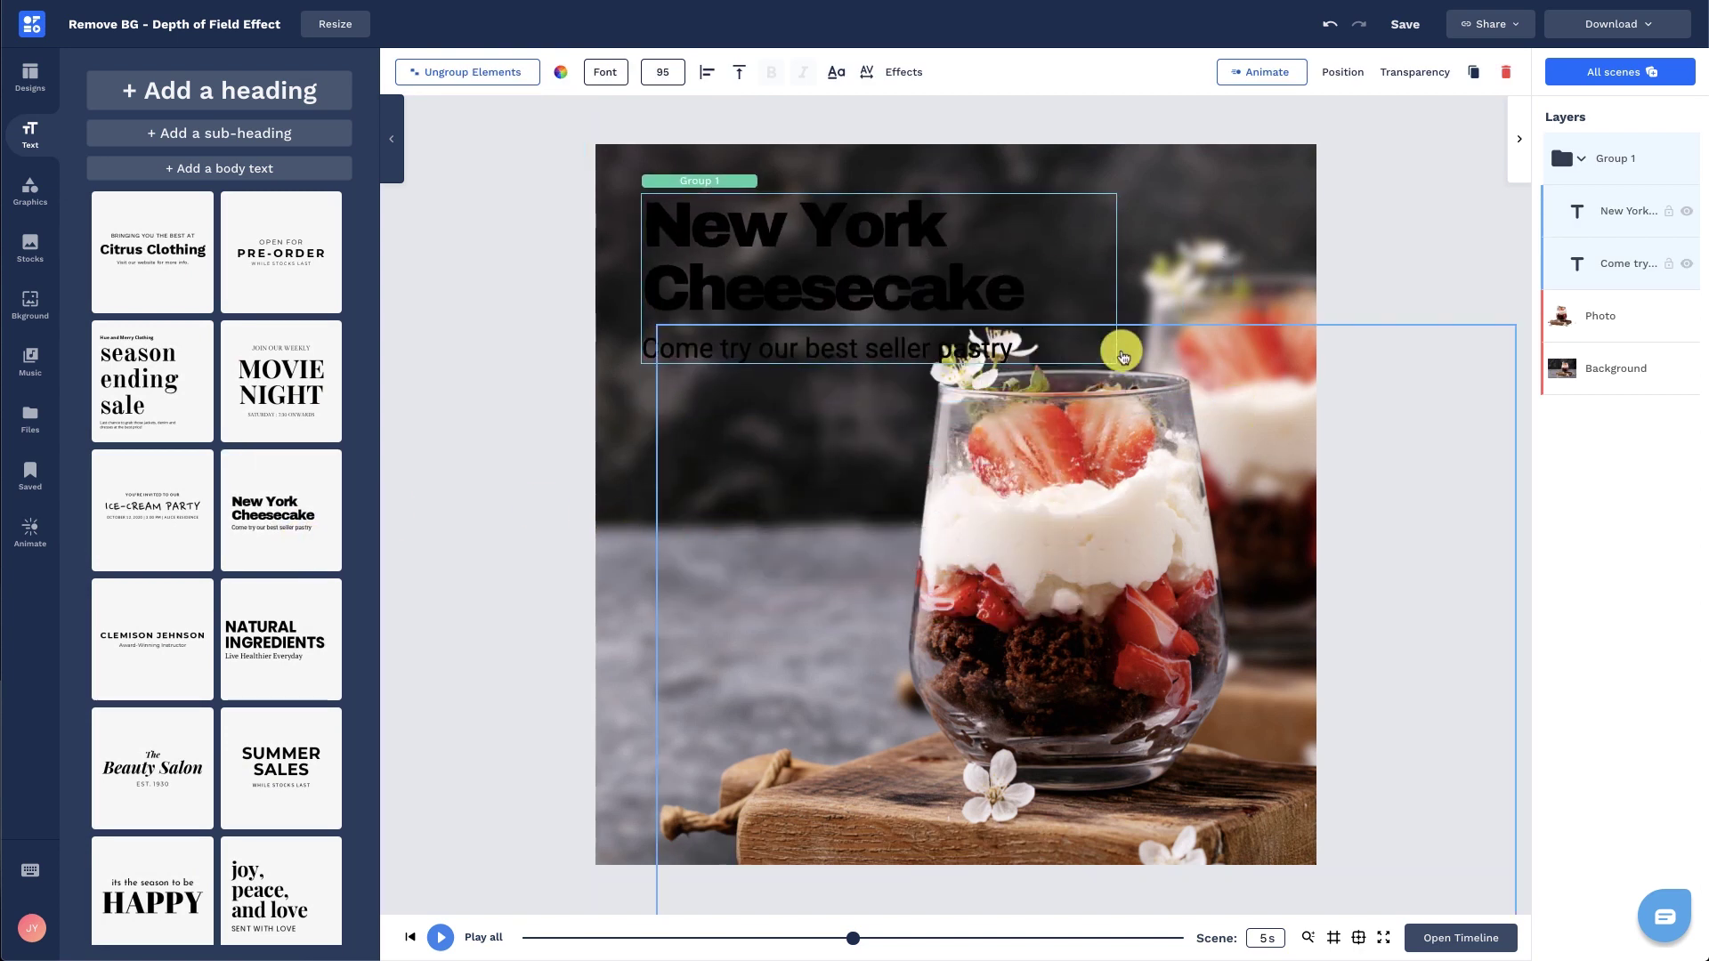
pyautogui.click(467, 73)
pyautogui.moveTo(646, 221); pyautogui.dragTo(904, 217)
pyautogui.write('St')
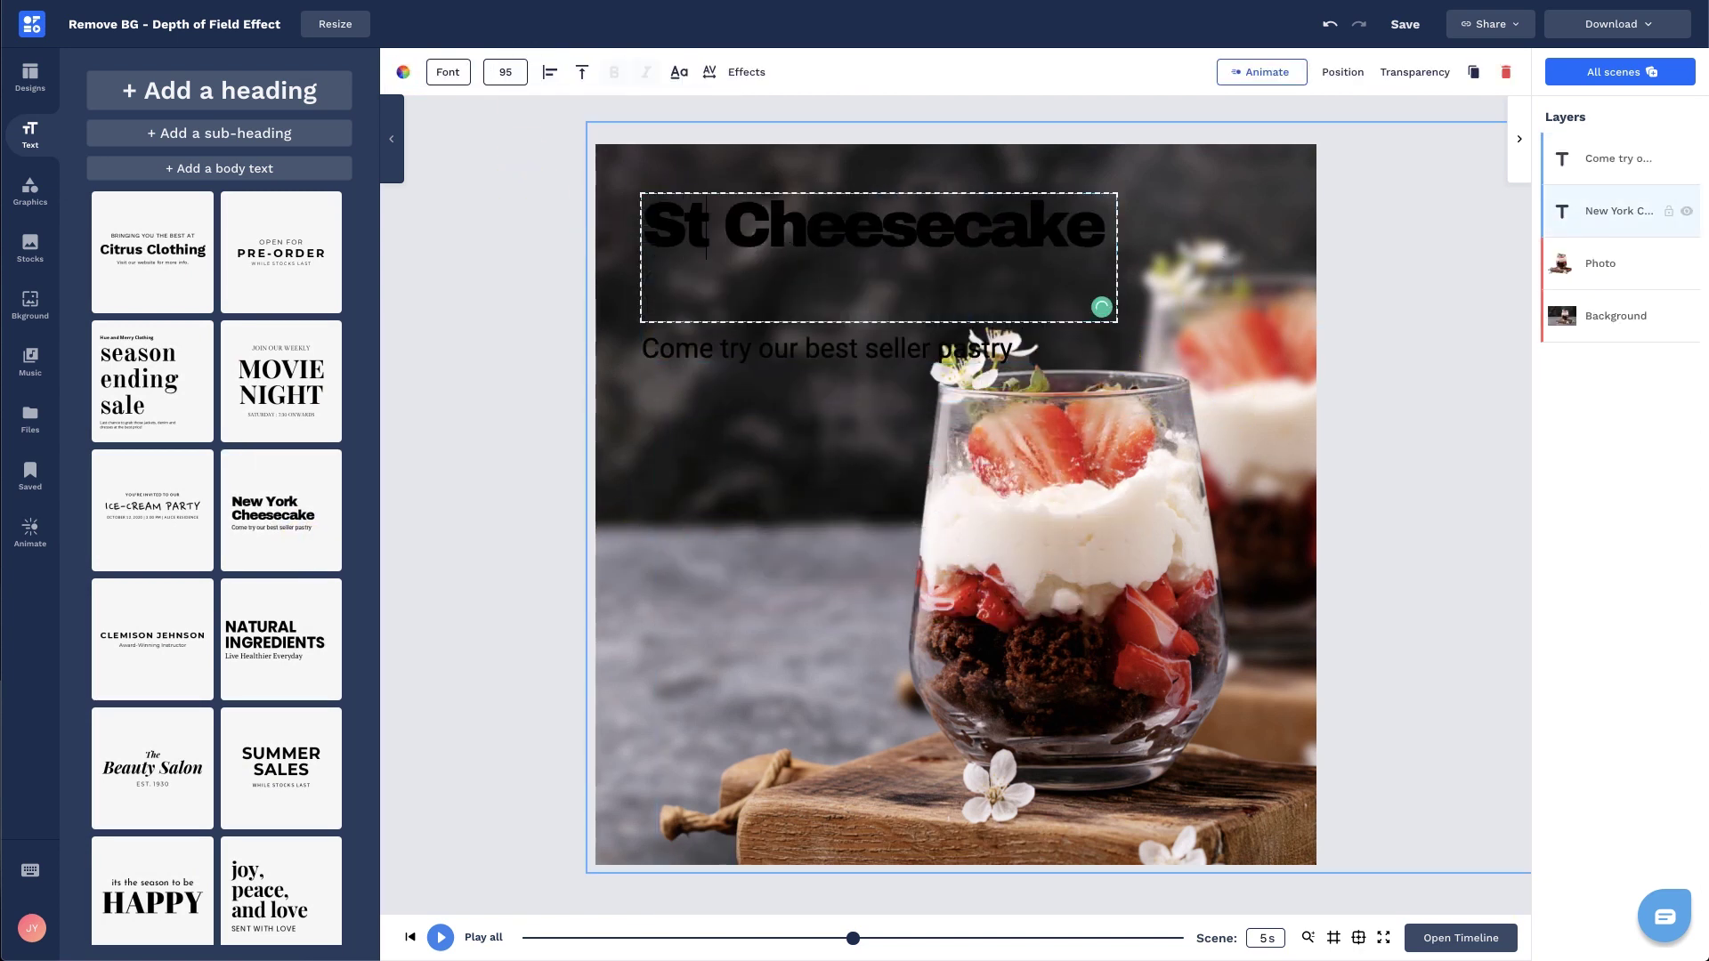
pyautogui.write('rawberry')
pyautogui.click(522, 415)
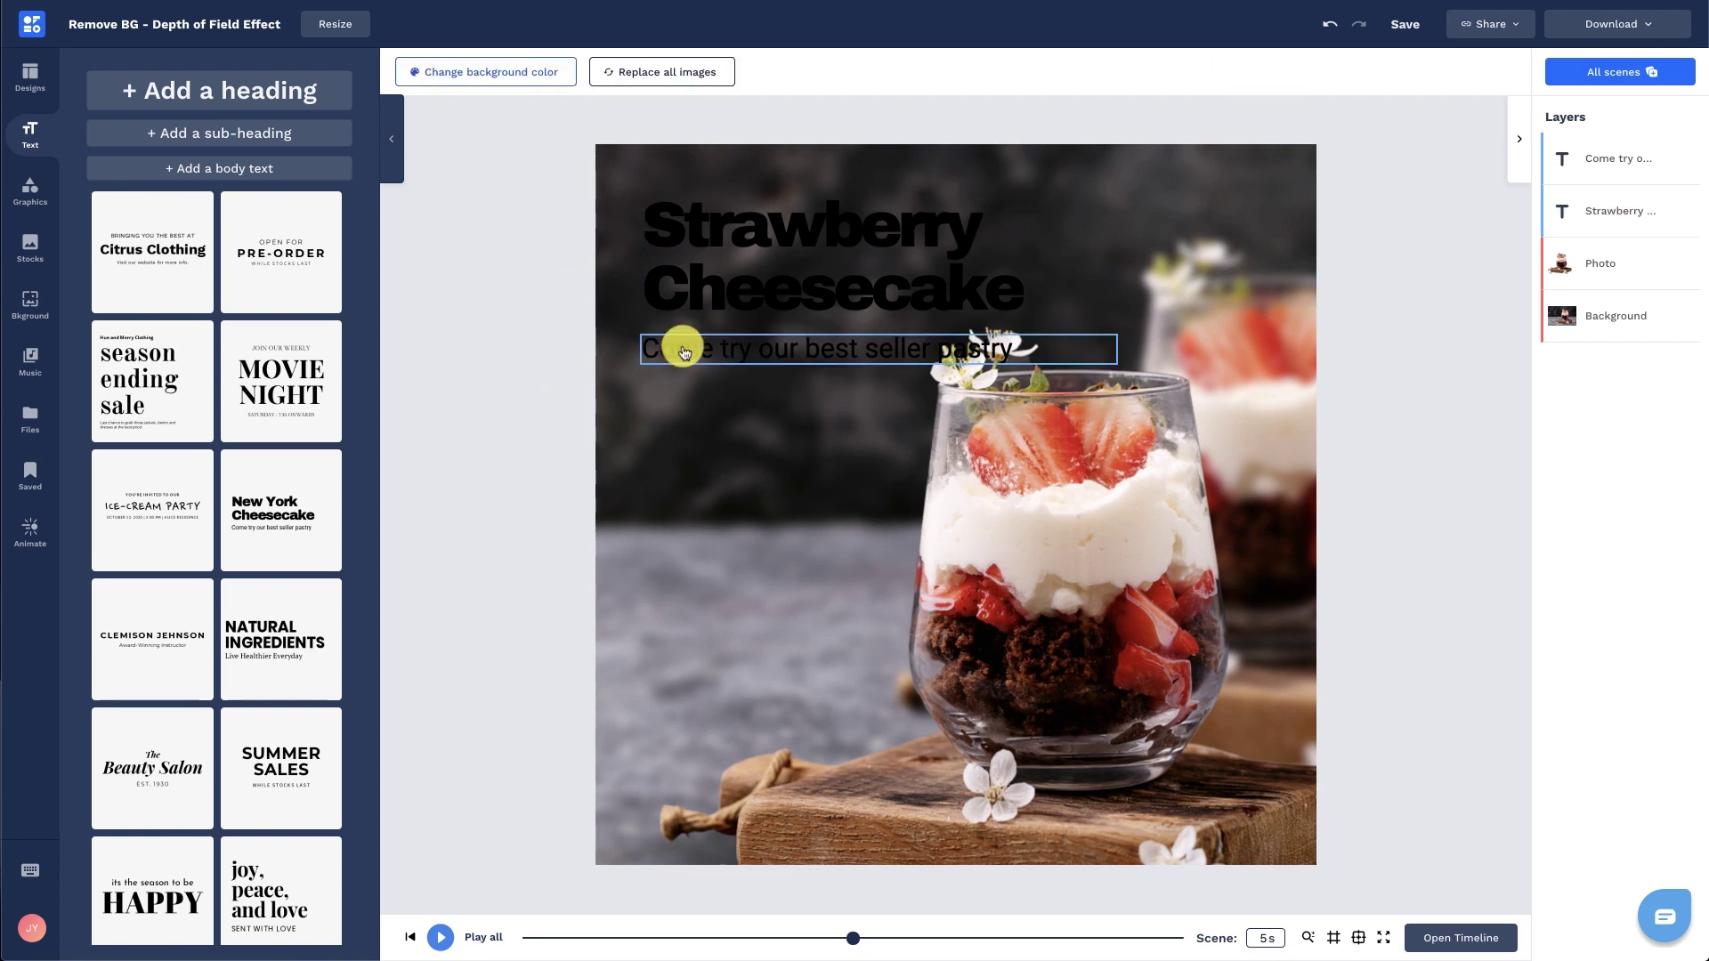
# Step: Make the subtitle and the Strawberry Cheesecake heading white
pyautogui.click(681, 352)
pyautogui.click(403, 72)
pyautogui.click(215, 272)
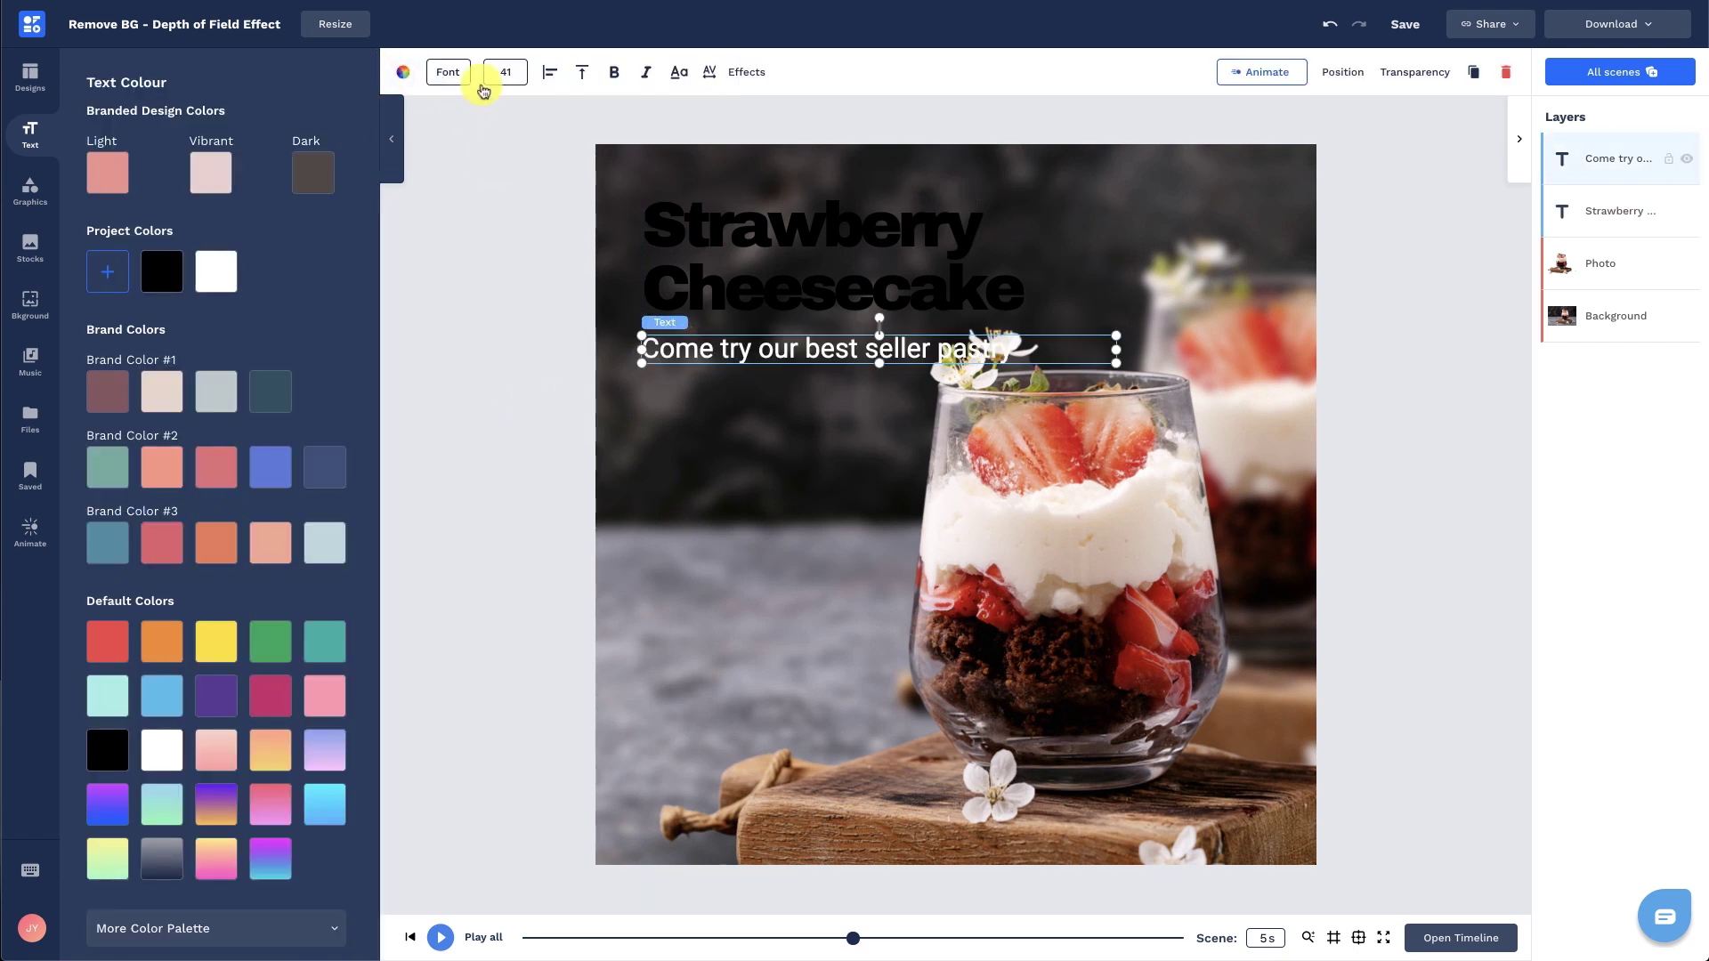
pyautogui.click(505, 73)
pyautogui.click(648, 234)
pyautogui.click(403, 73)
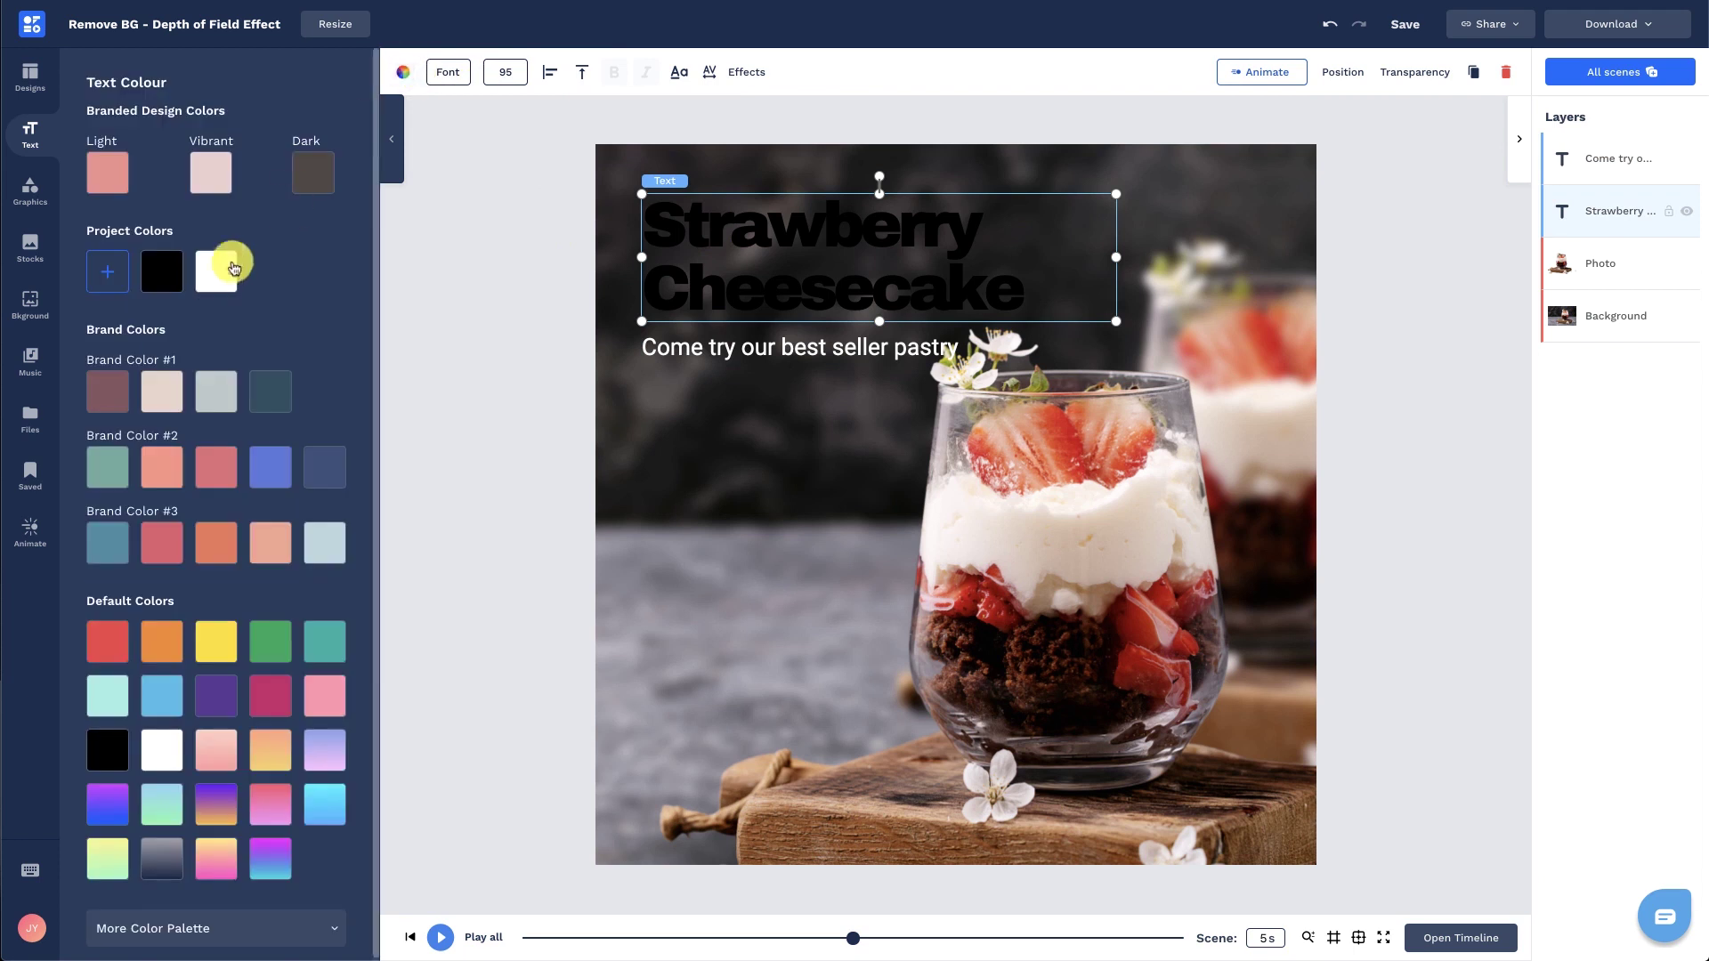
pyautogui.click(215, 271)
pyautogui.click(708, 73)
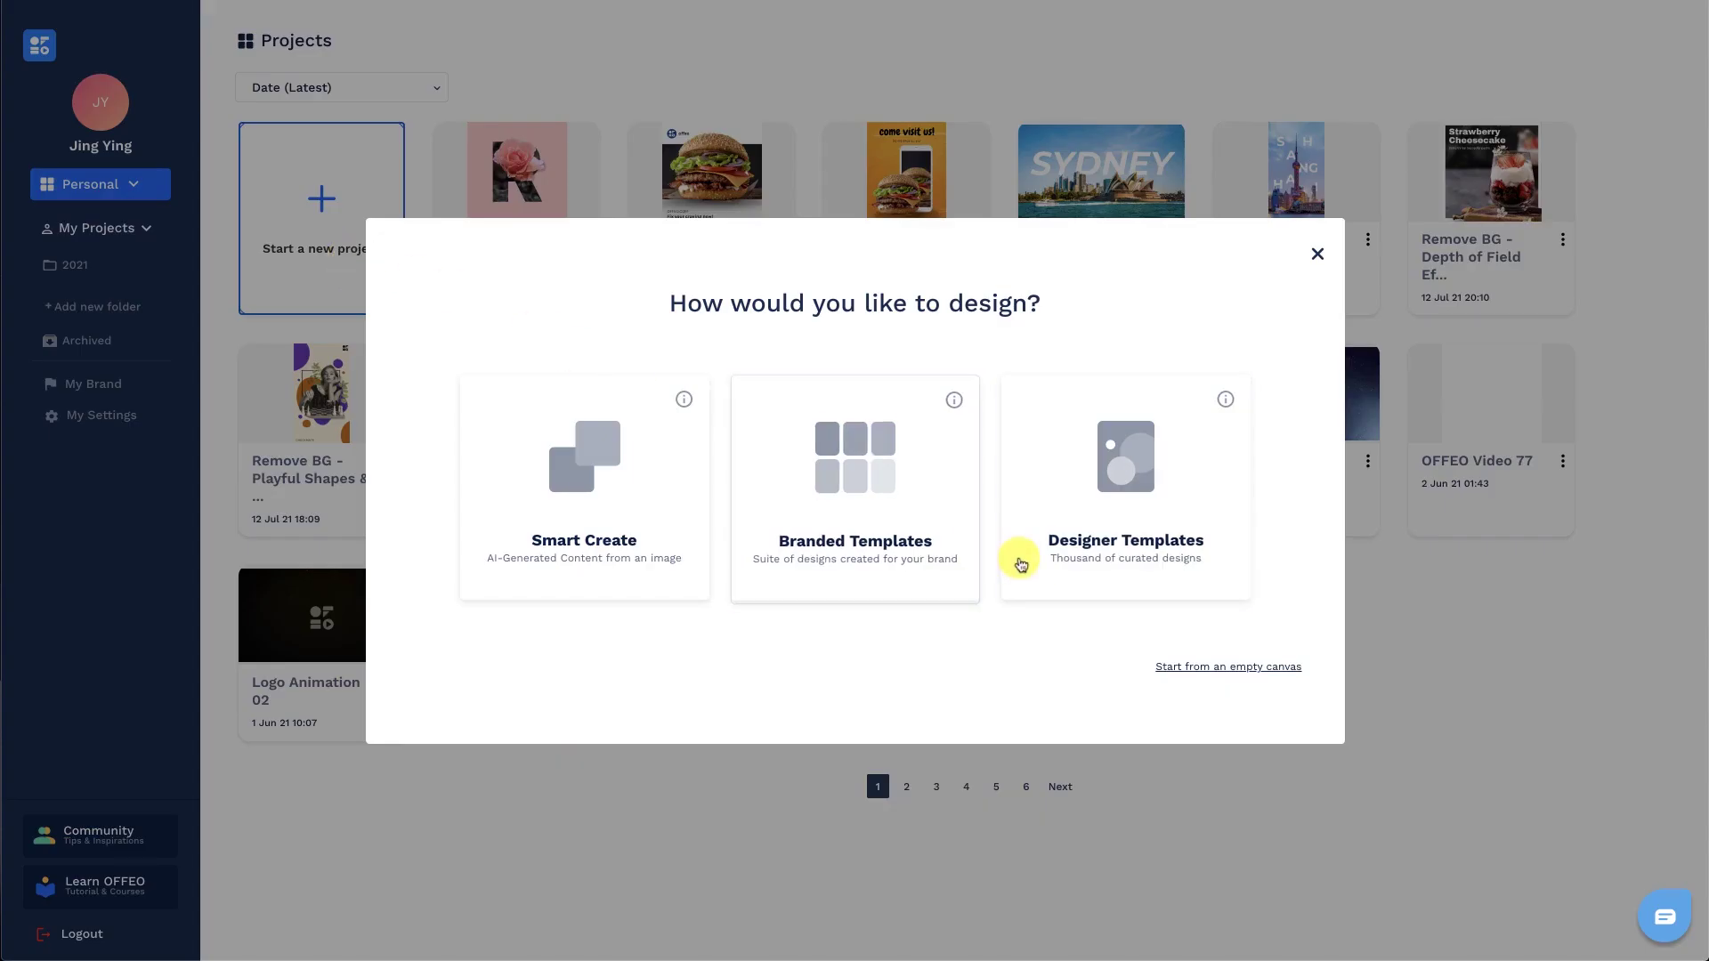
# Step: Create a Social Media Post from the dancing panda template in the Scroll-stoppers filter
pyautogui.click(1041, 565)
pyautogui.click(774, 574)
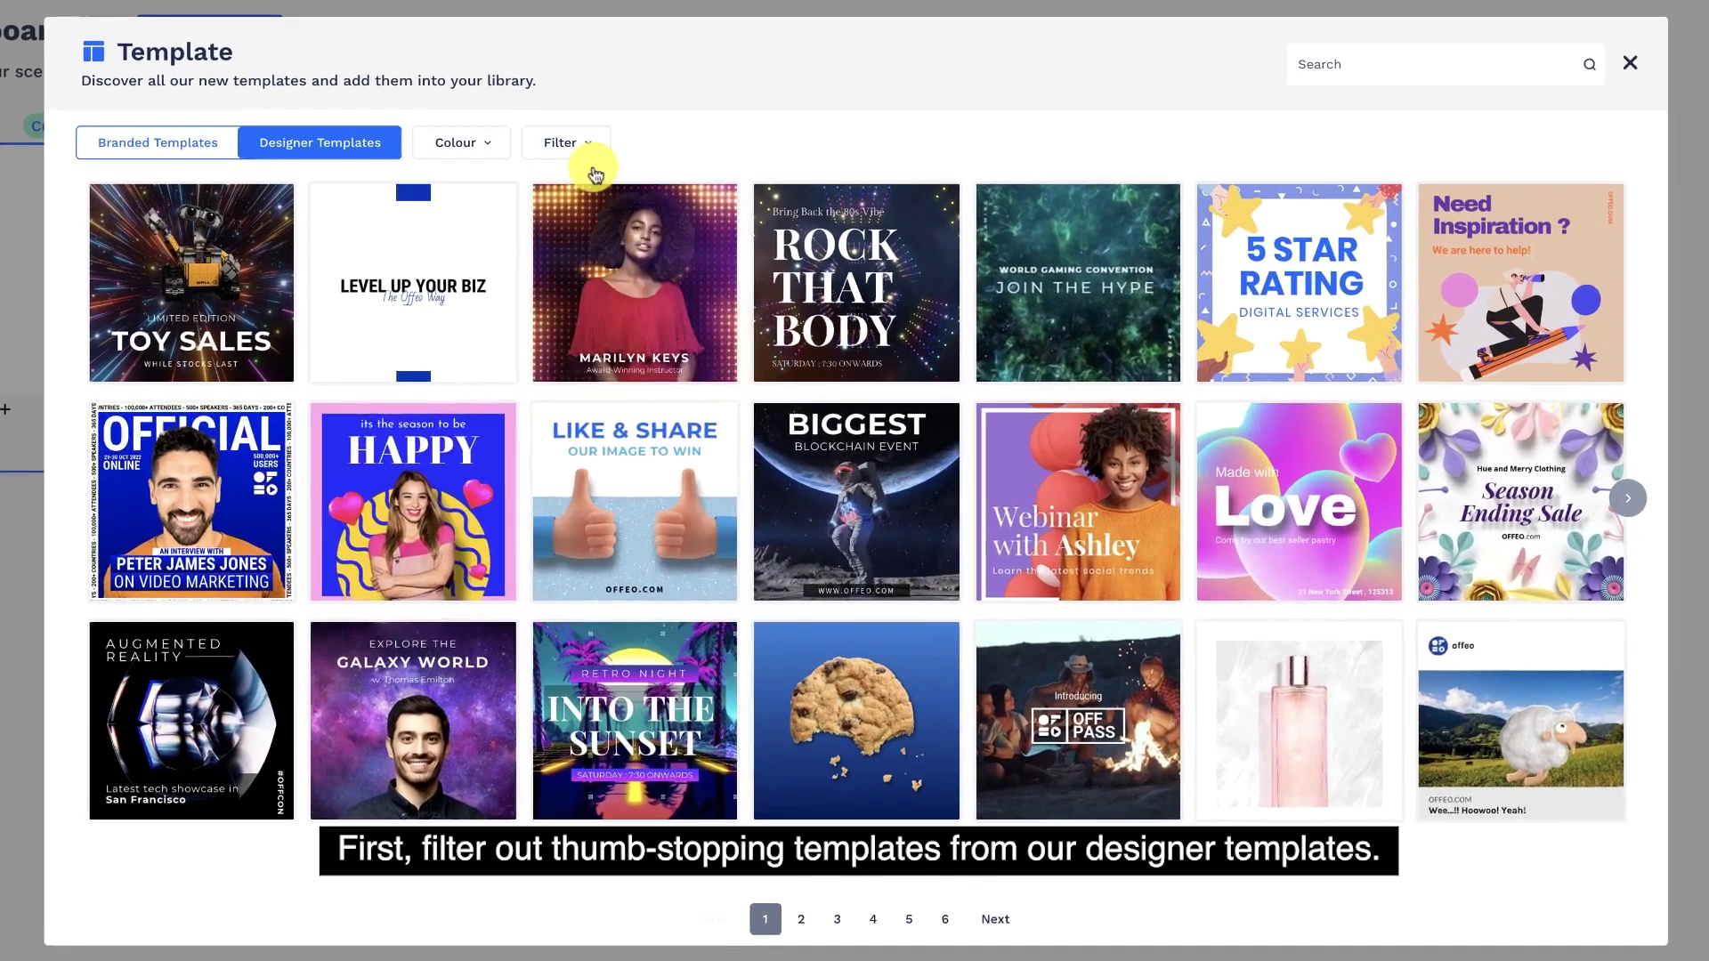
pyautogui.click(616, 202)
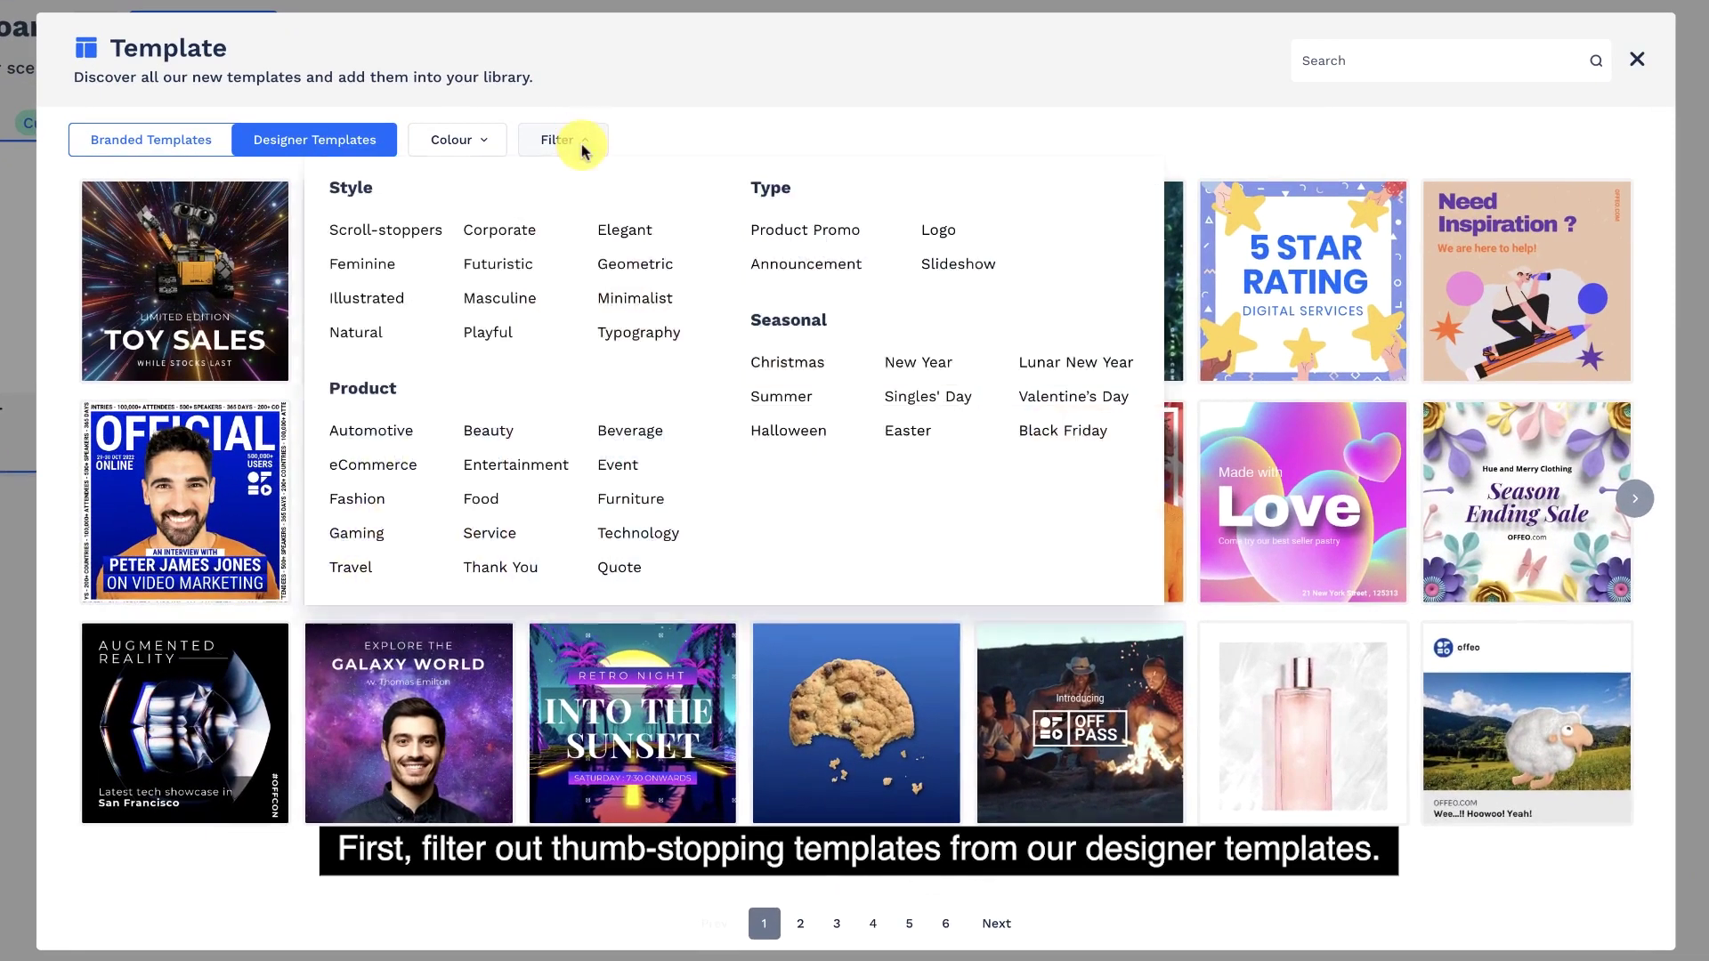
pyautogui.click(437, 236)
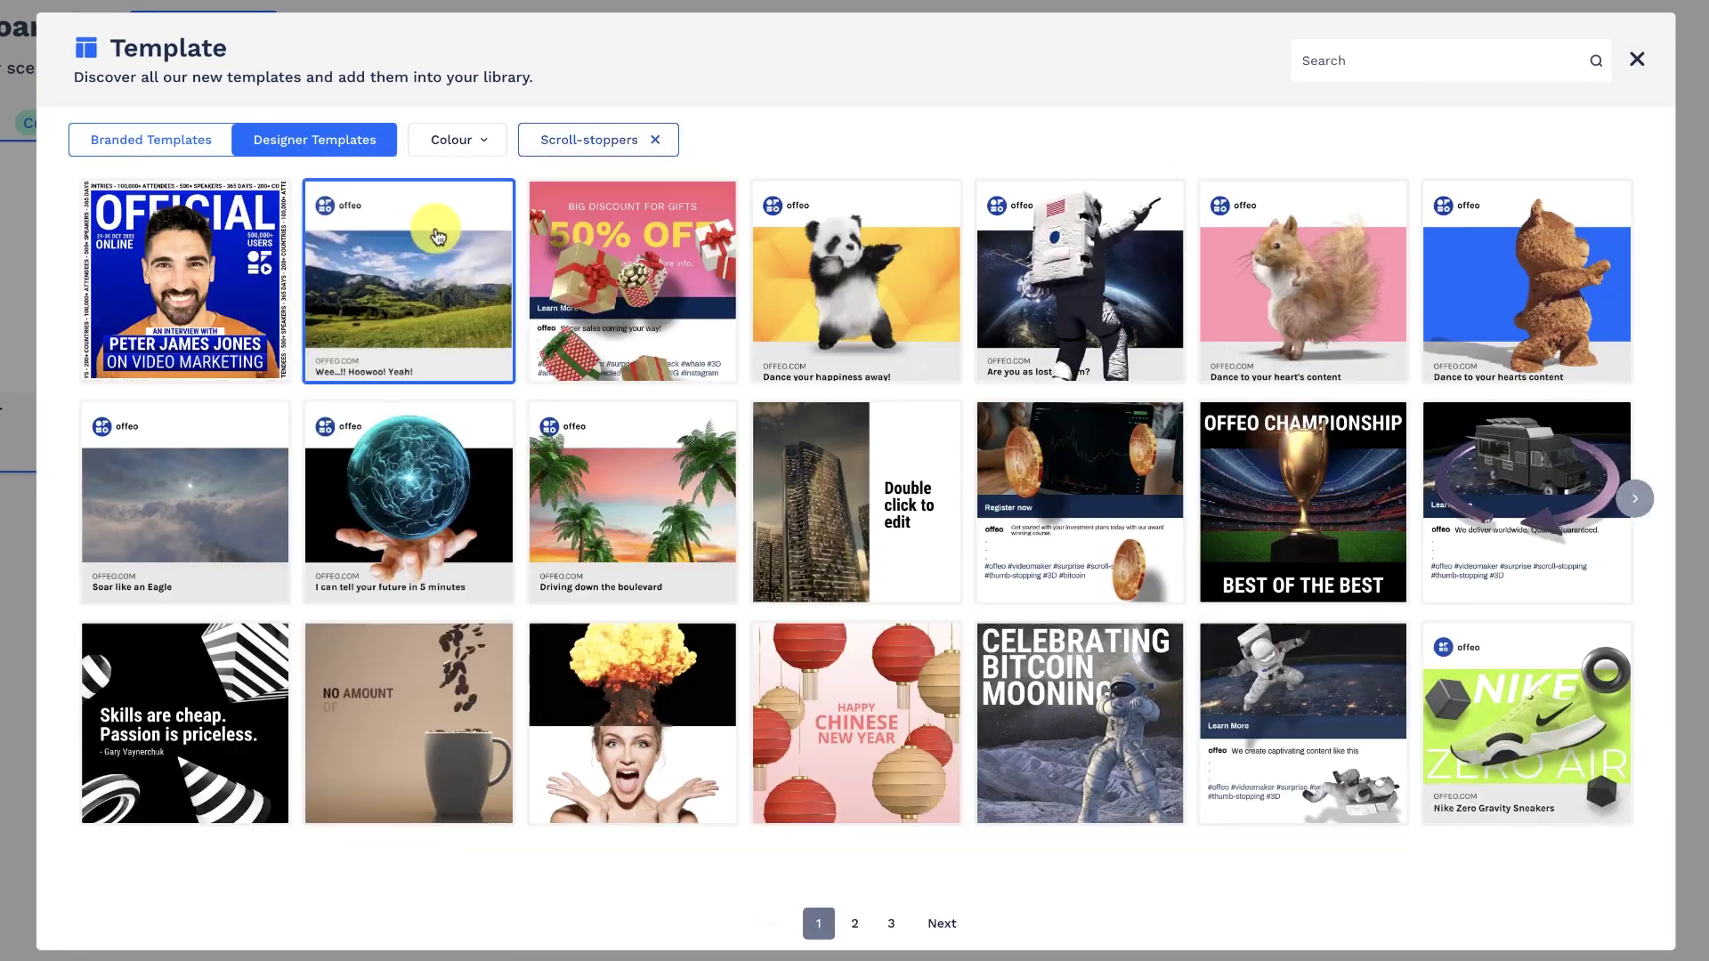
pyautogui.click(786, 360)
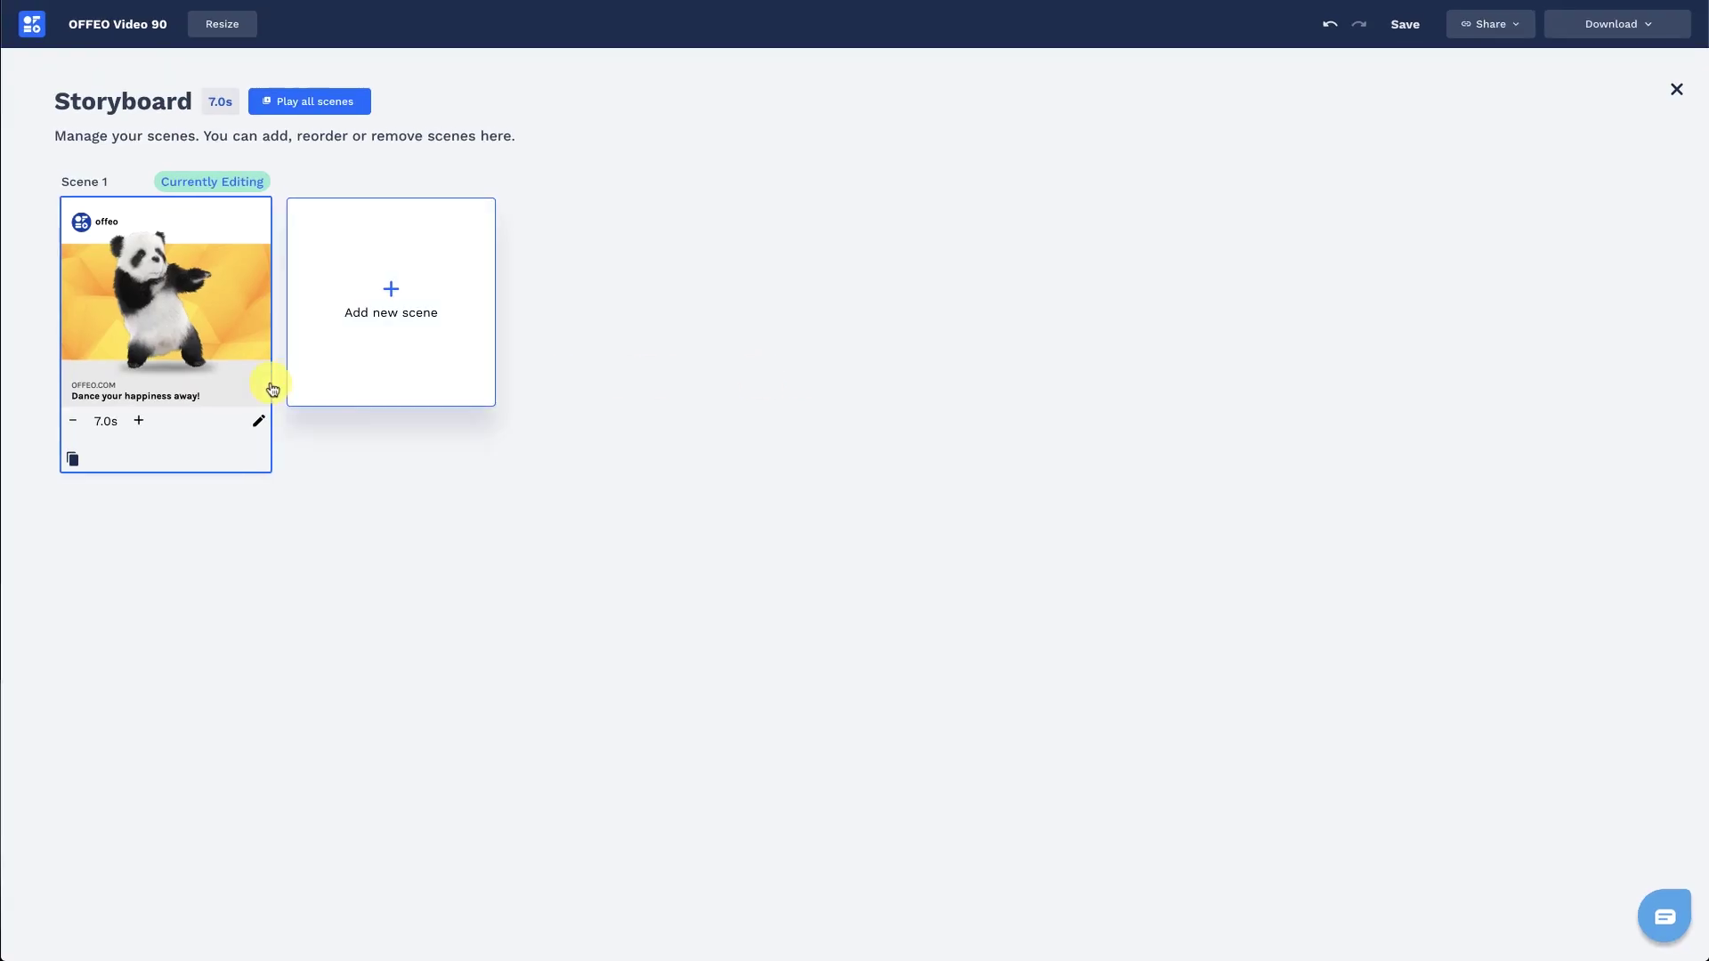
pyautogui.click(271, 389)
# Step: Delete the panda video and replace the yellow background with the uploaded dark burger photo
pyautogui.click(870, 487)
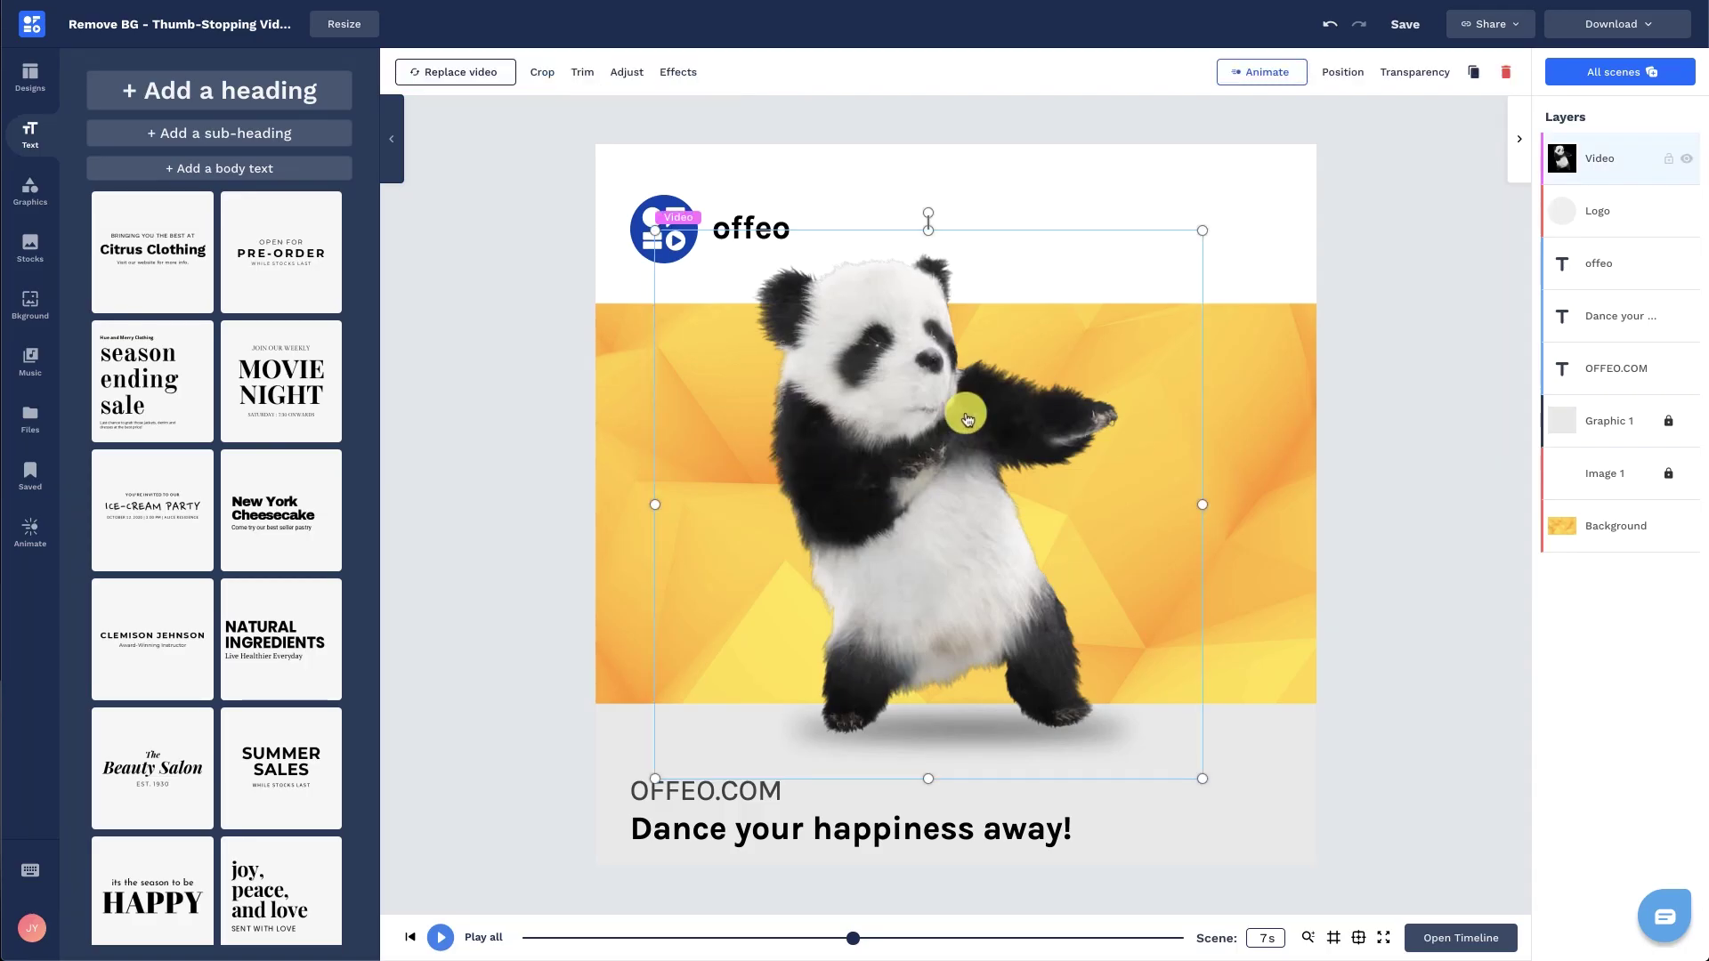
pyautogui.click(1506, 72)
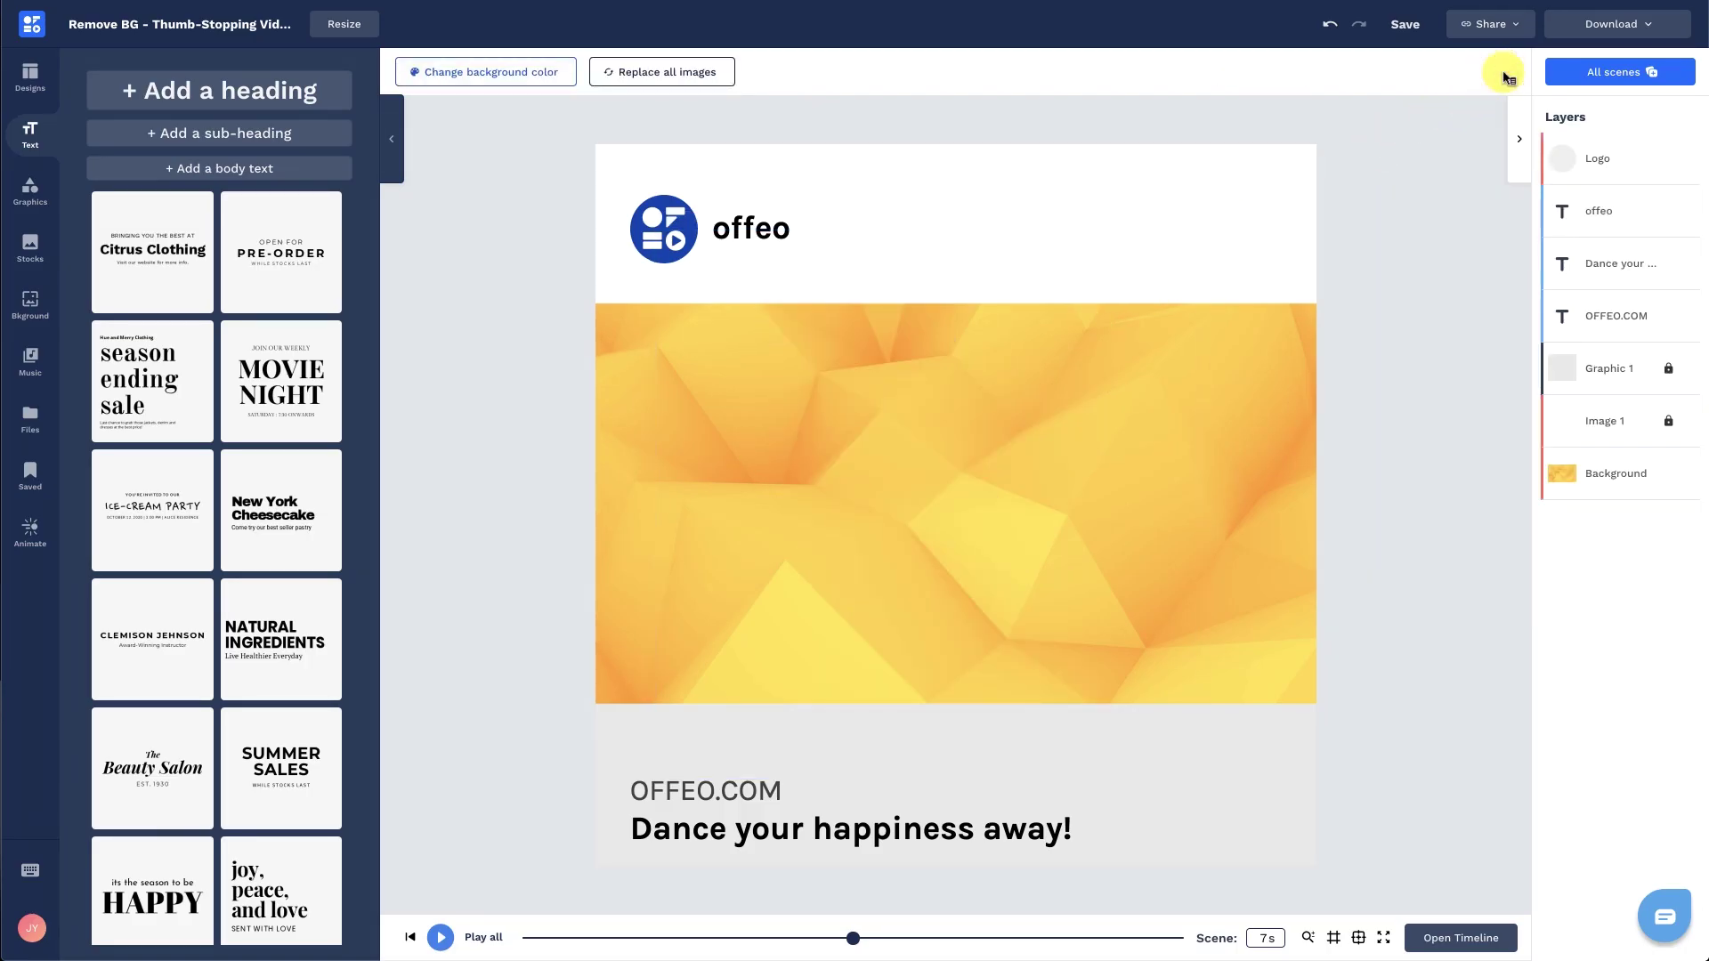
pyautogui.click(1244, 408)
pyautogui.click(486, 78)
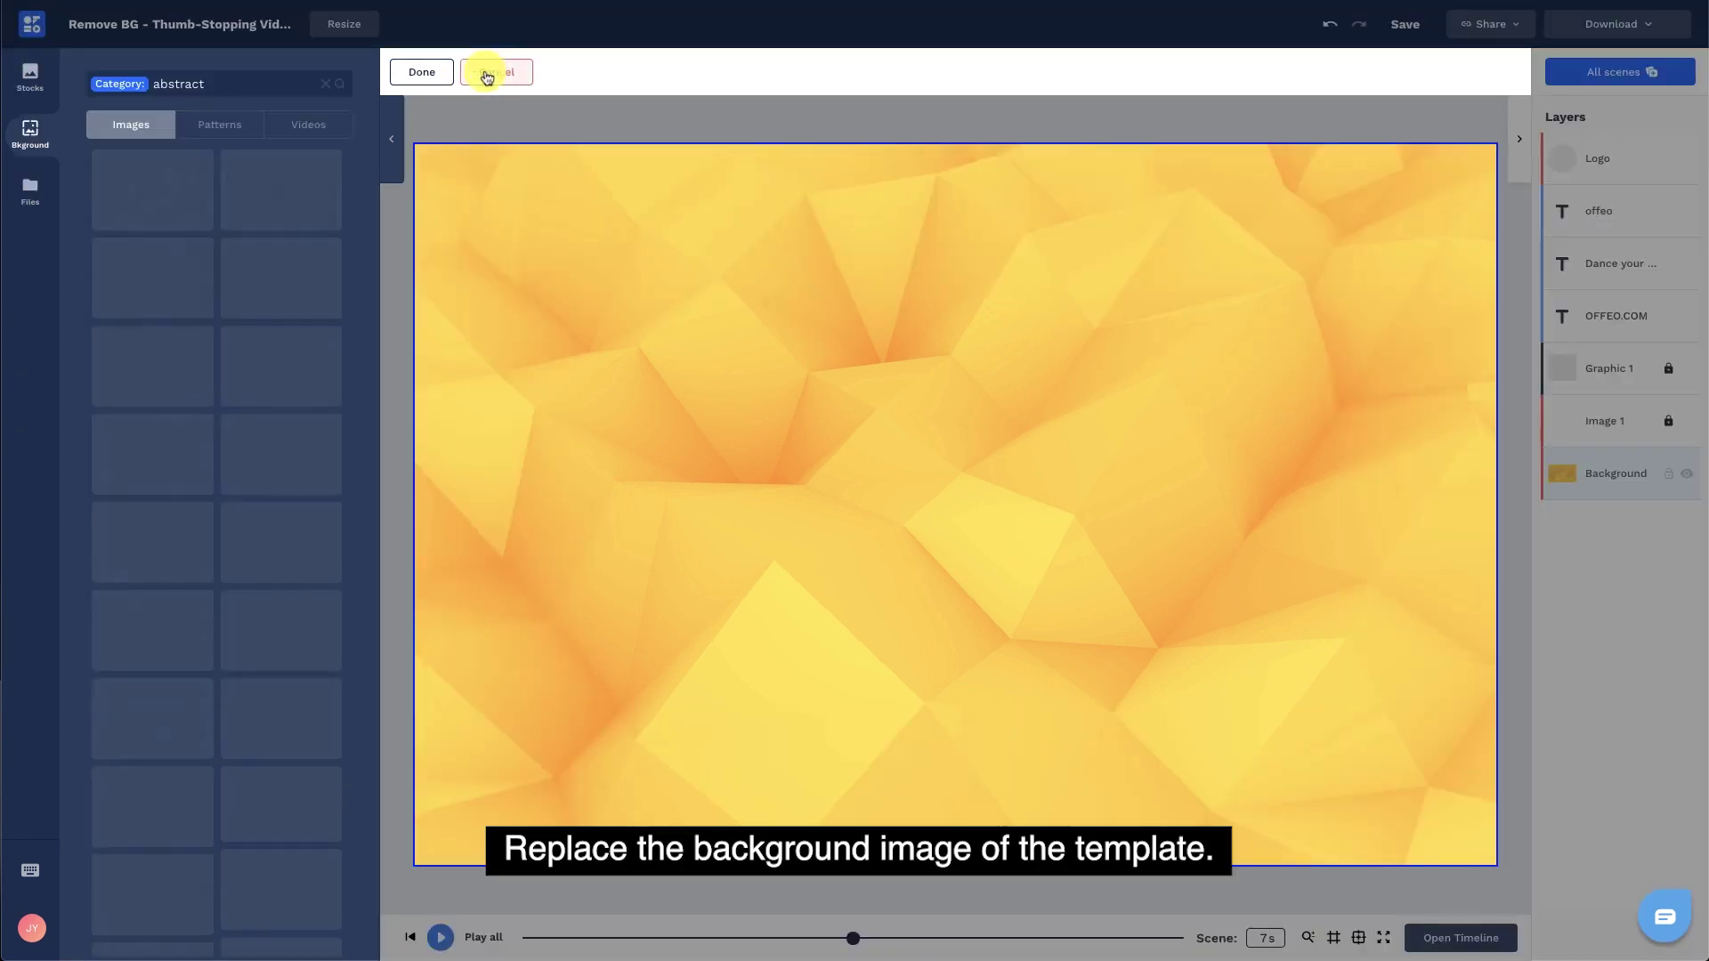
pyautogui.click(37, 200)
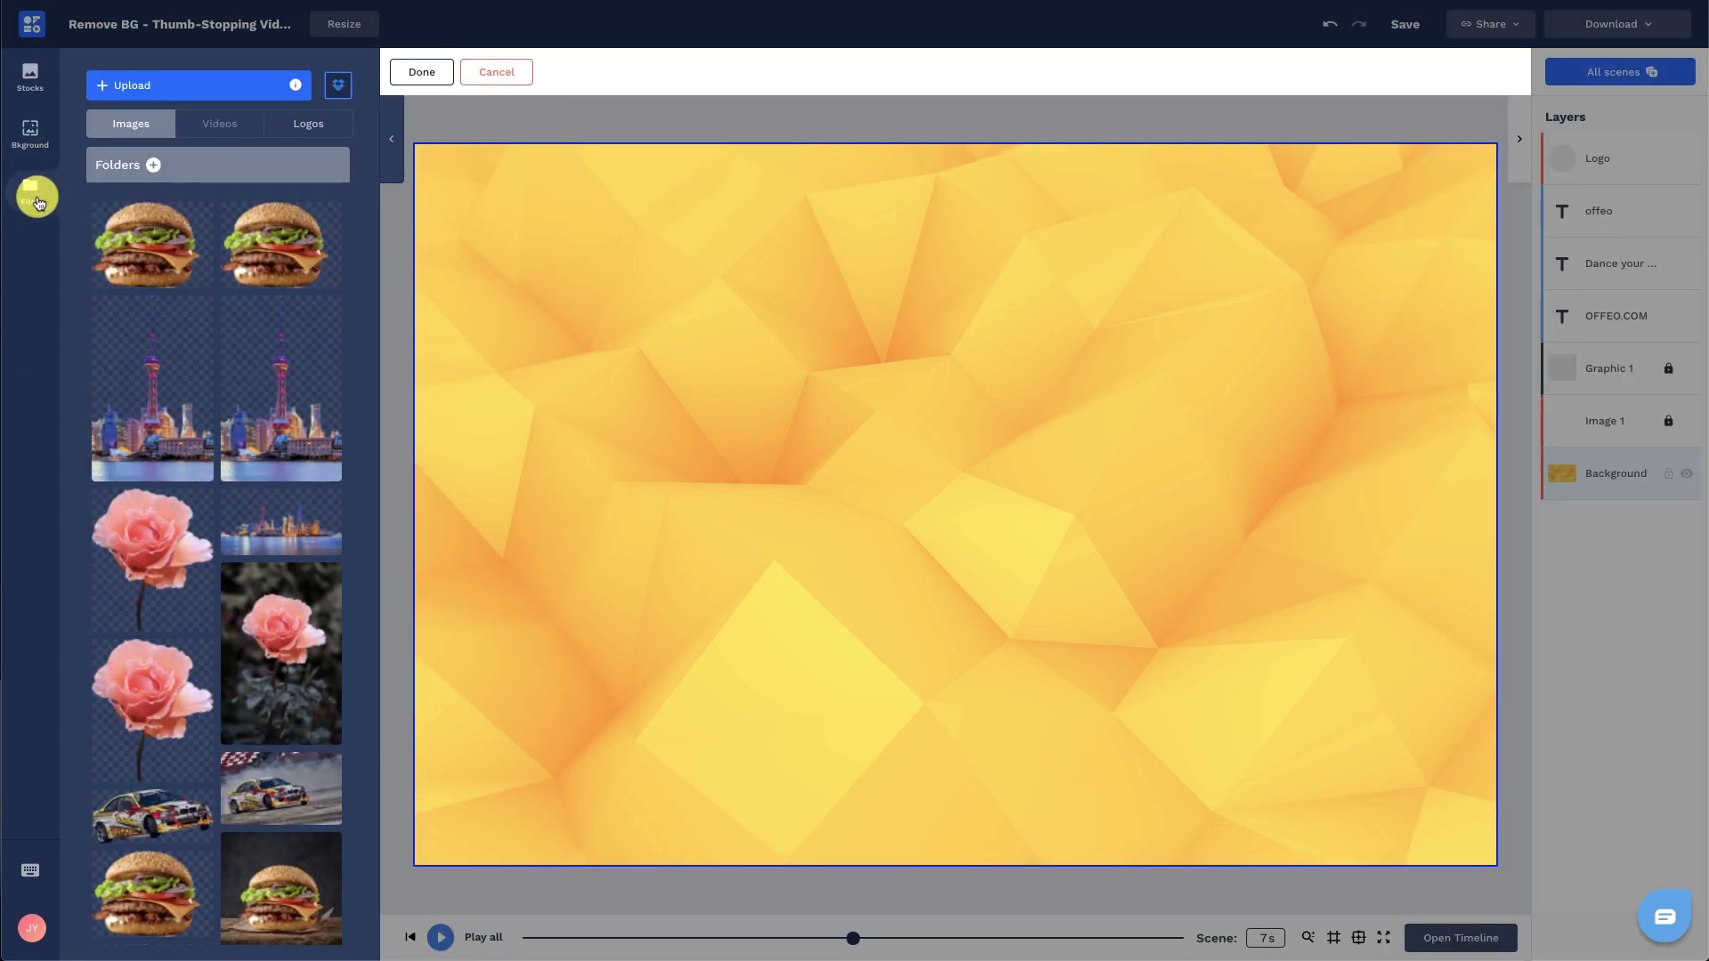
pyautogui.scroll(-3, 222, 515)
pyautogui.scroll(-3, 225, 514)
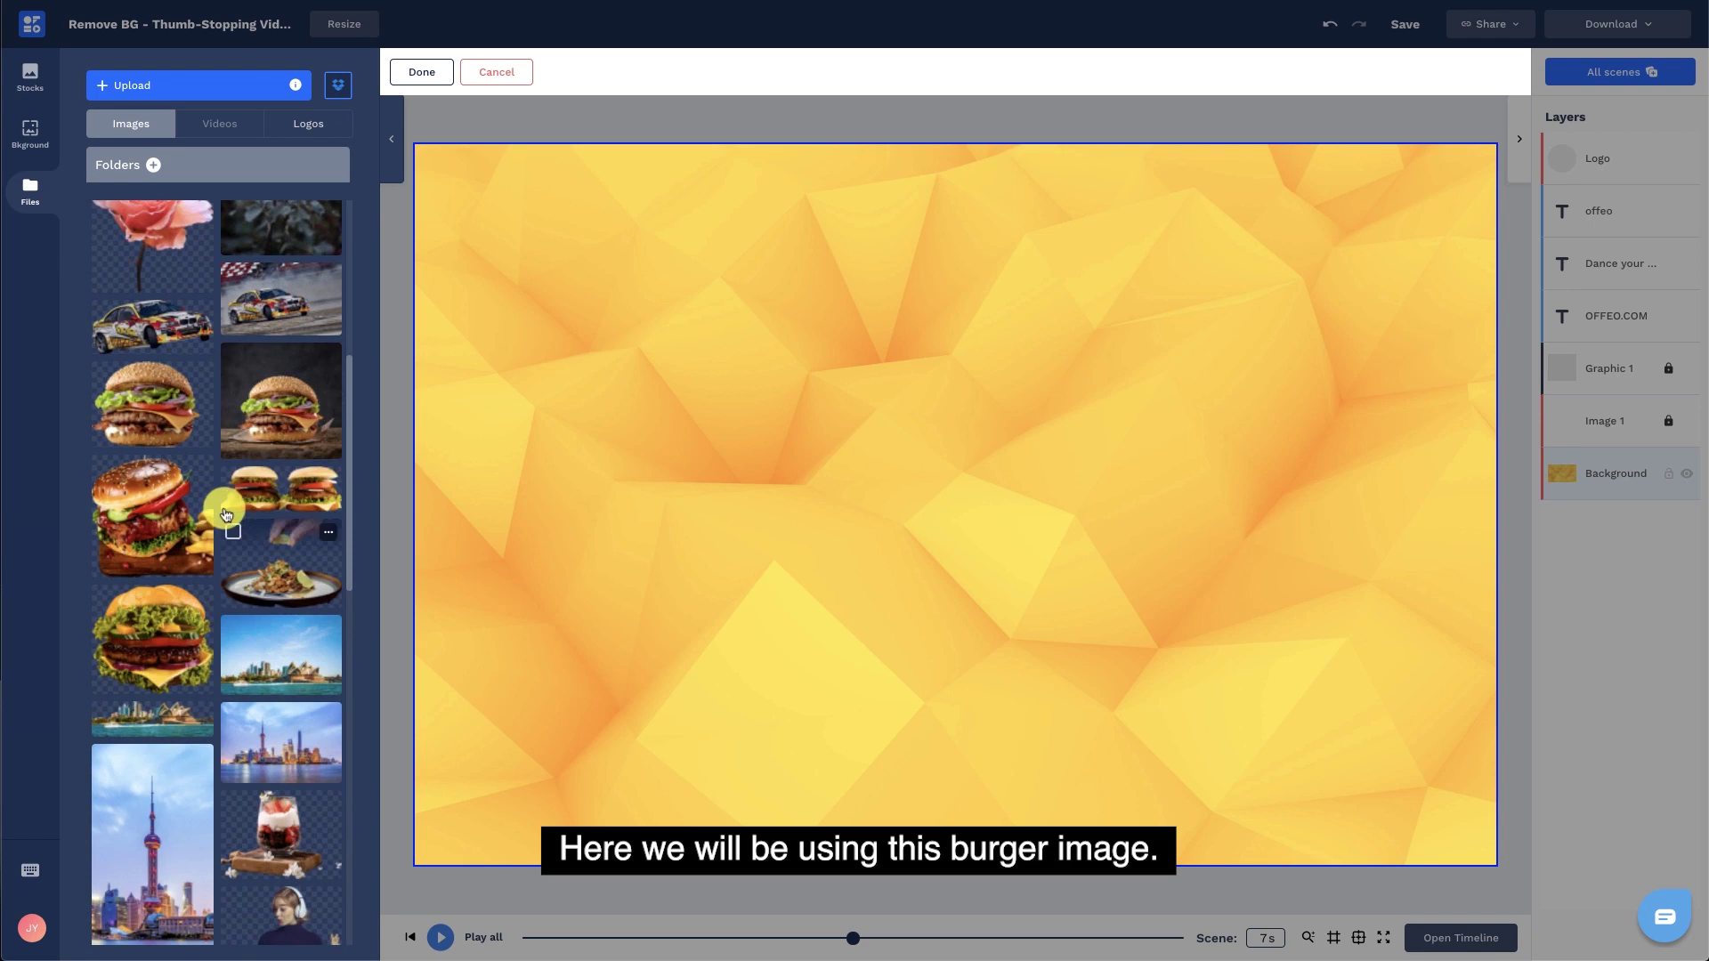
pyautogui.click(268, 425)
pyautogui.click(422, 73)
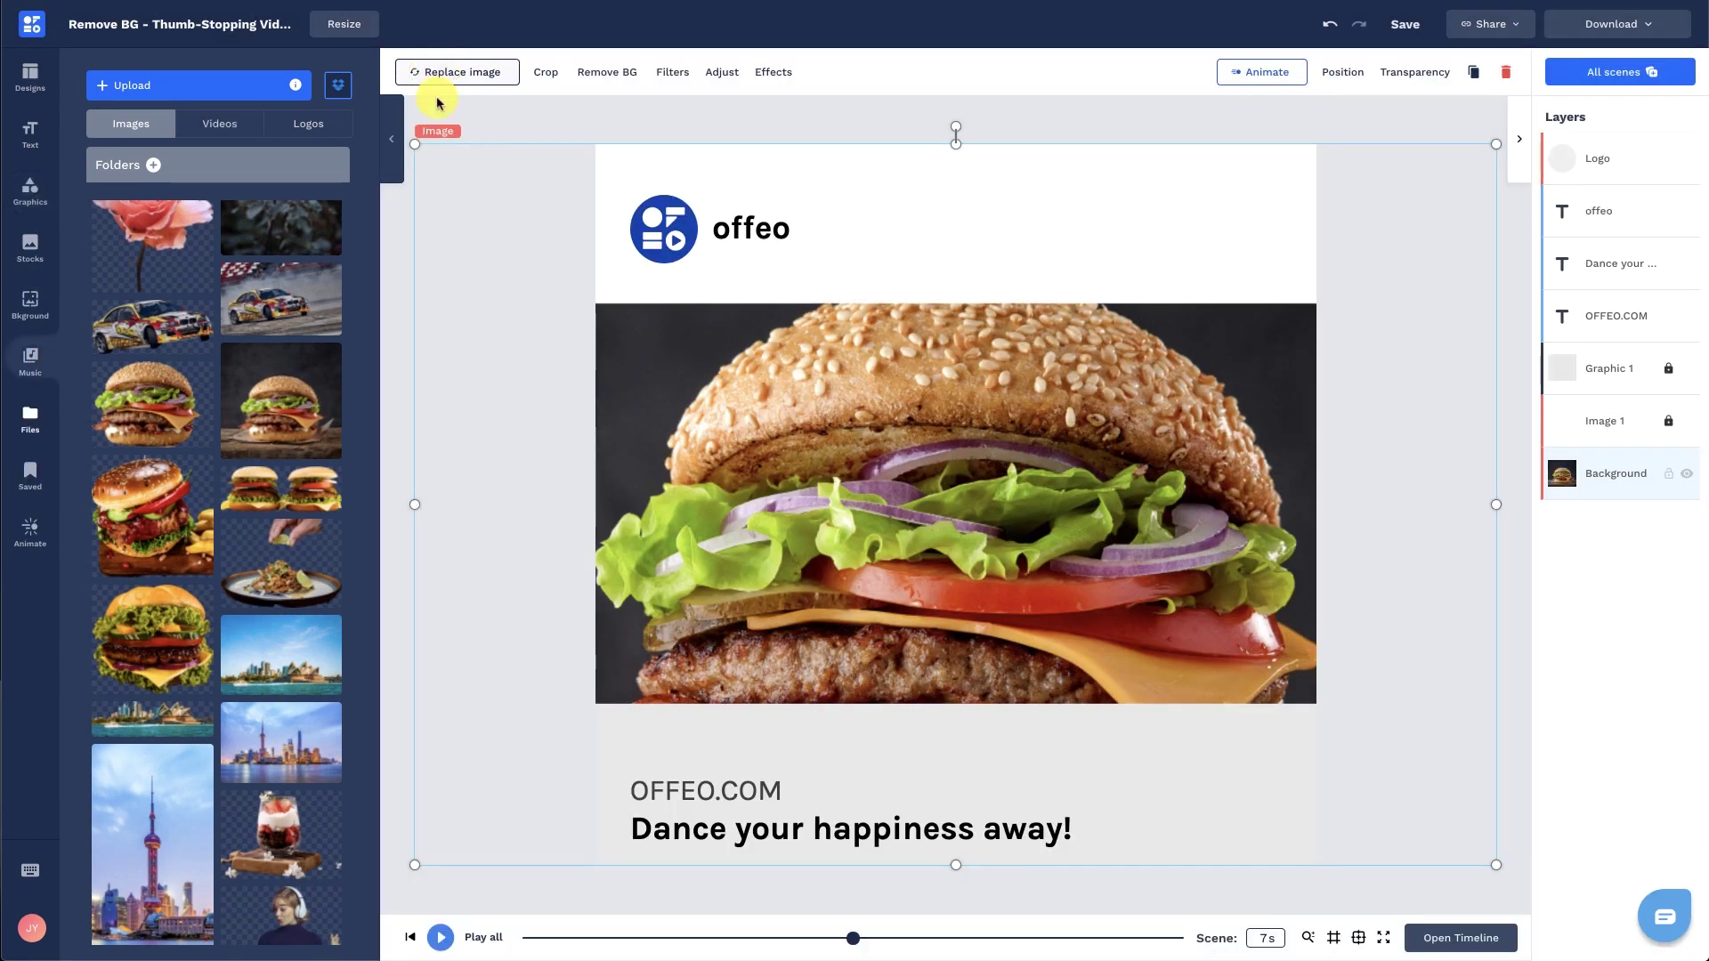
# Step: Resize and recentre the burger background to fill the middle band
pyautogui.moveTo(413, 147); pyautogui.dragTo(537, 230)
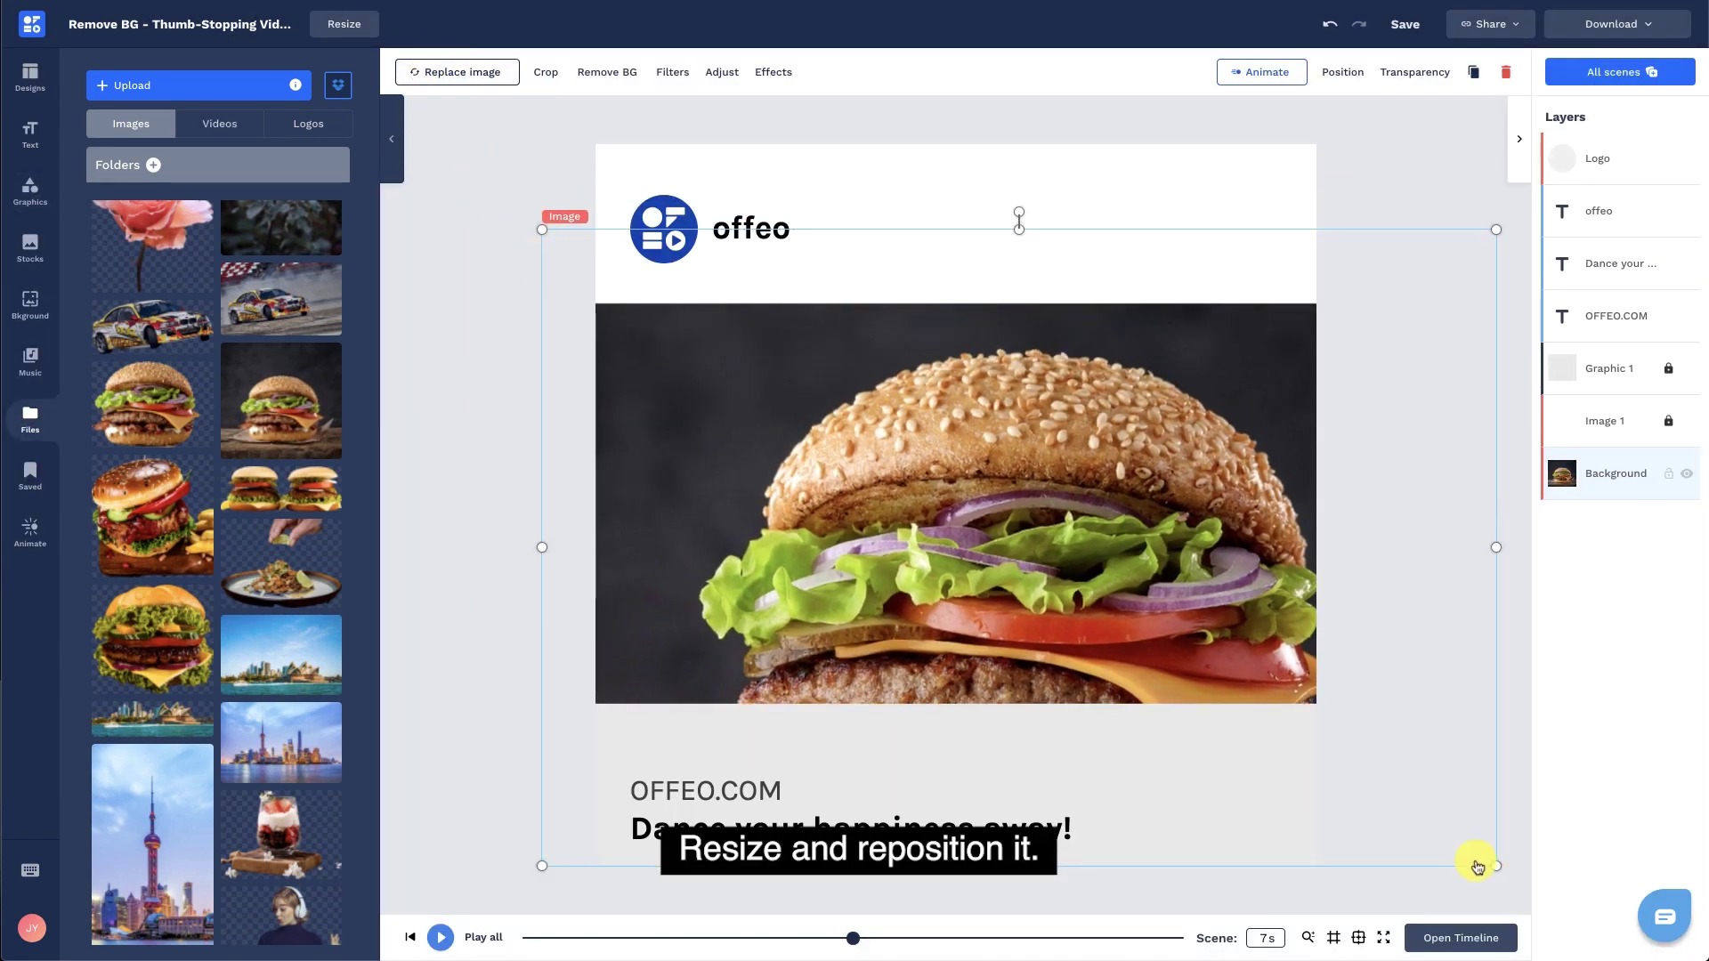
pyautogui.moveTo(1498, 872); pyautogui.dragTo(1381, 779)
pyautogui.moveTo(1278, 744); pyautogui.dragTo(1125, 570)
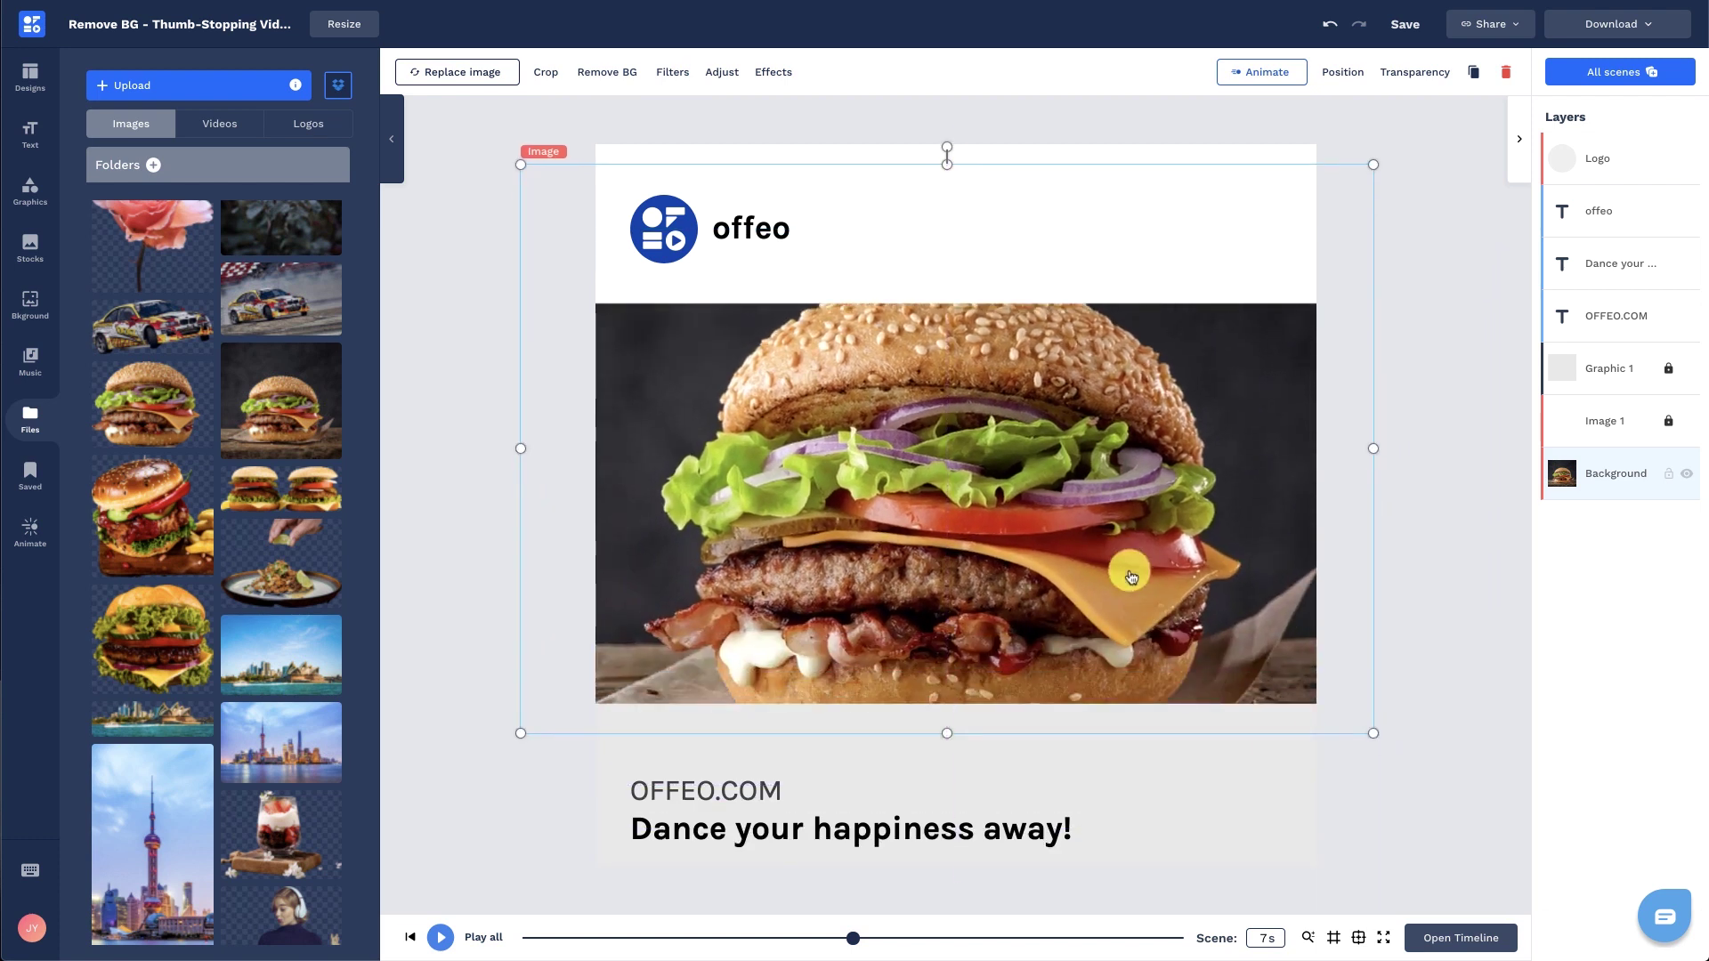
pyautogui.click(473, 585)
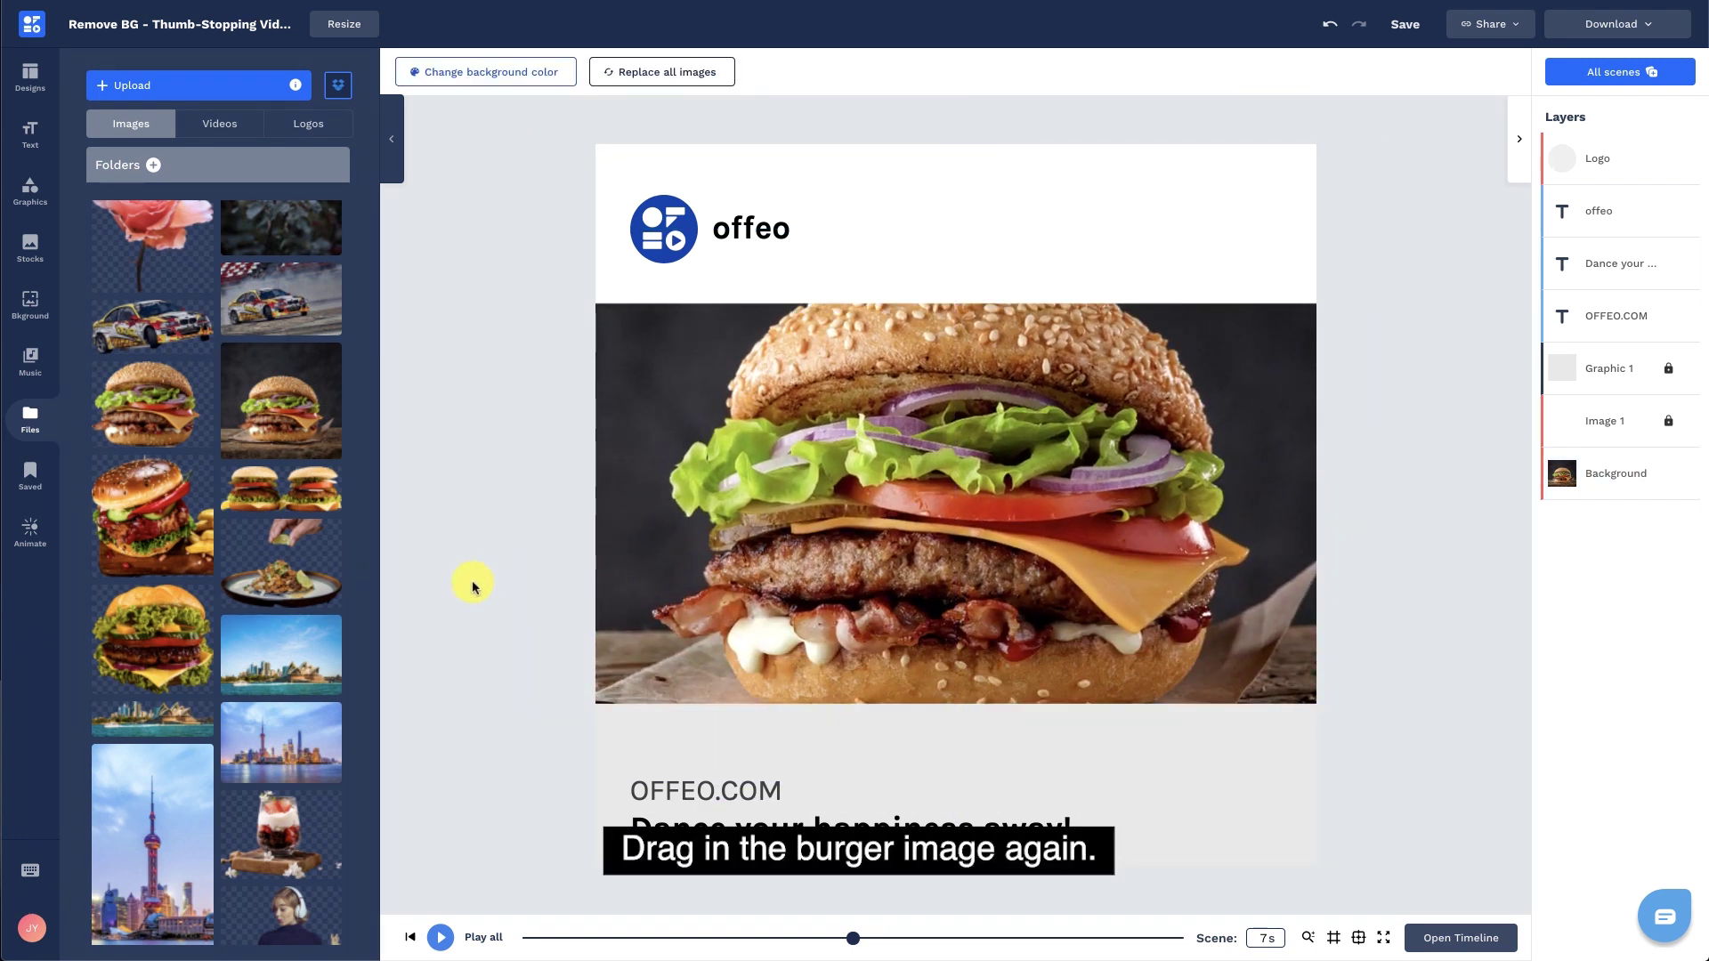
# Step: Add the burger photo again and remove its background, spending one credit
pyautogui.click(305, 435)
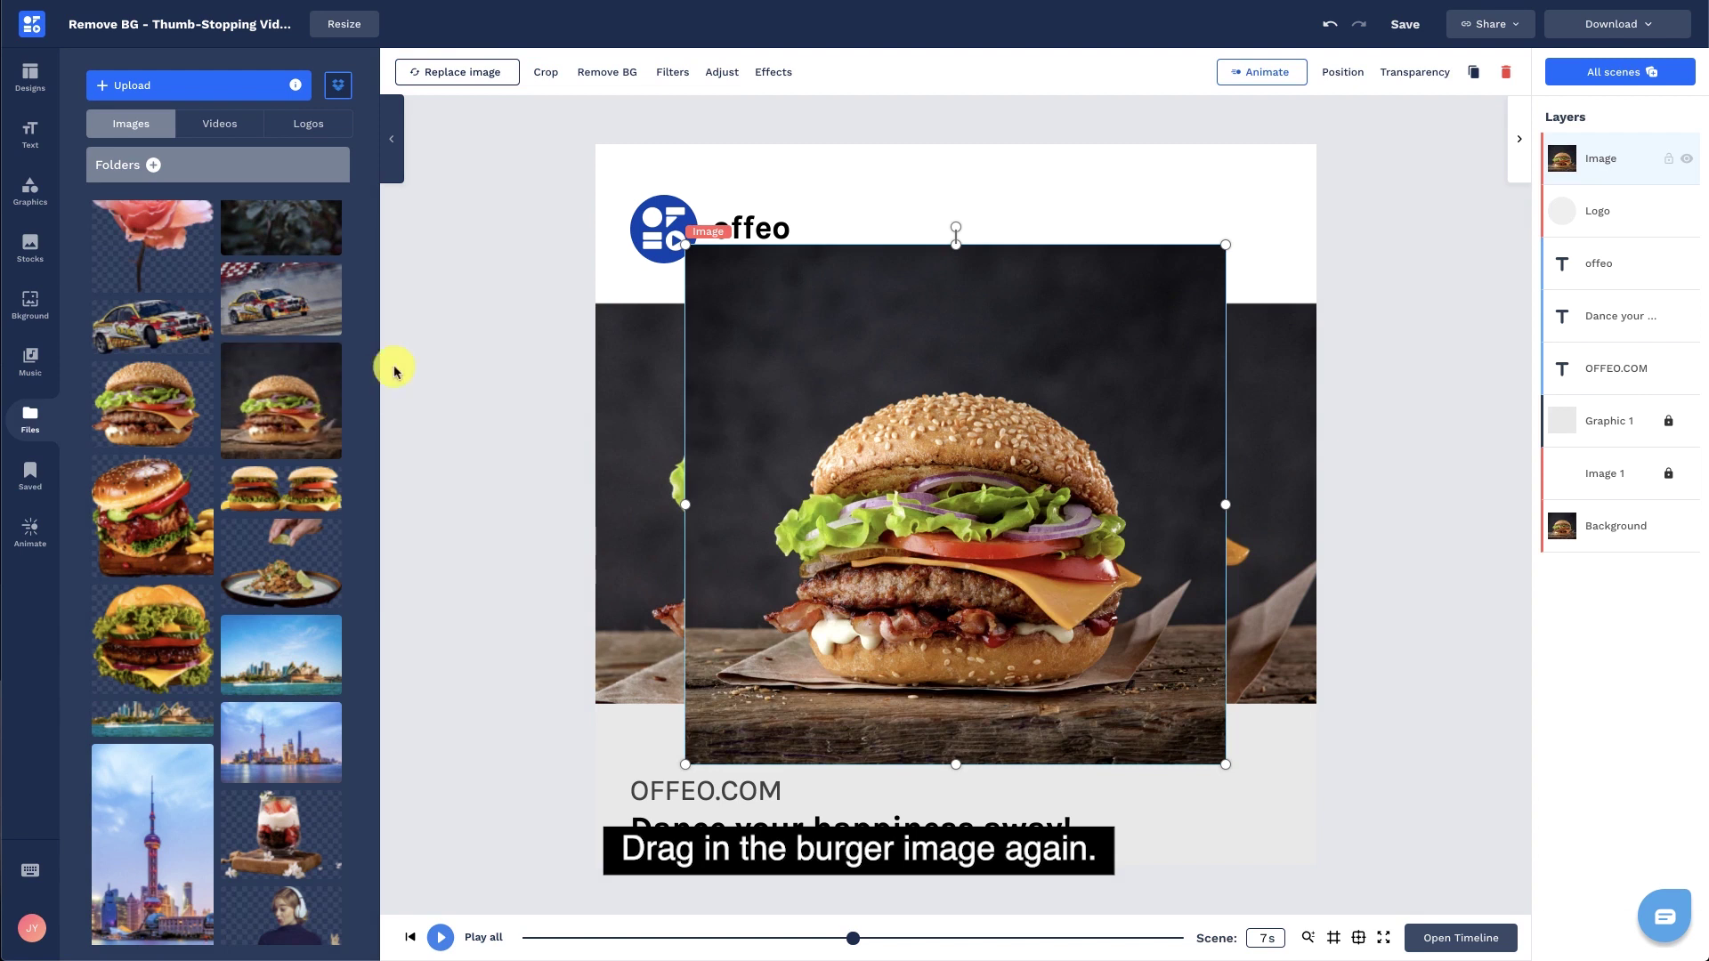
pyautogui.click(622, 85)
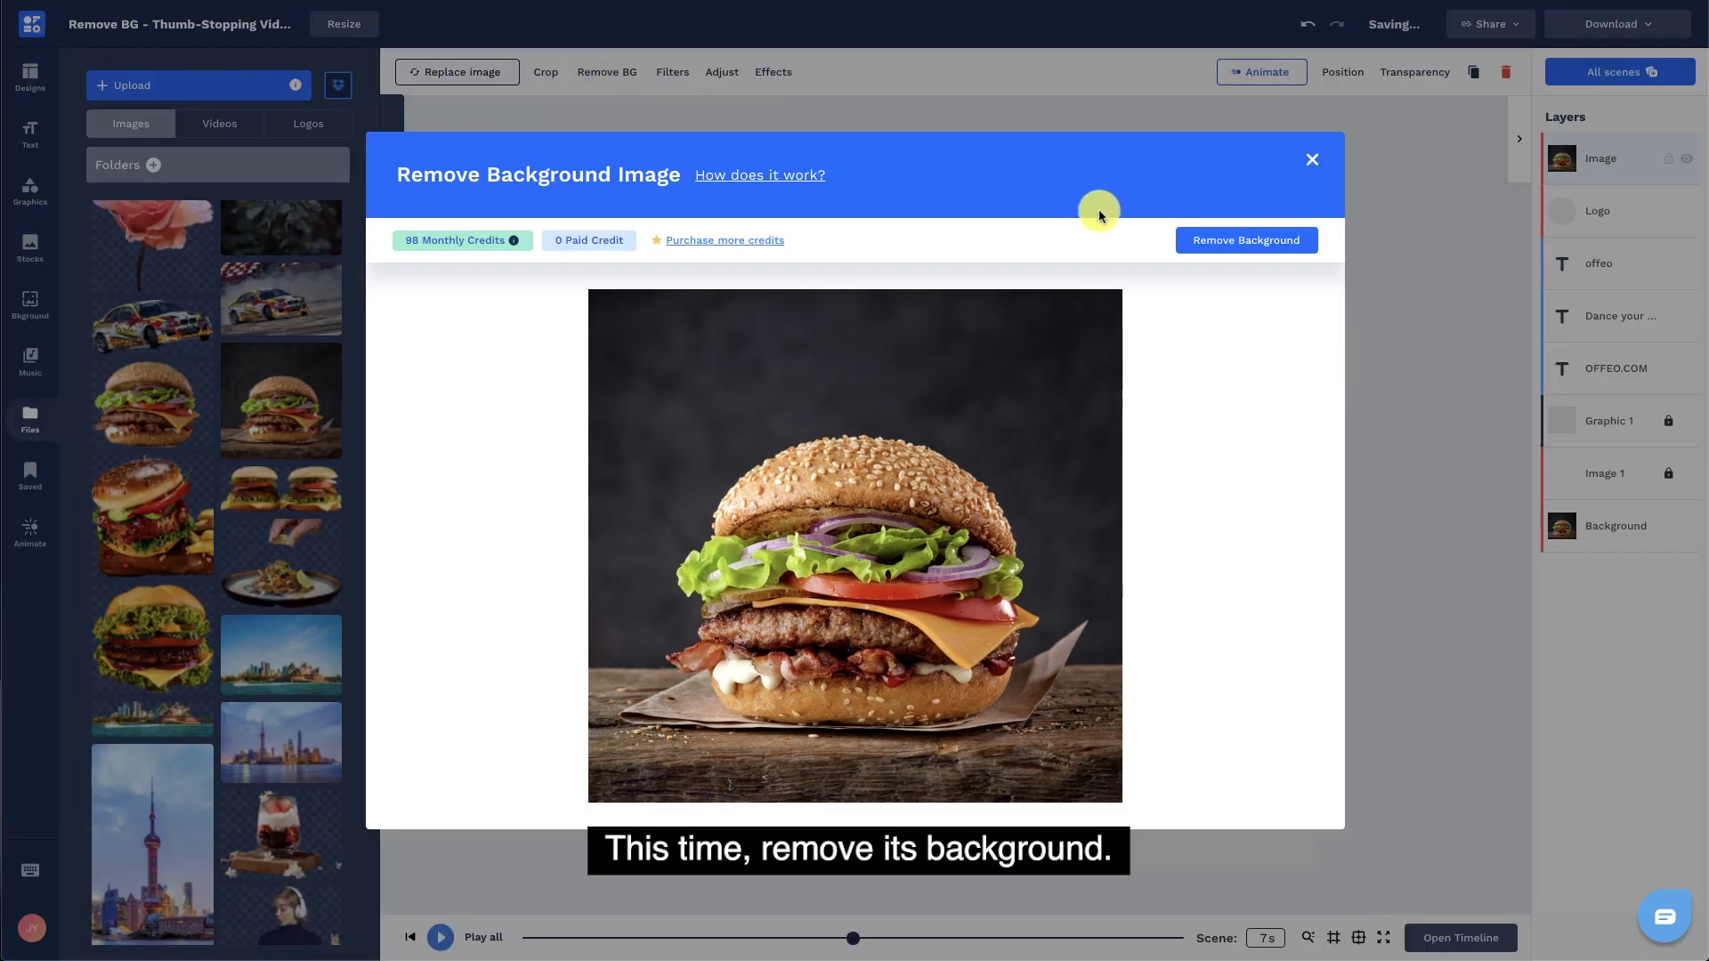
pyautogui.click(1194, 240)
pyautogui.click(837, 513)
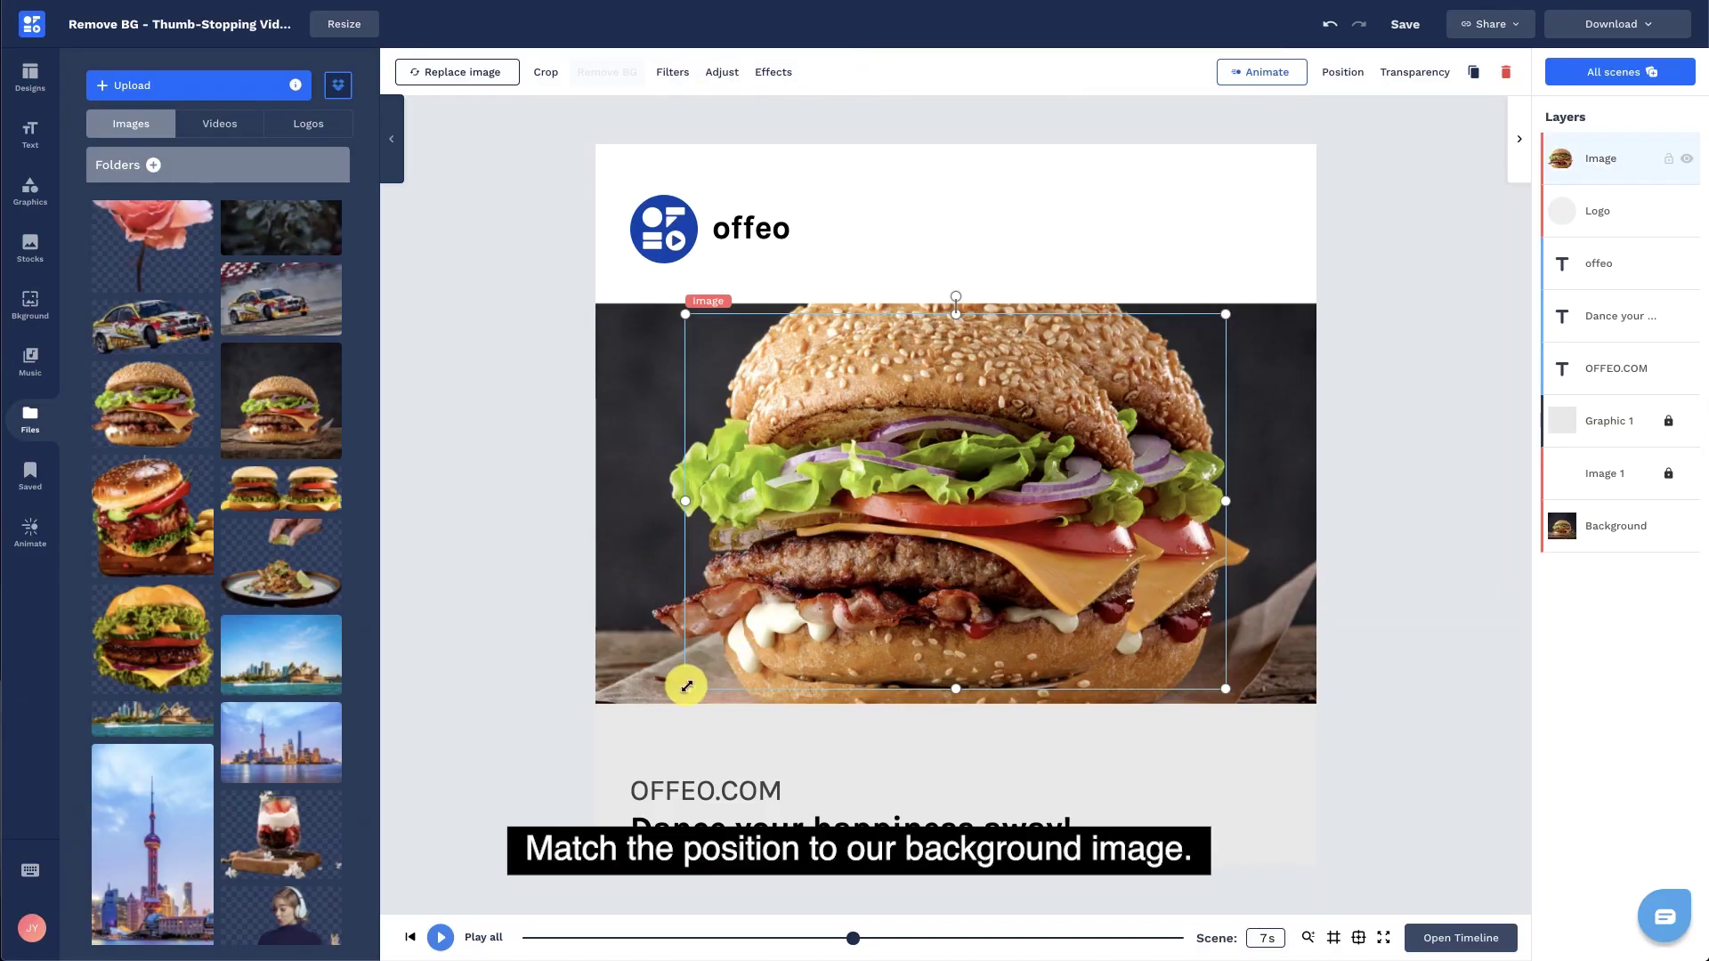
# Step: Enlarge the cut-out burger and align it over the background burger
pyautogui.moveTo(685, 687); pyautogui.dragTo(650, 711)
pyautogui.moveTo(1226, 313); pyautogui.dragTo(1316, 249)
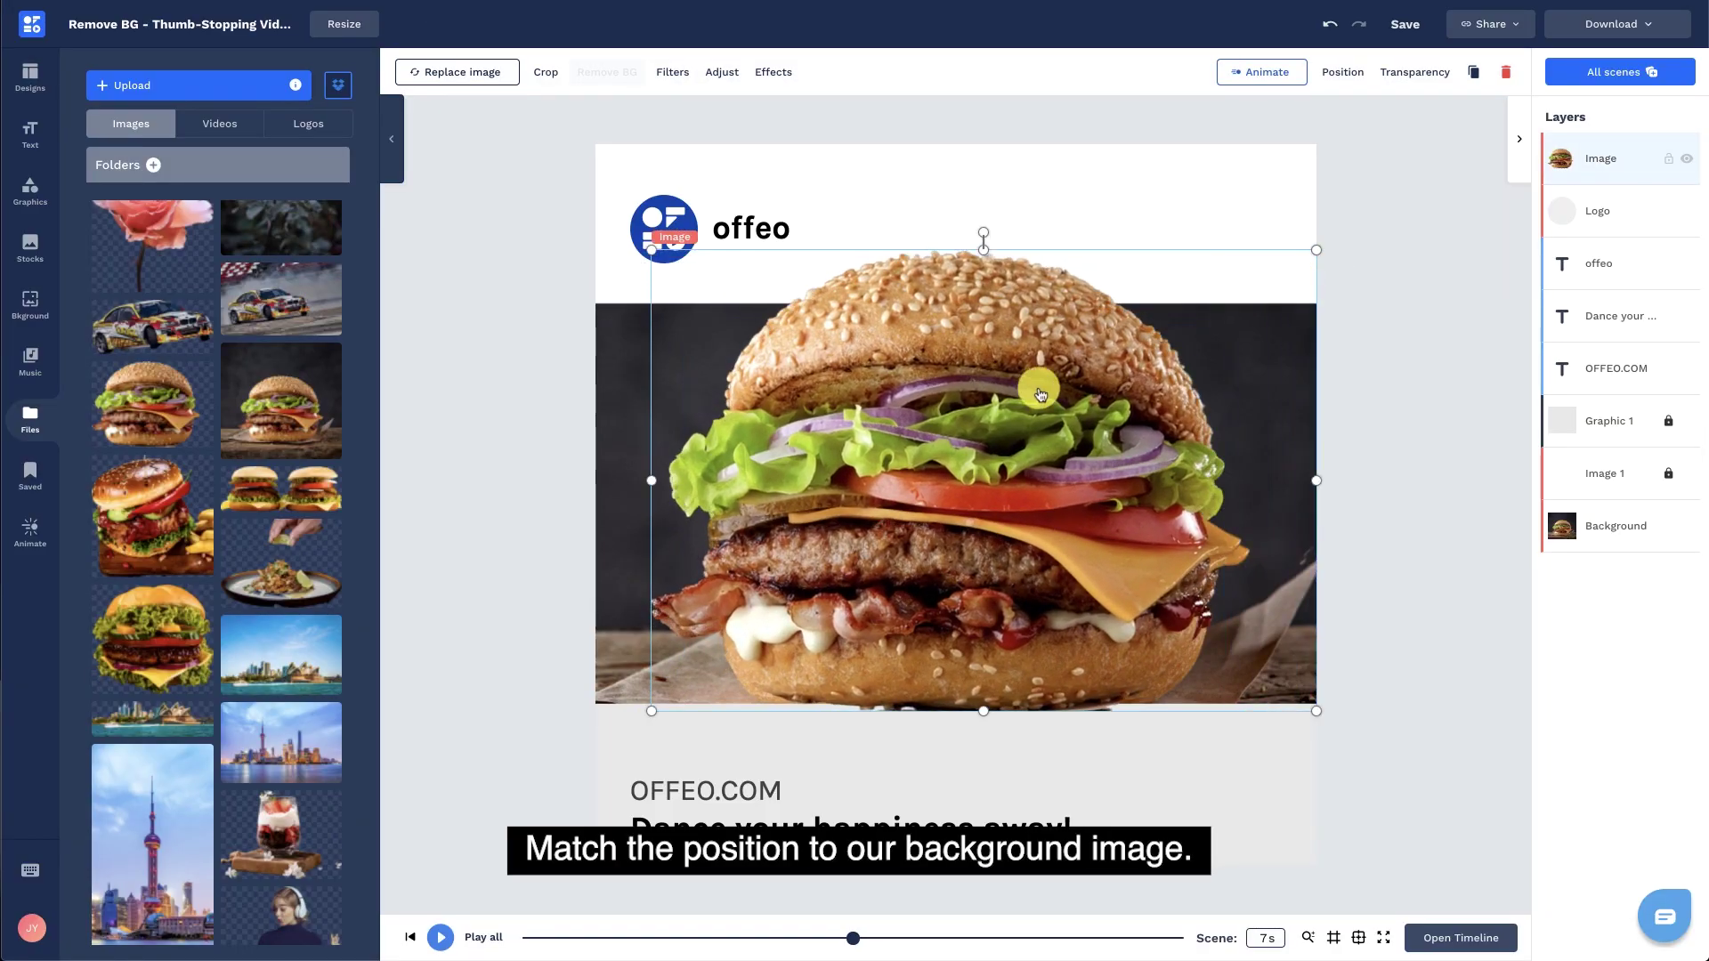
pyautogui.moveTo(1318, 711); pyautogui.dragTo(1326, 725)
pyautogui.moveTo(976, 652); pyautogui.dragTo(968, 656)
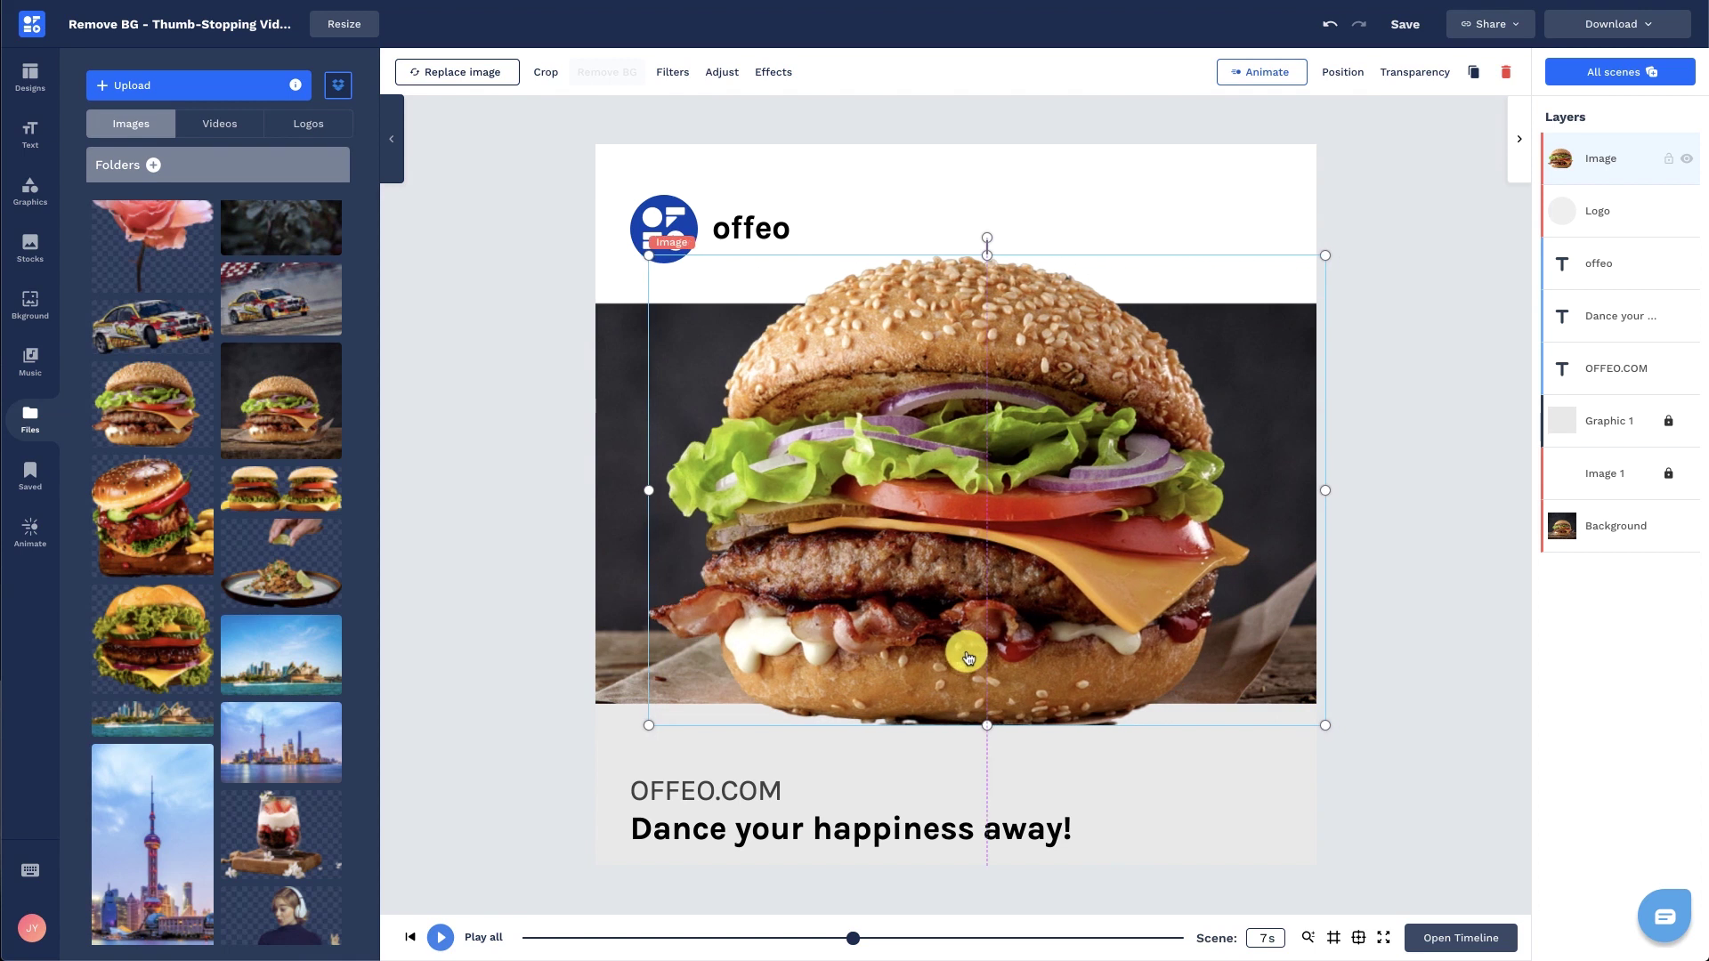
pyautogui.click(1442, 419)
pyautogui.click(1163, 497)
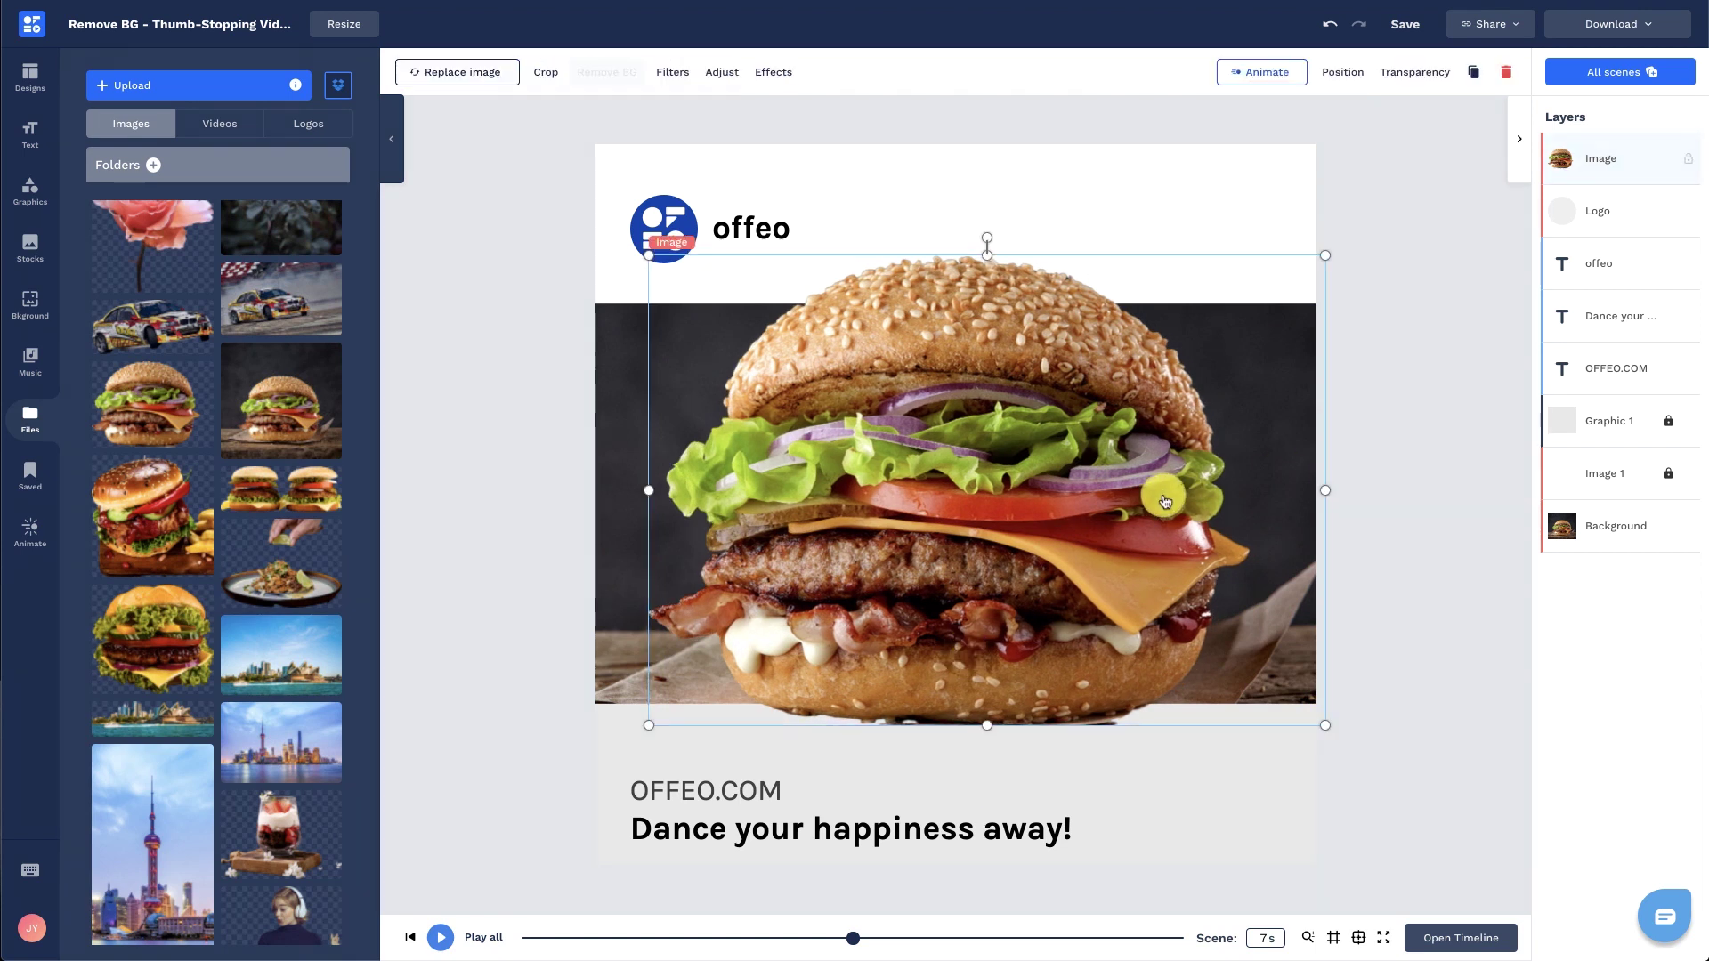
# Step: Add a darkened ground shadow and an upward-shifted drop shadow beneath the cut-out burger
pyautogui.click(758, 72)
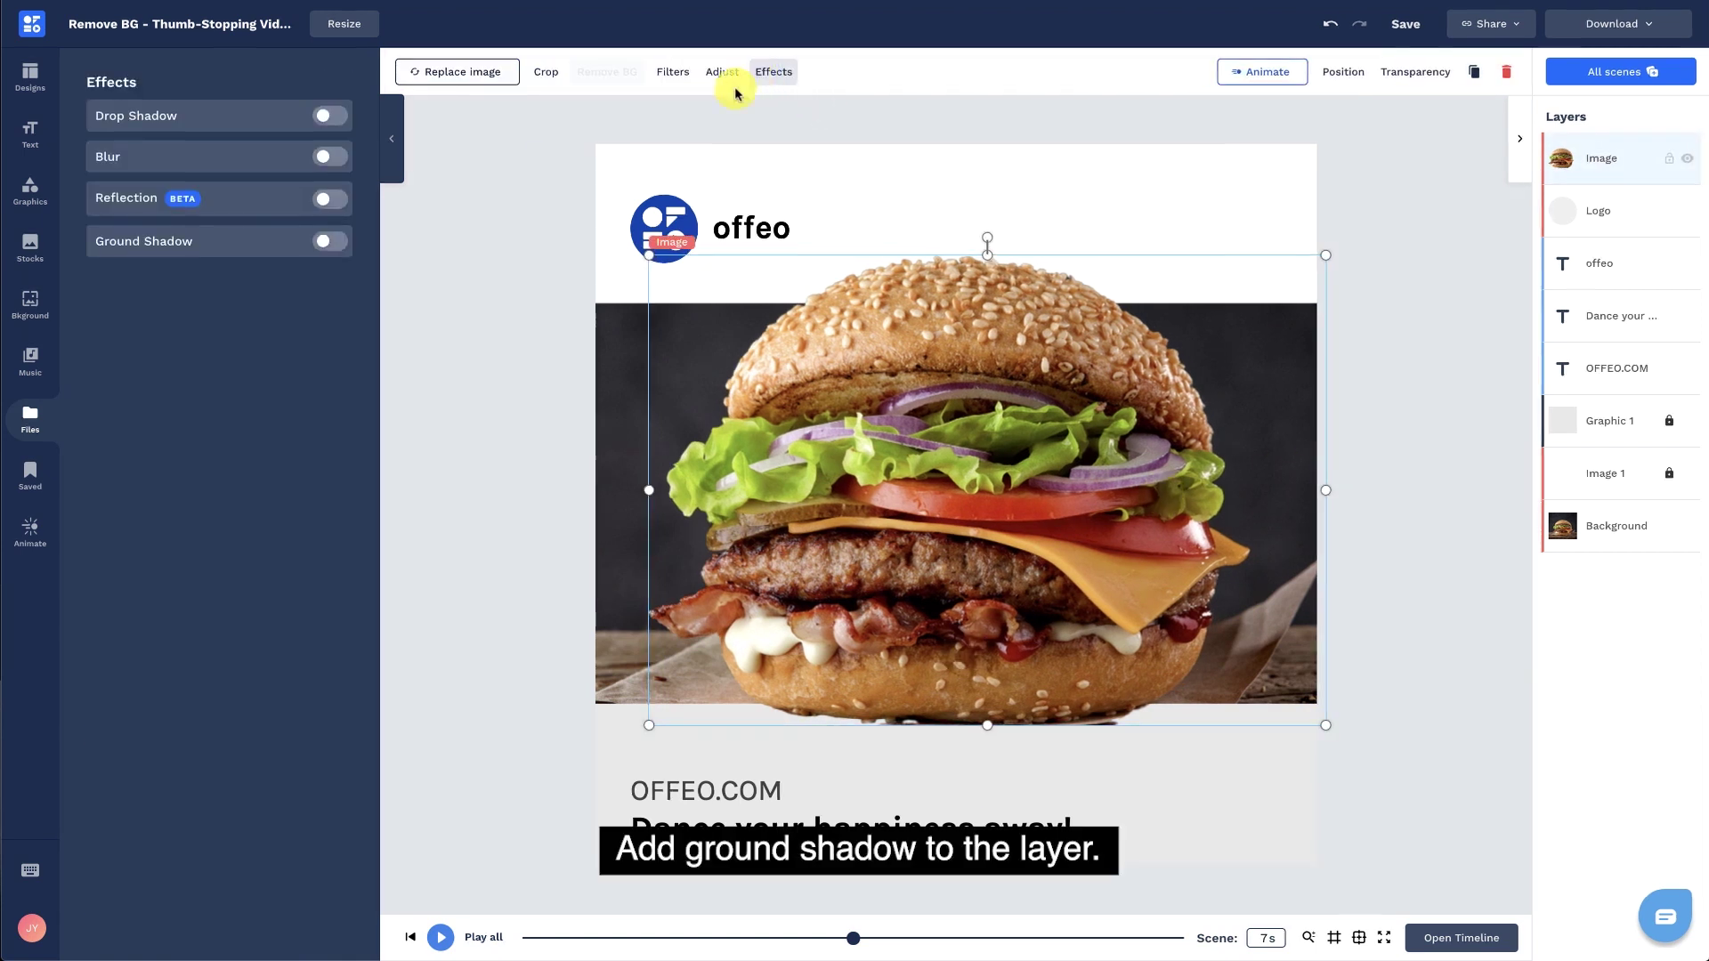
pyautogui.click(334, 240)
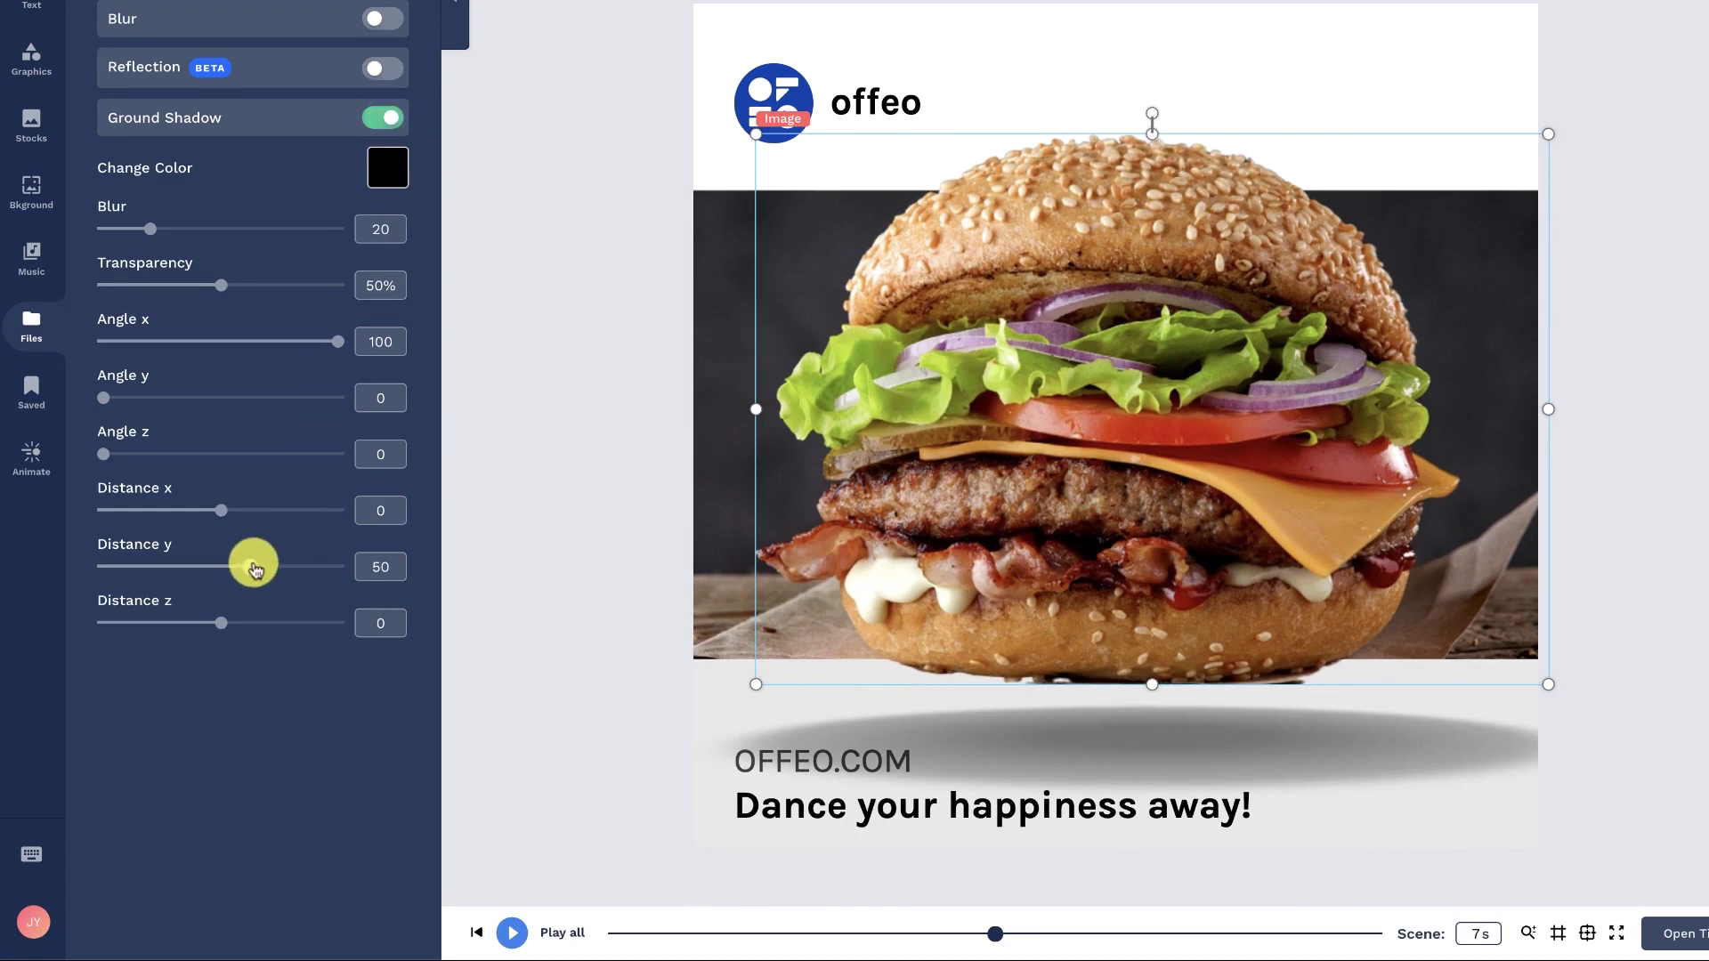
pyautogui.moveTo(254, 569)
pyautogui.mouseDown()
pyautogui.moveTo(225, 569)
pyautogui.moveTo(204, 623)
pyautogui.mouseUp()
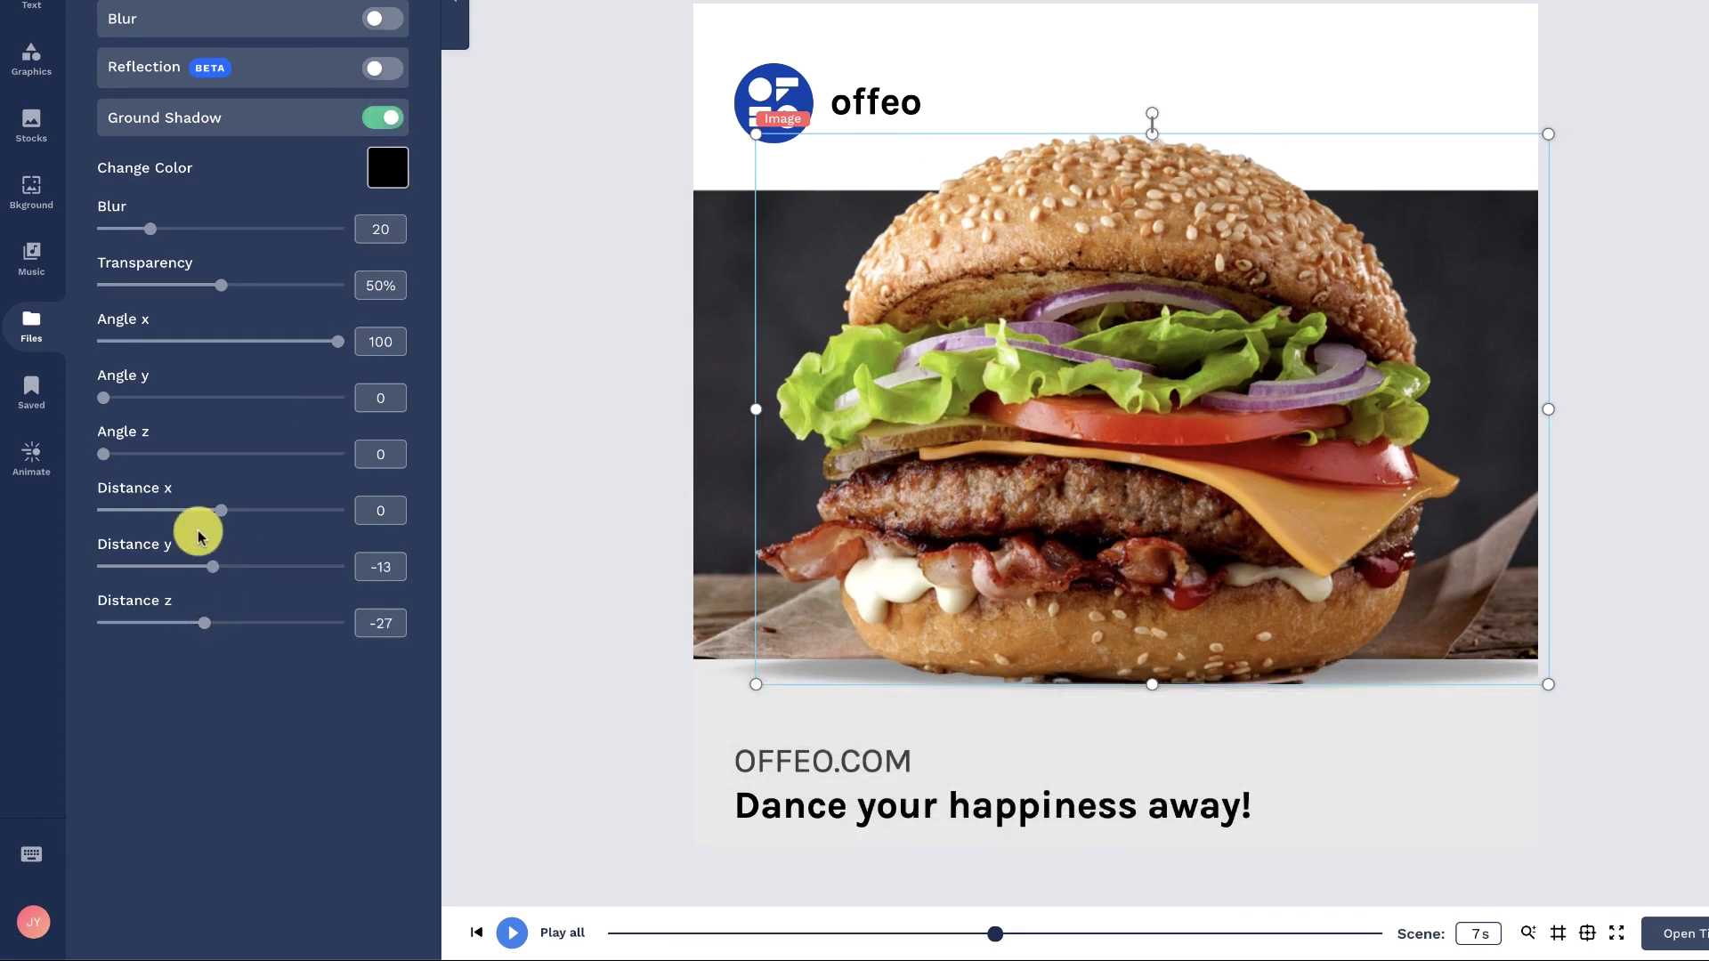
pyautogui.moveTo(200, 523); pyautogui.dragTo(203, 521)
pyautogui.click(214, 623)
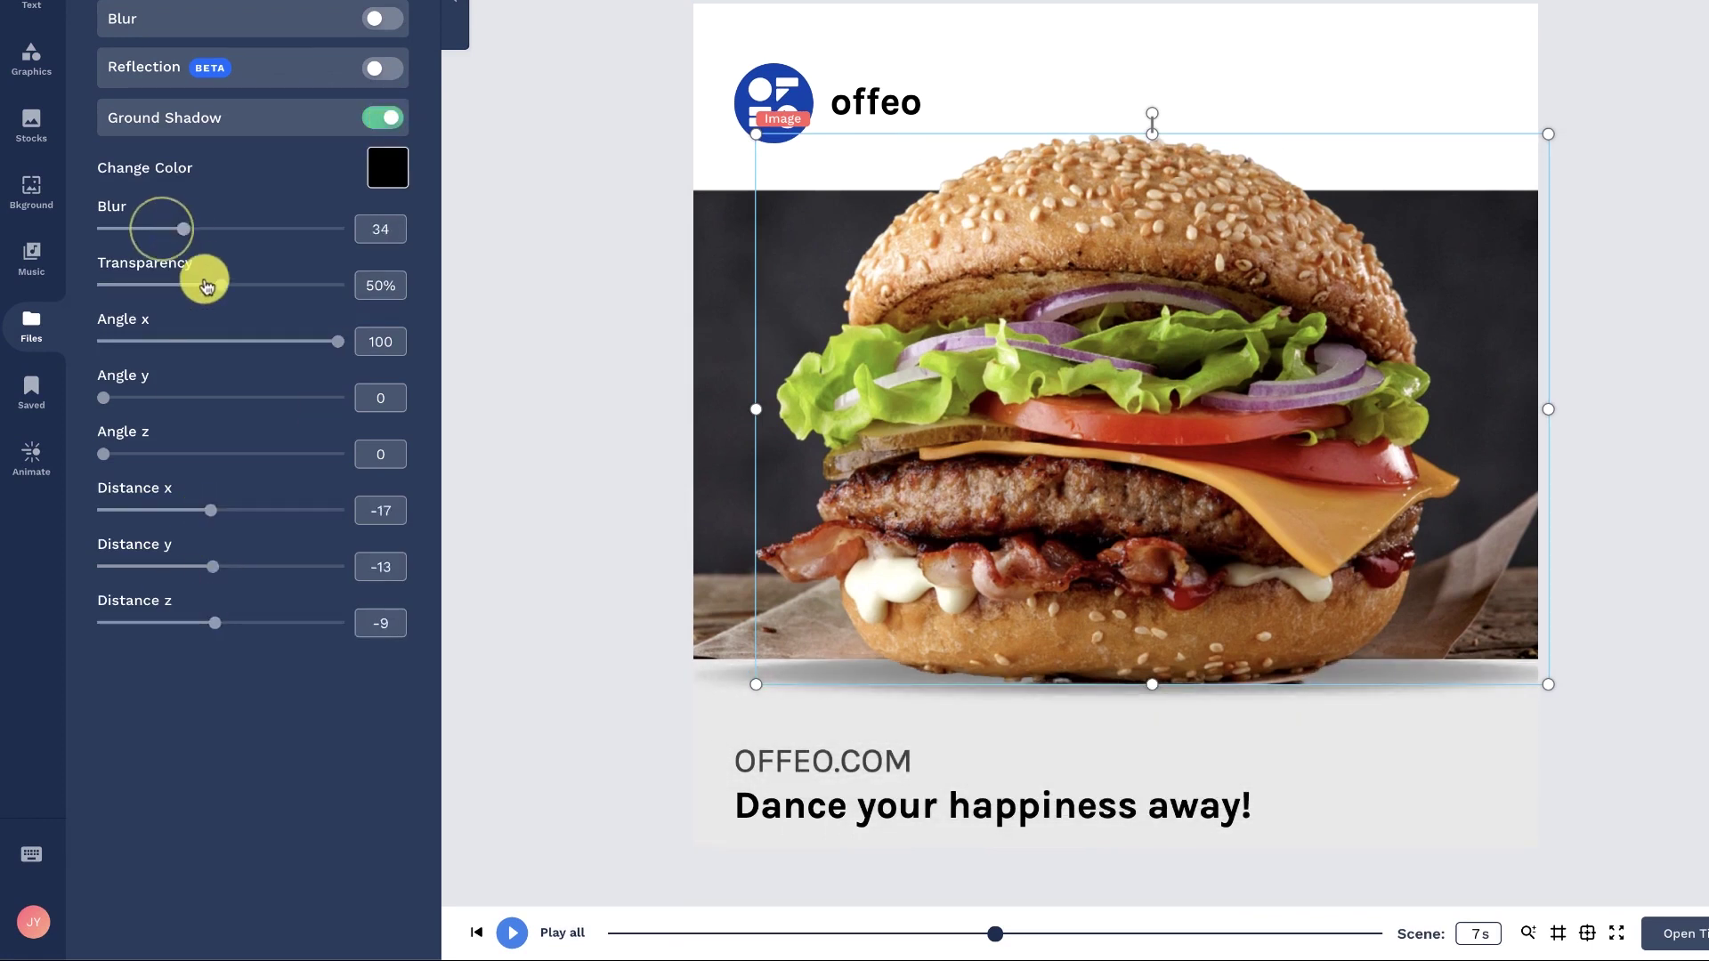
pyautogui.moveTo(205, 286)
pyautogui.mouseDown()
pyautogui.moveTo(198, 303)
pyautogui.moveTo(255, 243)
pyautogui.moveTo(242, 293)
pyautogui.moveTo(297, 349)
pyautogui.mouseUp()
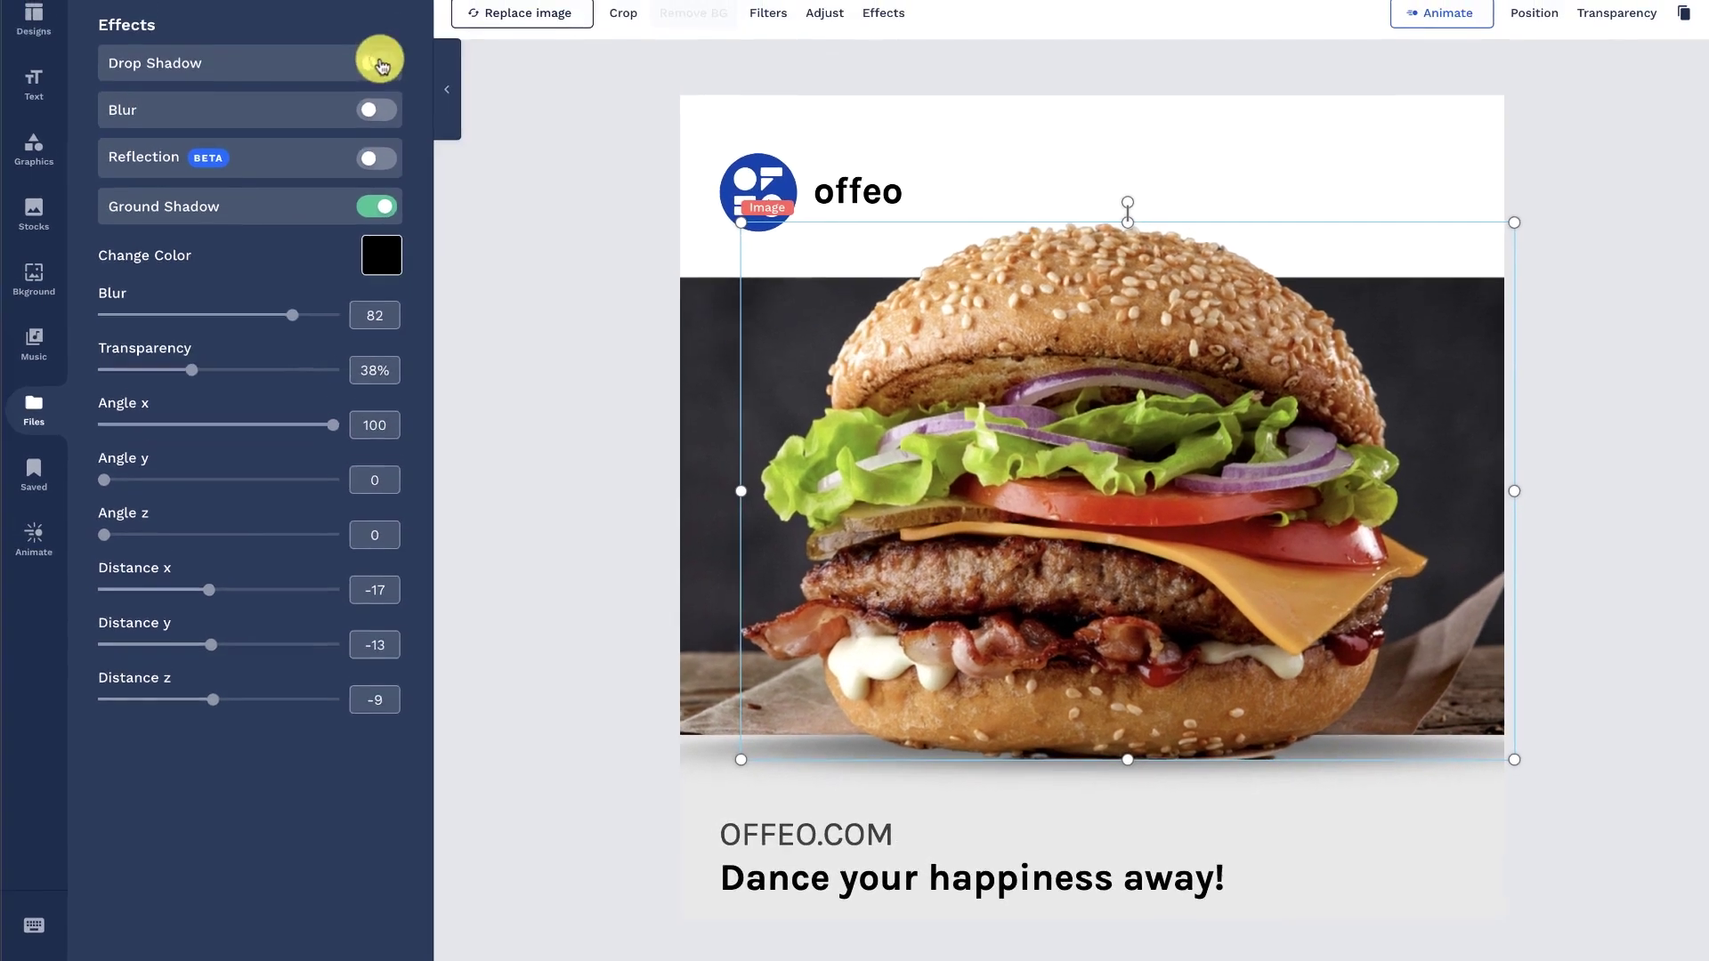
pyautogui.click(375, 58)
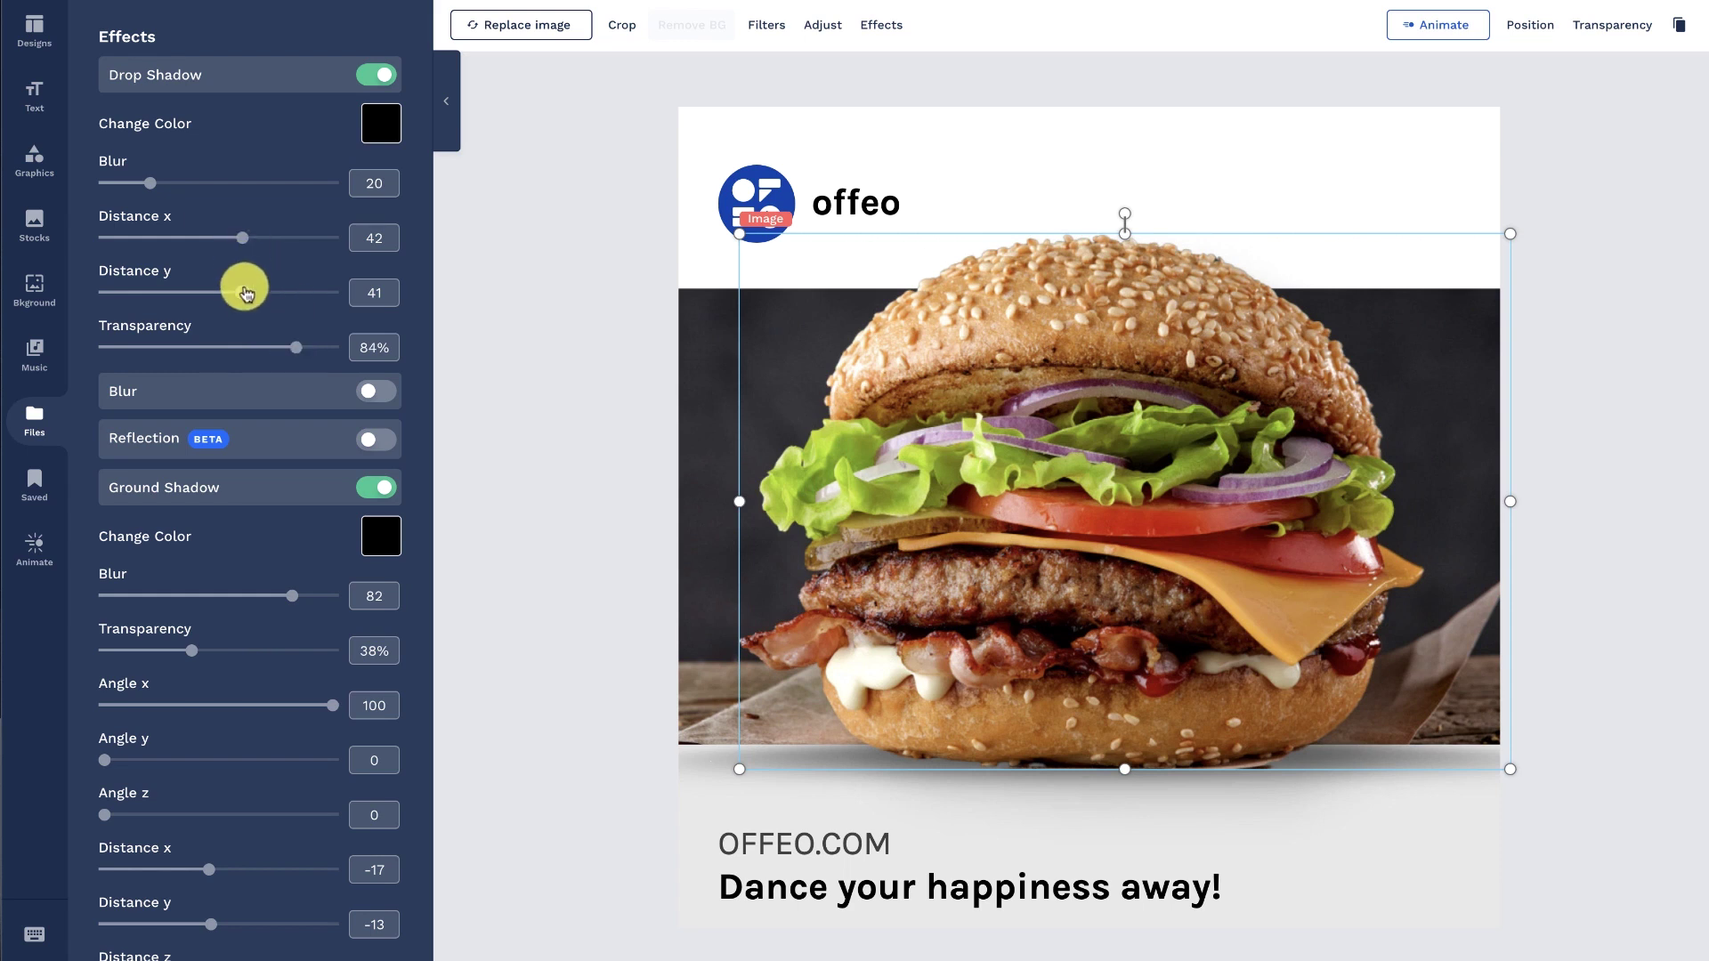
pyautogui.moveTo(245, 294); pyautogui.dragTo(224, 309)
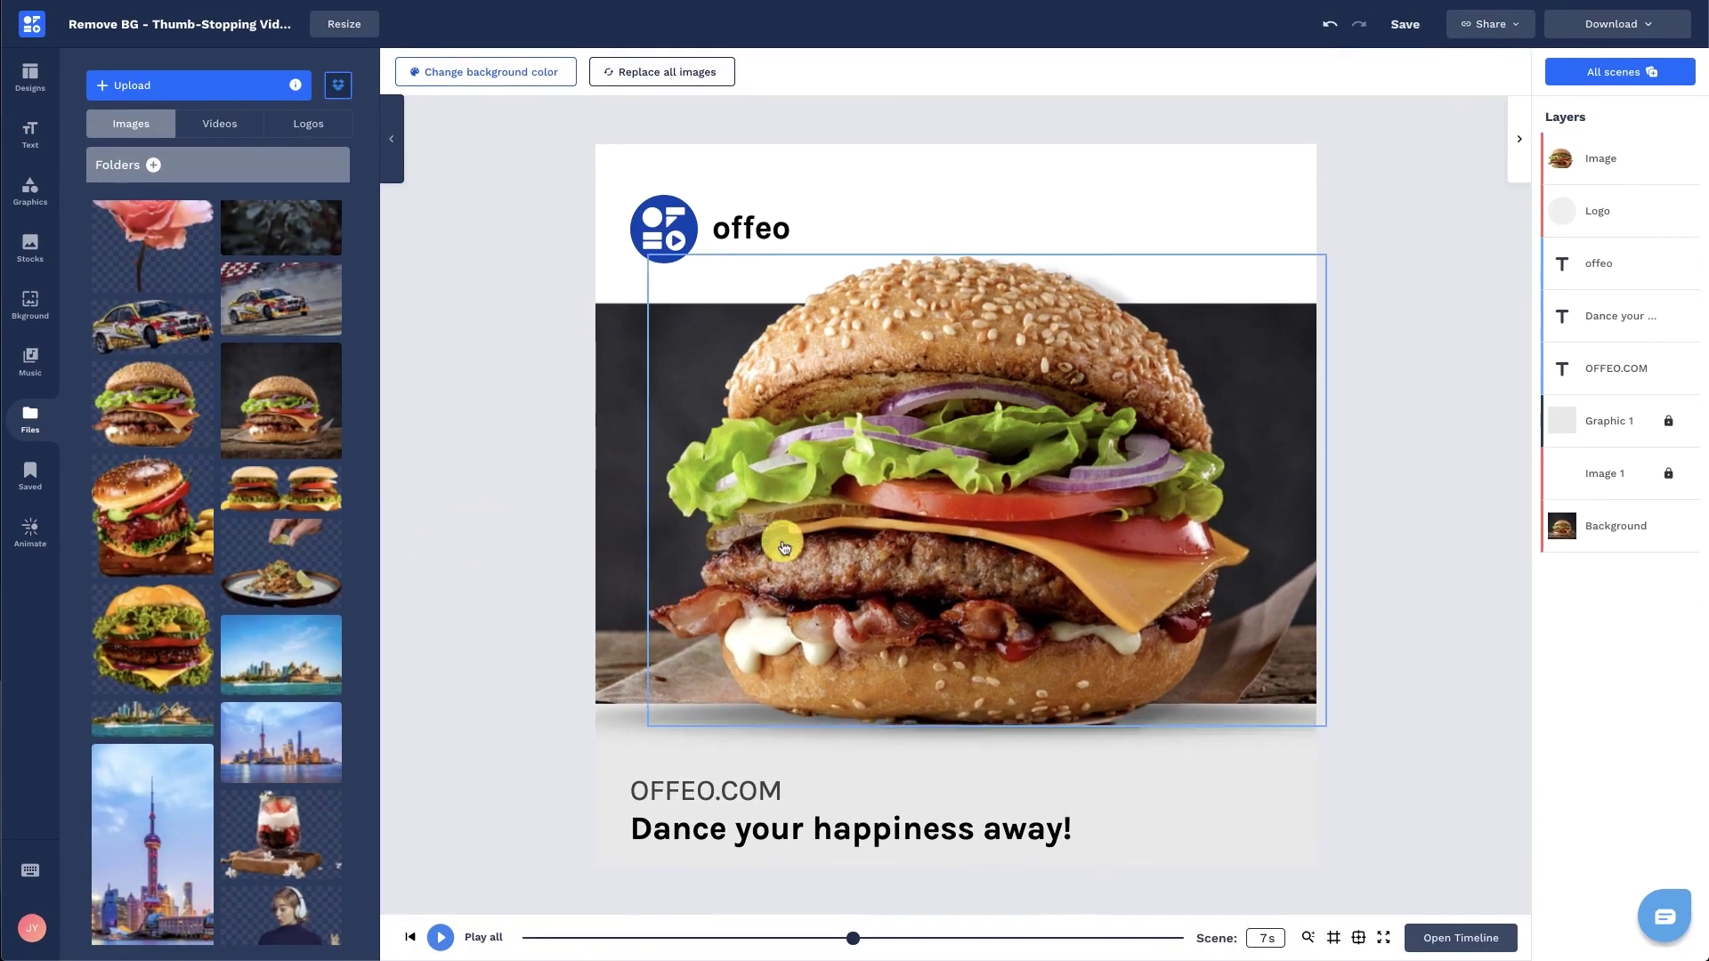
# Step: Replace the 'Dance your happiness away!' tagline with 'Fix your craving now!'
pyautogui.keyDown('shift'); pyautogui.click(1596, 530); pyautogui.keyUp('shift')
pyautogui.click(429, 553)
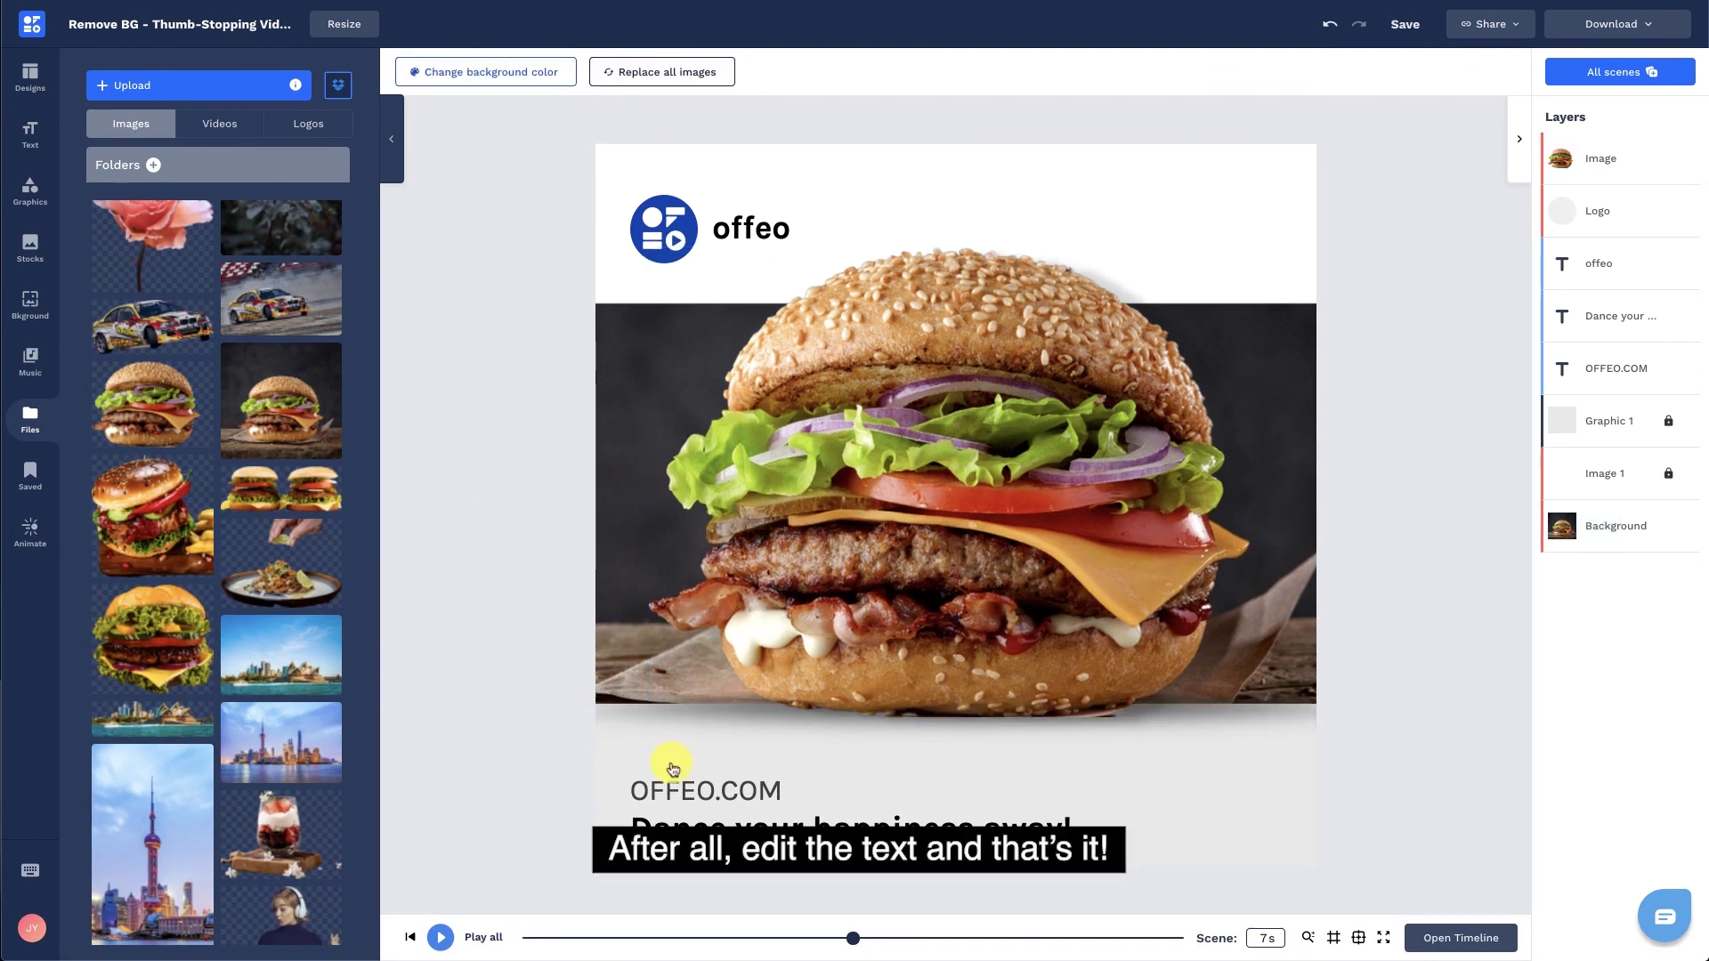
pyautogui.doubleClick(721, 824)
pyautogui.write('Fix')
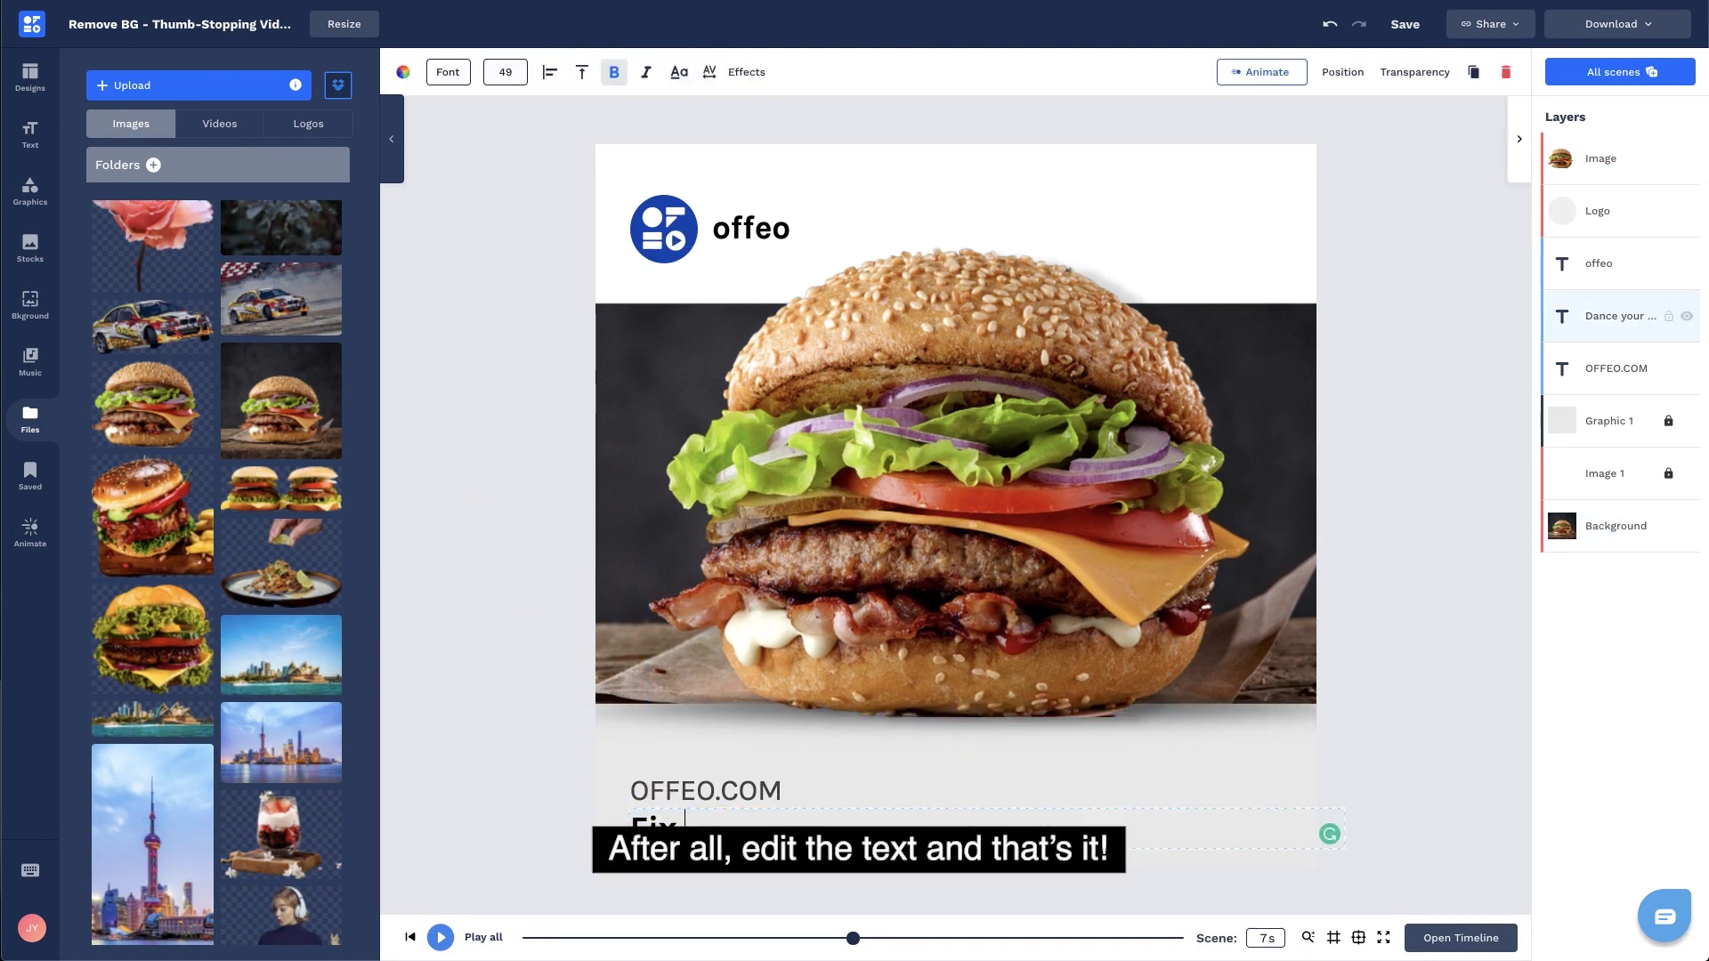
pyautogui.write(' your craving now!')
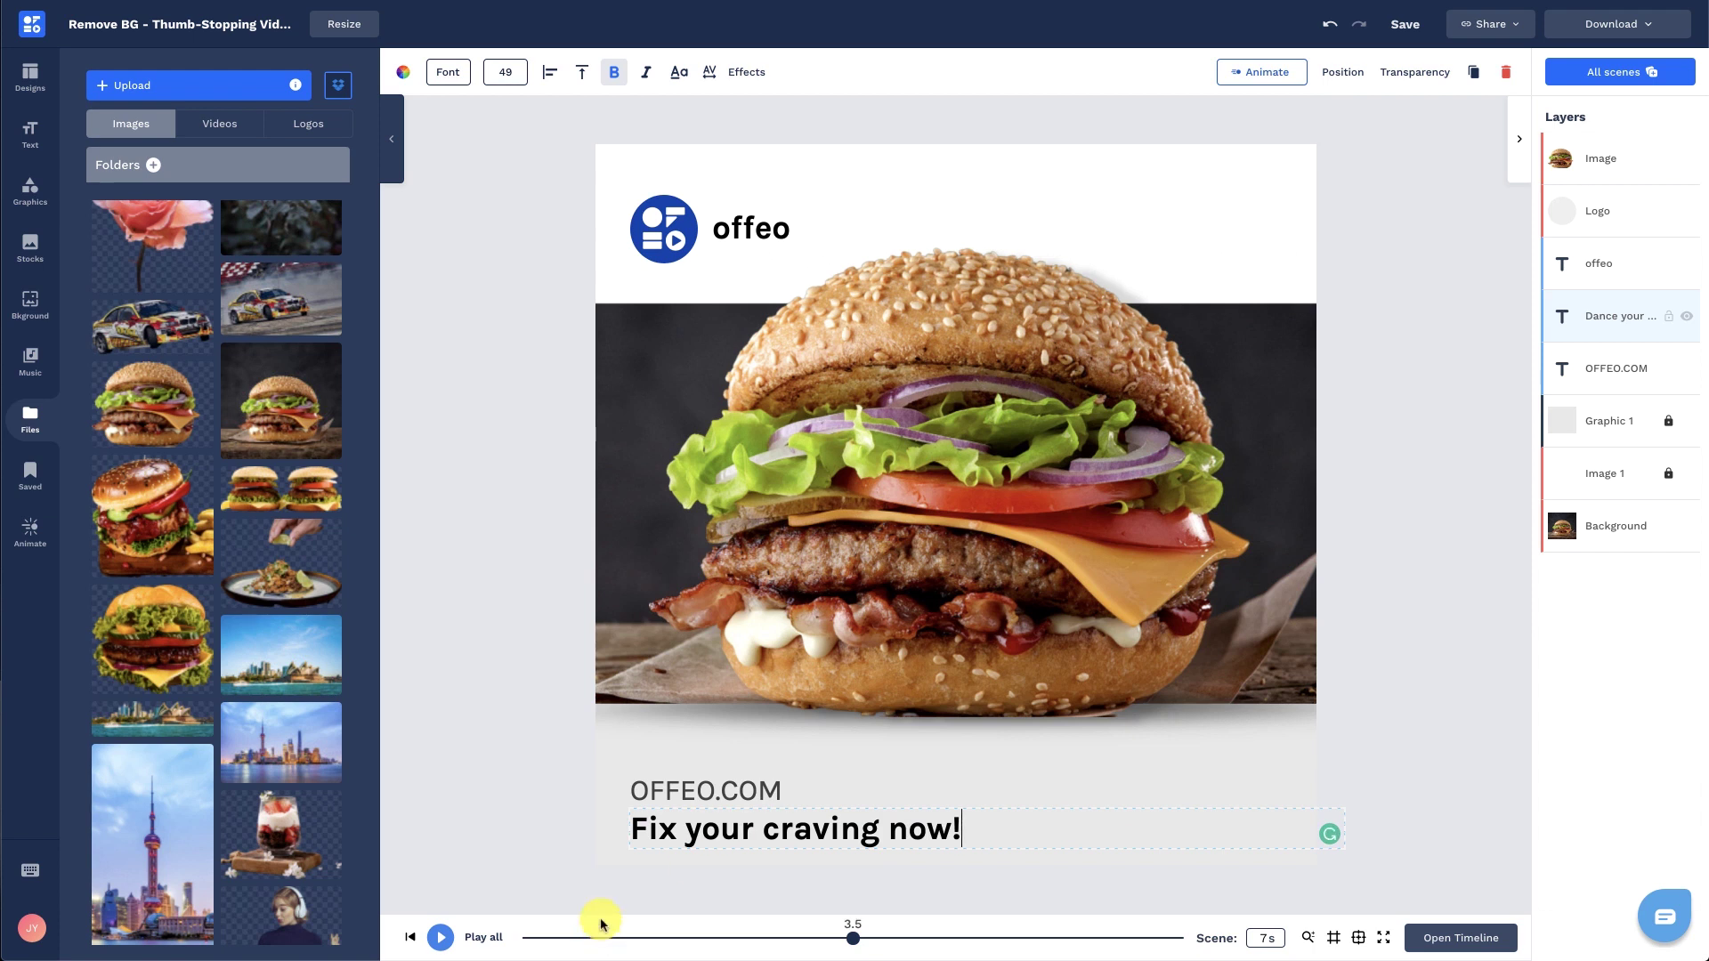
pyautogui.click(566, 857)
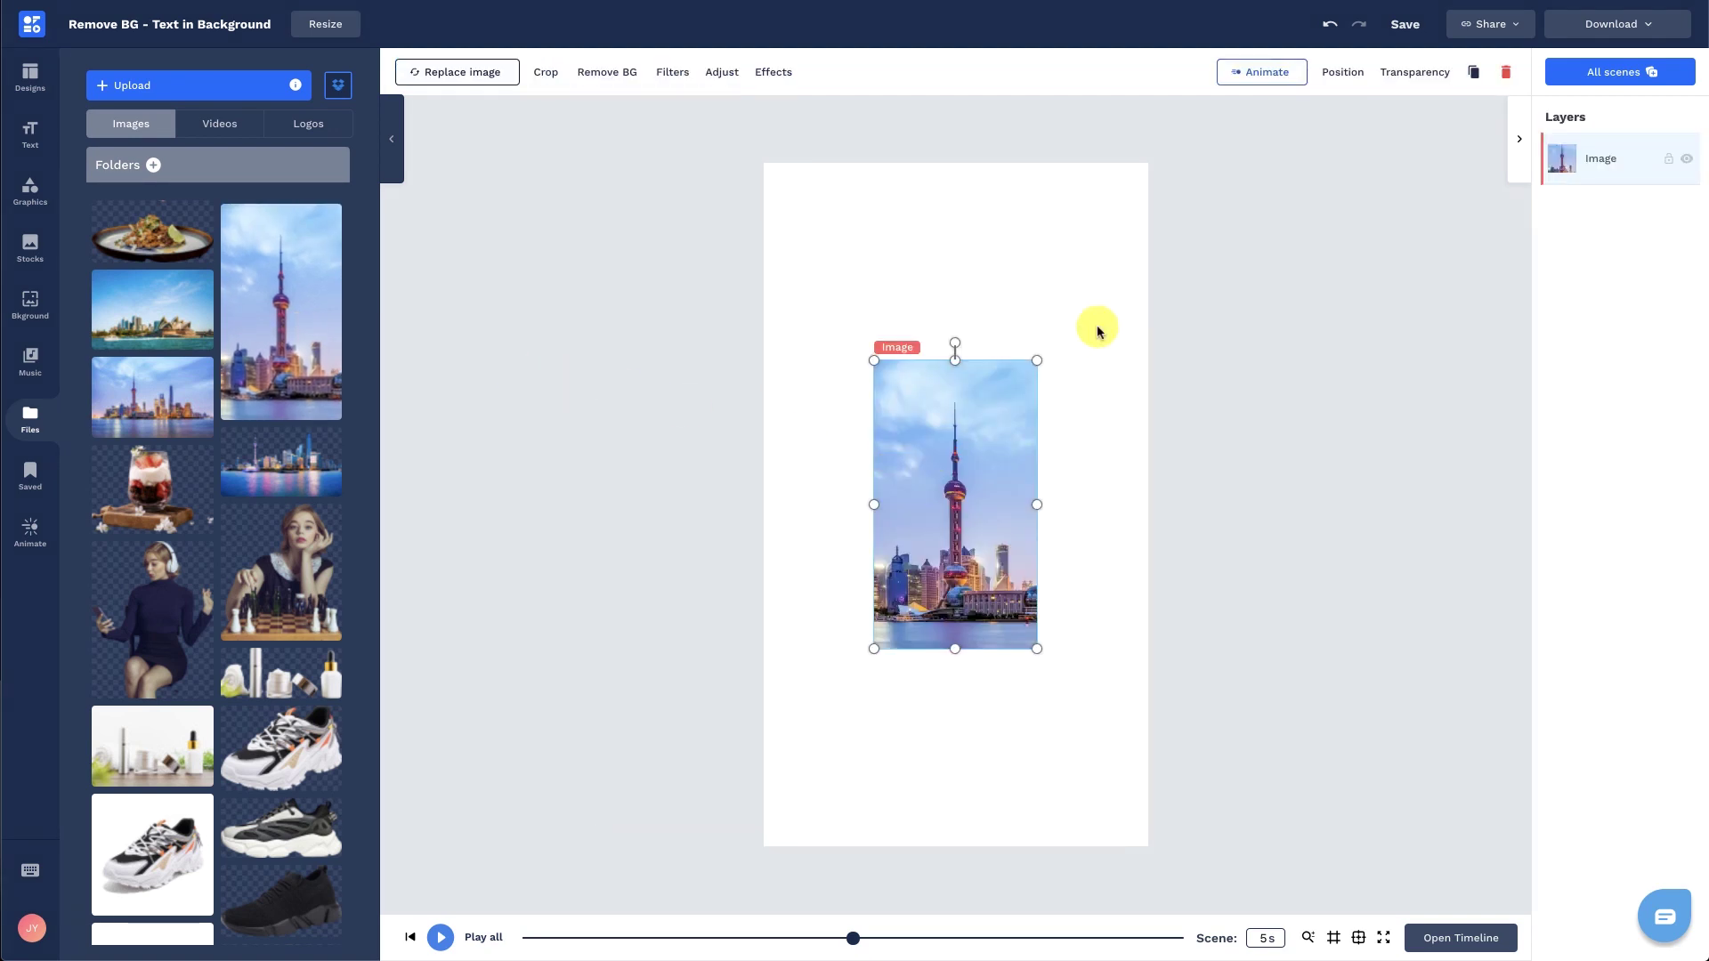
# Step: Fit the Shanghai tower photo to the canvas, enlarge it past the edges, and recentre it
pyautogui.click(1341, 71)
pyautogui.click(1348, 422)
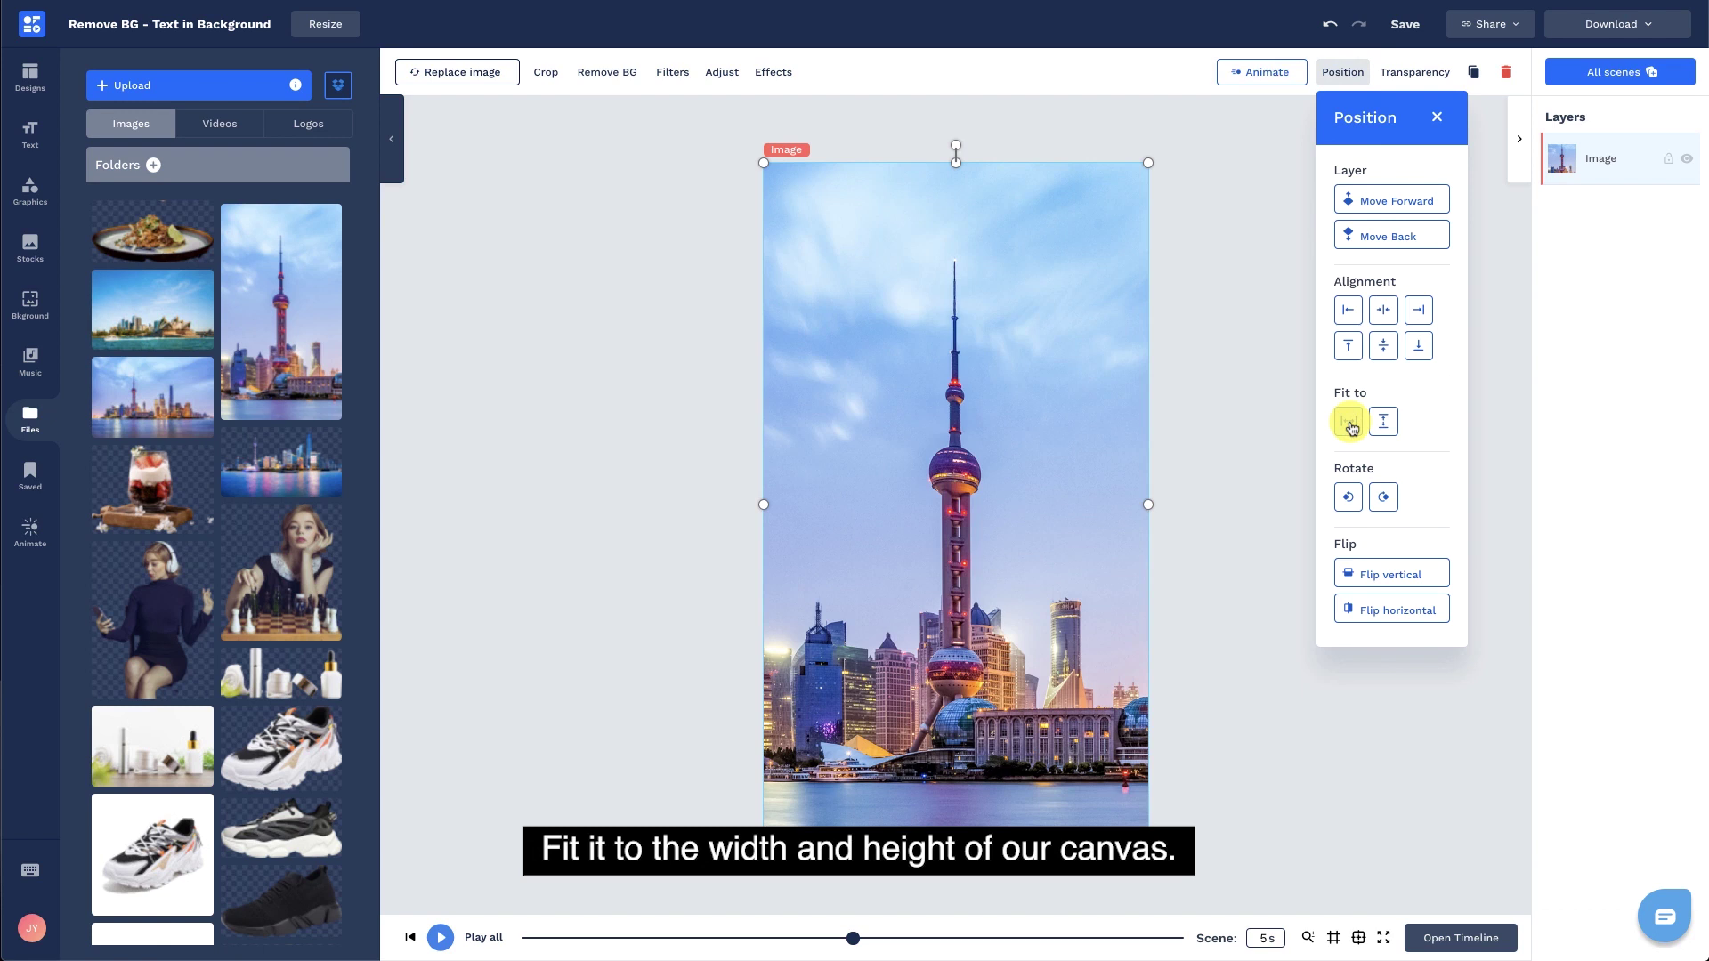
pyautogui.moveTo(1151, 161); pyautogui.dragTo(1168, 143)
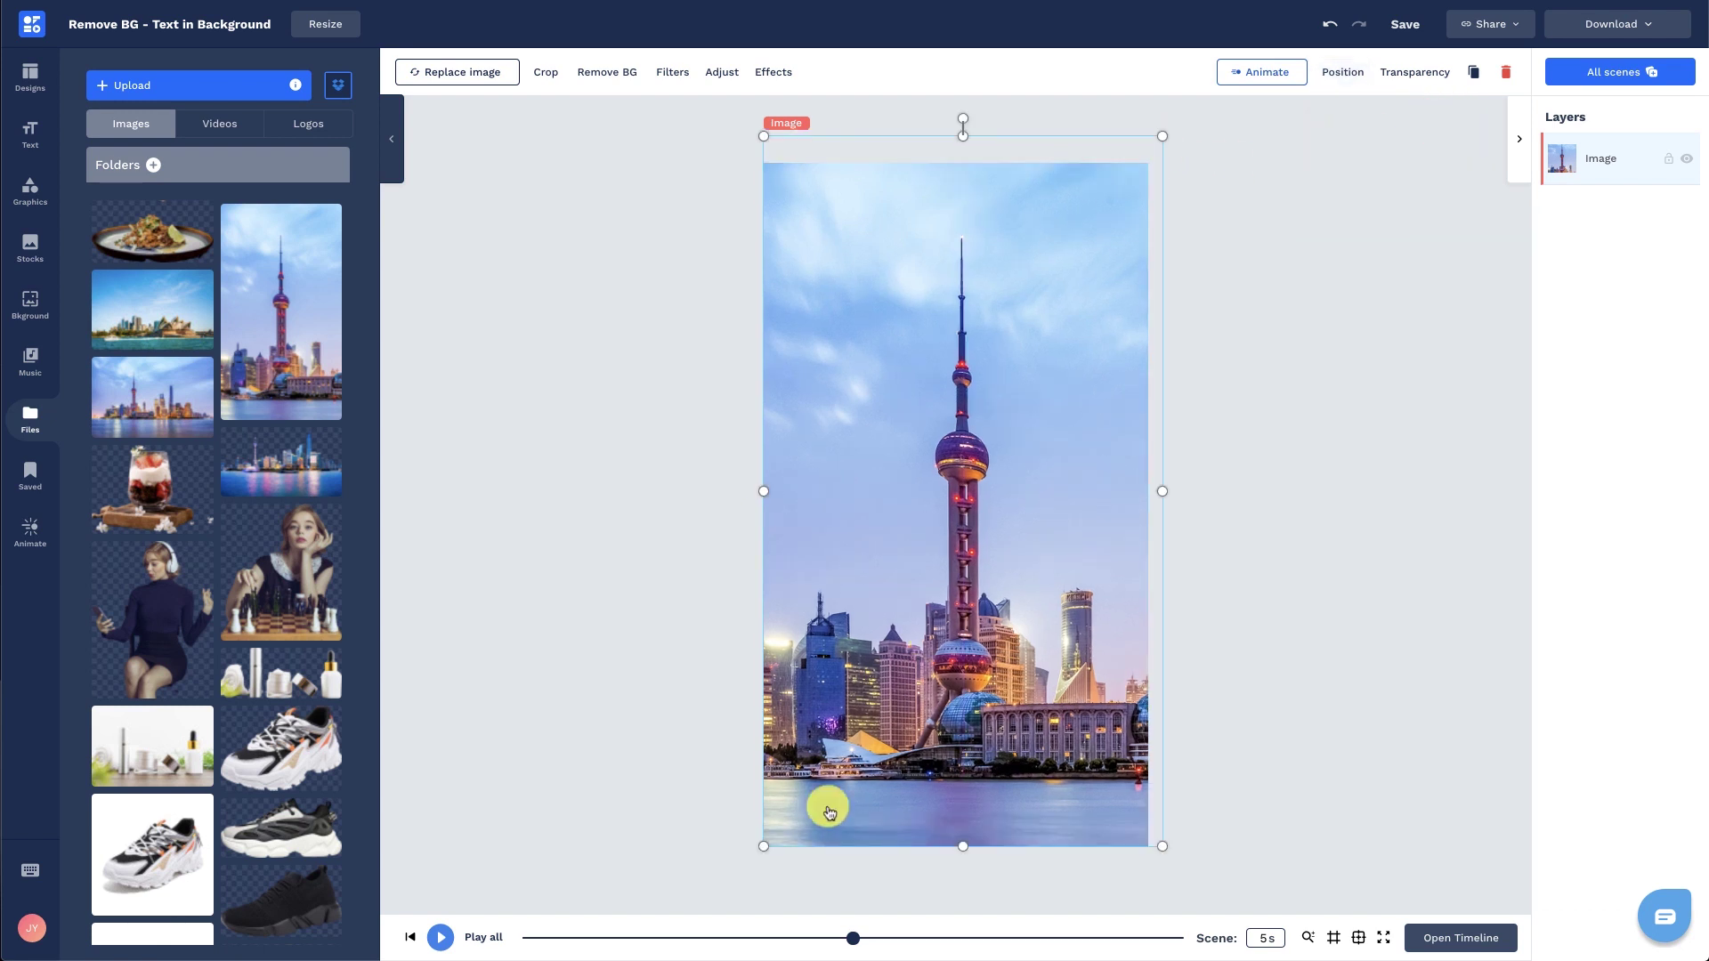
pyautogui.moveTo(761, 842); pyautogui.dragTo(743, 865)
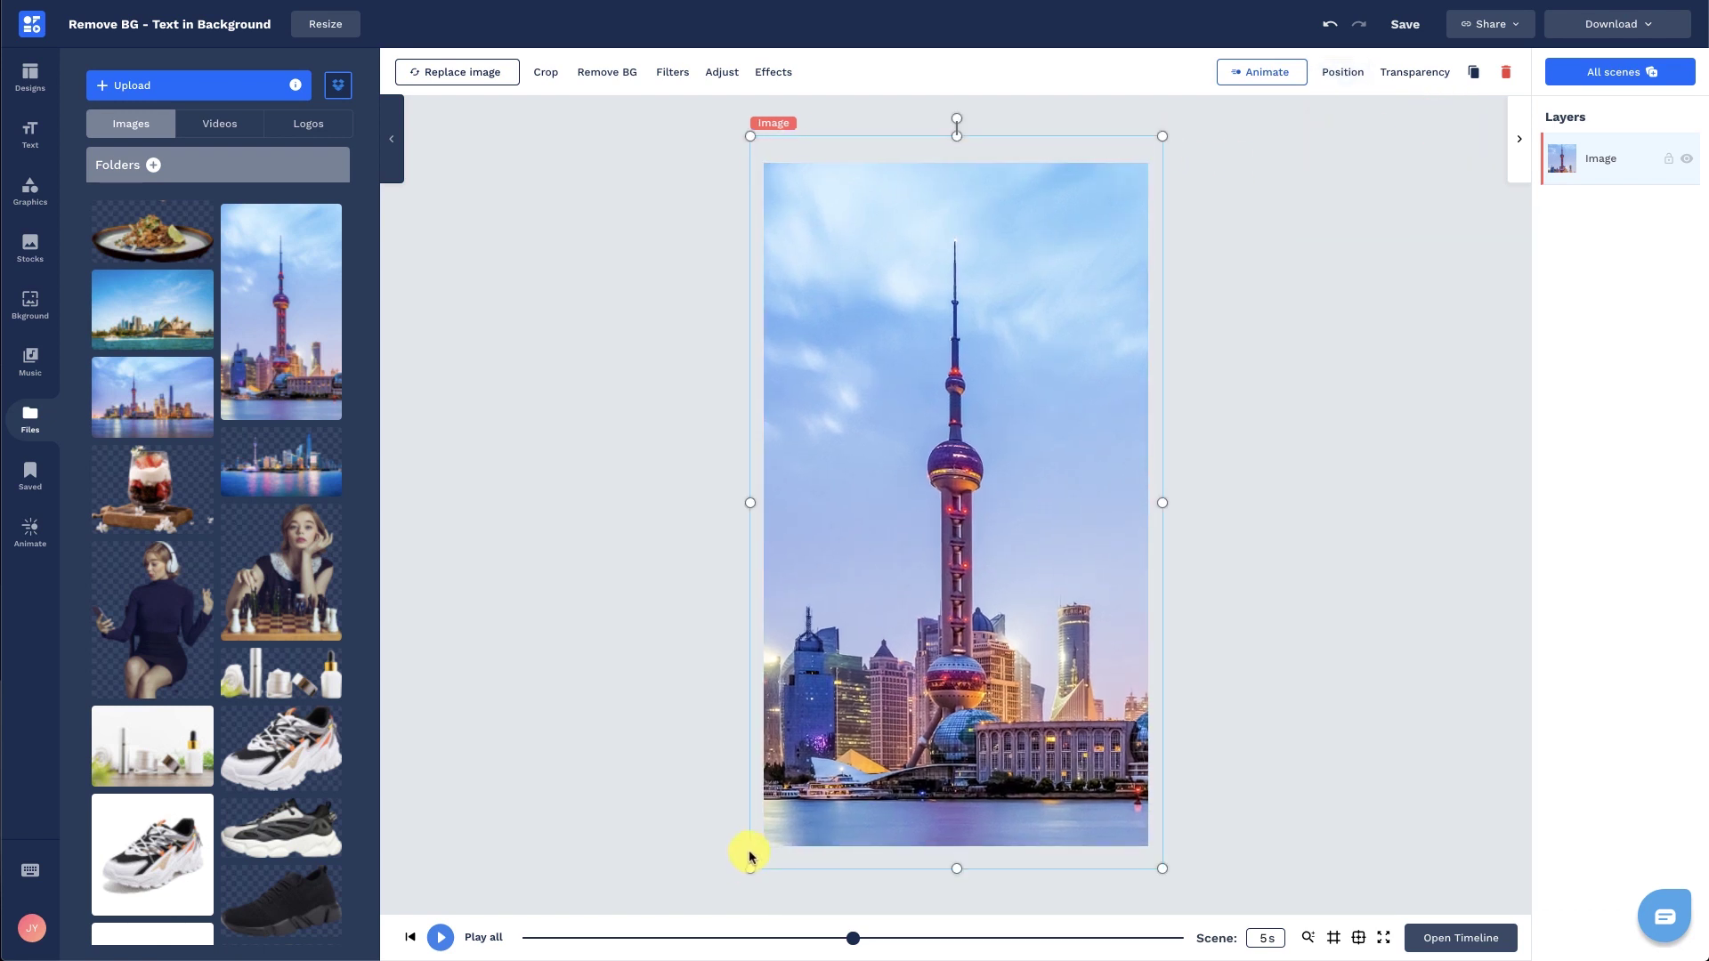
pyautogui.moveTo(931, 747); pyautogui.dragTo(935, 749)
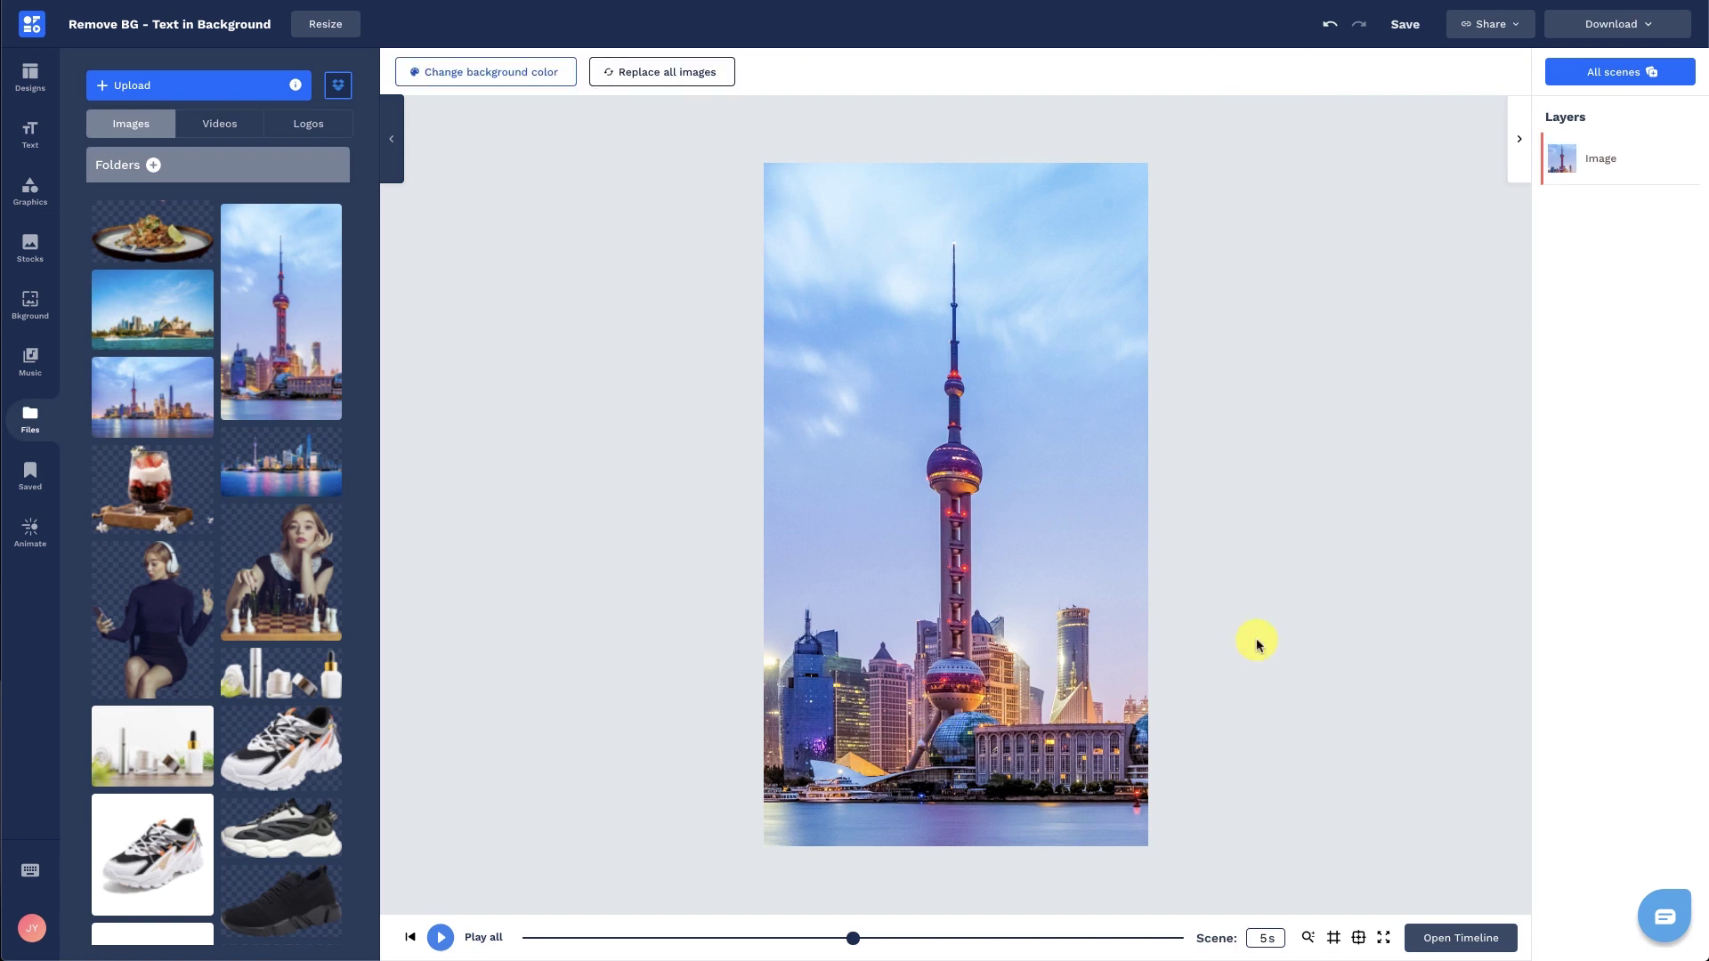
# Step: Duplicate the tower photo layer and remove the copy's background, spending one credit
pyautogui.click(1631, 161)
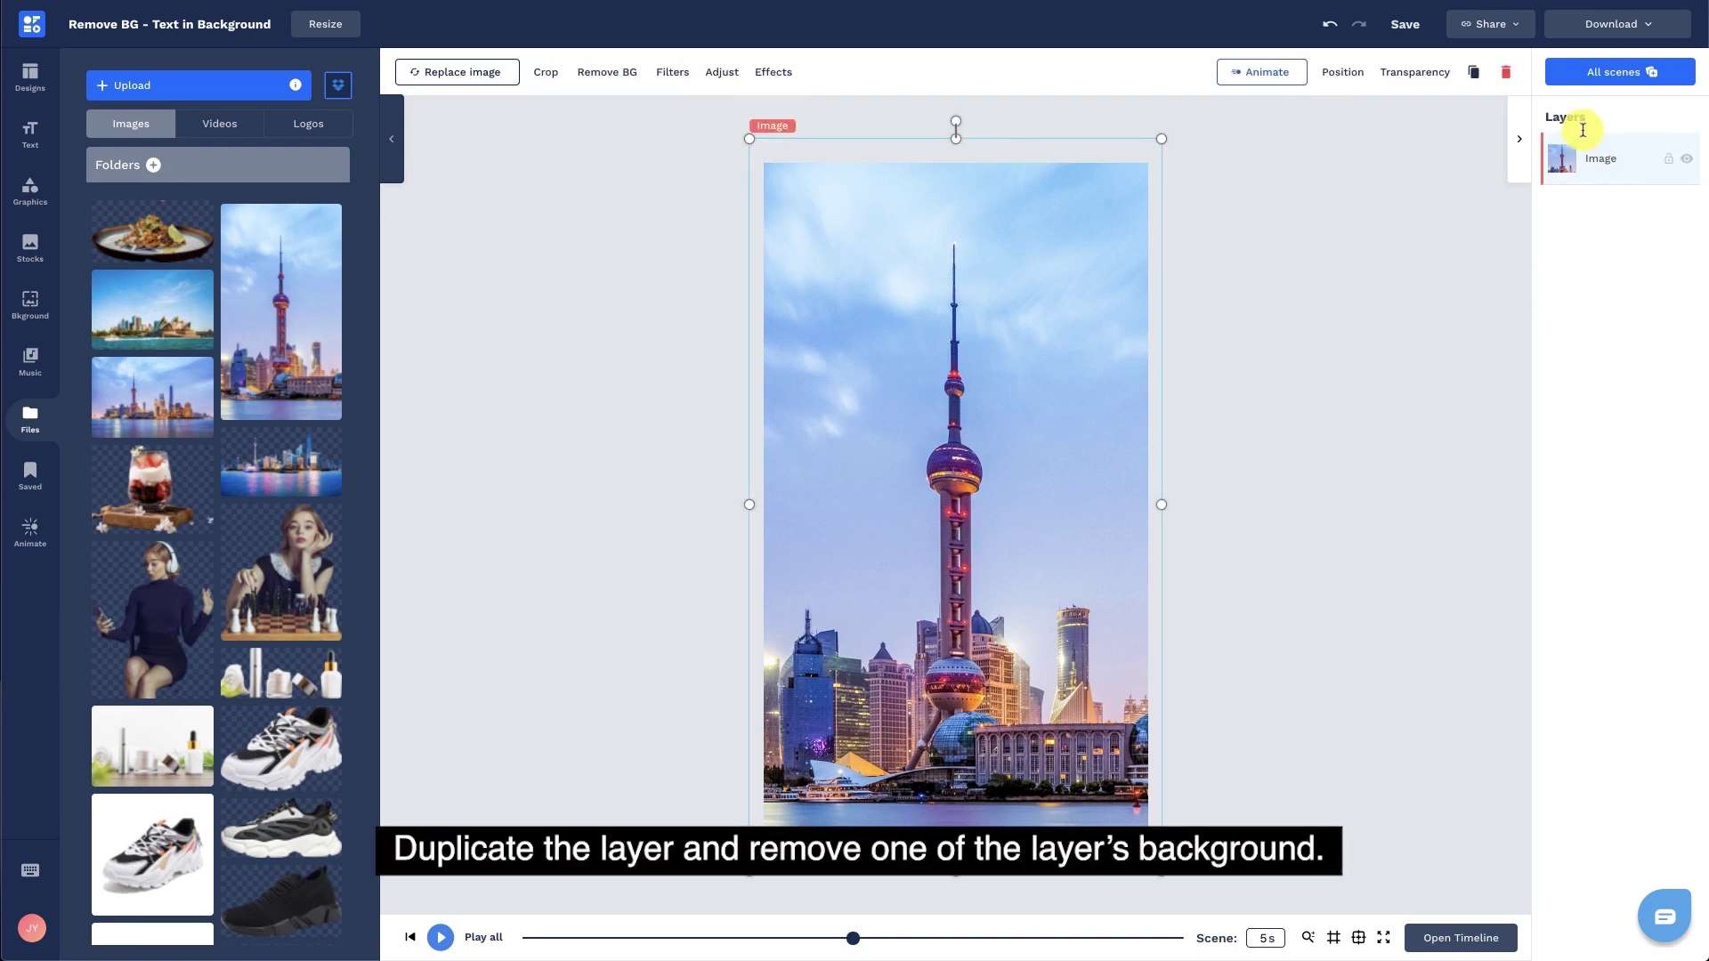
pyautogui.click(1473, 75)
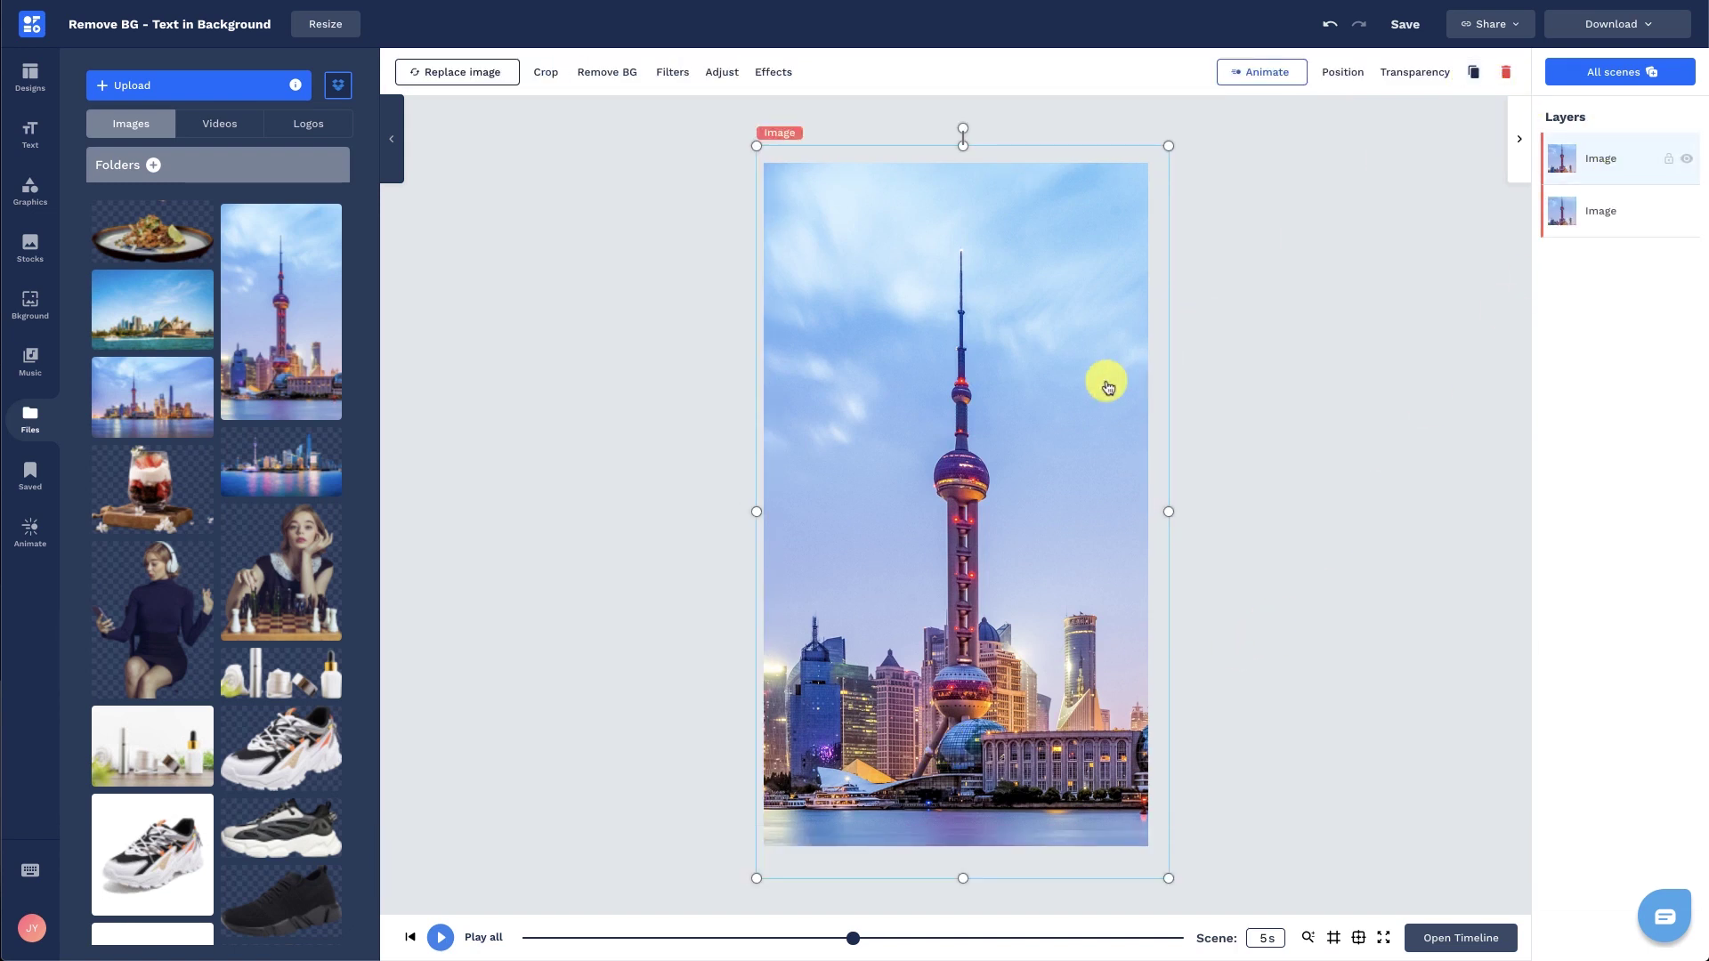
pyautogui.moveTo(1103, 382); pyautogui.dragTo(1102, 386)
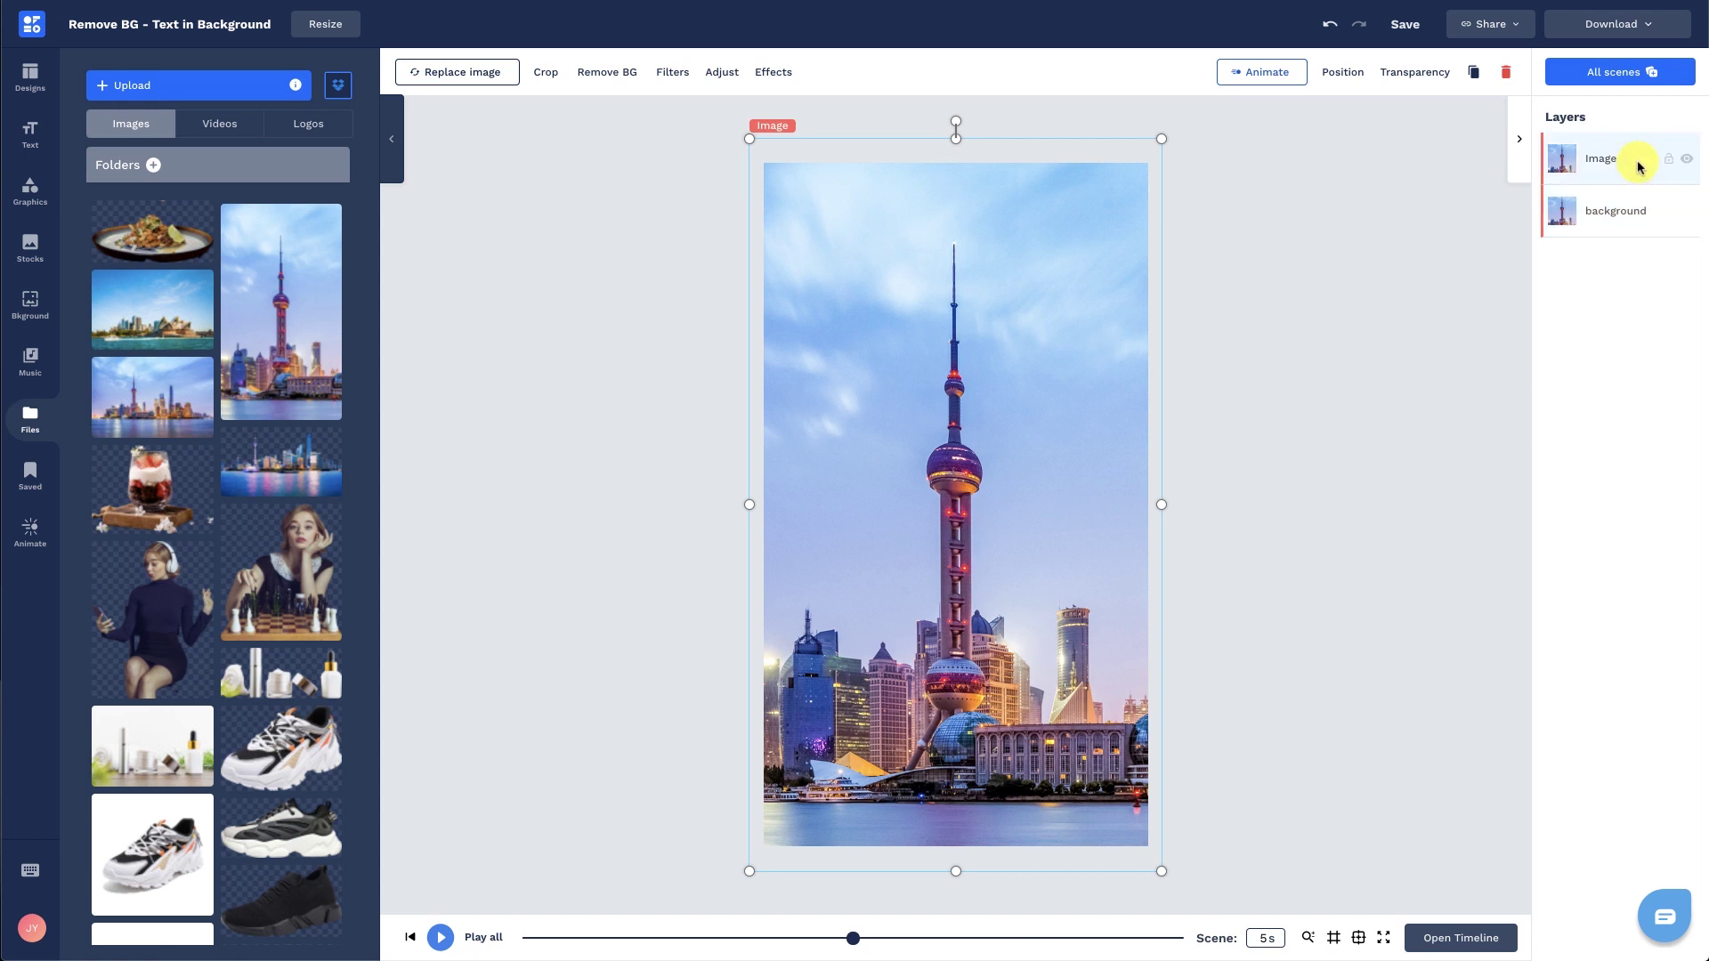
pyautogui.click(624, 76)
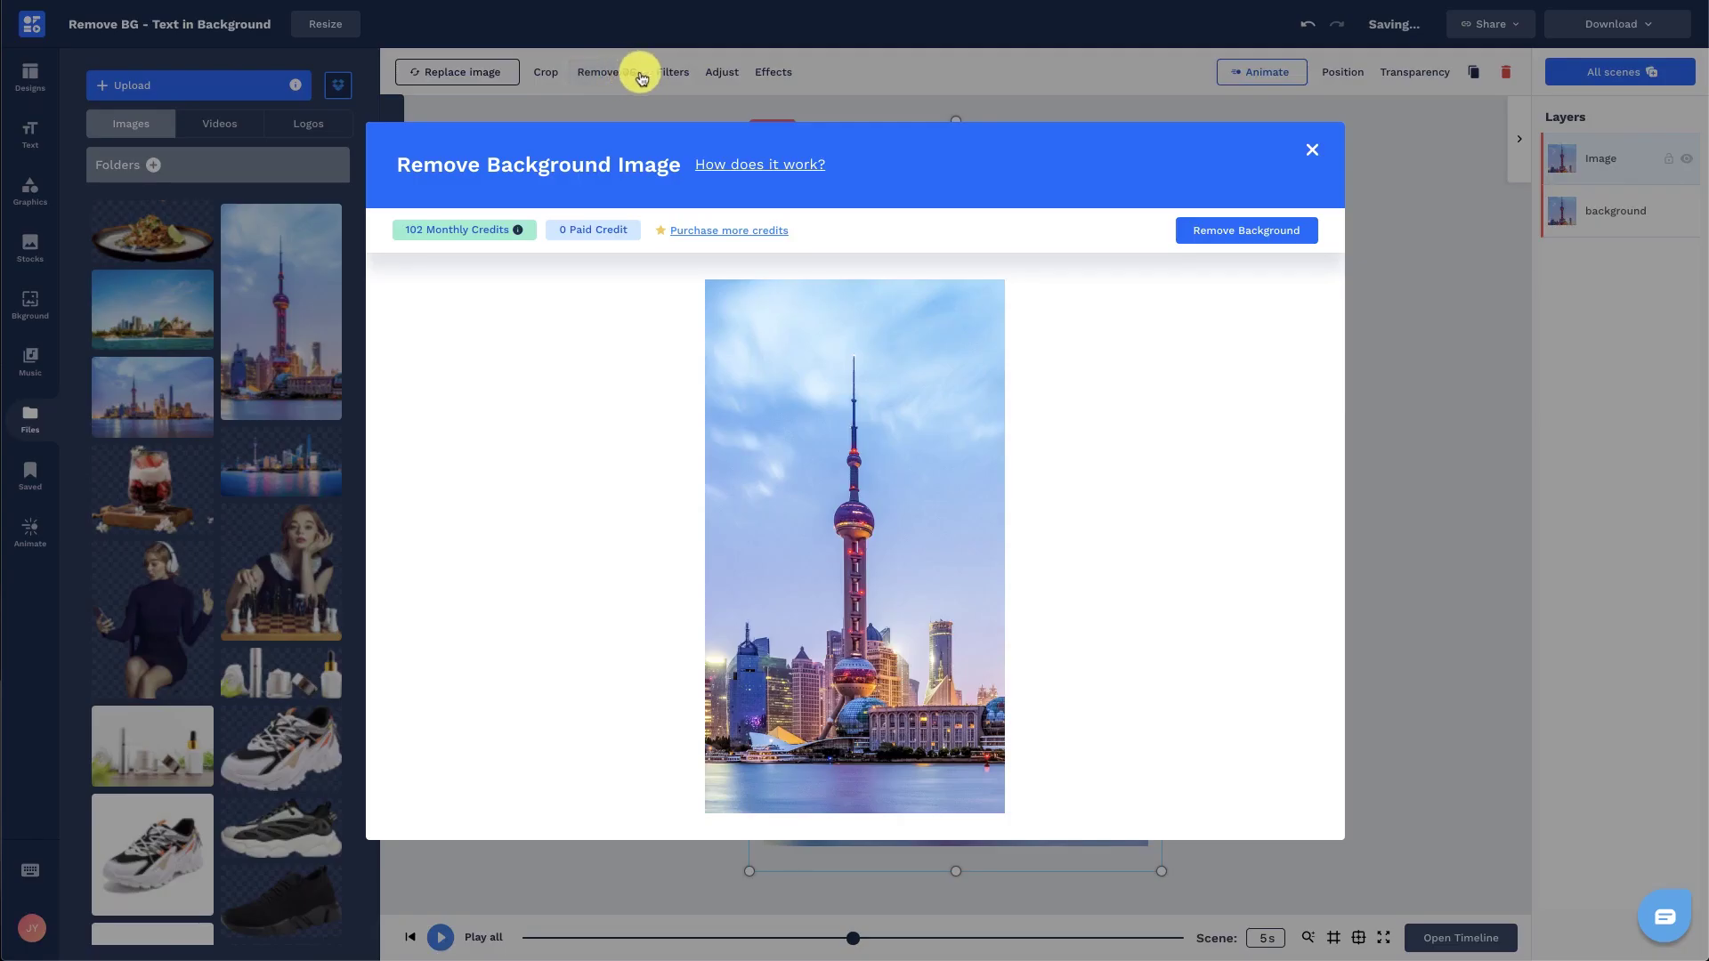
pyautogui.click(1198, 230)
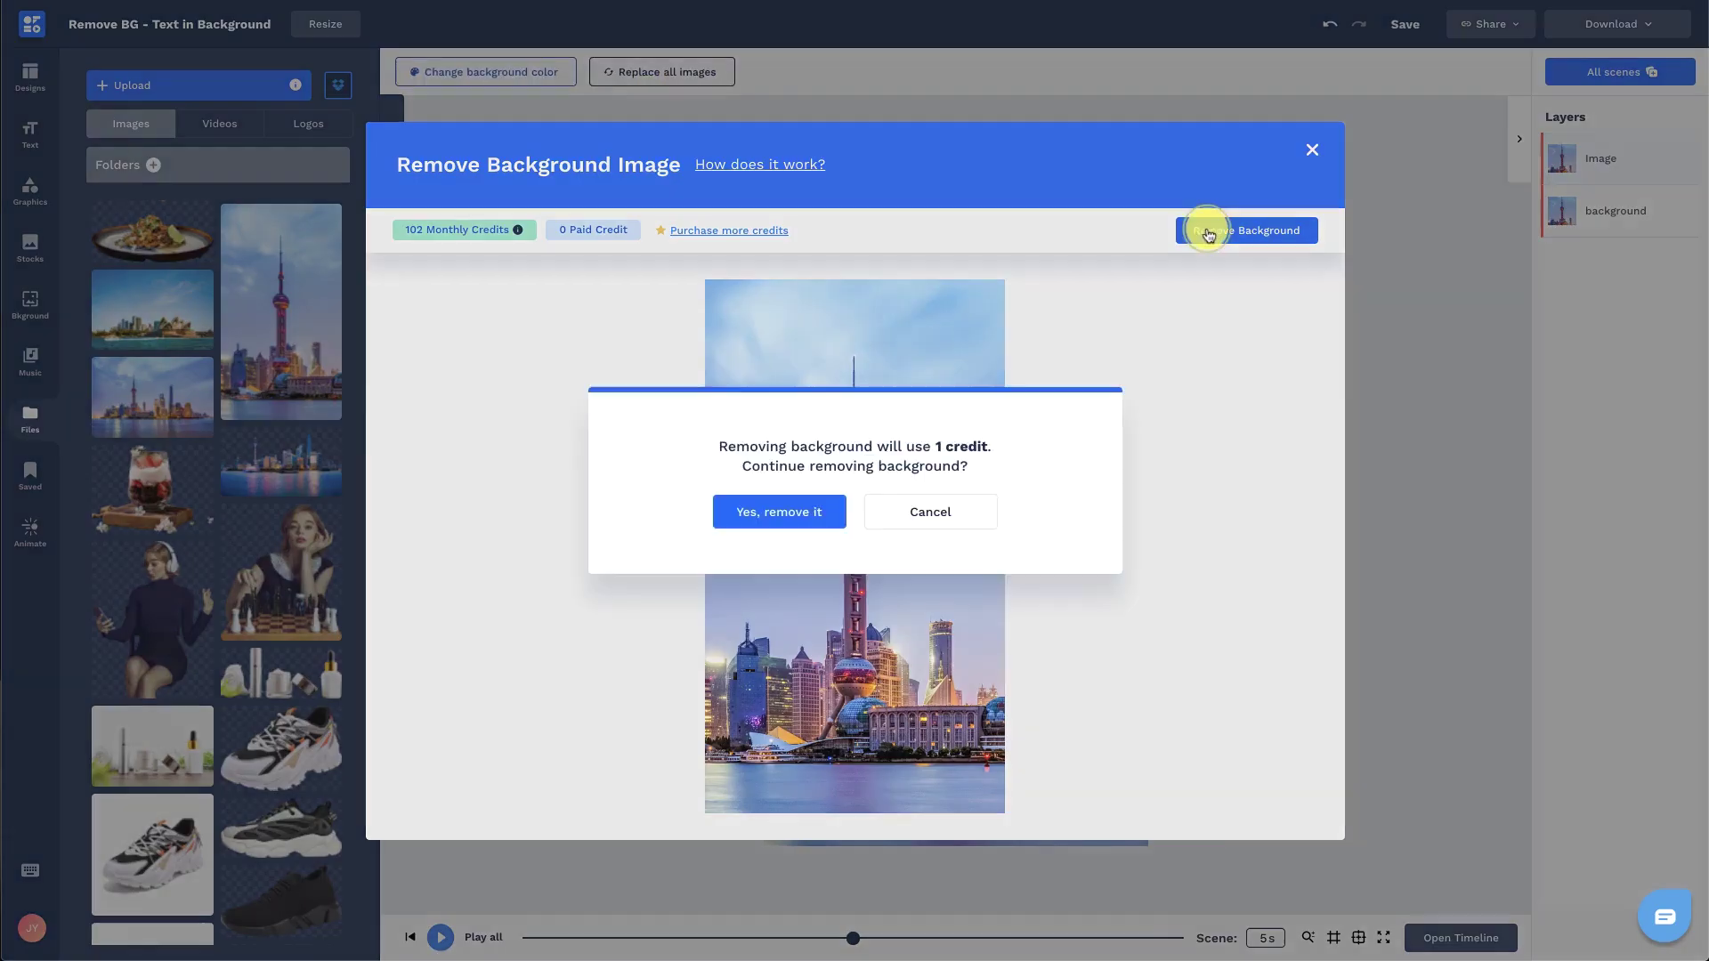
pyautogui.click(788, 516)
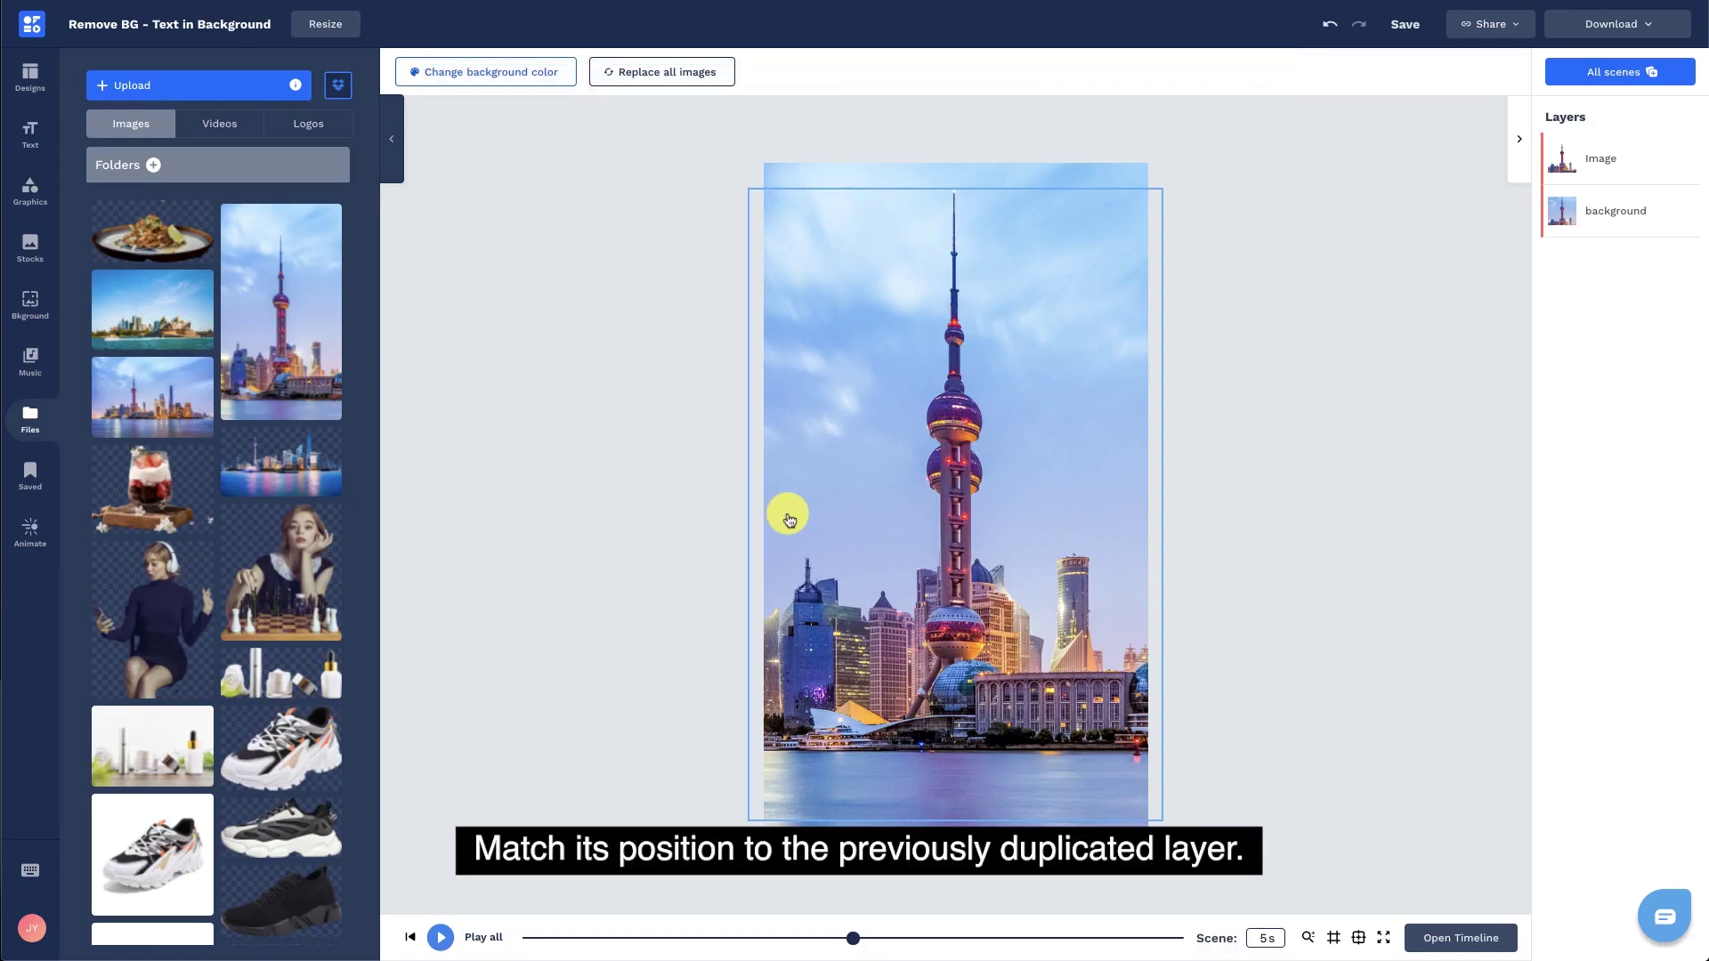
# Step: Align the cut-out tower over the original photo and lock its layer
pyautogui.click(940, 431)
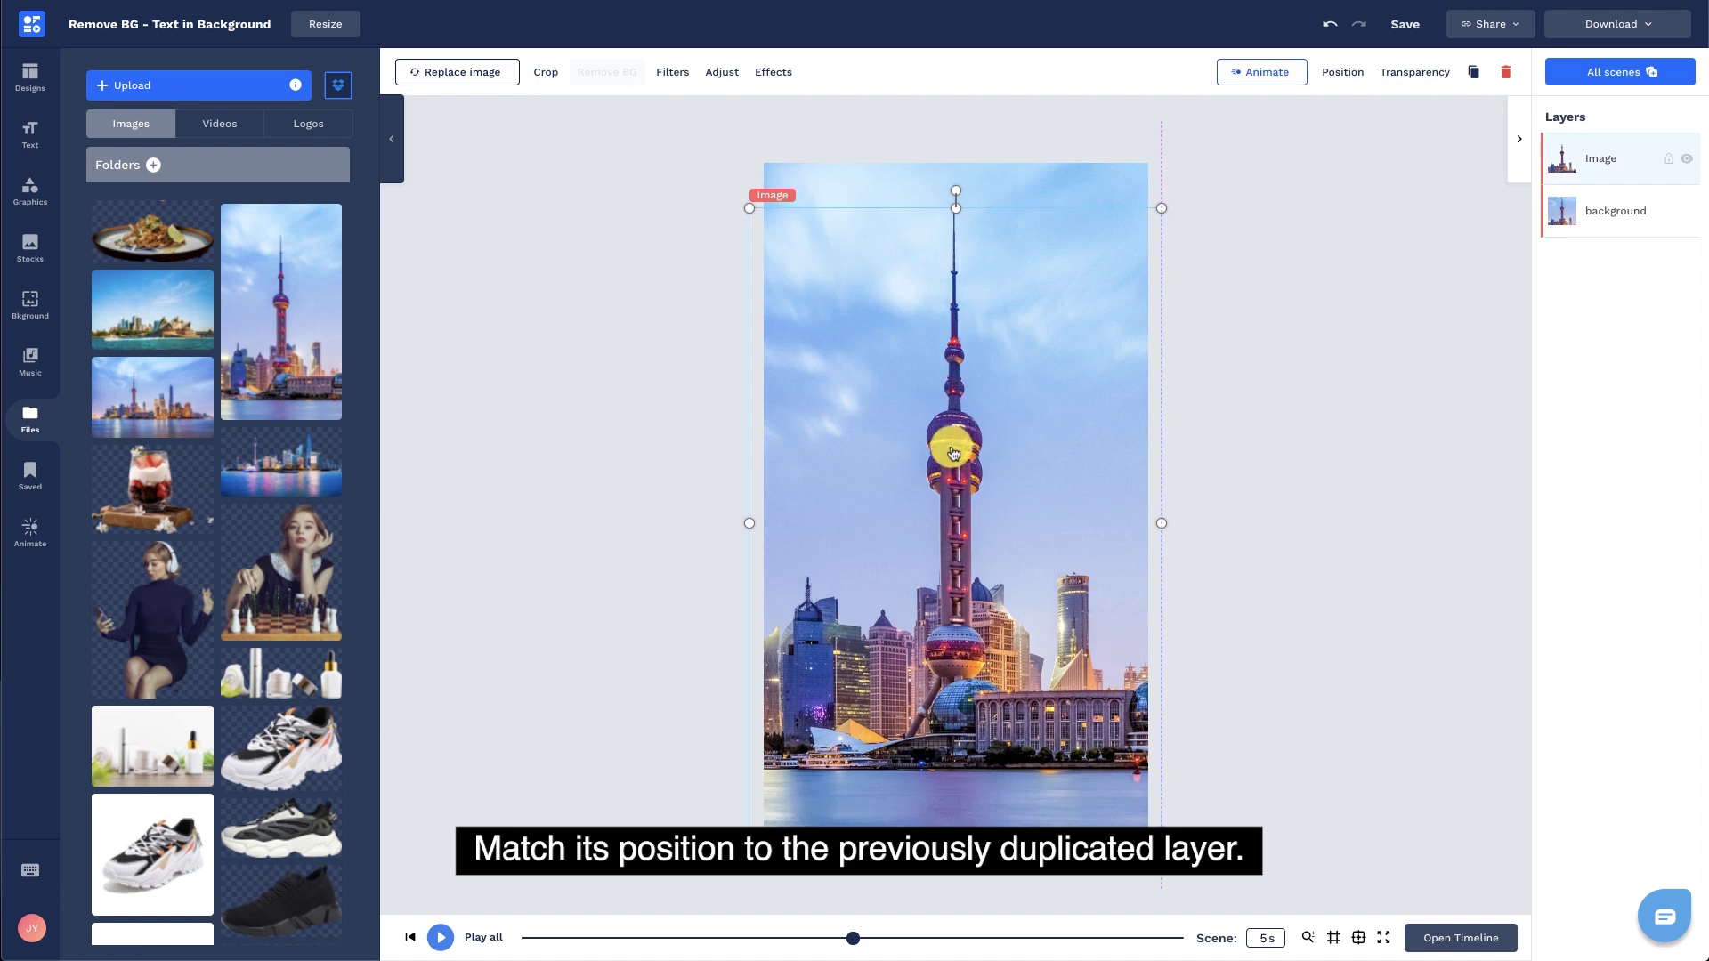
pyautogui.moveTo(949, 409); pyautogui.dragTo(950, 480)
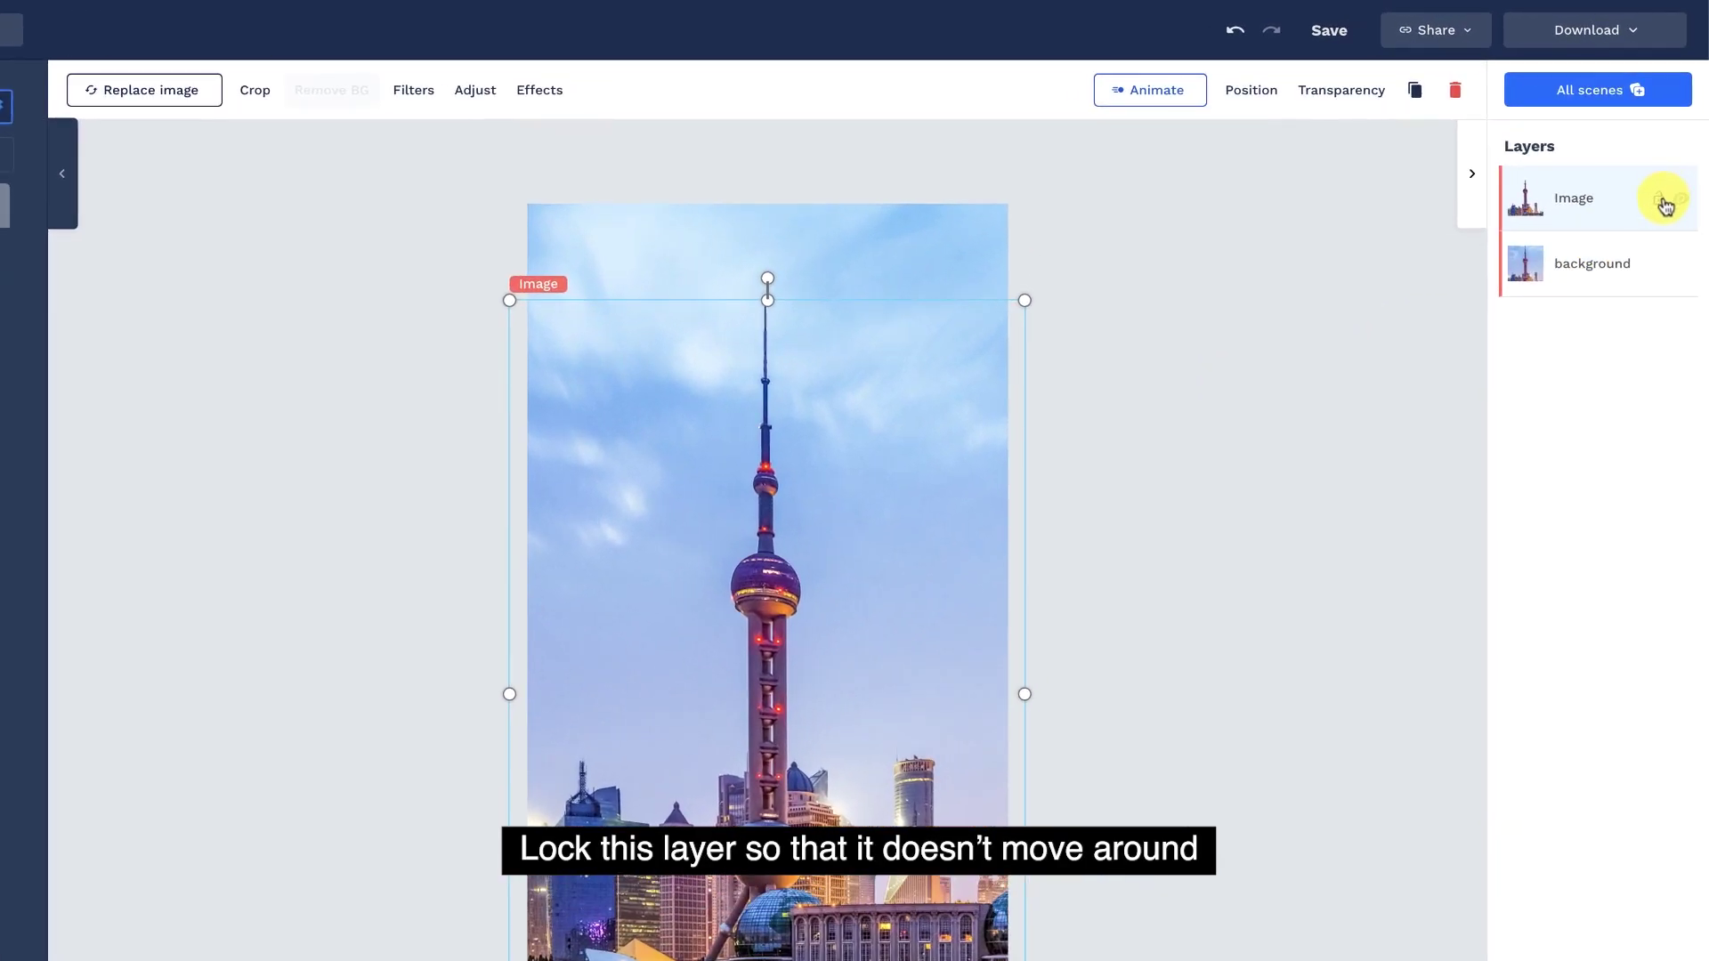
pyautogui.click(1662, 201)
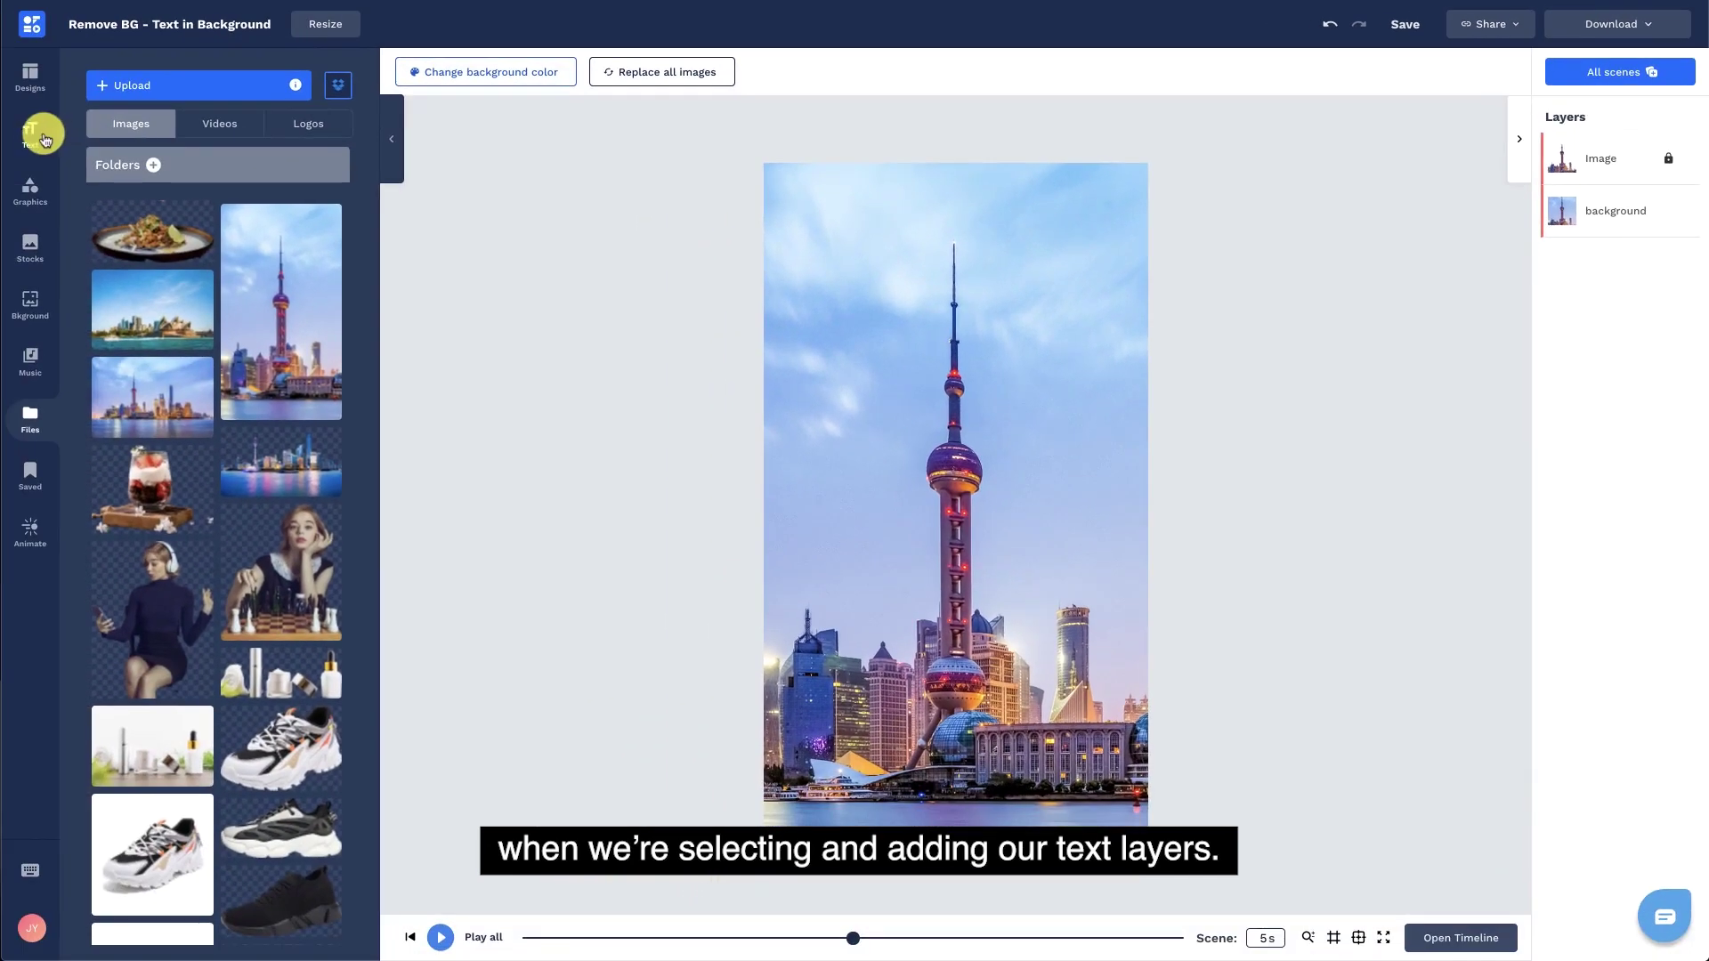
# Step: Add a new heading to the poster reading 上
pyautogui.click(40, 139)
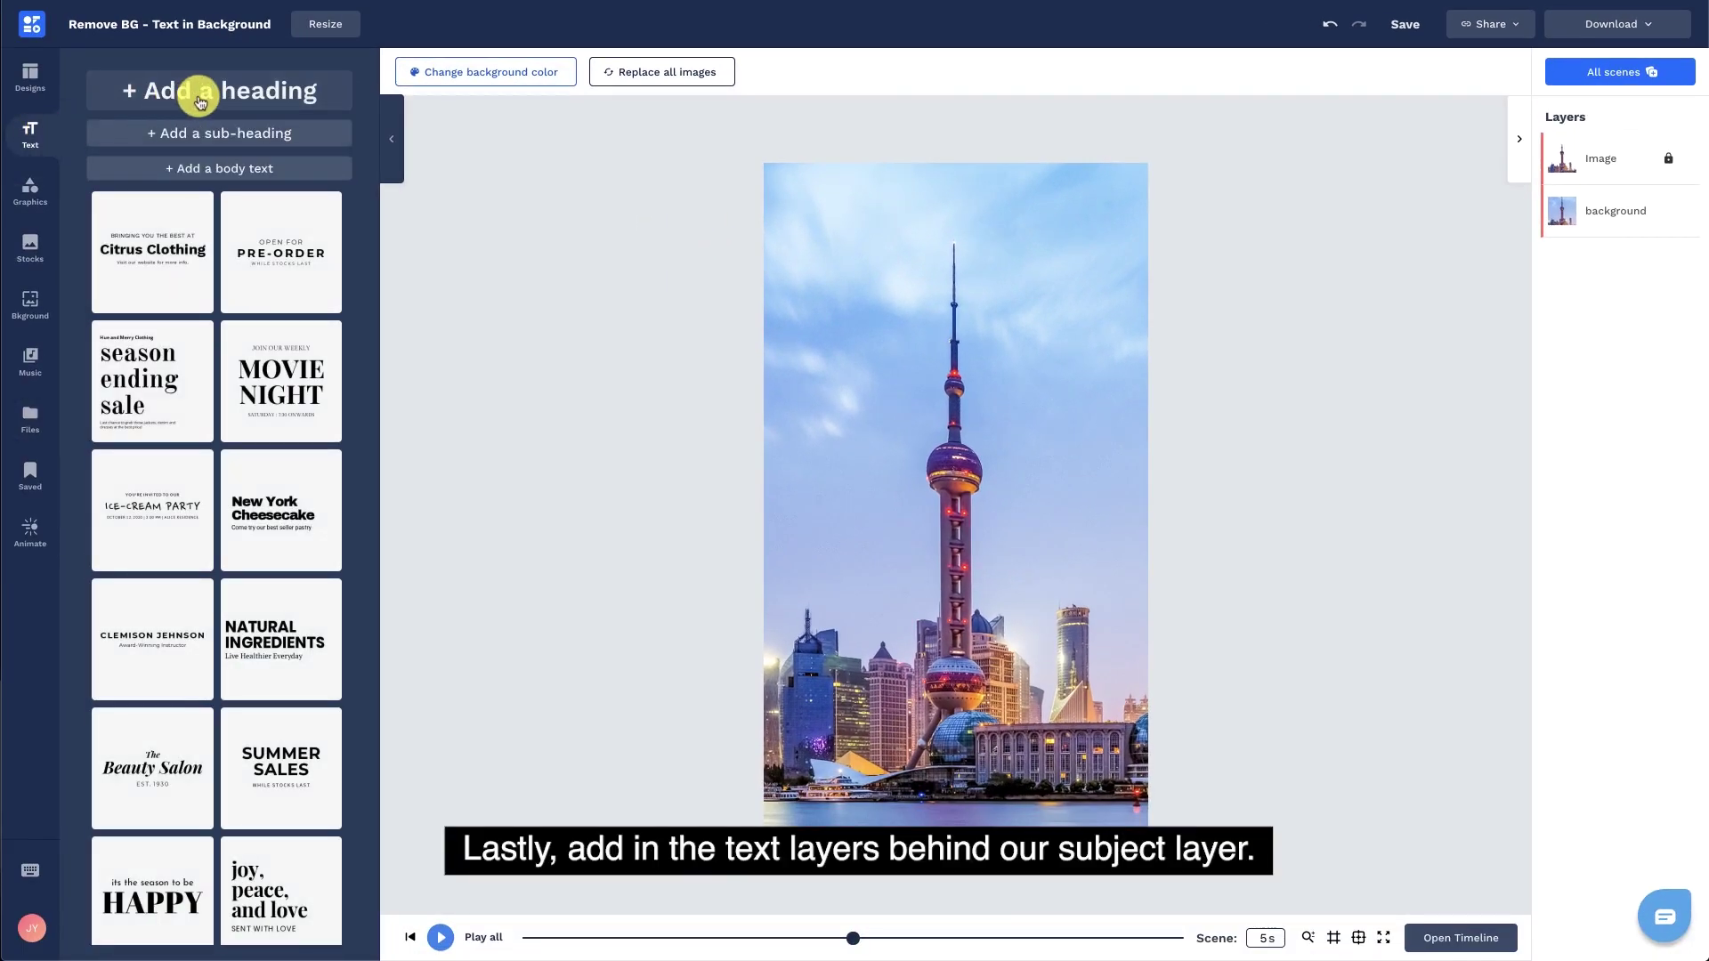
pyautogui.click(197, 99)
pyautogui.doubleClick(812, 497)
pyautogui.write('shan')
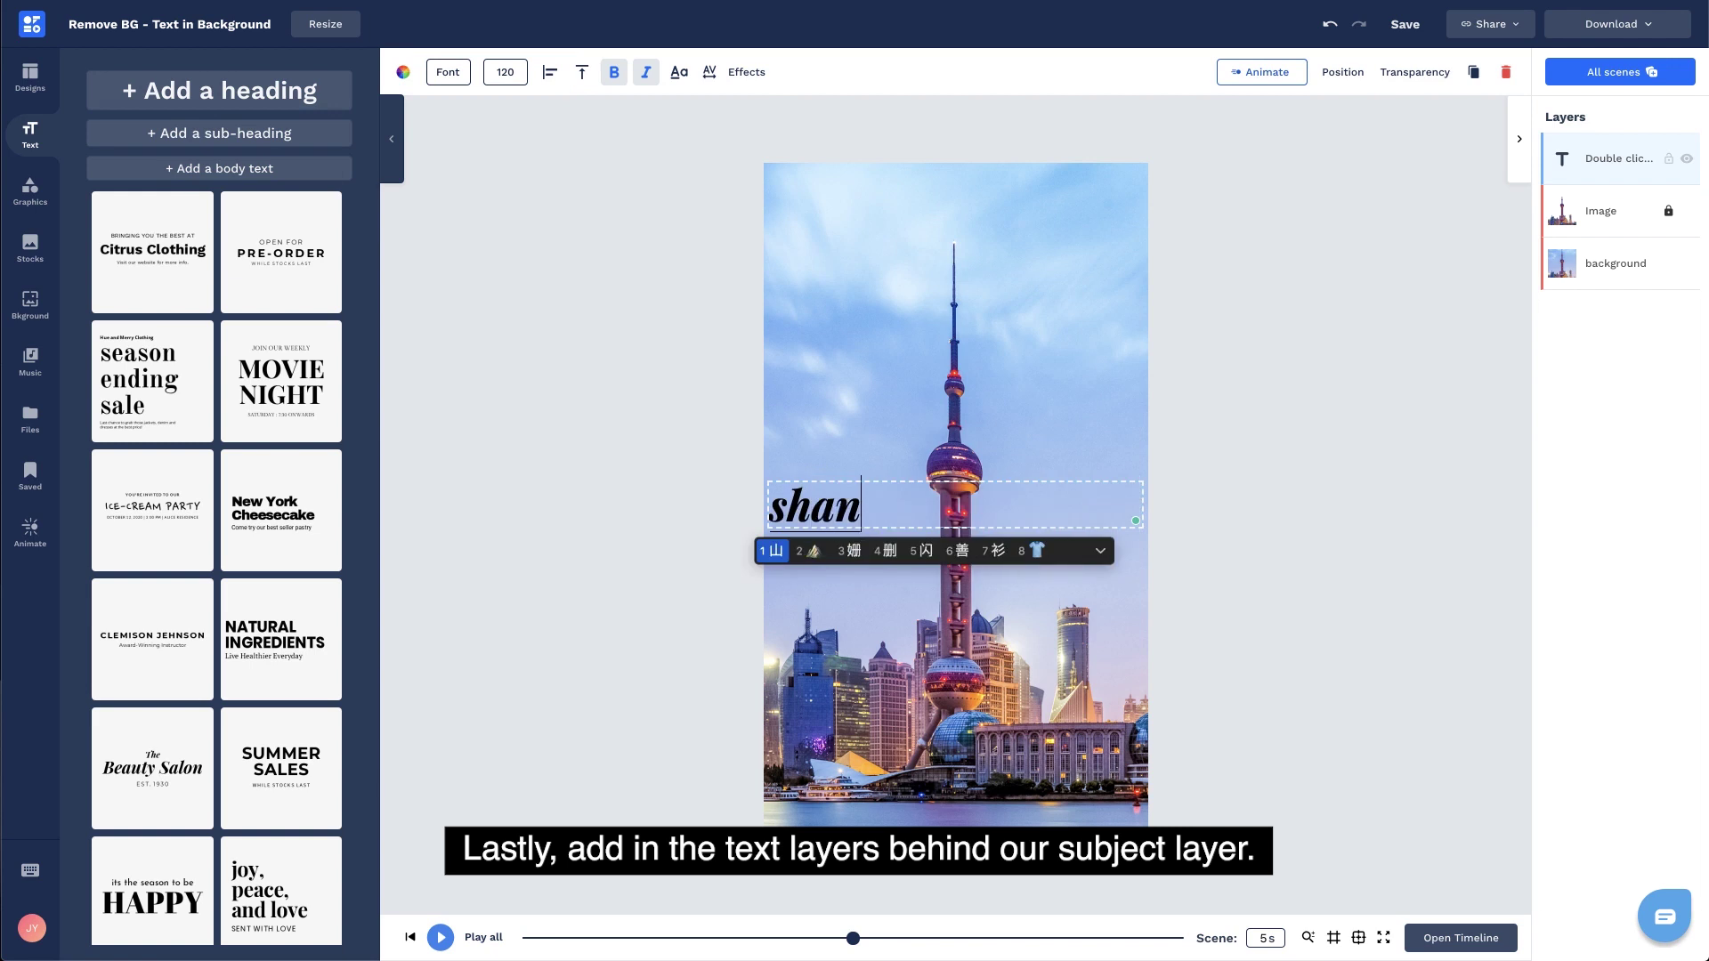
pyautogui.write('g')
pyautogui.press('space')
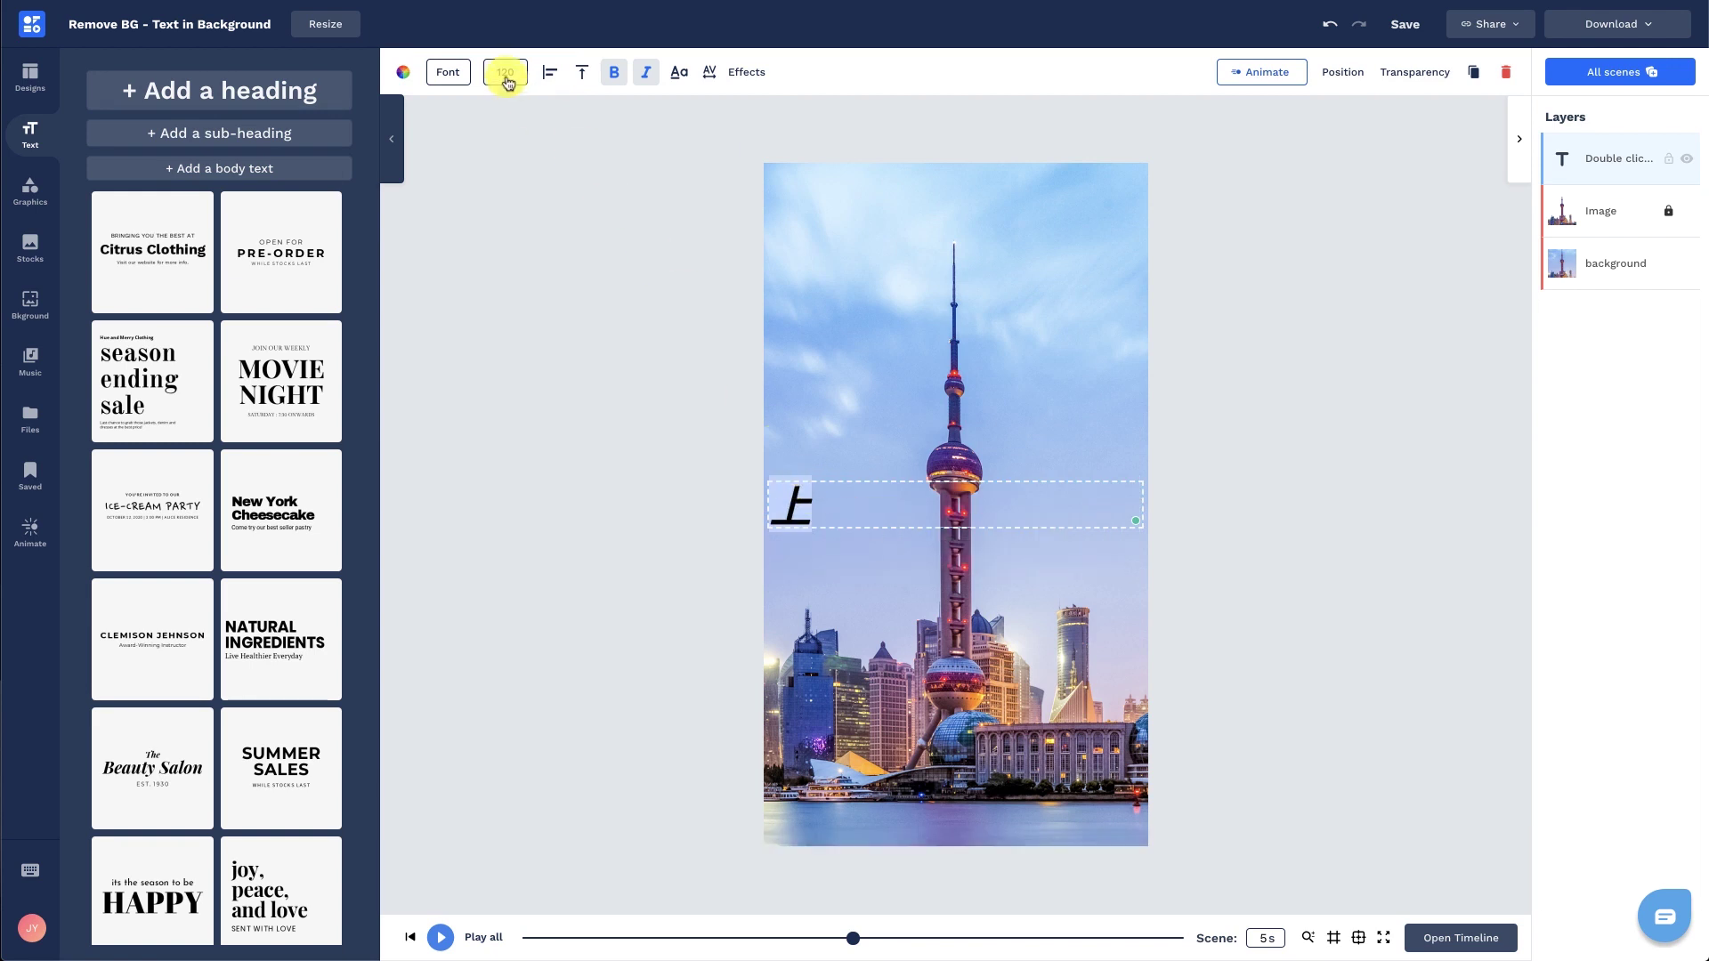
# Step: Style 上 at size 400 in white, using the Chinese Simplified font Ma Shan Zheng
pyautogui.click(505, 72)
pyautogui.moveTo(462, 125); pyautogui.dragTo(603, 153)
pyautogui.click(404, 76)
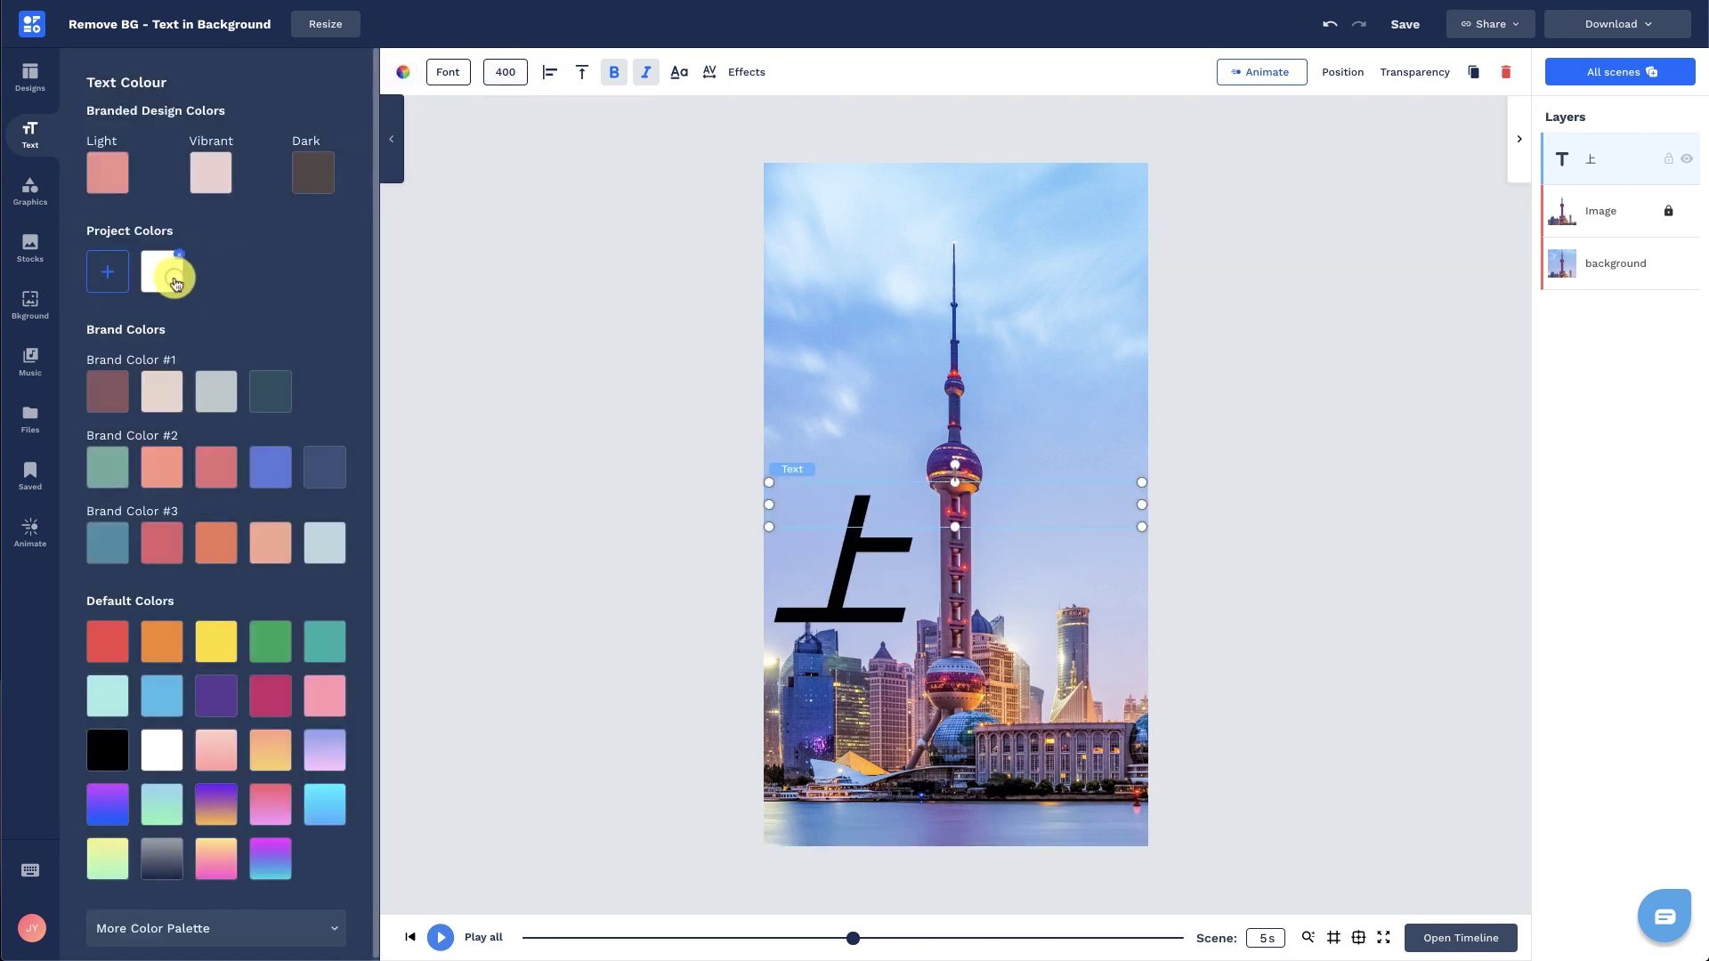
pyautogui.click(450, 73)
pyautogui.click(306, 158)
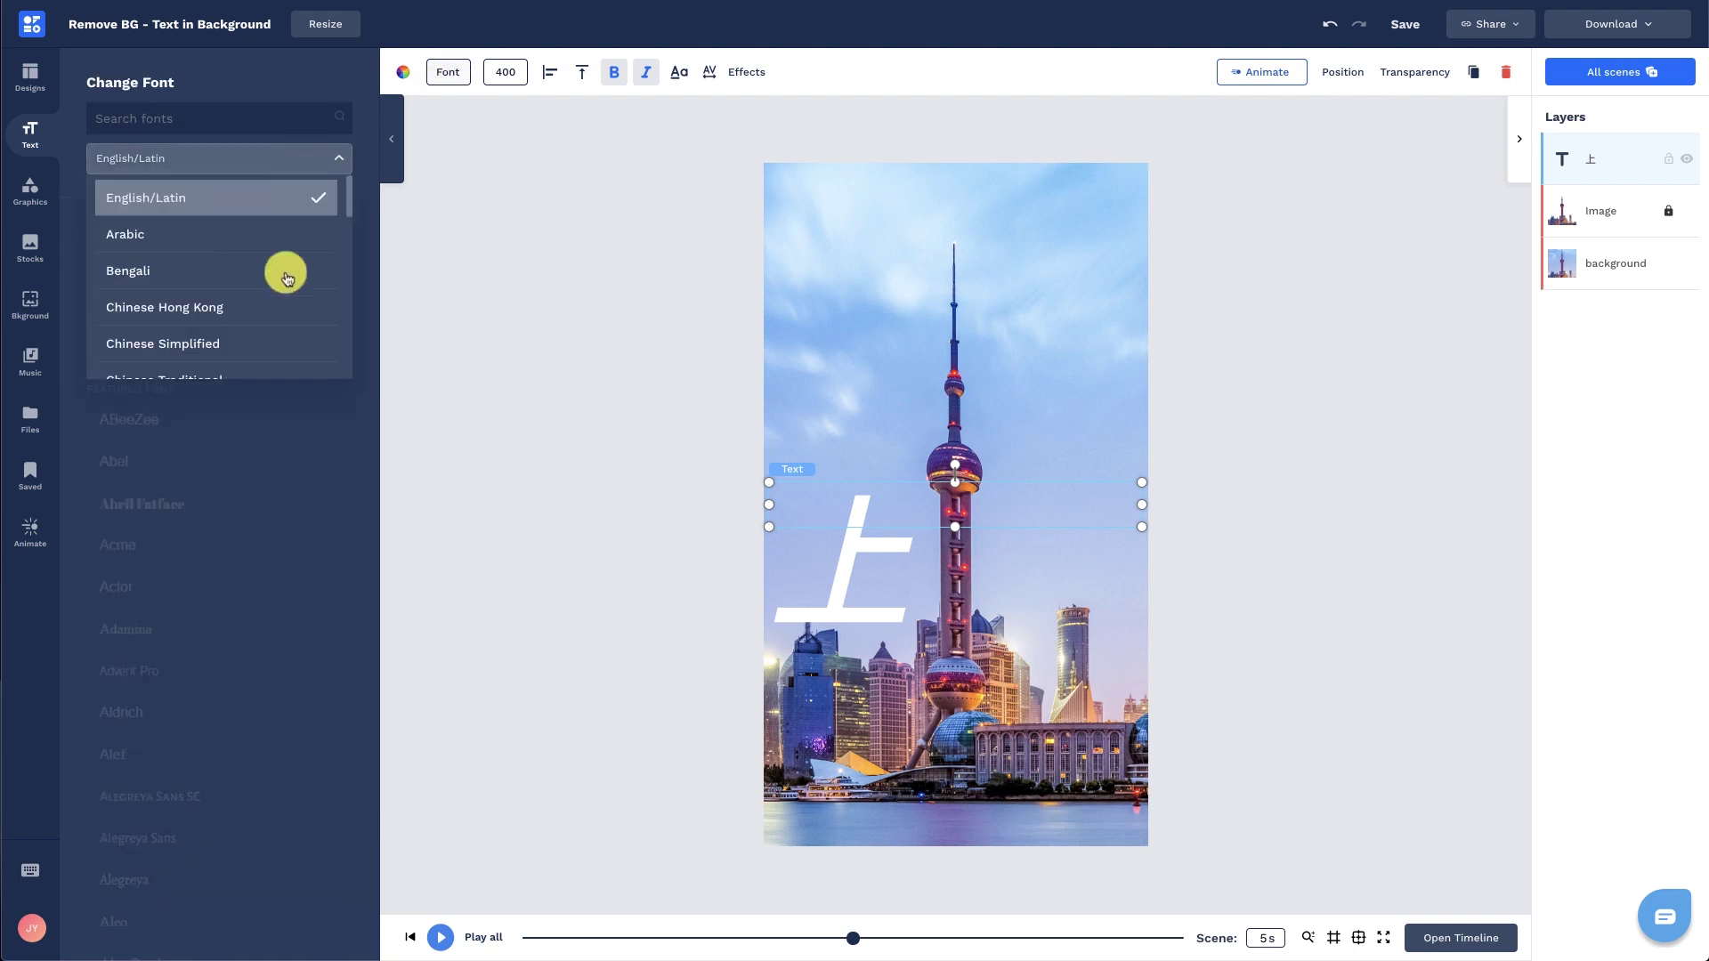
pyautogui.click(267, 339)
pyautogui.click(279, 629)
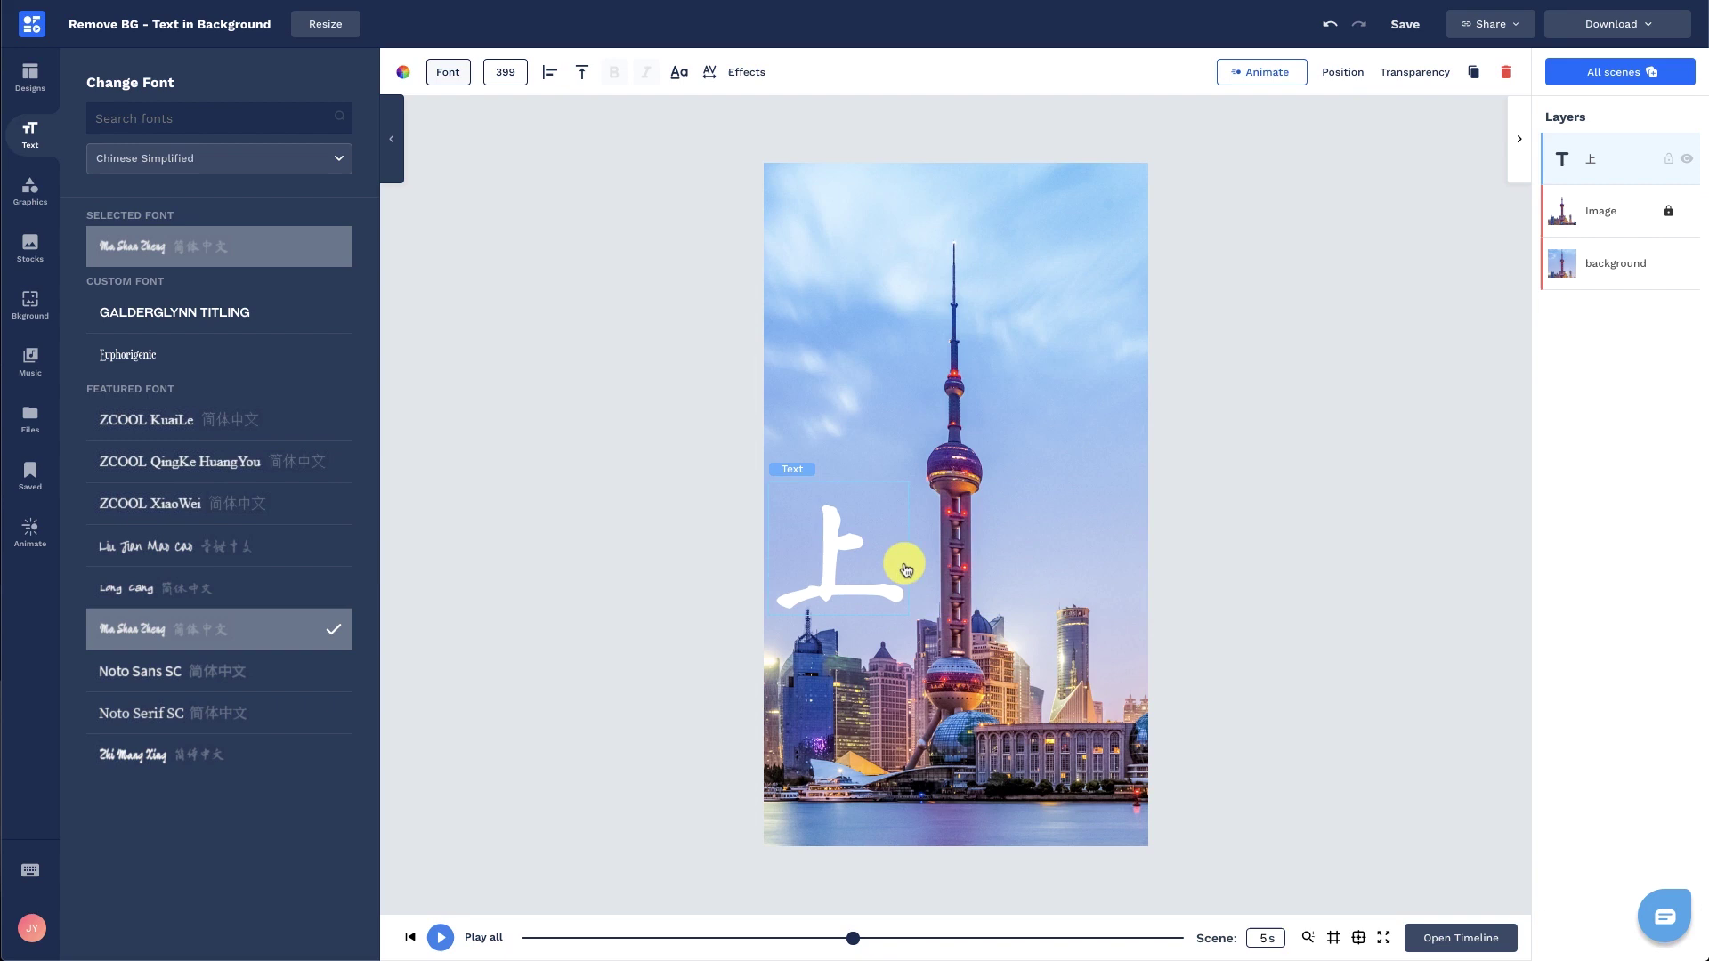
# Step: Put 上 beside the tower top behind the cut-out layer, and add a 海 copy lower right
pyautogui.moveTo(906, 571); pyautogui.dragTo(891, 386)
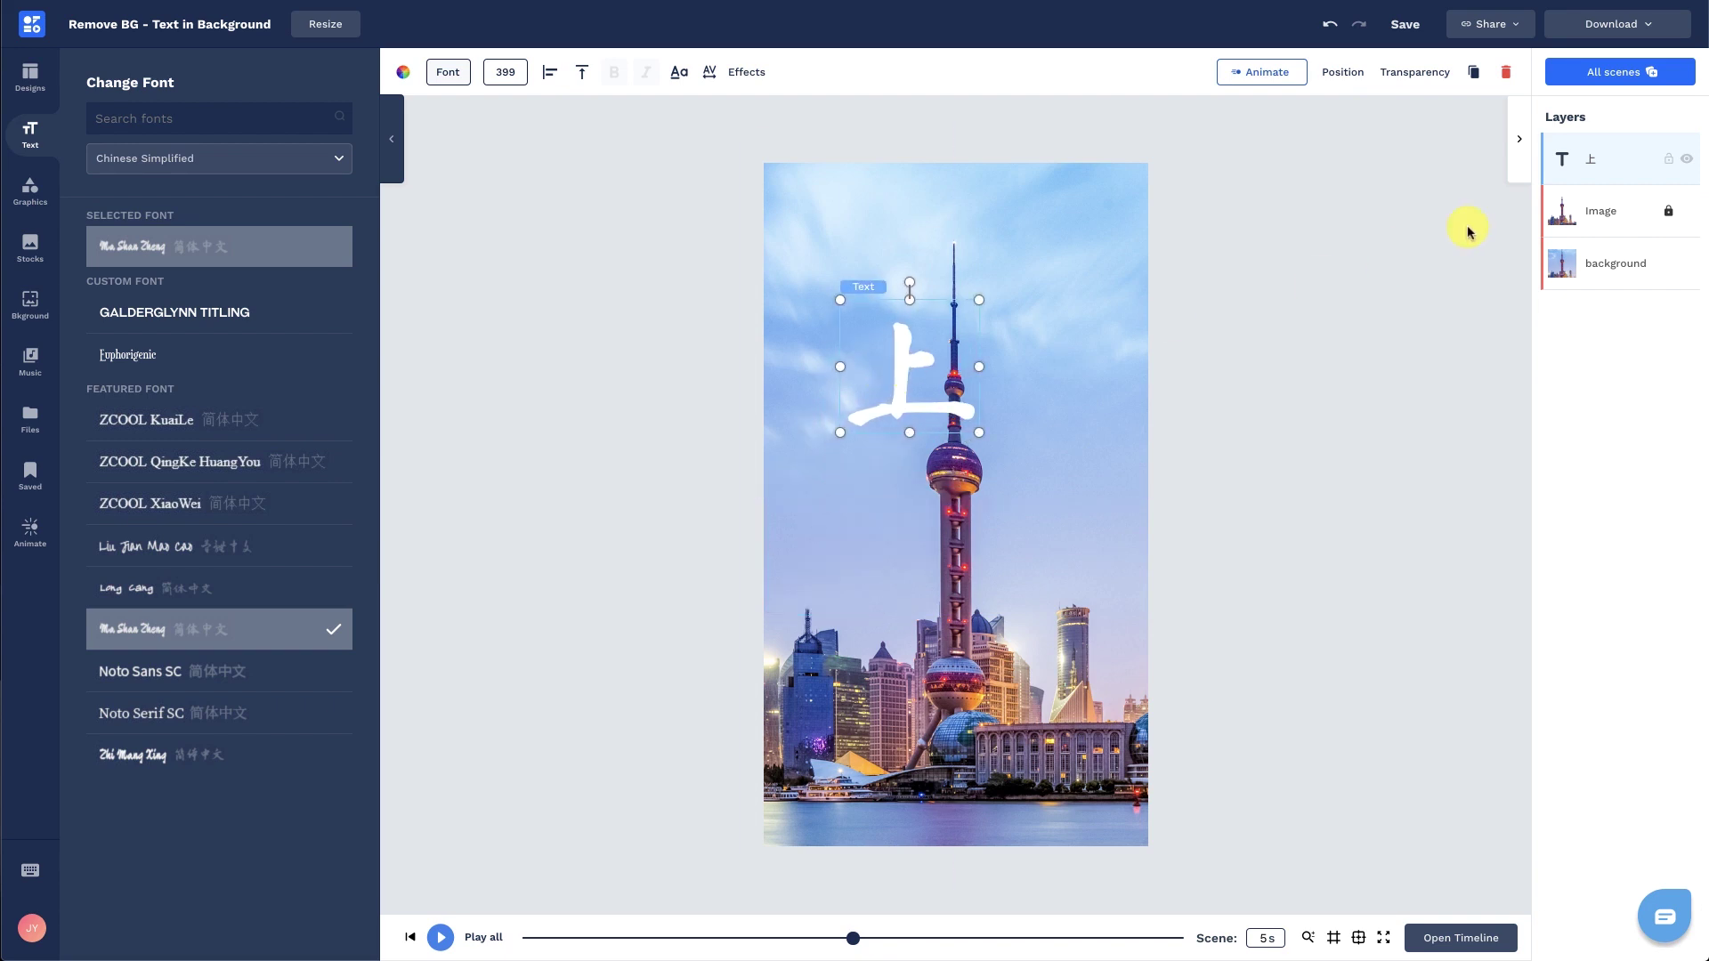
pyautogui.moveTo(1571, 168); pyautogui.dragTo(1582, 213)
pyautogui.click(1475, 73)
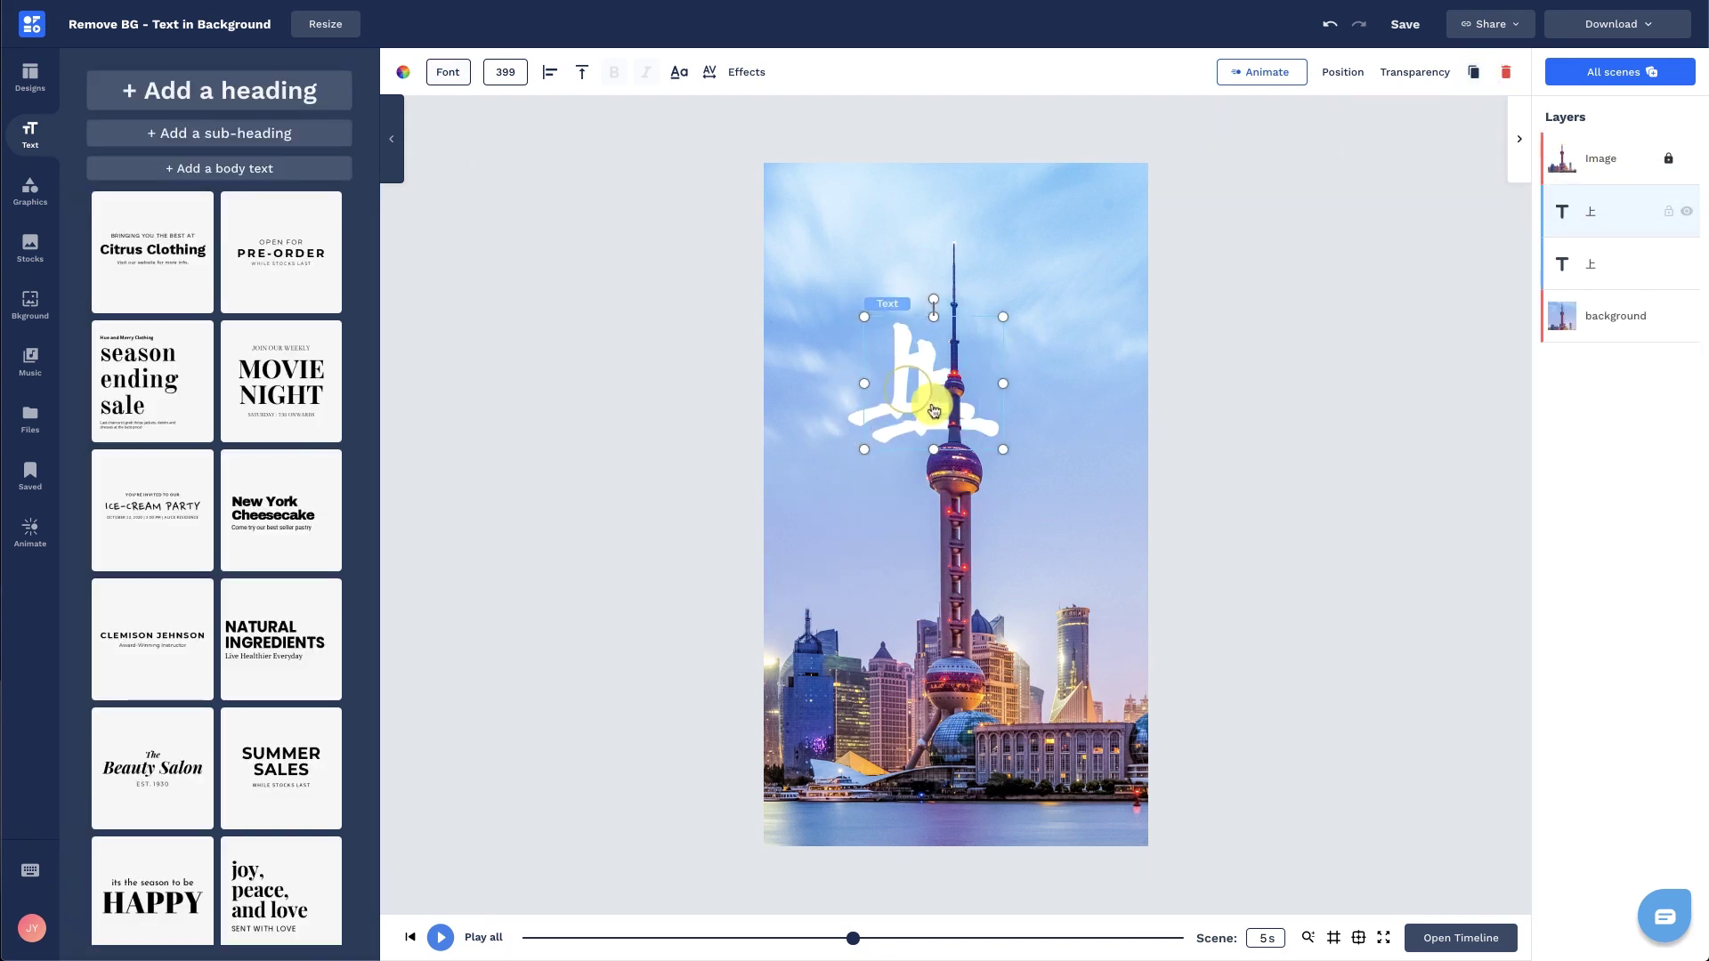
pyautogui.moveTo(924, 390); pyautogui.dragTo(1002, 497)
pyautogui.doubleClick(1002, 497)
pyautogui.write('海')
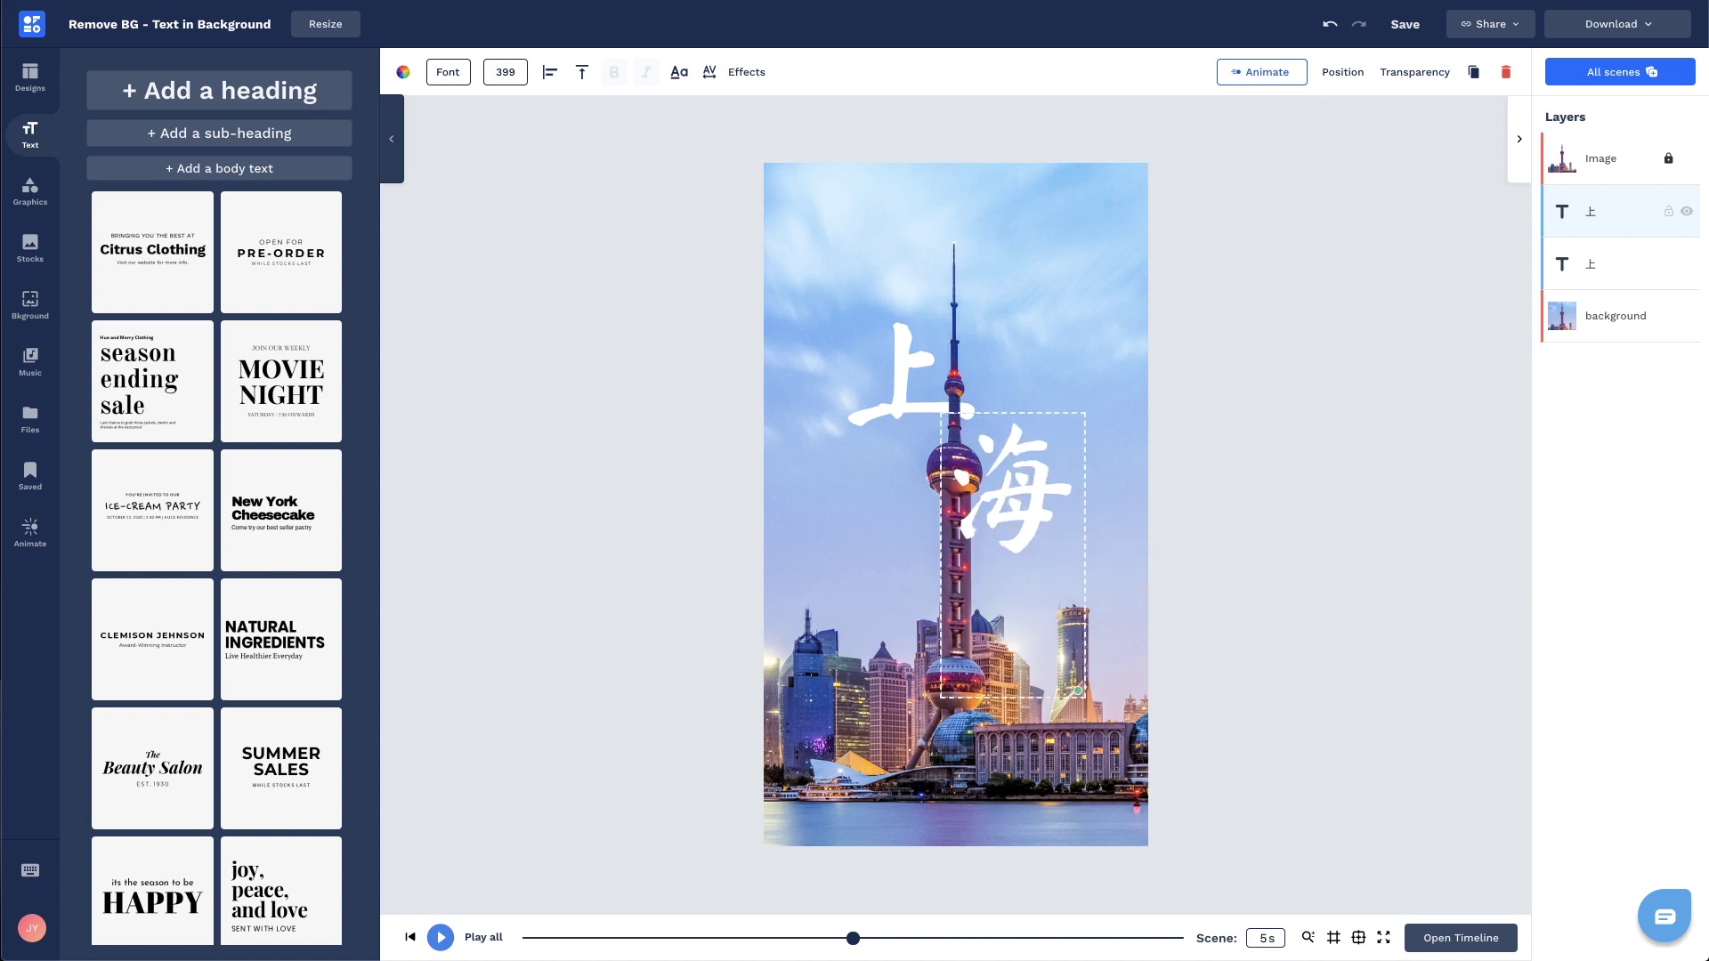
pyautogui.click(1290, 508)
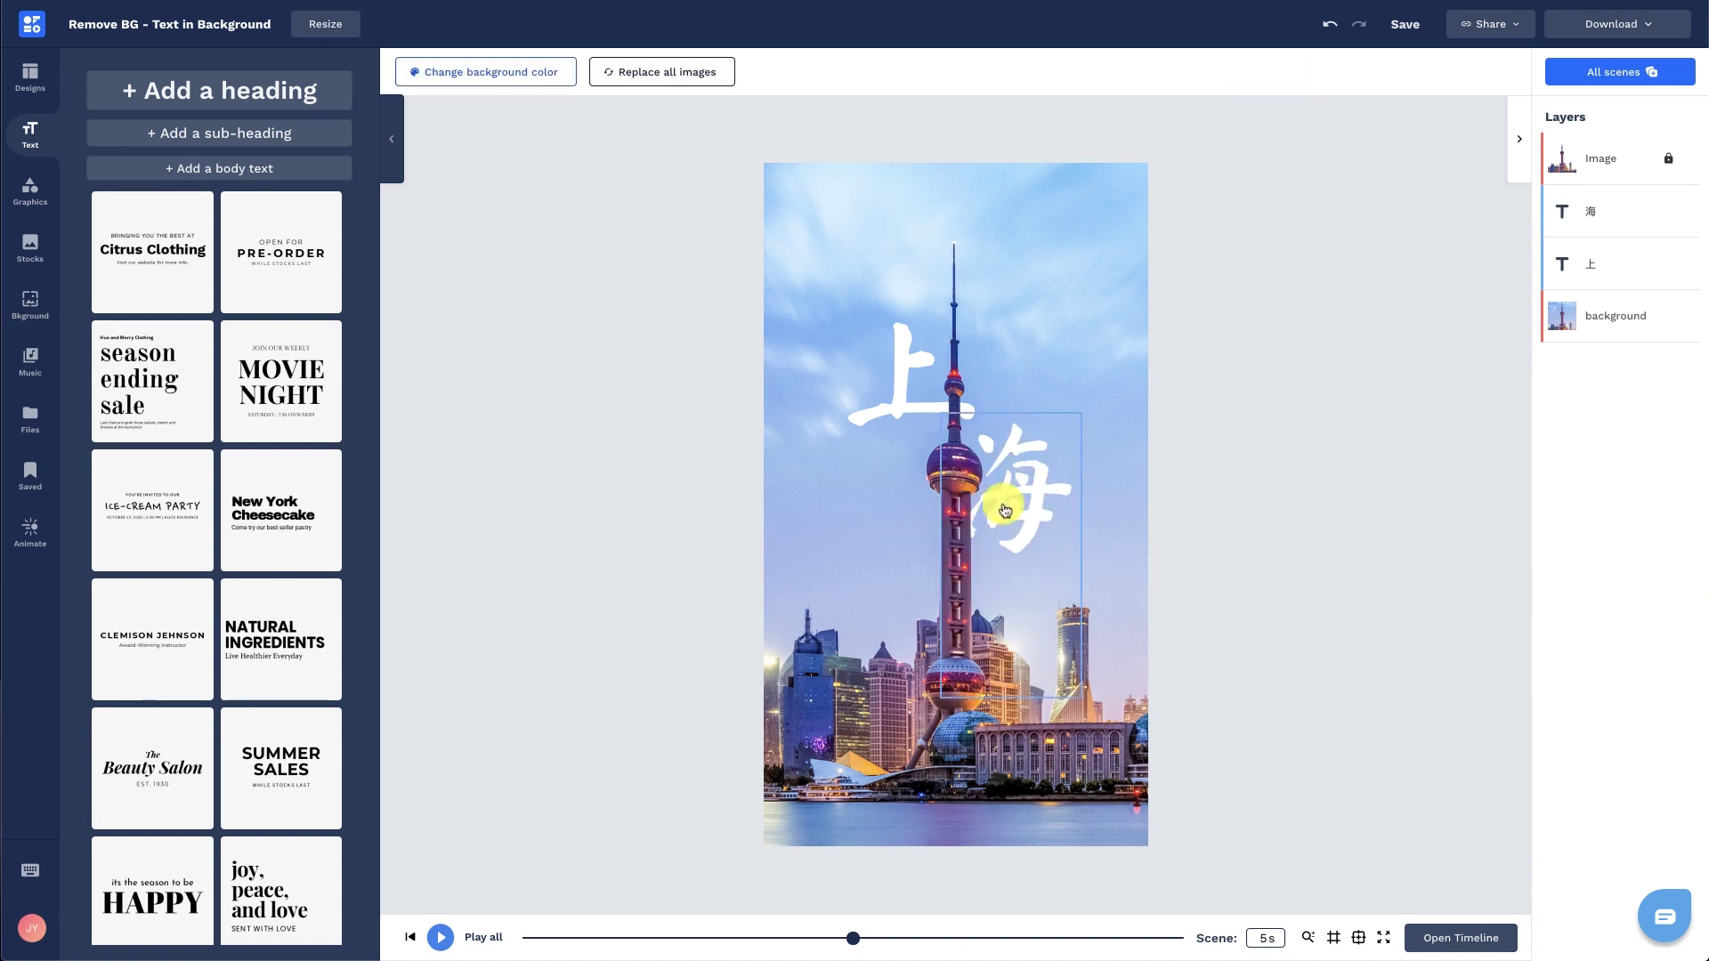
pyautogui.click(1290, 508)
# Step: Add a SHANGHAI heading and move it to the bottom of the poster
pyautogui.click(335, 85)
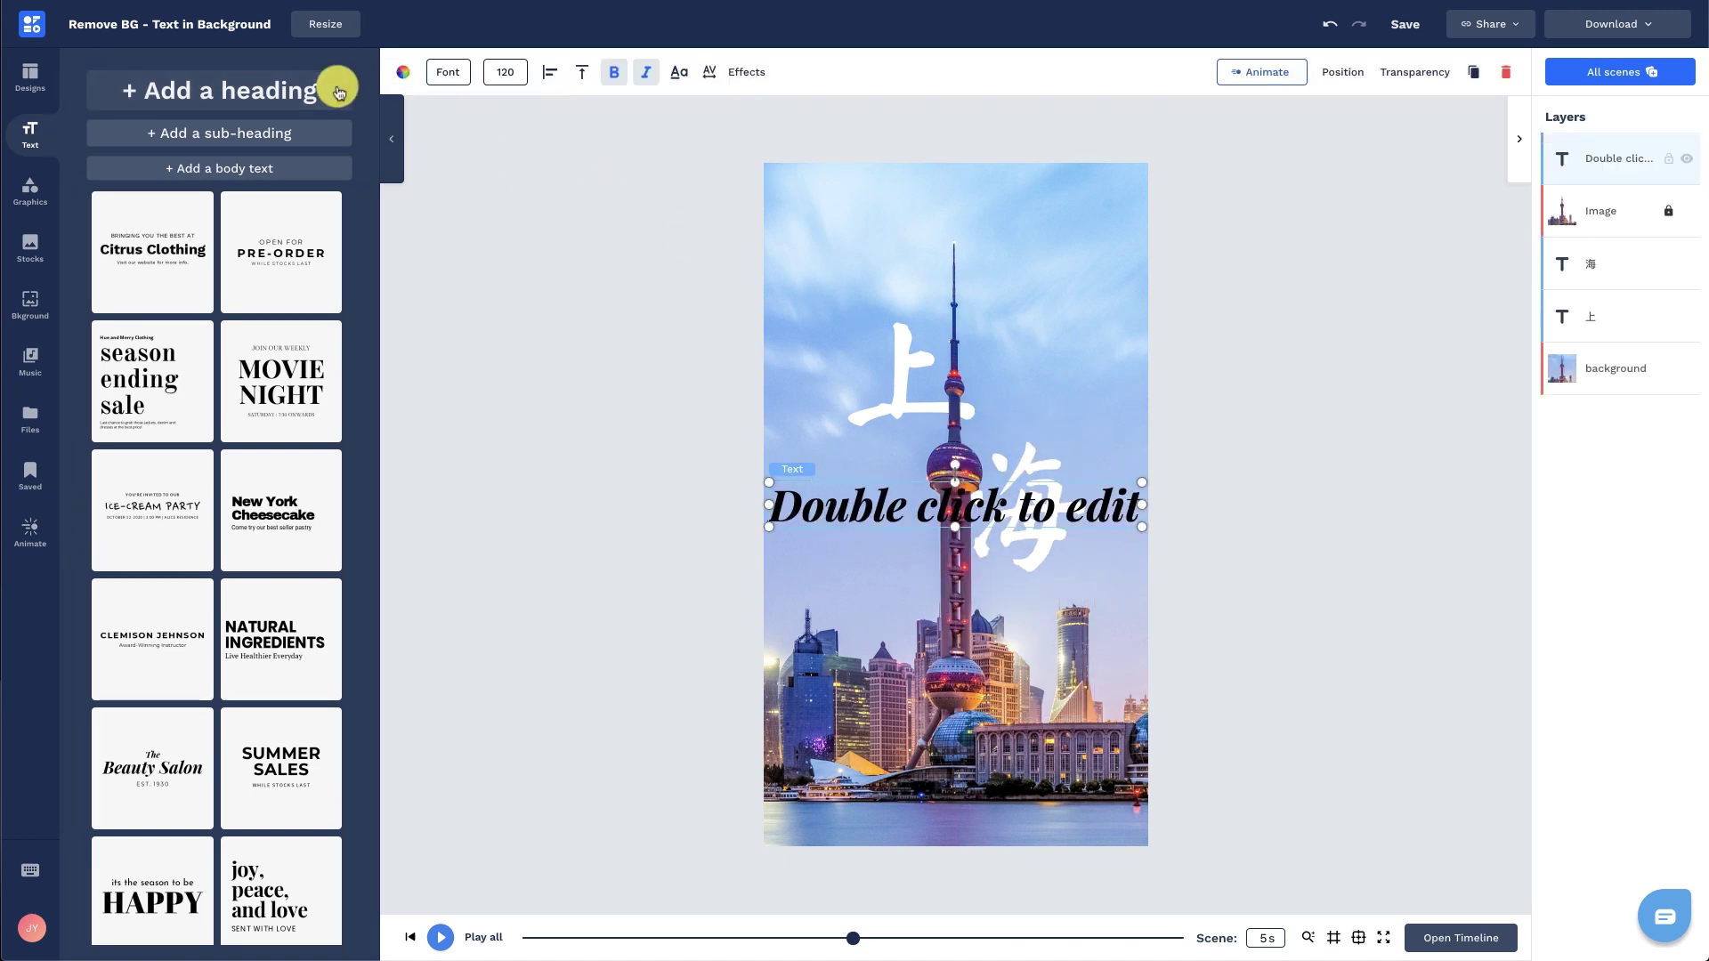
pyautogui.doubleClick(913, 489)
pyautogui.write('SHANGHAI')
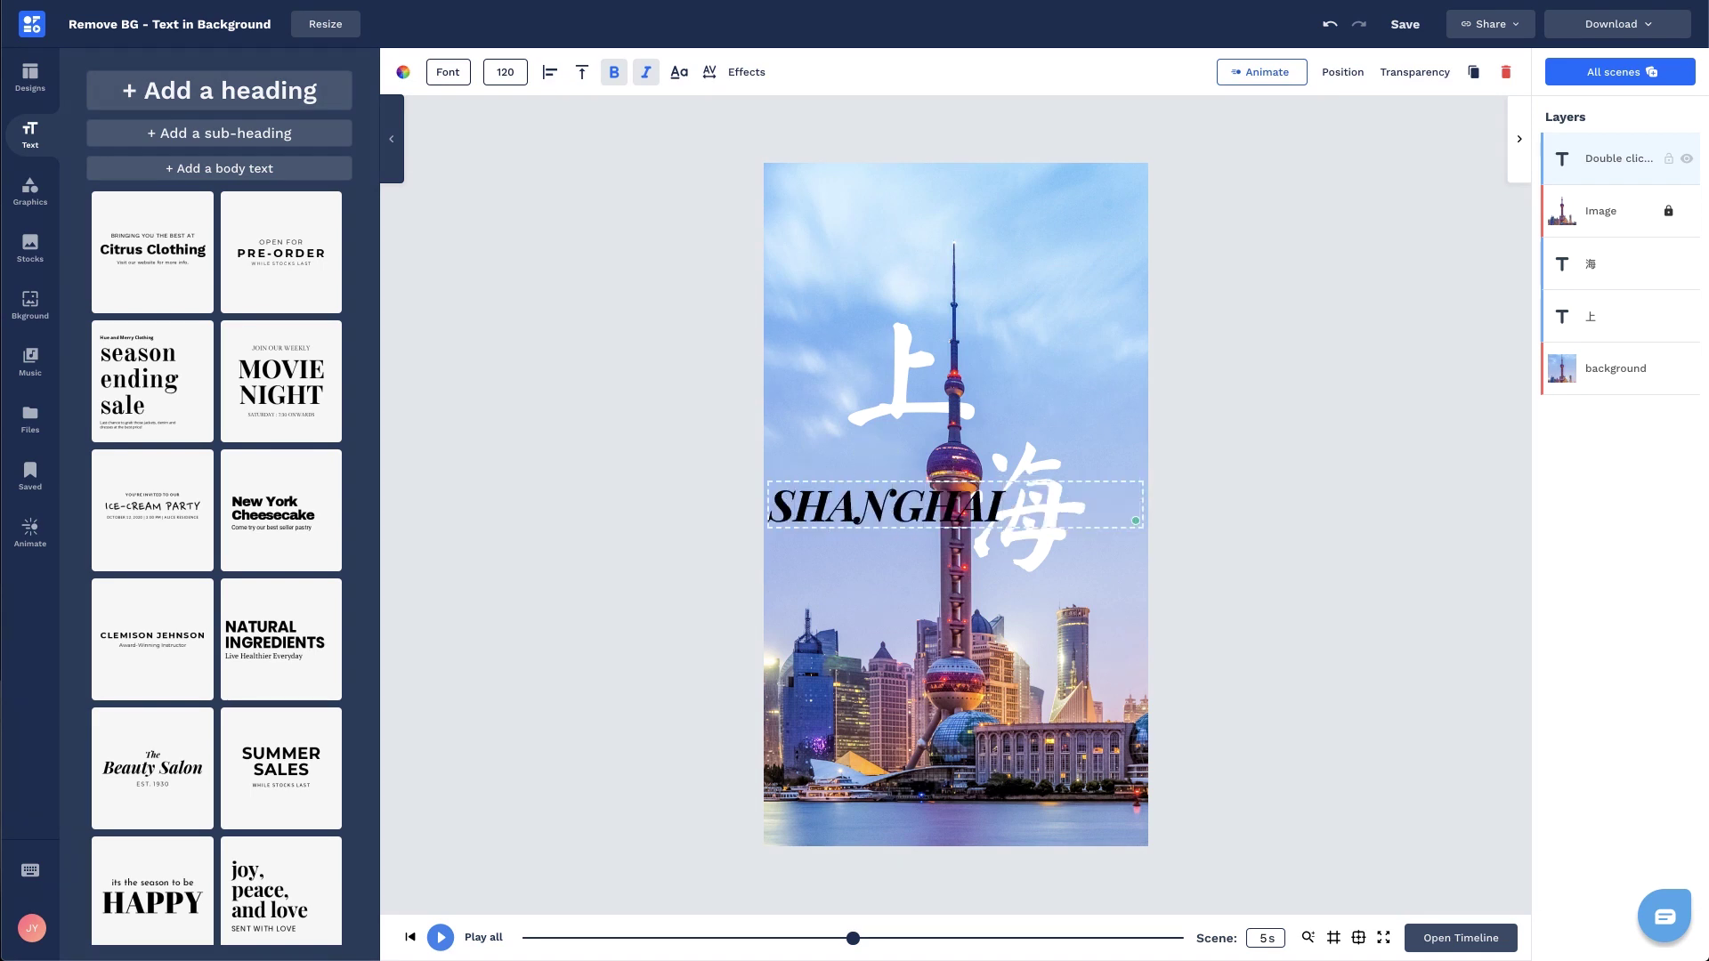
pyautogui.moveTo(884, 505); pyautogui.dragTo(924, 811)
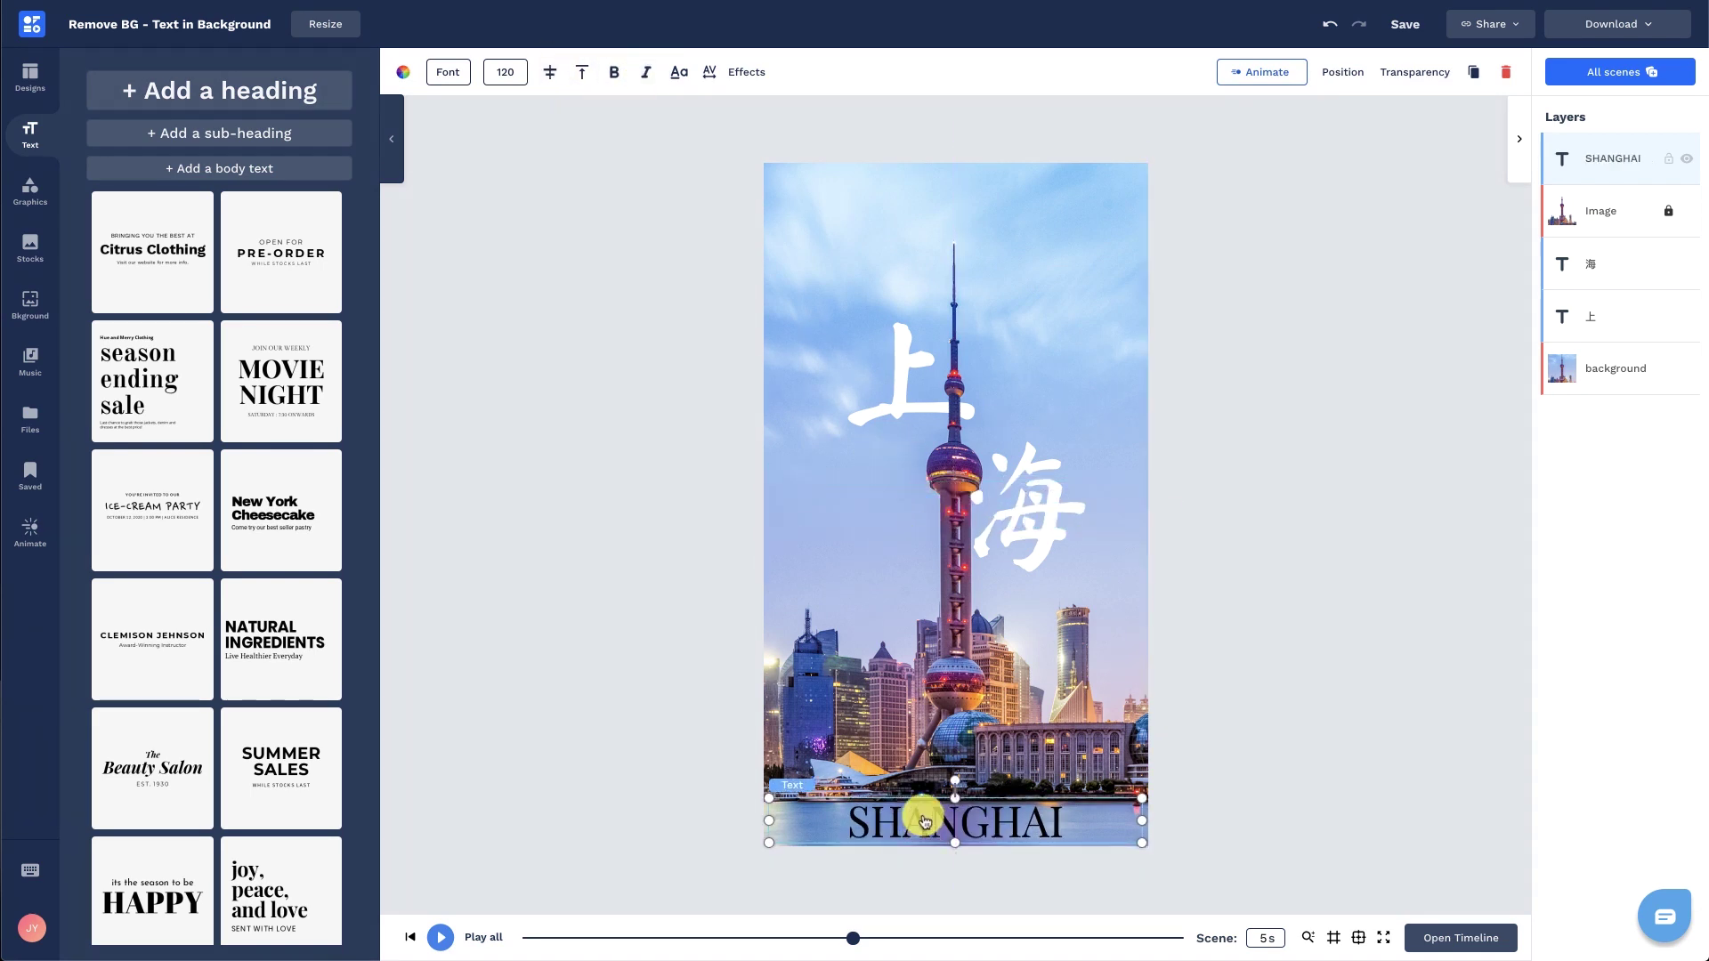
# Step: Style SHANGHAI in white Montserrat at size 45 with letter spacing 30
pyautogui.click(454, 73)
pyautogui.write('mont')
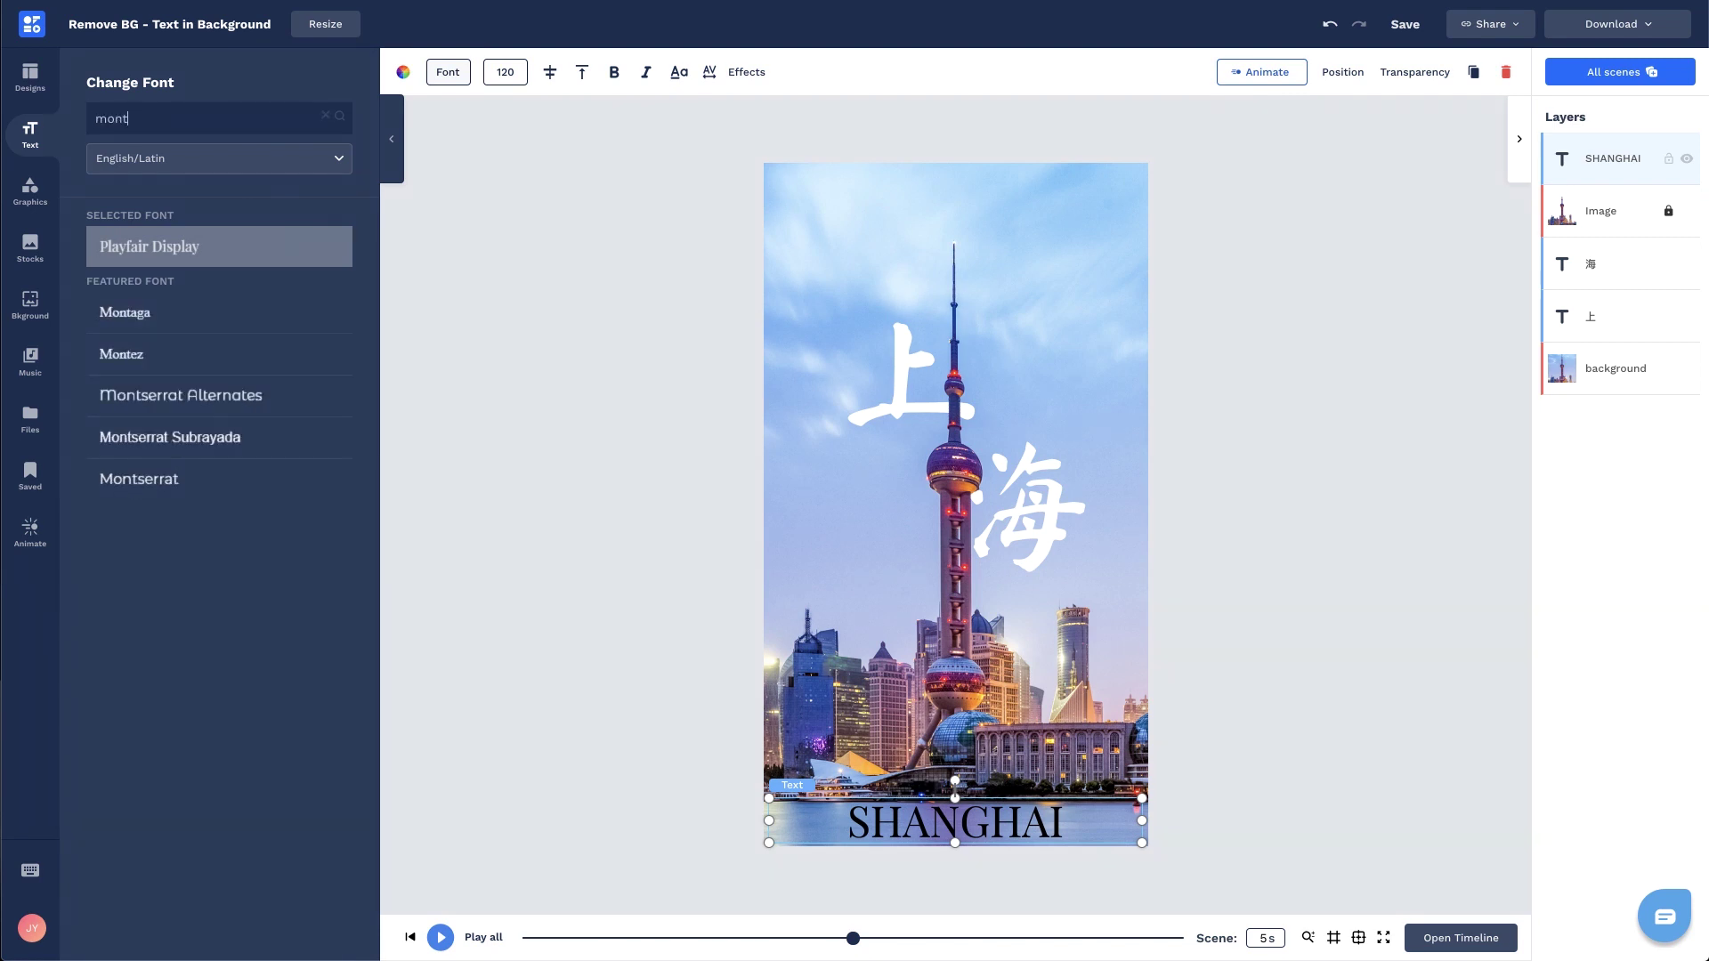
pyautogui.click(231, 483)
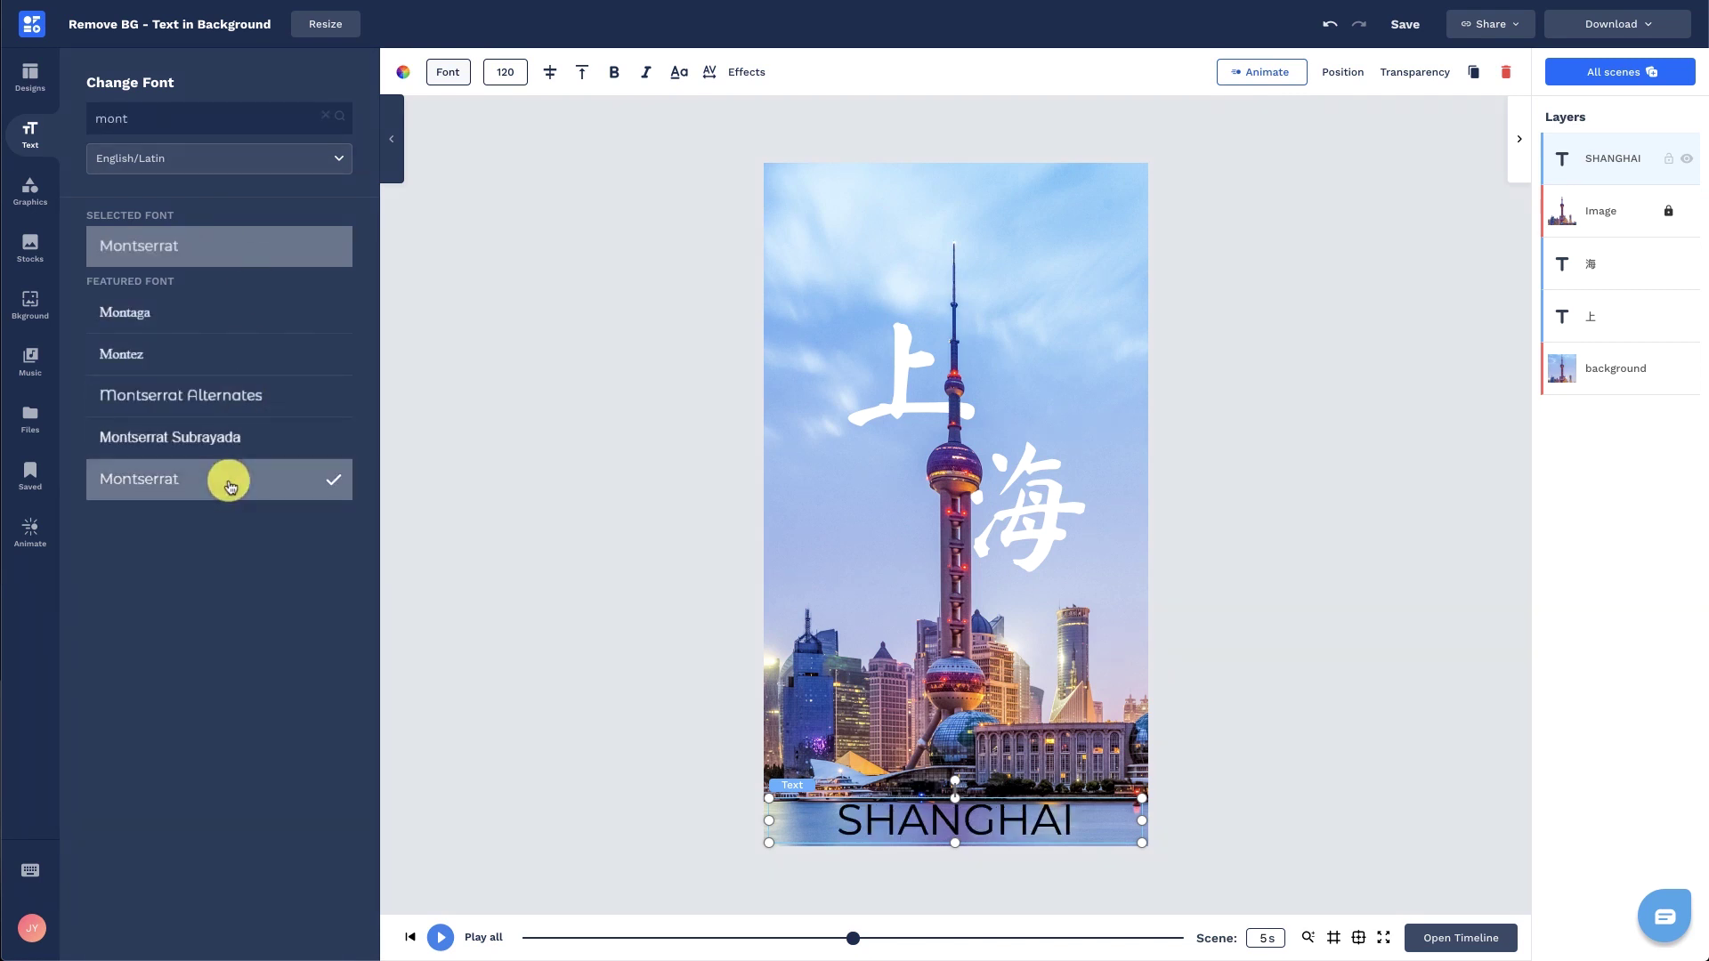
pyautogui.click(413, 70)
pyautogui.click(162, 271)
pyautogui.click(522, 80)
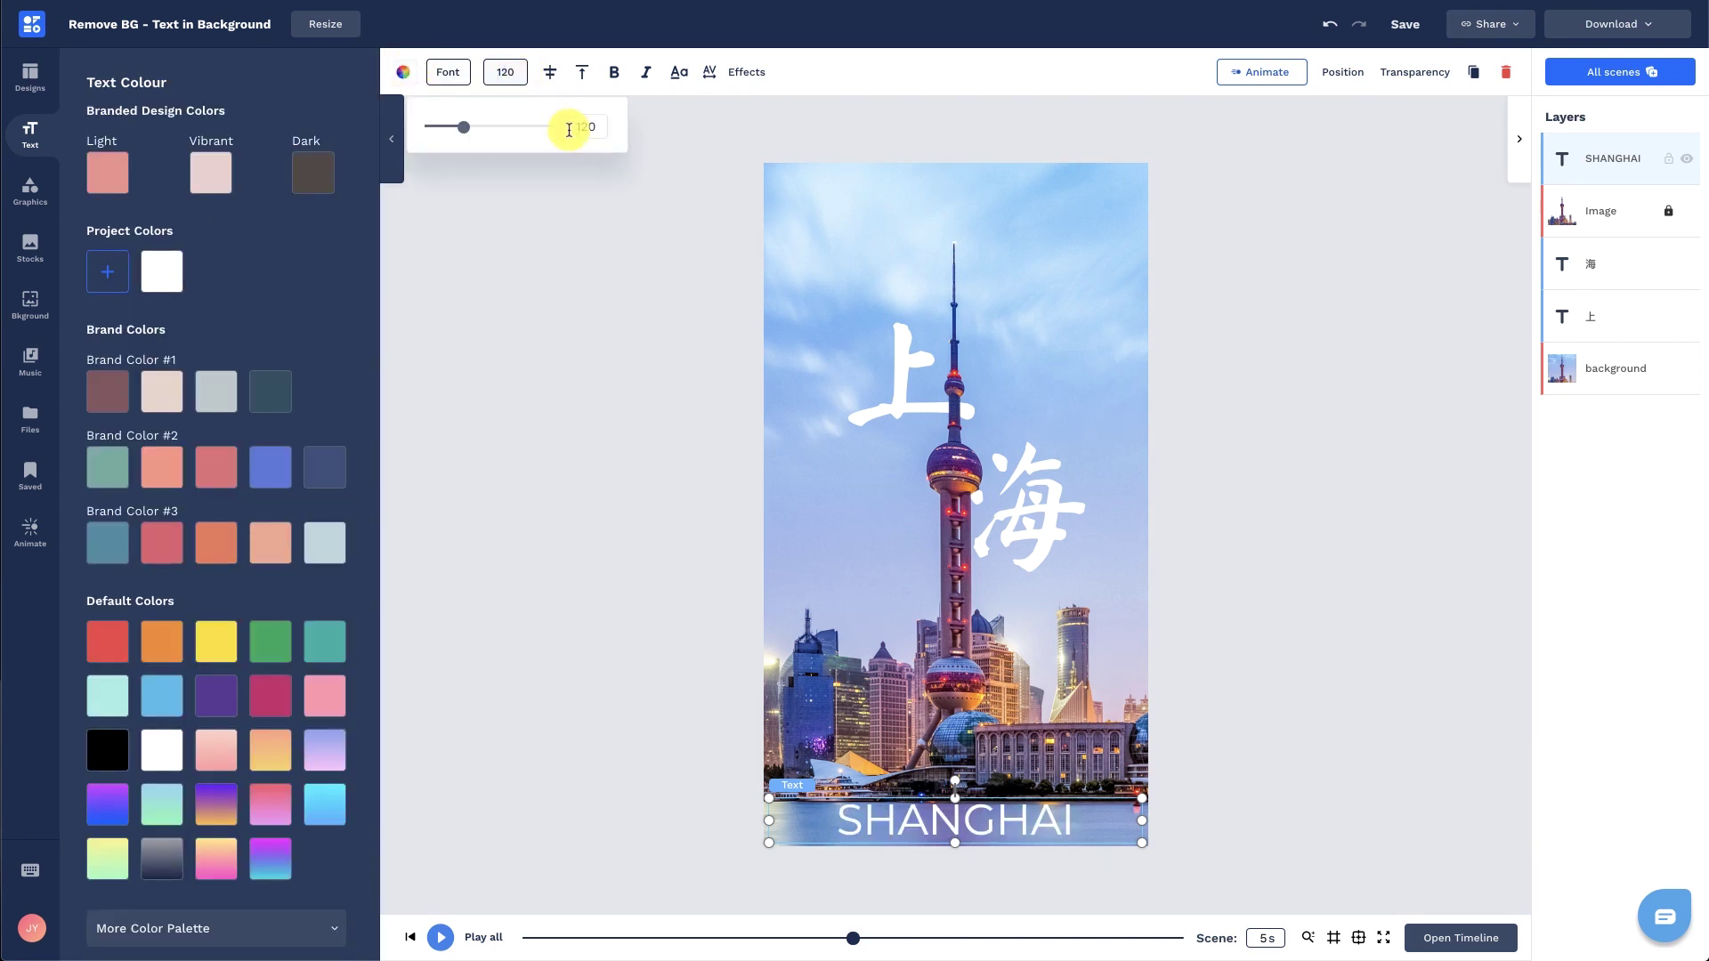
pyautogui.write('45')
pyautogui.click(709, 71)
pyautogui.click(828, 121)
pyautogui.write('30')
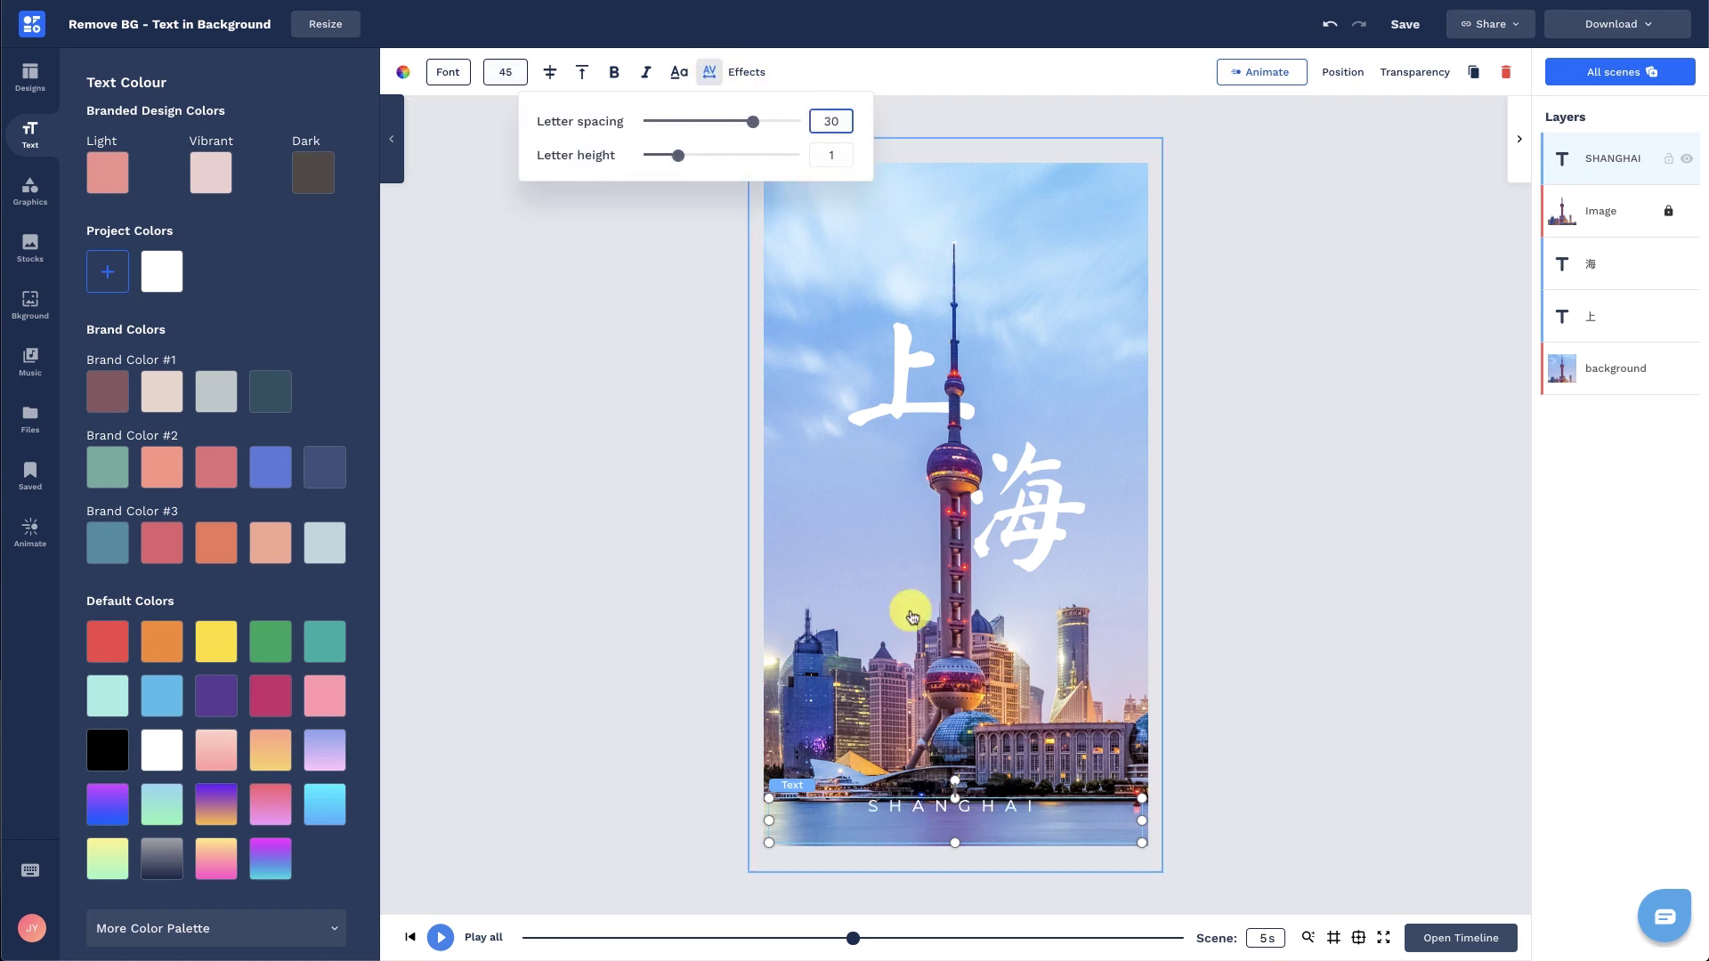
pyautogui.click(983, 815)
pyautogui.click(1268, 717)
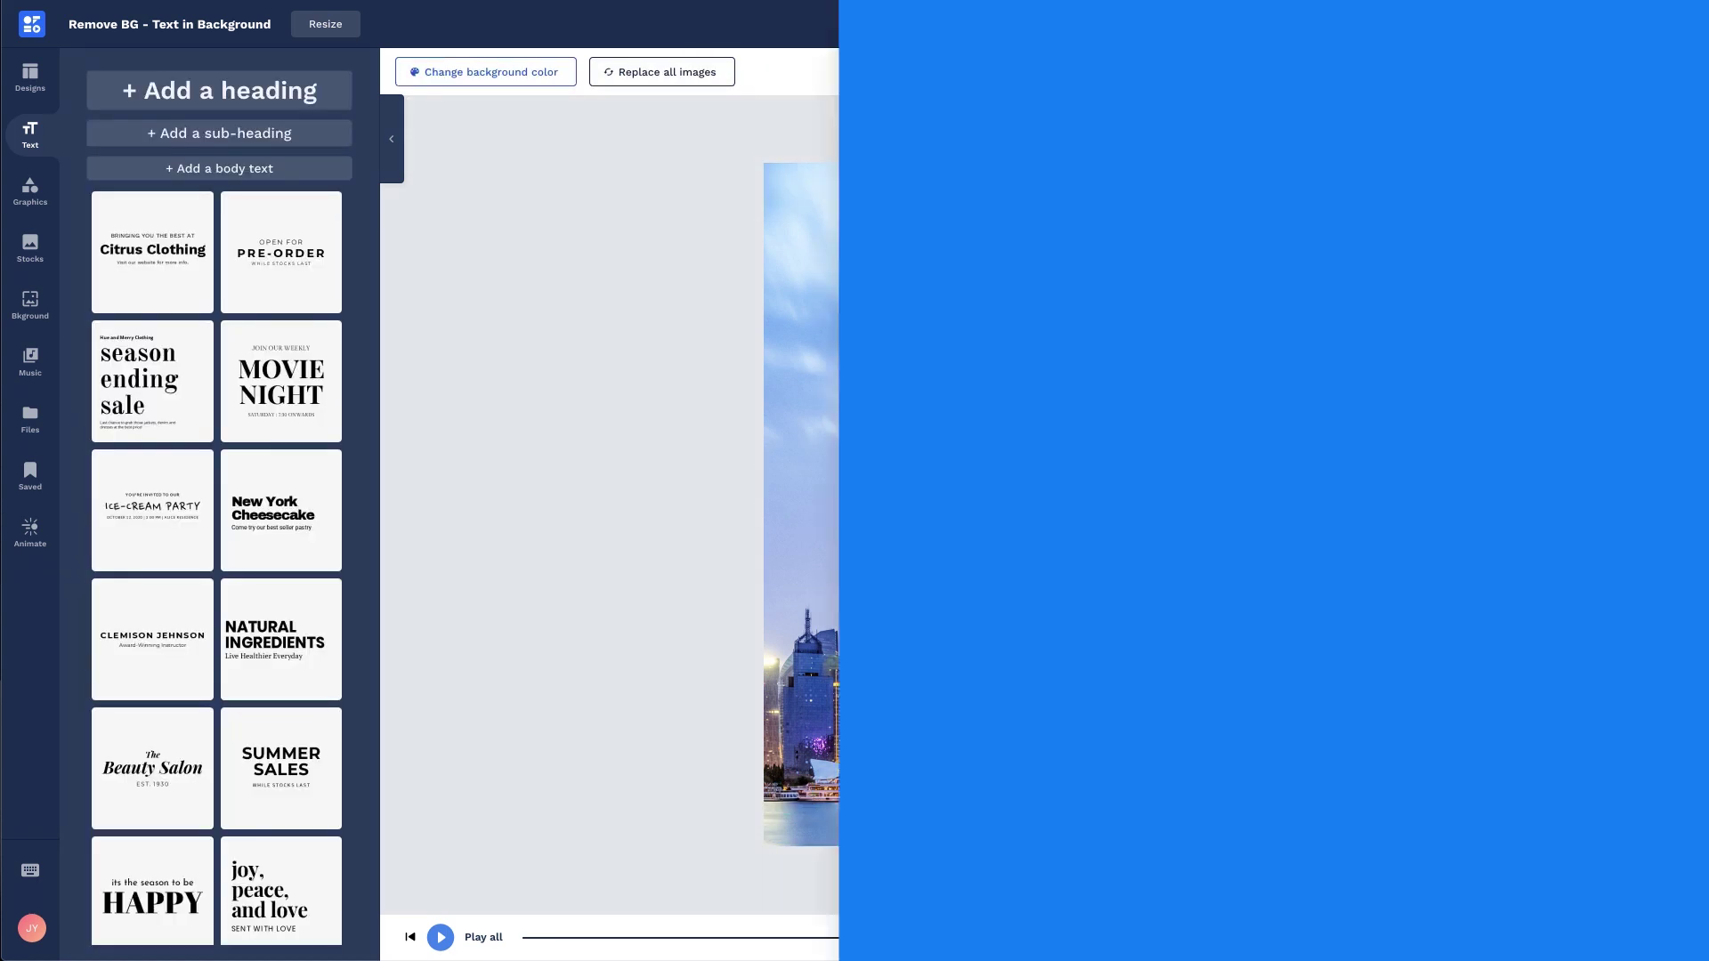